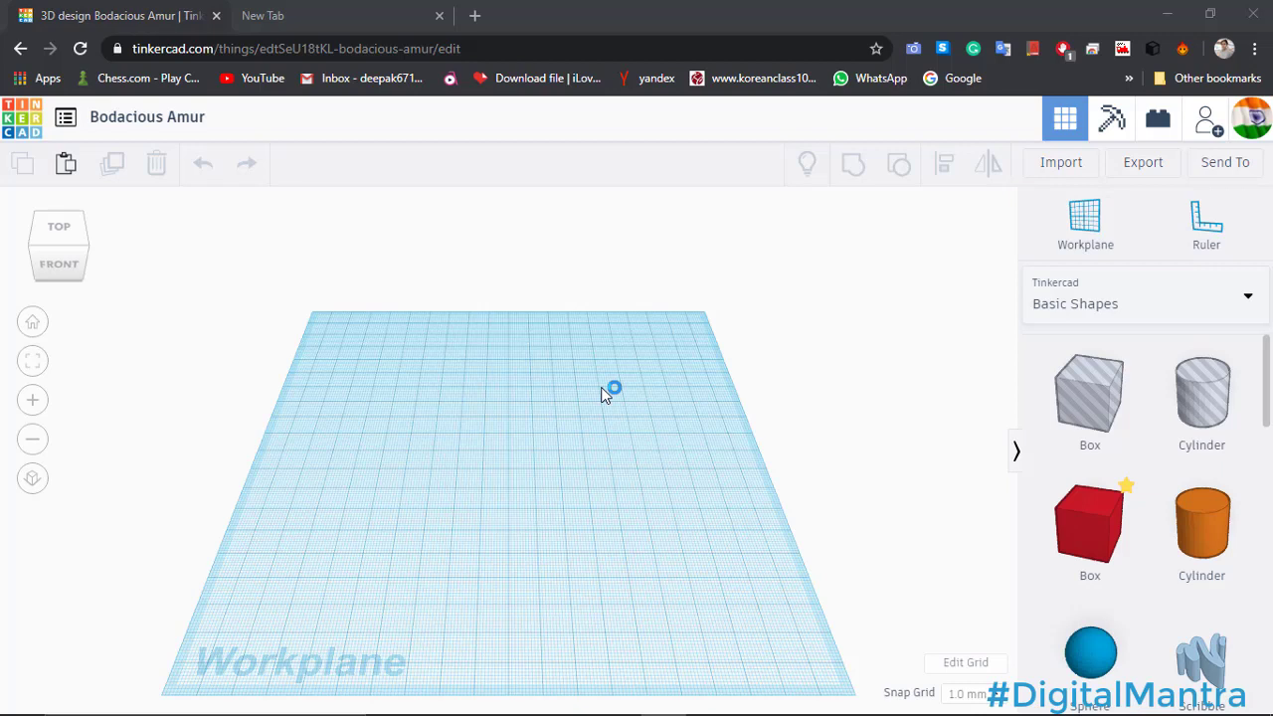
Place a solid red box on the workplane and set its footprint to 90 by 50 mm.
click(1087, 521)
click(444, 417)
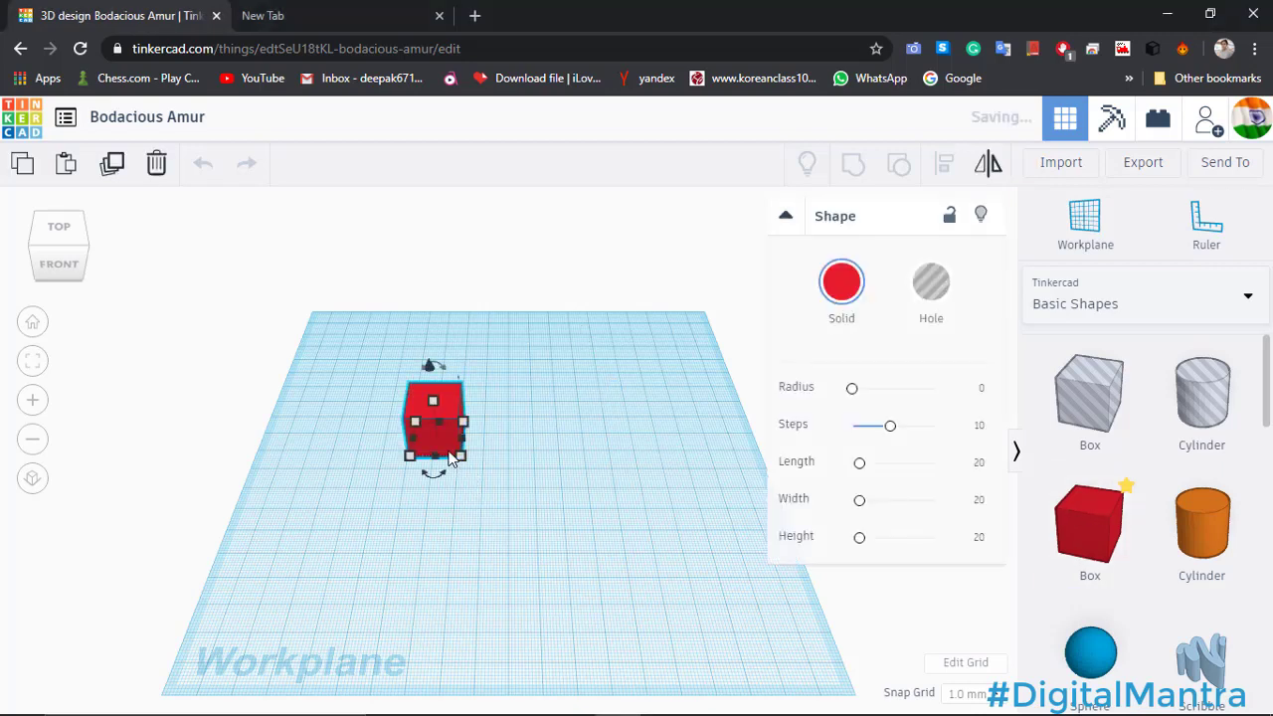
drag(477, 486, 642, 514)
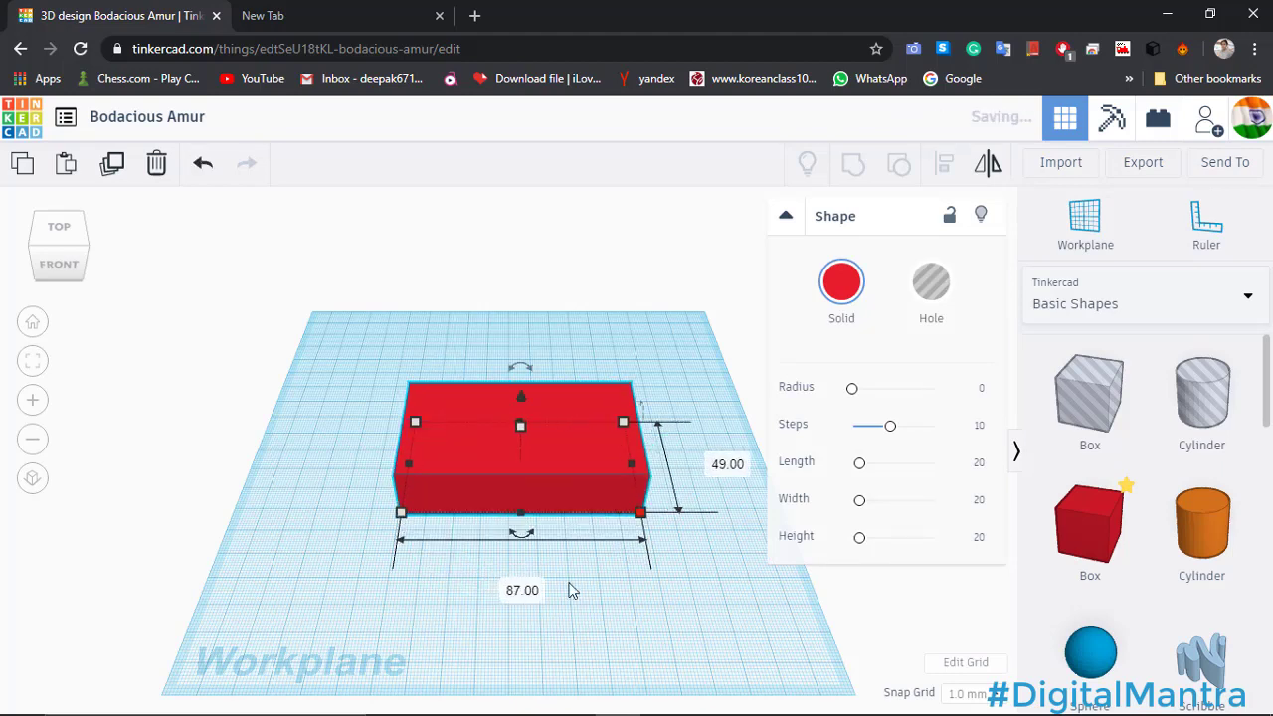
click(518, 590)
text(90)
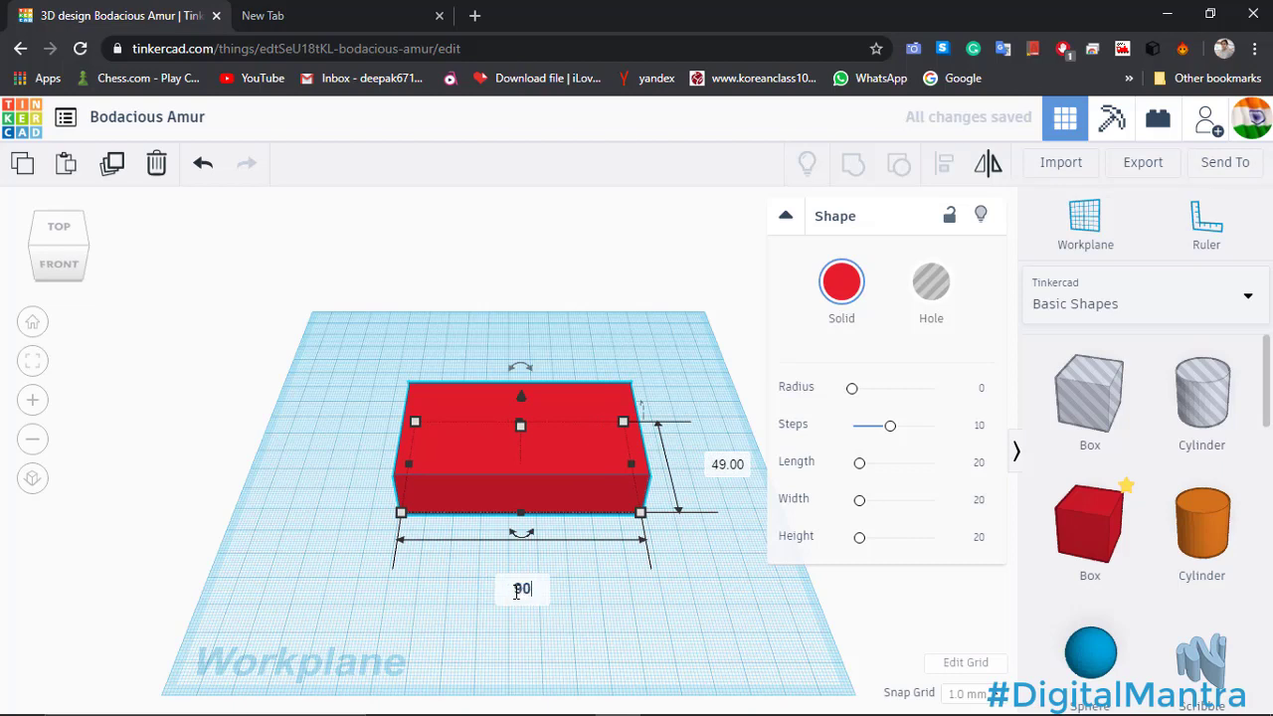
key(Tab)
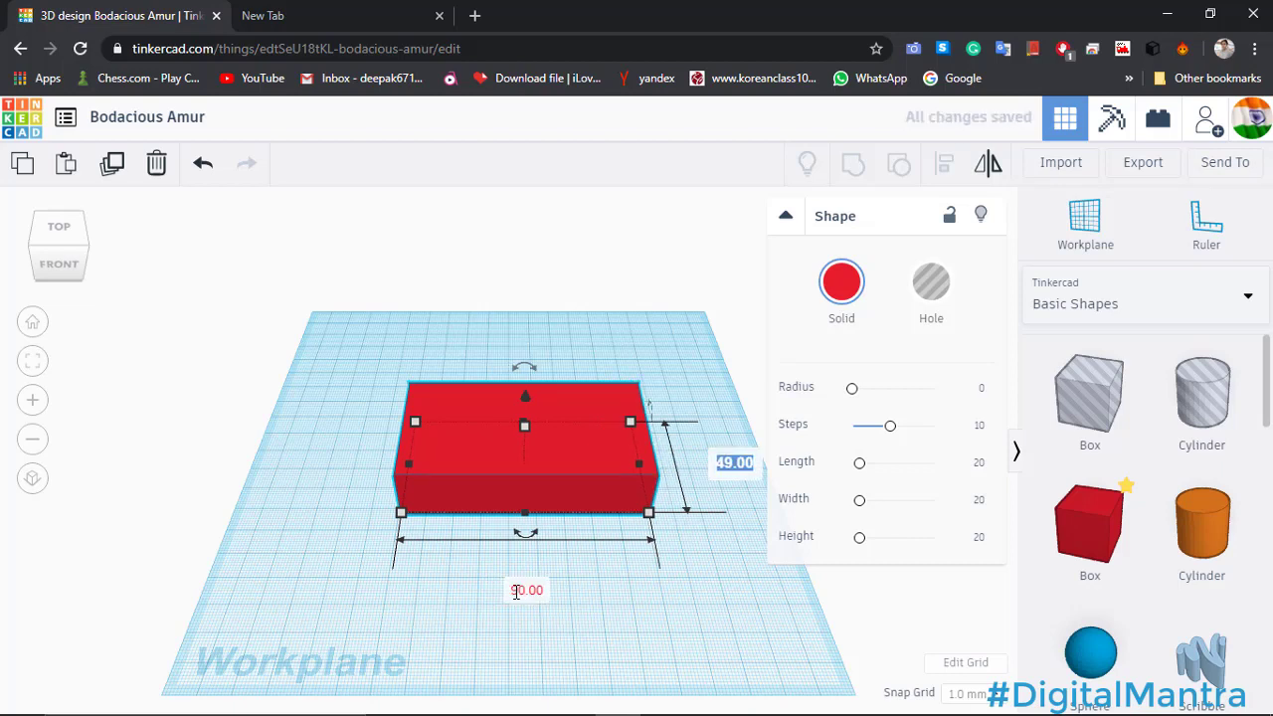
text(50)
key(Return)
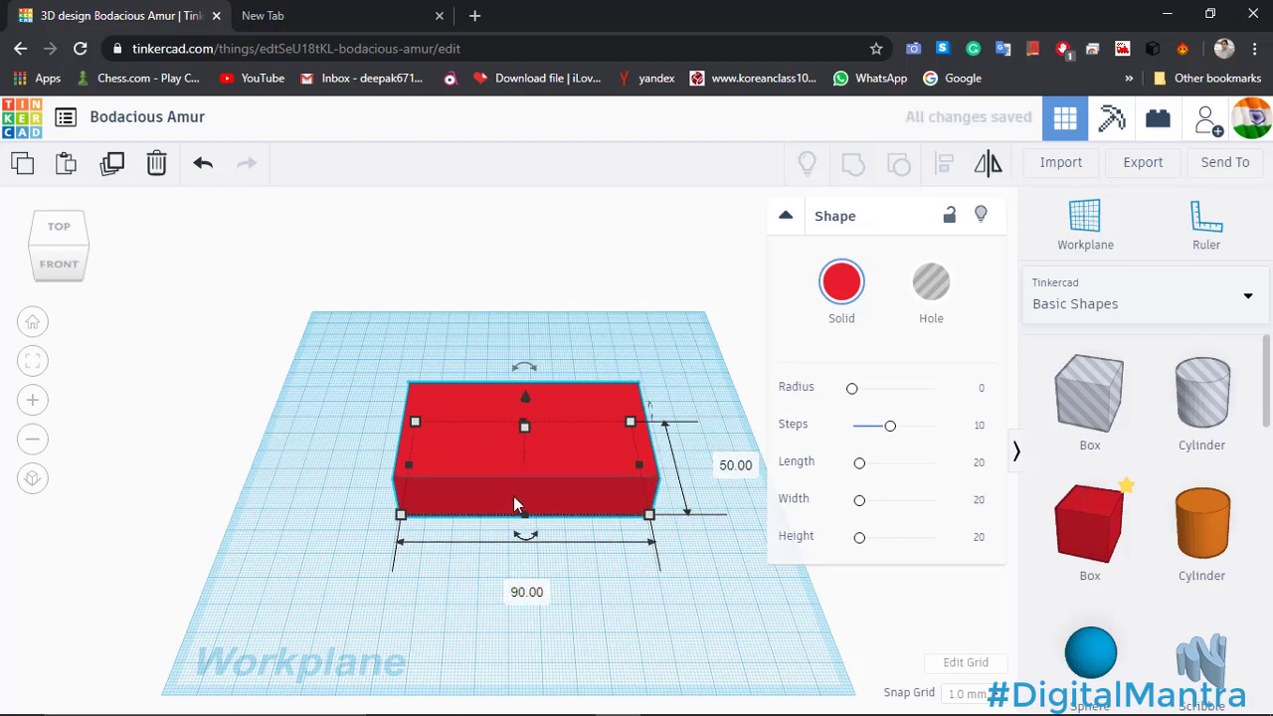
Set the red box's height to 45 mm.
drag(524, 426, 516, 375)
click(610, 426)
text(45)
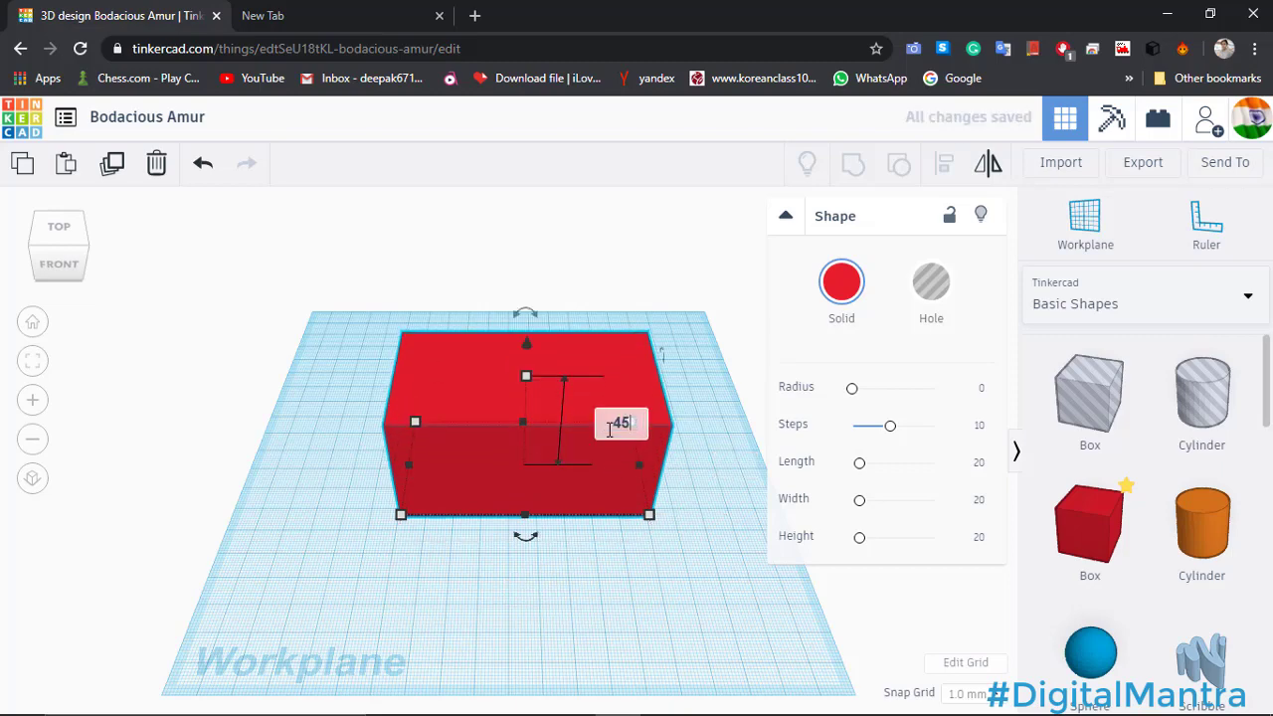
key(Return)
right_drag(601, 523, 671, 528)
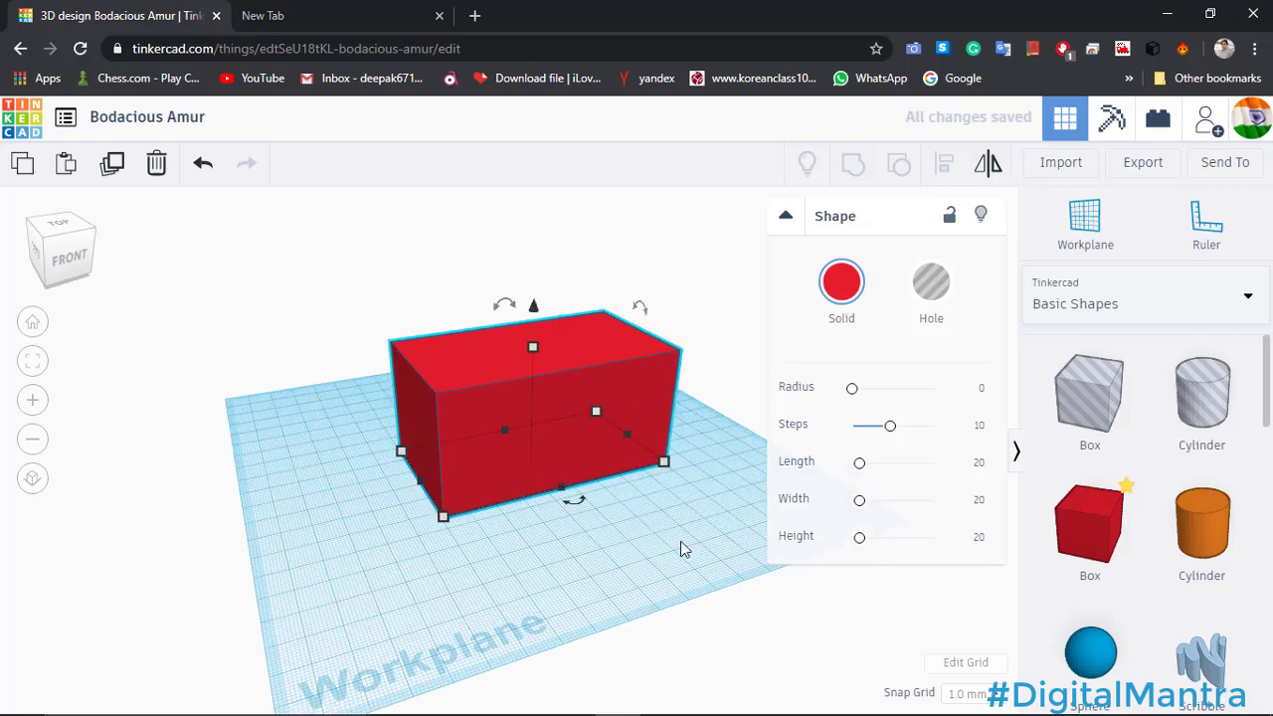
click(687, 557)
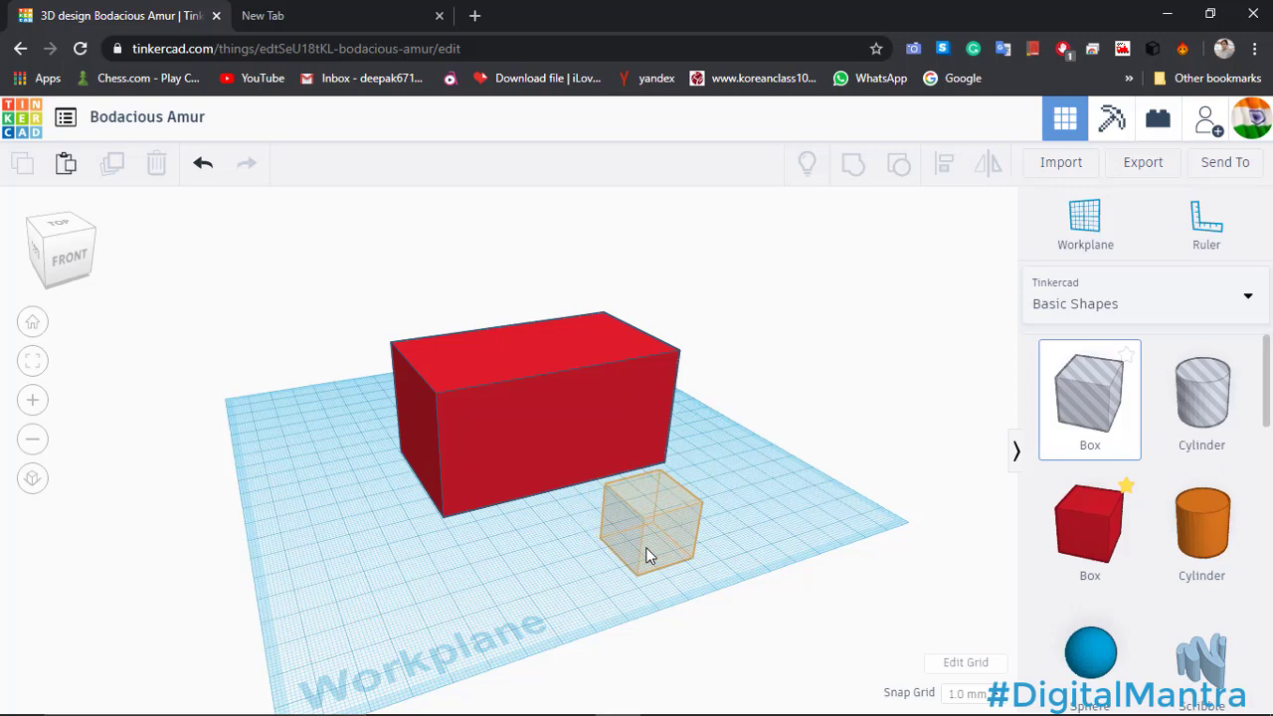
Place a hole box in front of the red box and enlarge it to about 87 mm deep and 51 mm high.
click(646, 555)
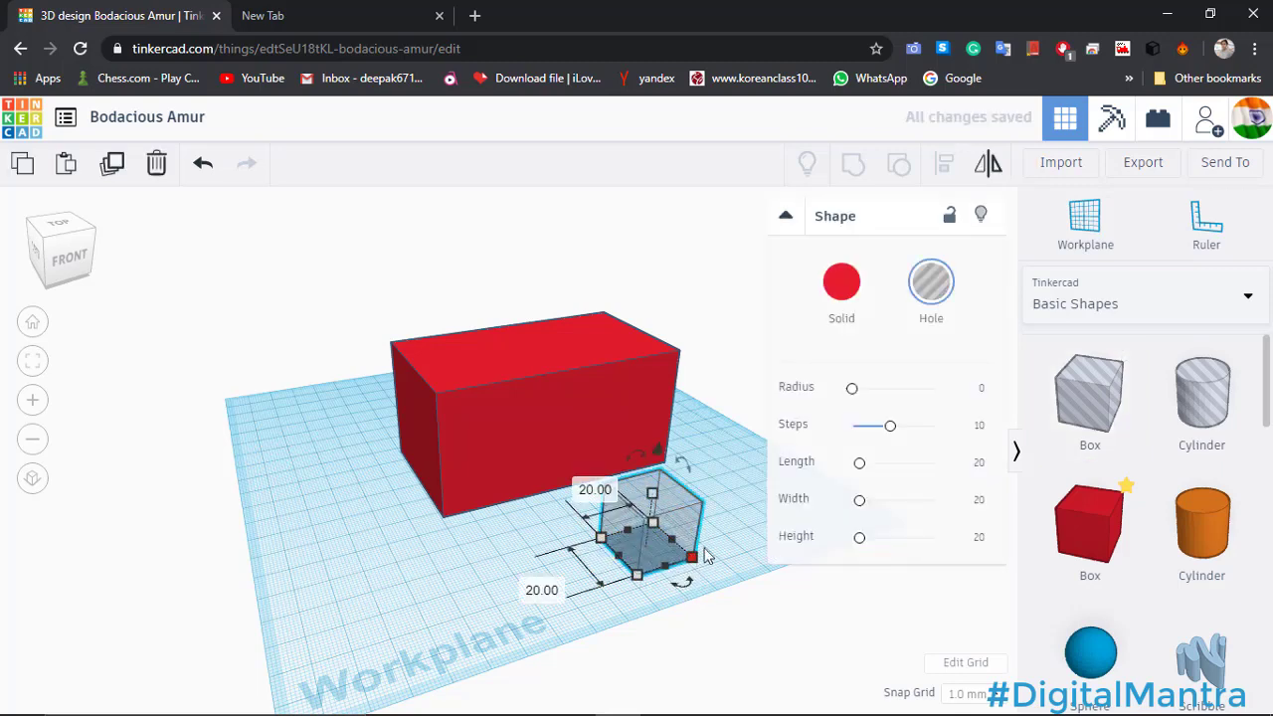
drag(704, 552, 892, 612)
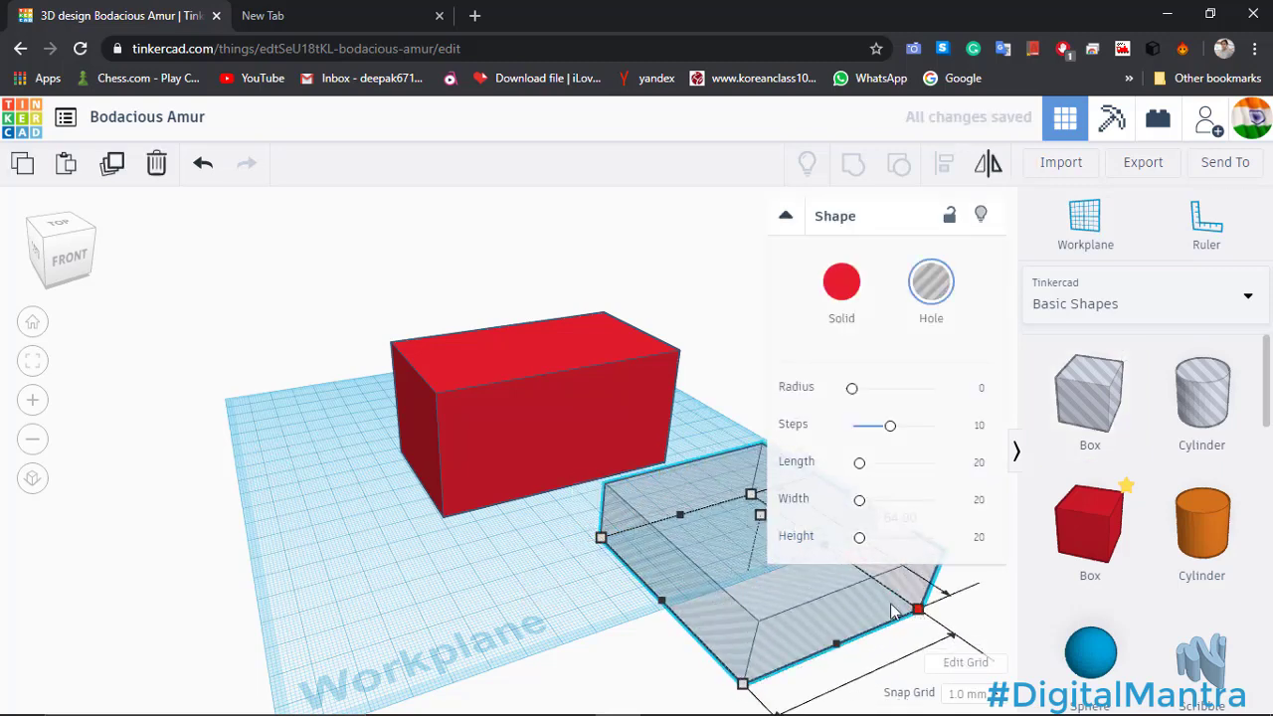
middle_drag(511, 531, 335, 525)
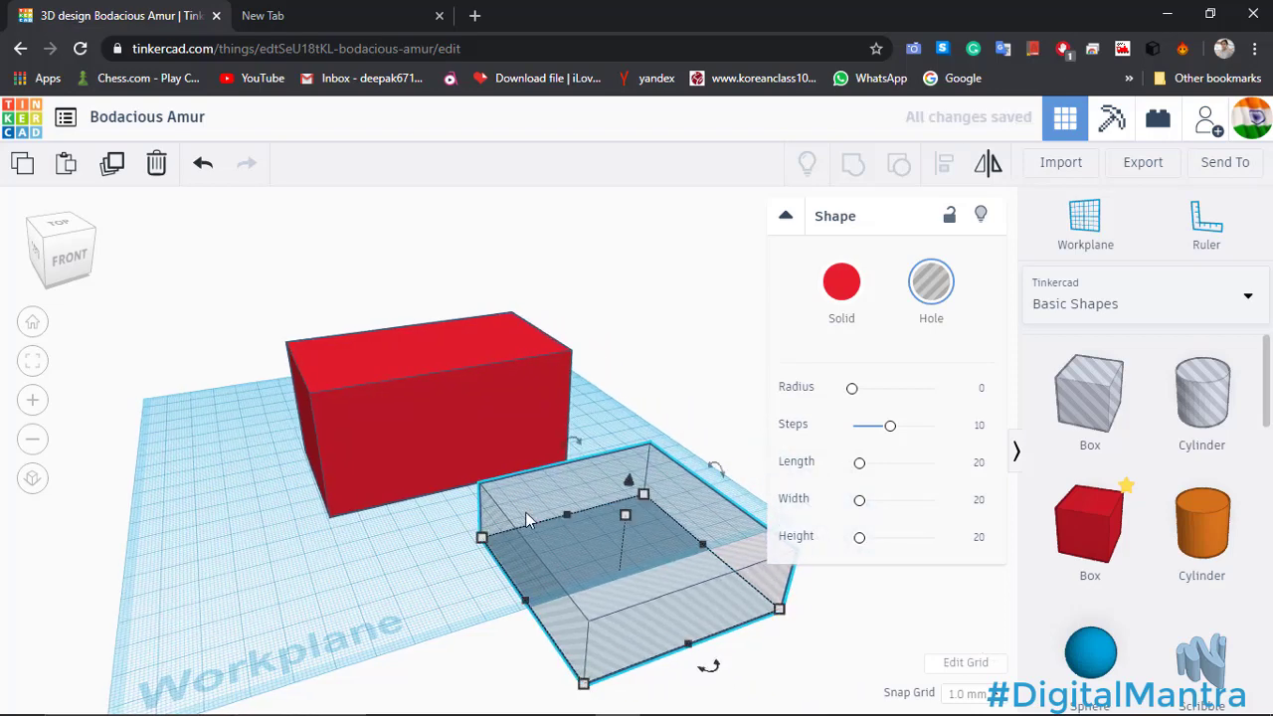
drag(625, 515, 625, 396)
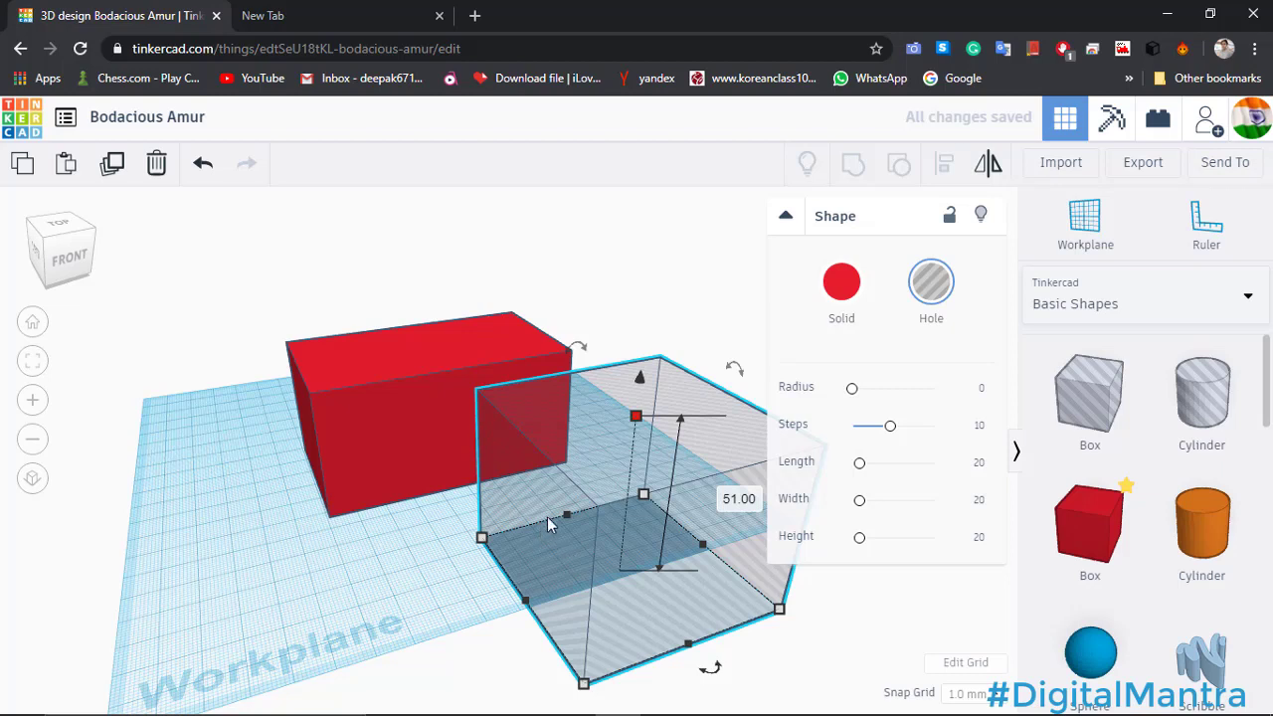
drag(546, 504, 515, 470)
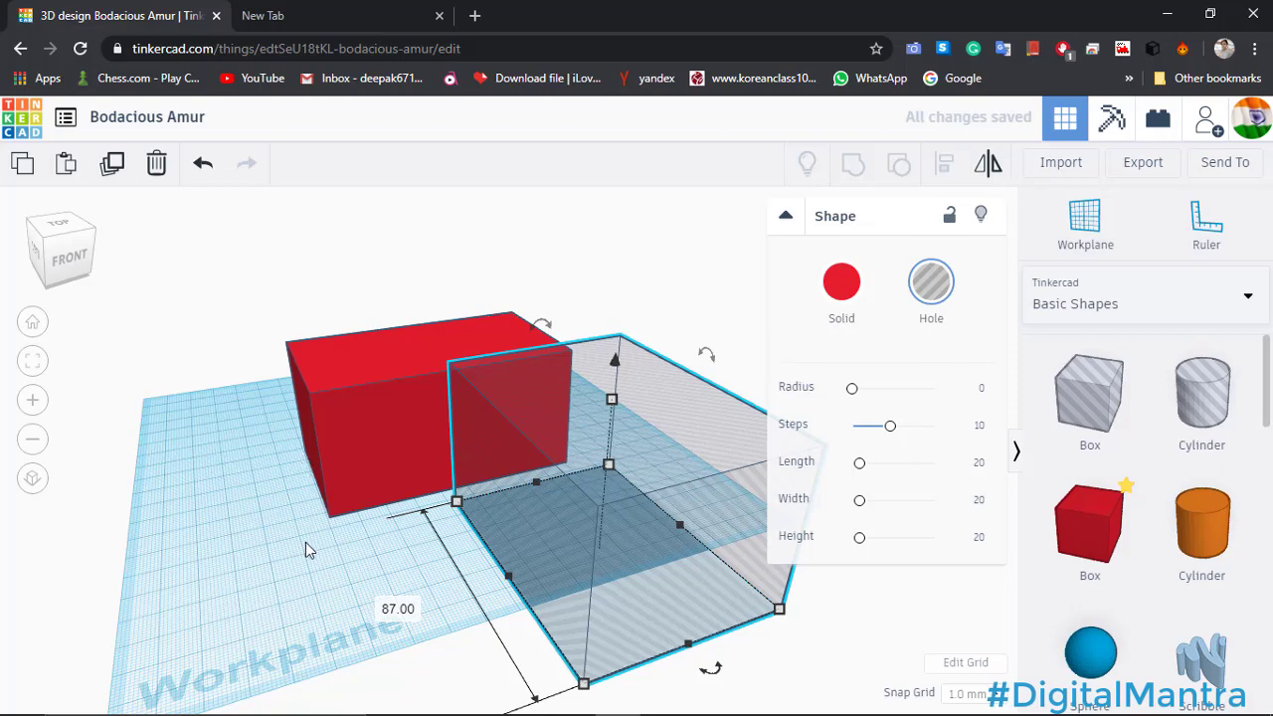
Raise the hole box 5 mm above the workplane.
right_drag(305, 543, 225, 506)
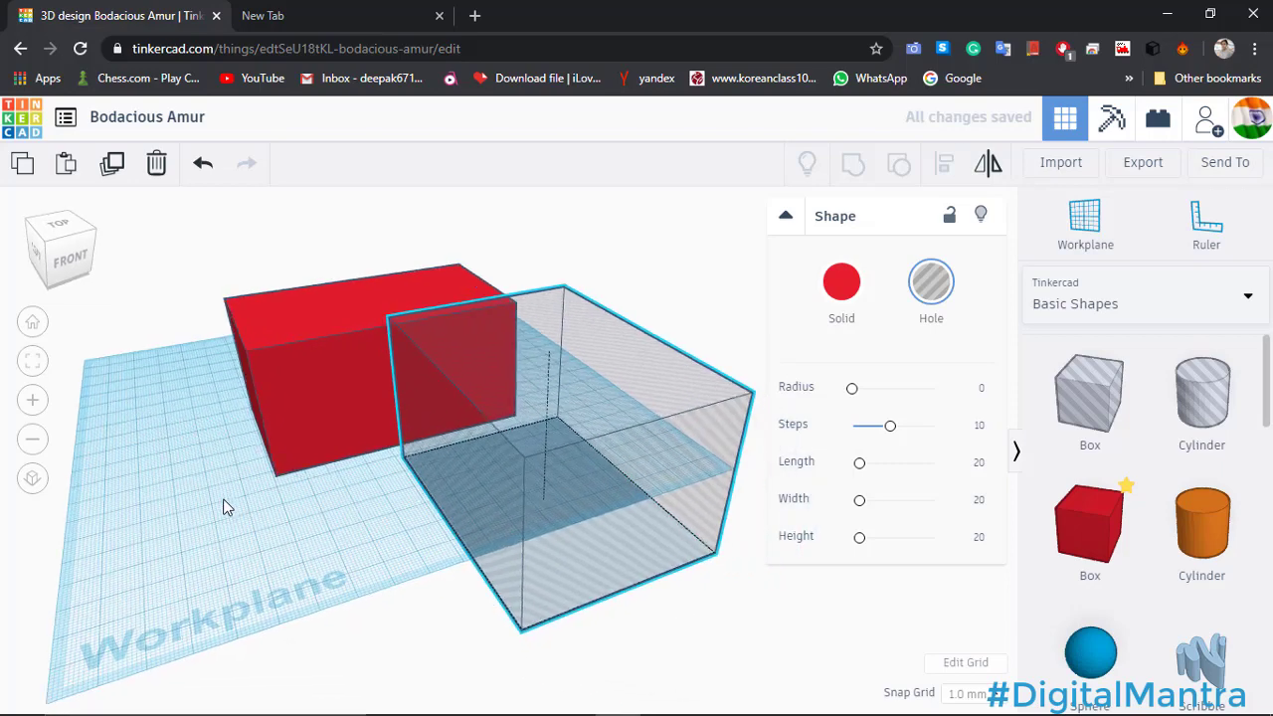
drag(549, 312, 623, 320)
click(629, 302)
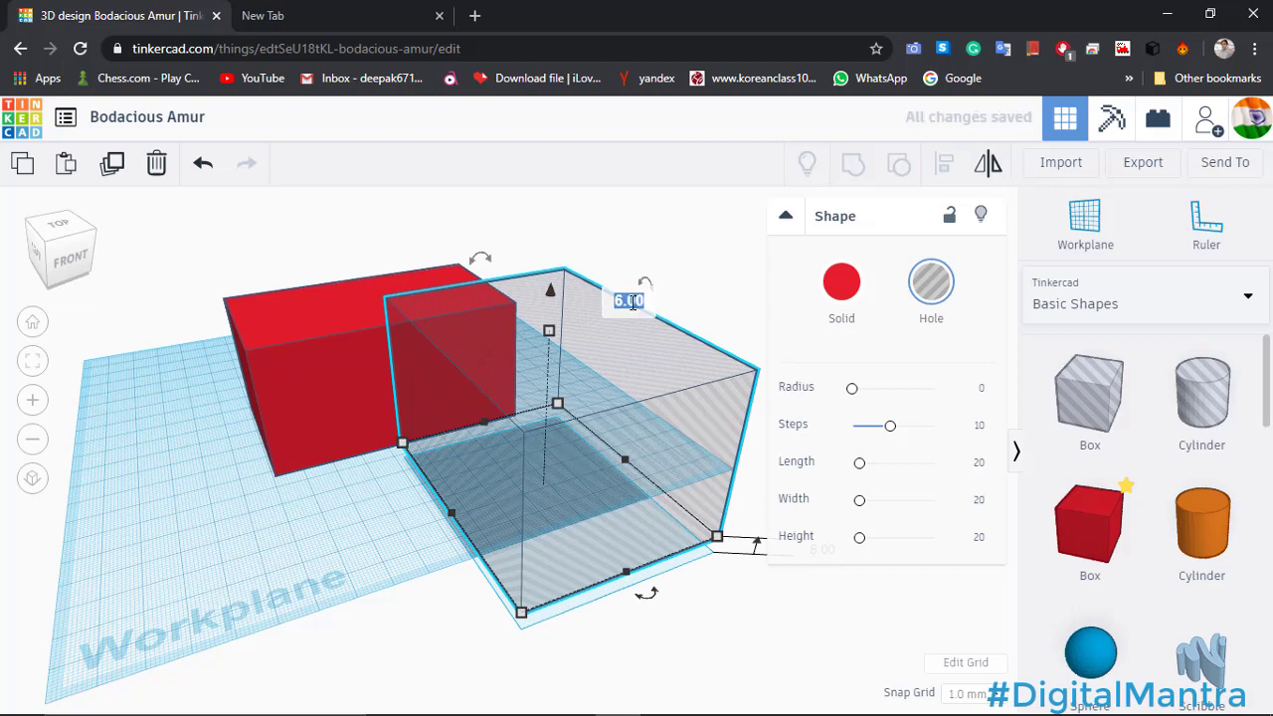
text(5)
key(Return)
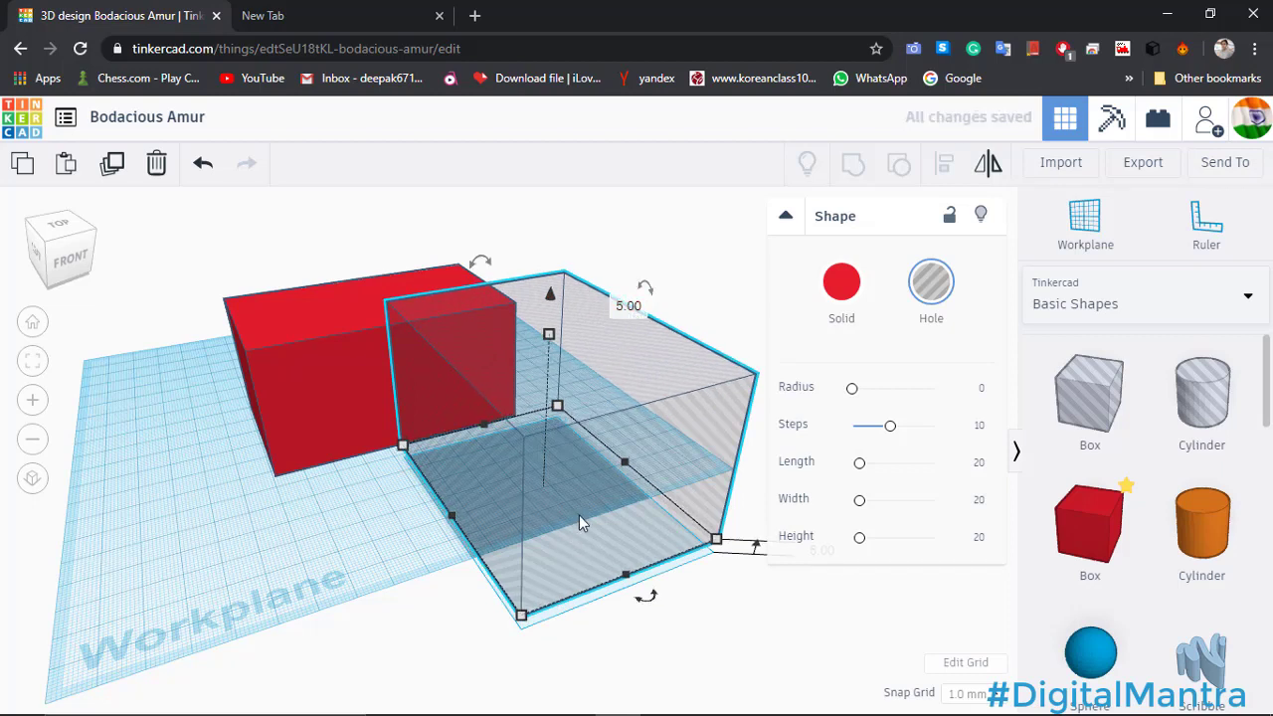
Move the hole box back into the red box and nudge it left until only a thin wall remains at the left end.
drag(578, 516, 447, 392)
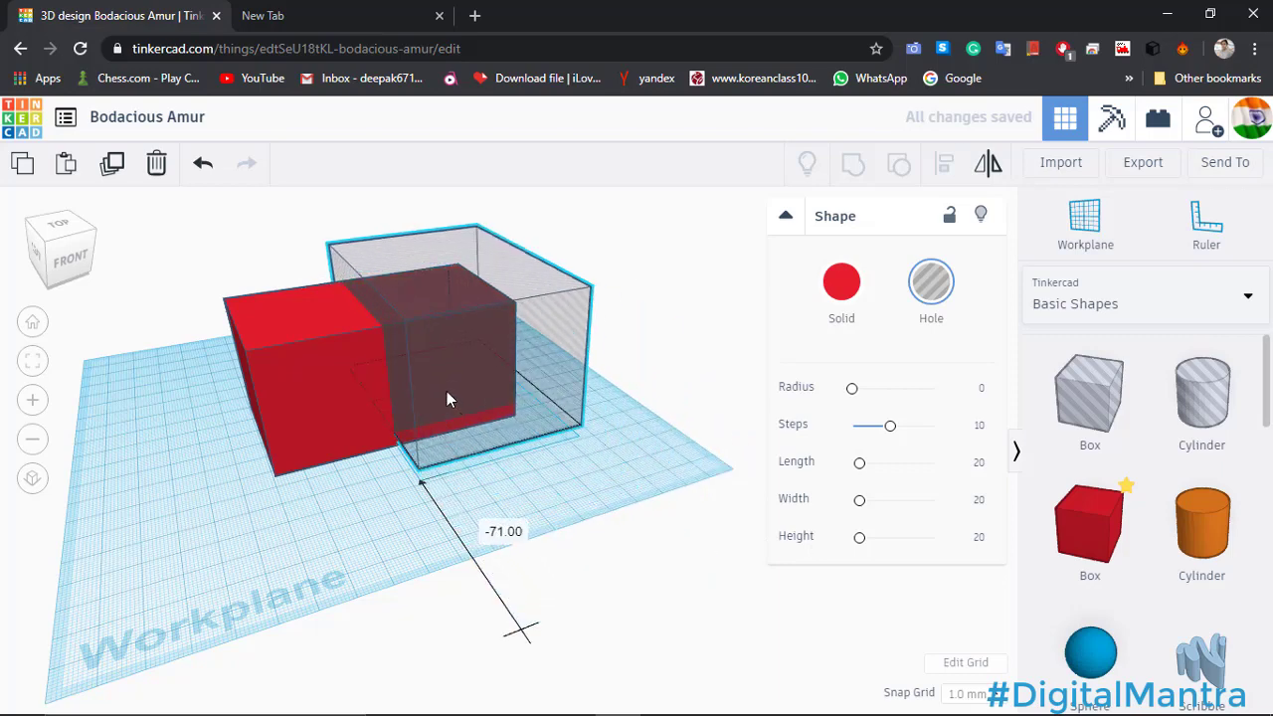
key(Left)
key(Left)
key(Left)
key(Left)
key(Left)
key(Left)
key(Left)
key(Left)
key(Left)
key(Left)
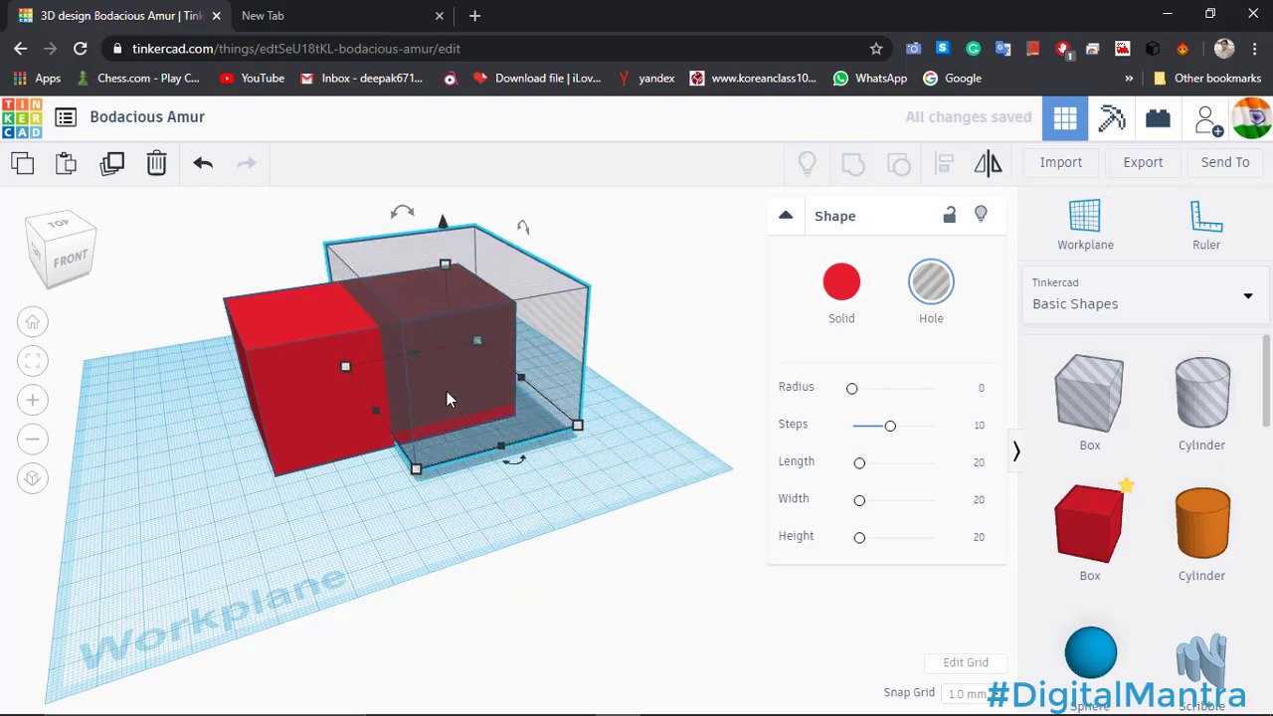
key(Left)
key(Left)
key(Left)
key(Left)
key(Left)
key(Left)
key(Left)
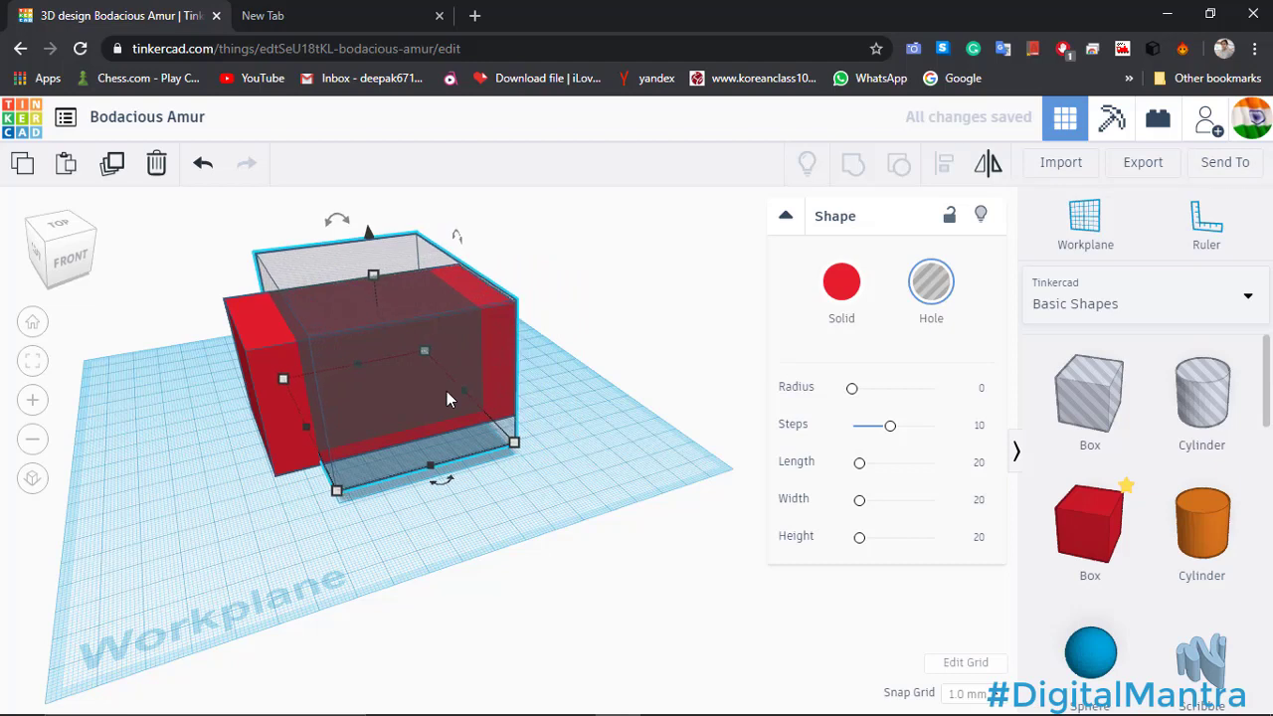
key(Left)
key(Left)
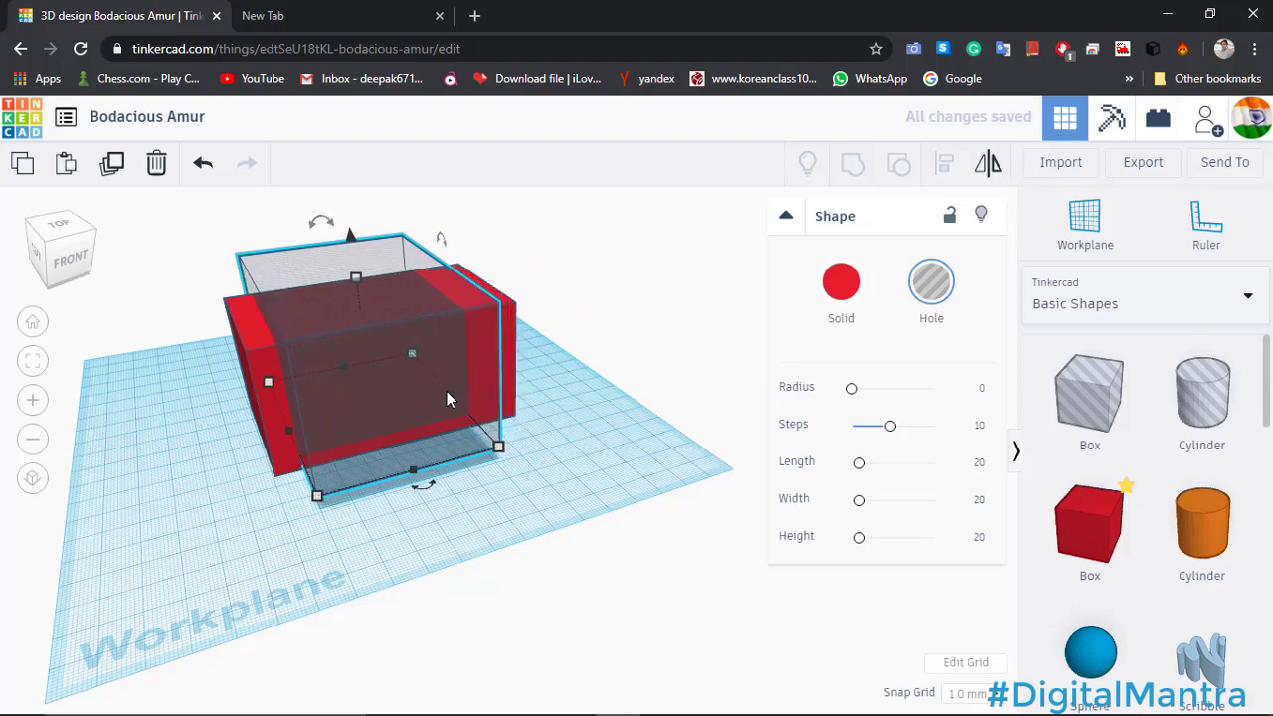
Raise the hole box to 8 mm above the workplane and widen it to 109 mm past the red box's right end.
drag(346, 241, 343, 229)
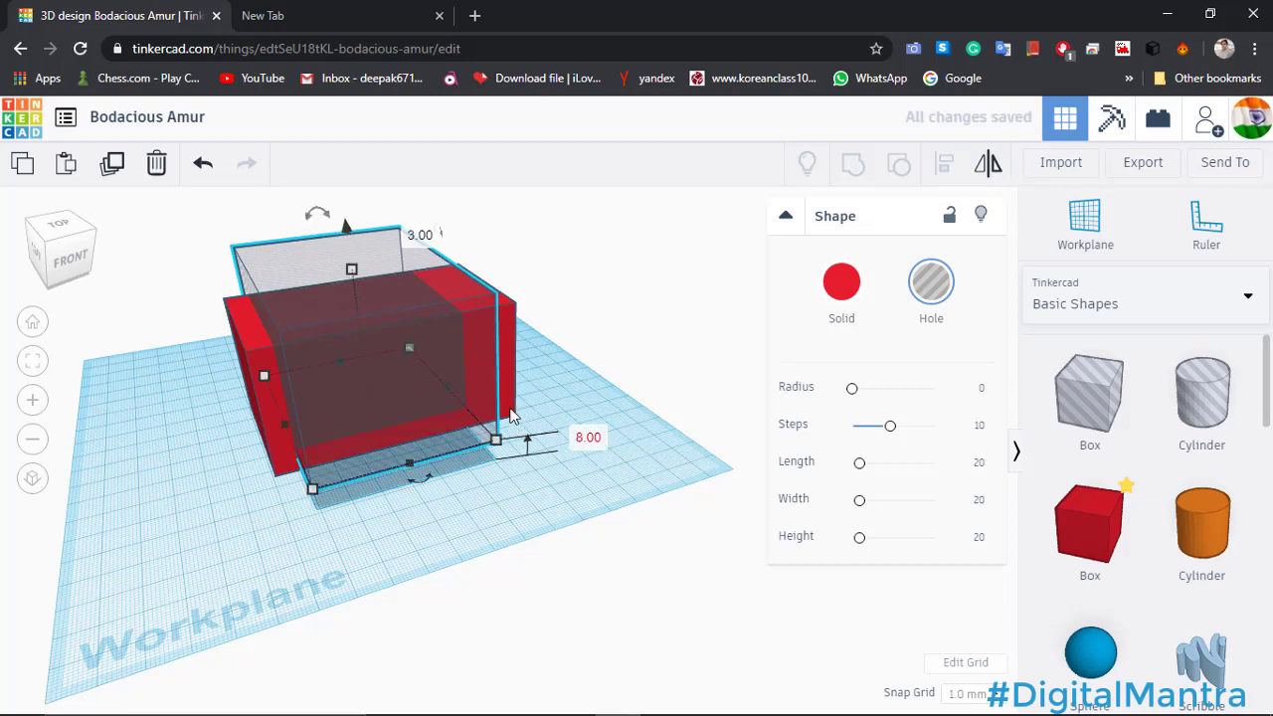
drag(446, 387, 552, 366)
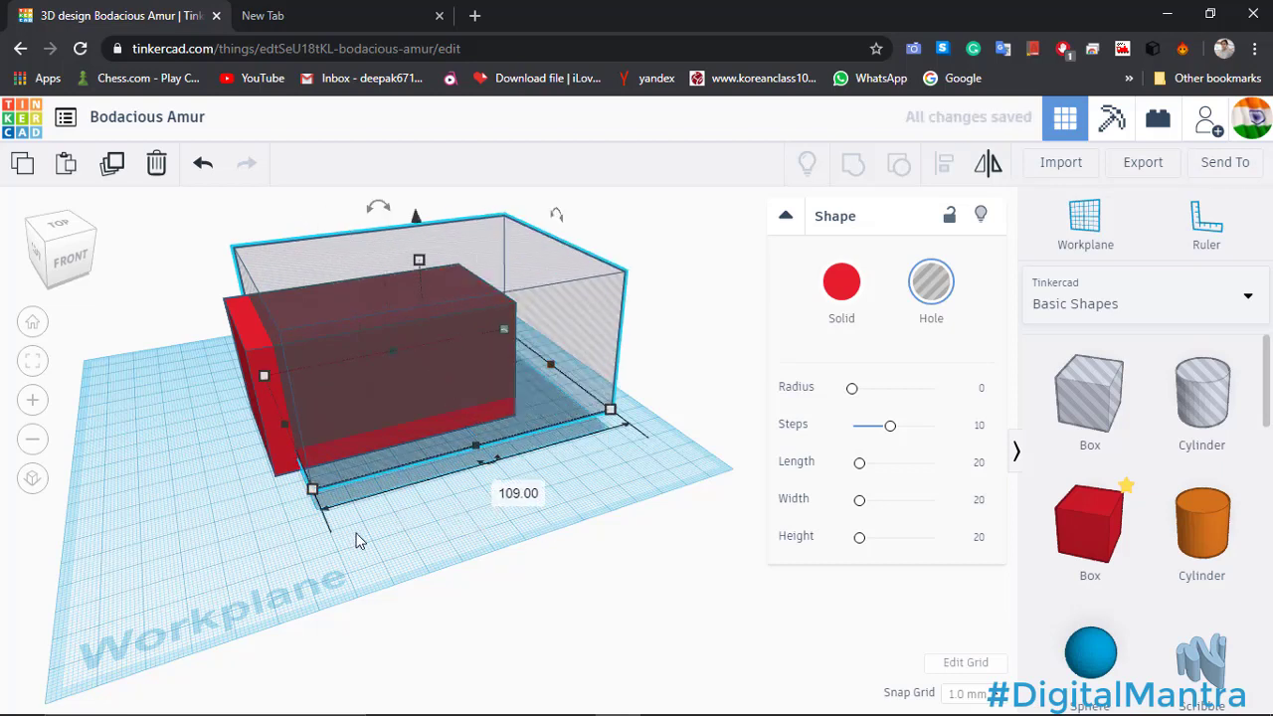
Nudge the hole box slightly further left and lower it a little to fine-tune the wall and base thickness.
key(Left)
key(Left)
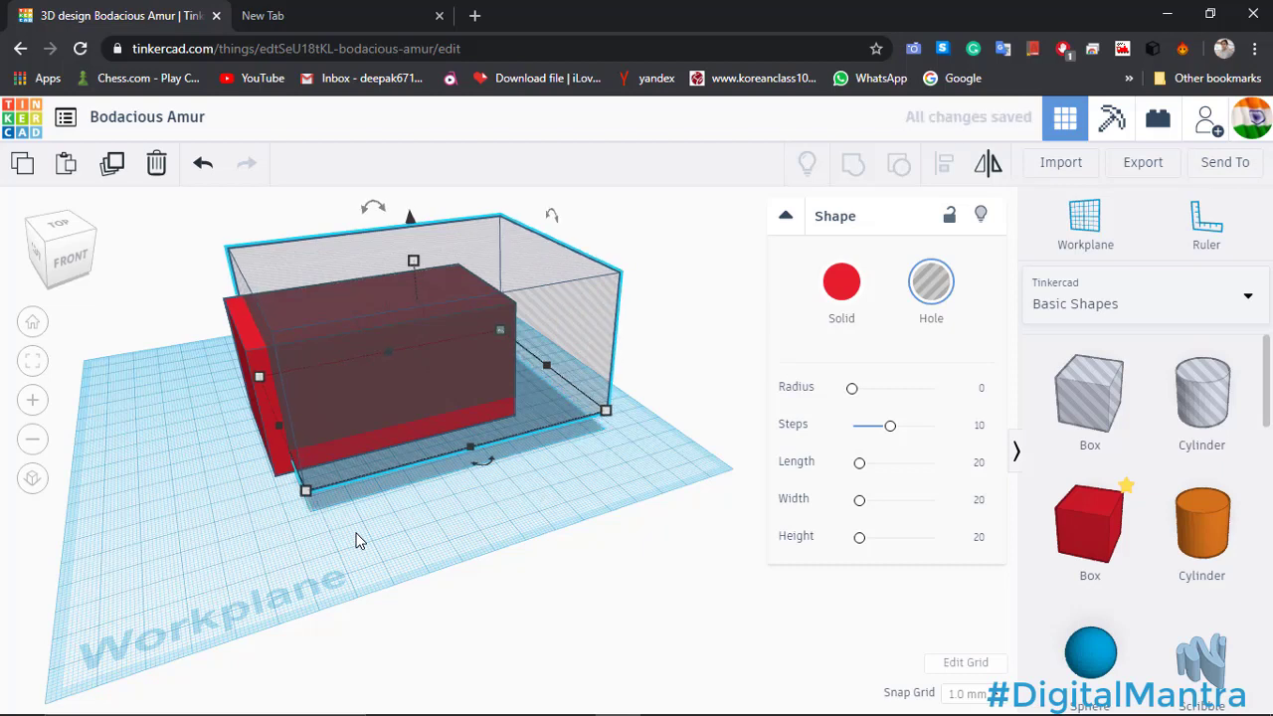
key(Down)
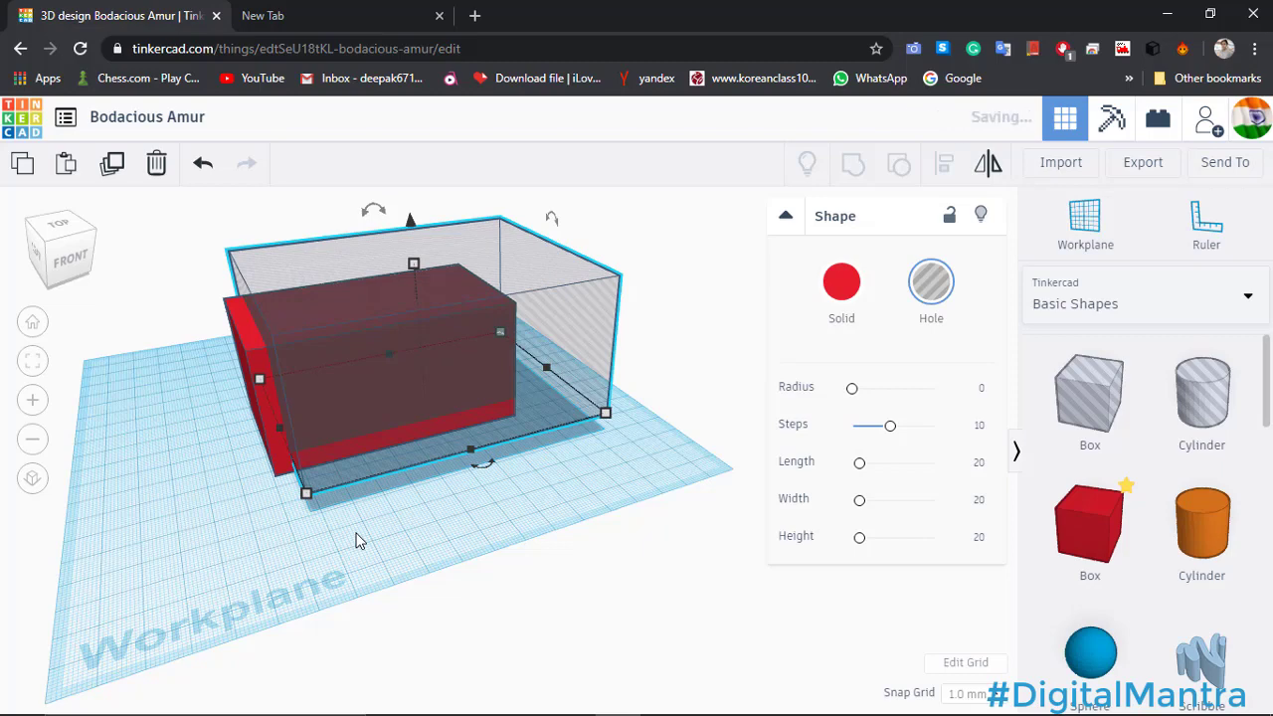
Group the red box with the hole box to cut it into an L-shaped body.
scroll(473, 537, down, 2)
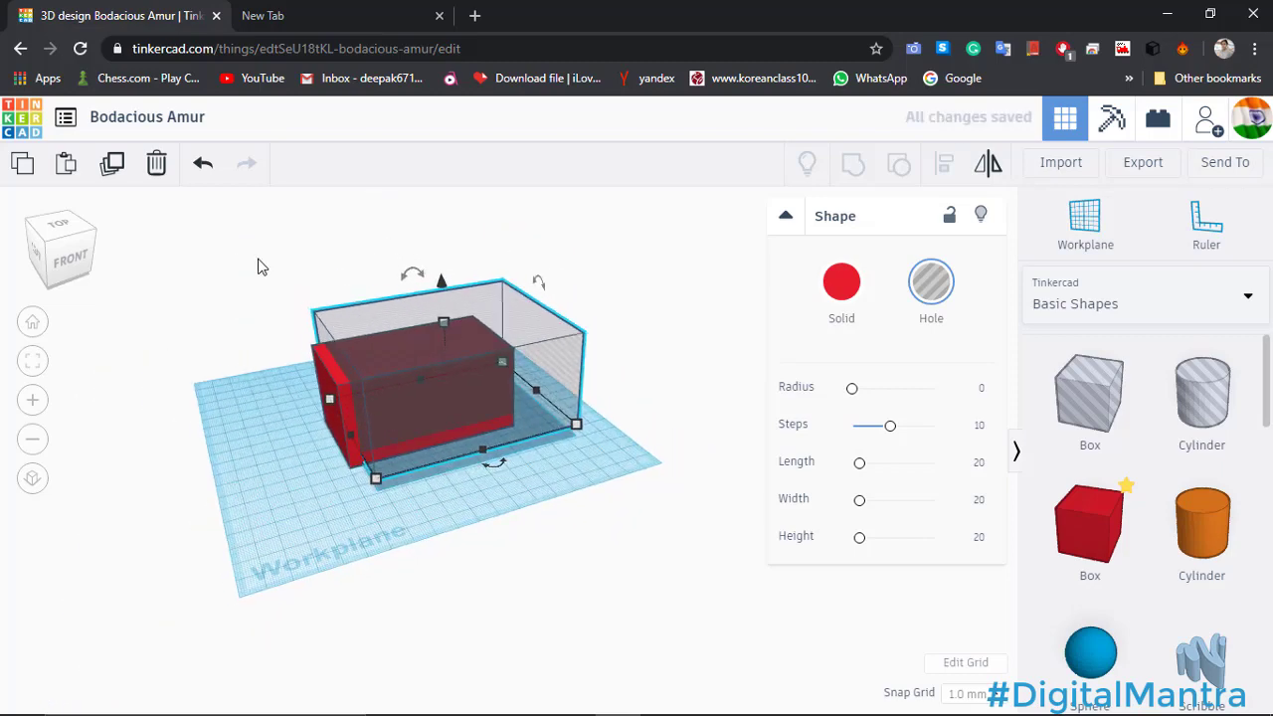
drag(258, 260, 620, 518)
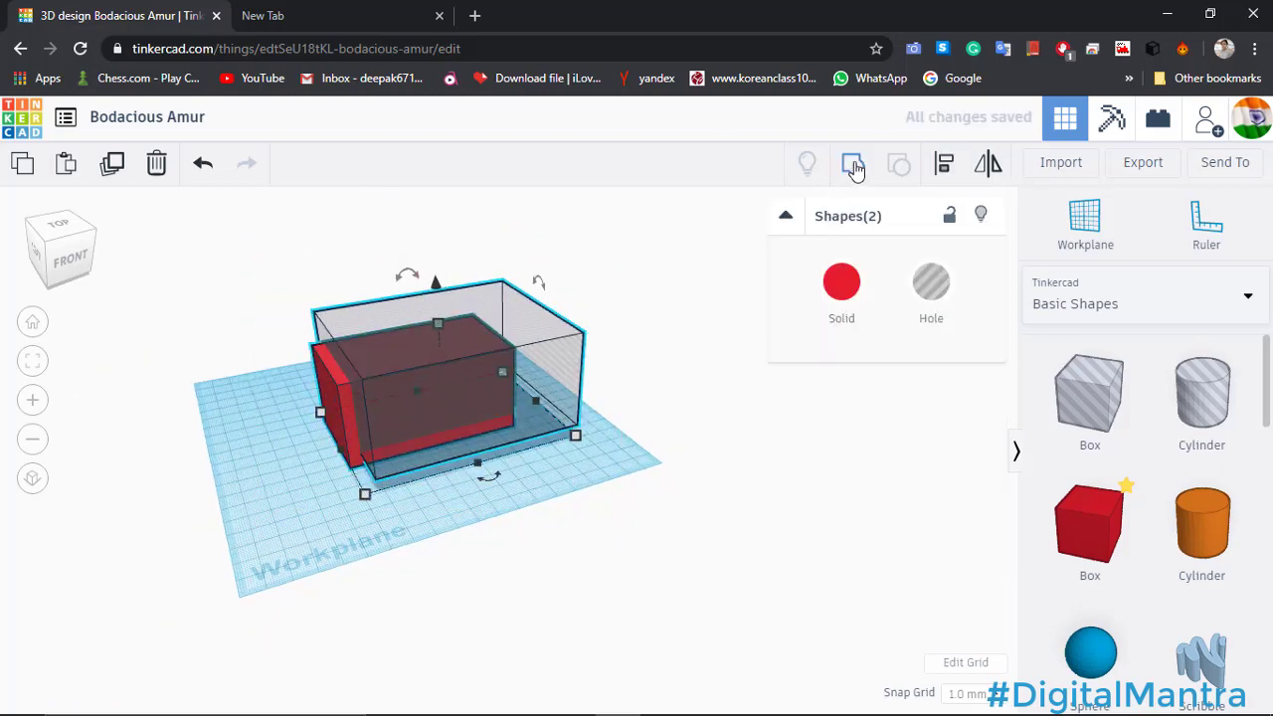
click(854, 166)
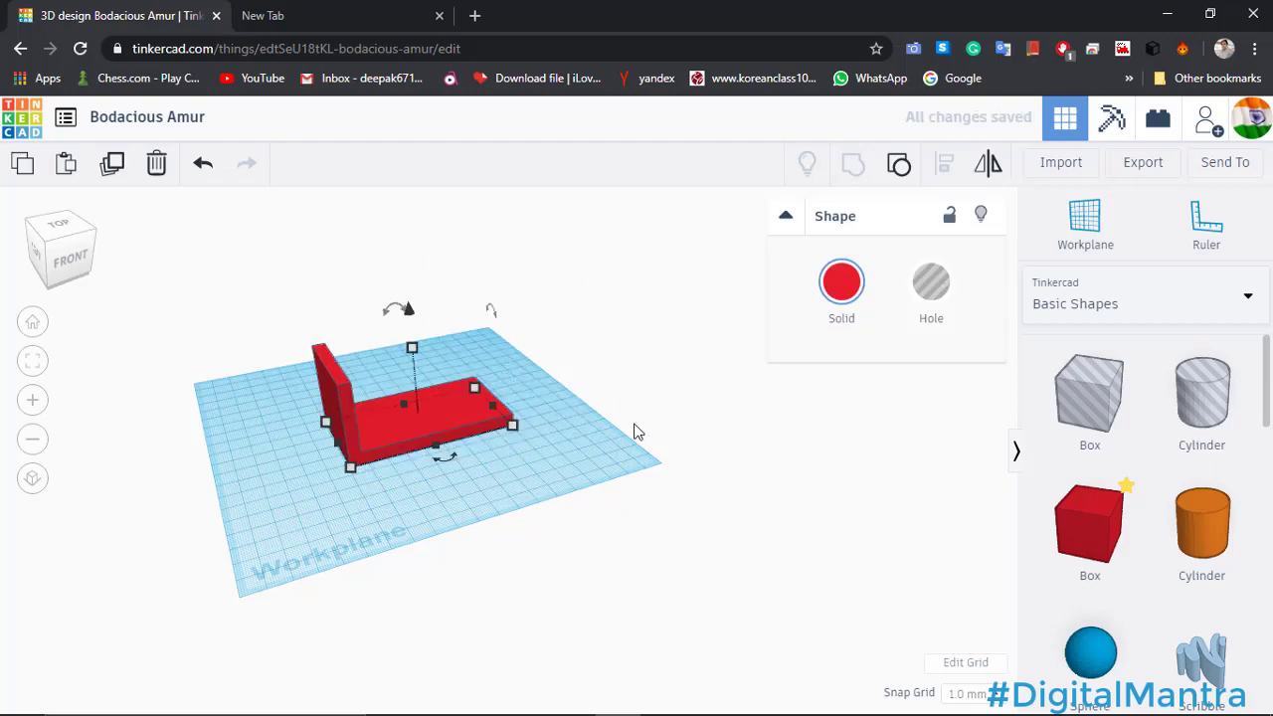
click(468, 461)
Place an orange cylinder in front of the L-shaped body and flatten it to a height of 2 mm.
right_drag(468, 461, 359, 391)
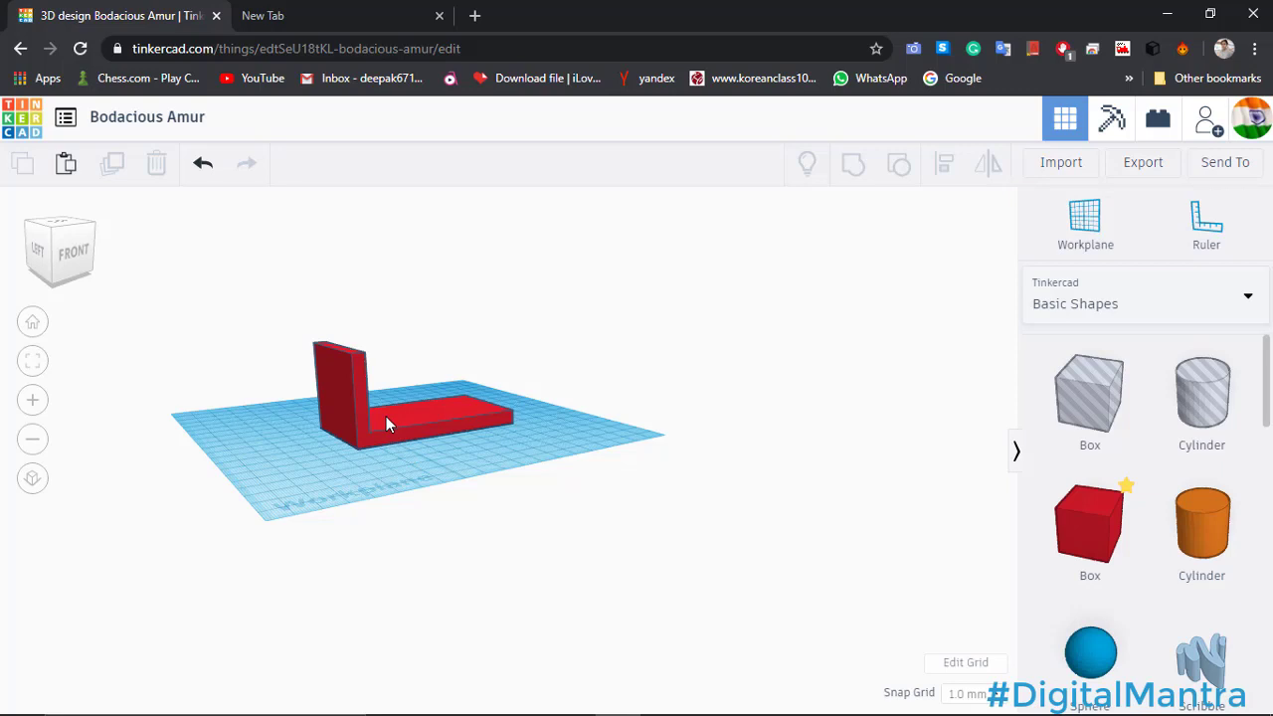
drag(1202, 537, 587, 589)
scroll(546, 497, up, 4)
click(738, 598)
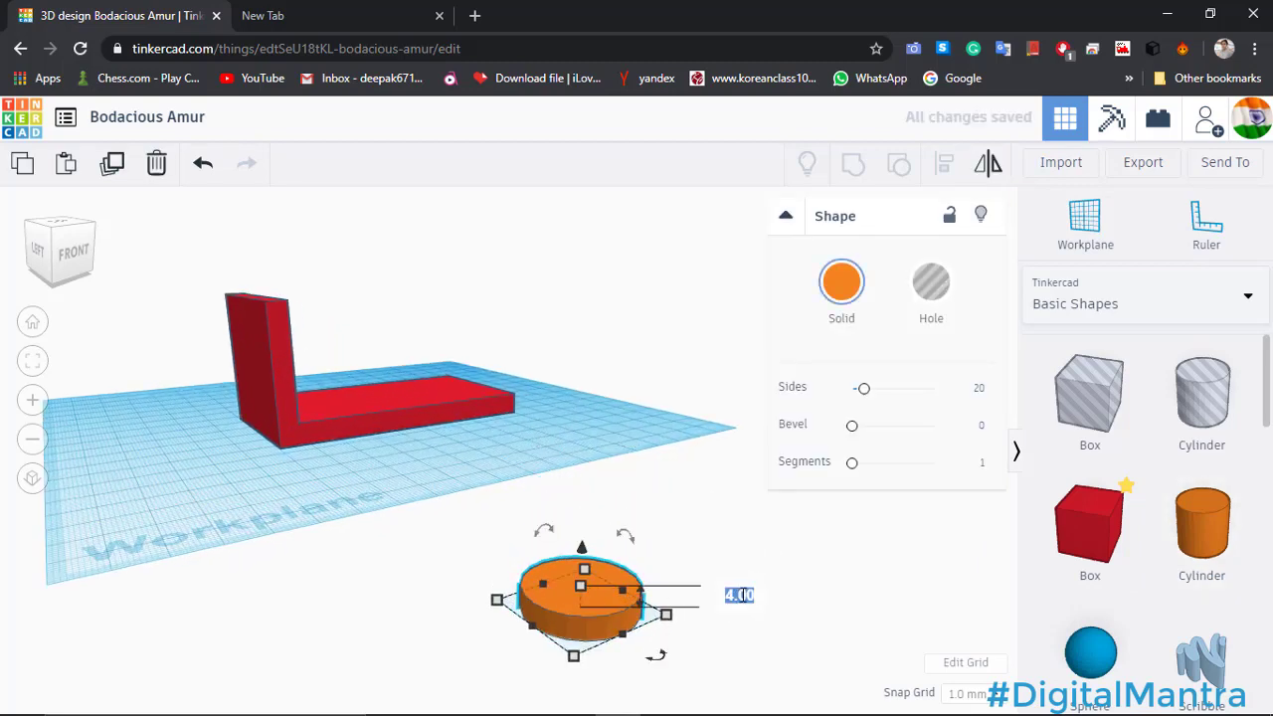
text(3)
key(Return)
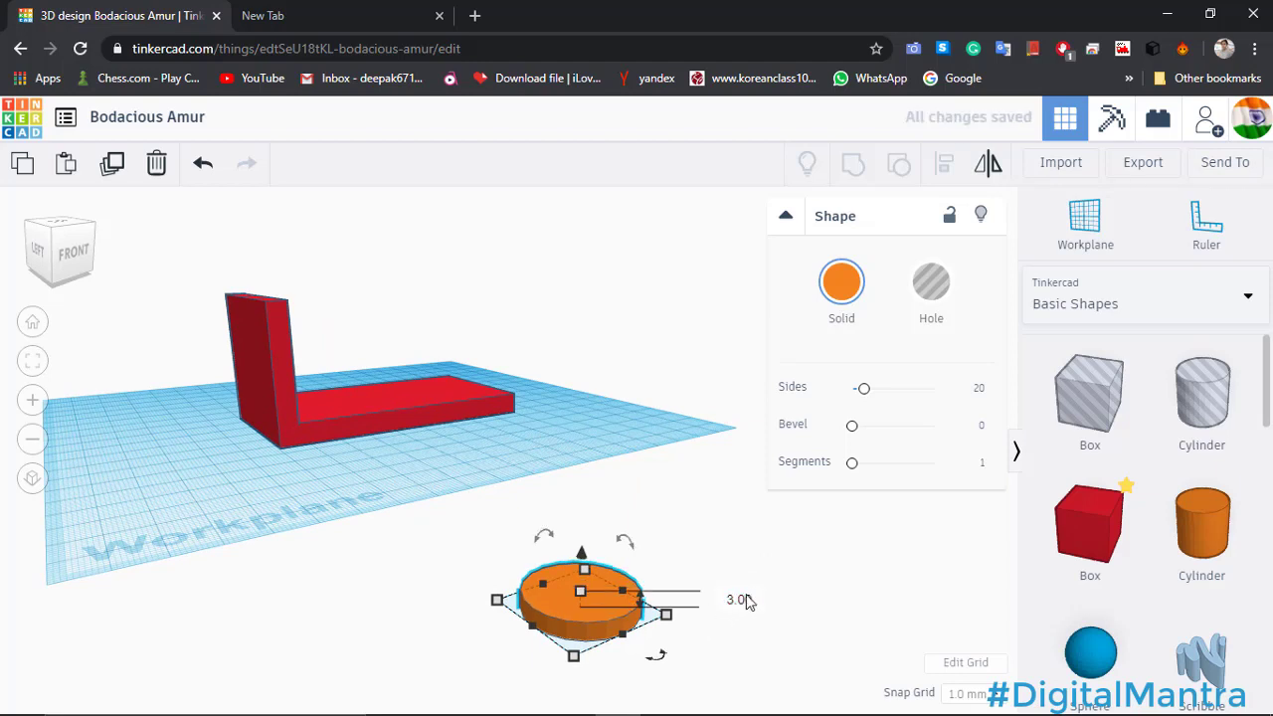
click(746, 597)
text(2)
key(Return)
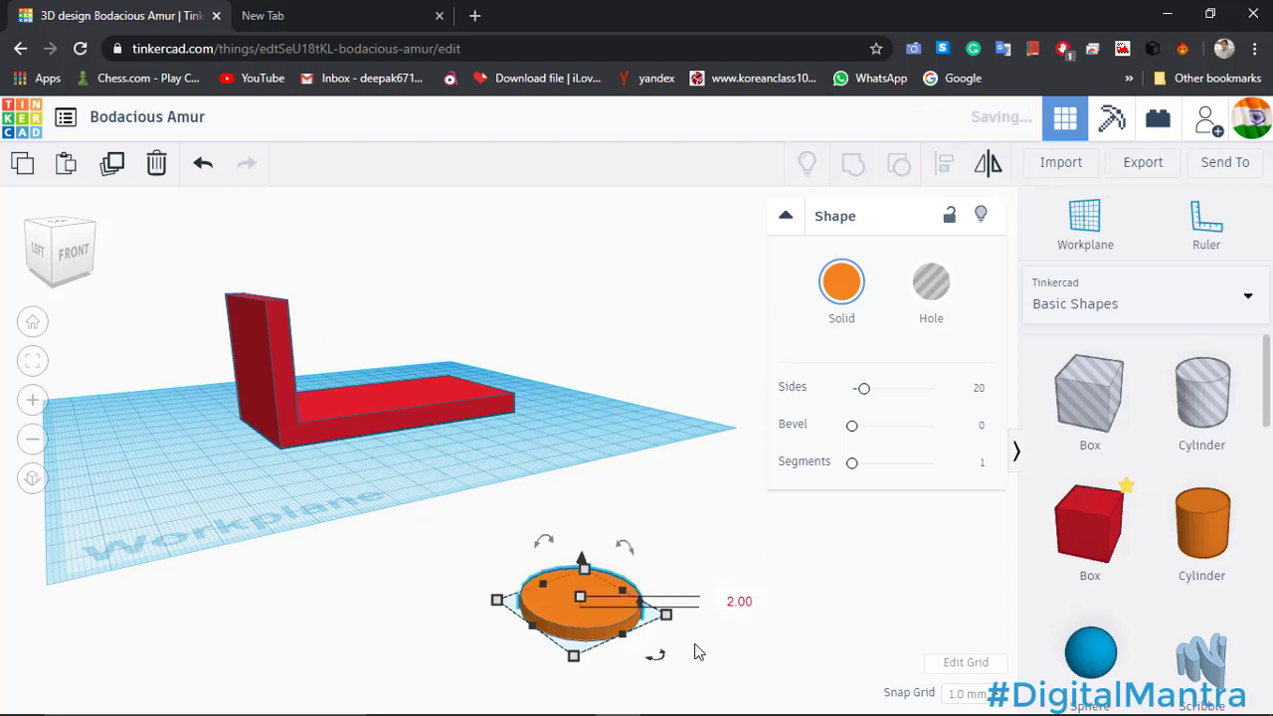
click(696, 649)
Duplicate the orange disc with an offset of 10 mm and 5 mm, and repeat the duplication for a third disc.
right_drag(653, 605, 461, 575)
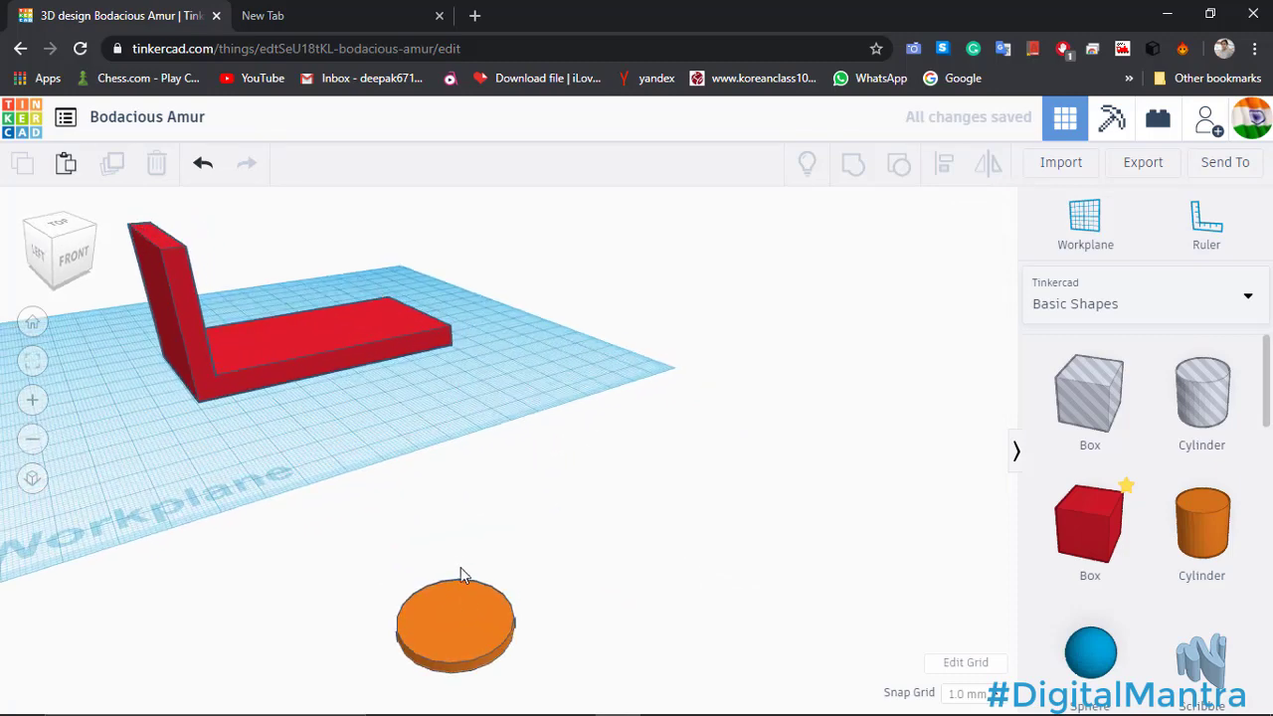
click(464, 623)
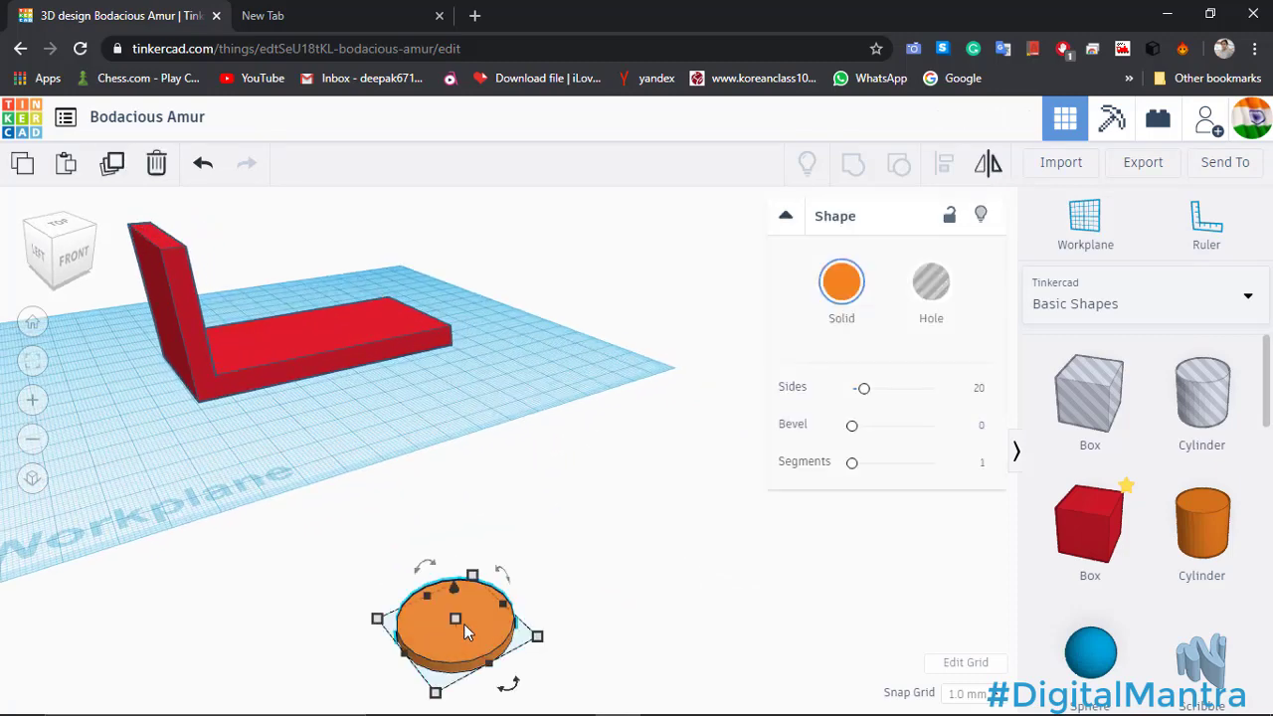
key(Delete)
click(474, 636)
drag(476, 638, 539, 629)
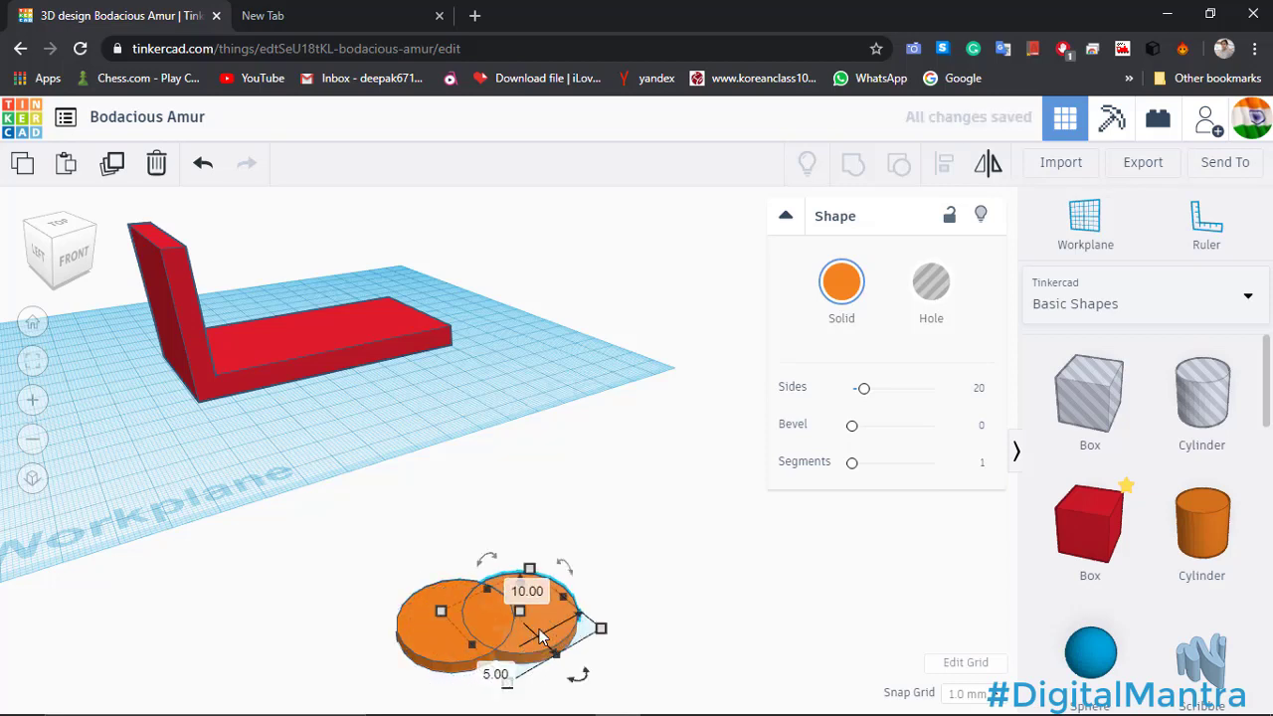
key(ctrl+d)
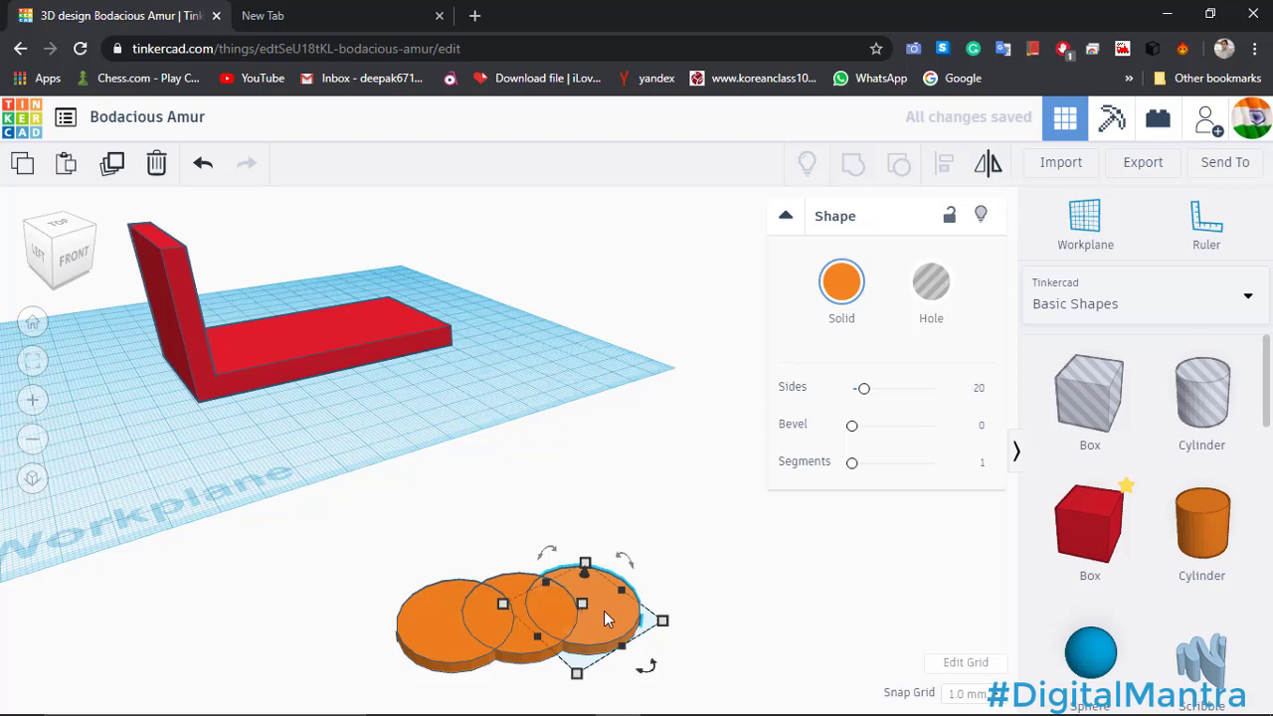
key(ctrl+d)
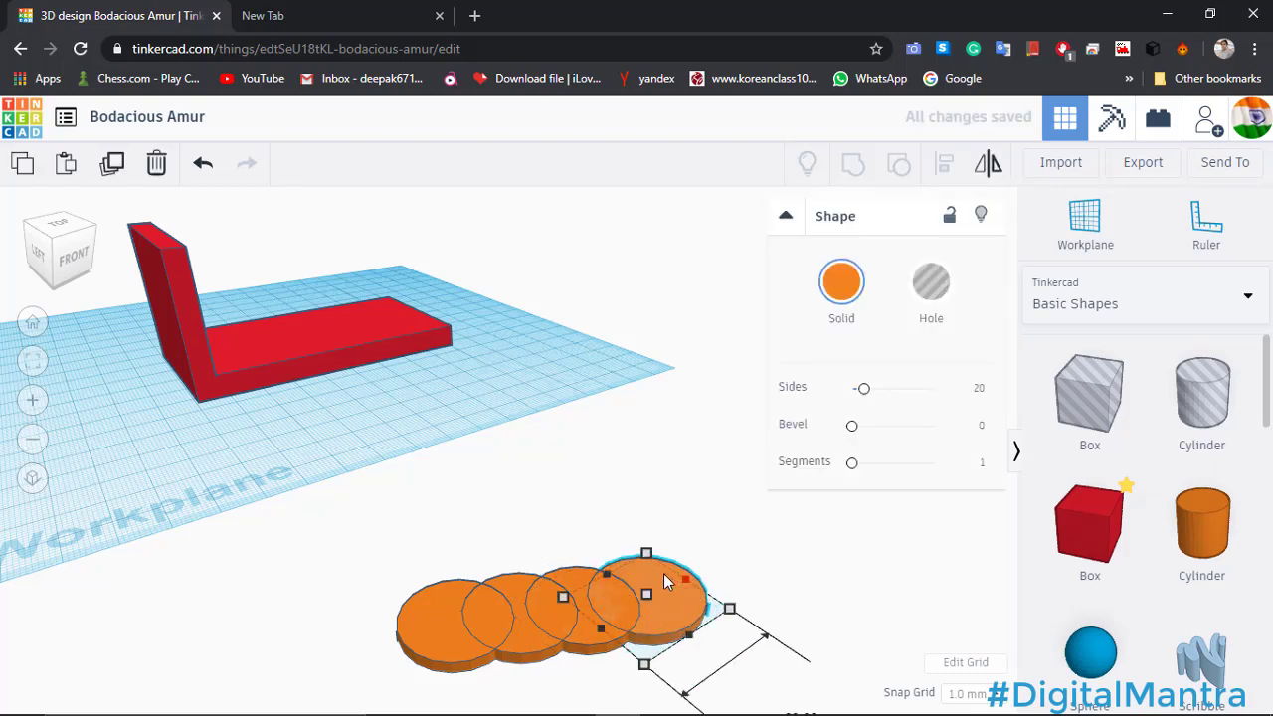
key(ctrl+z)
drag(662, 597, 657, 573)
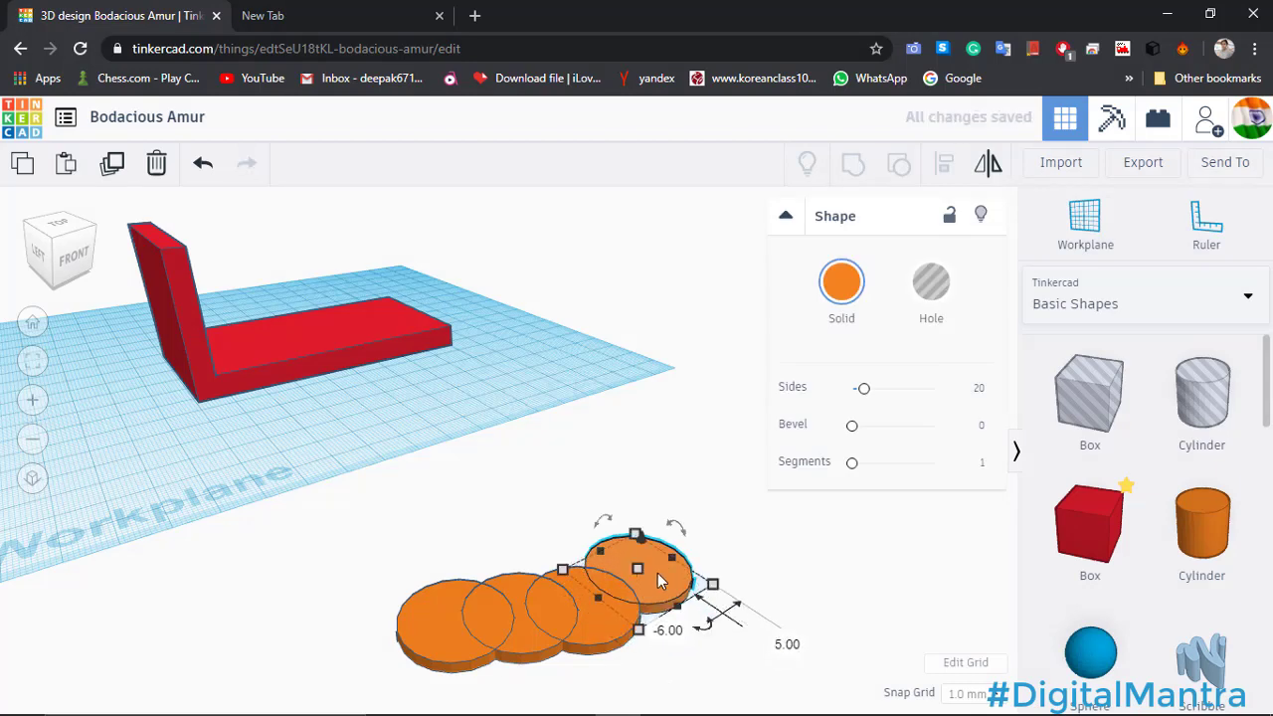
key(Delete)
Group the three overlapping orange discs into one shape and recolour it blue.
drag(347, 560, 693, 684)
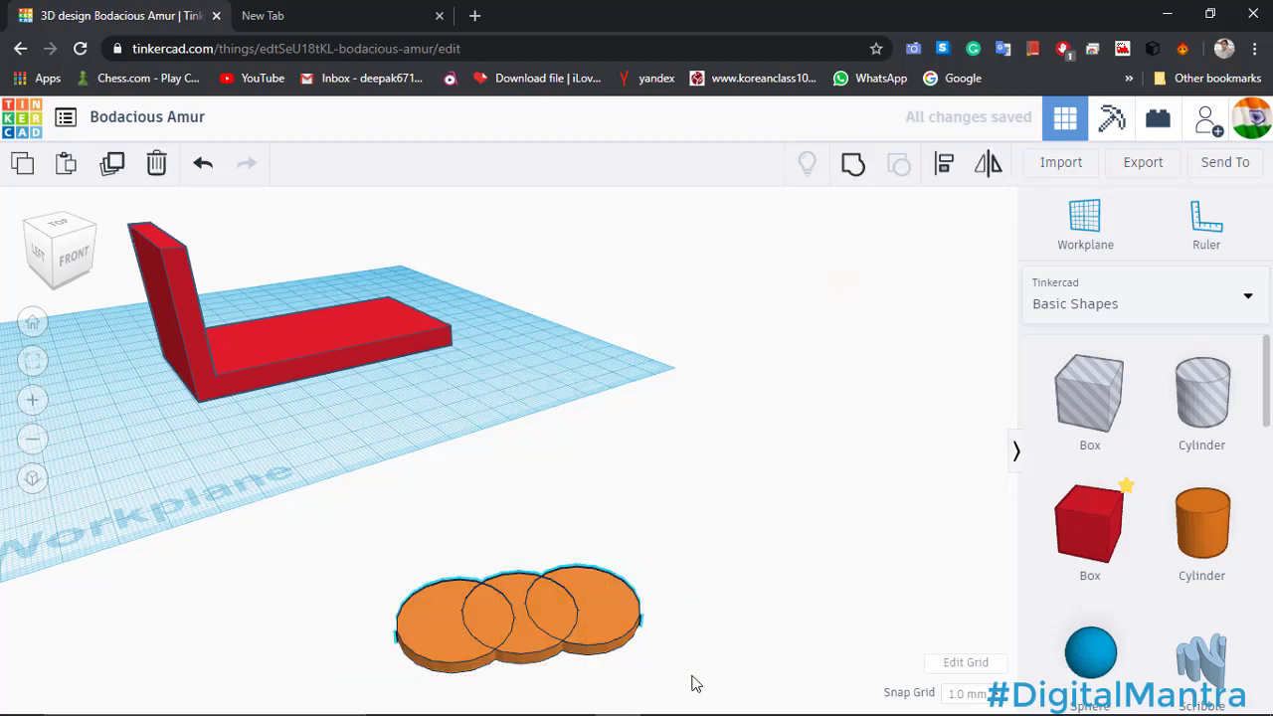
click(860, 174)
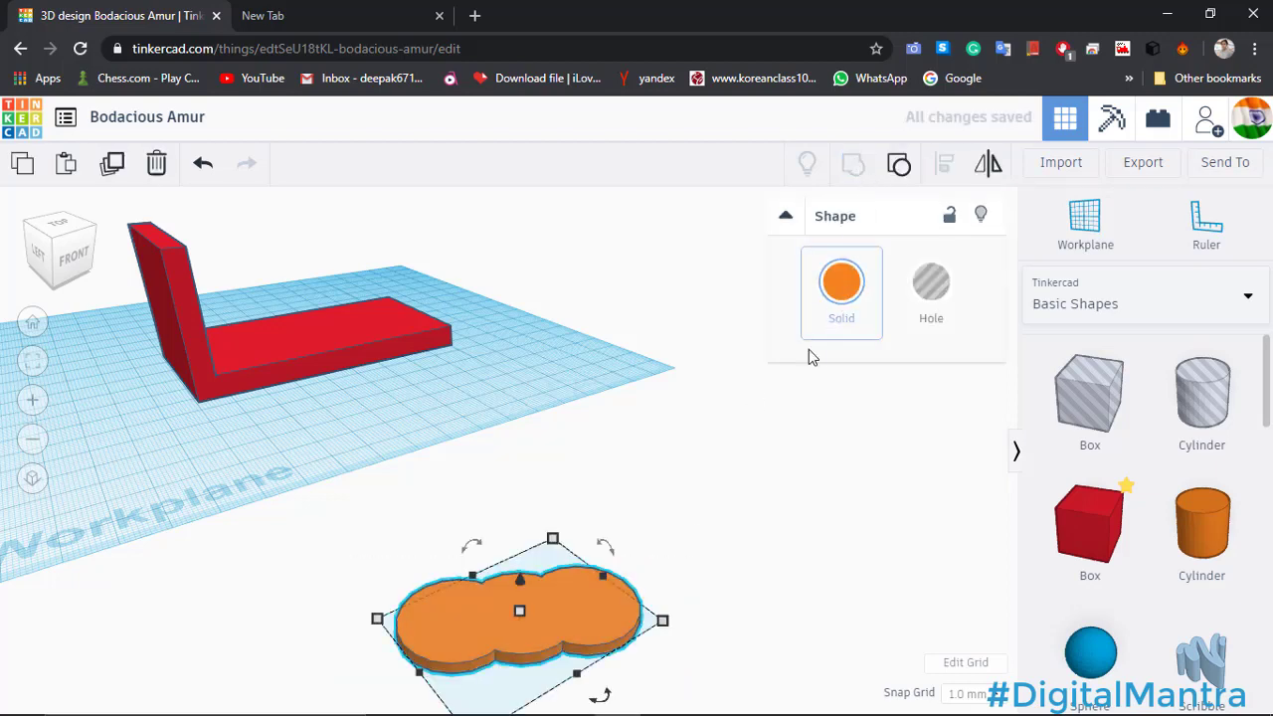
click(834, 289)
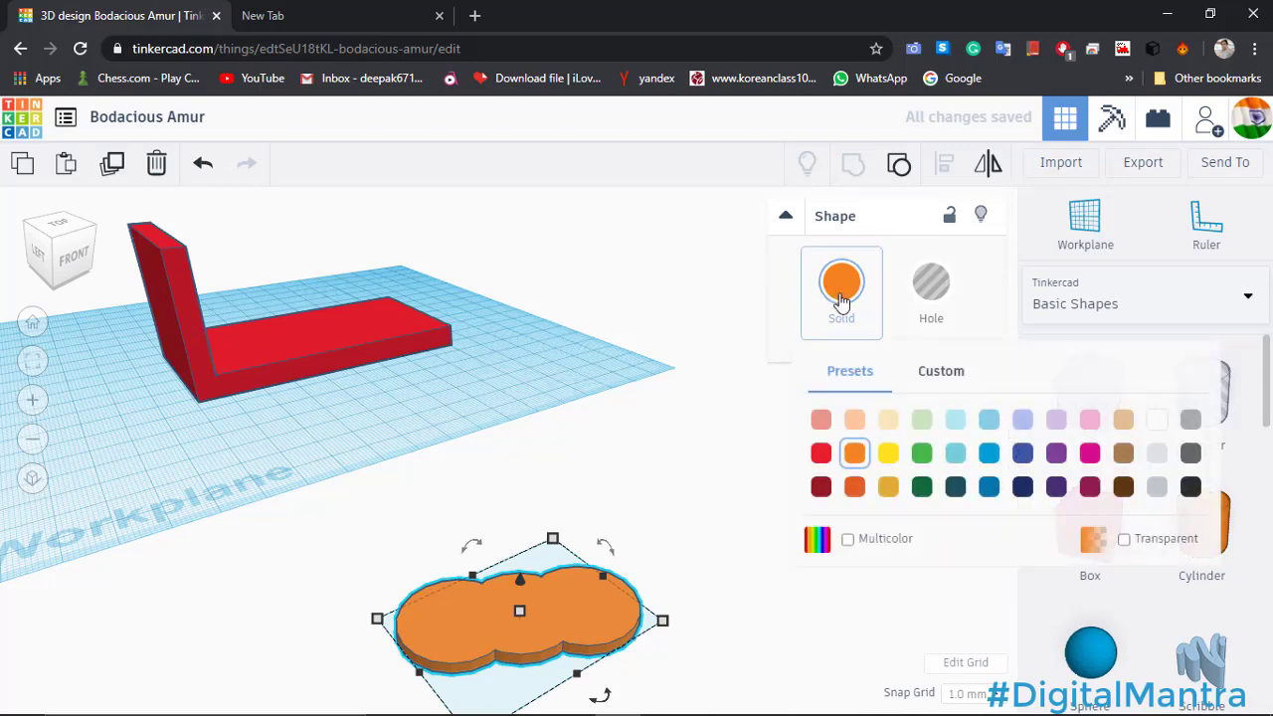
click(988, 452)
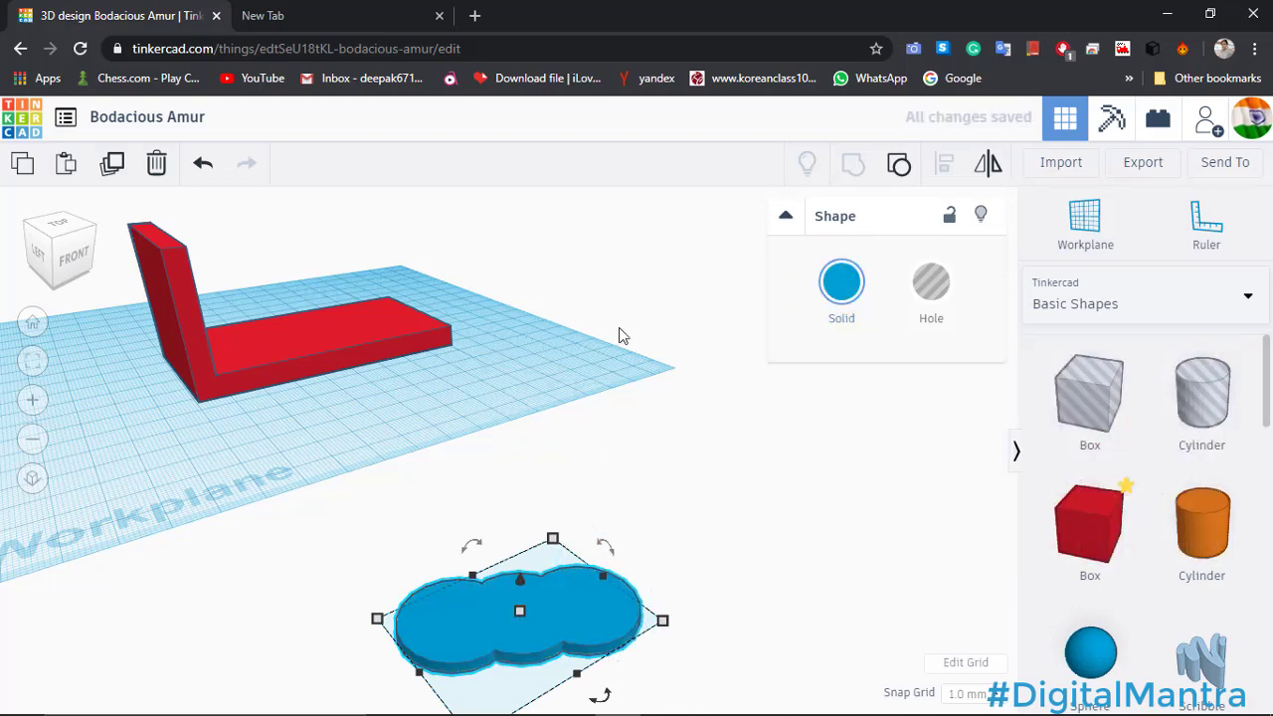
Duplicate the blue three-disc shape and shift the copy right until it clears the original.
click(111, 164)
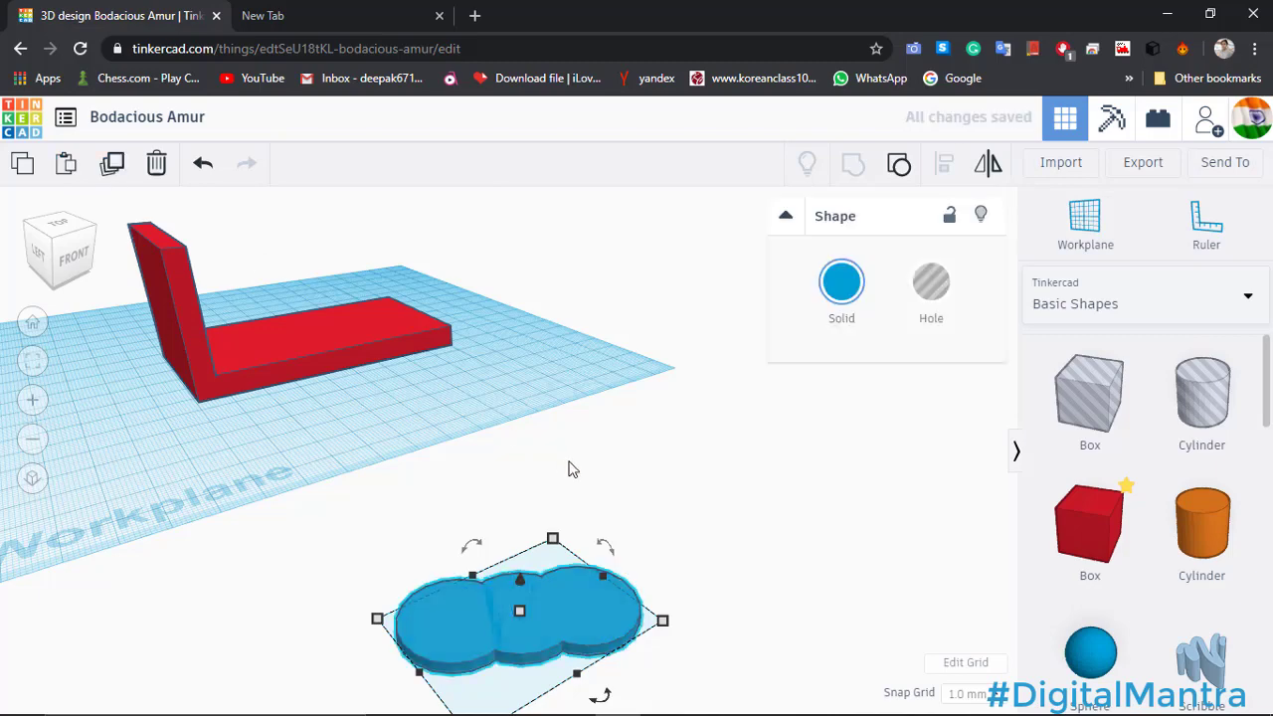
right_drag(671, 622, 637, 641)
key(Right)
key(Right)
key(Right)
key(Right)
key(Right)
key(Right)
key(Right)
key(Right)
key(Right)
key(Right)
key(Right)
key(Right)
key(Right)
key(Right)
key(Right)
key(Right)
key(Right)
key(Right)
key(Right)
key(Right)
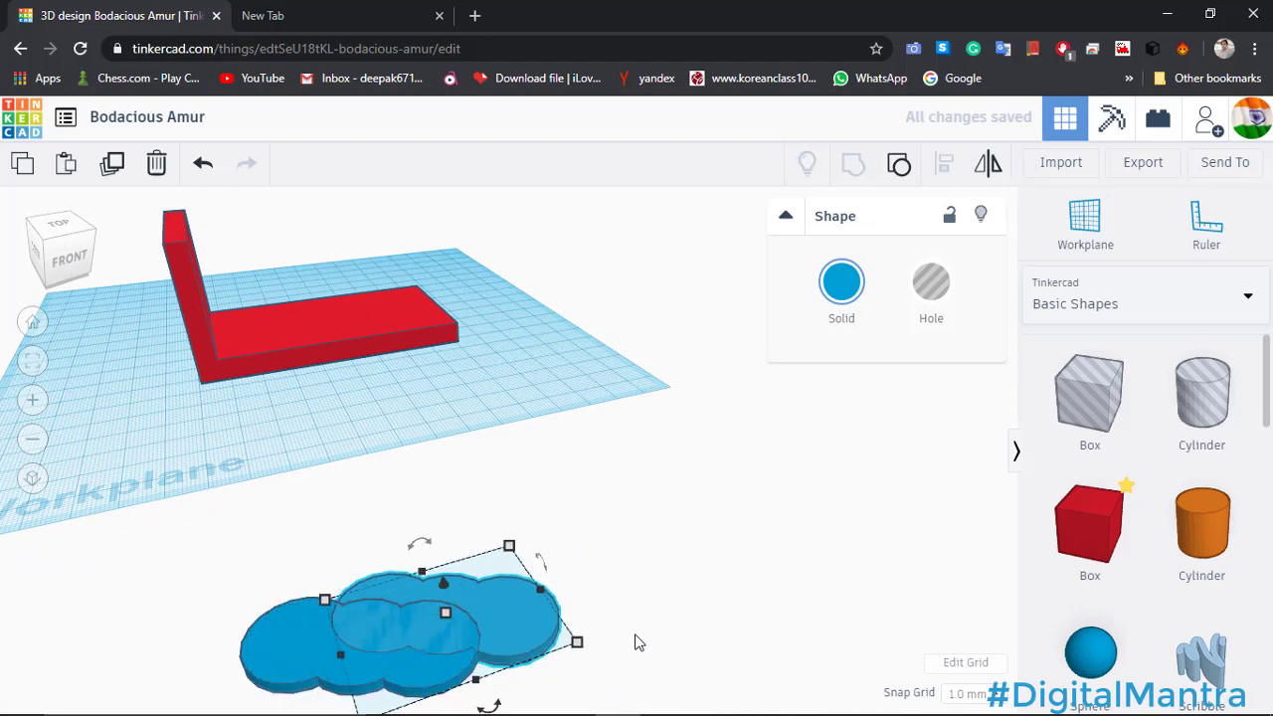
key(Right)
key(Right)
key(Right)
key(Right)
key(Right)
key(Right)
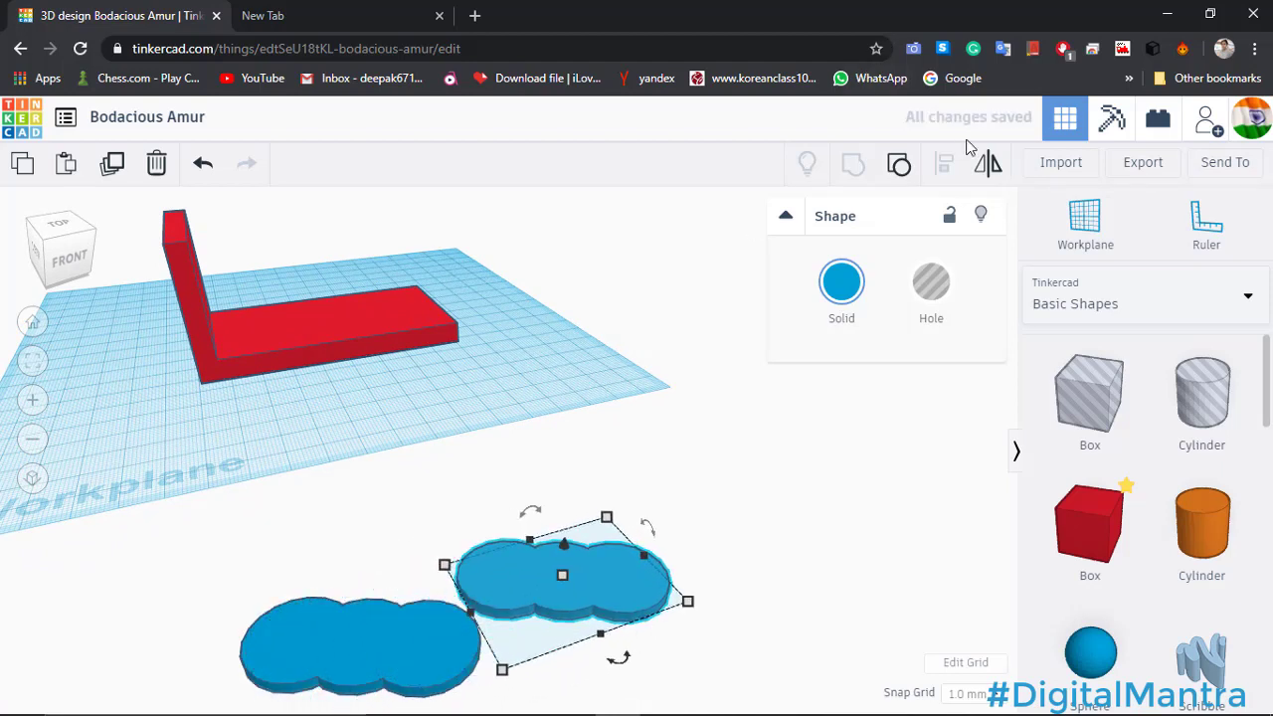
Mirror the copied blue shape front to back and move it left until its first disc overlaps the original's last disc.
click(980, 165)
click(438, 621)
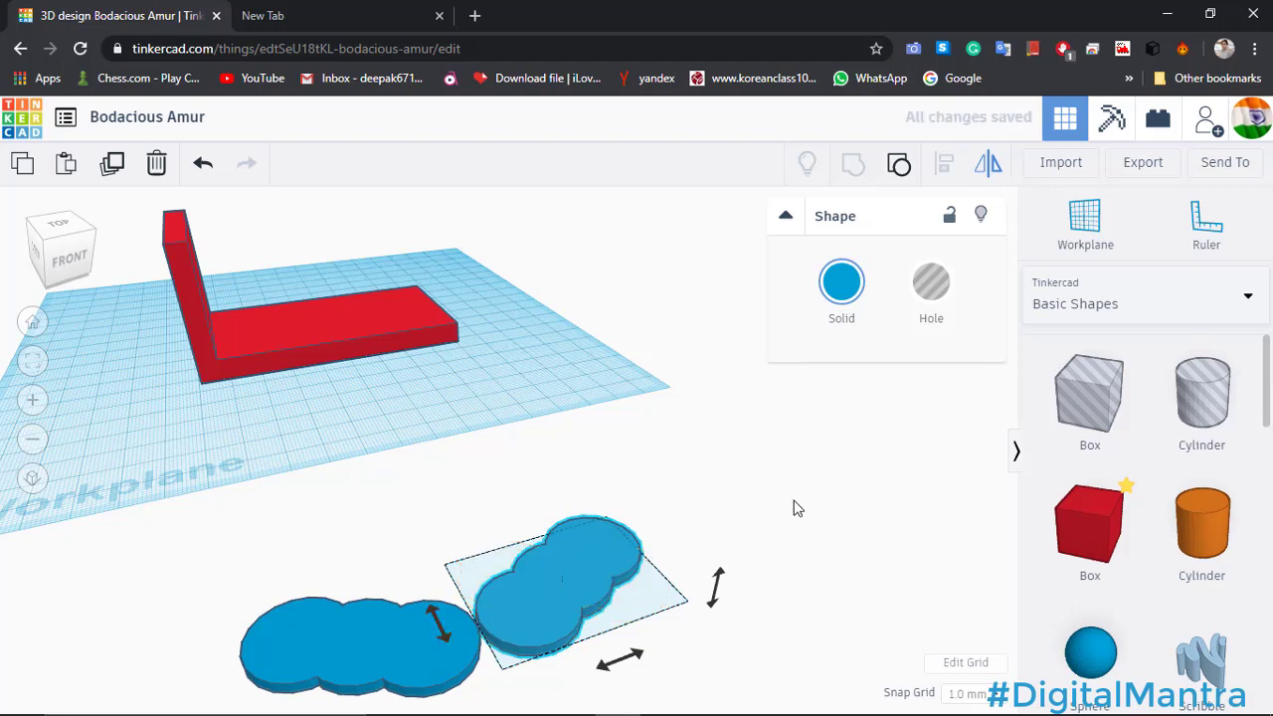
key(Left)
key(Left)
key(Left)
key(Left)
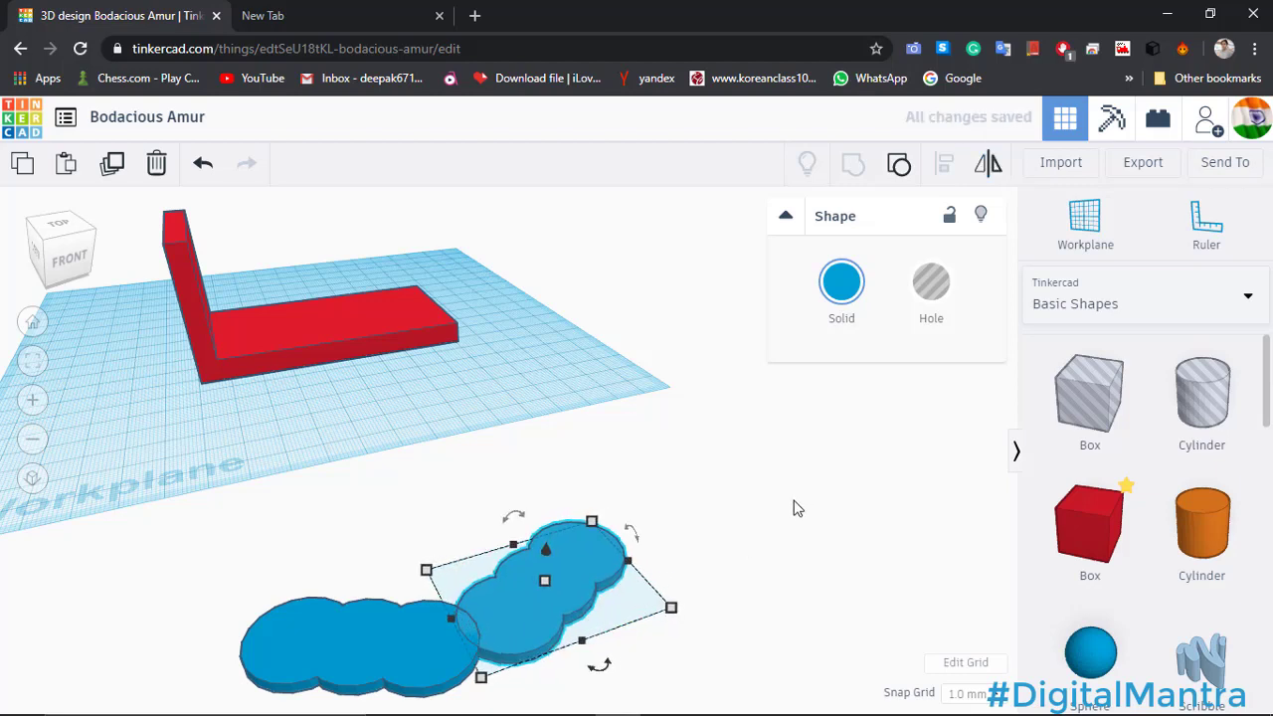
key(Left)
key(Left)
key(Left)
key(Left)
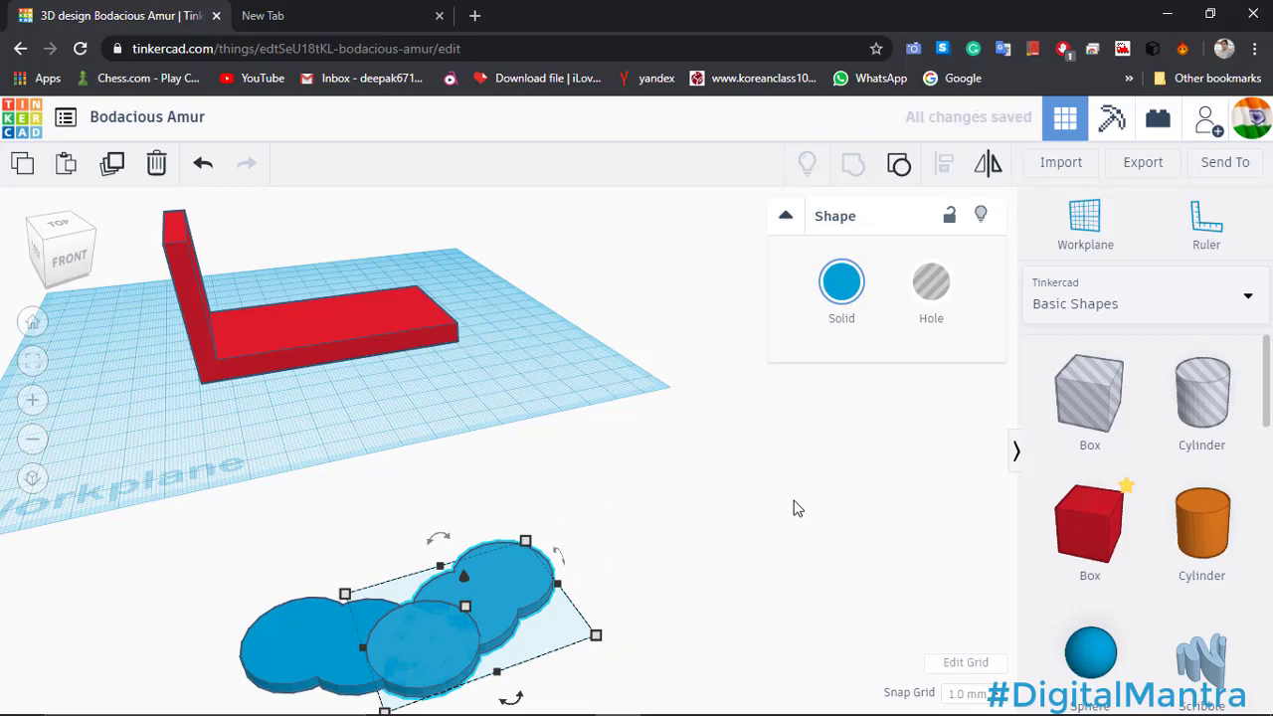
Group the two overlapping blue shapes into a single cloud-like shape.
click(733, 582)
scroll(676, 586, down, 3)
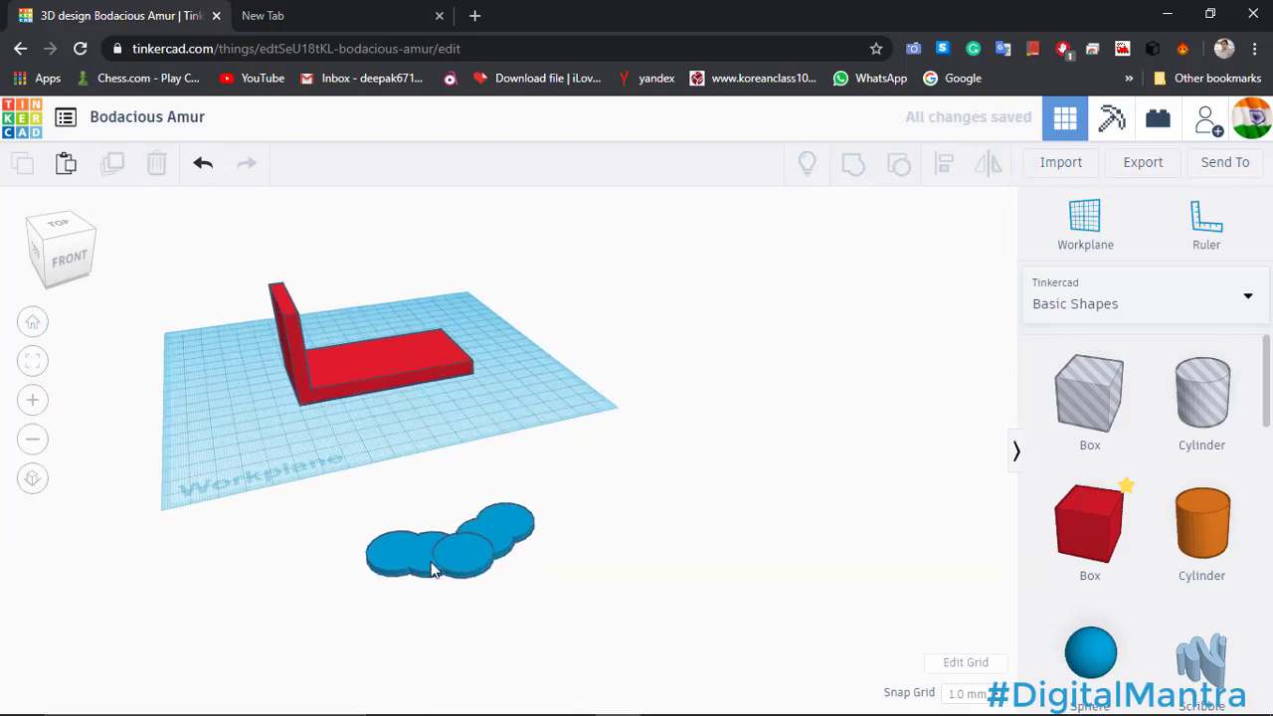
drag(319, 508, 643, 621)
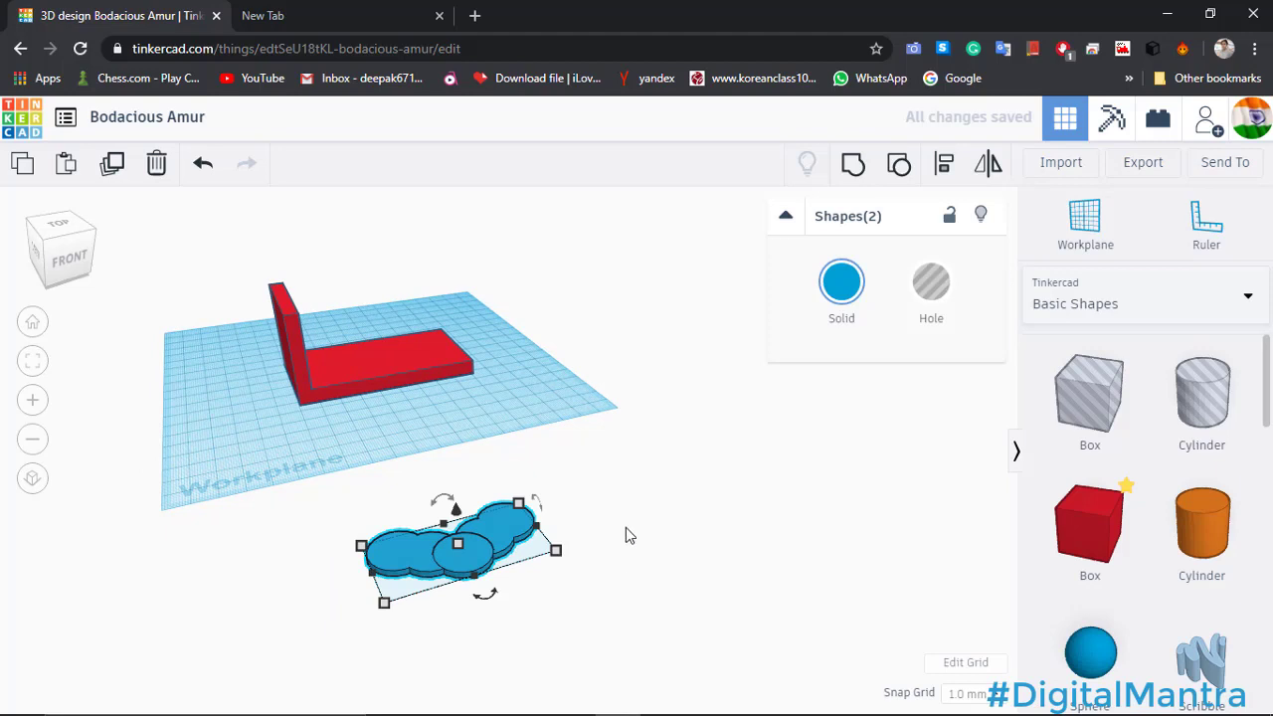
click(852, 166)
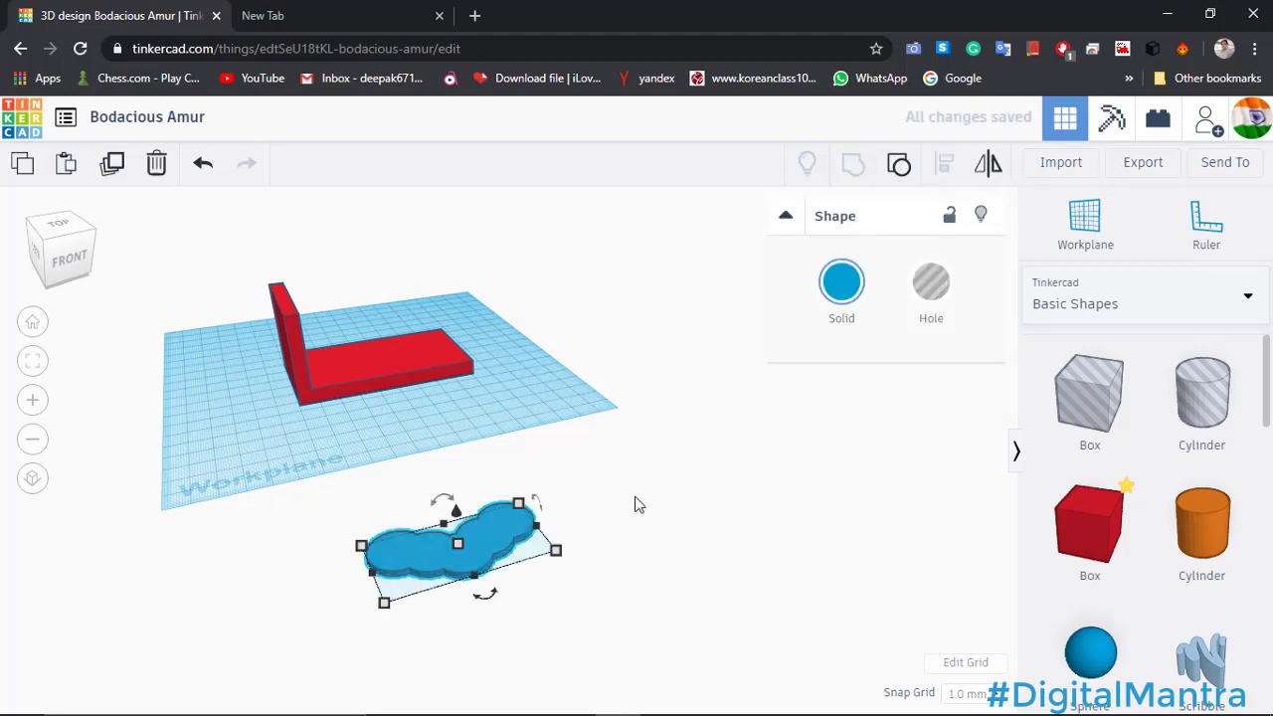
Stand the blue cloud shape upright and place it on the workplane against the front edge of the L-shaped body.
click(623, 526)
right_drag(622, 526, 635, 531)
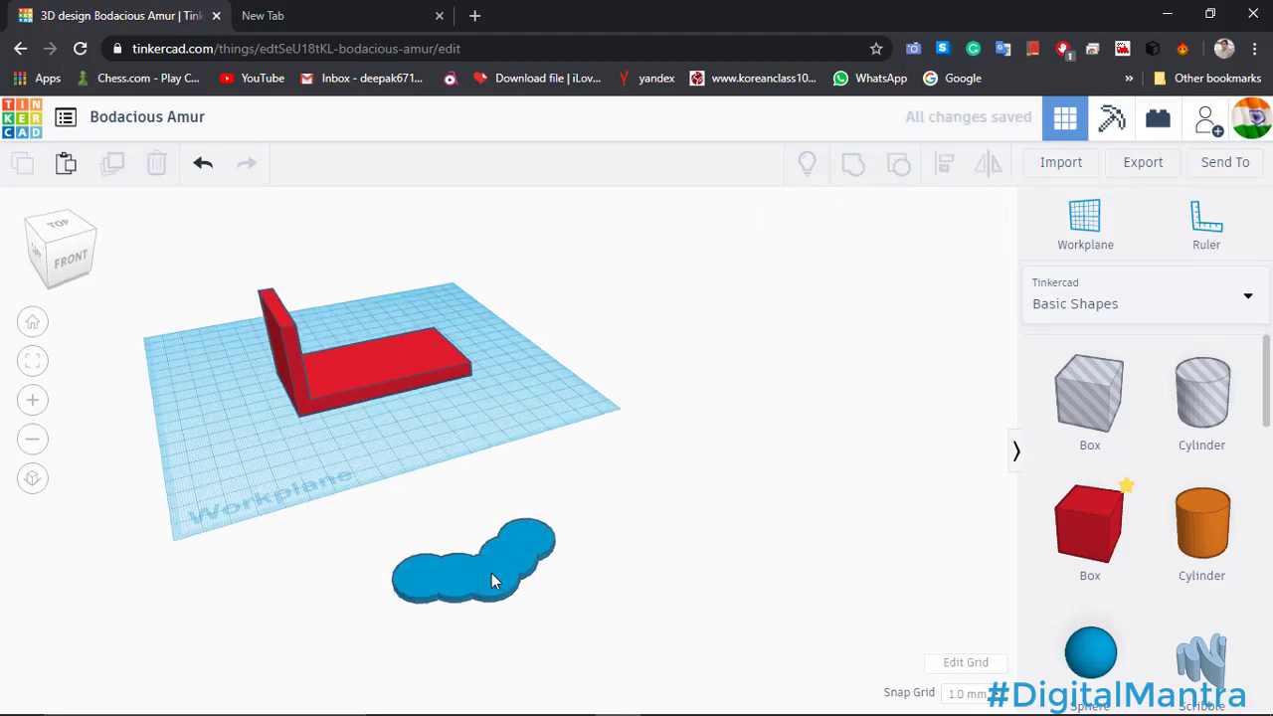
drag(492, 573, 422, 463)
scroll(461, 479, up, 4)
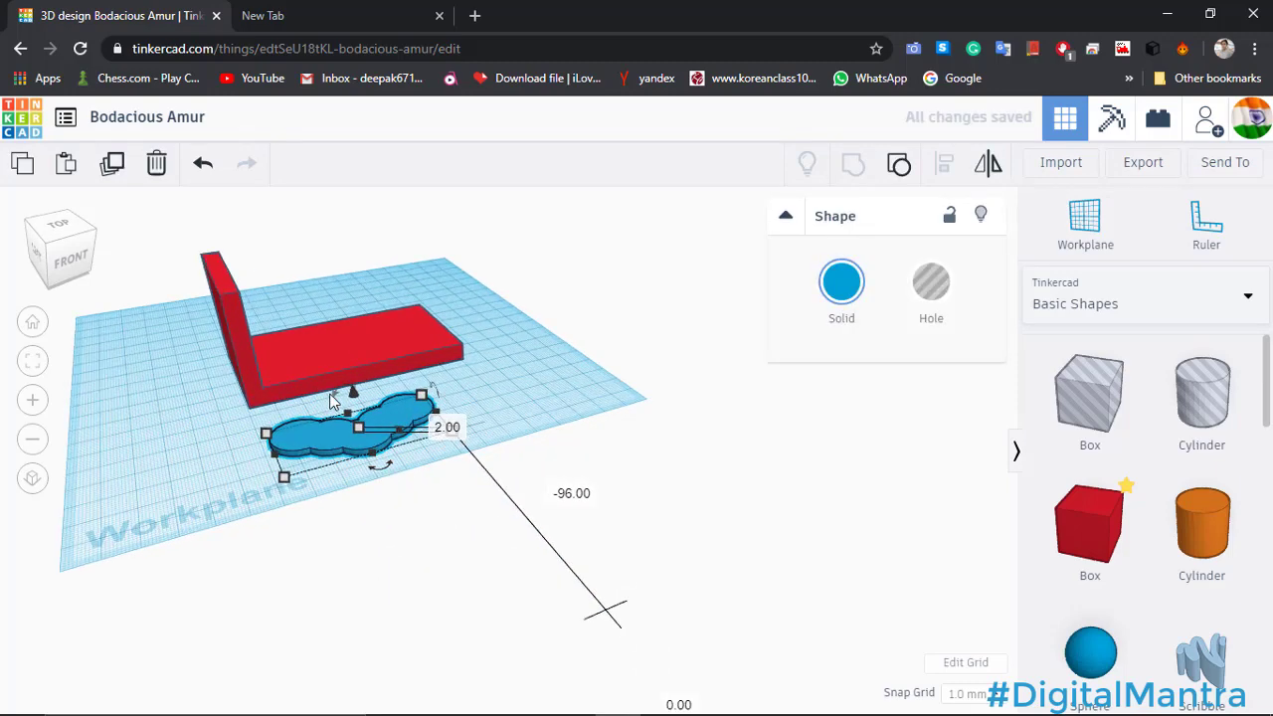
middle_drag(461, 480, 531, 535)
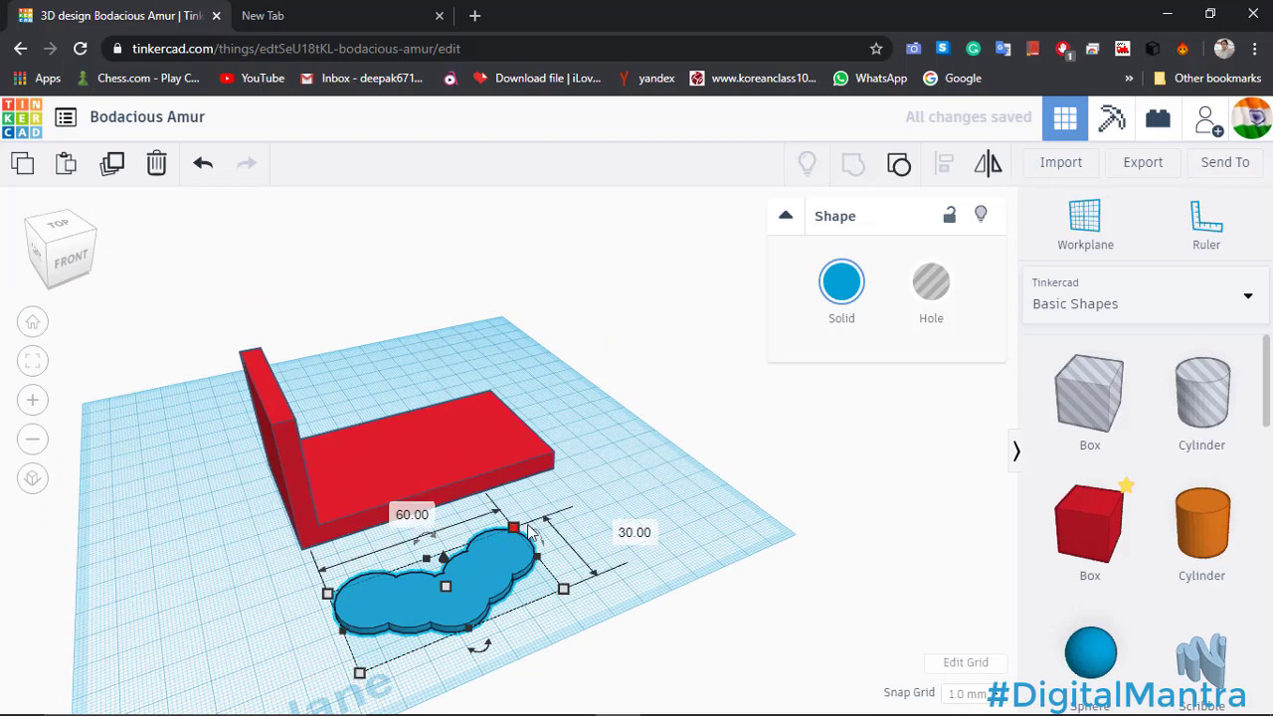
drag(541, 538, 581, 591)
drag(500, 583, 461, 509)
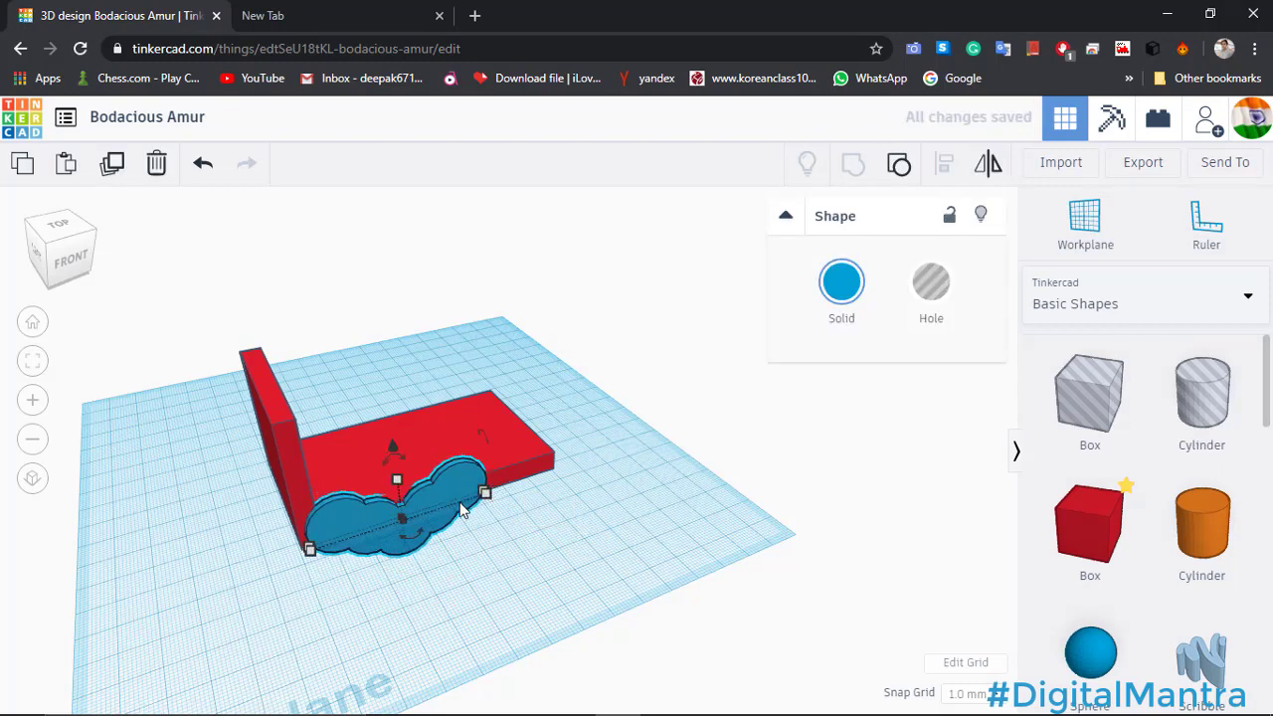
Raise the upright blue shape above the red base and shift it back from the front edge.
key(Up)
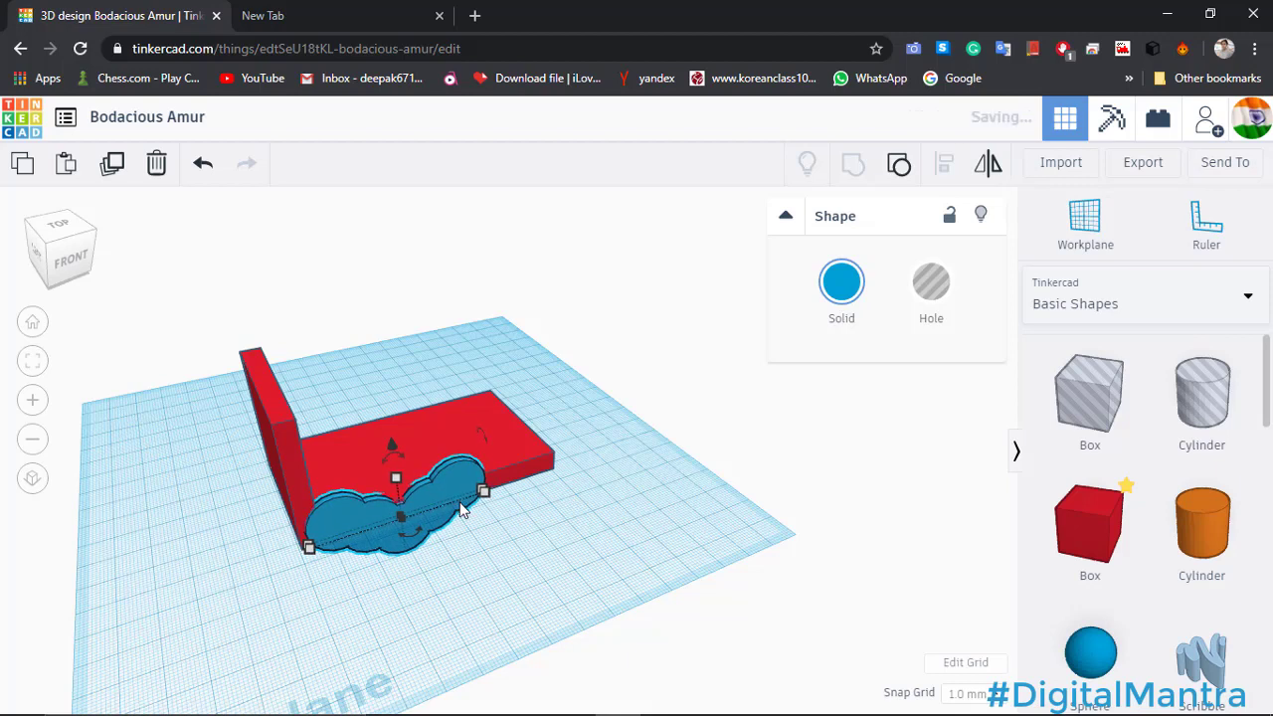
key(Up)
key(Up)
key(Up)
key(Up)
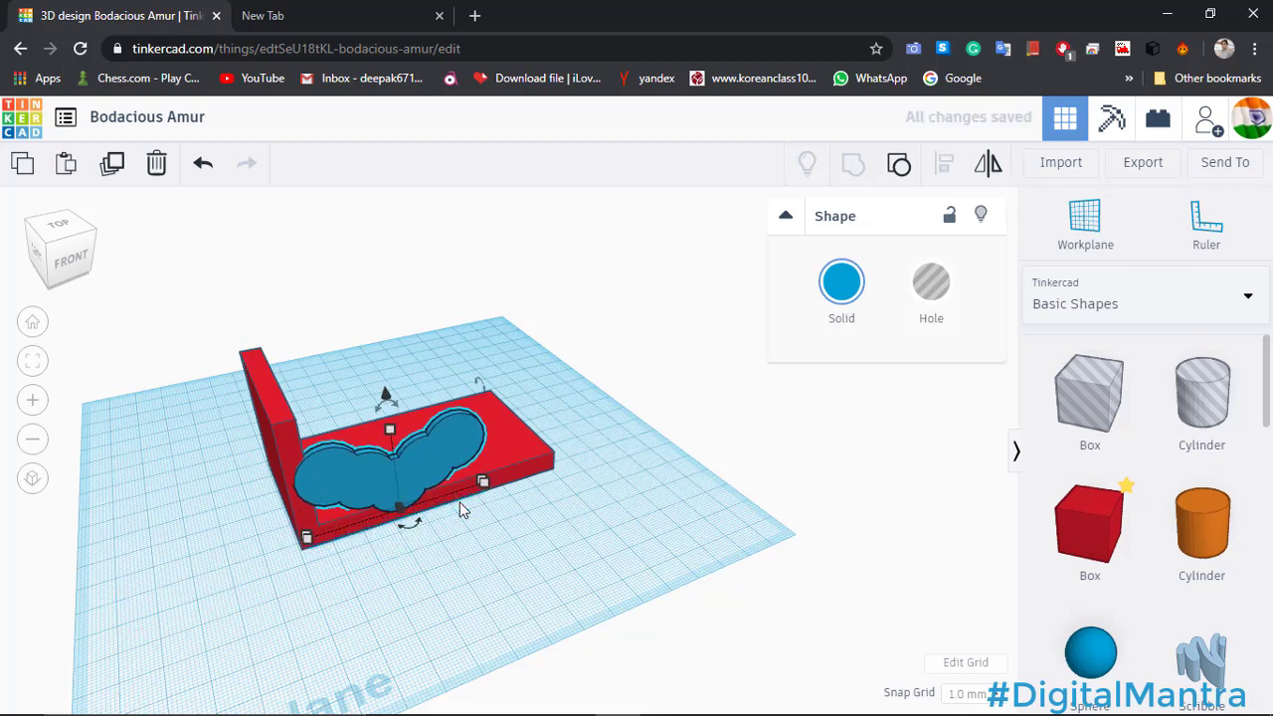
key(Up)
key(Up)
key(Up)
key(Up)
key(Up)
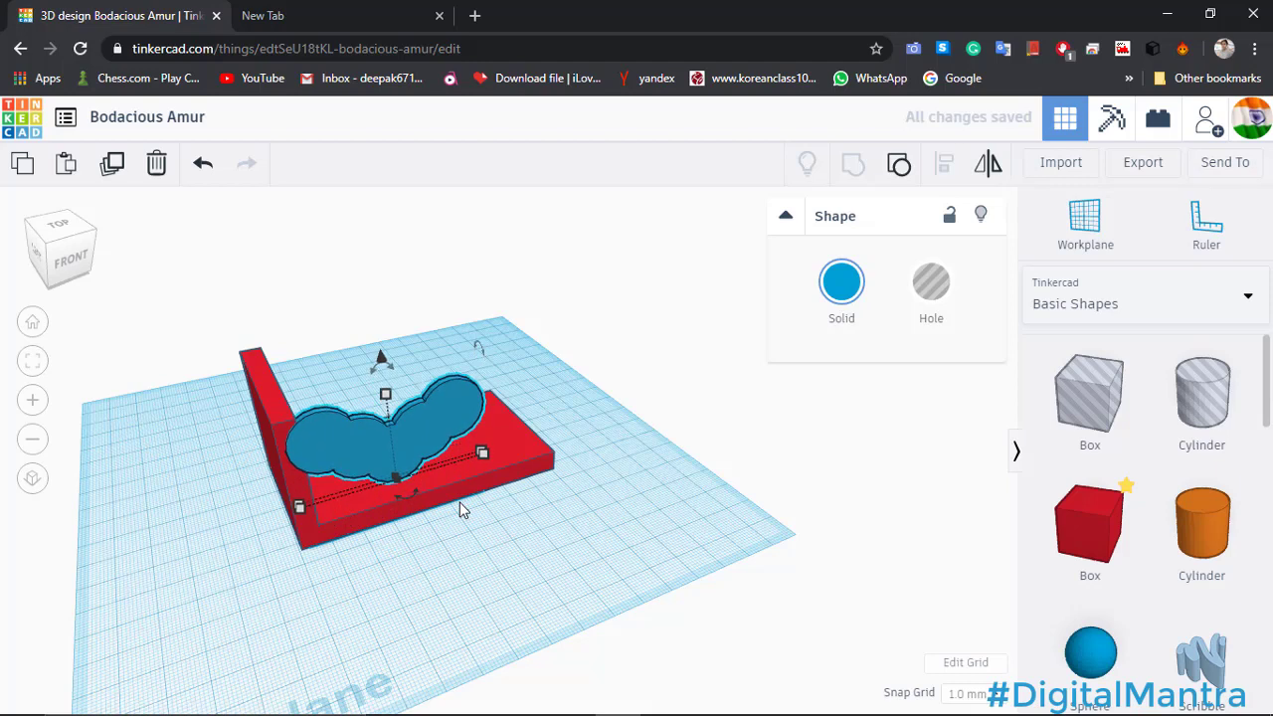
key(Up)
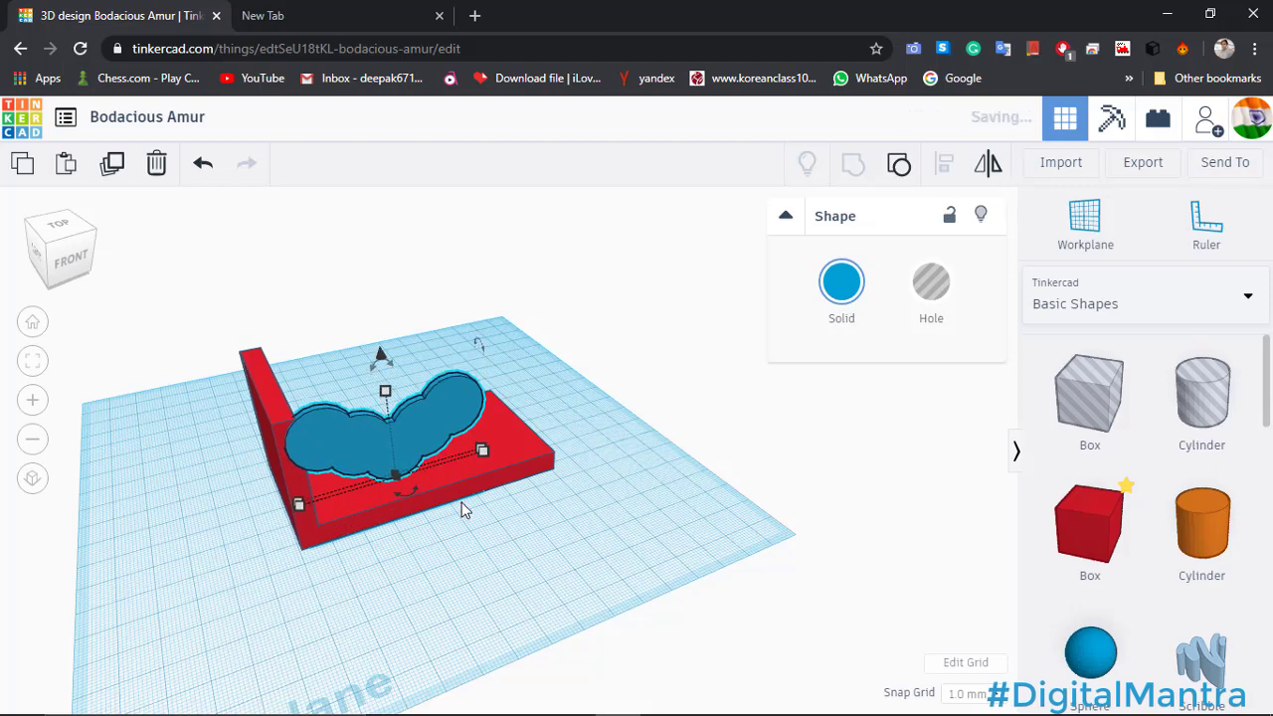
click(624, 512)
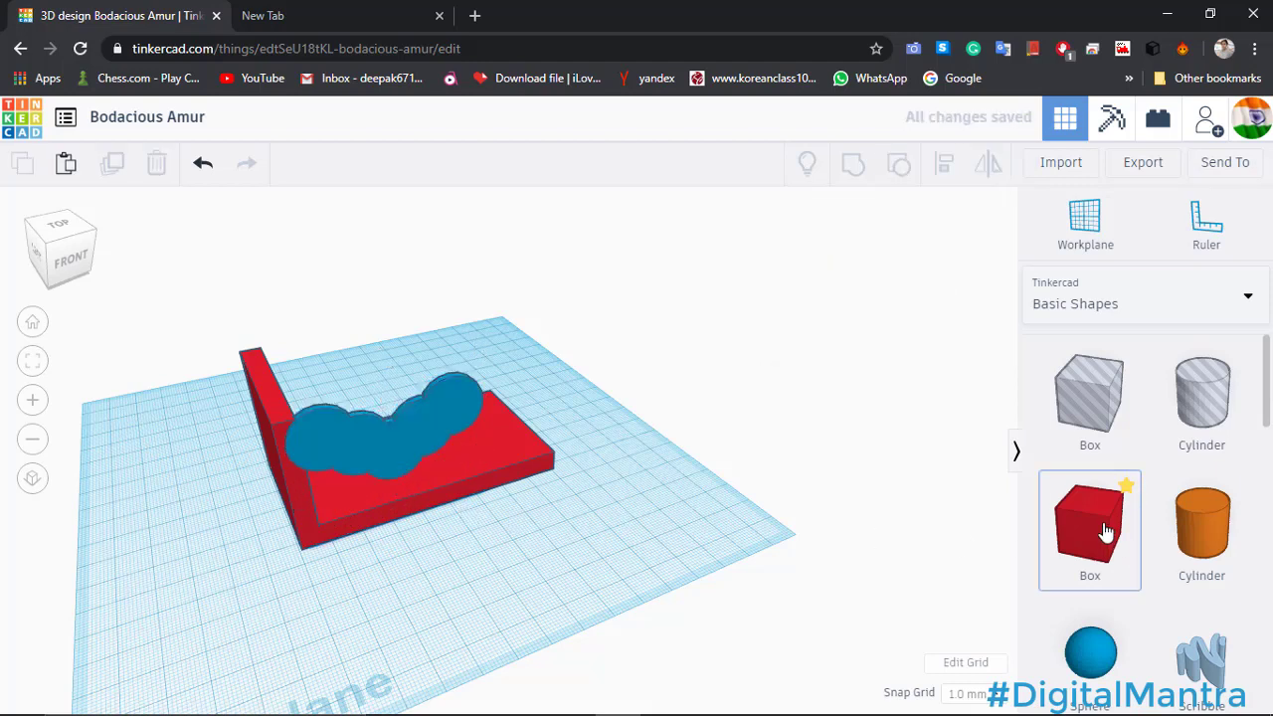
Place a box on the workplane in front of the L-shaped body and colour it light red.
scroll(1110, 537, down, 2)
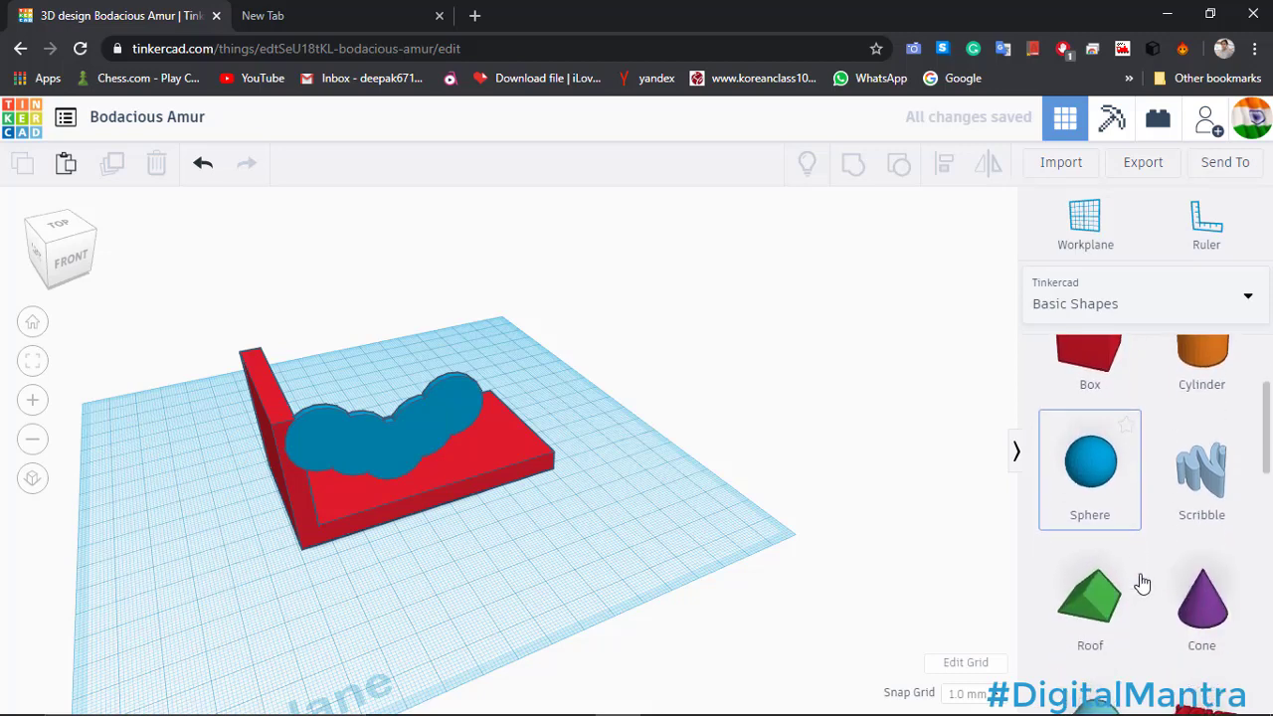
scroll(1104, 475, up, 1)
drag(1097, 431, 564, 615)
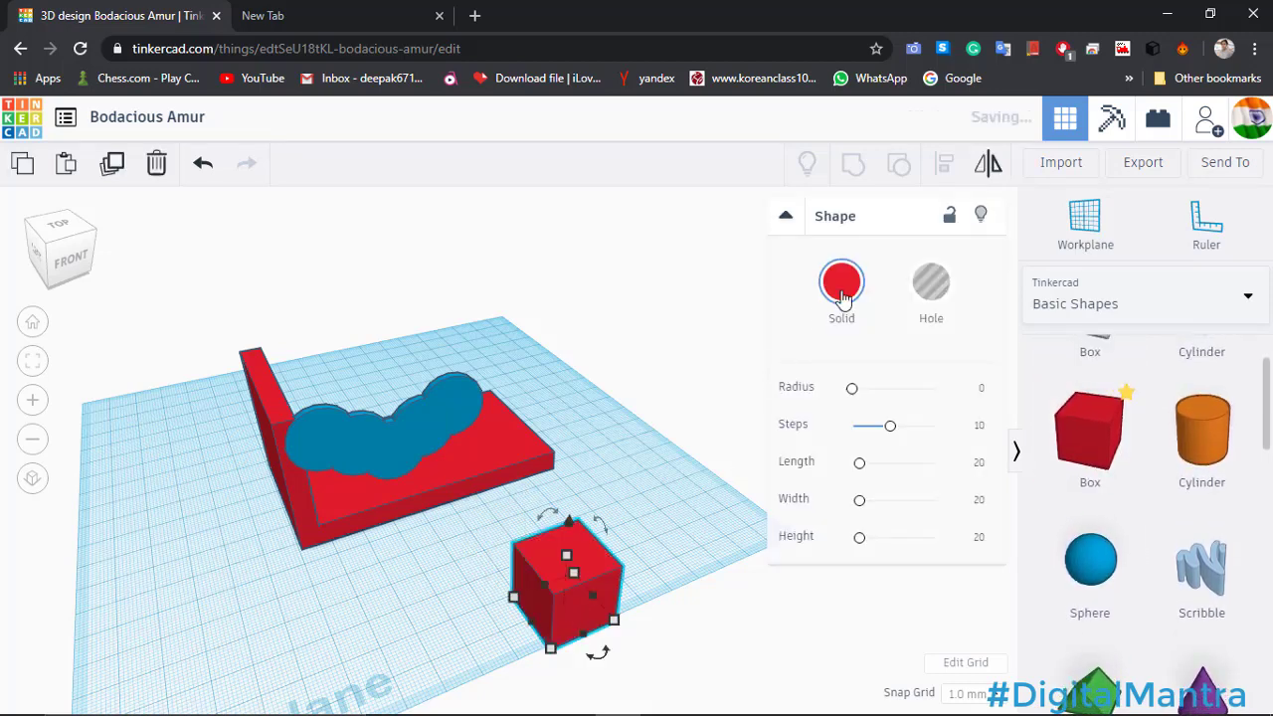
click(841, 281)
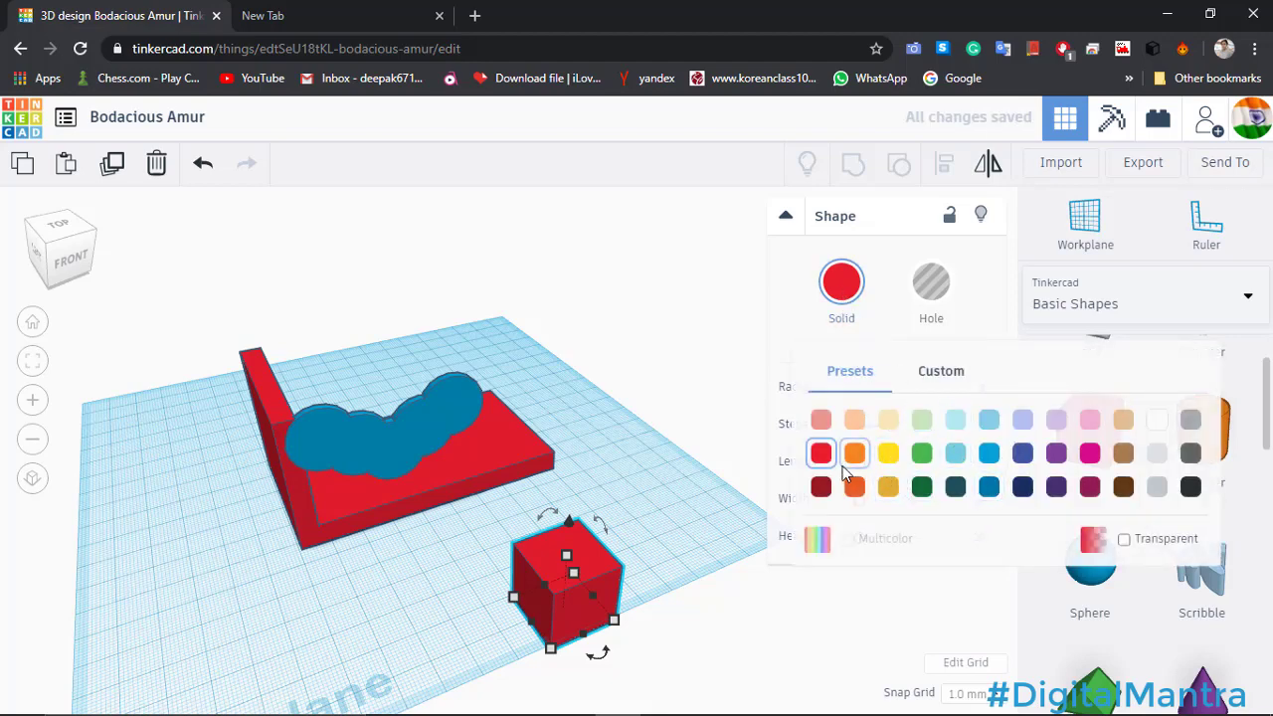
click(821, 420)
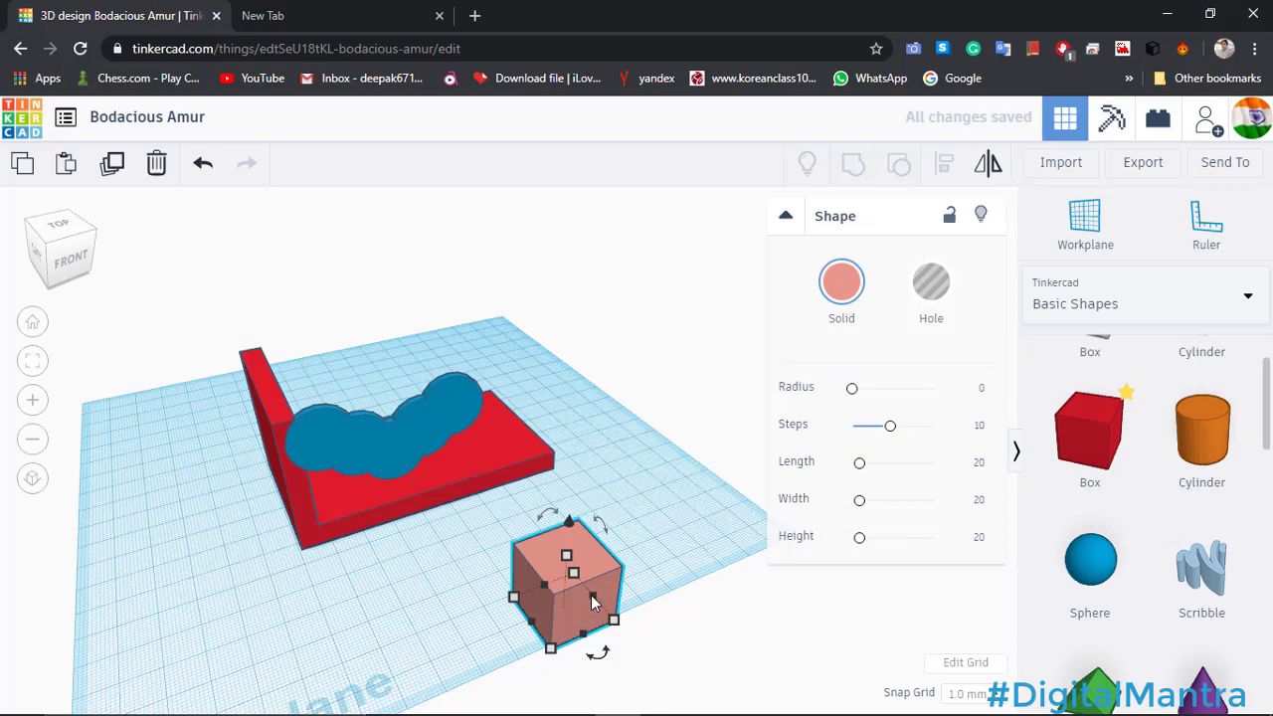
Stretch the light red box to about 54 mm long and set its height to 5 mm.
drag(590, 595, 689, 553)
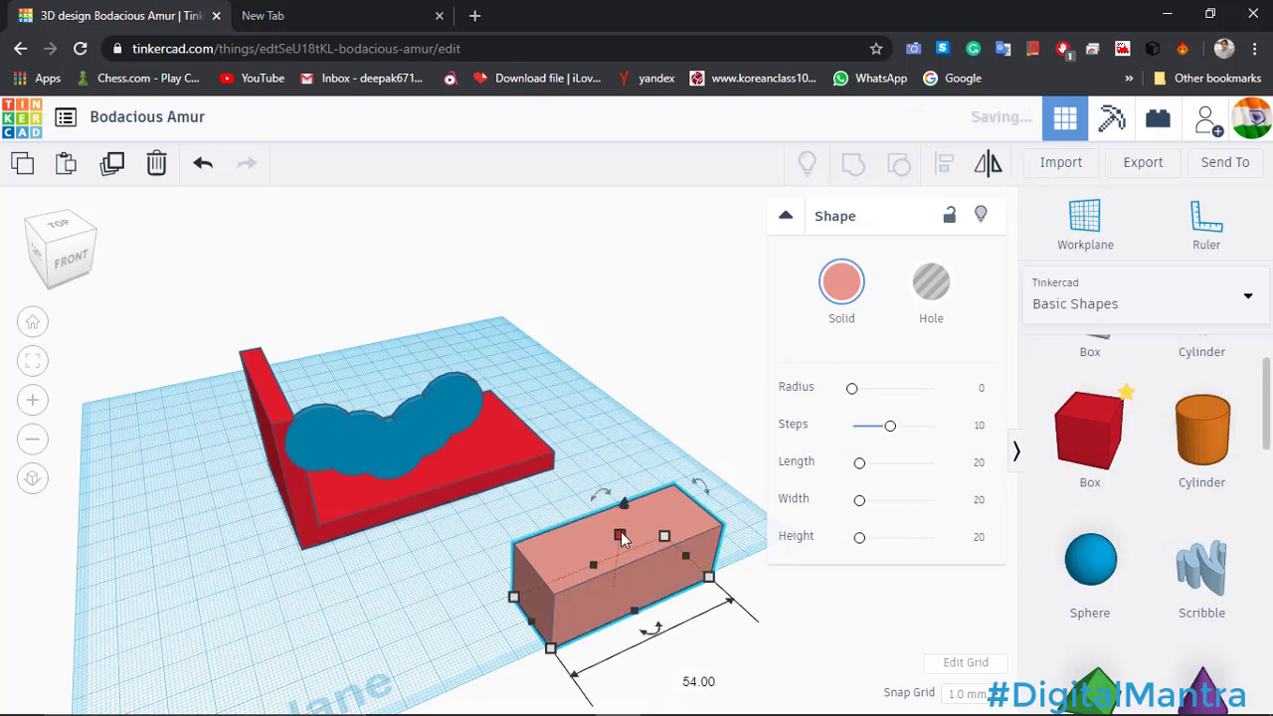
drag(619, 536, 616, 569)
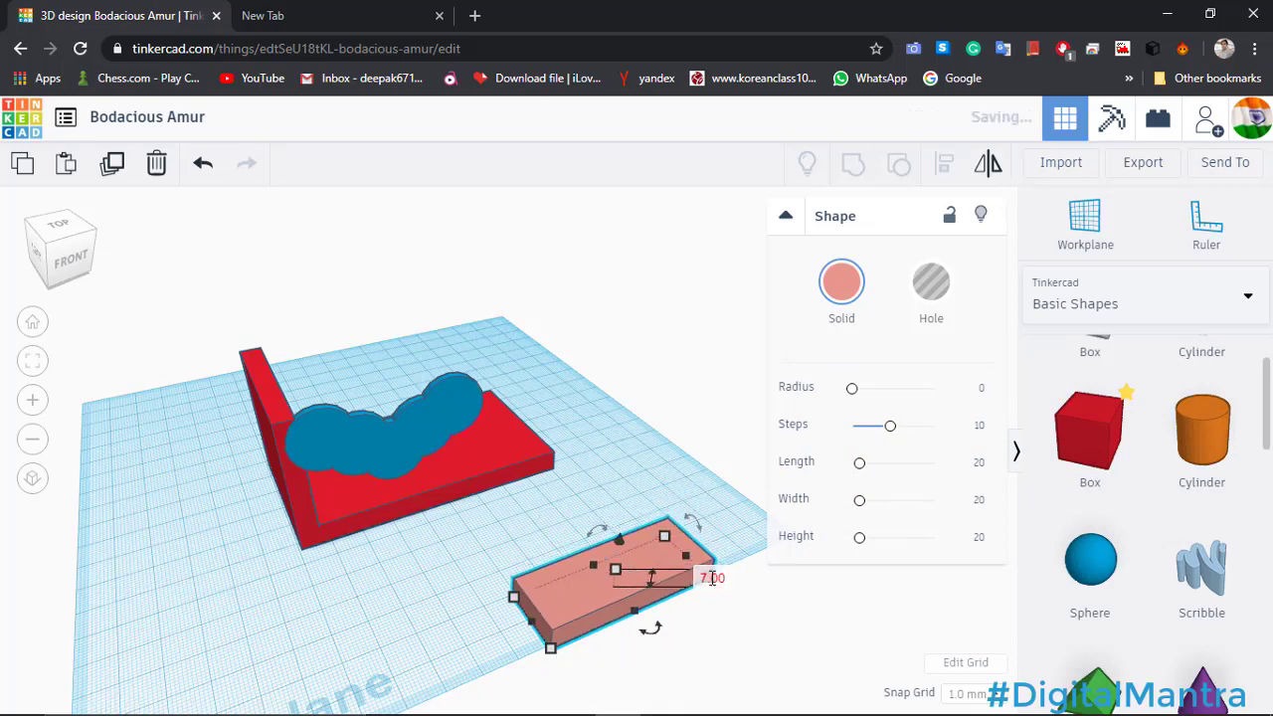
click(712, 579)
text(5)
key(Return)
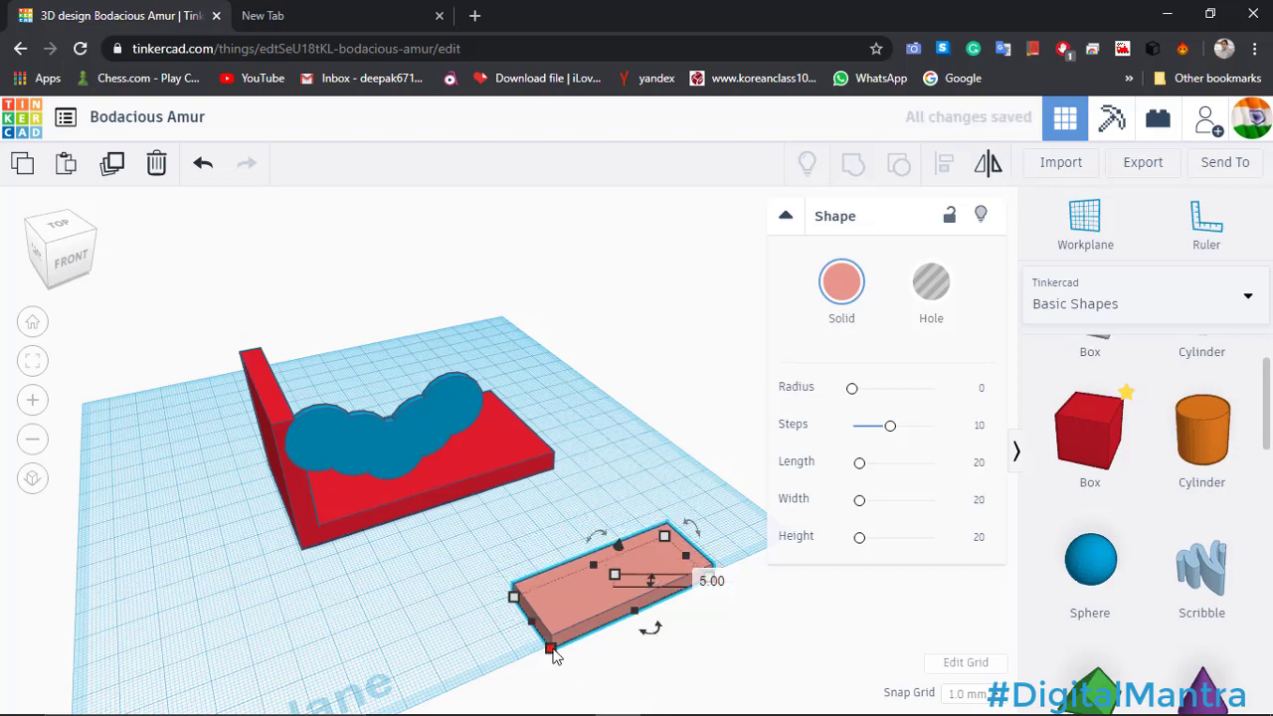
Resize the light red box into a thin bar about 56 mm long and 2 mm wide.
drag(550, 649, 521, 618)
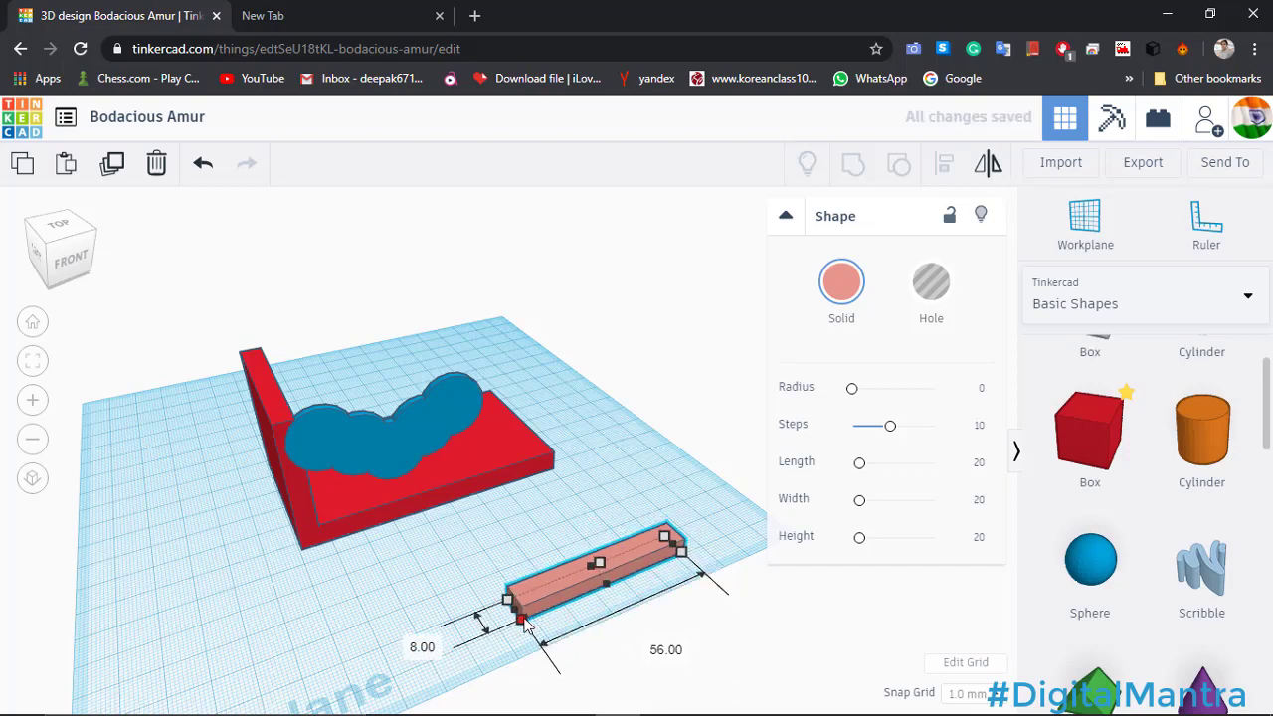
click(419, 646)
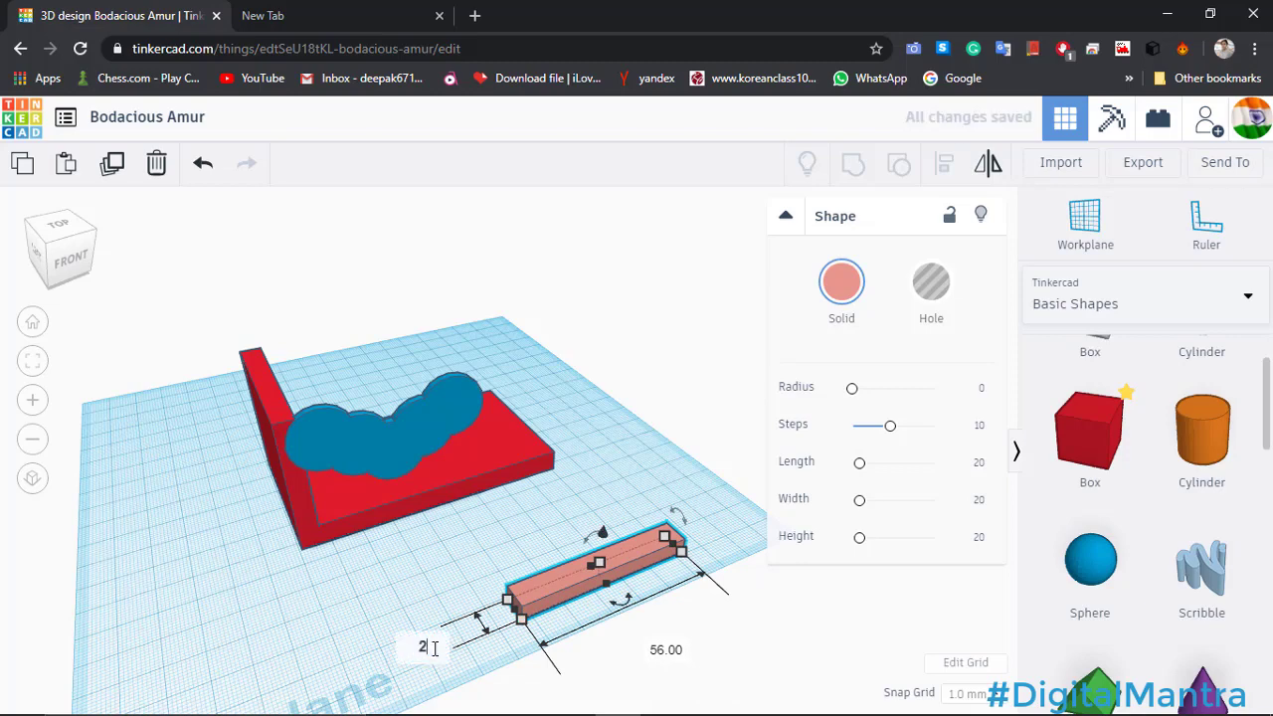
key(Return)
click(450, 621)
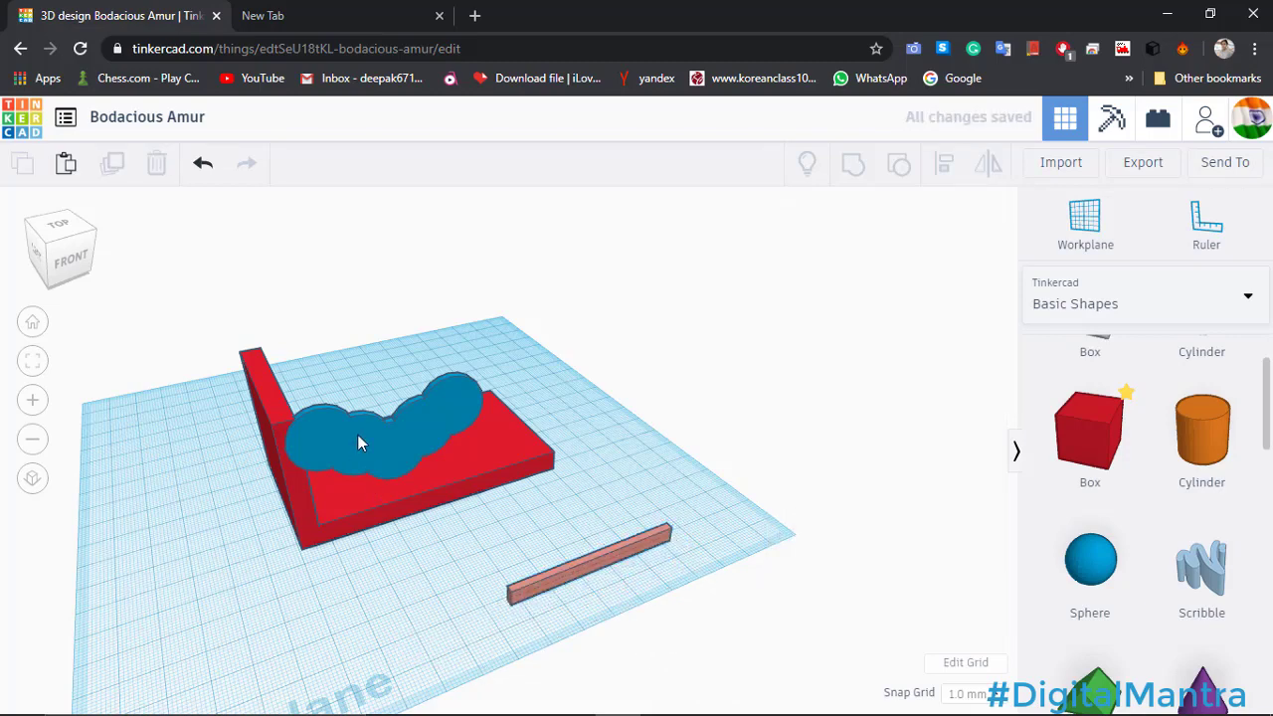
Recolour the light red bar in front of the base to the same dark blue as the cloud shape.
click(360, 444)
mouse_move(300, 512)
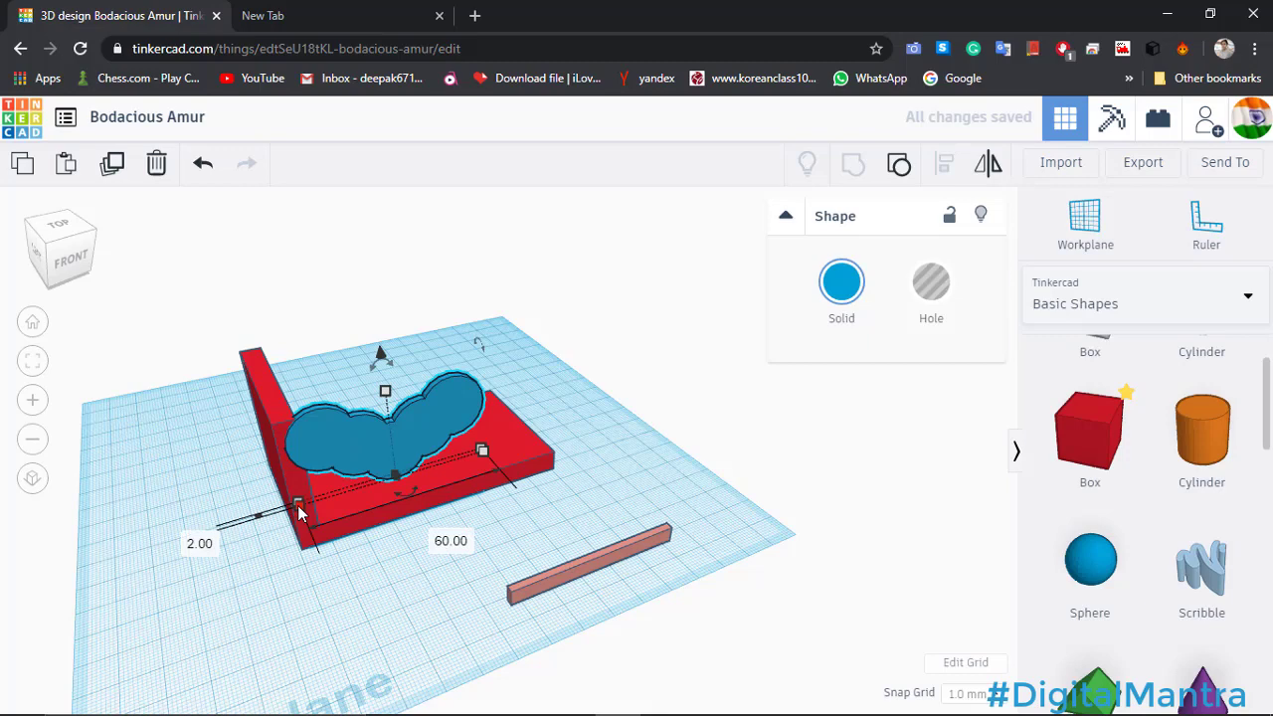
click(557, 590)
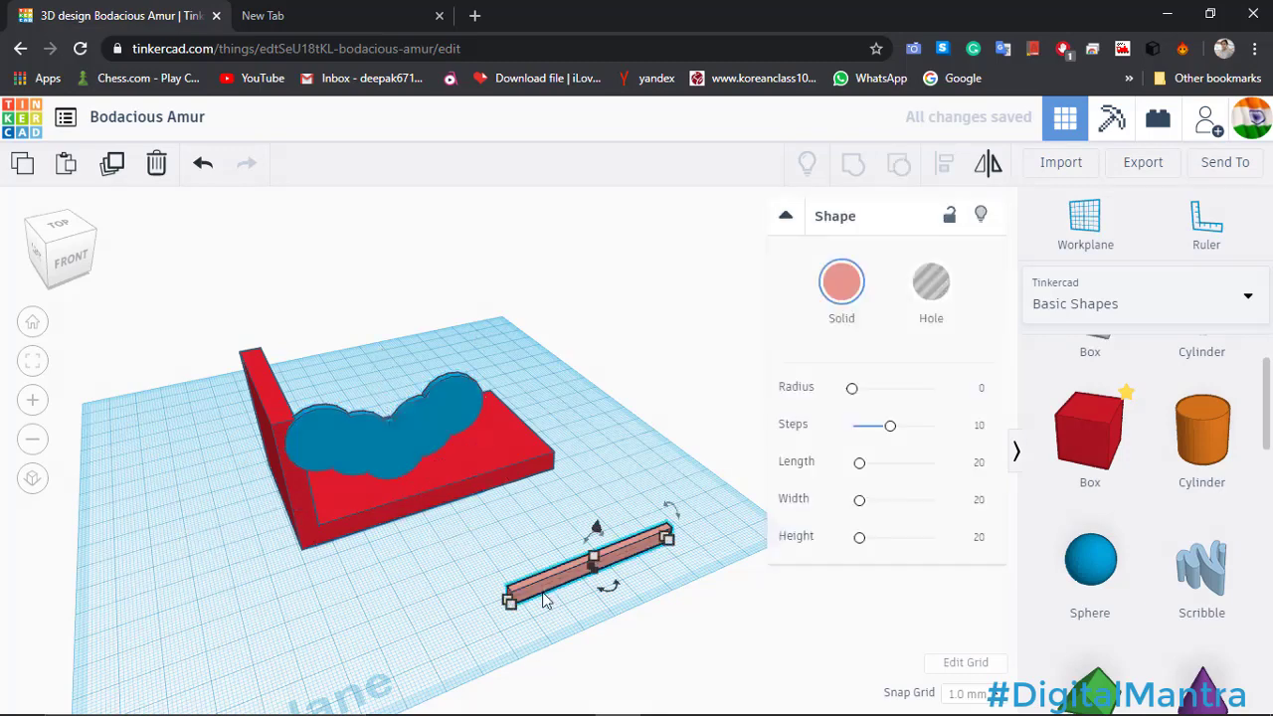
click(842, 281)
click(989, 487)
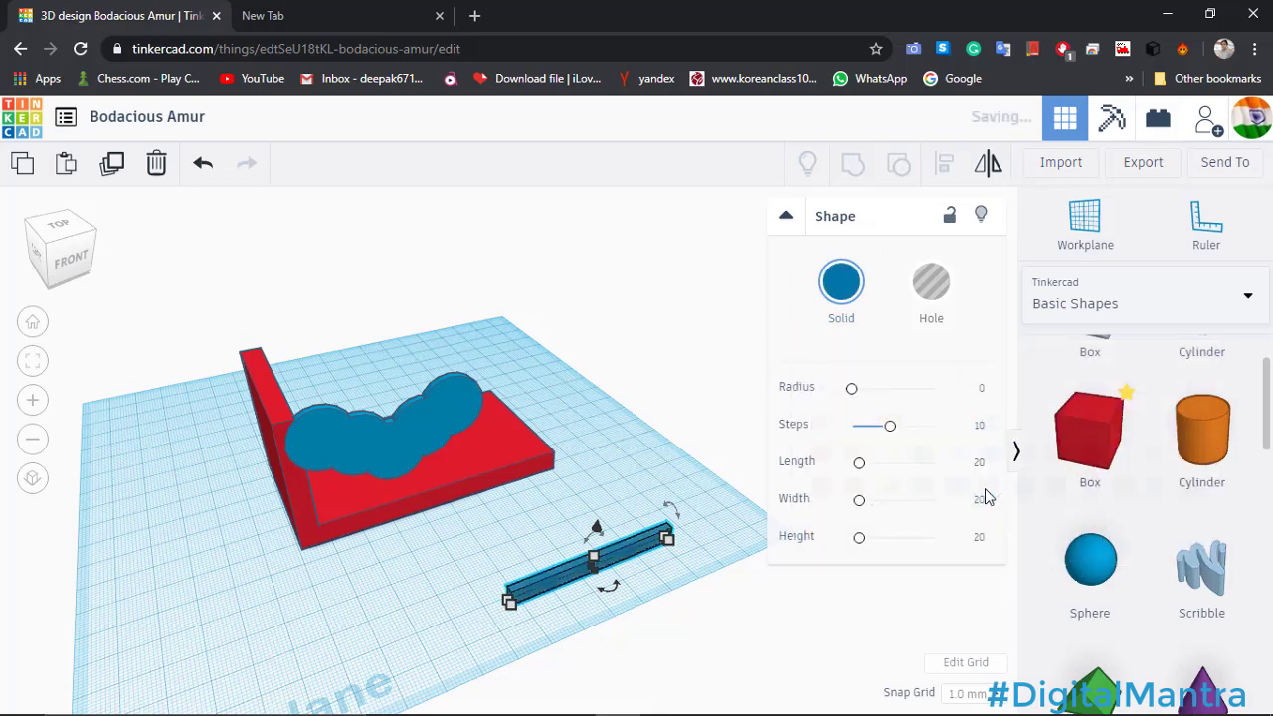
Move the blue bar to the front edge of the red base and raise it to sit on the base.
drag(563, 590, 363, 538)
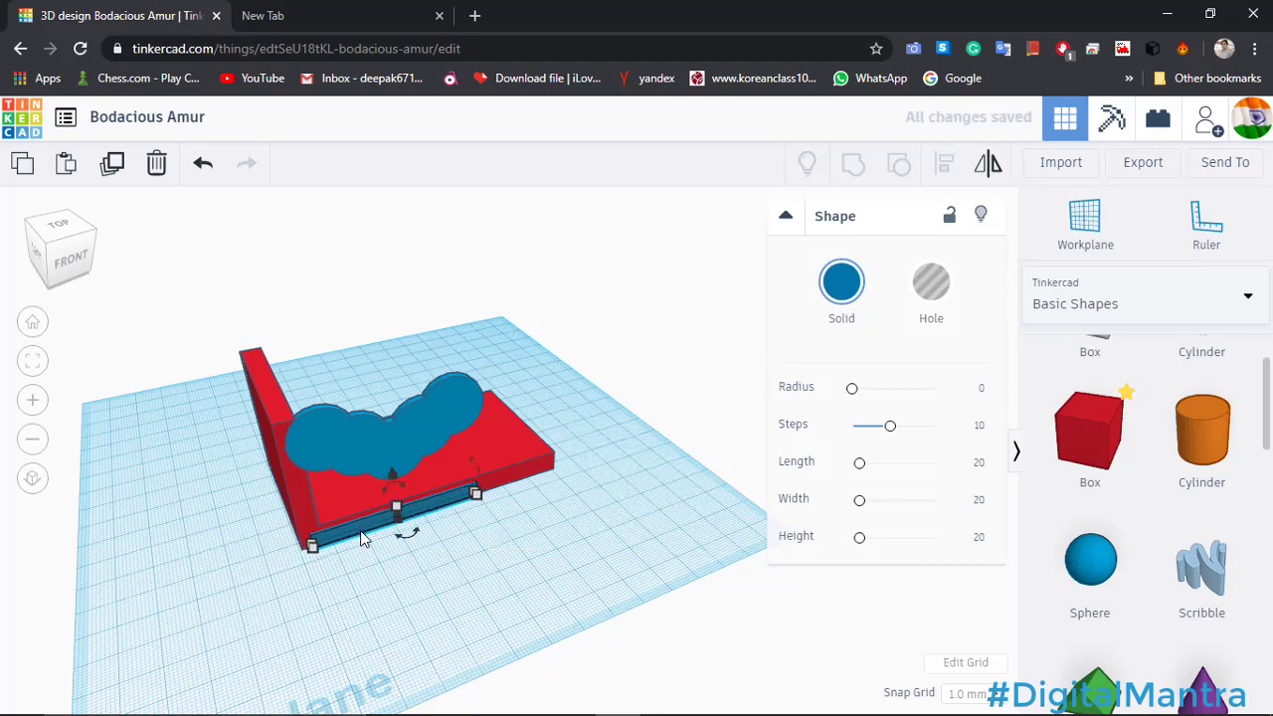
key(Up)
key(Up)
key(Up)
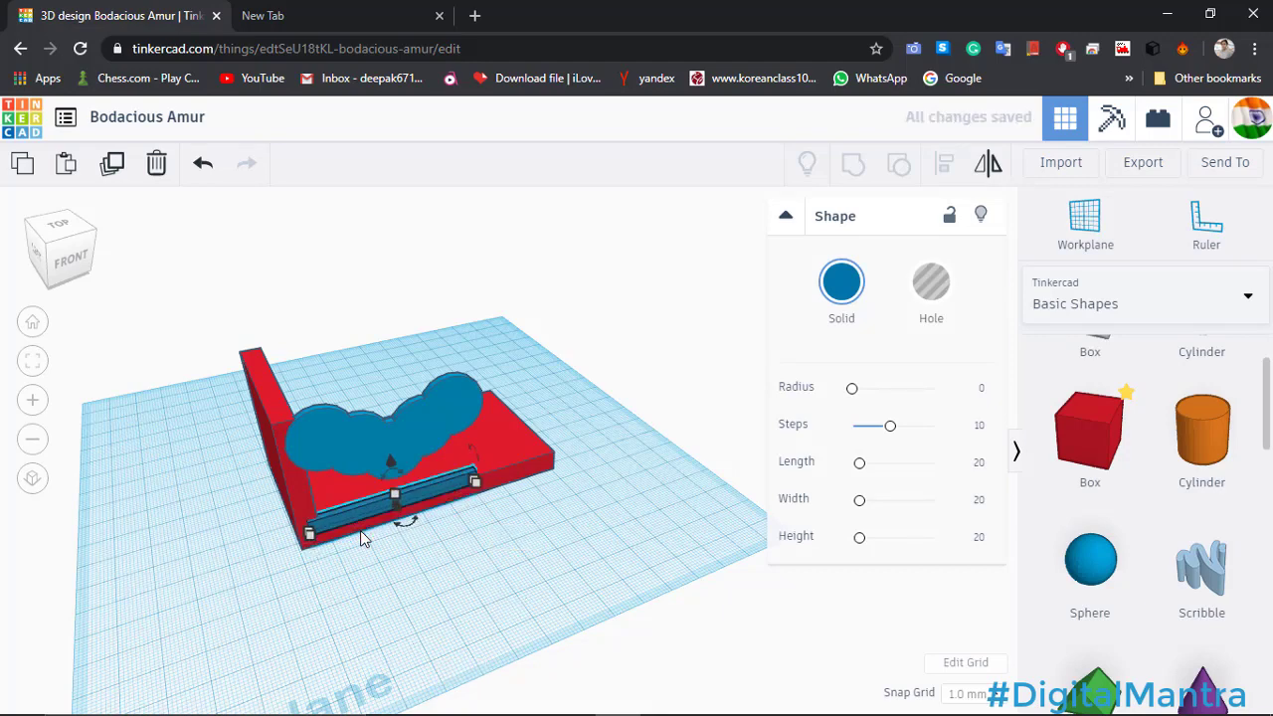
key(Up)
key(Up)
key(Up)
key(Up)
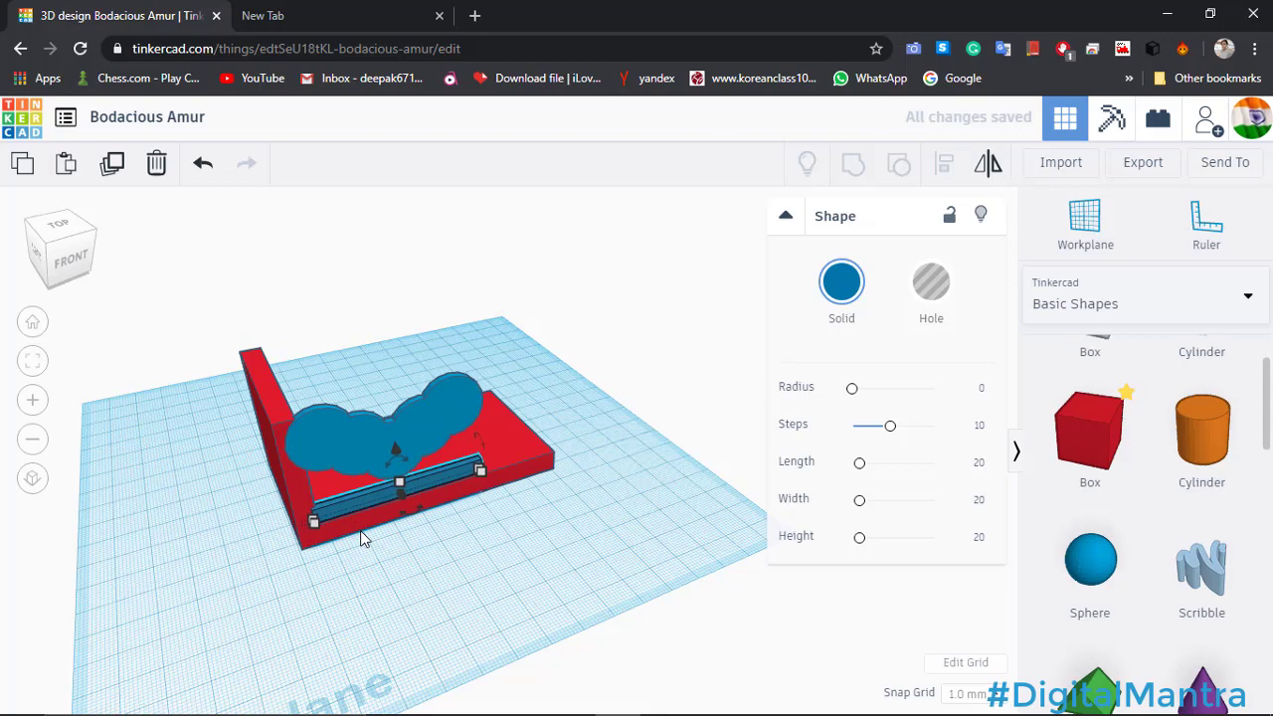
key(Down)
key(Down)
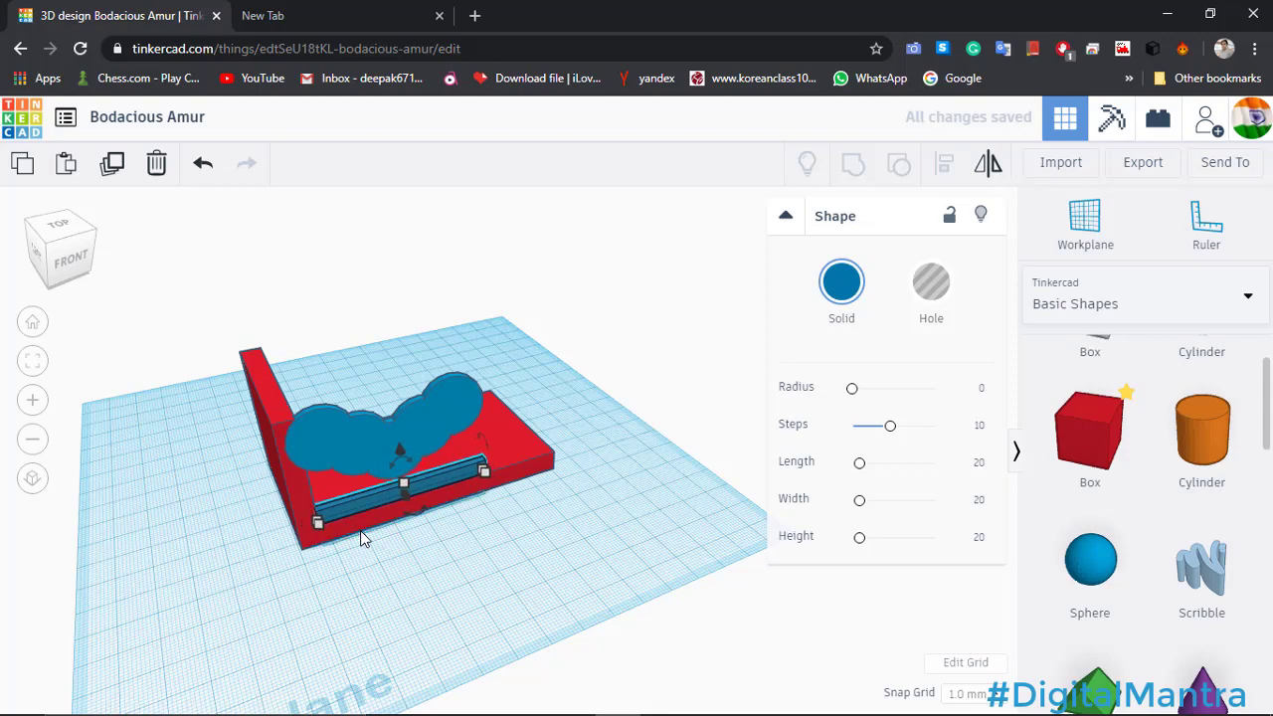
Lengthen the blue bar along the front edge of the red base to 81 mm.
scroll(353, 449, up, 3)
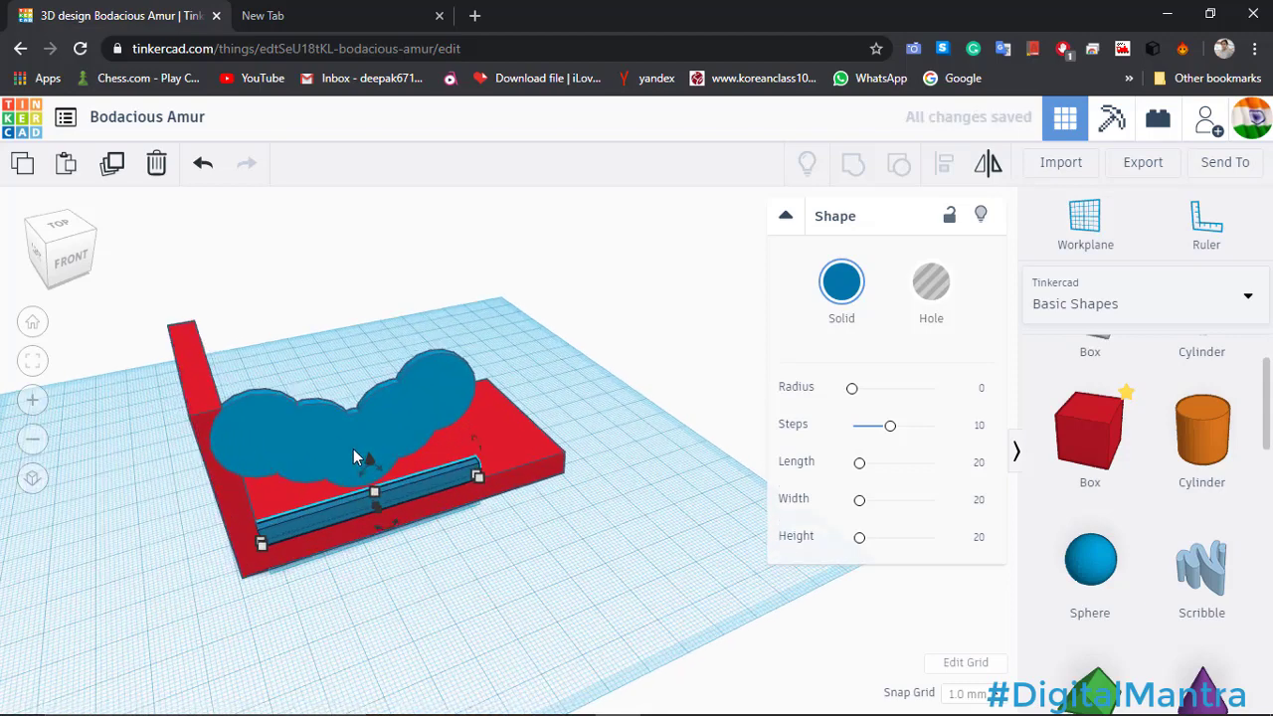
middle_drag(407, 348, 465, 371)
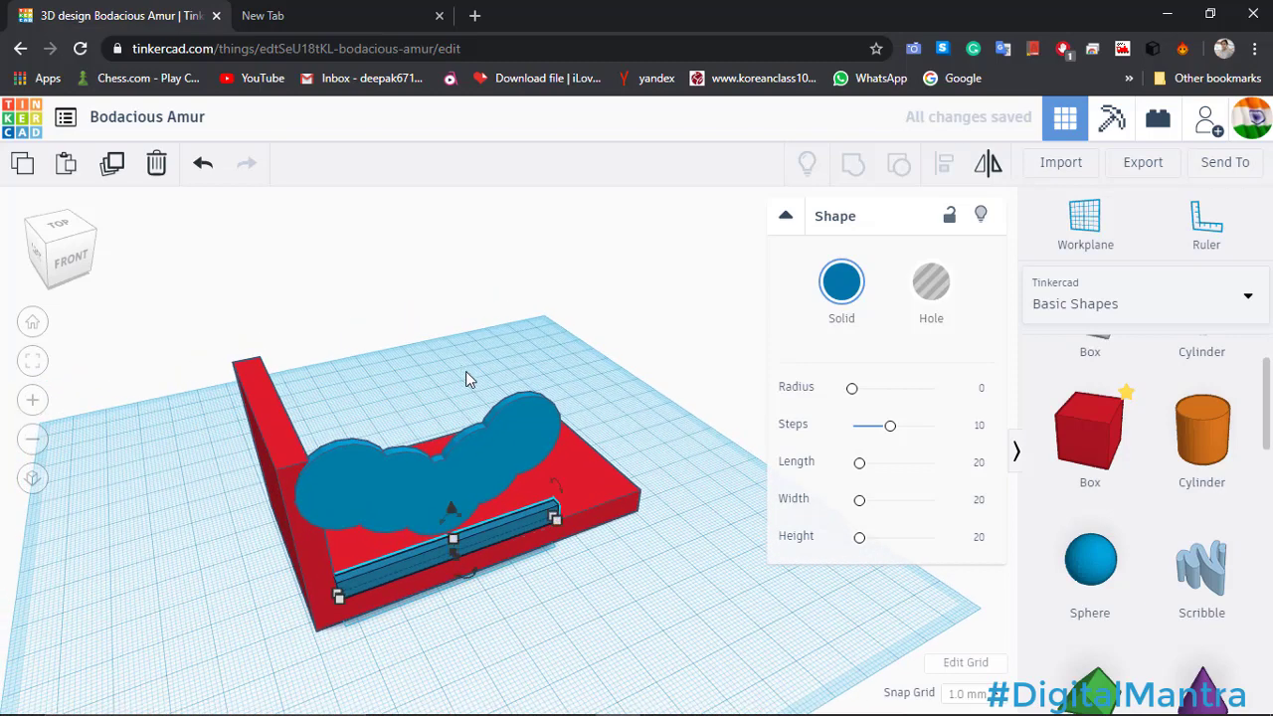
scroll(572, 544, up, 3)
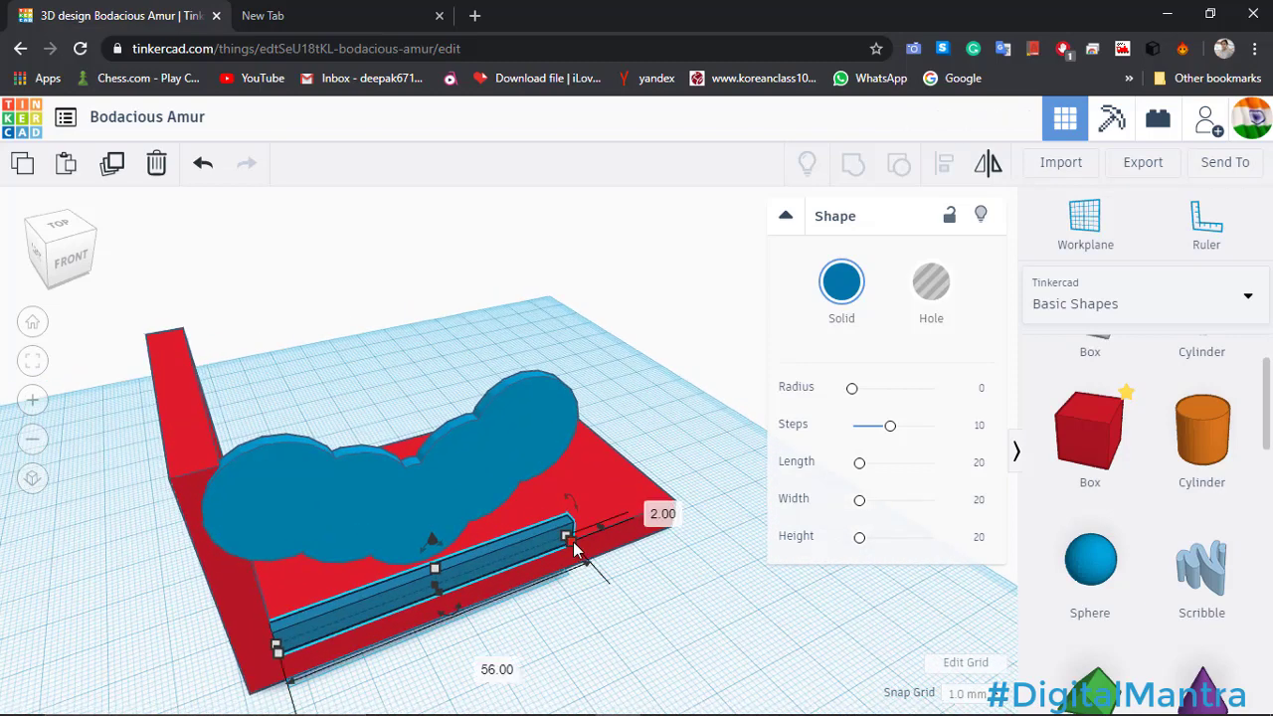
scroll(572, 547, up, 2)
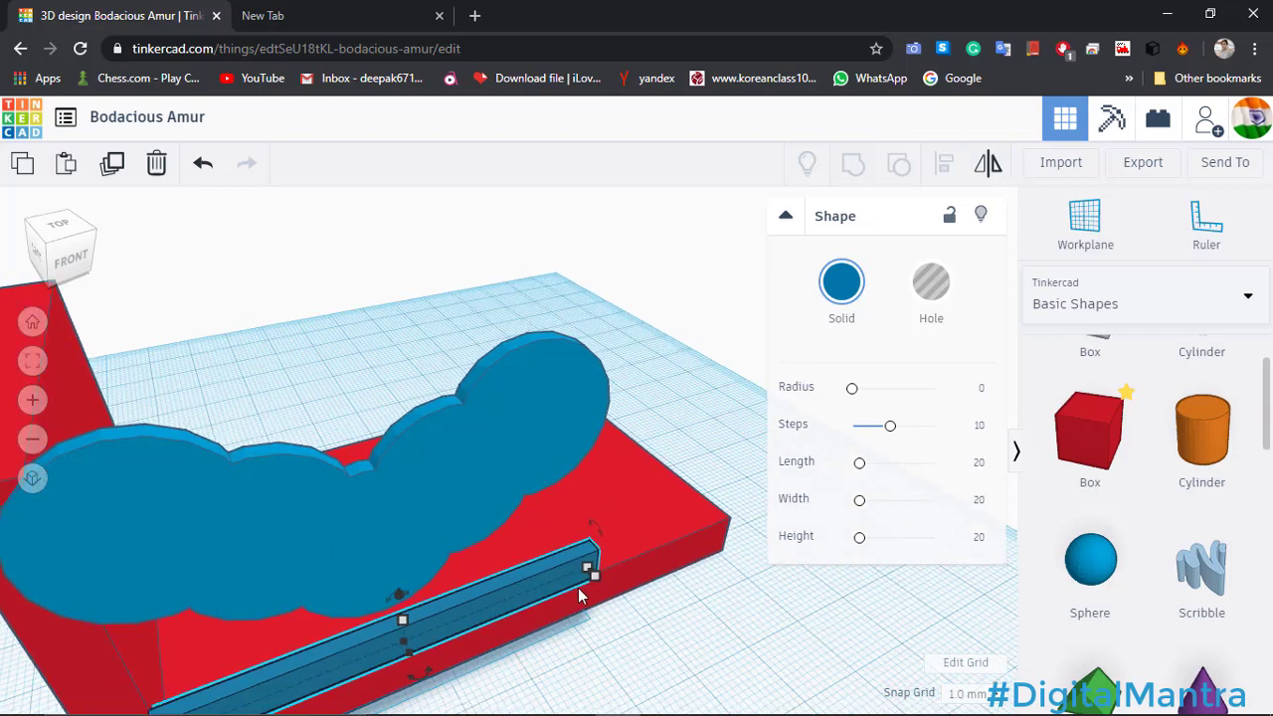
scroll(601, 522, up, 3)
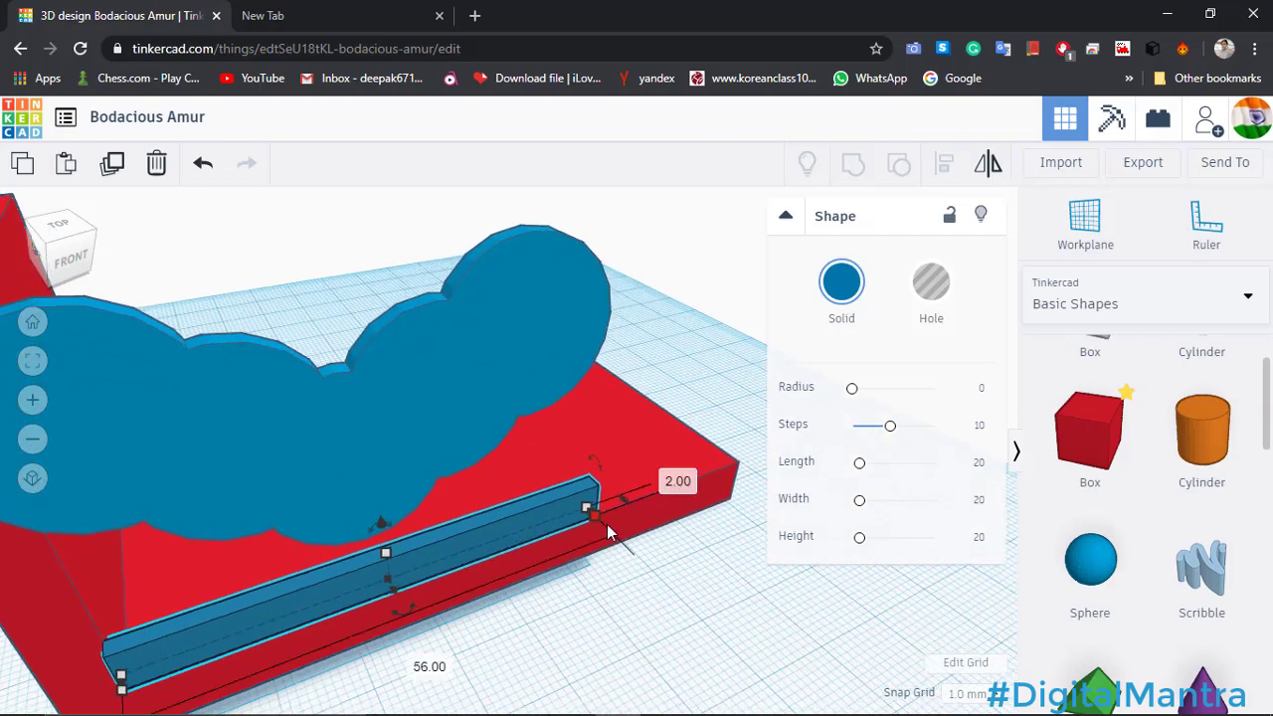
drag(619, 531, 786, 479)
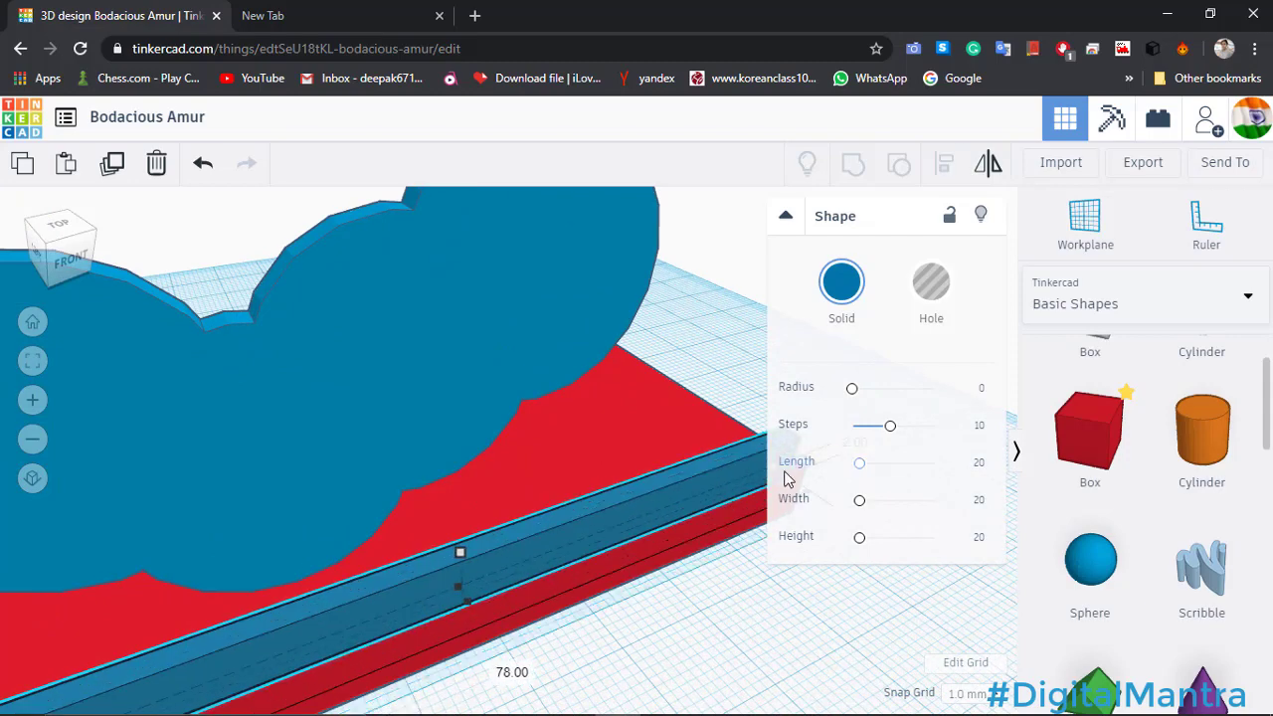
scroll(503, 593, down, 5)
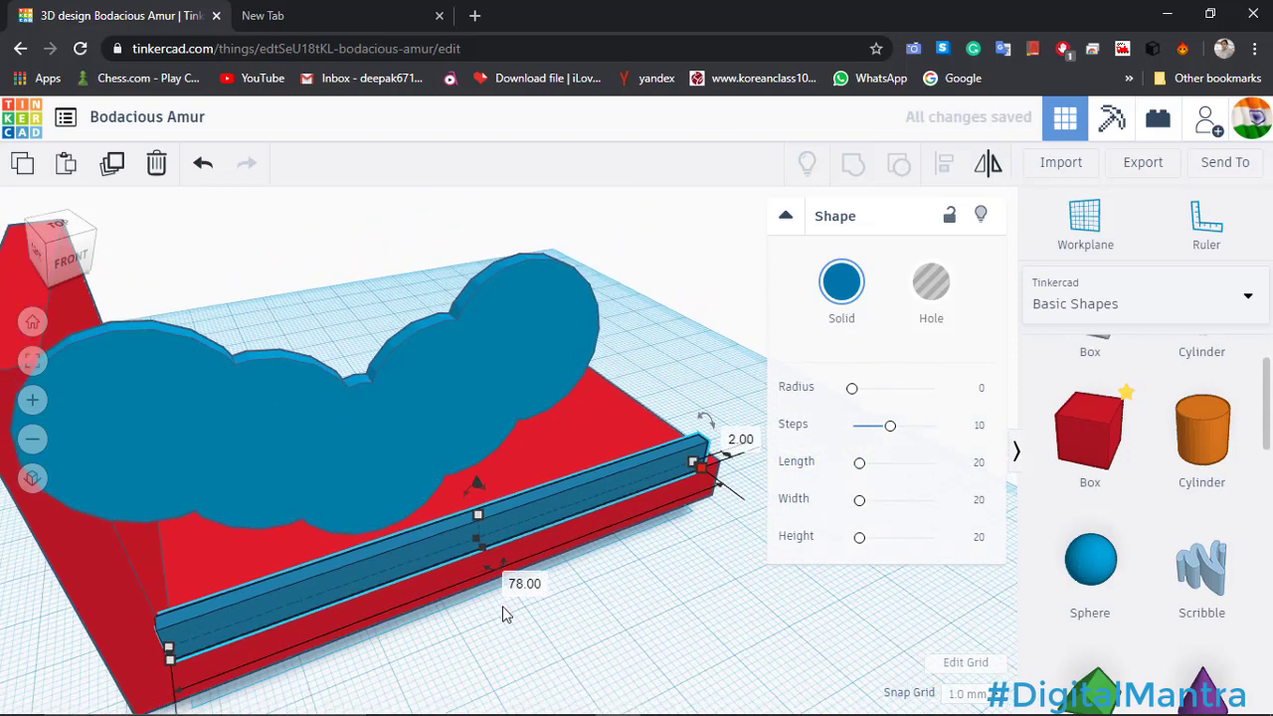
right_drag(478, 652, 560, 501)
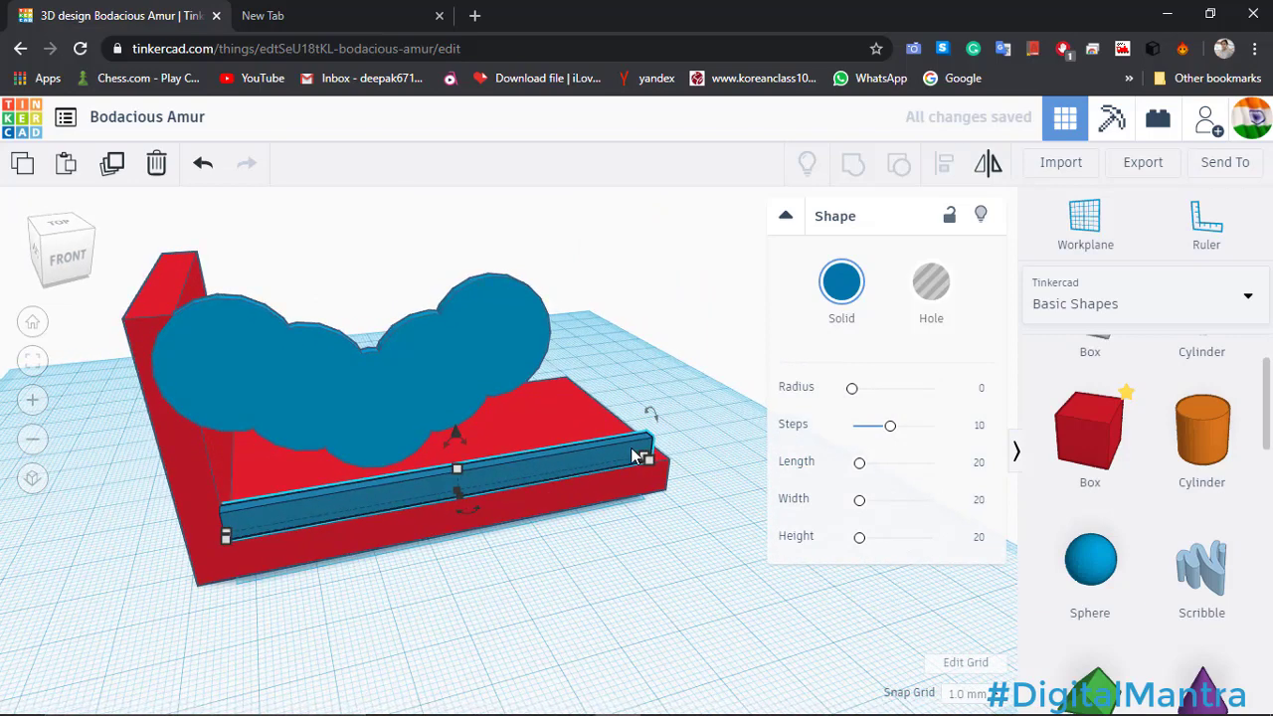
mouse_move(651, 460)
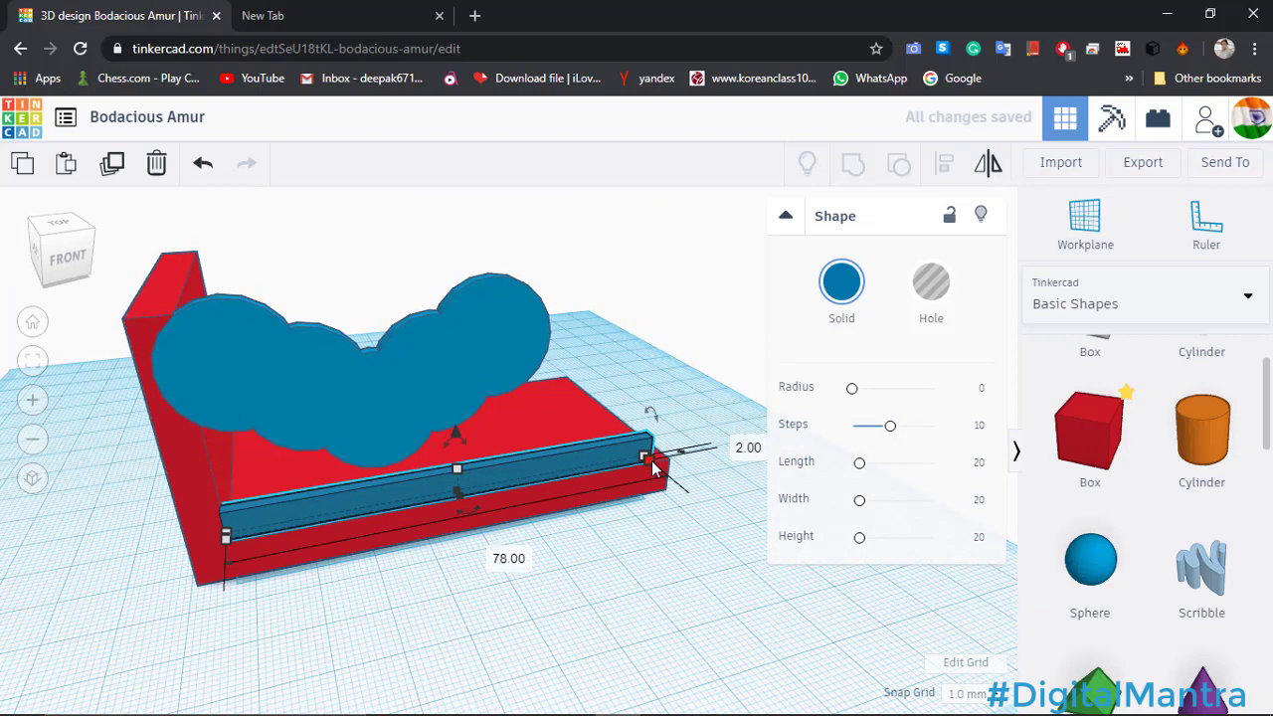
click(487, 553)
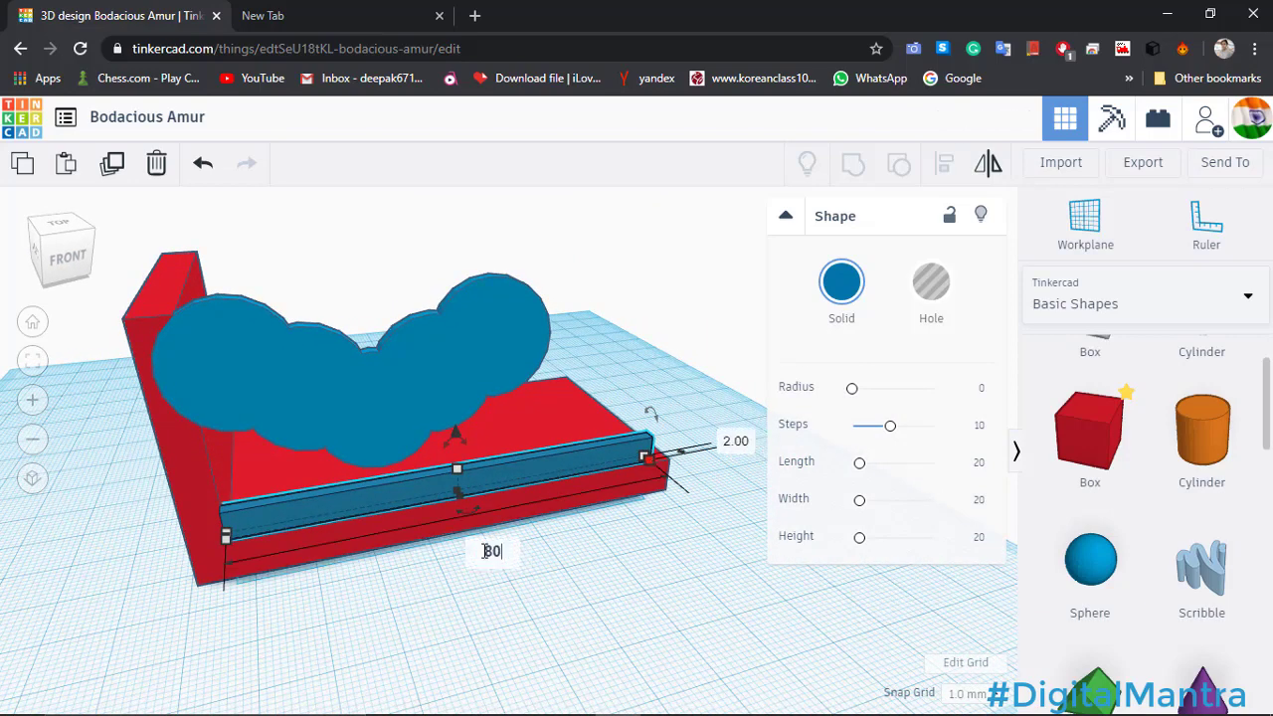
text(80)
key(Return)
click(485, 551)
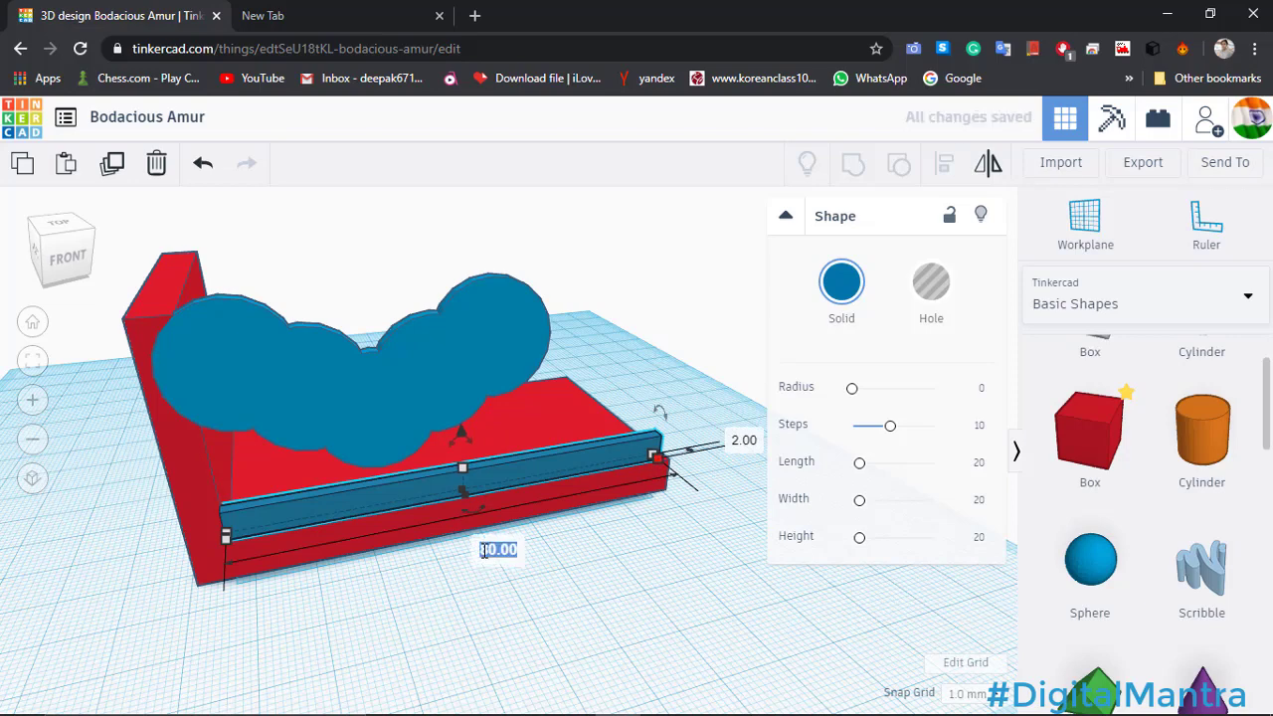
key(Return)
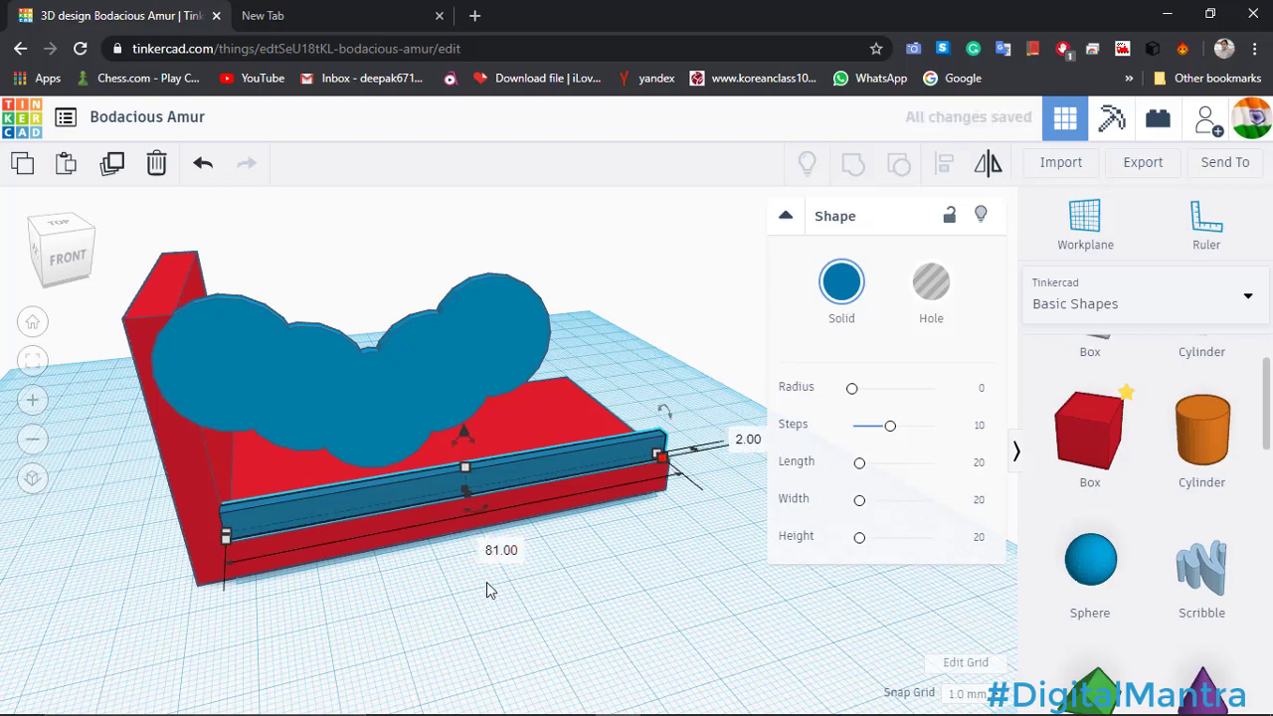
Set the length of the upright blue cloud shape to 81 mm to match the bar.
click(439, 404)
click(440, 405)
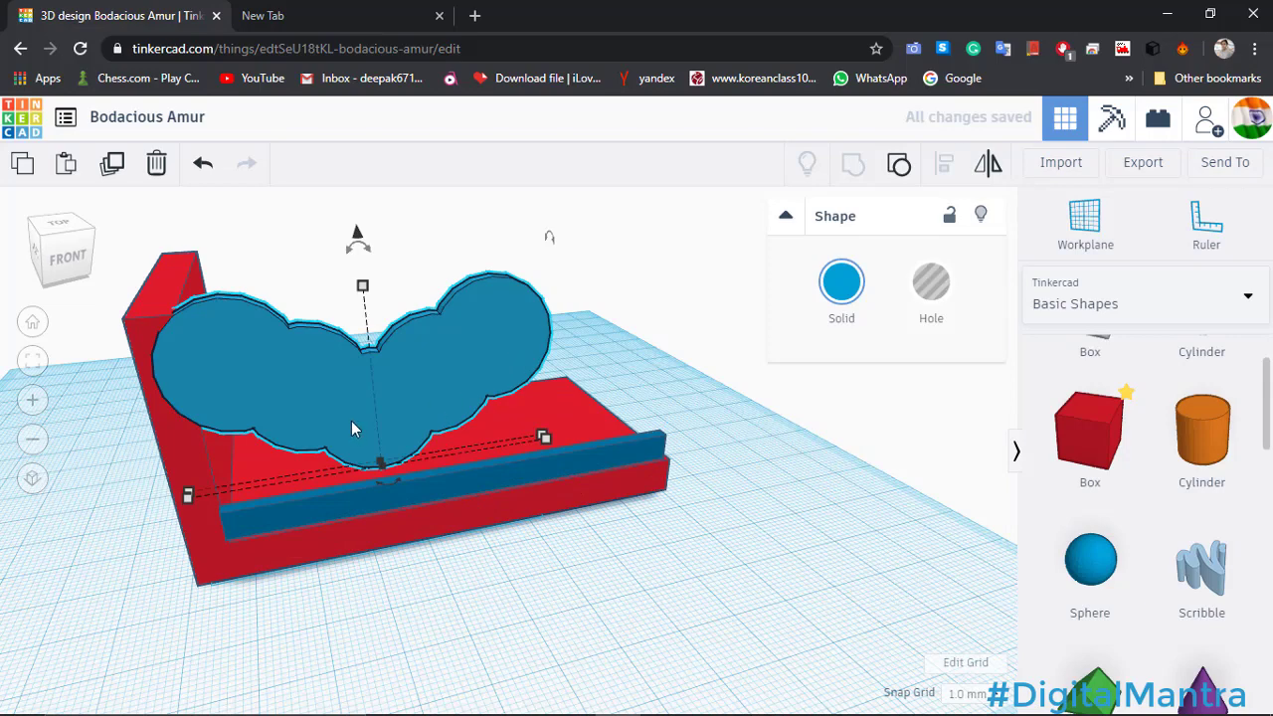
mouse_move(543, 439)
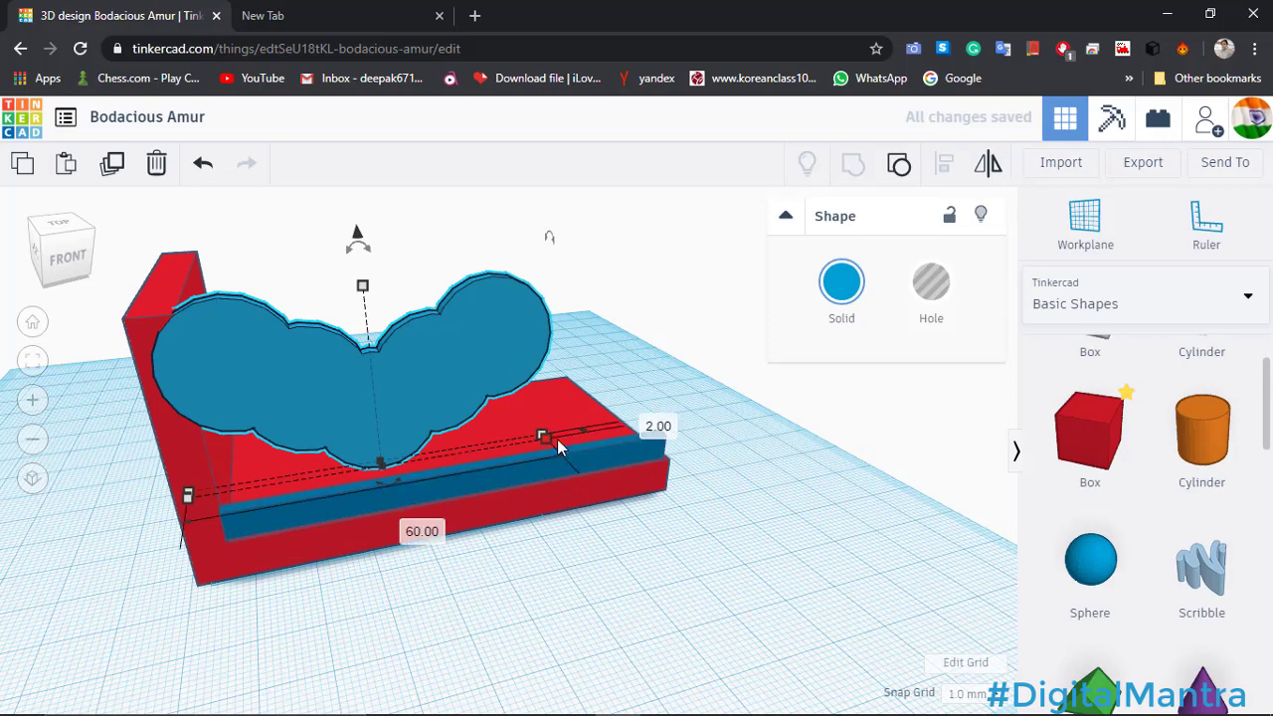
click(410, 529)
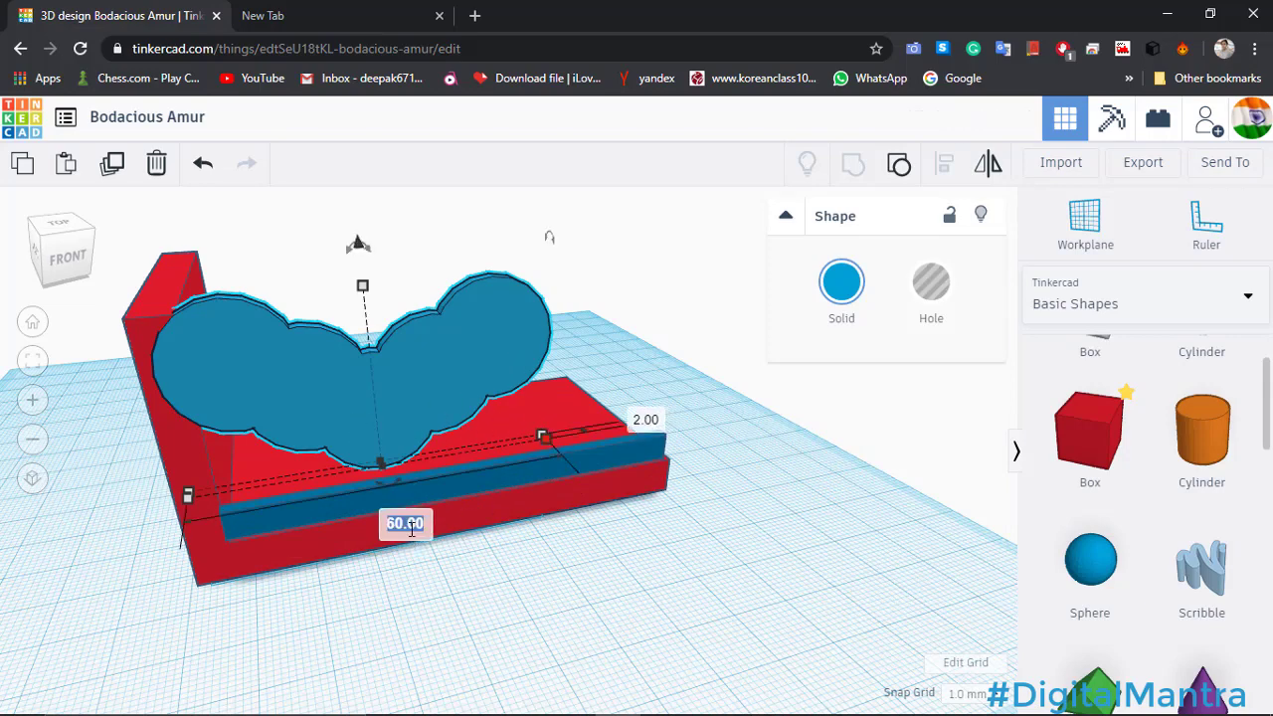
key(Return)
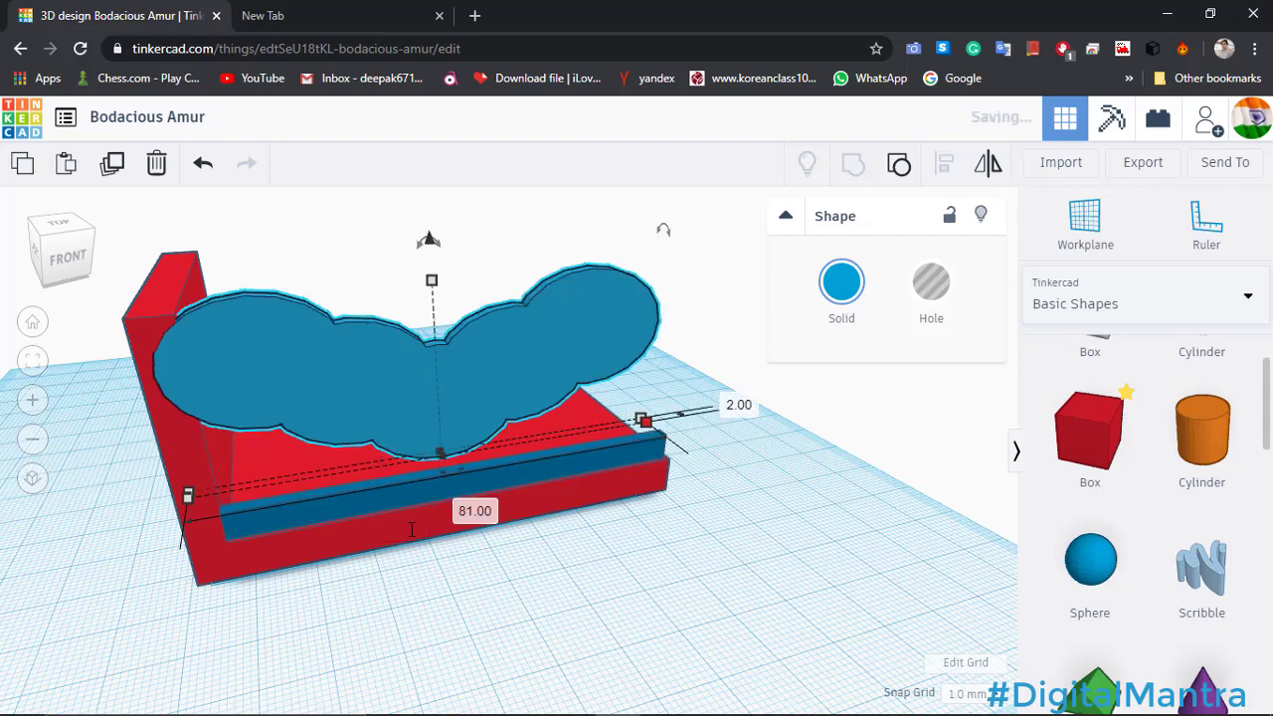
click(673, 319)
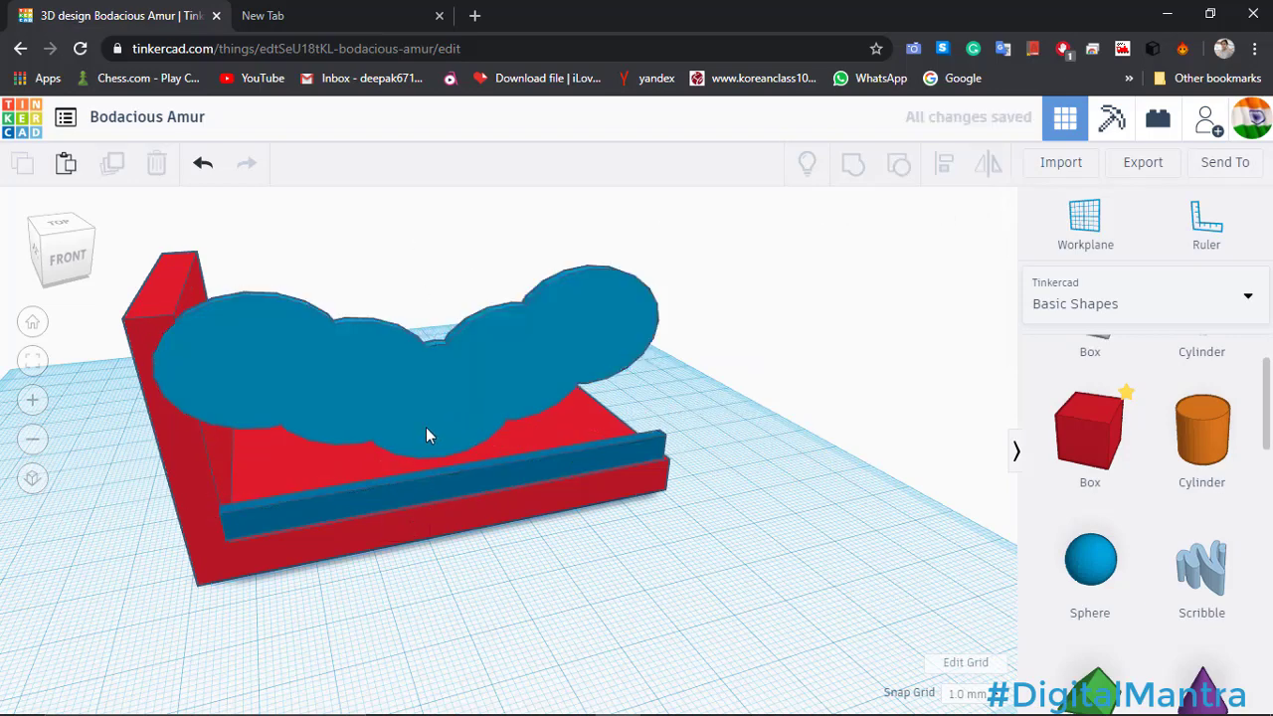
Select the blue cloud shape together with the blue bar and duplicate both in place.
right_drag(426, 427, 435, 469)
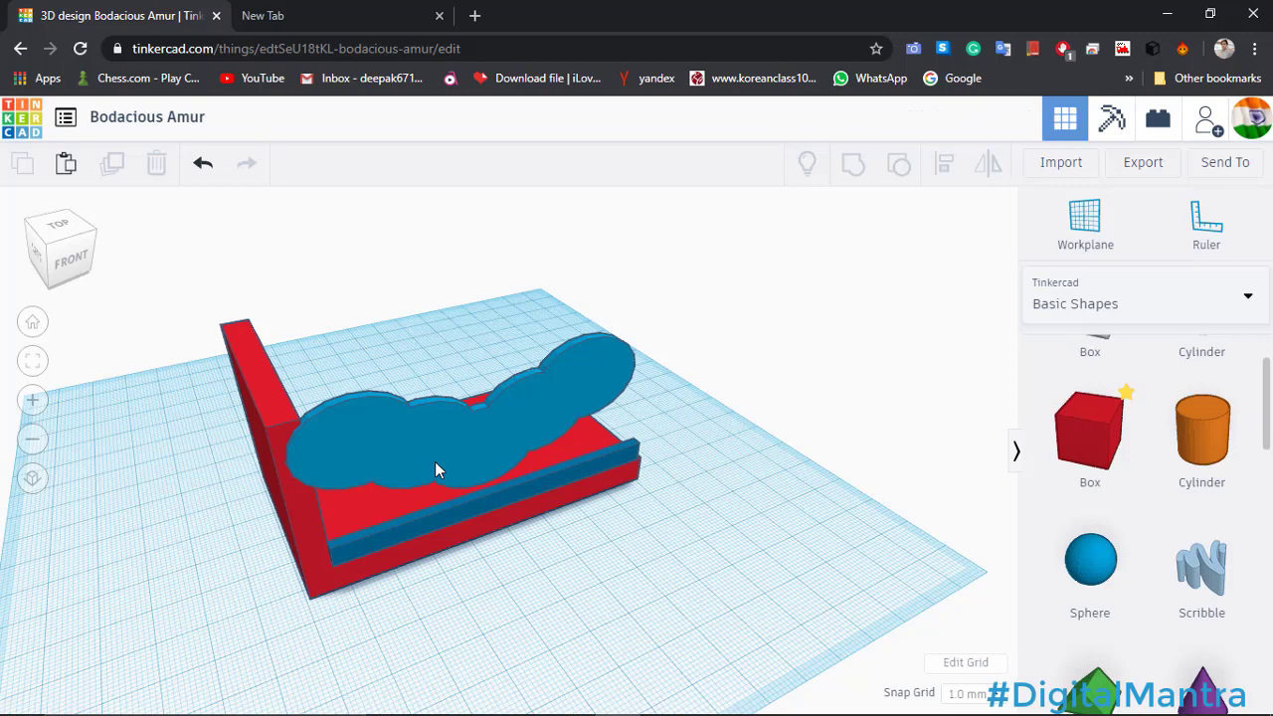
click(435, 469)
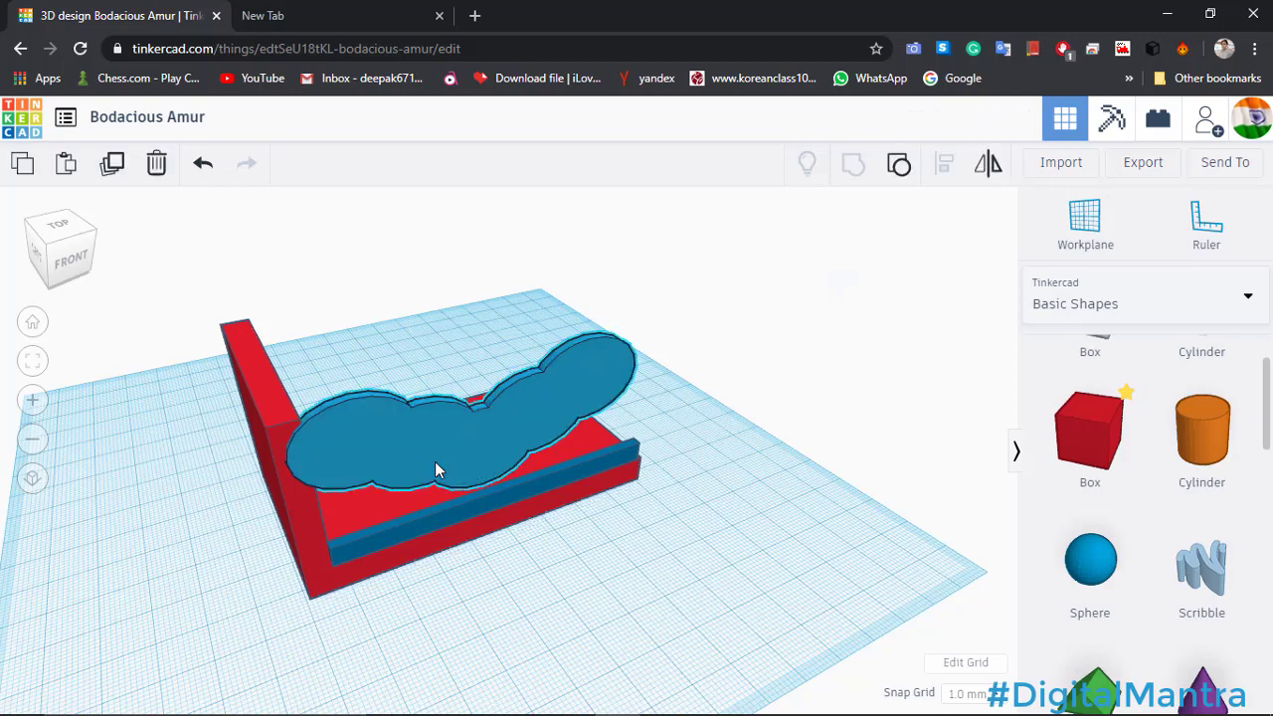
shift+click(462, 512)
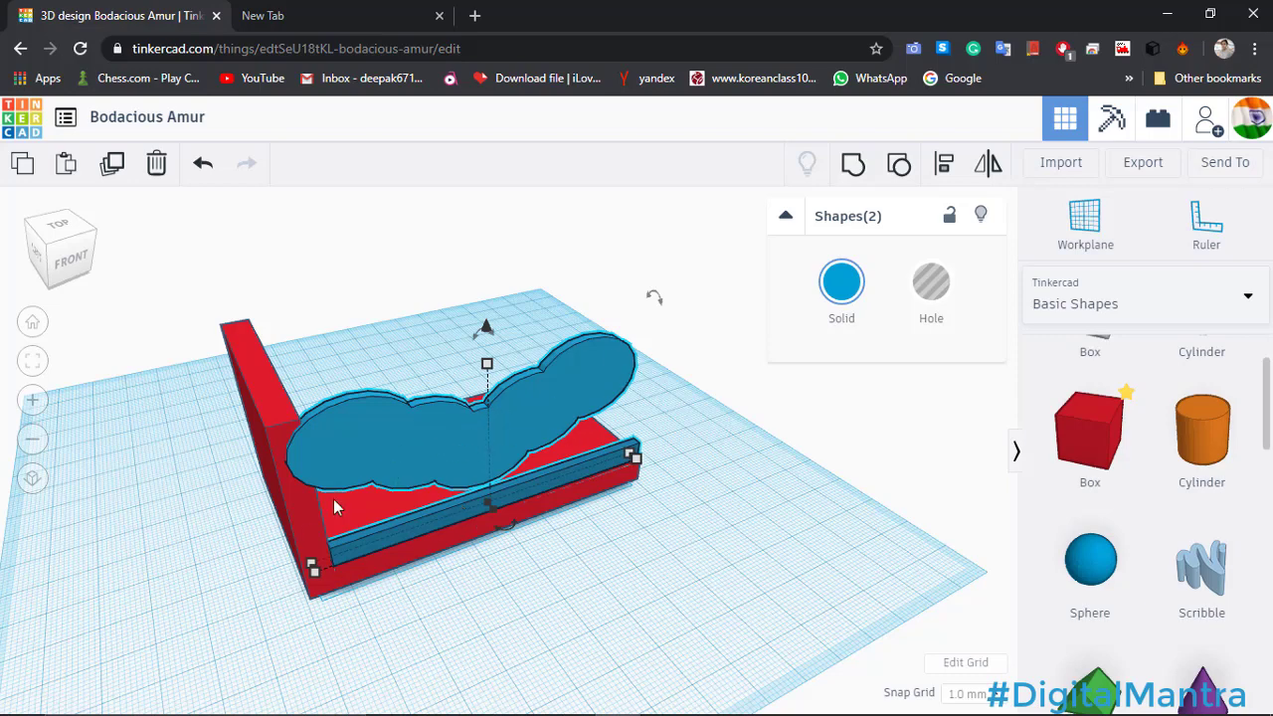
right_drag(219, 514, 270, 510)
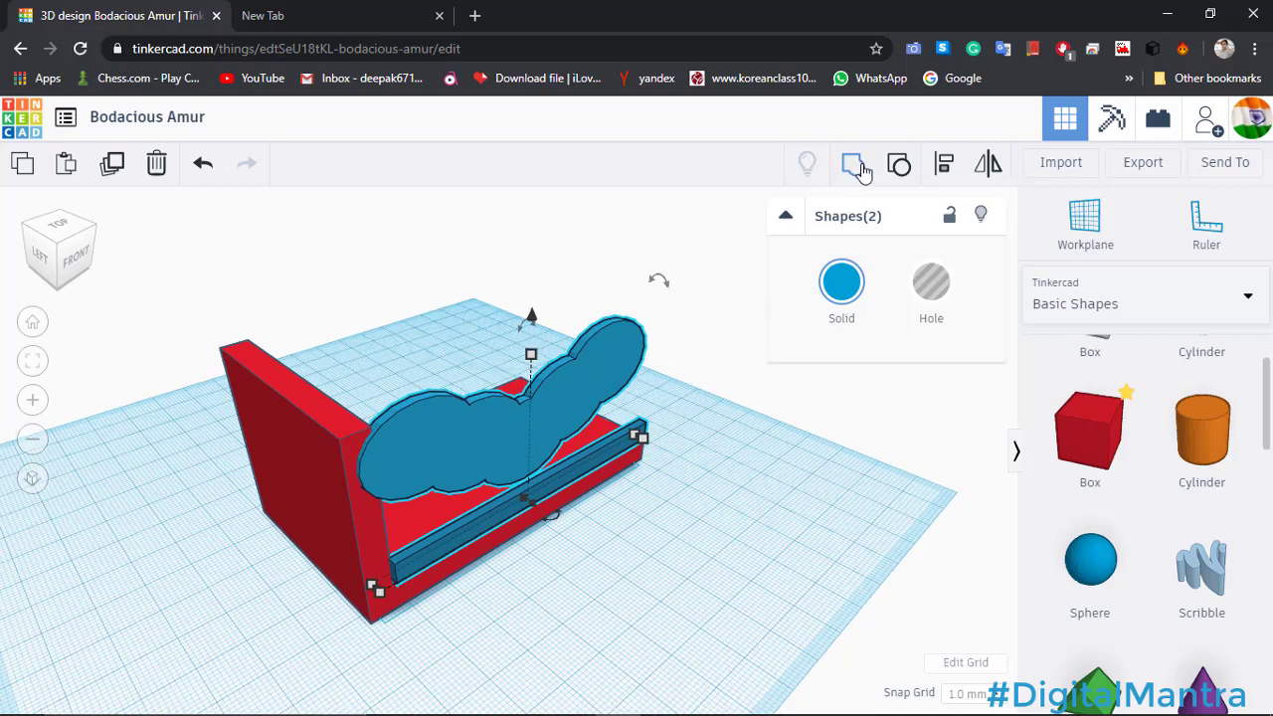
key(ctrl+g)
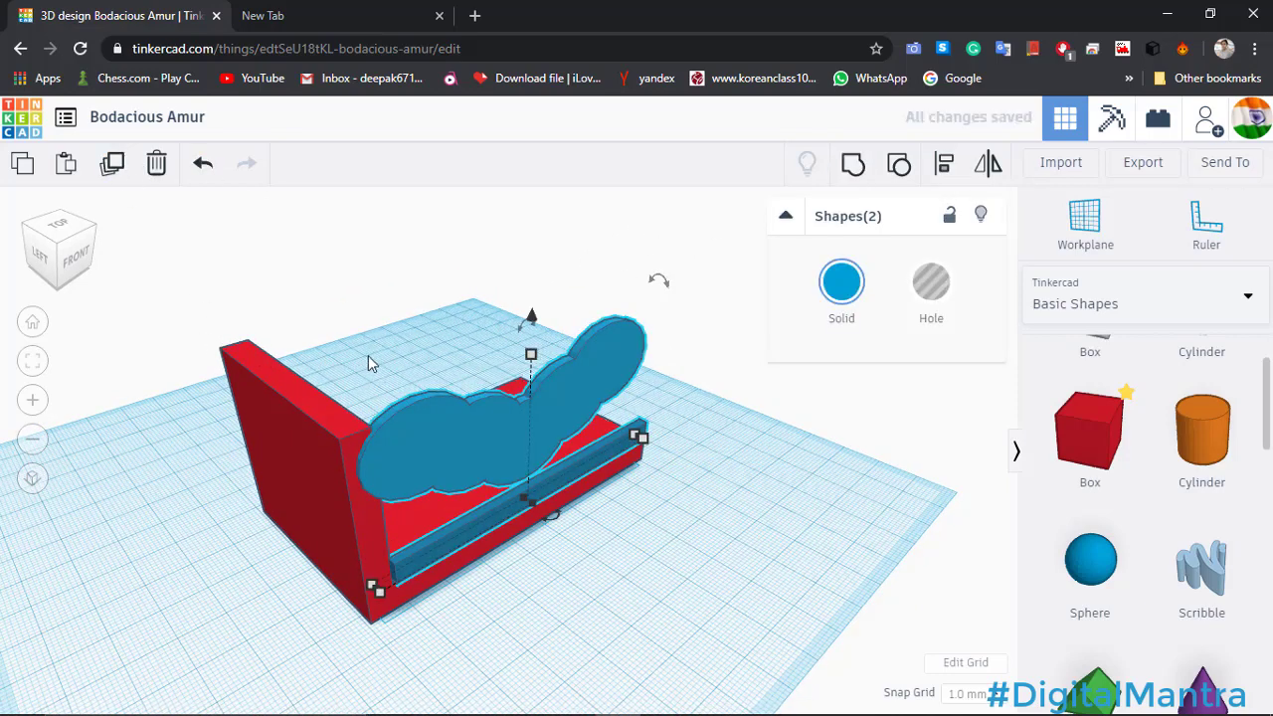
Move the duplicated cloud and bar across the red base to its opposite long edge.
right_drag(368, 355, 631, 352)
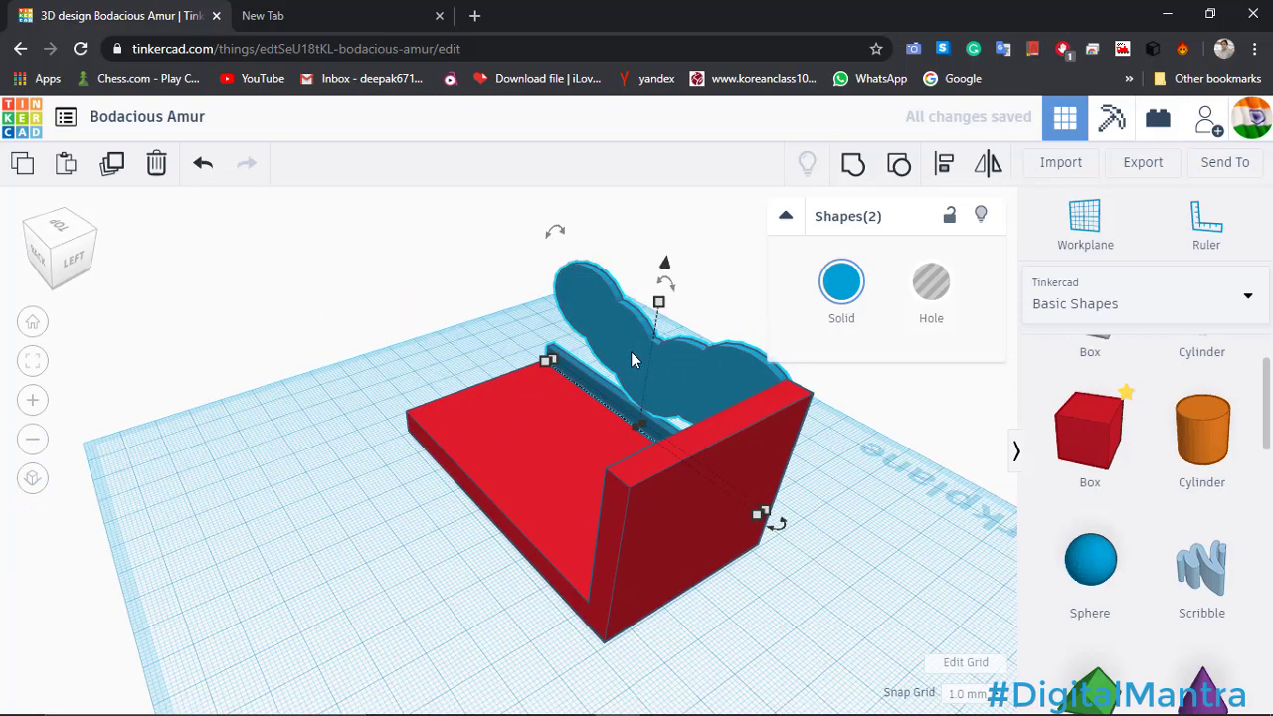
key(Left)
key(Left)
key(Left)
key(Left)
key(Left)
key(Left)
key(Left)
key(Left)
key(Left)
key(Left)
key(Left)
key(Left)
key(Left)
key(Left)
key(Left)
key(Left)
key(Left)
key(Left)
key(Left)
key(Left)
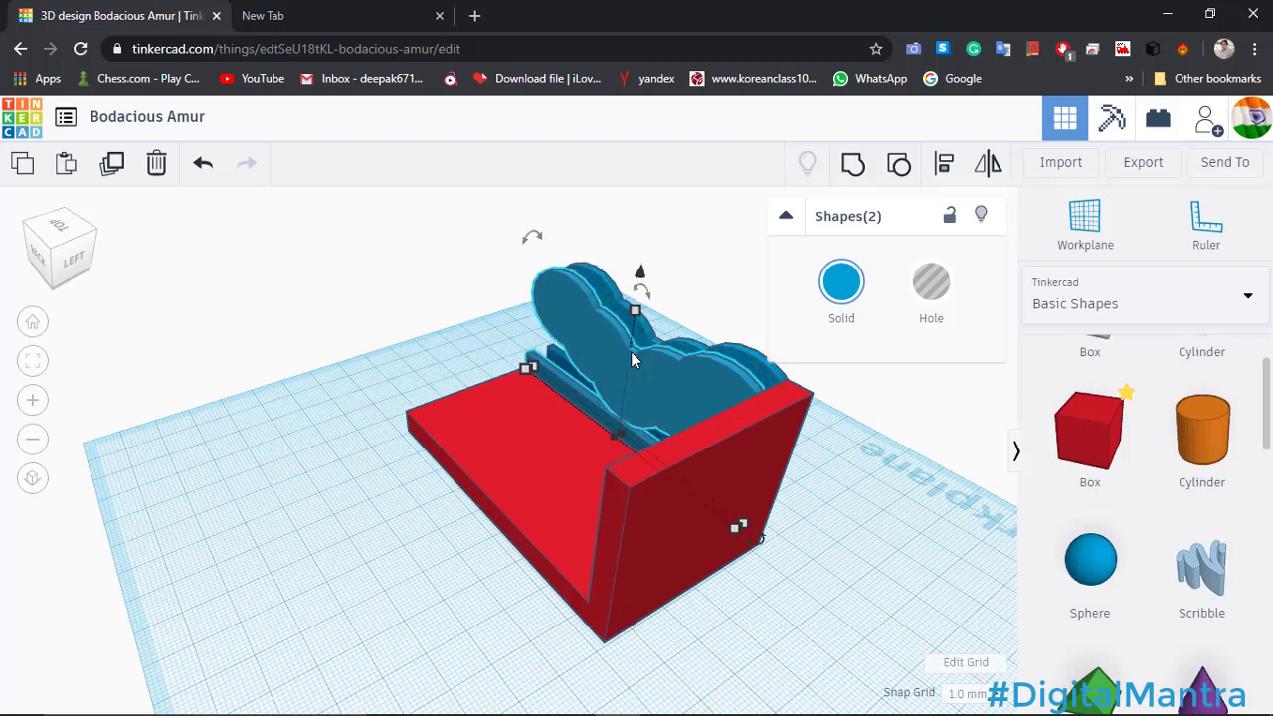
key(Left)
key(Left)
key(Left)
key(Left)
key(Left)
key(Left)
key(Left)
key(Left)
key(Left)
key(Left)
key(Left)
key(Left)
key(Left)
key(Left)
key(Left)
key(Left)
key(Left)
key(Left)
key(Left)
key(Left)
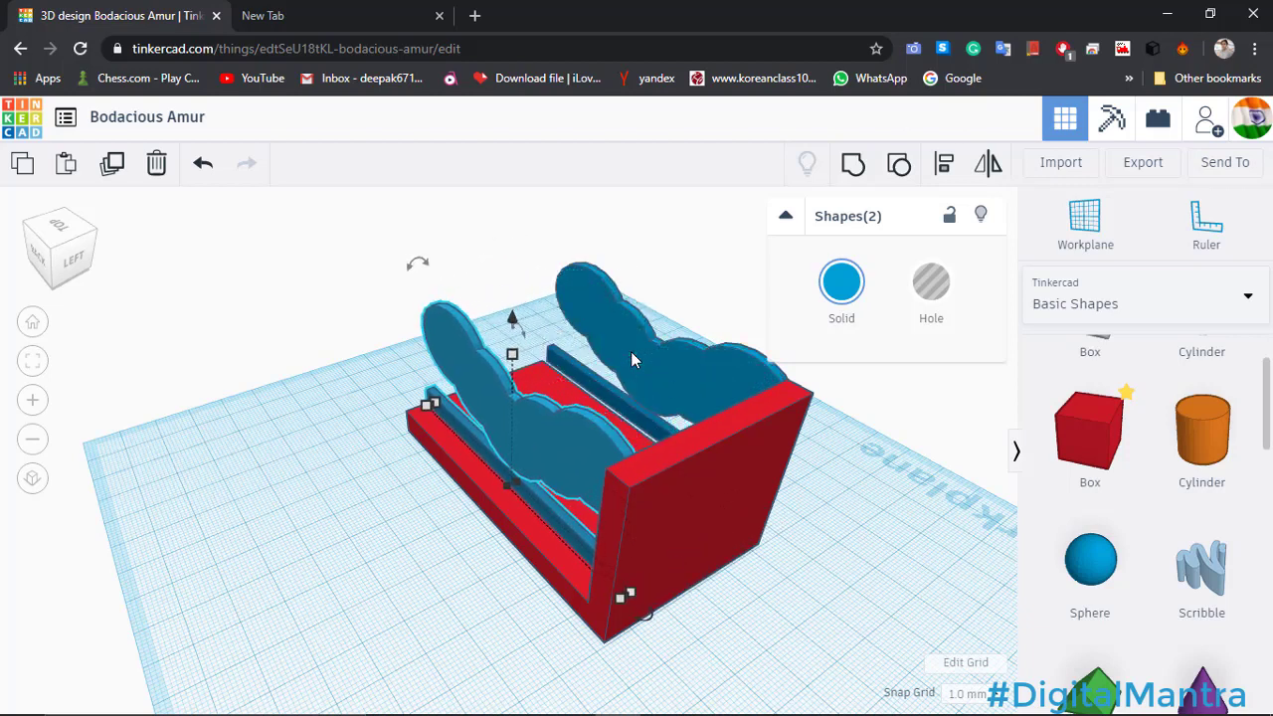
key(Left)
key(Left)
key(Left)
key(Left)
key(Left)
key(Left)
key(Left)
key(Left)
key(Left)
key(Left)
key(Left)
key(Left)
key(Left)
key(Left)
key(Left)
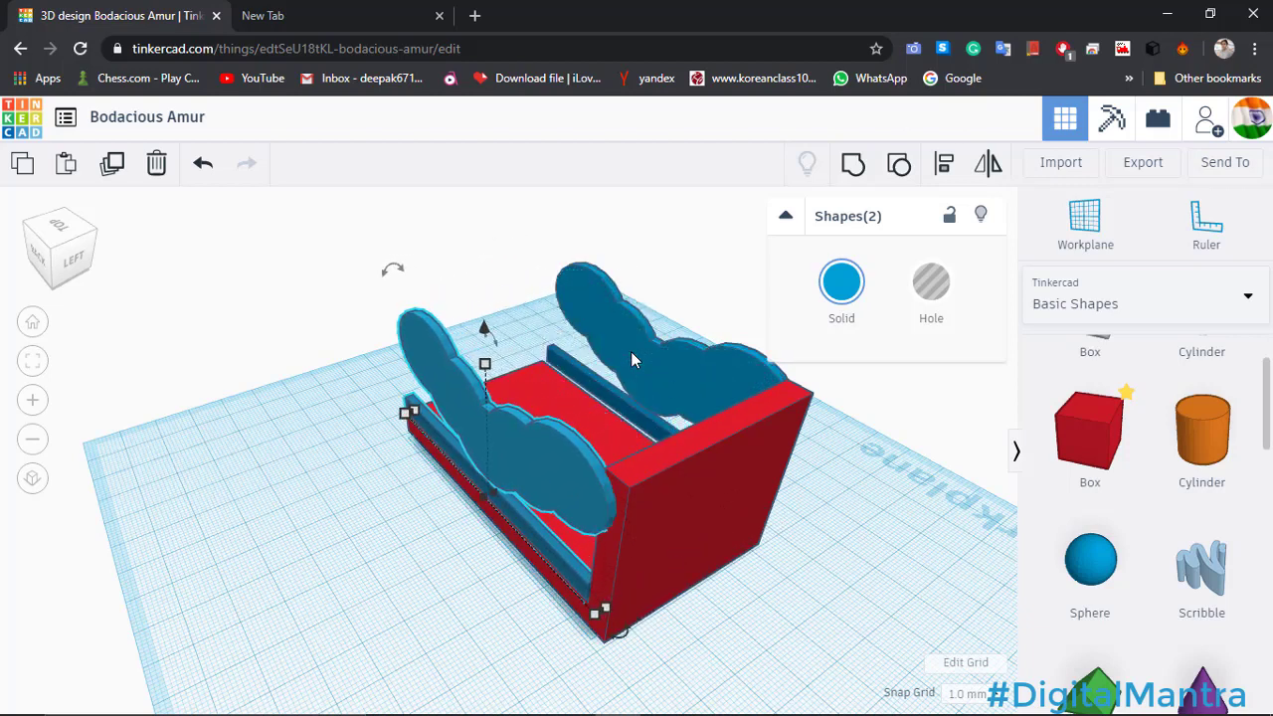
key(Left)
key(Left)
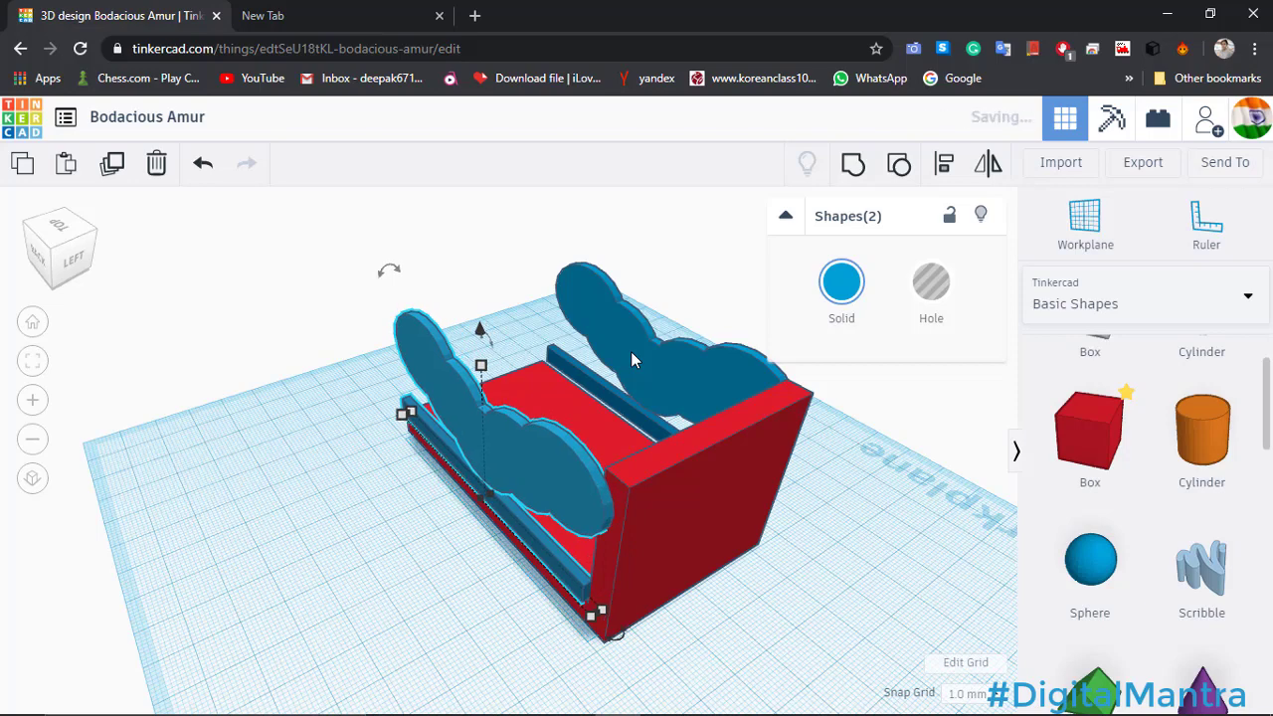
click(736, 597)
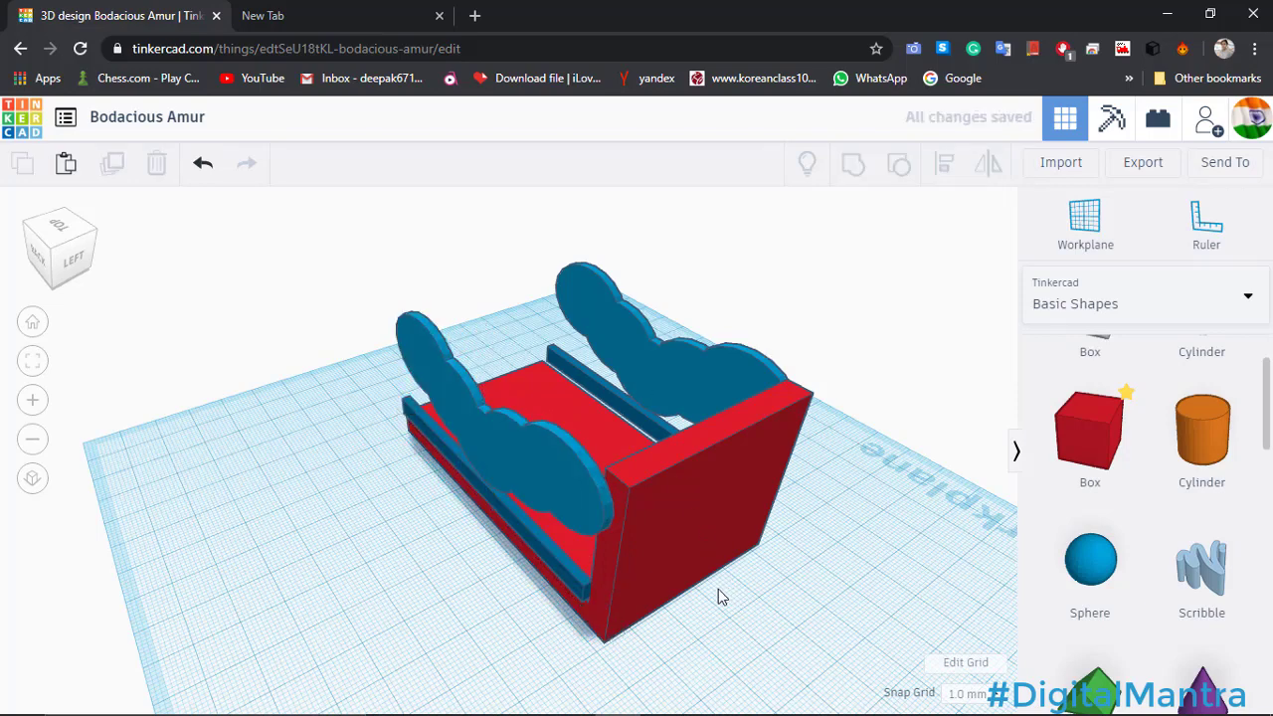
Nudge the blue cloud shape on the far long edge two grid steps inward toward the red base.
right_drag(719, 597, 591, 595)
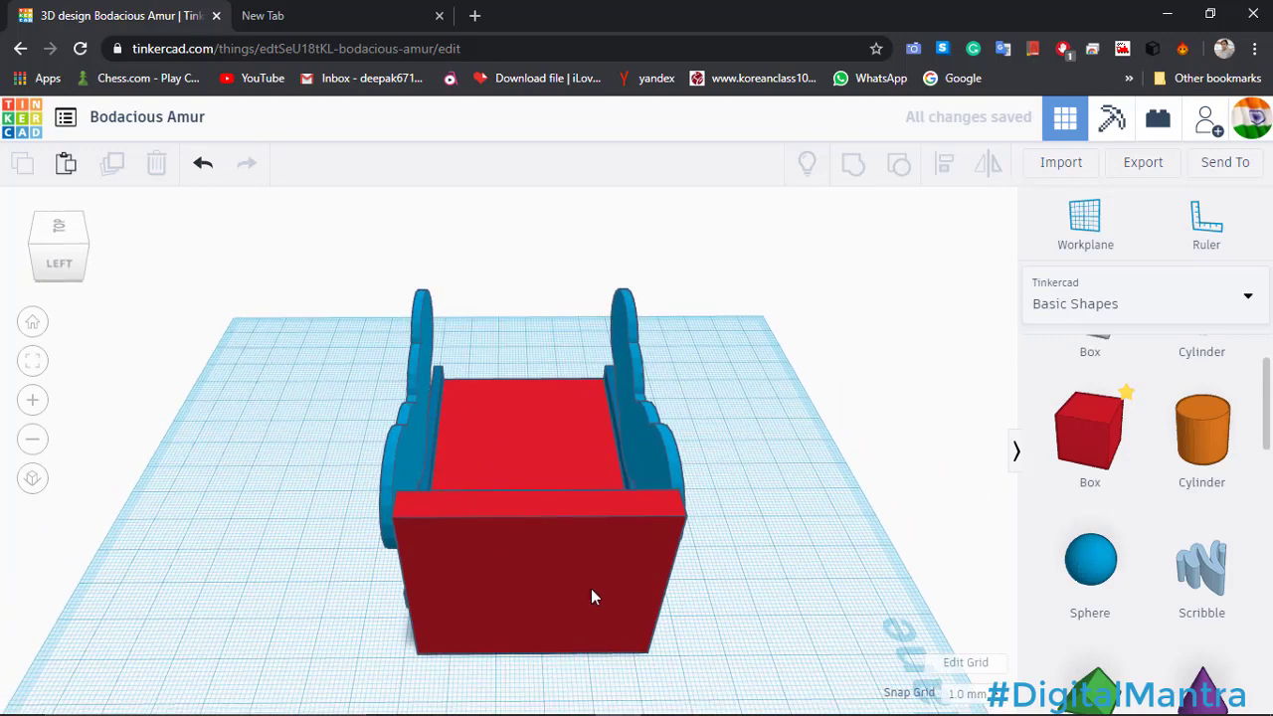
click(396, 473)
key(Right)
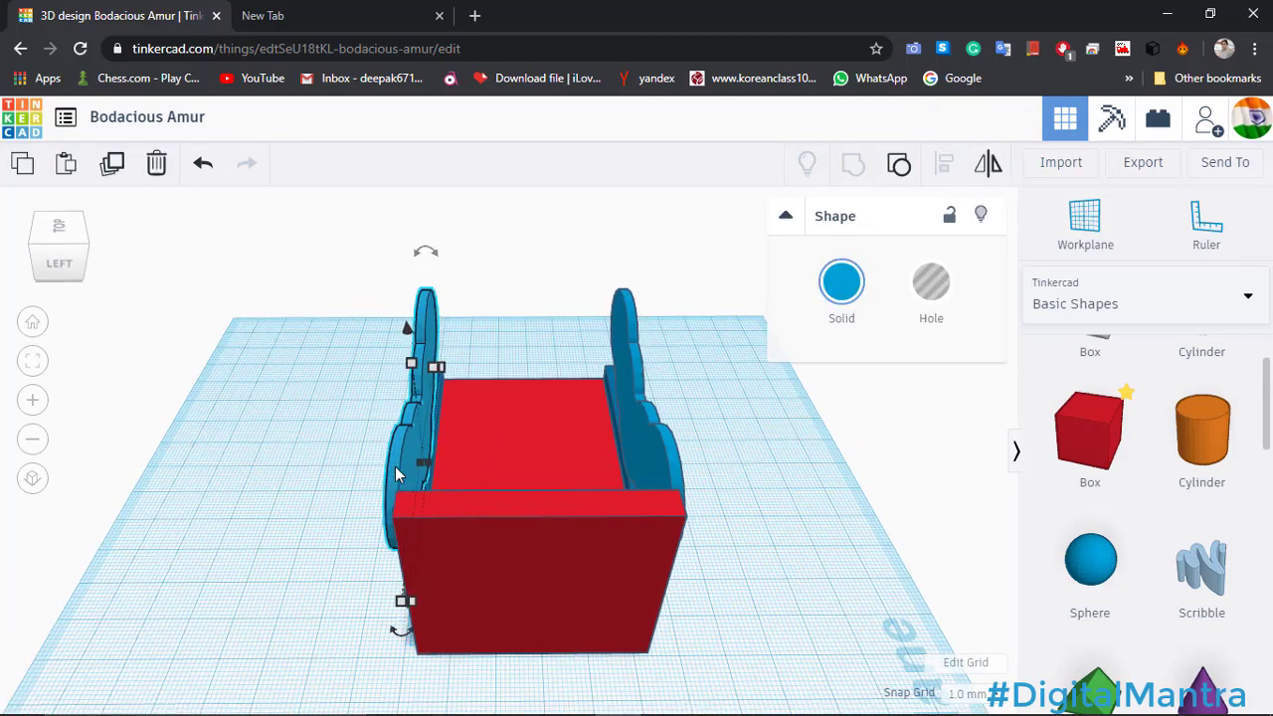
key(Right)
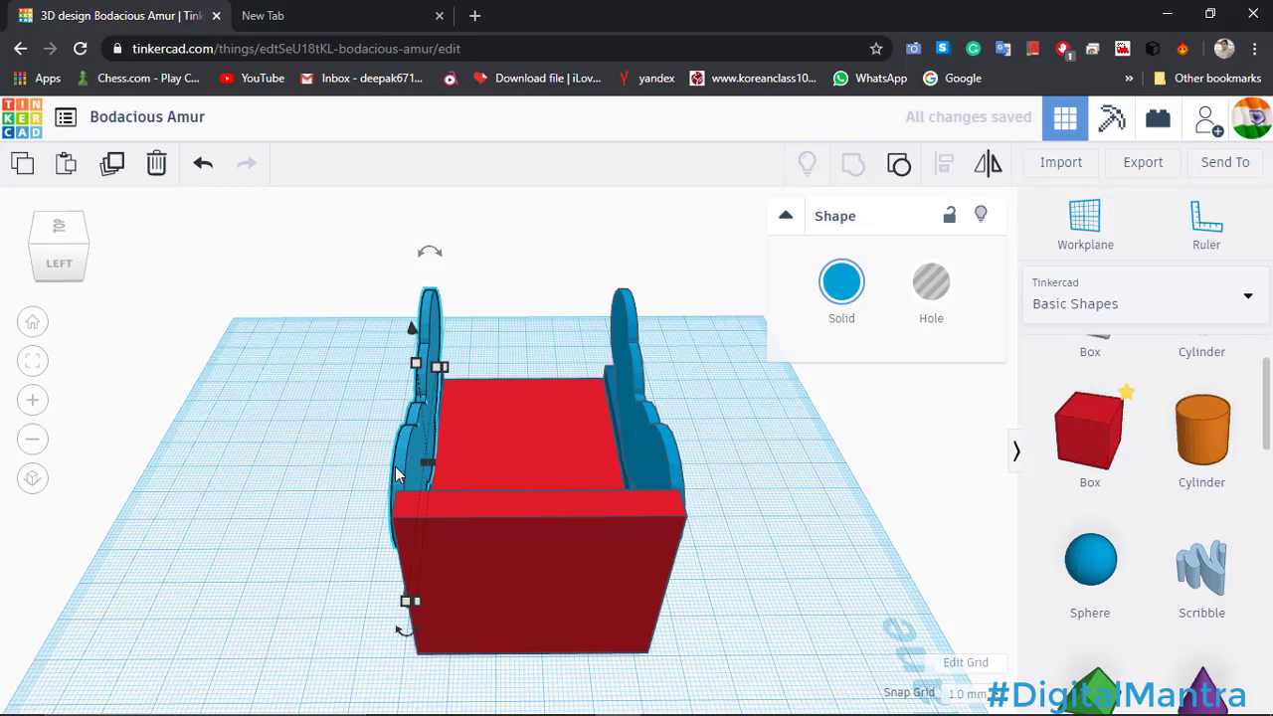
click(837, 520)
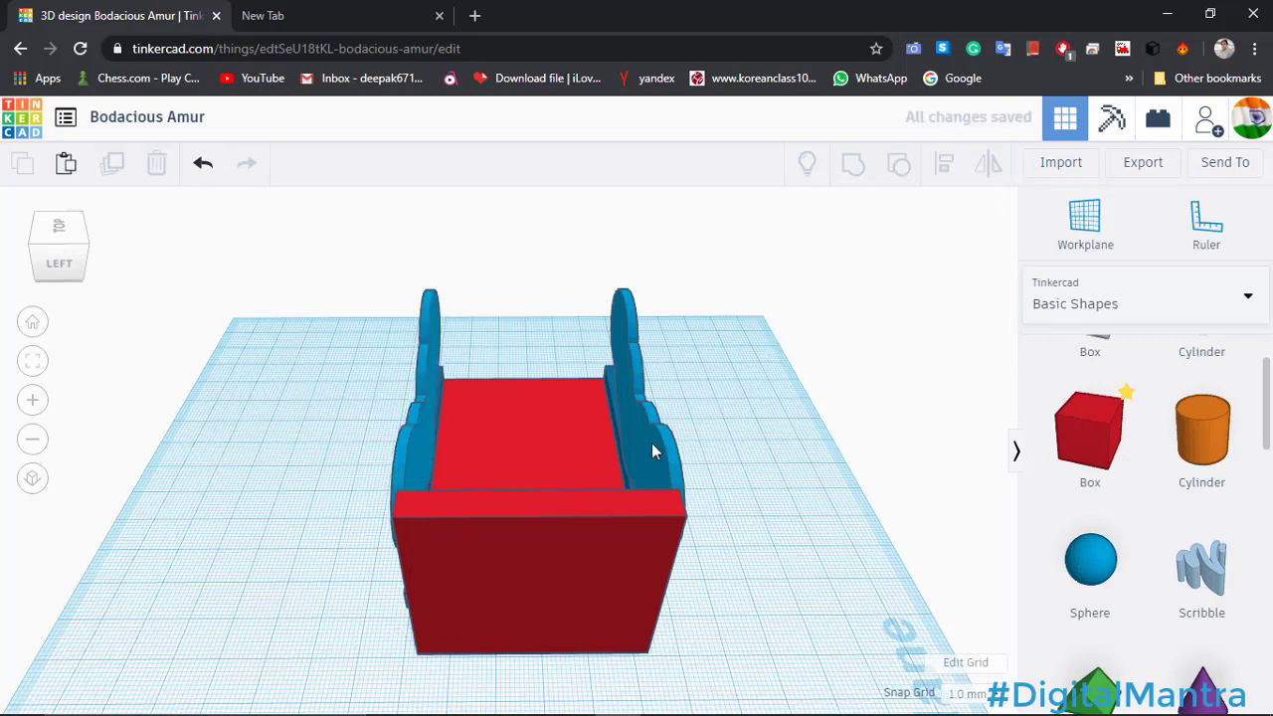
Group the blue cloud shape with the blue bar along the front long edge of the red base.
click(653, 450)
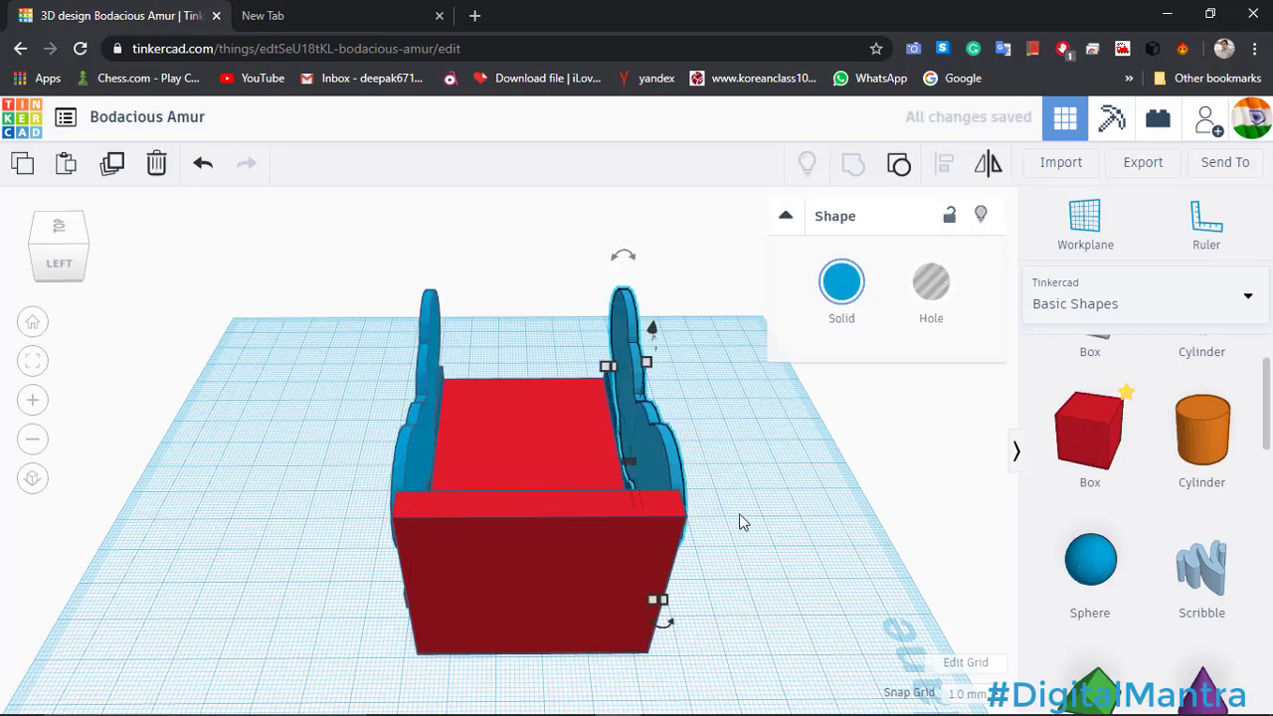
right_drag(740, 523, 557, 478)
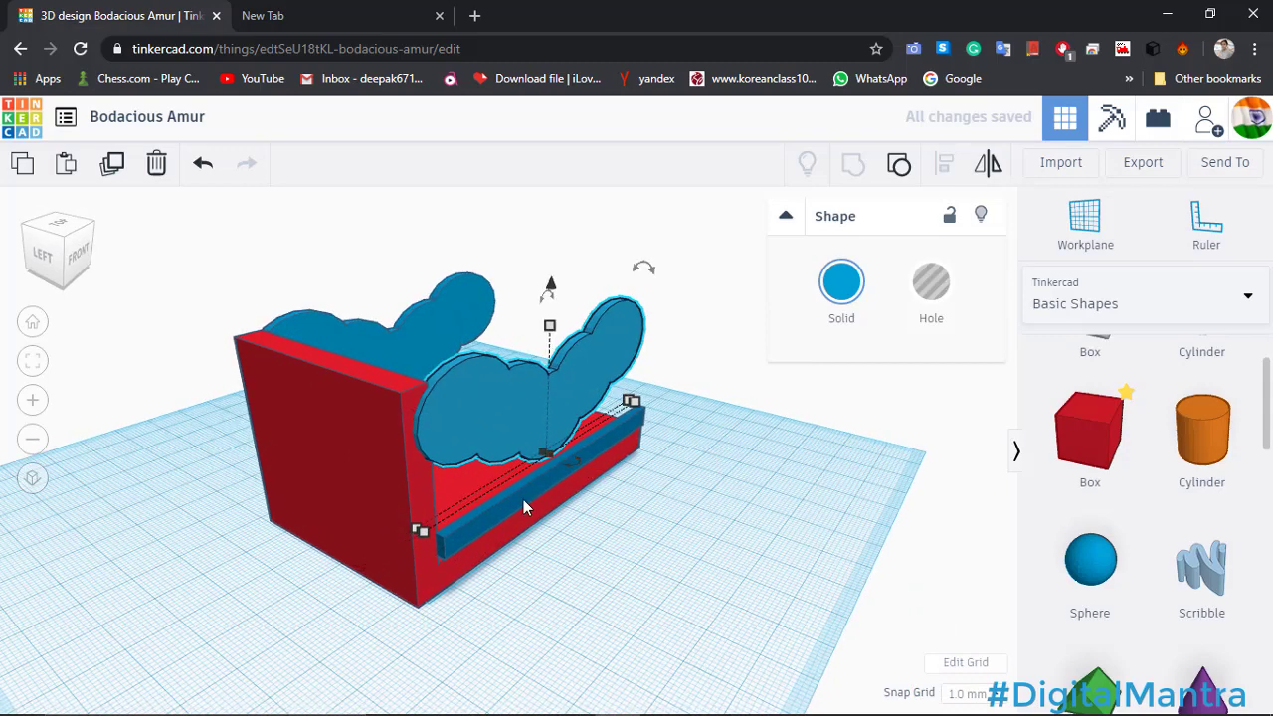
shift+click(523, 499)
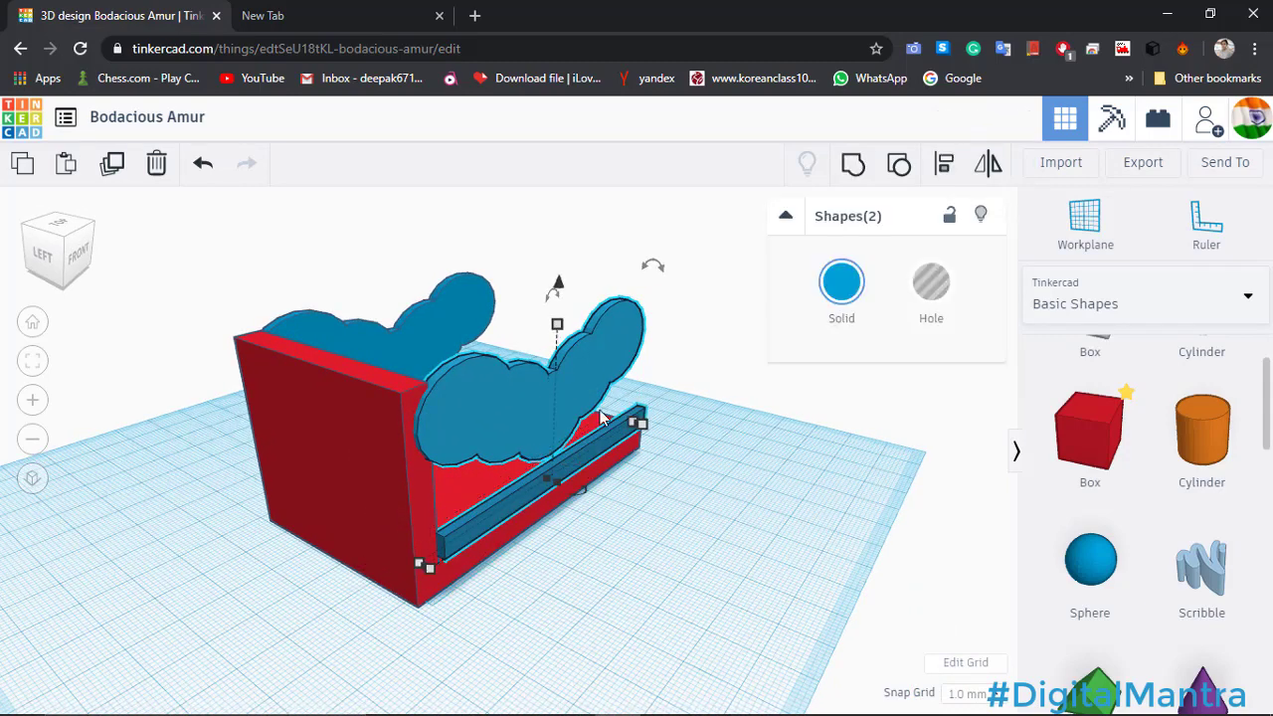
click(856, 165)
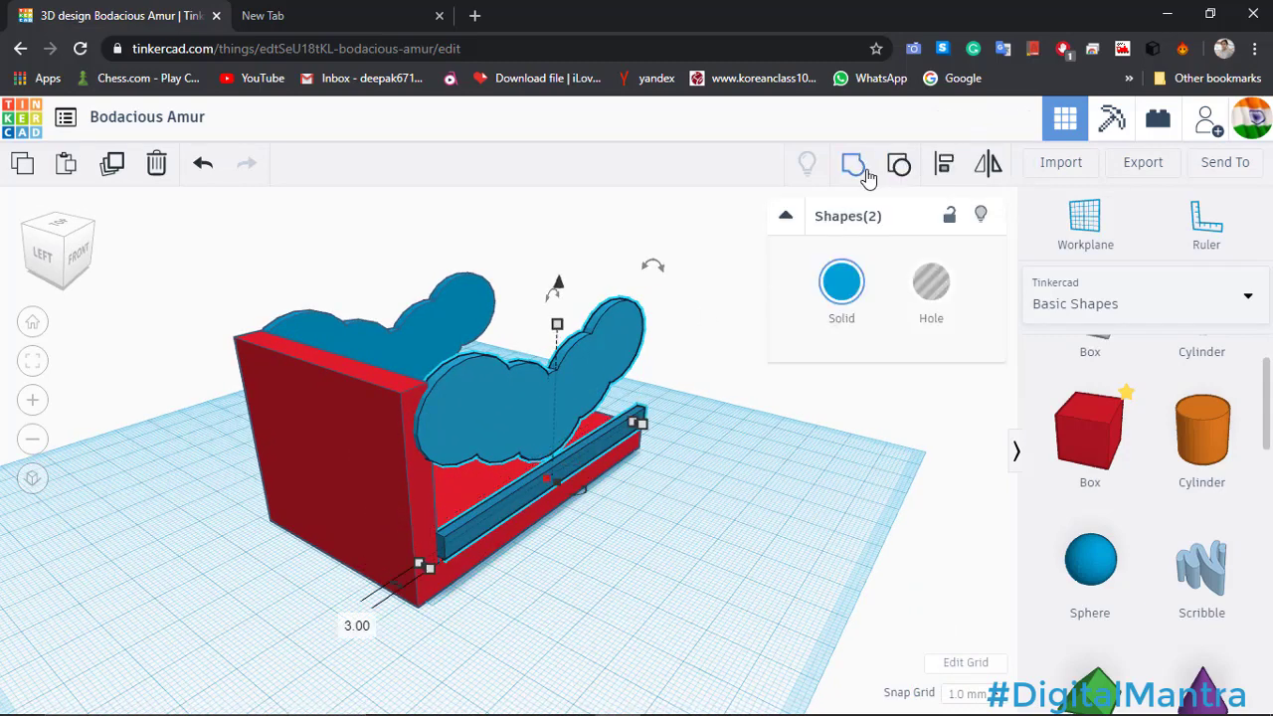
click(639, 582)
Group the other blue cloud shape with the bar along the back long edge of the base.
right_drag(483, 616, 730, 447)
click(586, 413)
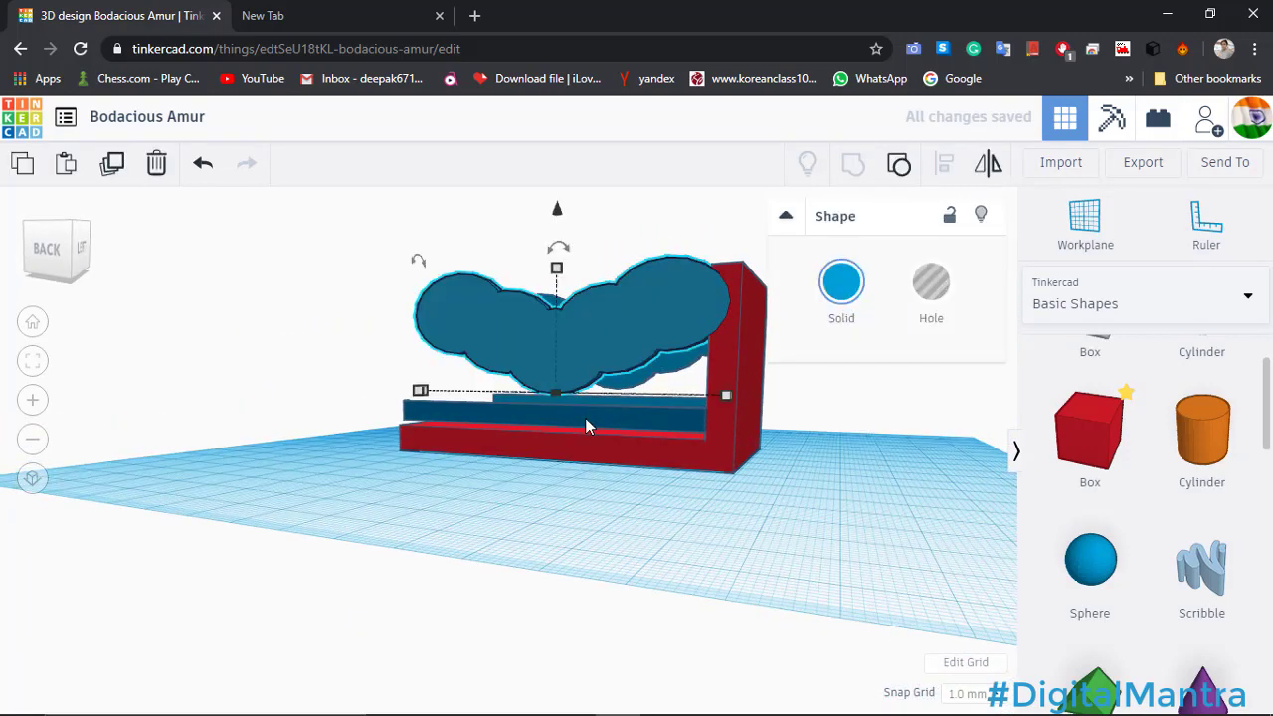
shift+click(585, 422)
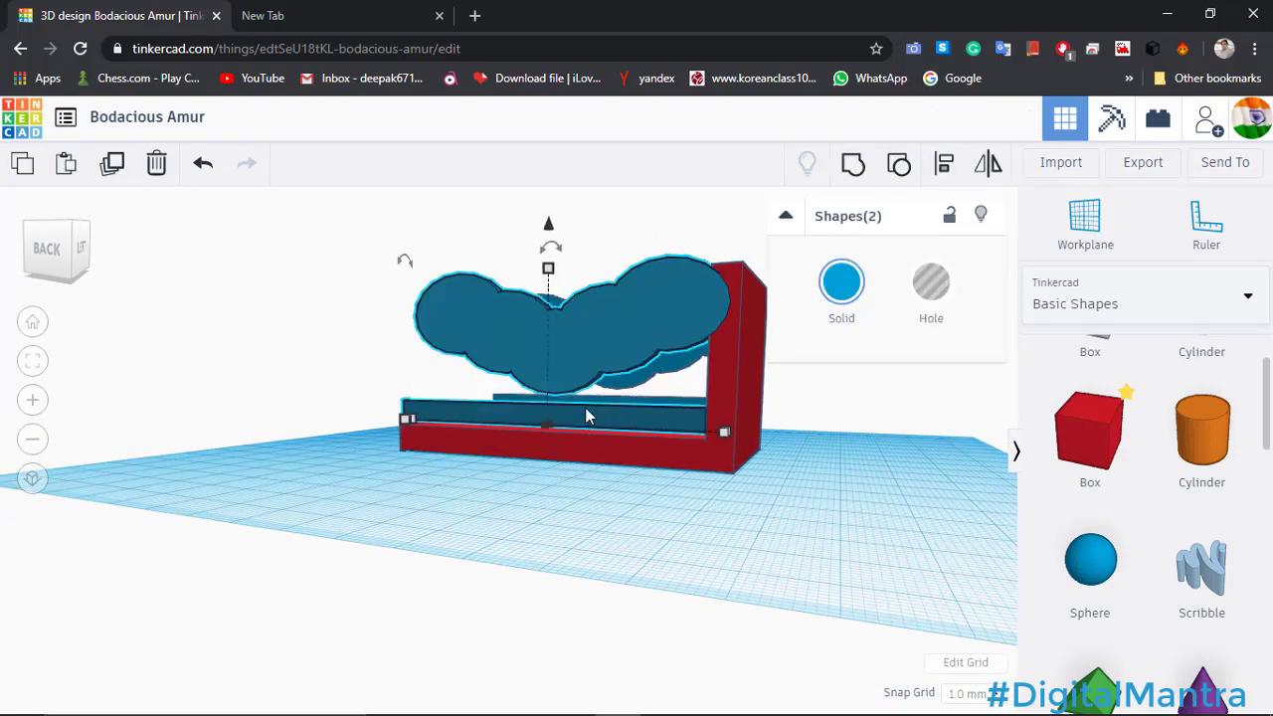
click(853, 165)
right_drag(842, 441, 477, 506)
click(476, 506)
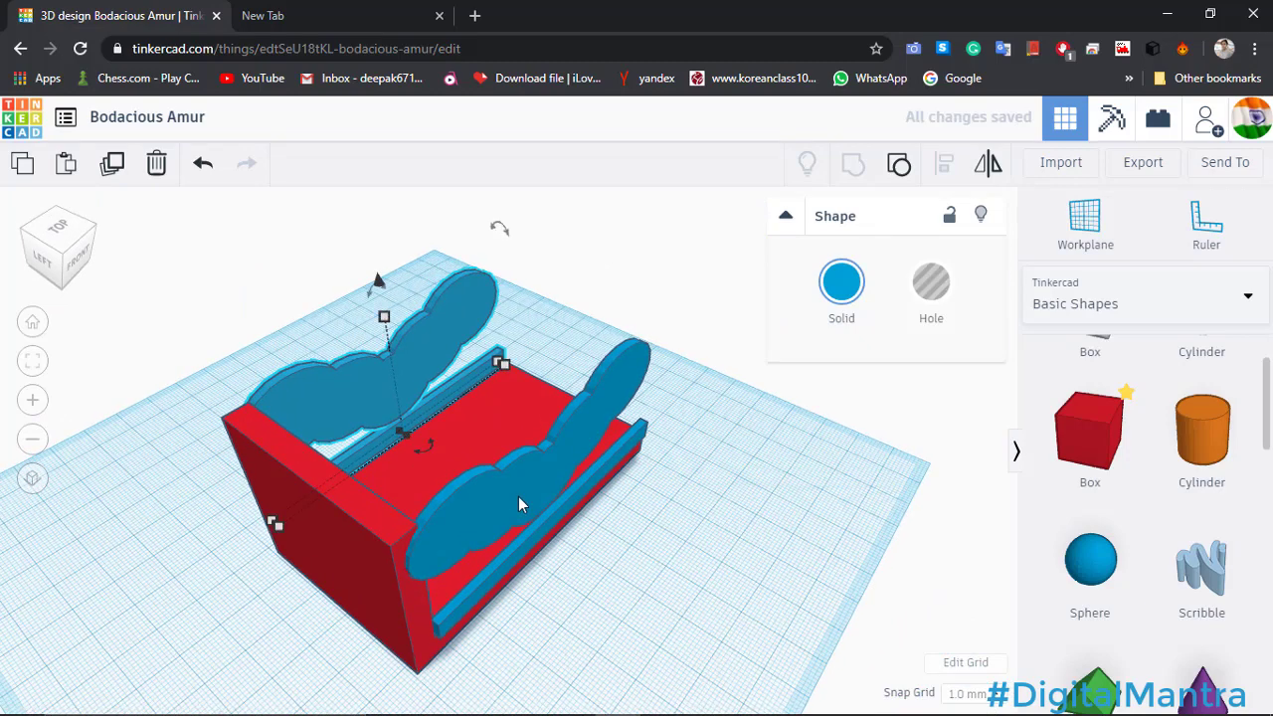
click(518, 498)
shift+click(409, 374)
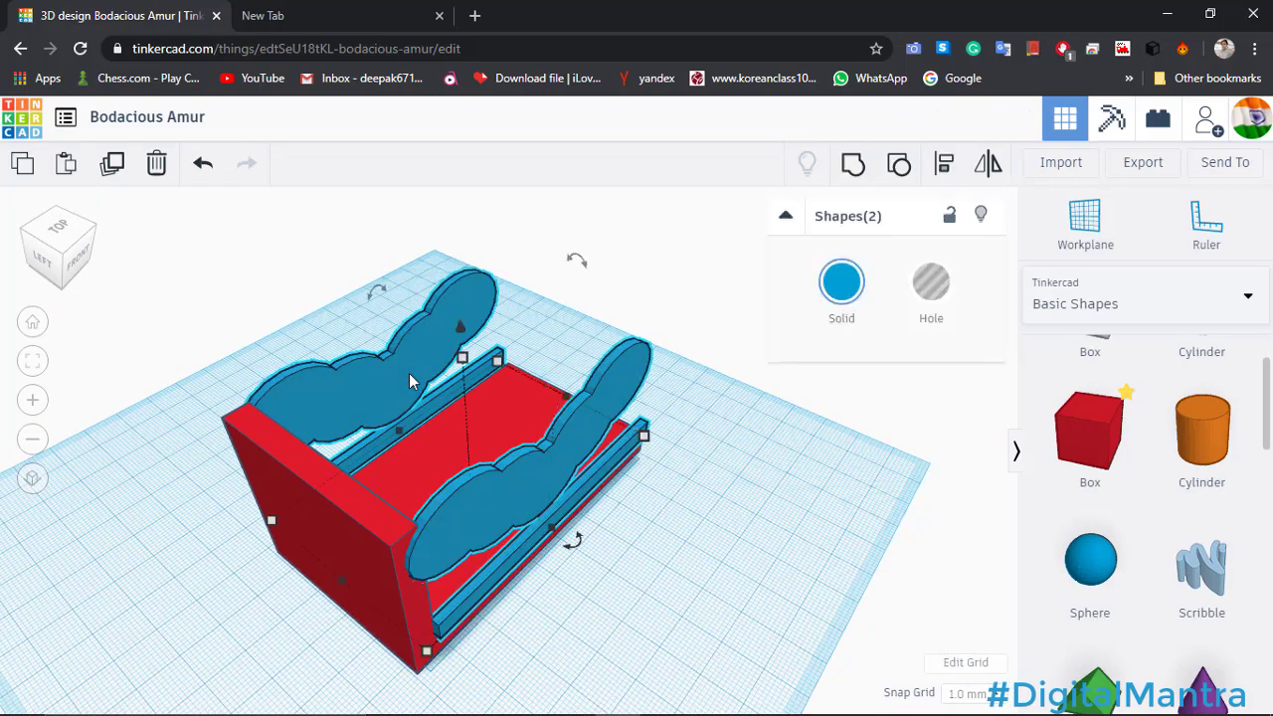
click(946, 164)
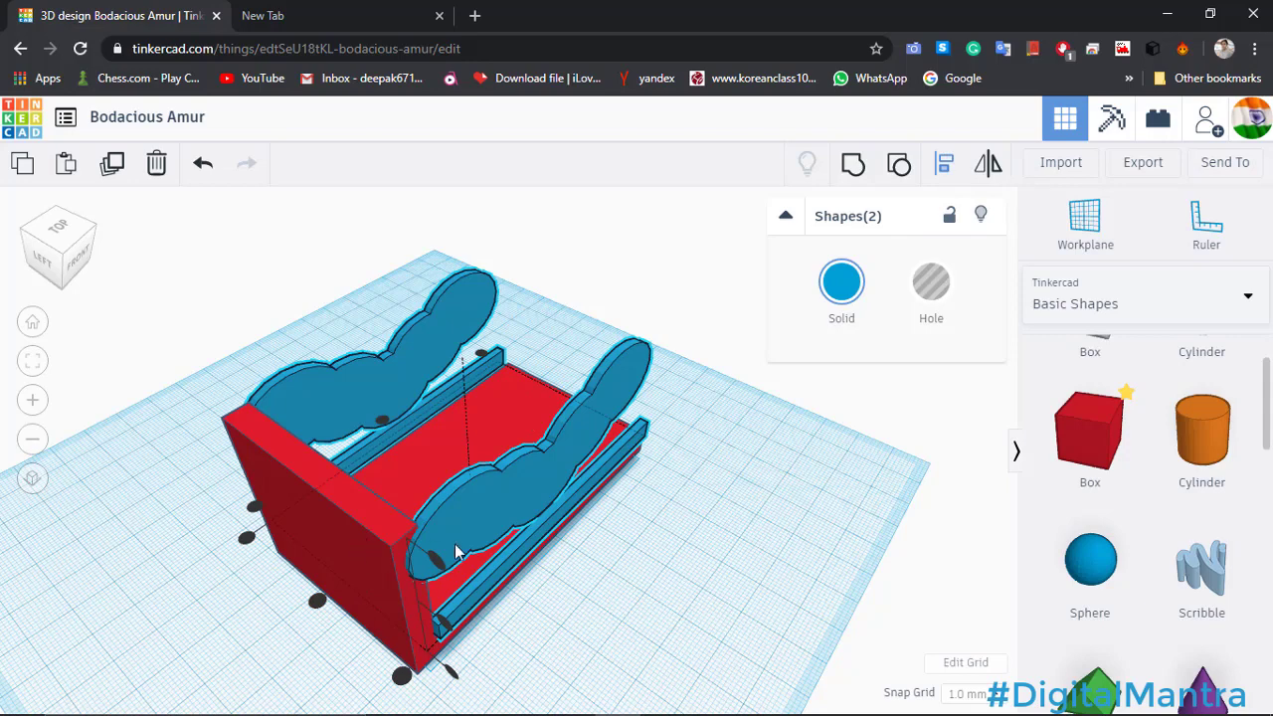
click(564, 545)
Combine the two cloud-and-bar groups on both sides of the base into one blue group.
click(463, 518)
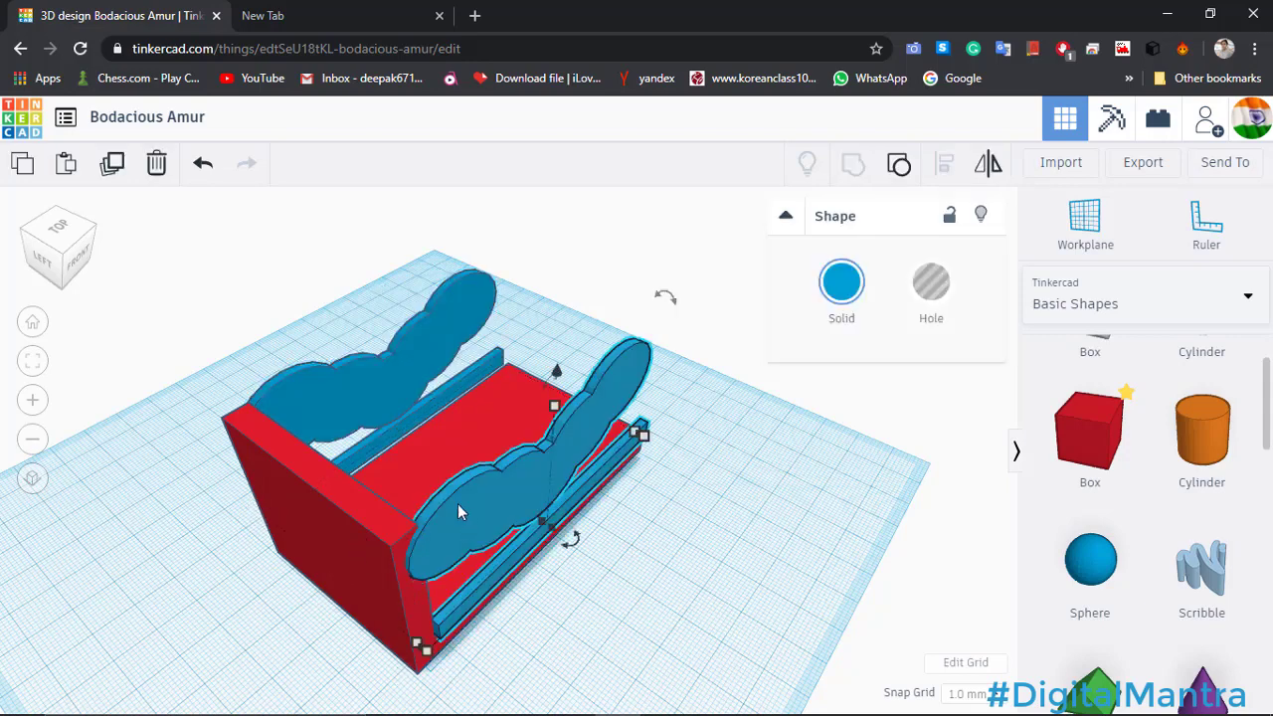
shift+click(354, 401)
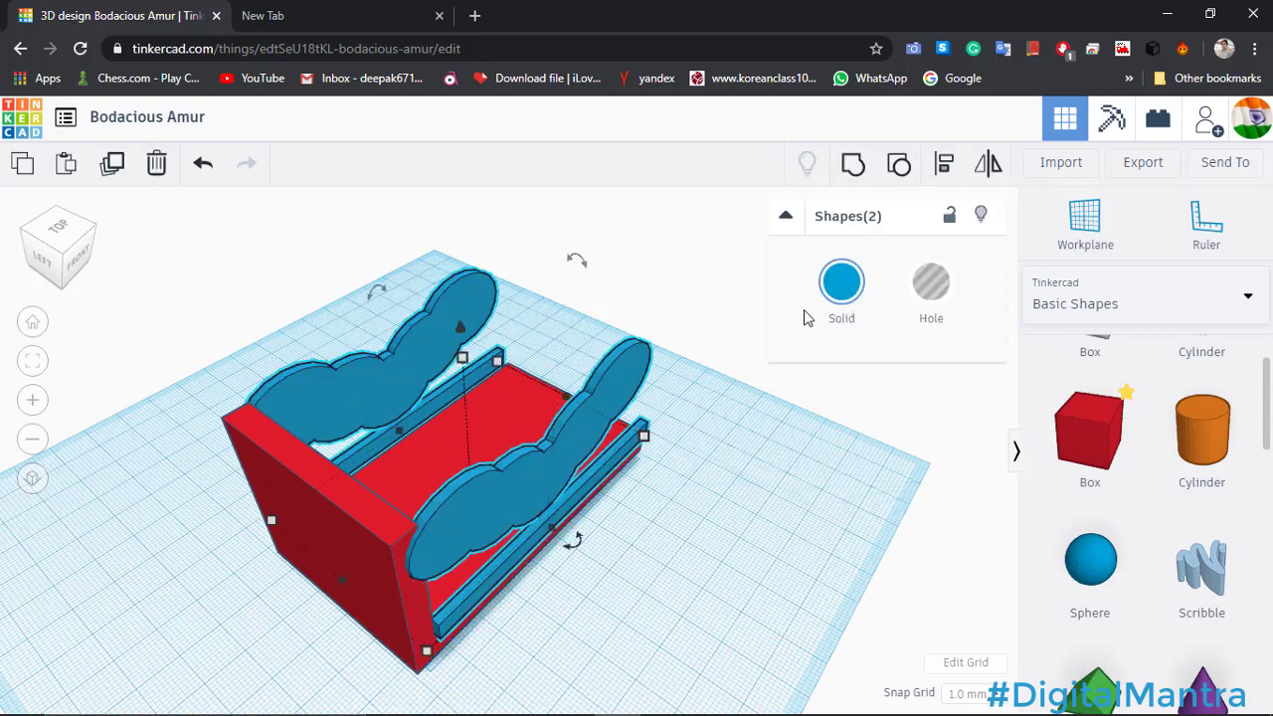
click(857, 175)
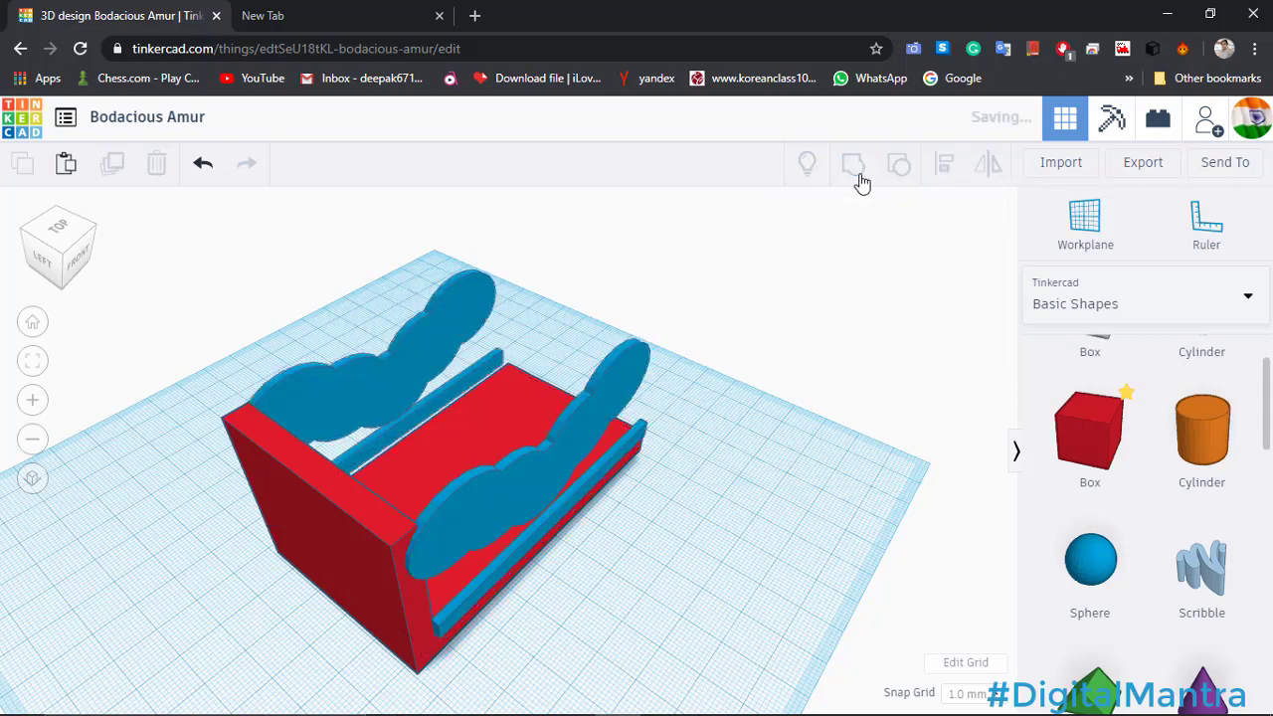
Select the blue group together with the red body and align them to a common centre across the base's width.
shift+click(332, 532)
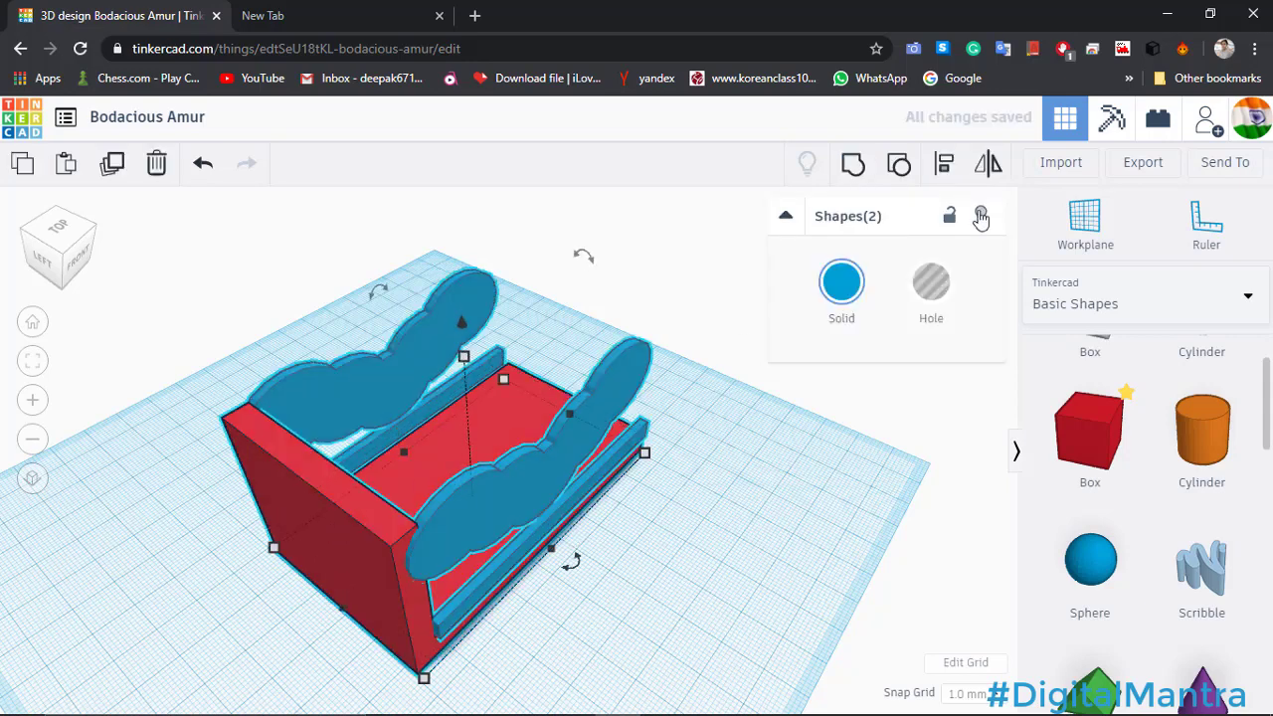
click(944, 164)
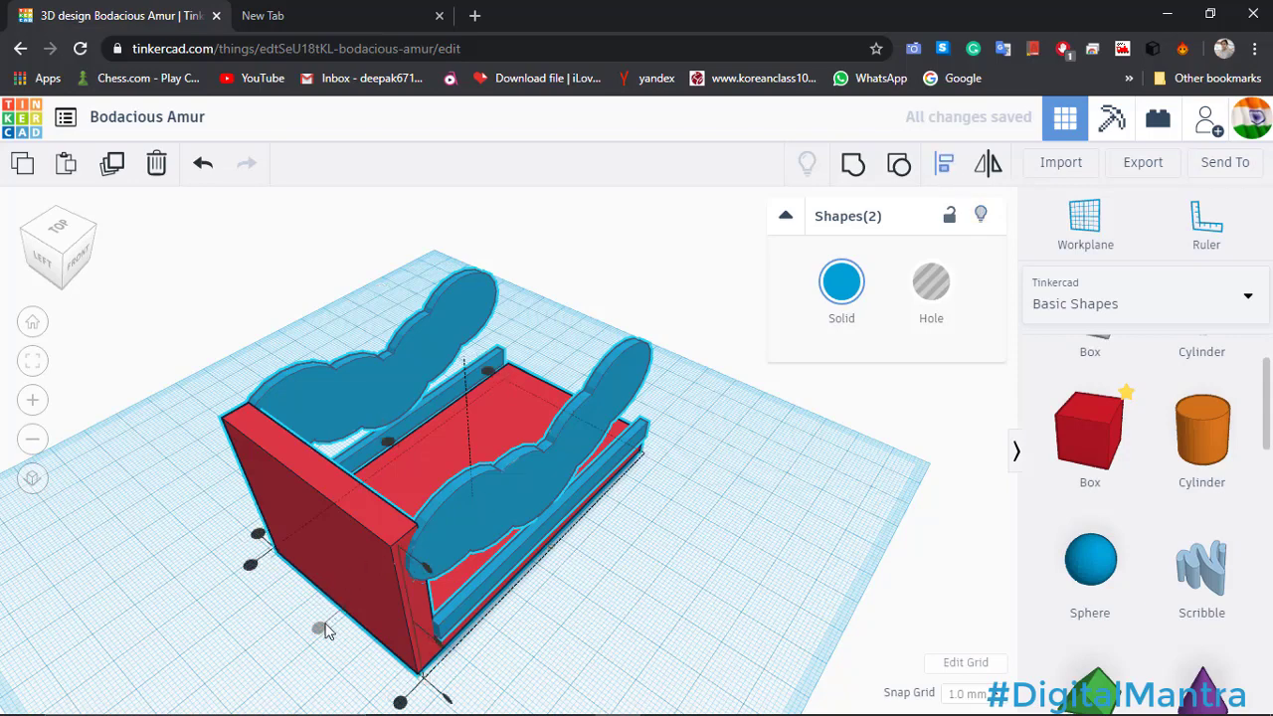
right_drag(309, 619, 484, 557)
right_drag(670, 584, 614, 514)
click(713, 476)
click(576, 388)
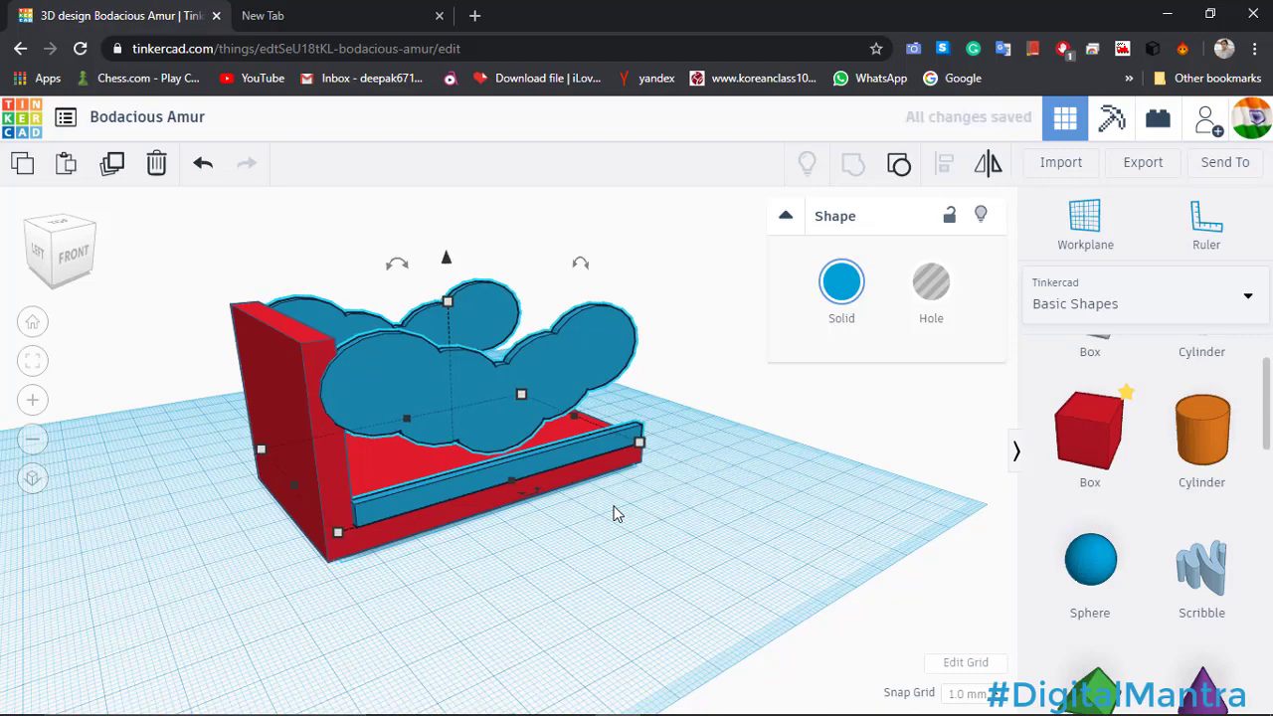
right_drag(596, 553, 562, 524)
click(591, 582)
Place a cylinder on the workplane beside the open end of the red base and set its length and width to 2 mm.
scroll(587, 577, down, 3)
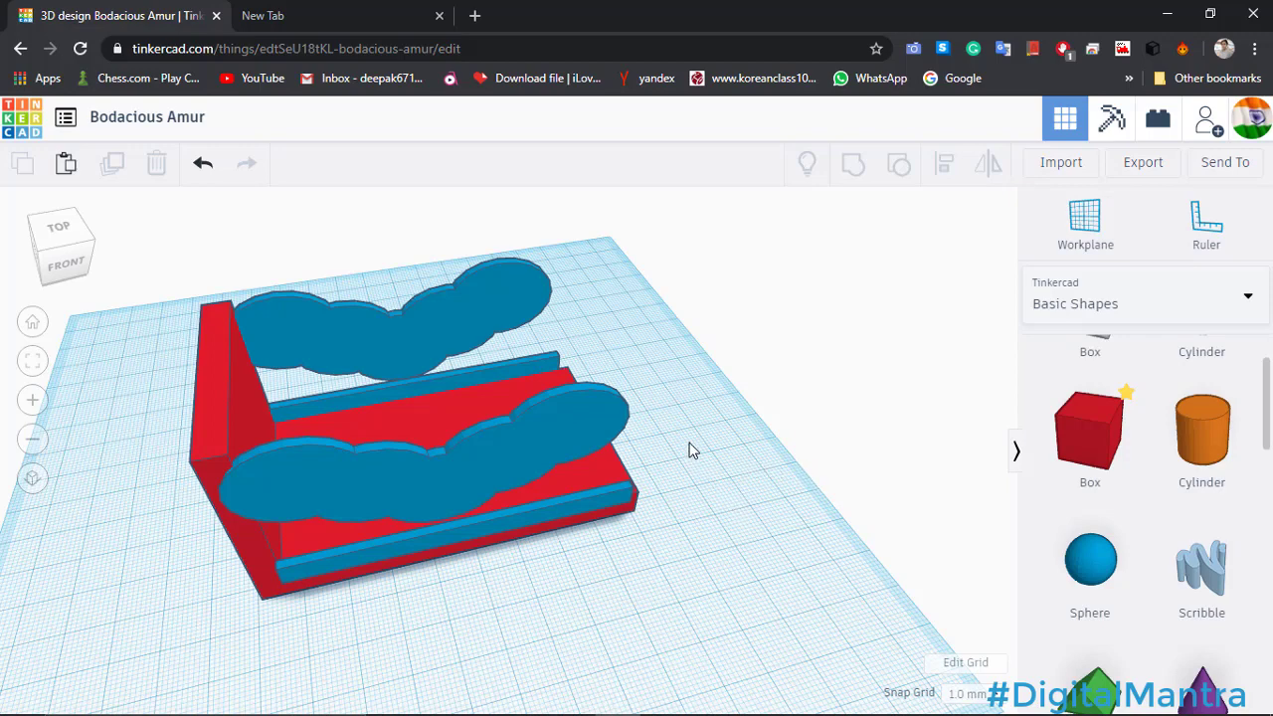
scroll(693, 449, down, 3)
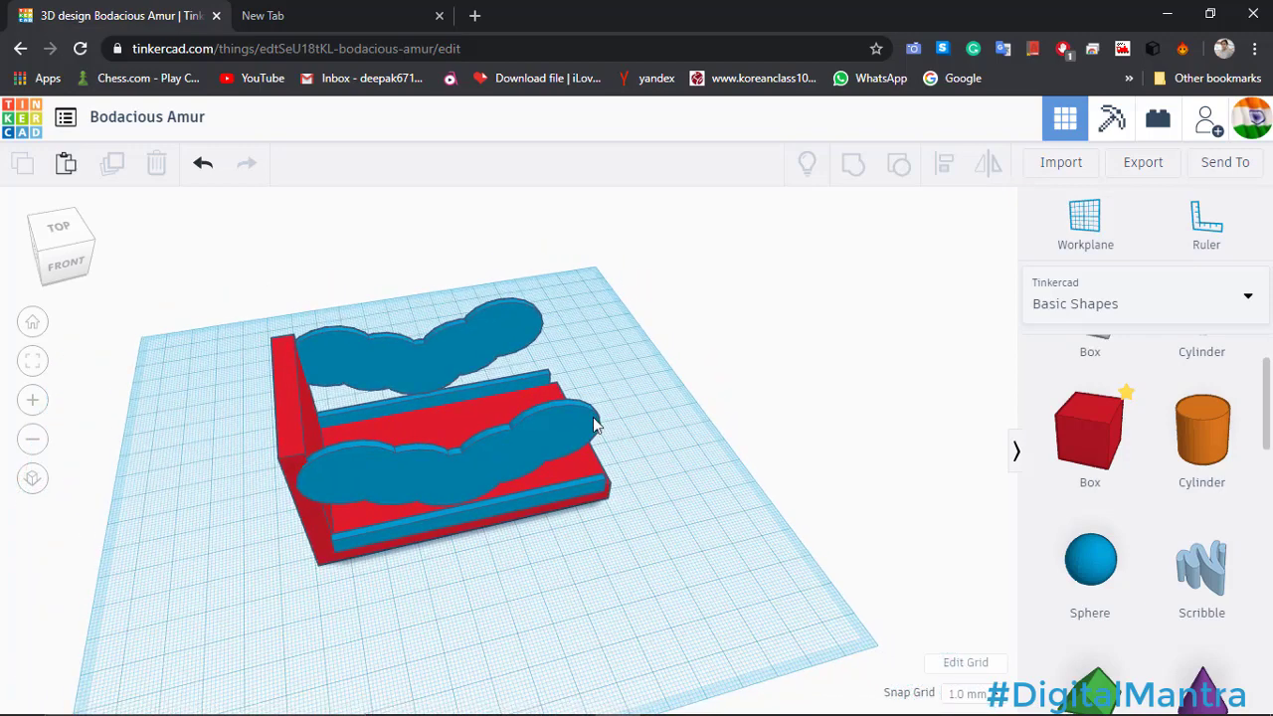
right_drag(593, 417, 449, 415)
drag(1186, 430, 588, 466)
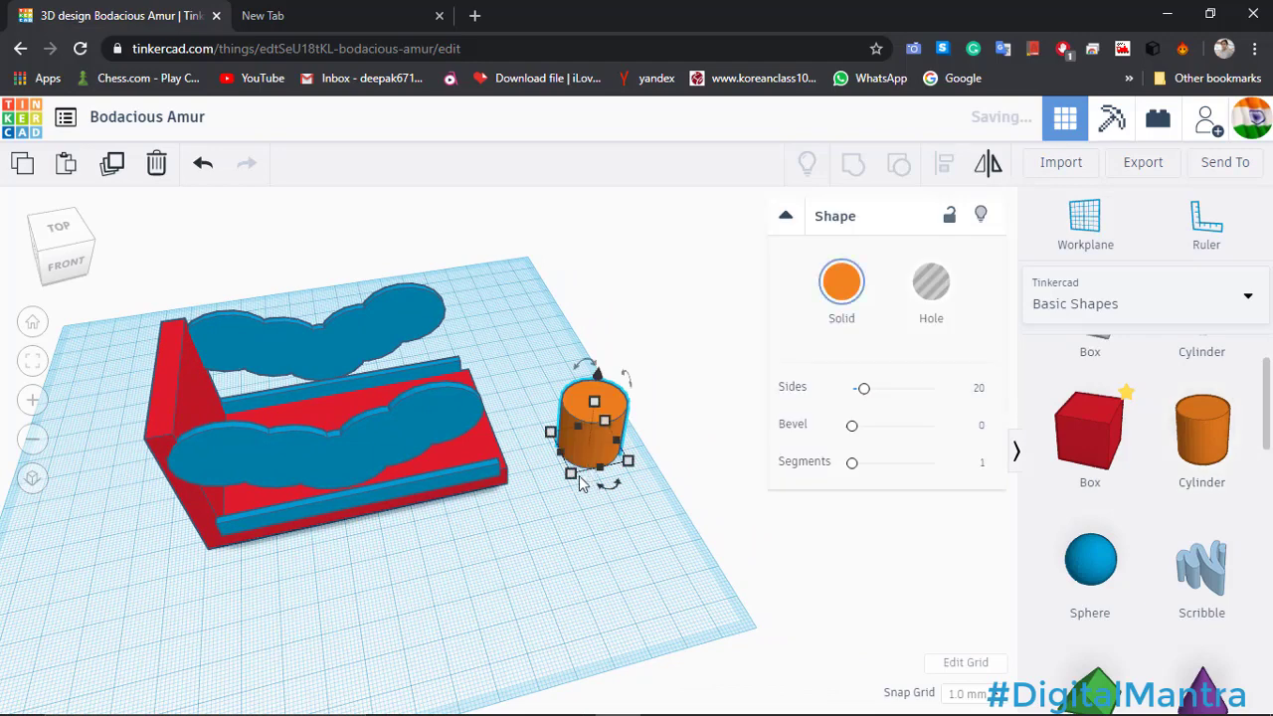
click(637, 535)
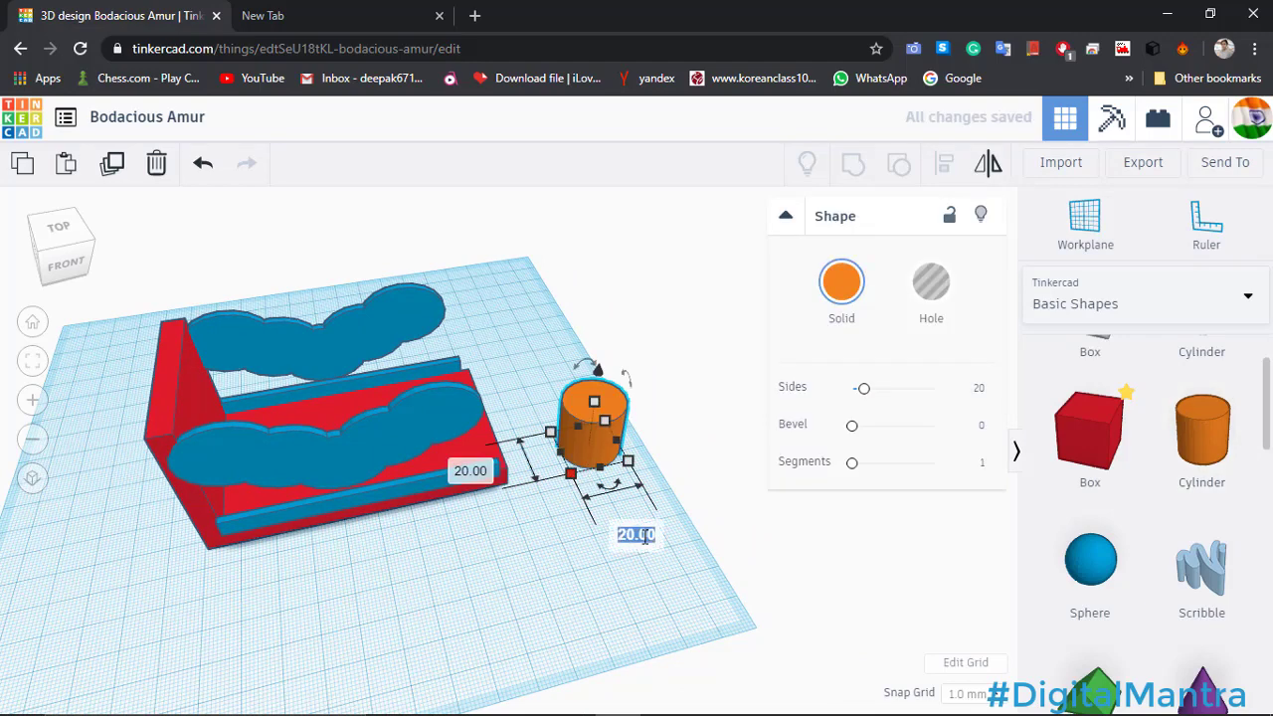
text(2)
key(Tab)
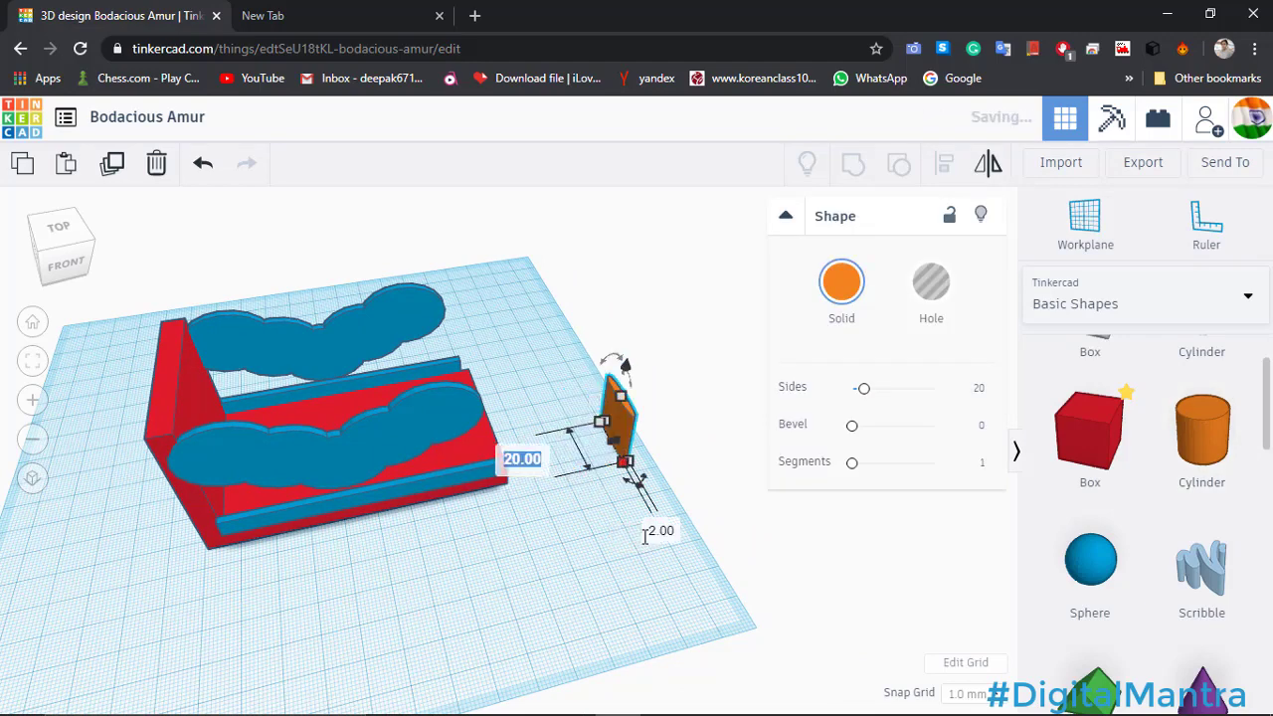
text(2)
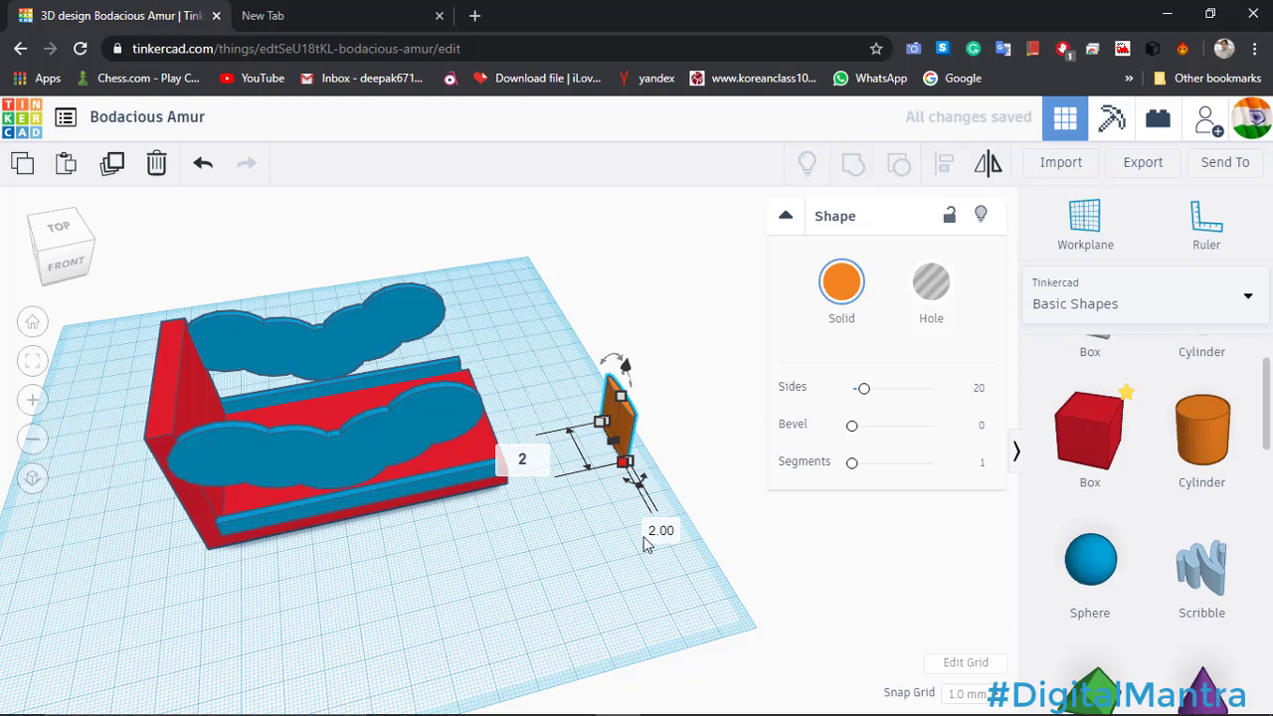
key(Return)
Set the height of the thin orange cylinder to 60 mm.
scroll(637, 414, up, 3)
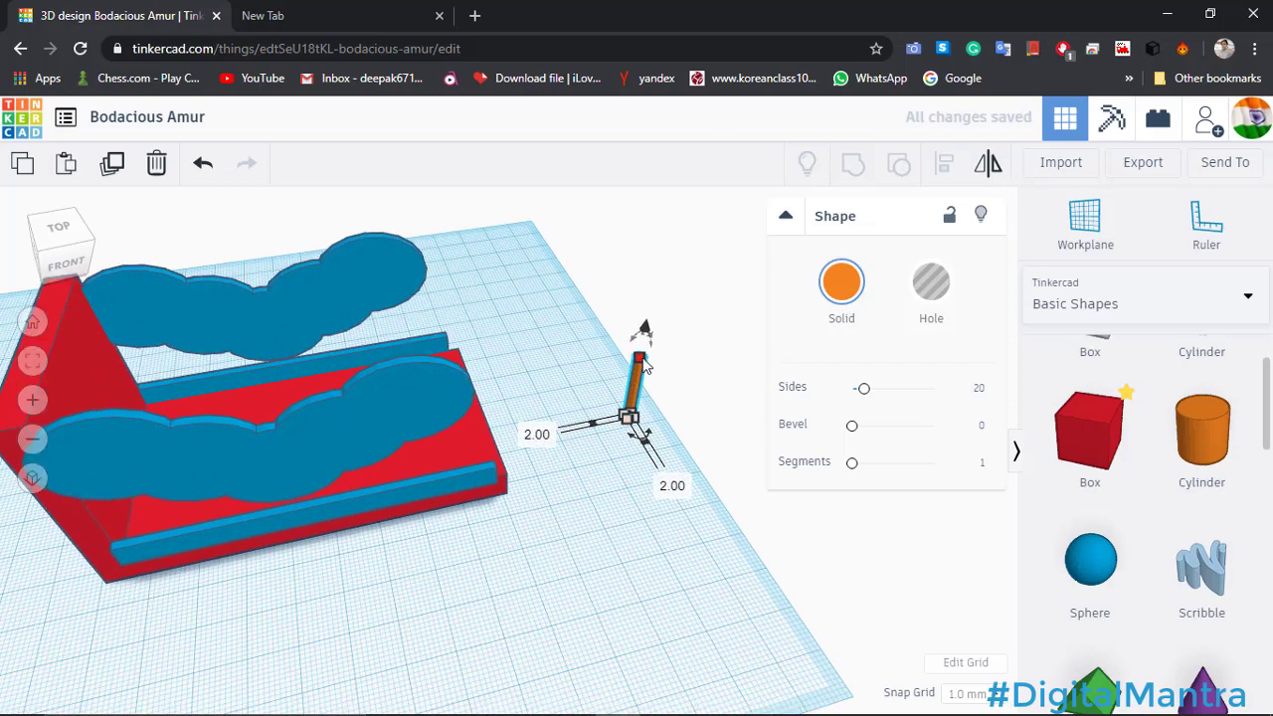
click(716, 387)
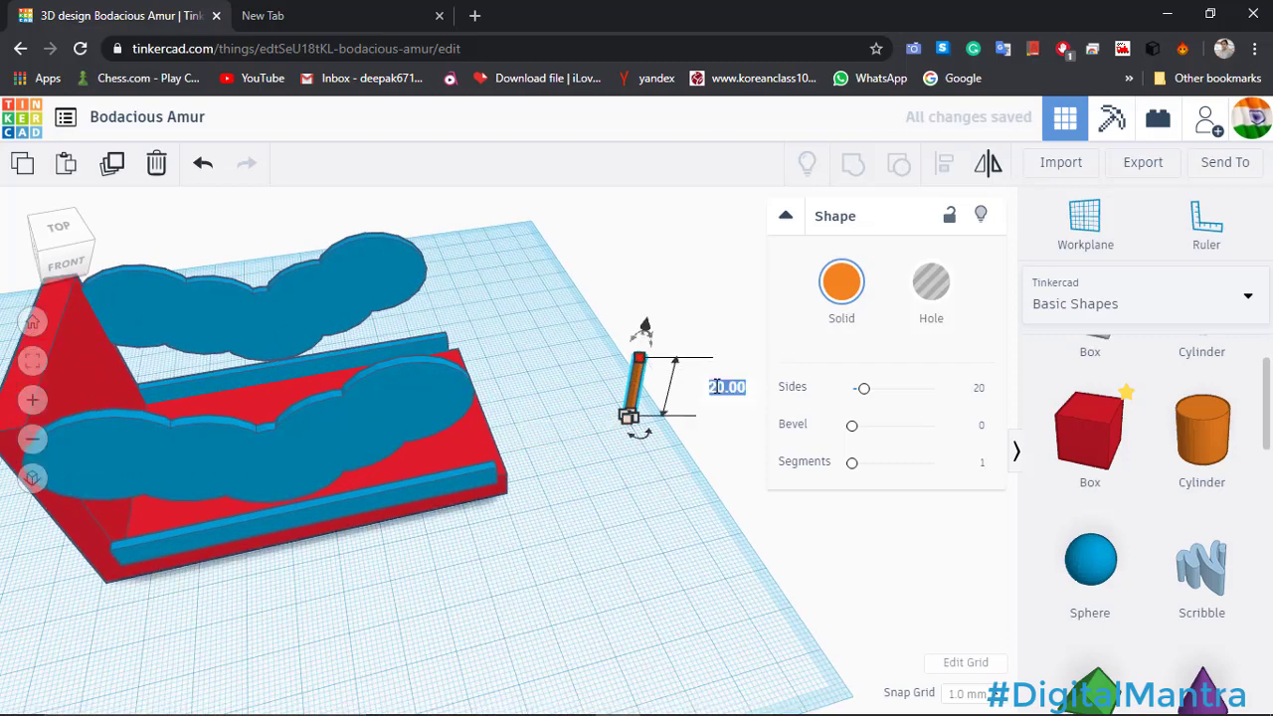
text(60)
key(Return)
scroll(714, 368, down, 3)
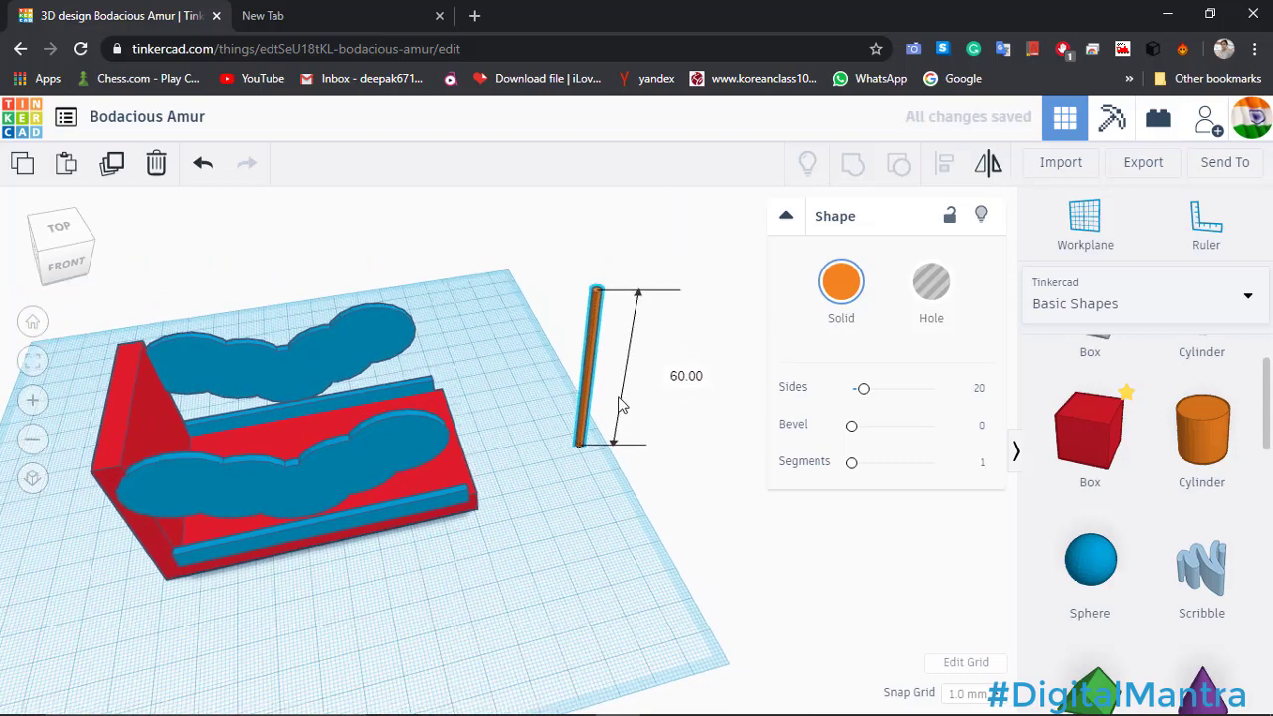
Add a half sphere from the basic shapes near the thin cylinder and colour it red.
scroll(1207, 492, down, 2)
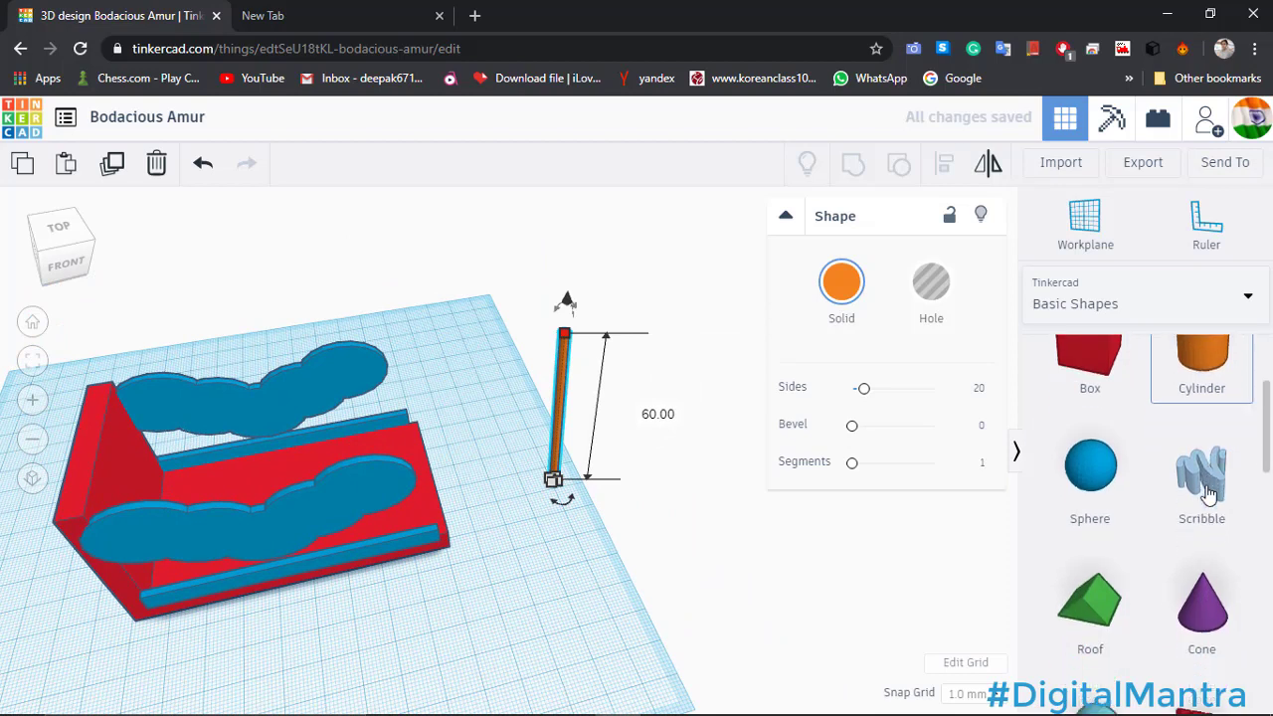
scroll(1206, 492, down, 3)
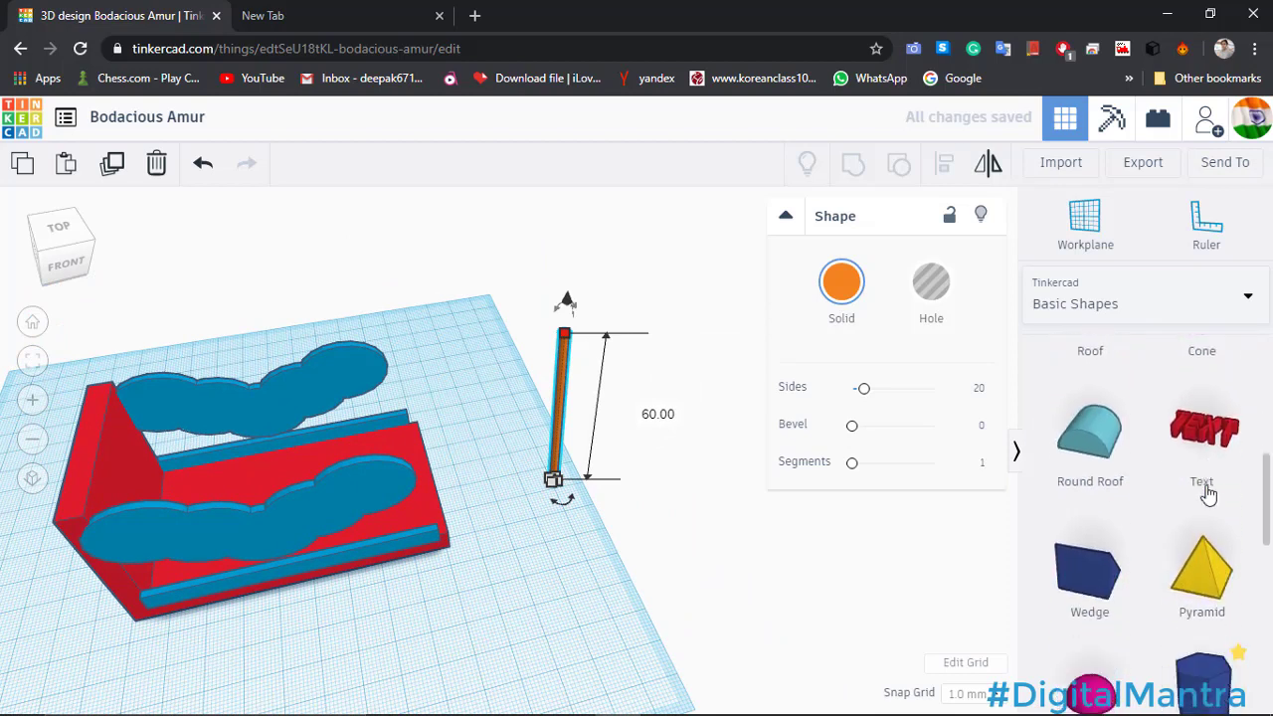
scroll(1207, 492, down, 3)
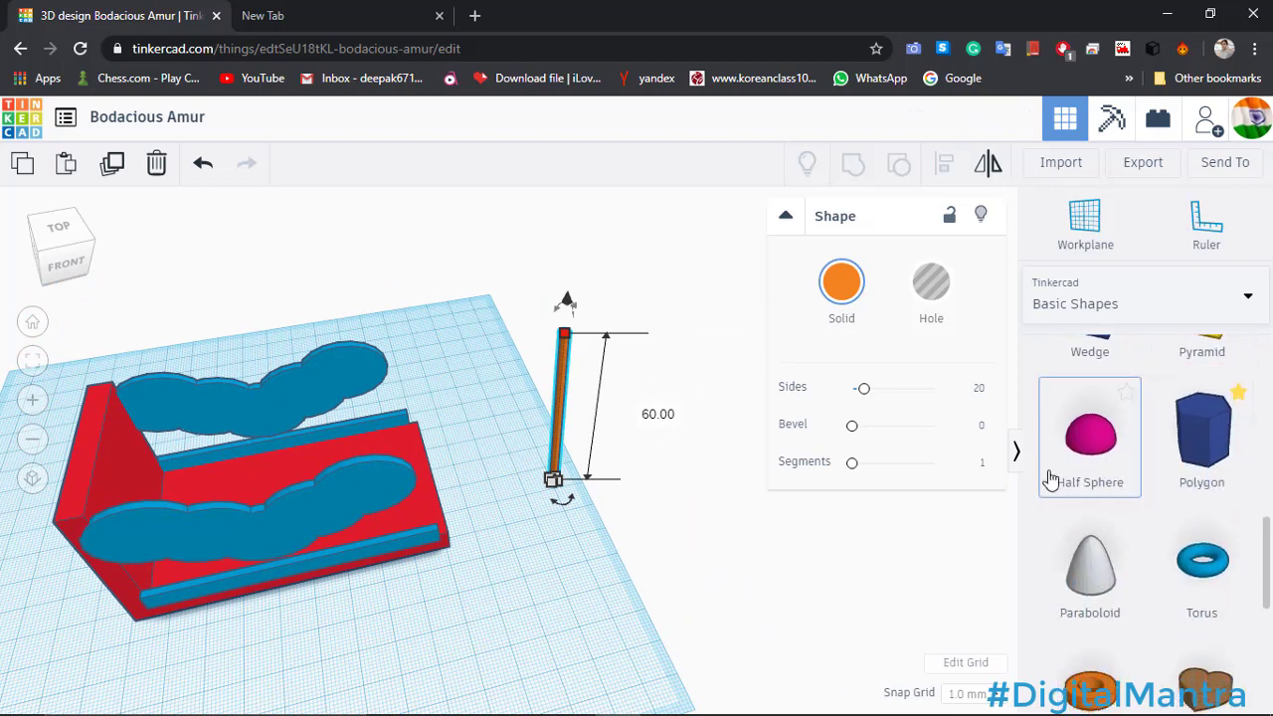
drag(1051, 479, 638, 572)
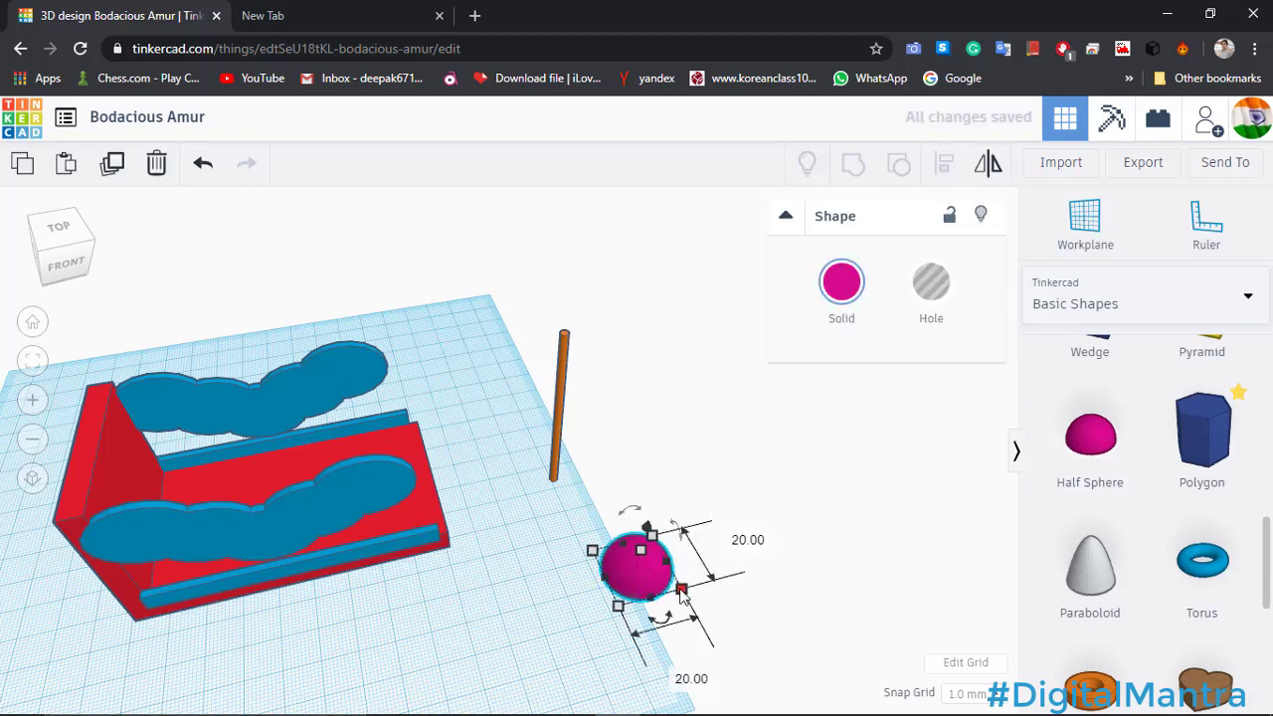
click(839, 284)
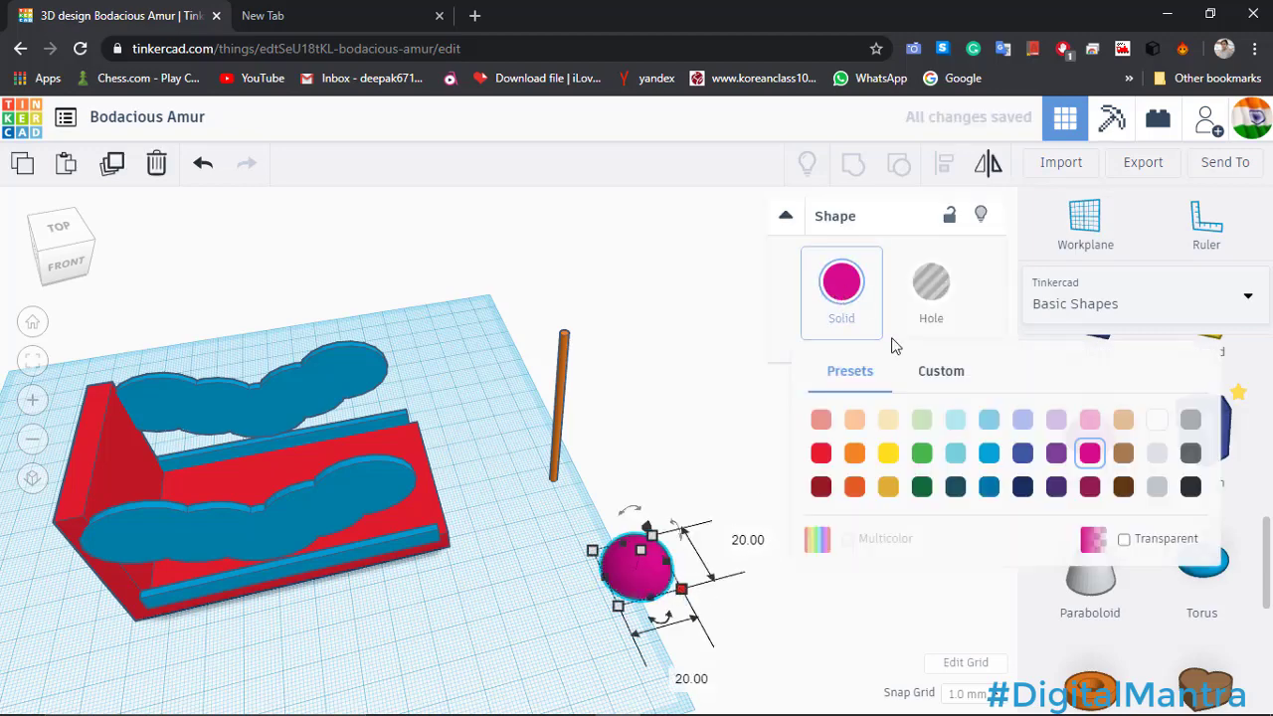
click(821, 455)
click(736, 608)
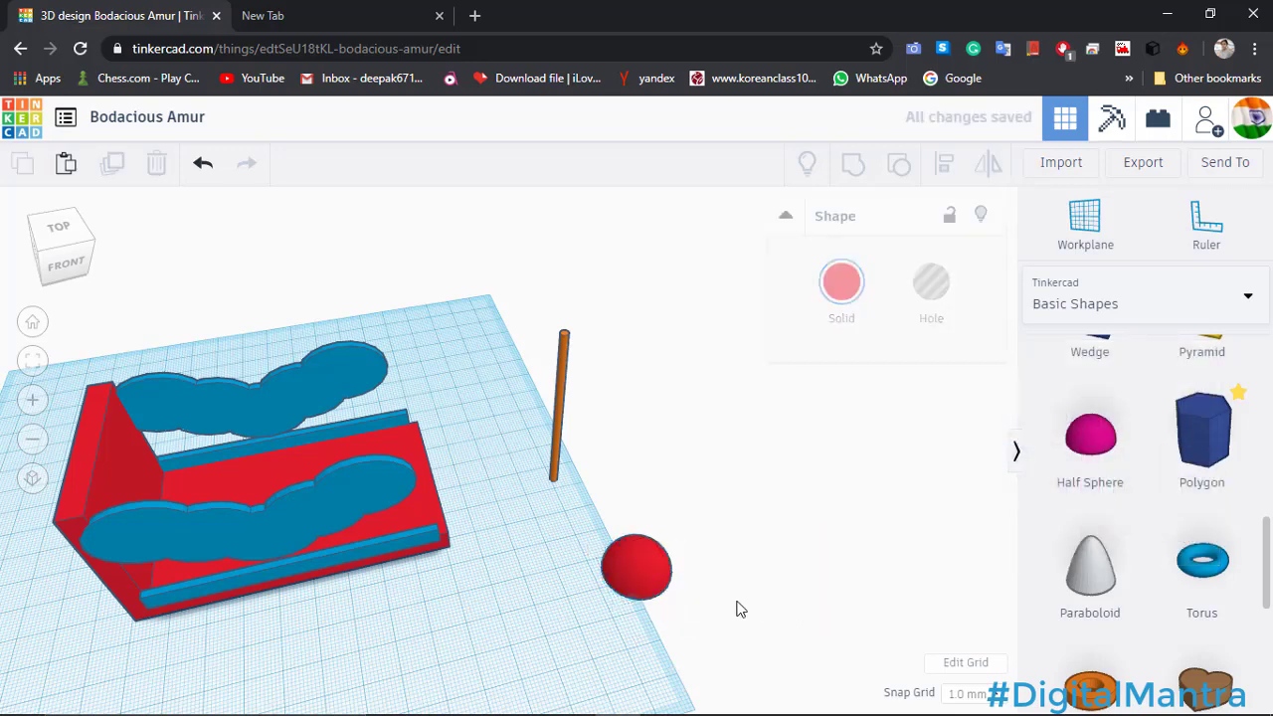
Select the red half sphere and raise it above the workplane.
click(630, 574)
right_drag(722, 599, 728, 511)
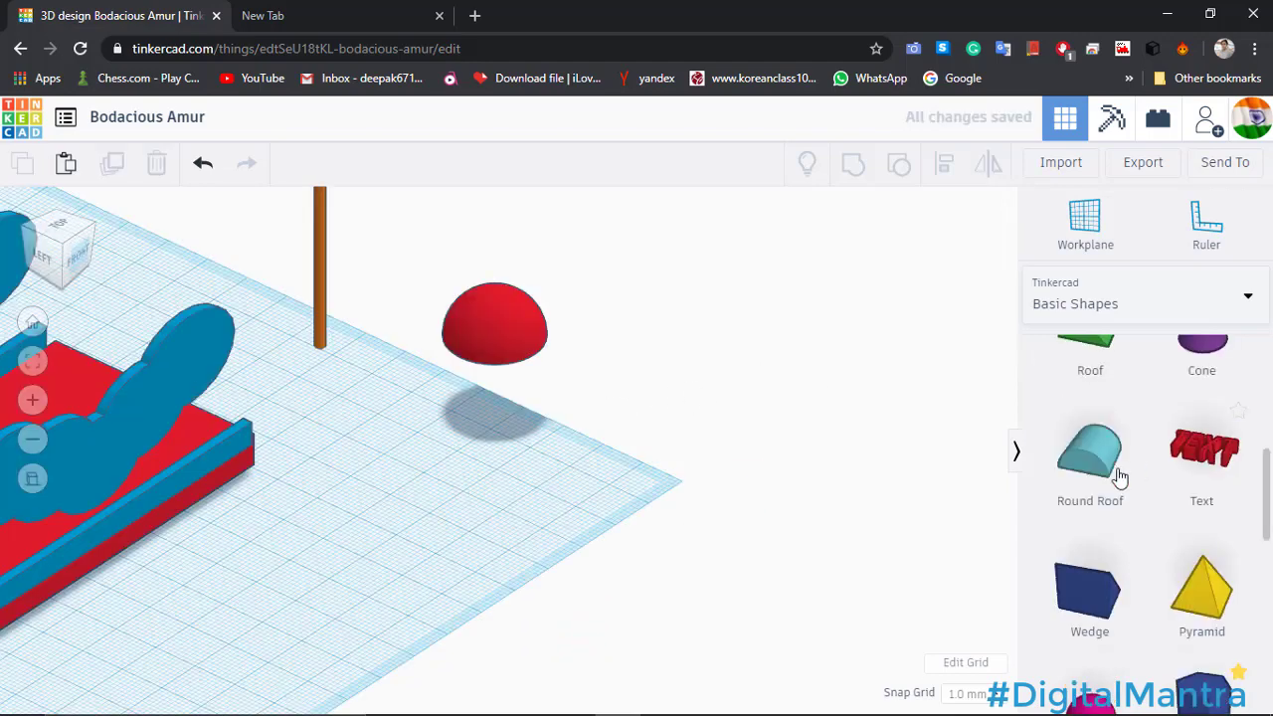
Place an orange cylinder on the workplane beside the red half sphere and scale it down proportionally to a tiny peg.
scroll(1119, 477, up, 5)
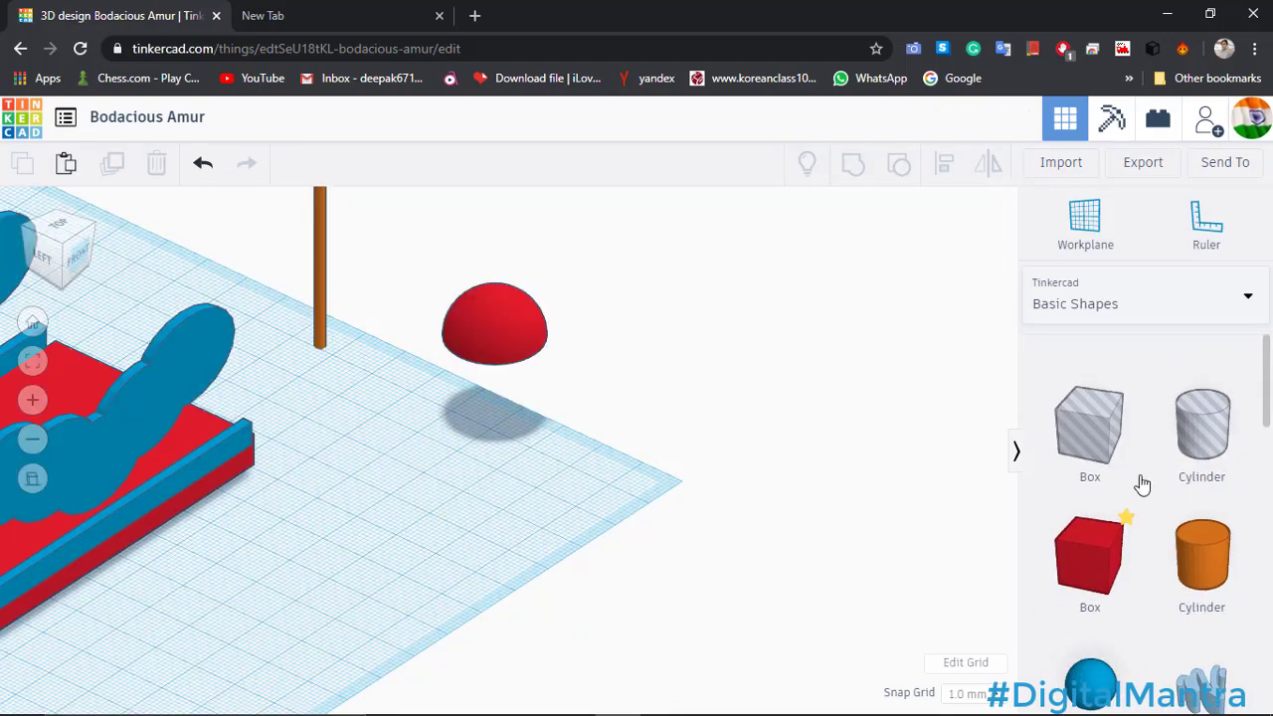
drag(1192, 567, 525, 470)
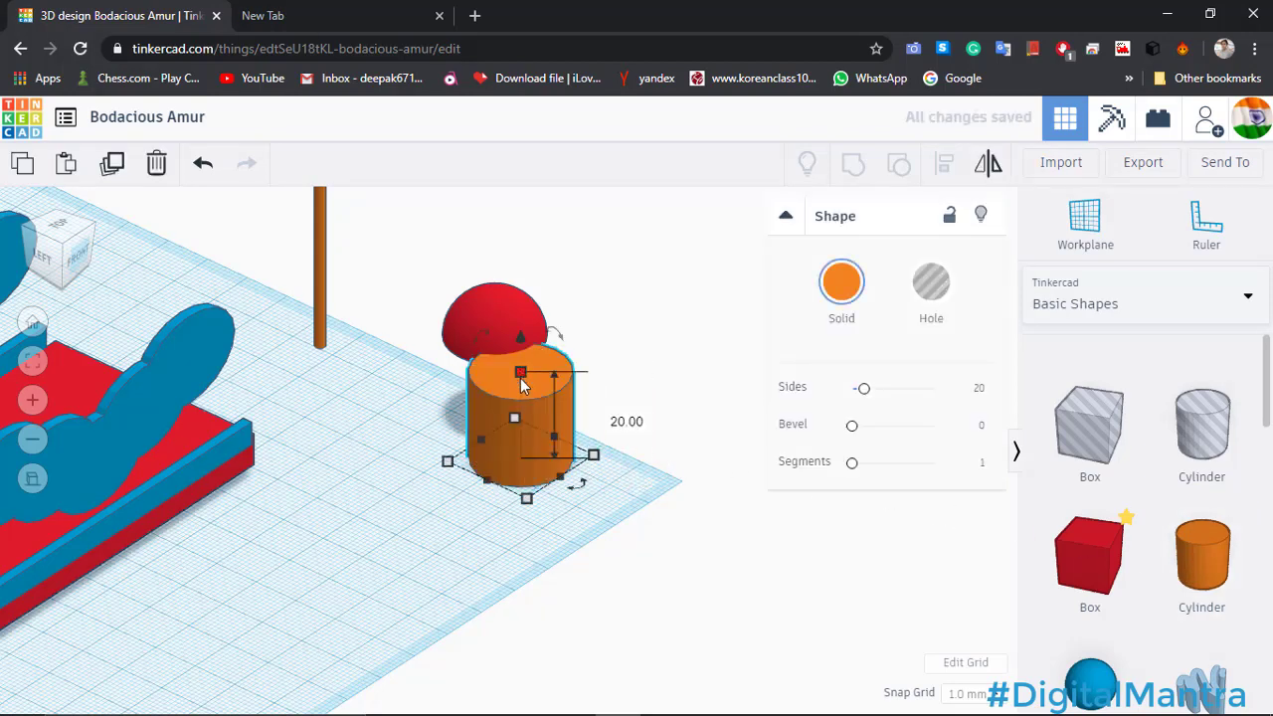
drag(521, 380, 529, 445)
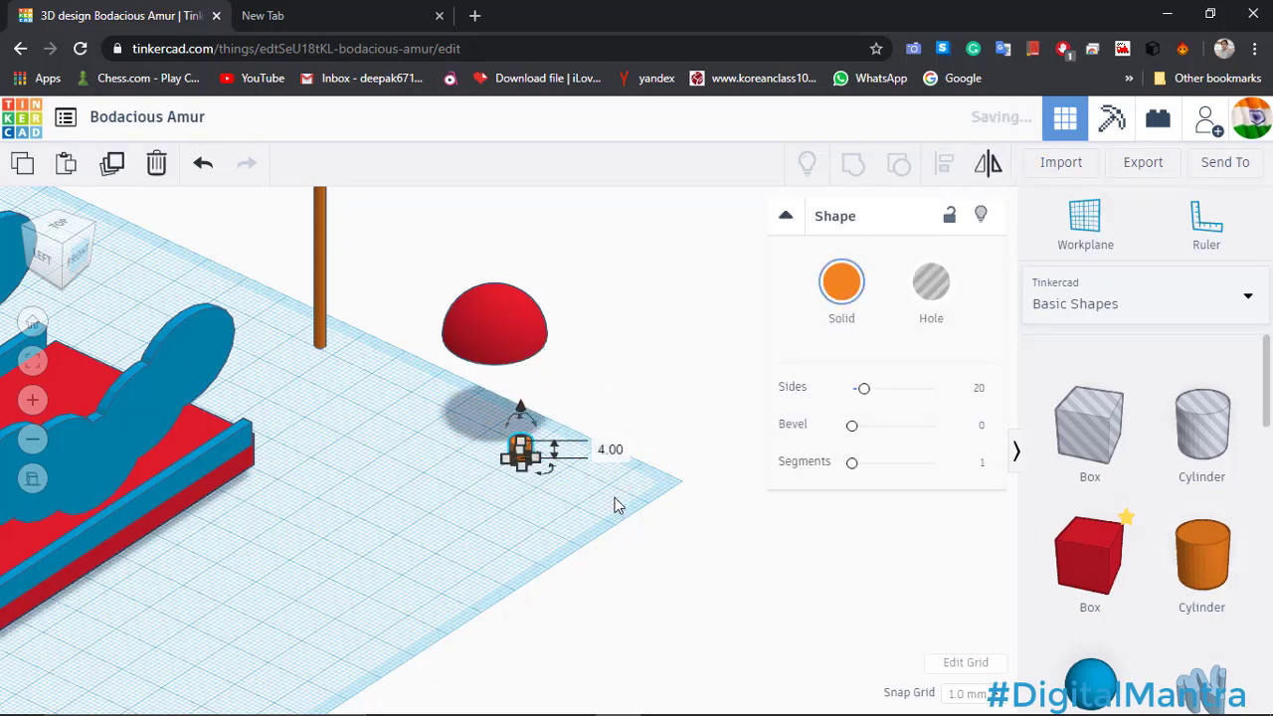
right_drag(616, 492, 617, 467)
scroll(560, 401, up, 5)
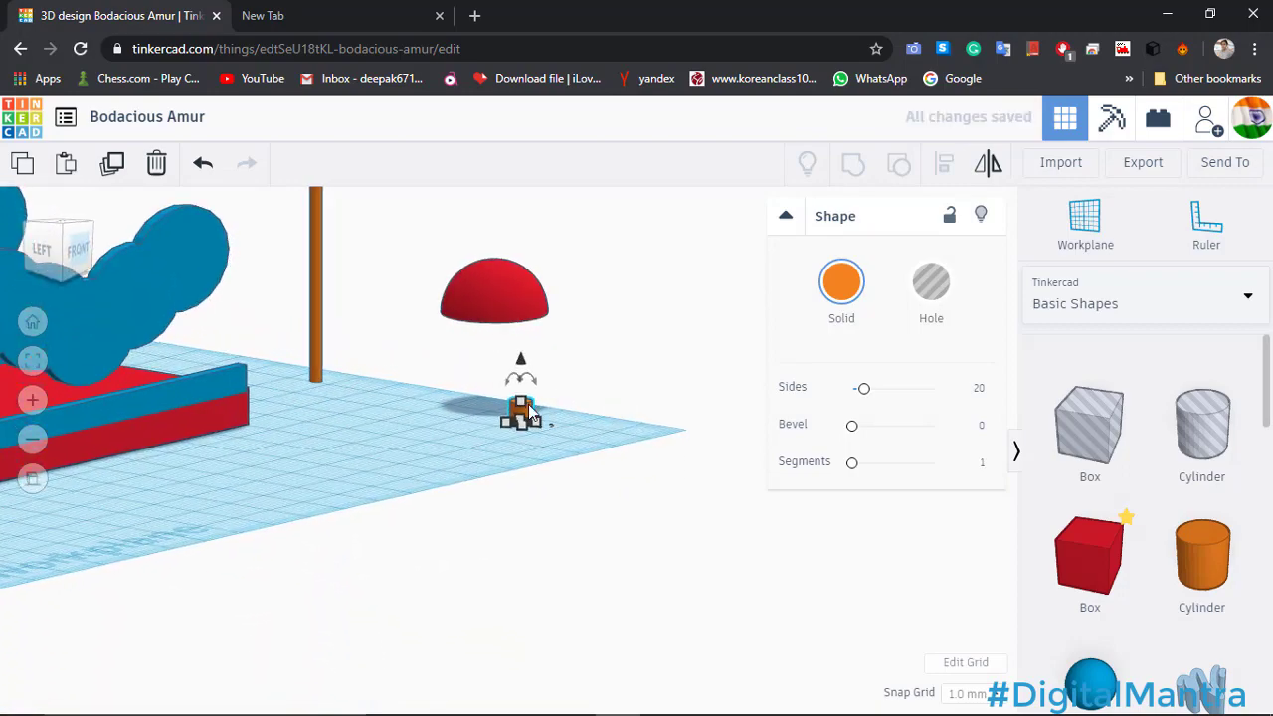
middle_drag(535, 407, 544, 560)
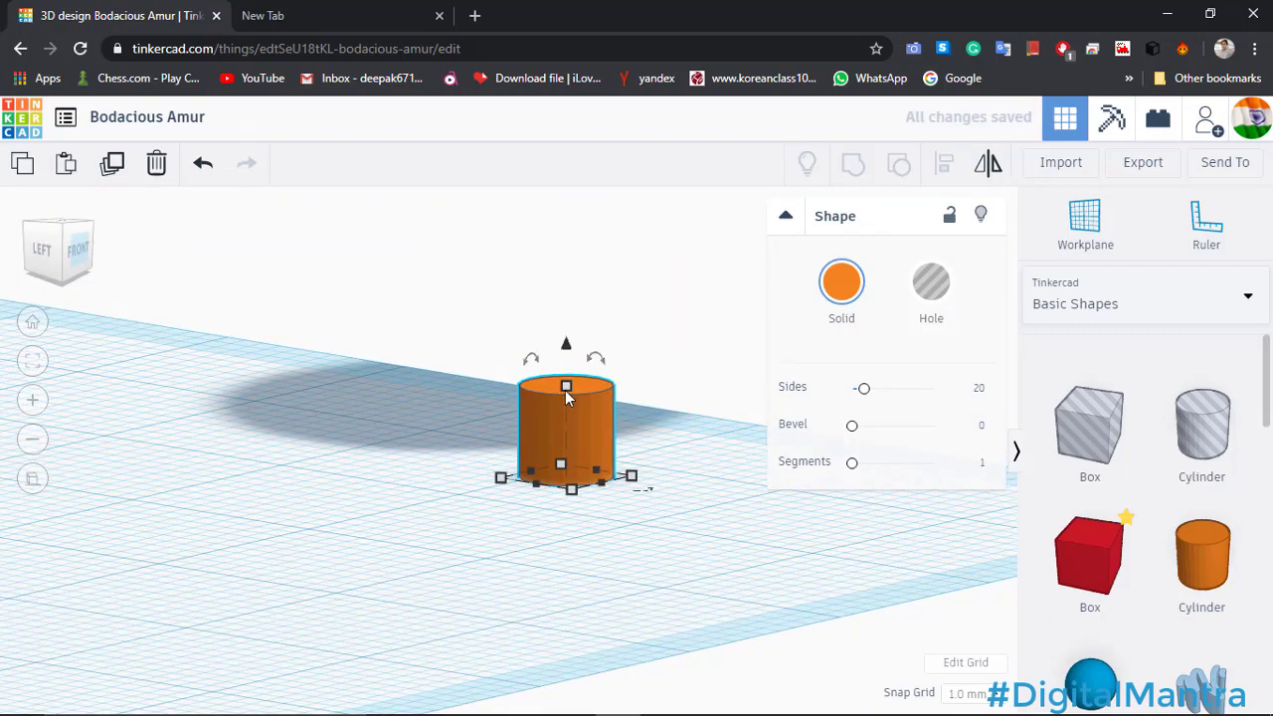
shift+drag(566, 391, 568, 449)
click(600, 457)
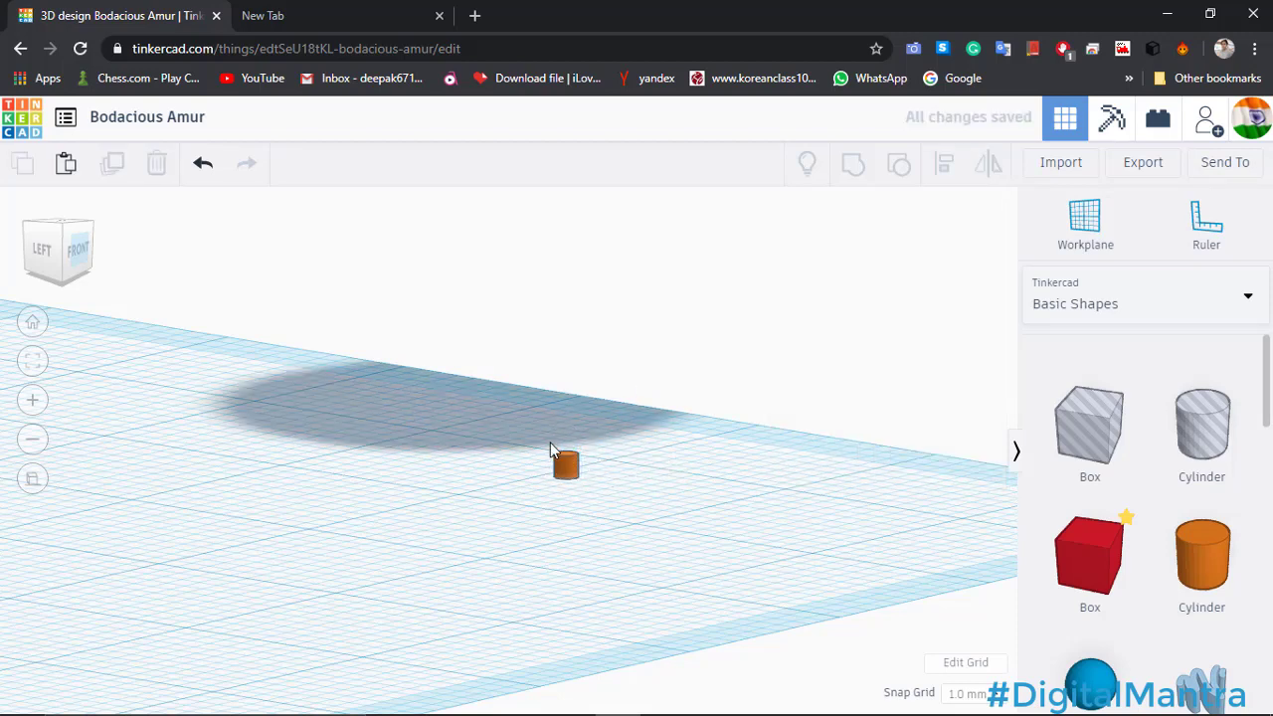
Align the tiny cylinder with the red half sphere at the base height and centre it on one horizontal axis.
click(565, 465)
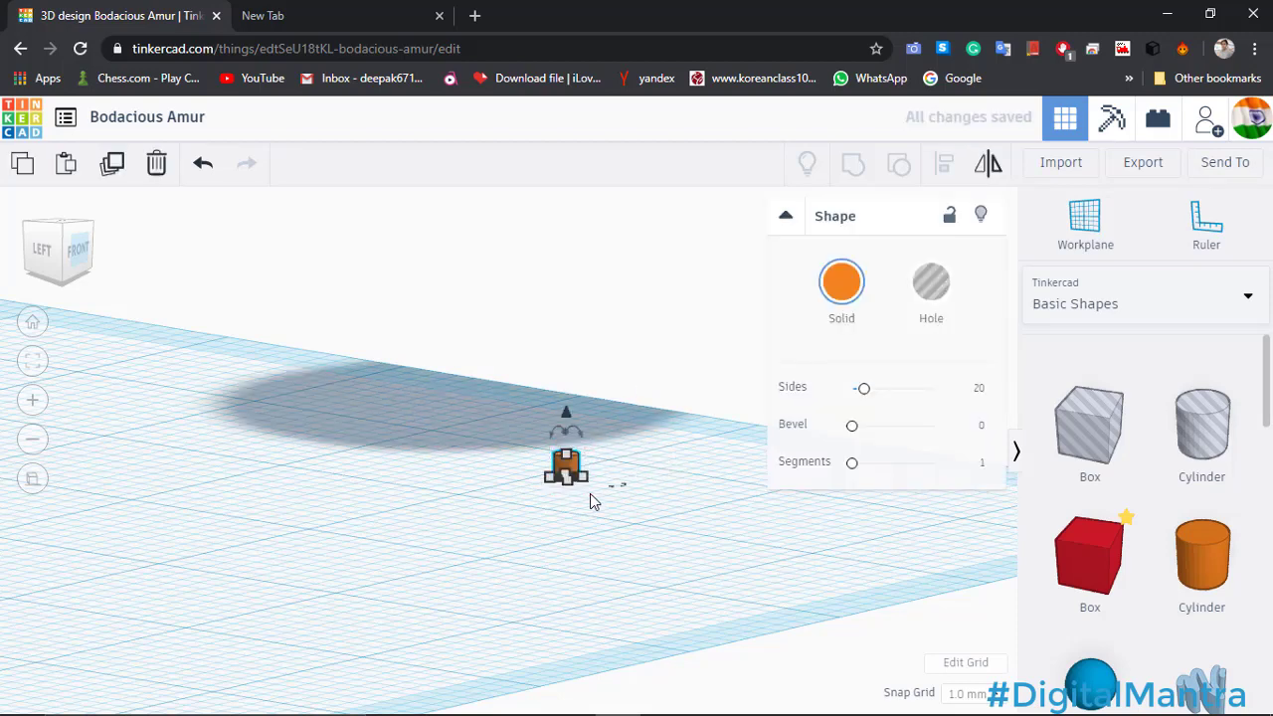
scroll(597, 375, down, 5)
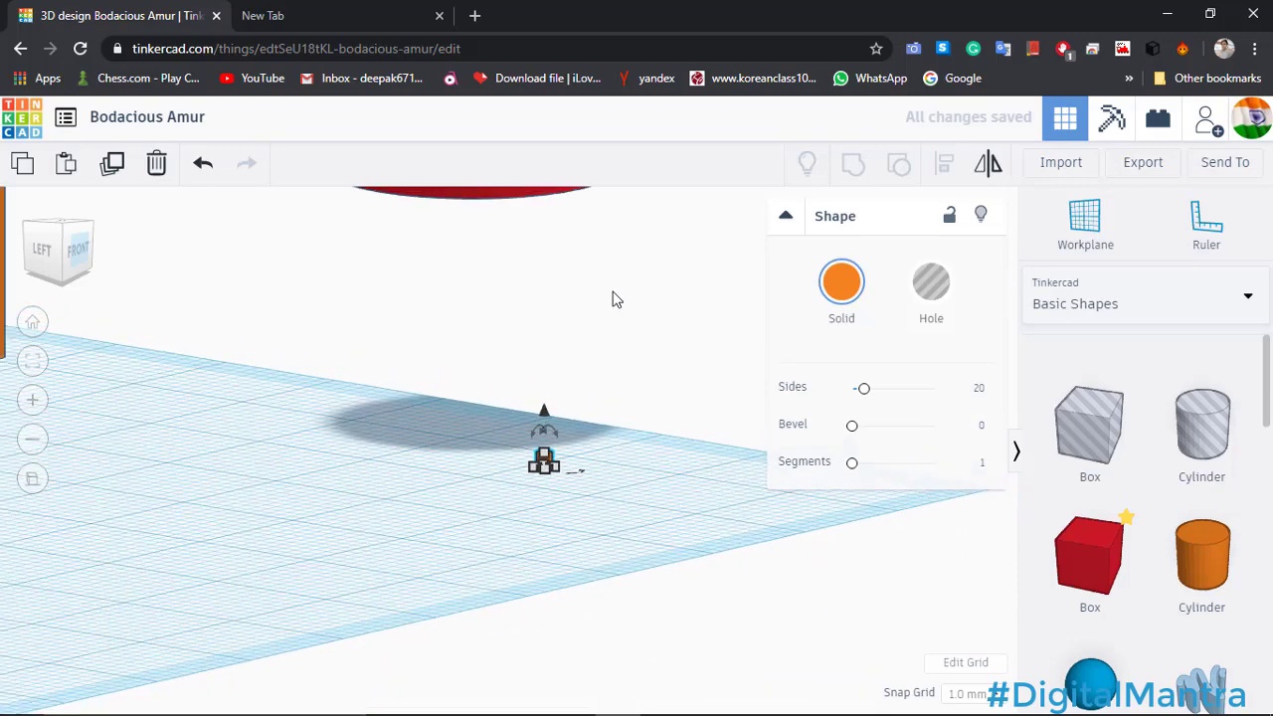
shift+click(533, 267)
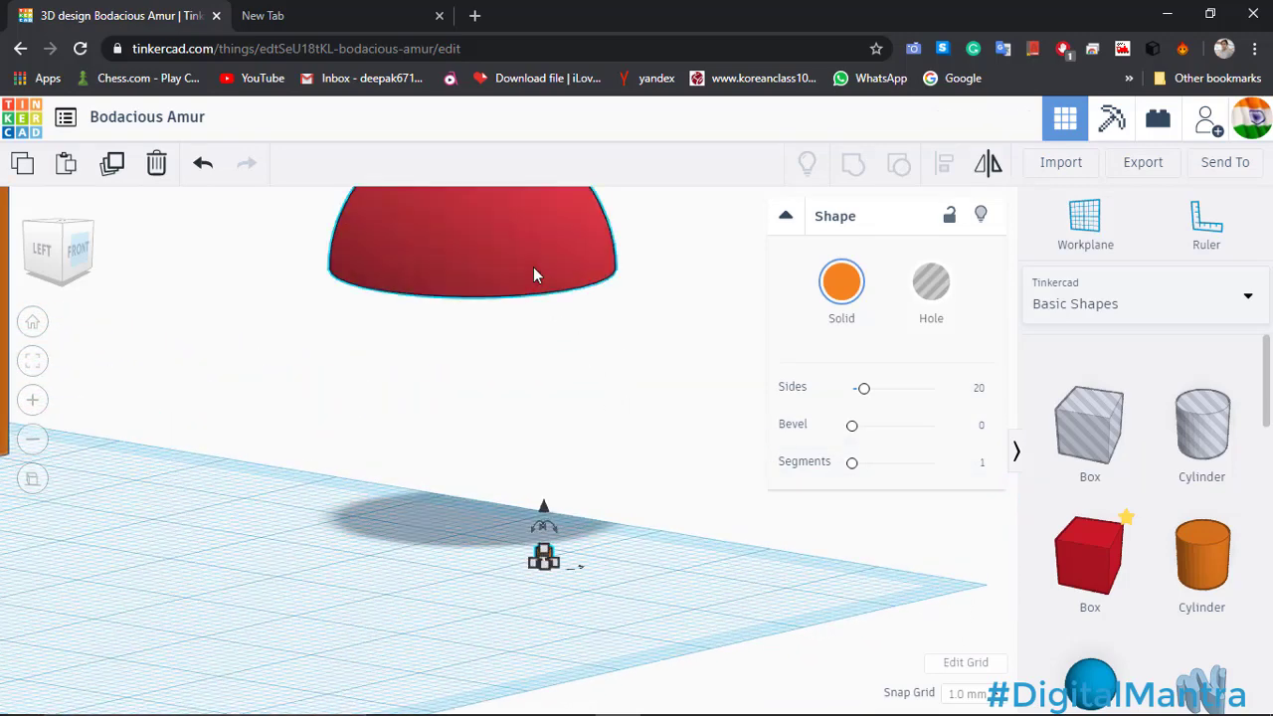
click(943, 166)
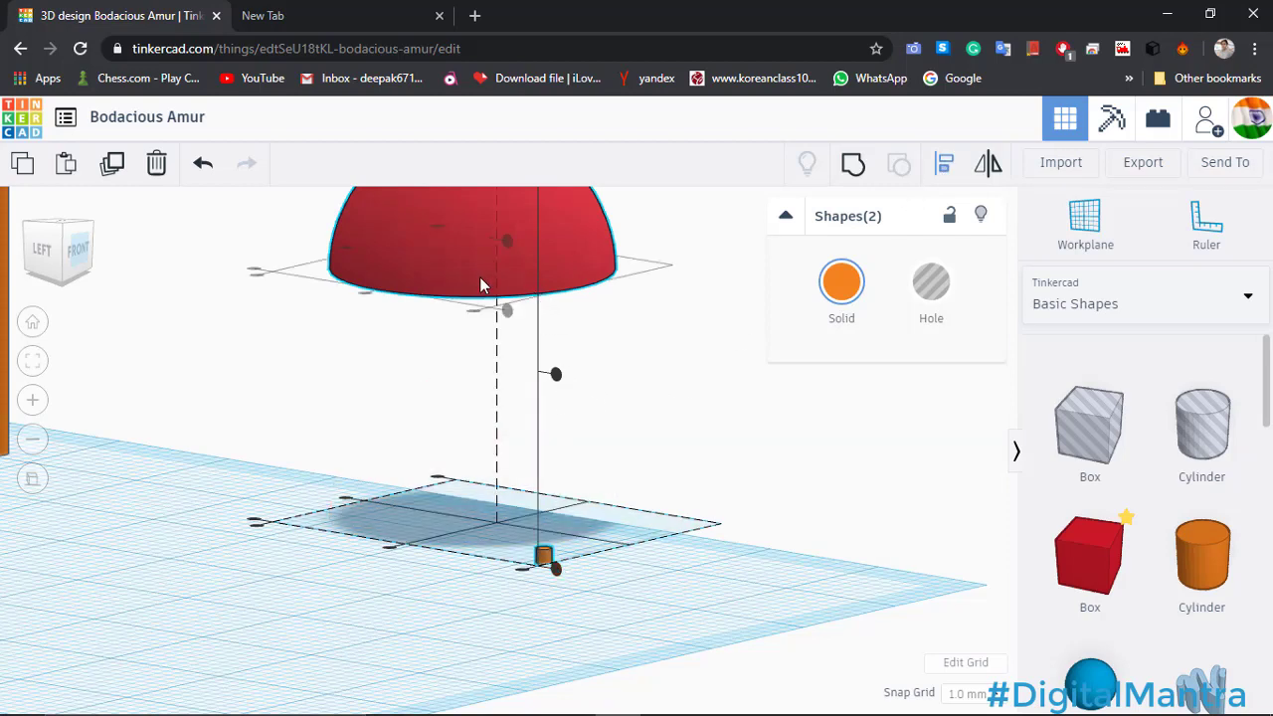
click(508, 311)
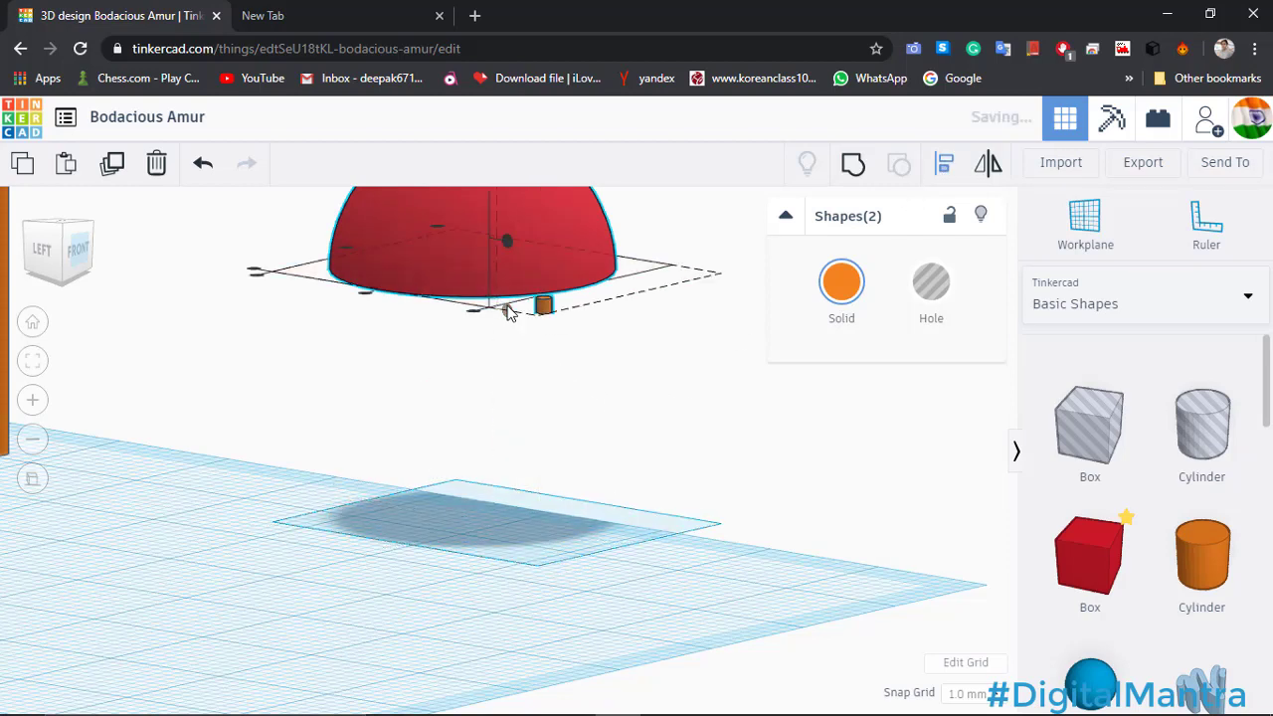
right_drag(402, 324, 342, 304)
click(333, 299)
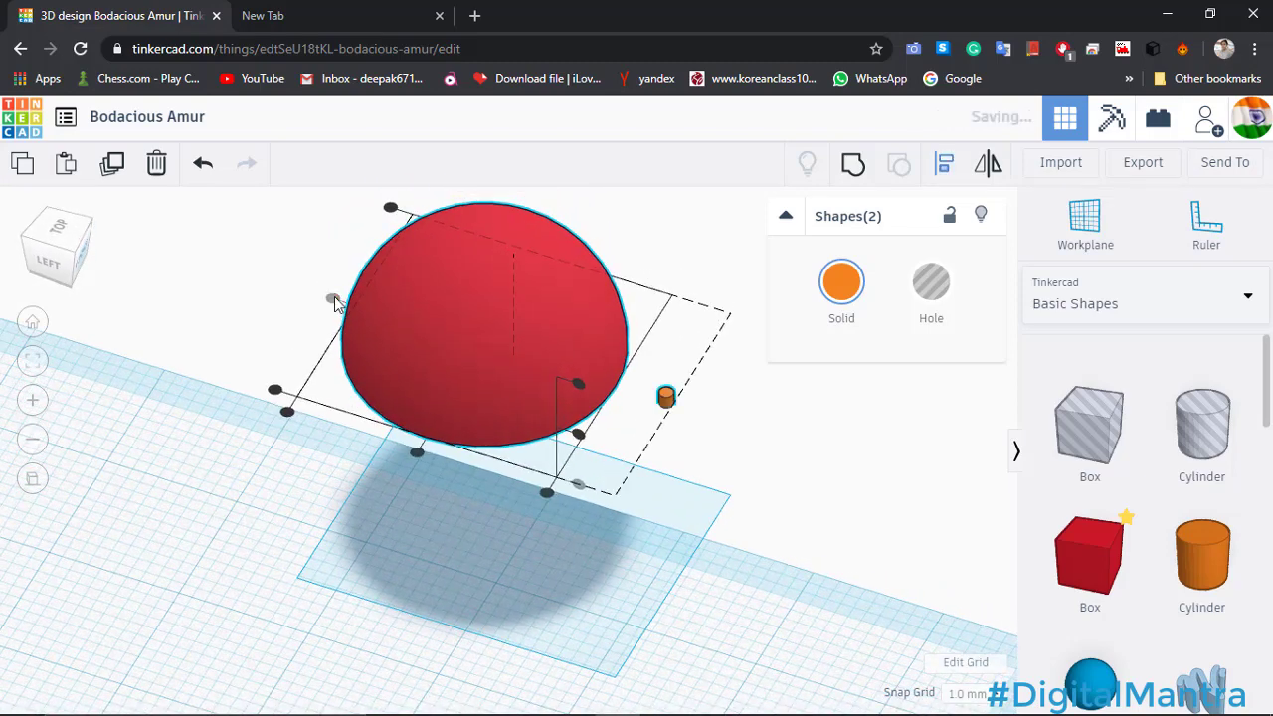
click(758, 468)
click(759, 443)
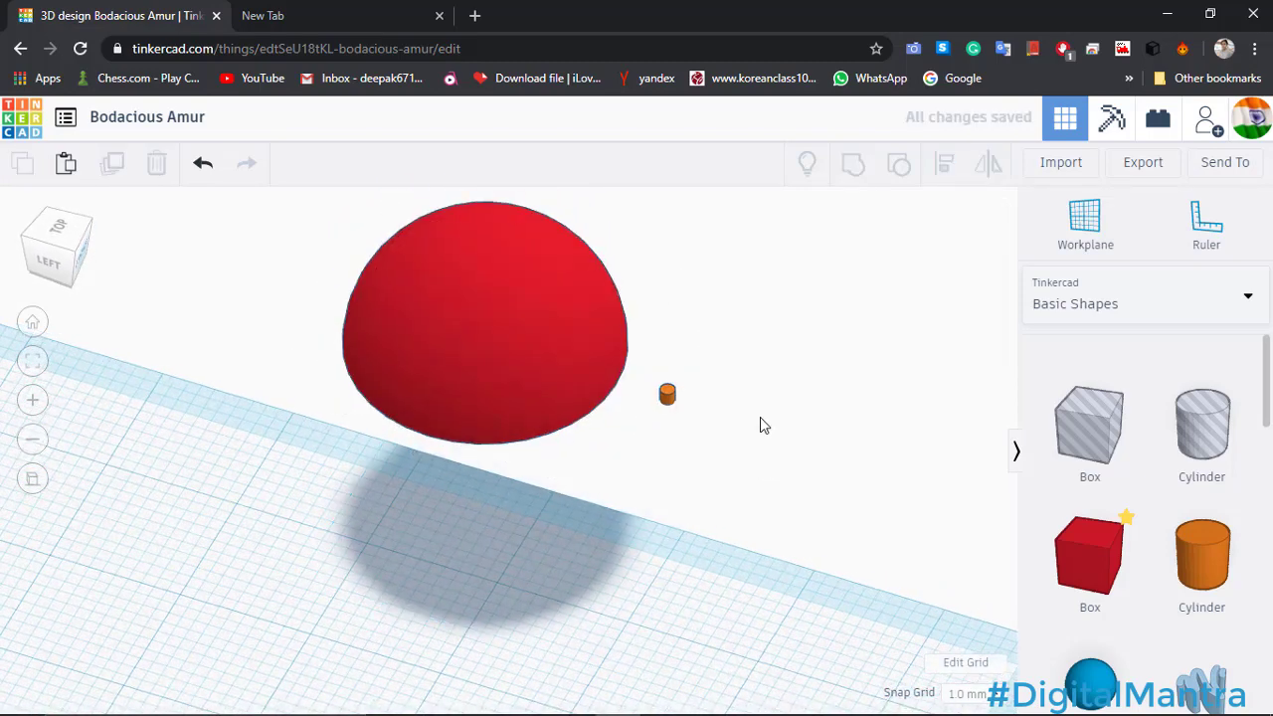
Lower the tiny cylinder until its top meets the flat base of the red half sphere.
right_drag(762, 427, 683, 296)
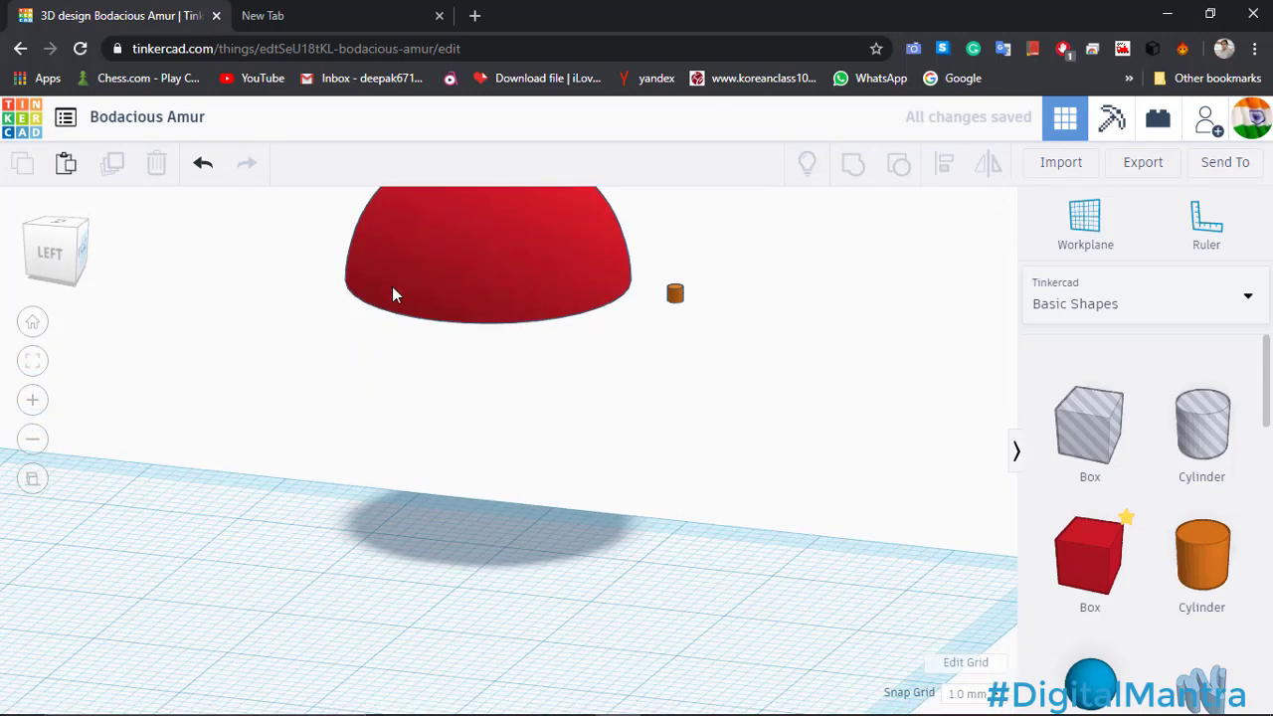
click(54, 262)
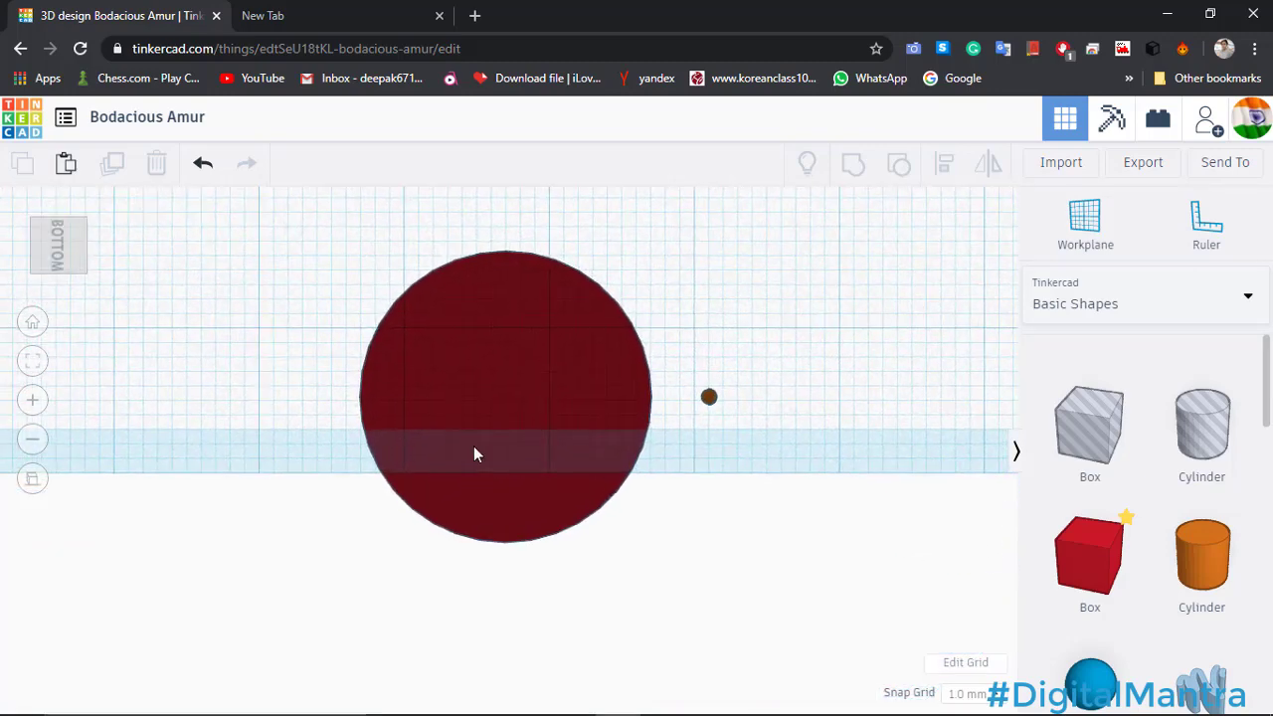
scroll(473, 448, up, 2)
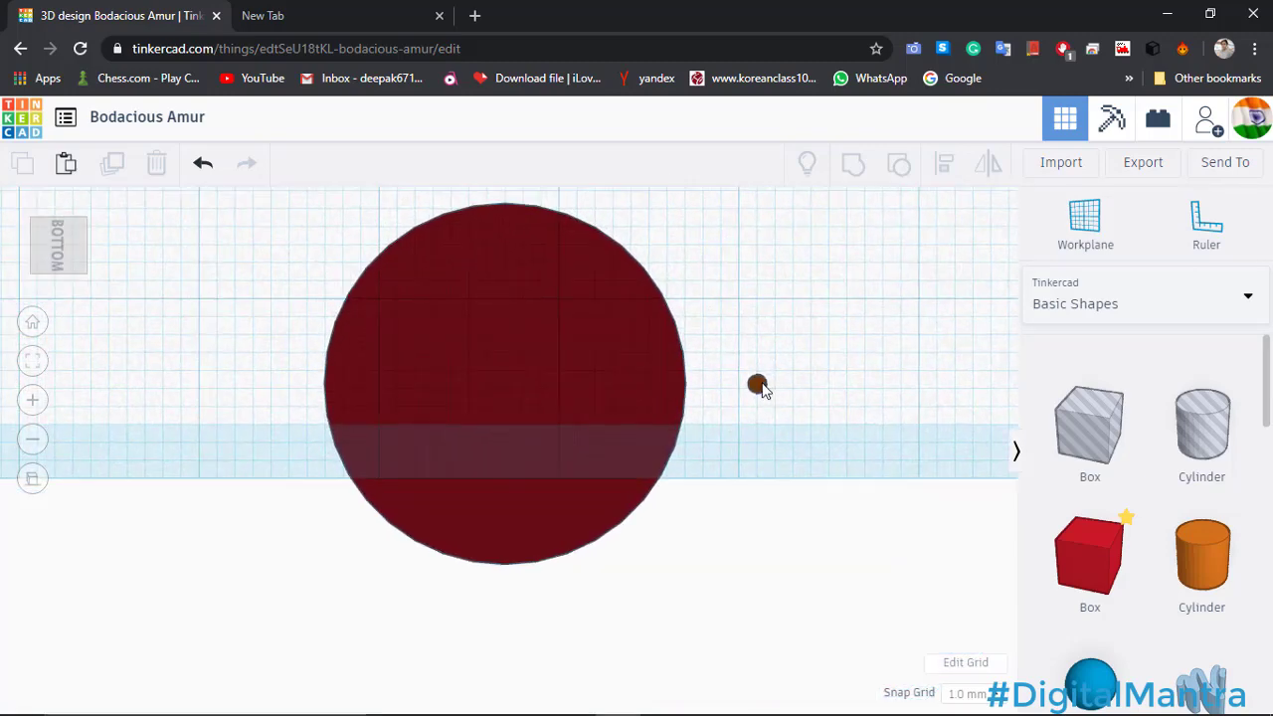
click(758, 386)
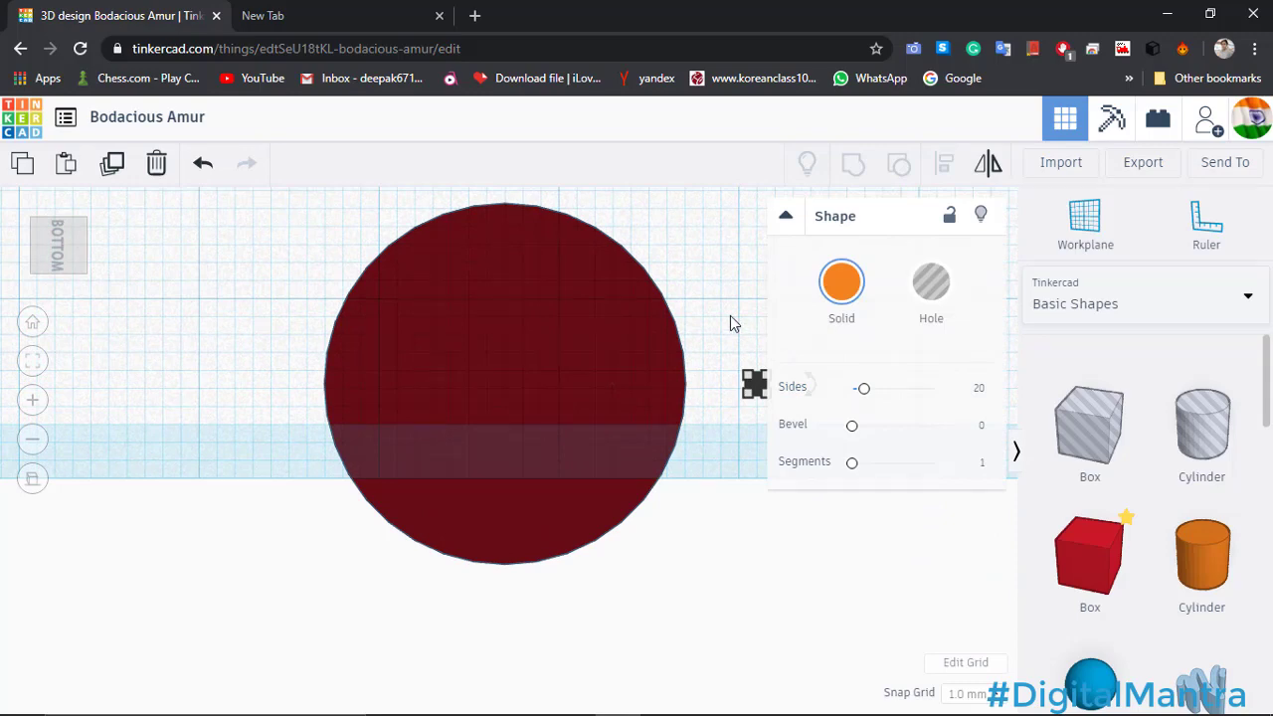
right_drag(702, 485, 712, 520)
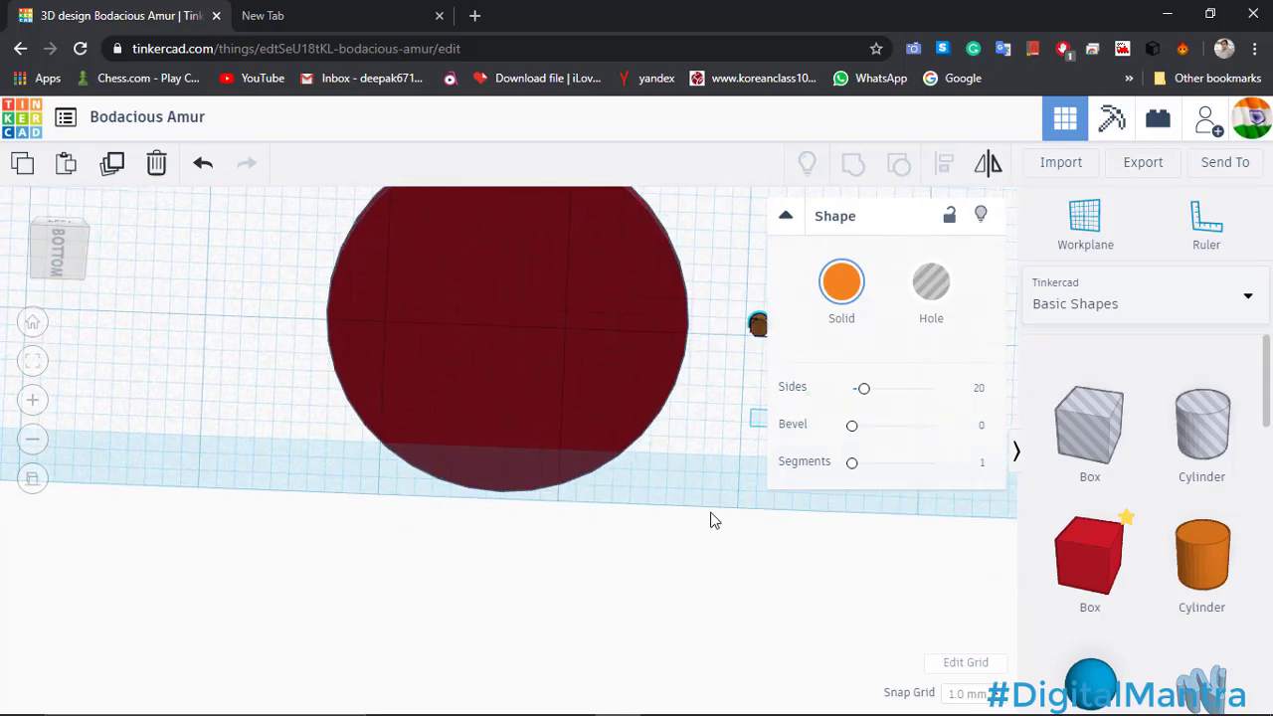
scroll(693, 475, down, 5)
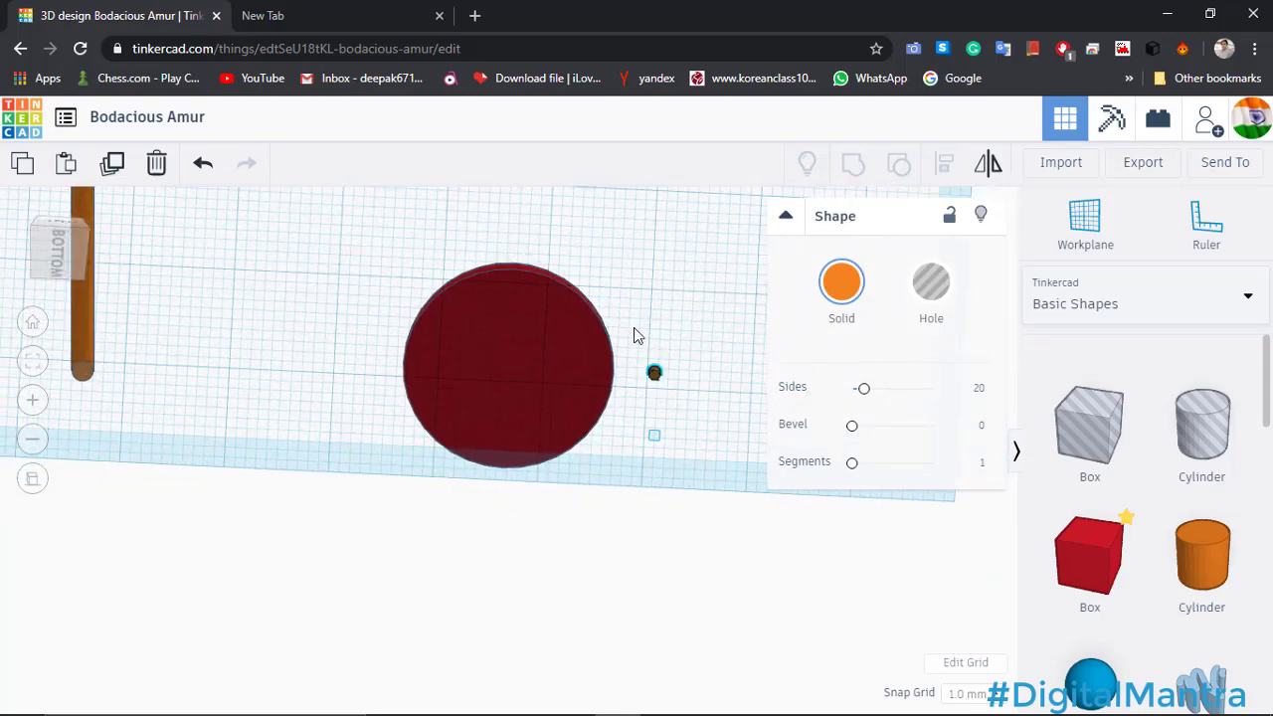
right_drag(638, 336, 636, 446)
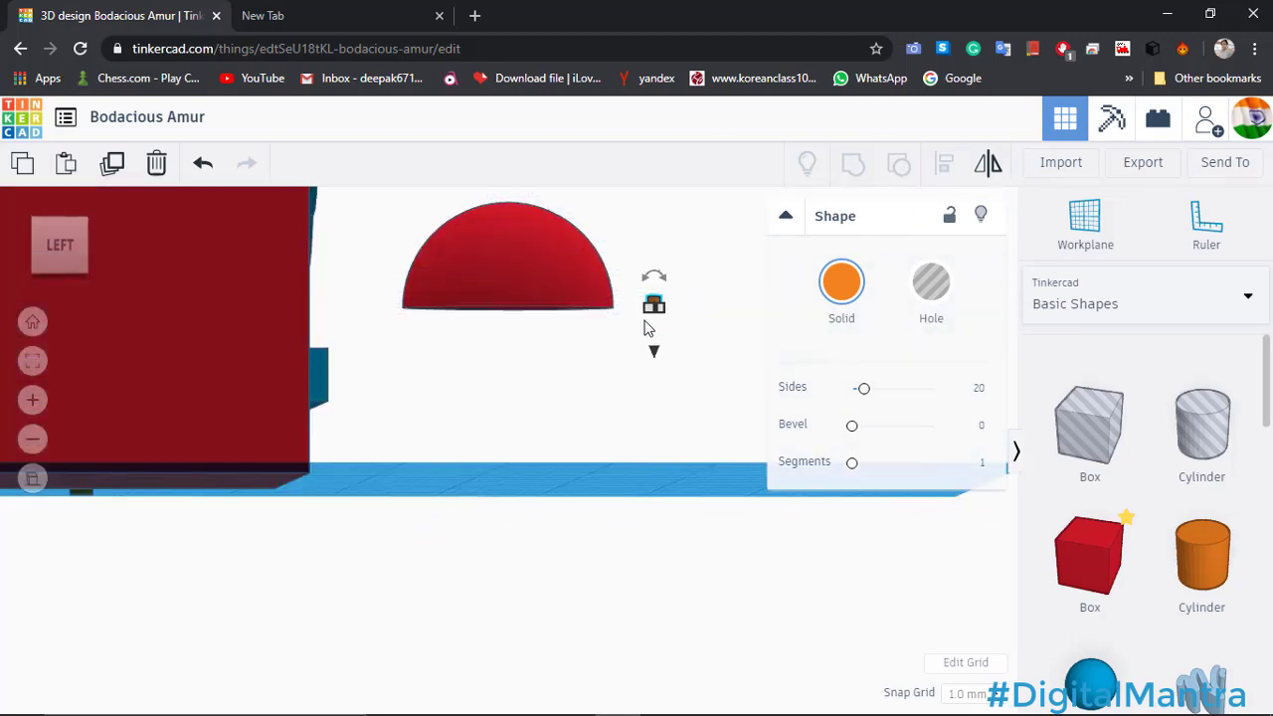
scroll(644, 329, up, 2)
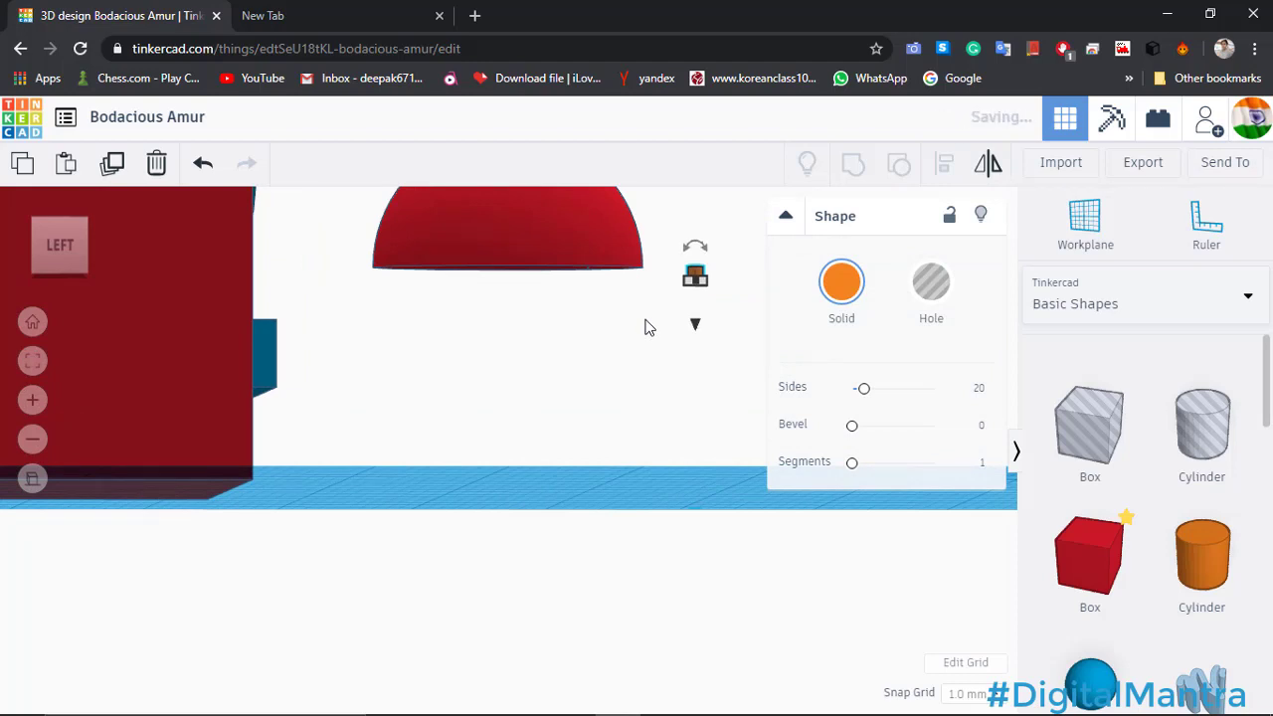
click(645, 320)
middle_drag(644, 320, 648, 362)
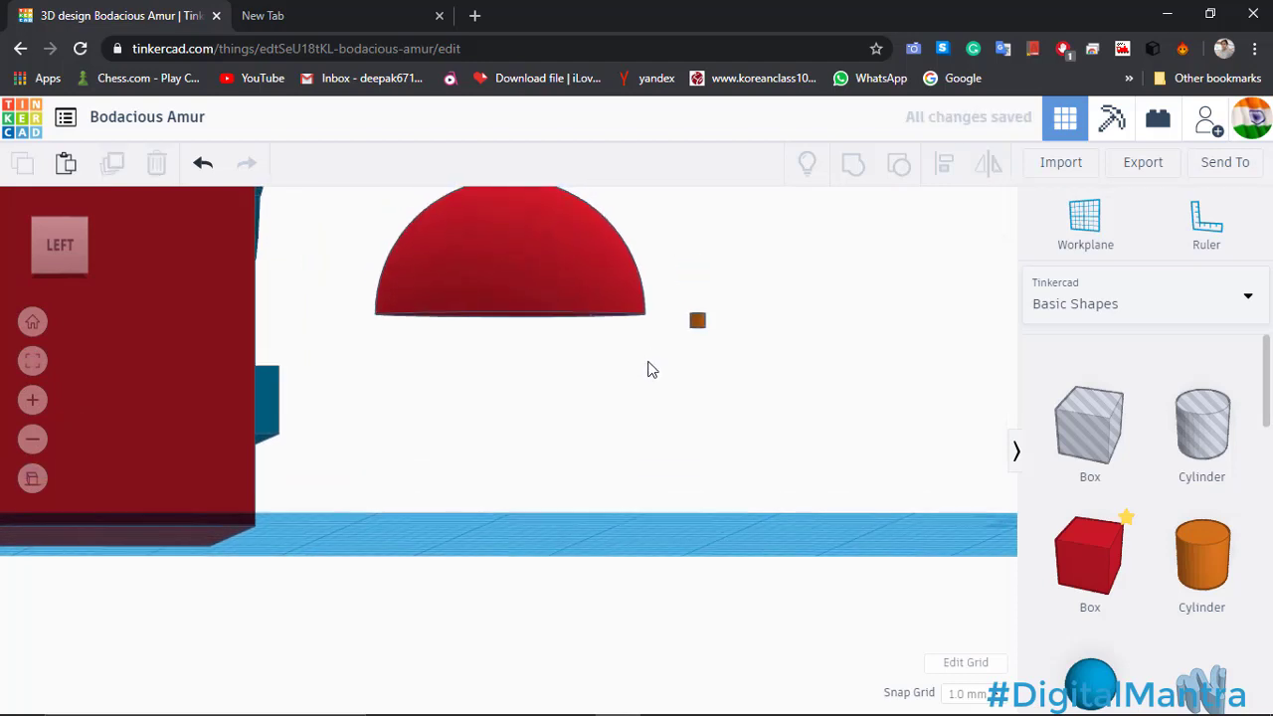
Move the tiny cylinder horizontally toward the half sphere until it sits just inside the rim, under the flat base.
click(698, 323)
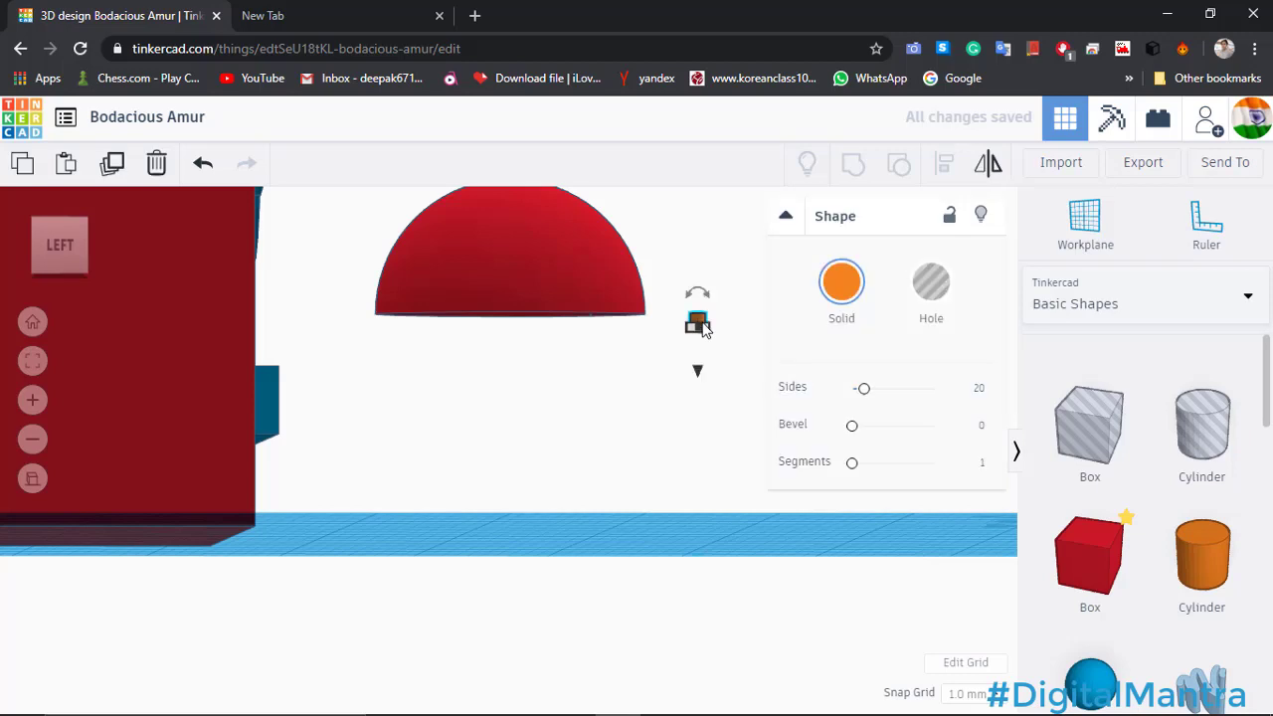
key(Left)
key(Left)
key(Left)
key(Left)
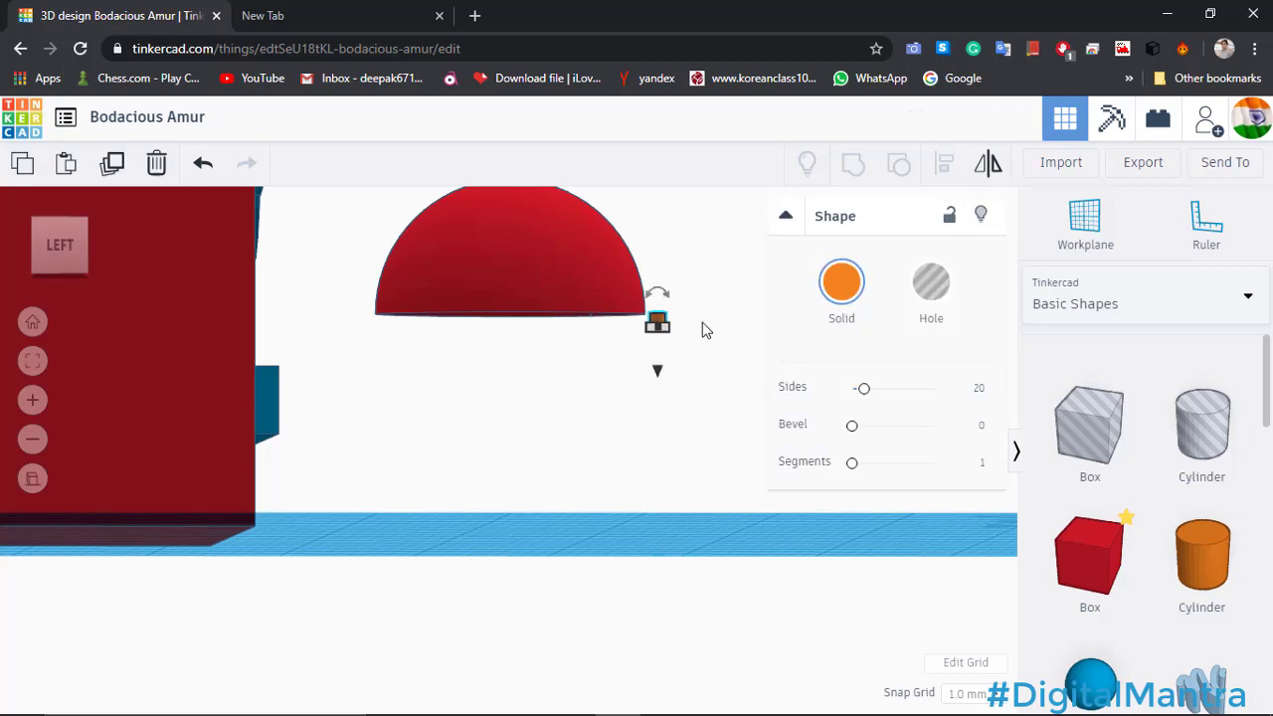
key(Left)
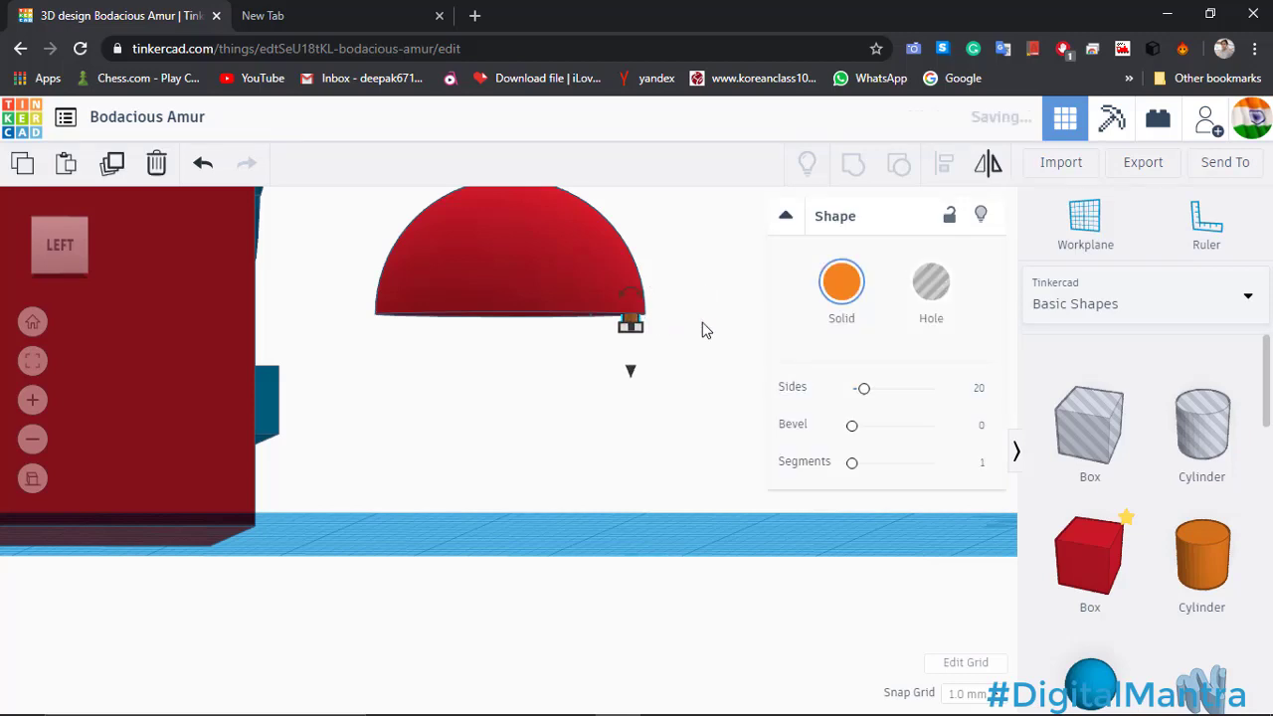
Duplicate the tiny cylinder and place the copy under the opposite rim of the half sphere.
click(113, 165)
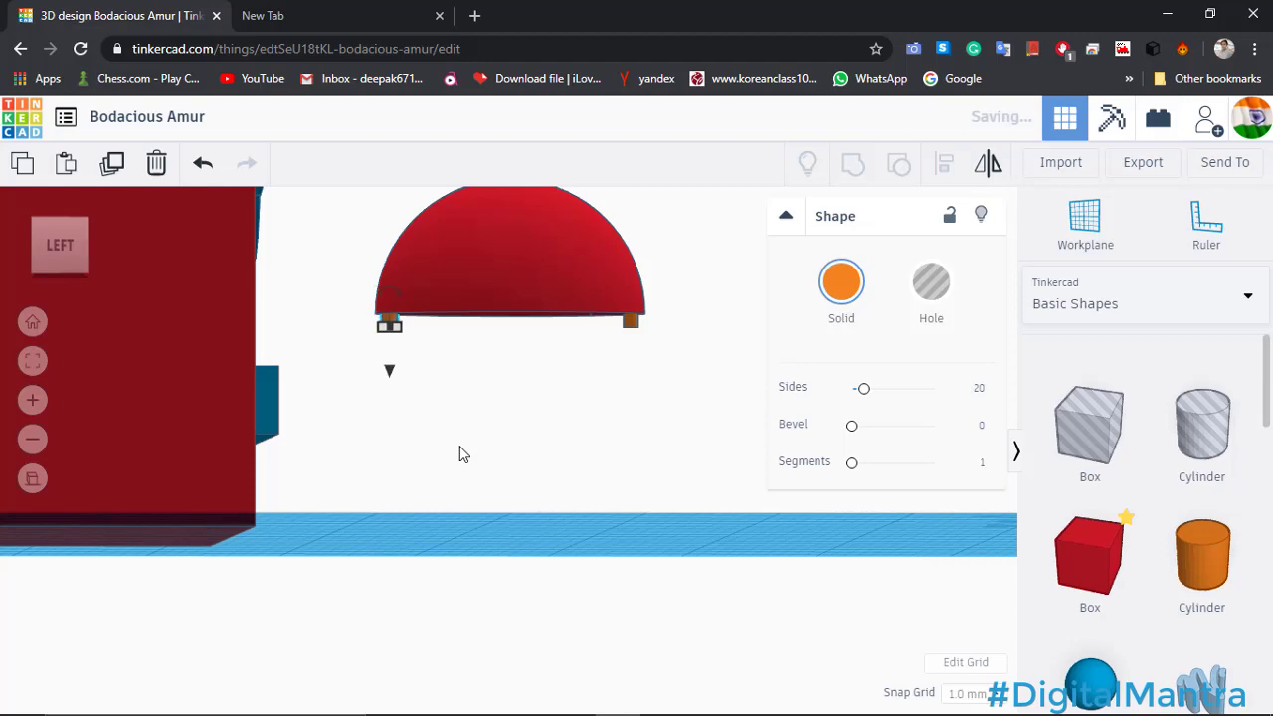
click(75, 259)
click(59, 248)
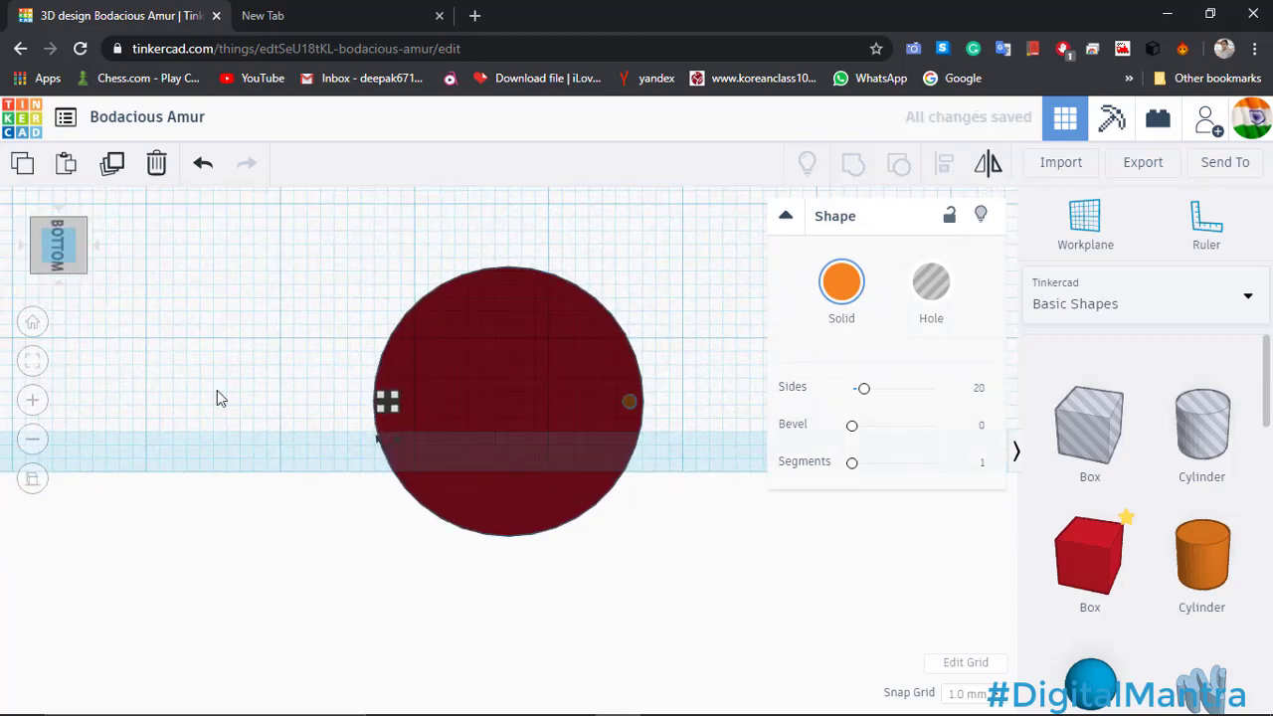
click(626, 537)
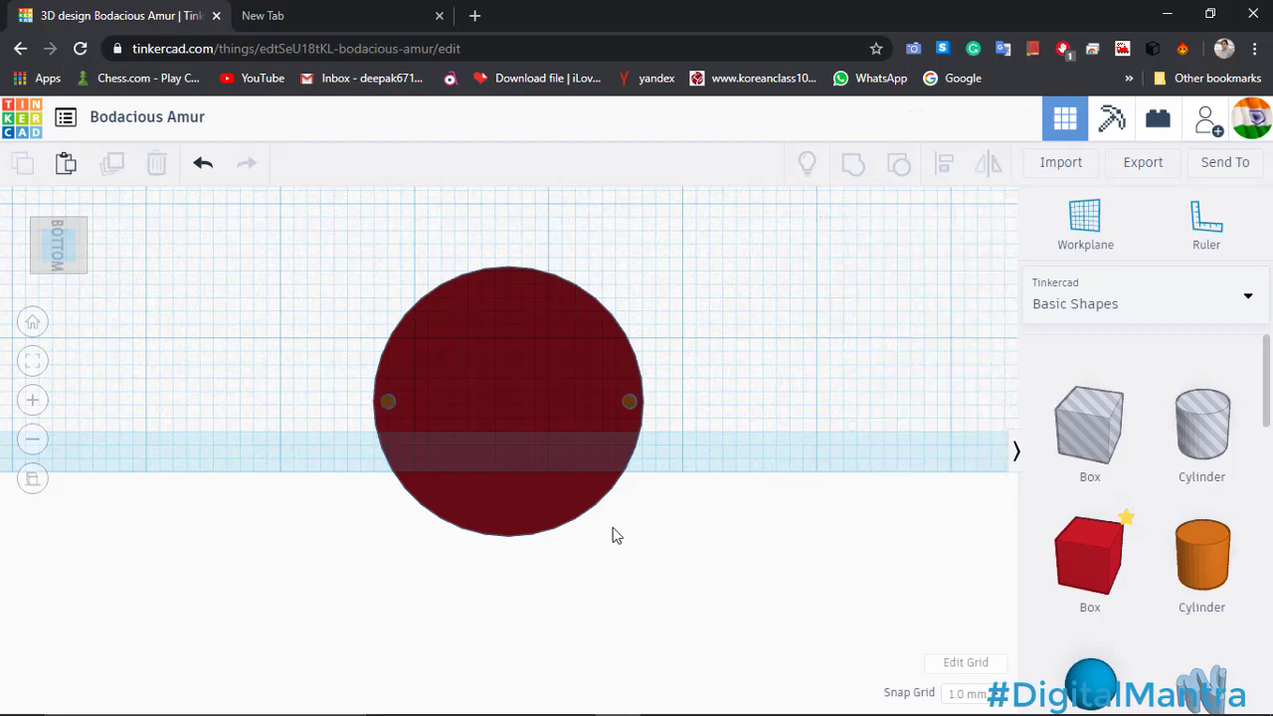
Group the two opposite tiny cylinders under the half sphere.
click(385, 401)
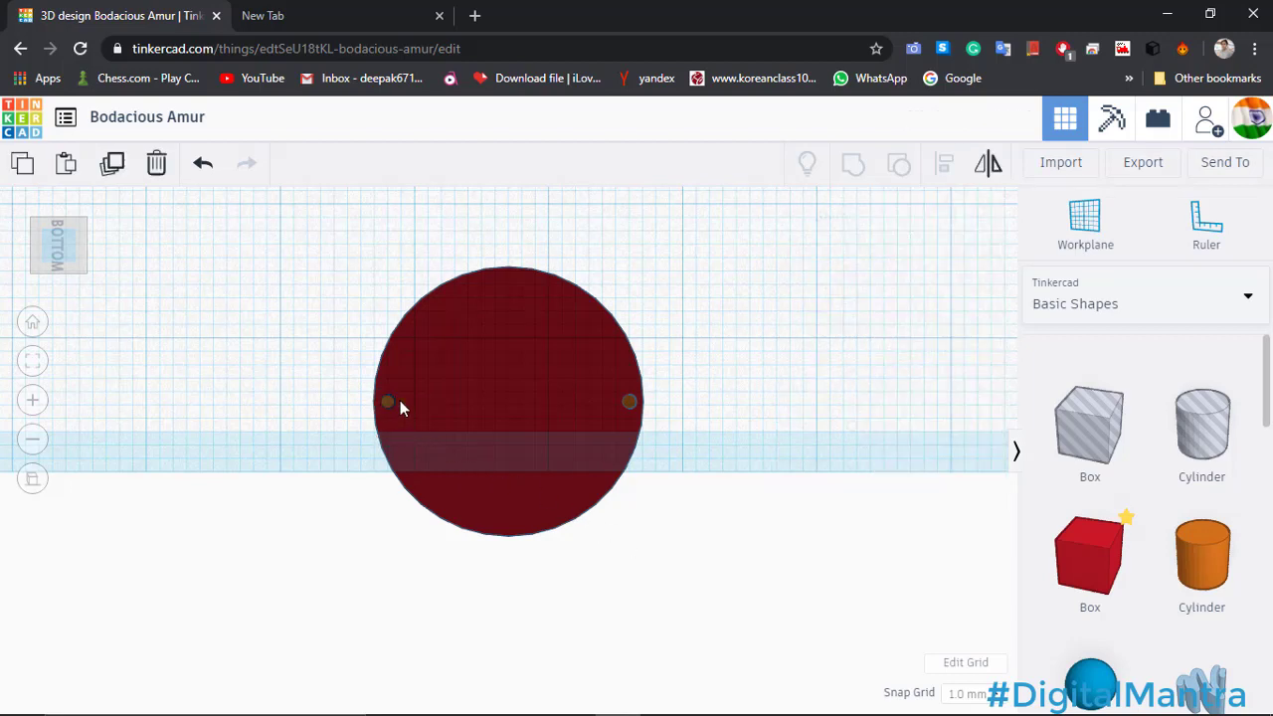
shift+click(628, 401)
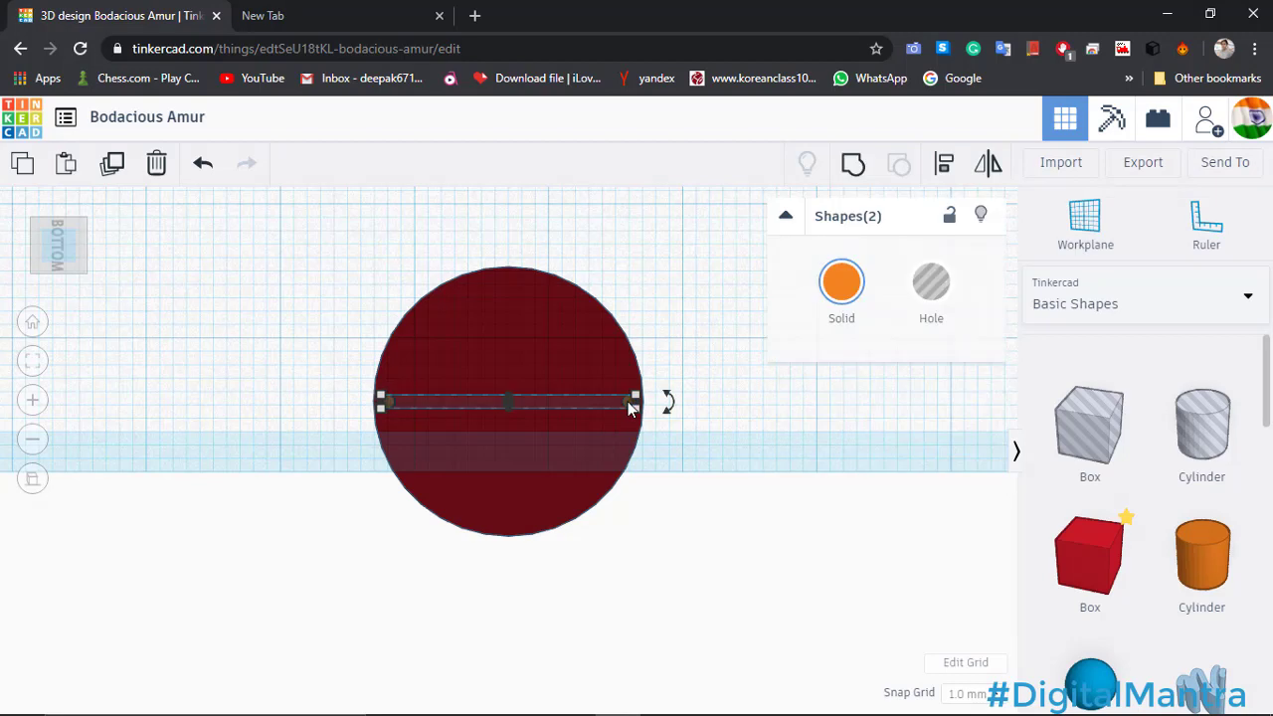
click(852, 167)
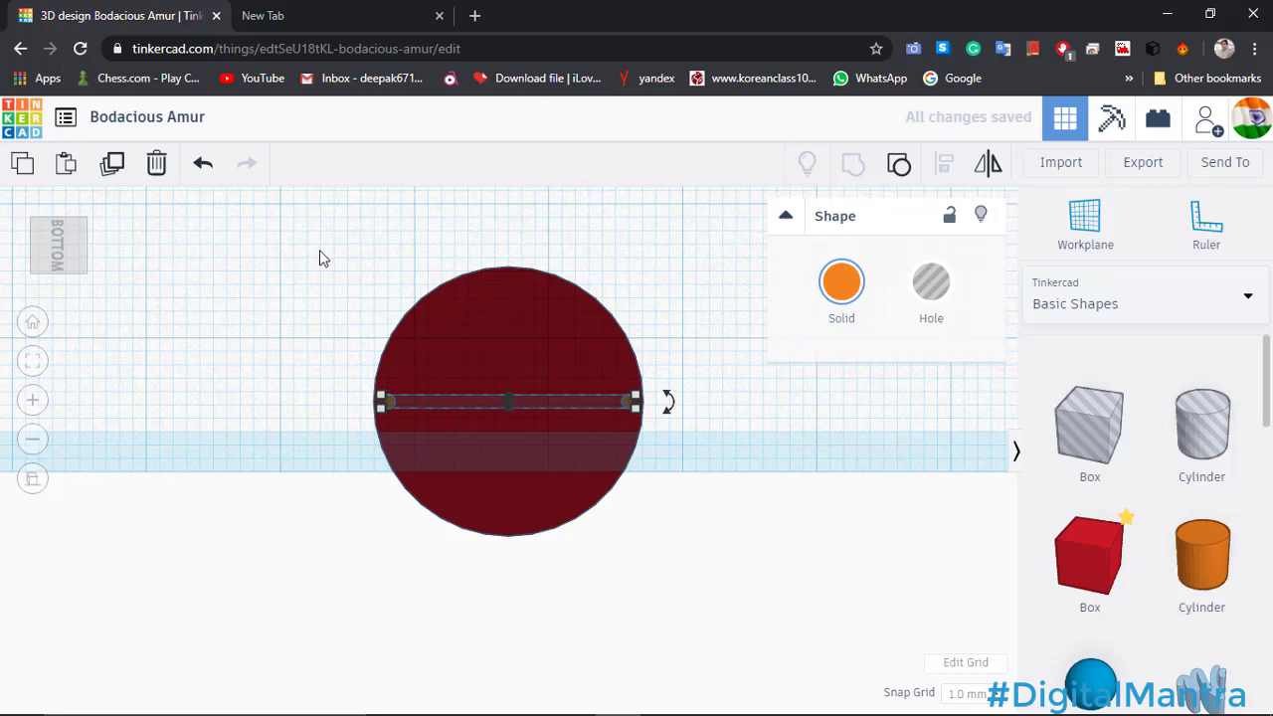
Duplicate the grouped pair of cylinders and rotate the copy by -22.5° about the half sphere's centre.
click(115, 167)
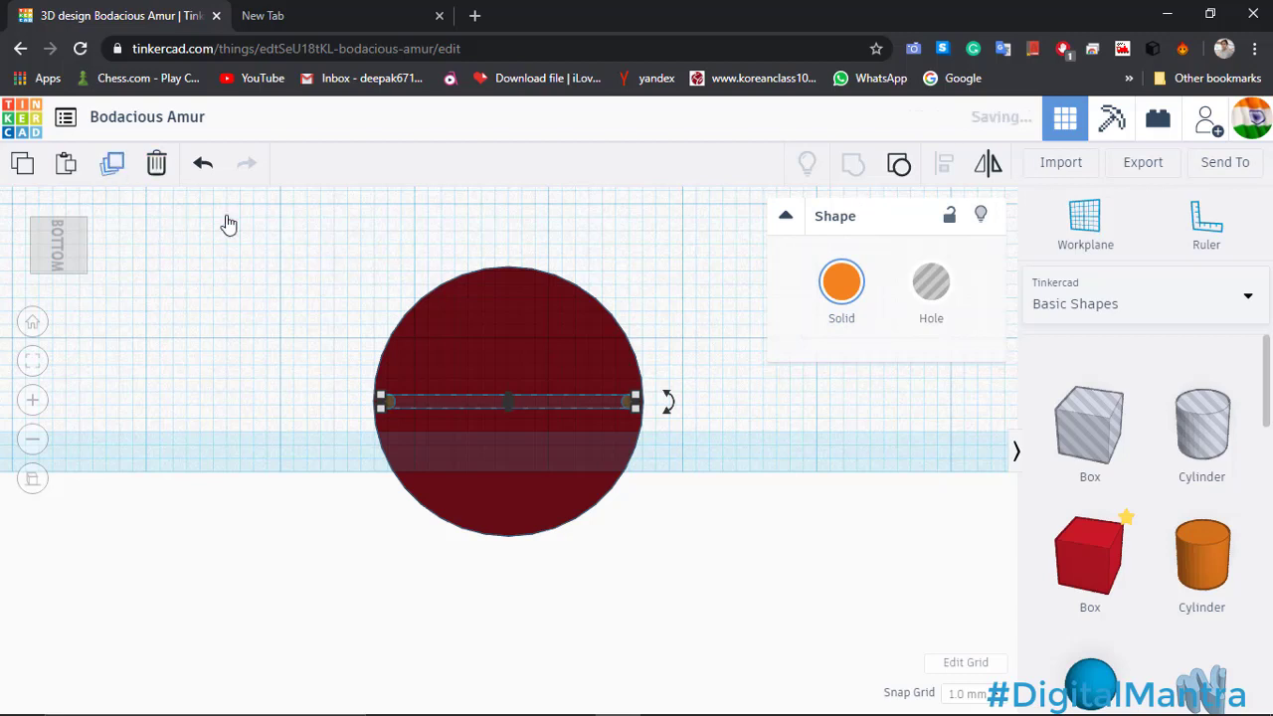
mouse_move(666, 405)
drag(673, 403, 604, 449)
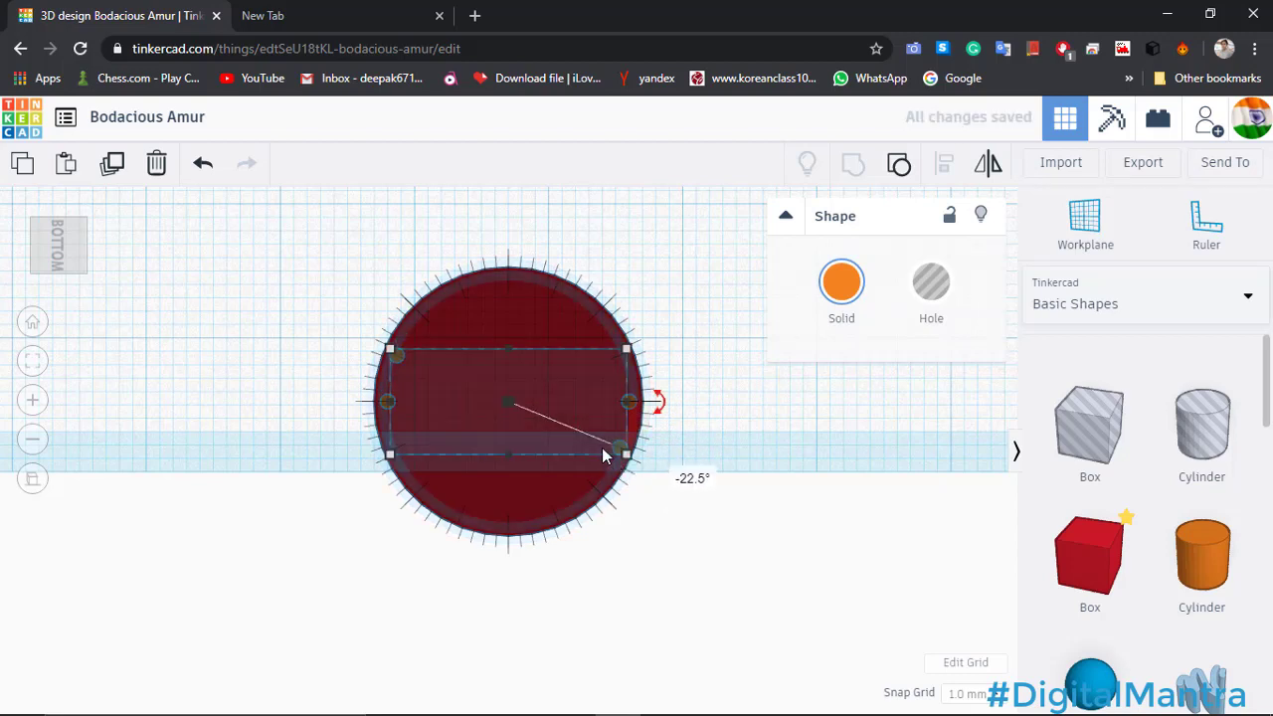
Repeat the rotated duplication of the cylinder pair to form a ring of pegs around the half sphere's rim.
key(ctrl+d)
key(ctrl+d)
key(ctrl+d)
key(ctrl+d)
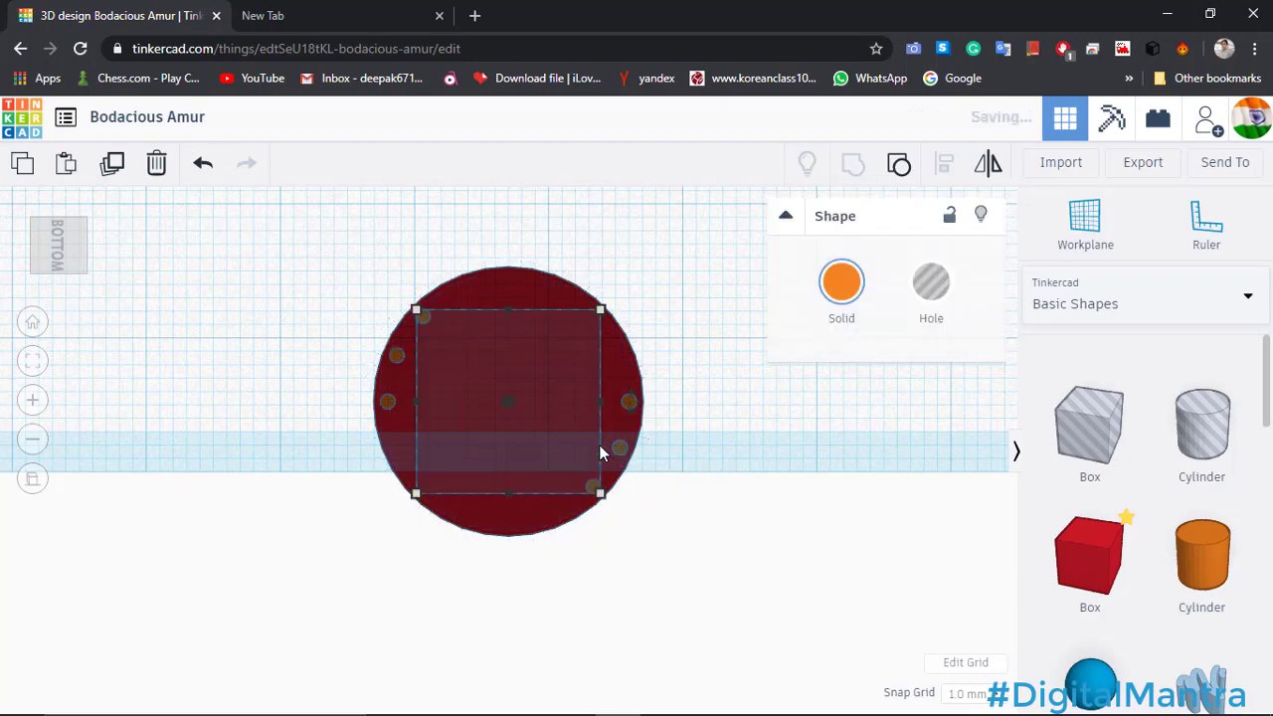
key(ctrl+d)
key(ctrl+d)
key(ctrl+d)
key(ctrl+d)
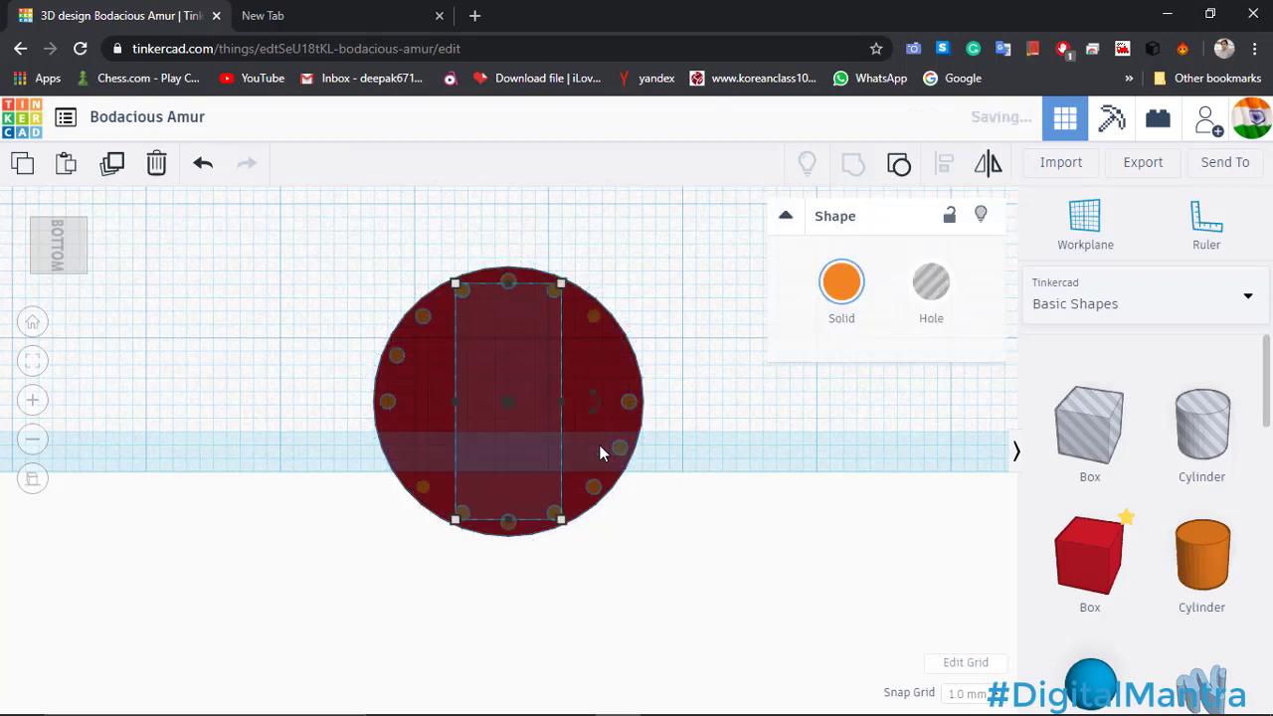
Group the half sphere with its ring of pegs and turn on Multicolor for the grouped shape.
click(696, 474)
drag(293, 247, 716, 597)
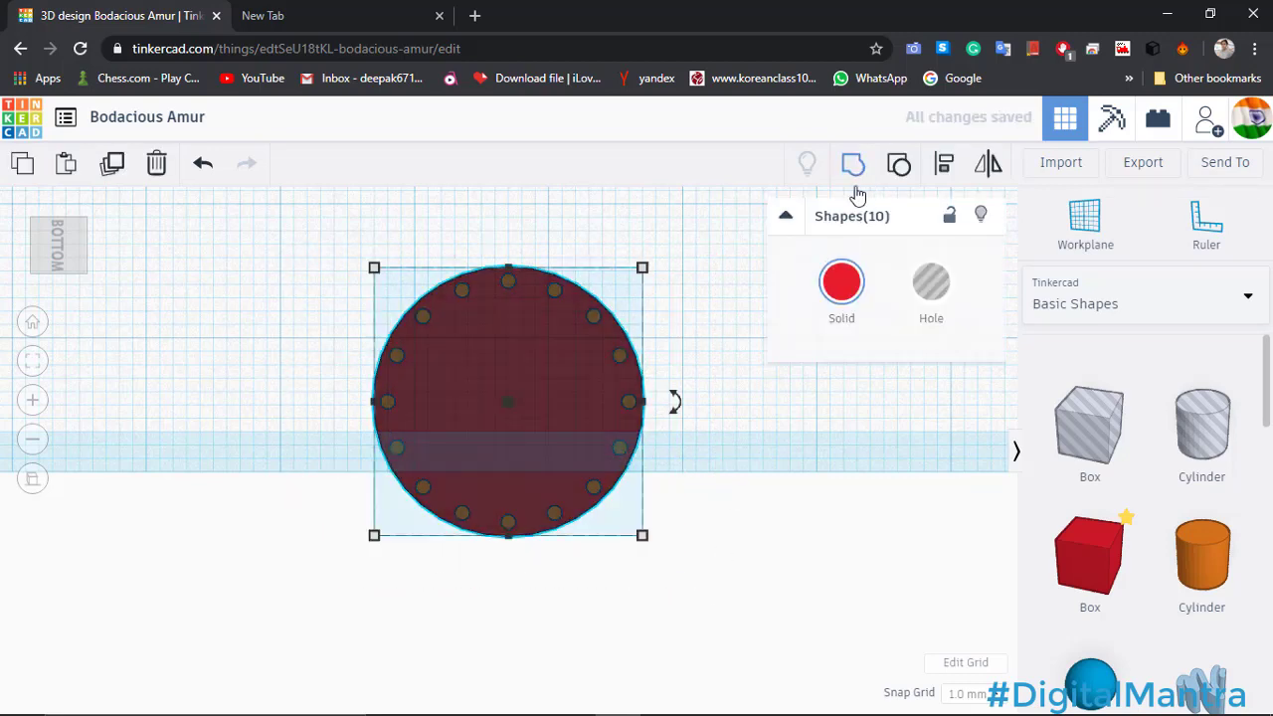
key(ctrl+g)
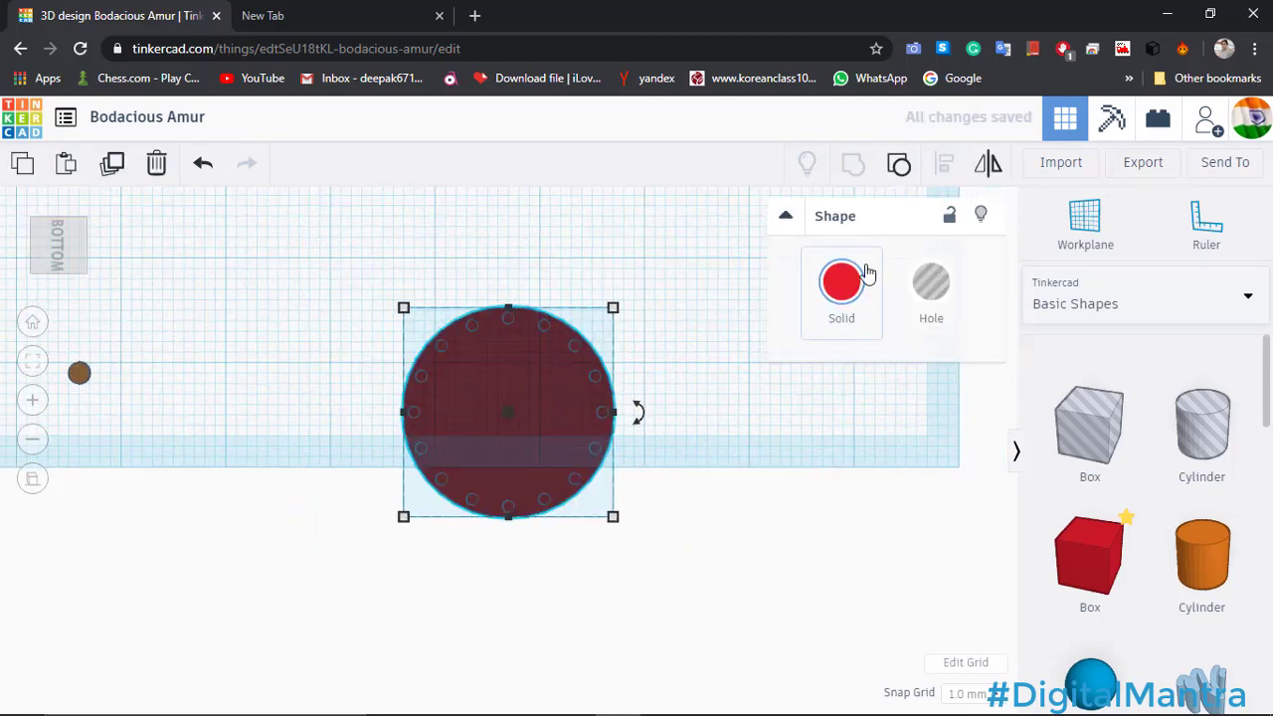
click(841, 281)
click(857, 545)
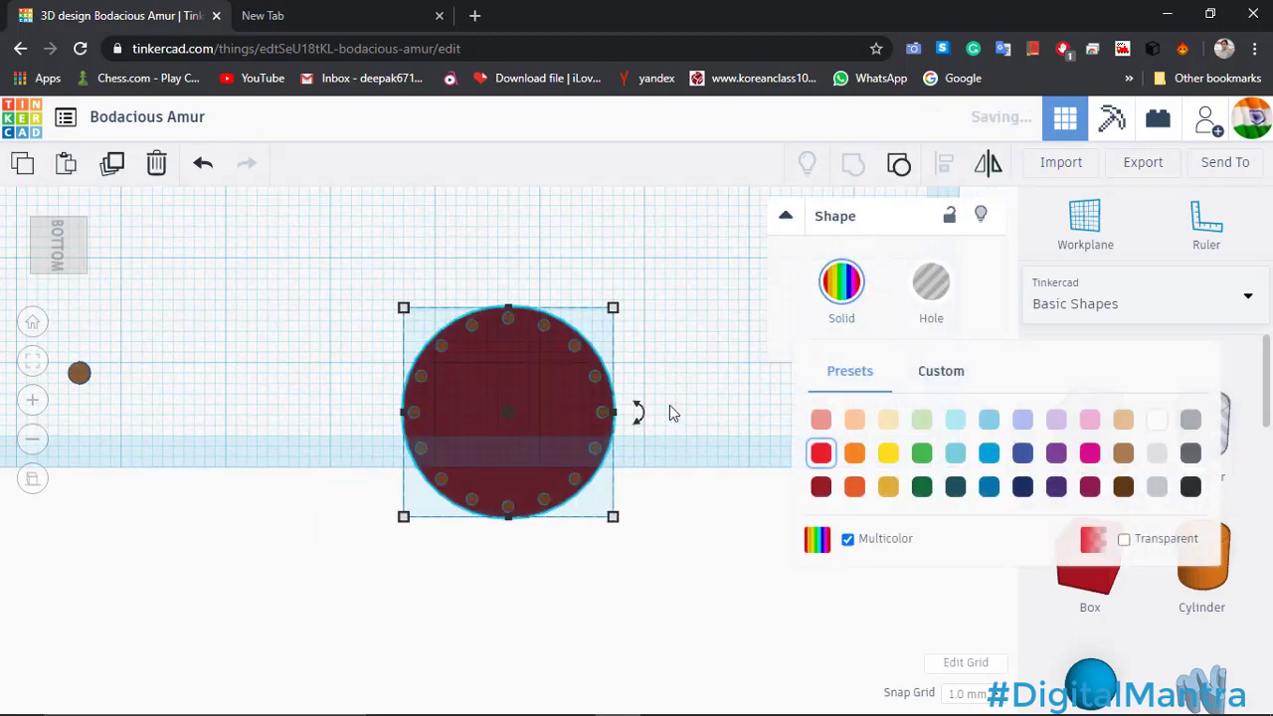
click(670, 404)
Align the top of the pegged half sphere with the top of the pole, keeping the pole as the fixed reference.
right_drag(670, 404, 562, 386)
scroll(562, 386, down, 6)
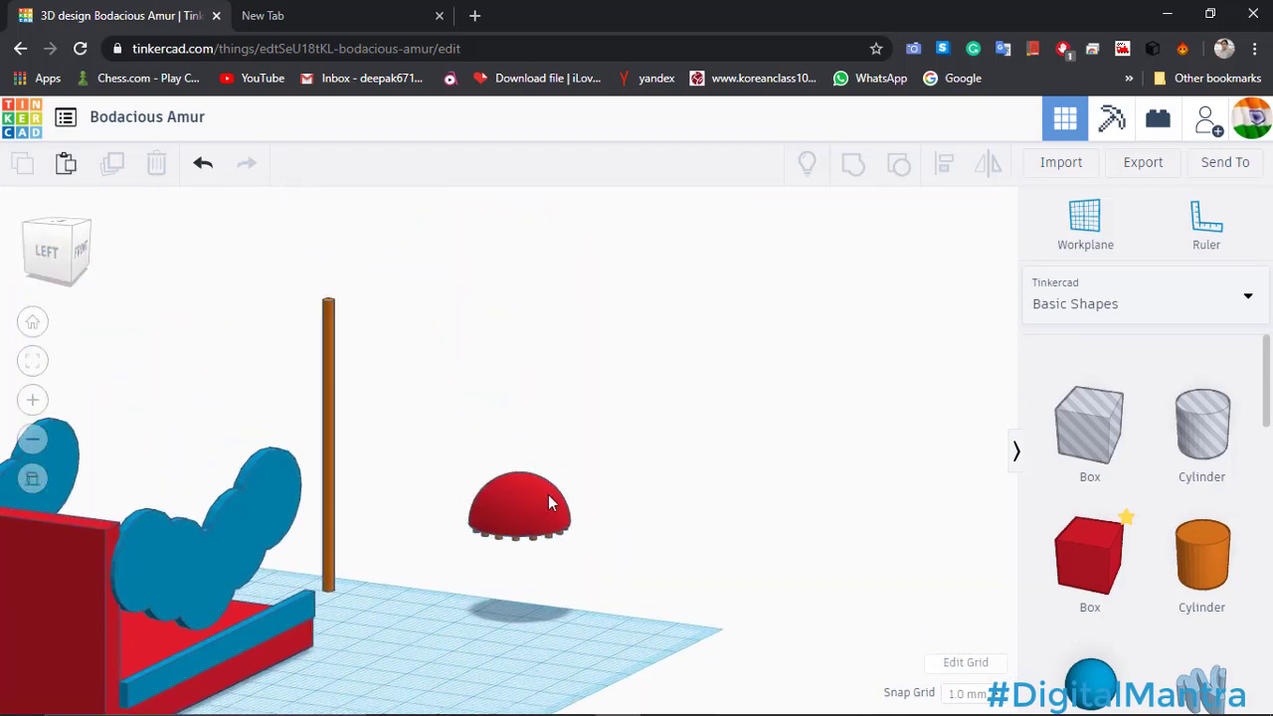
click(516, 495)
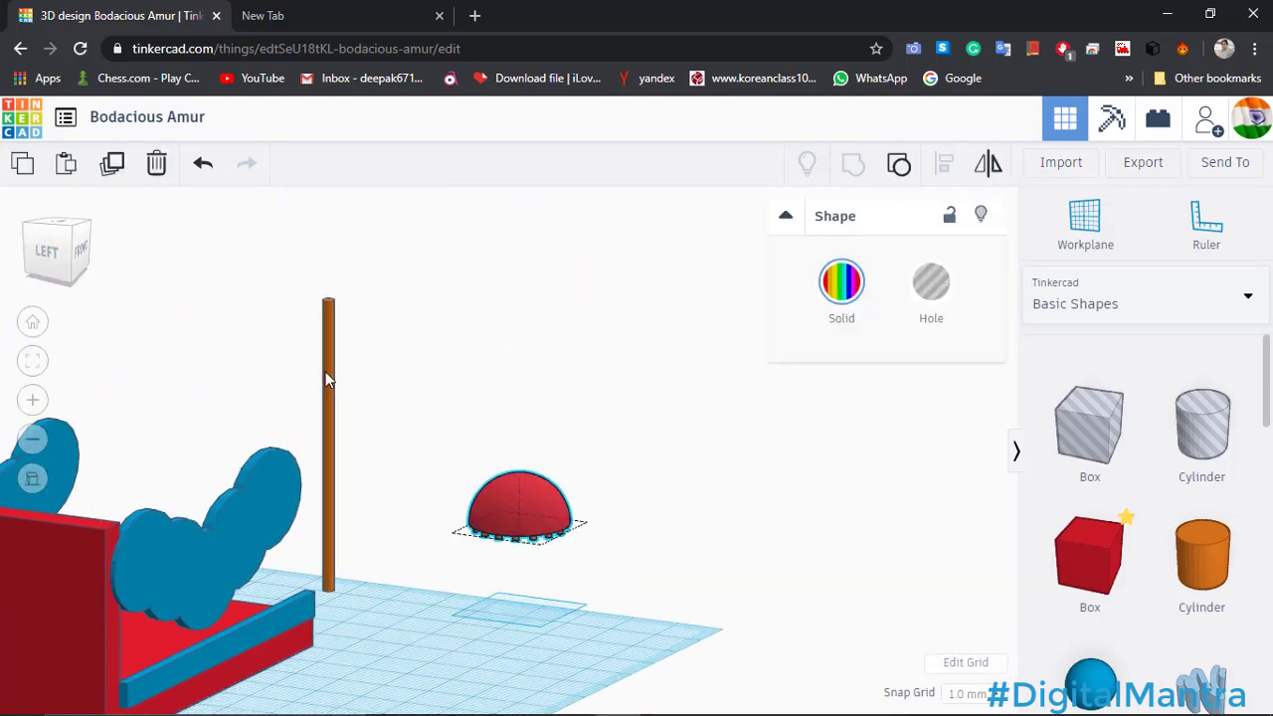
shift+click(328, 380)
click(947, 167)
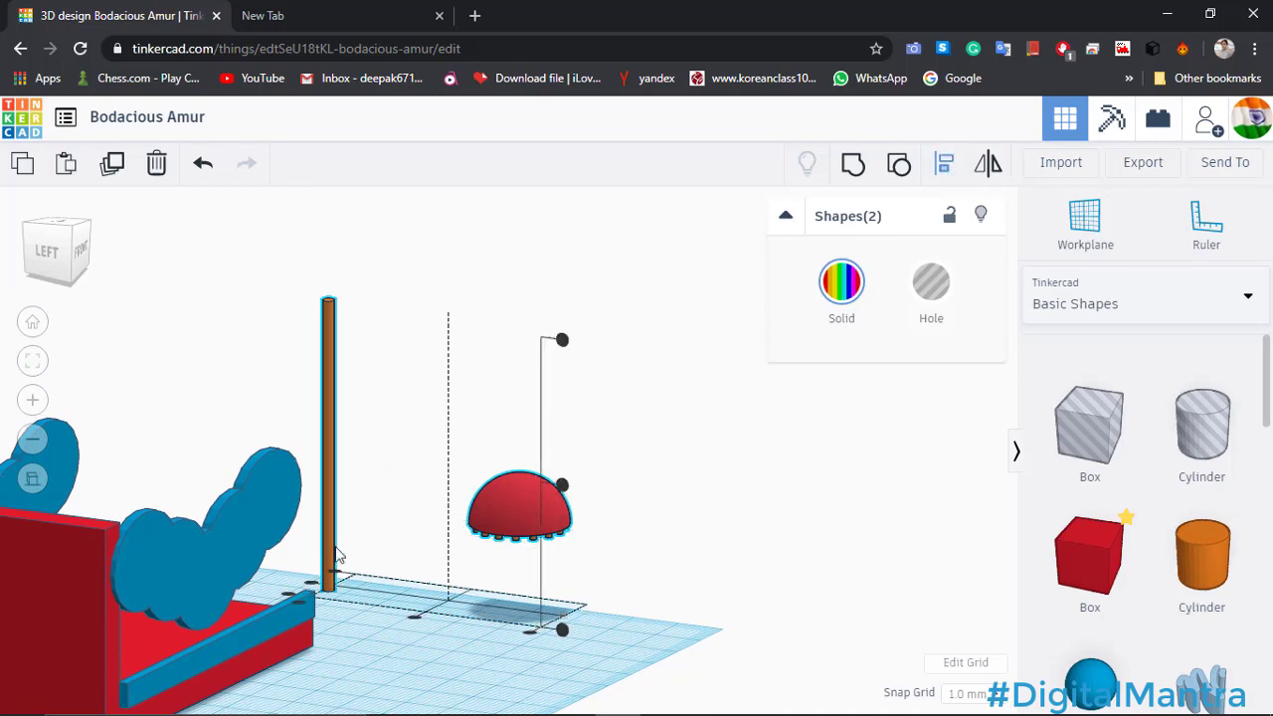
click(326, 400)
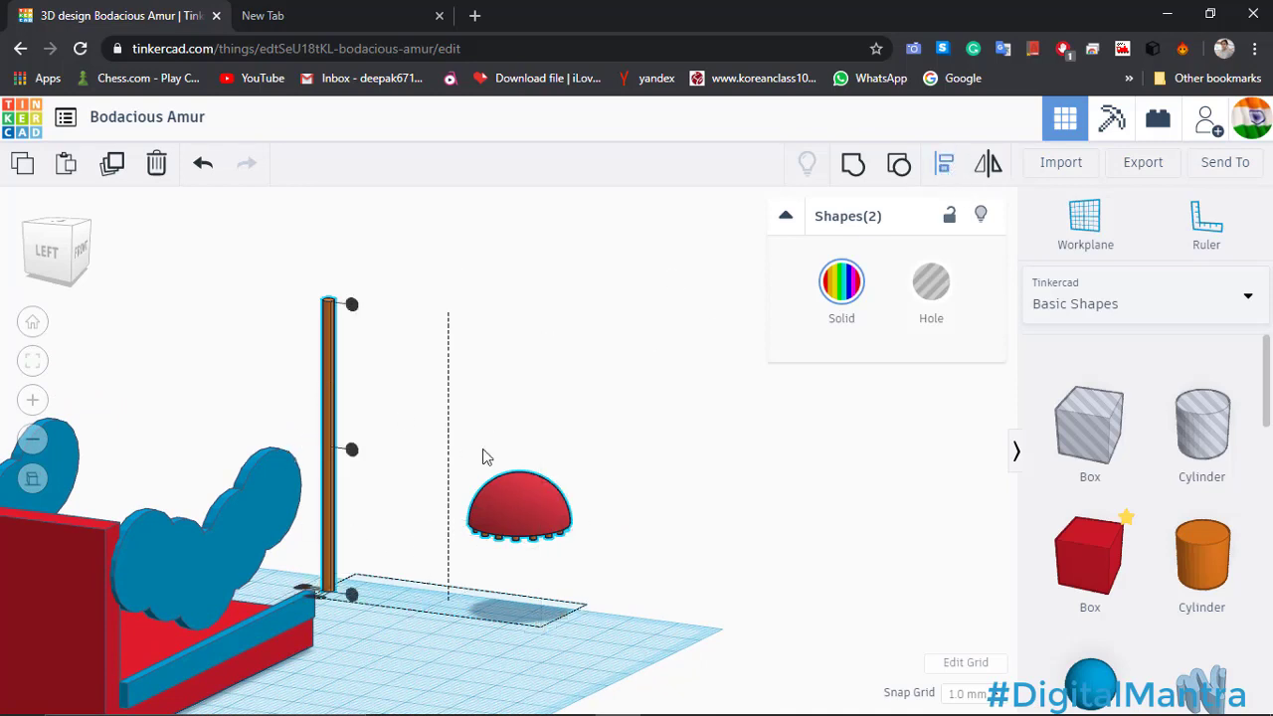
click(351, 306)
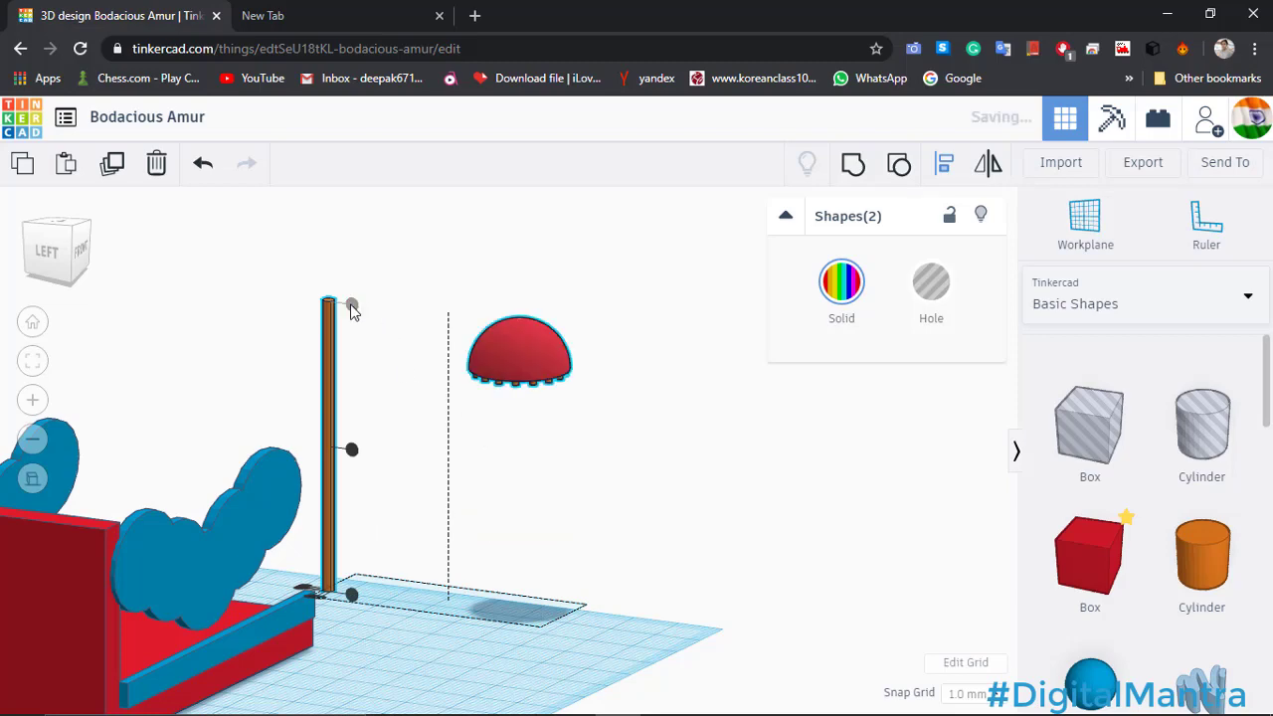
Centre the pegged half sphere horizontally over the pole.
right_drag(378, 523, 355, 585)
scroll(355, 585, up, 5)
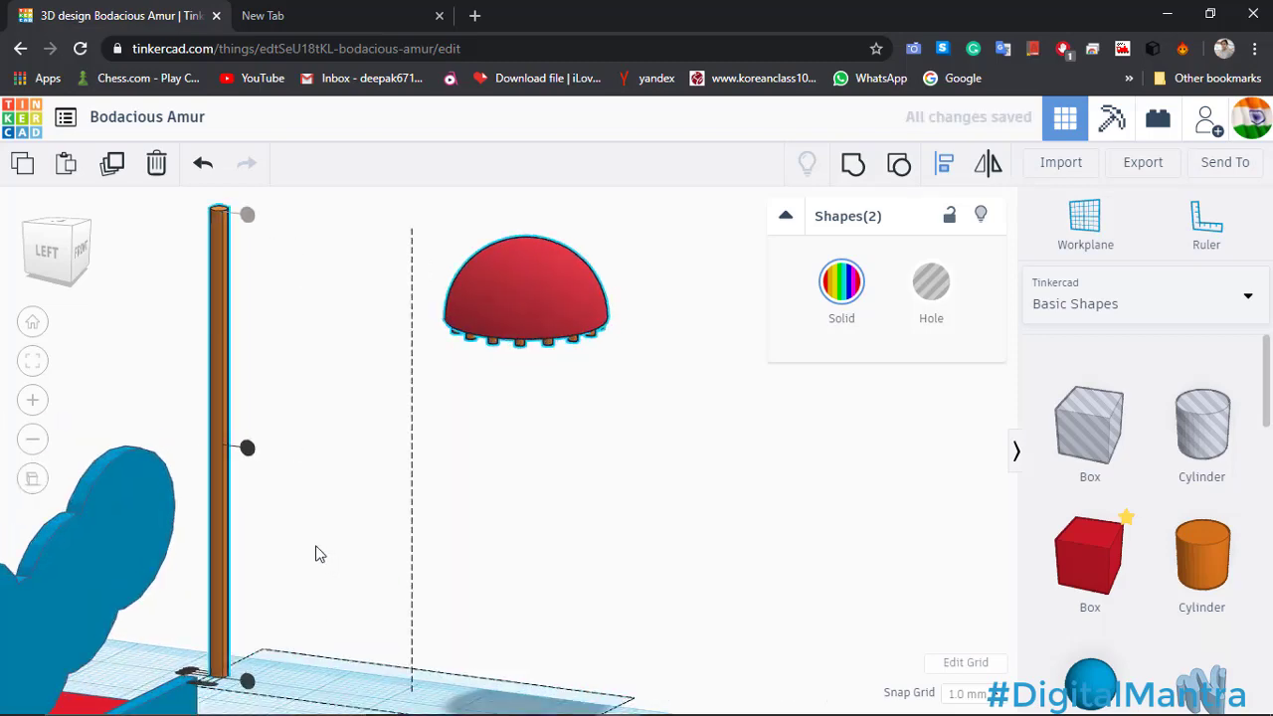
middle_drag(345, 588, 436, 570)
right_drag(339, 618, 294, 611)
scroll(292, 603, up, 3)
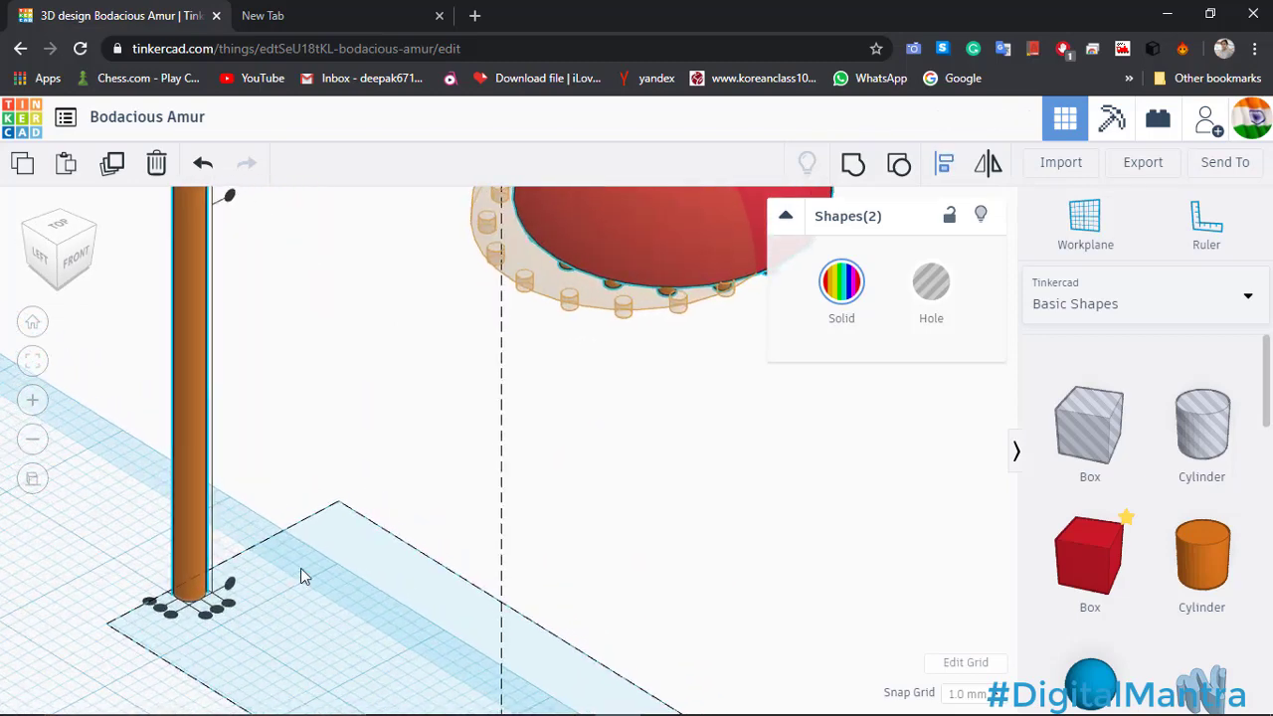
middle_drag(301, 577, 364, 548)
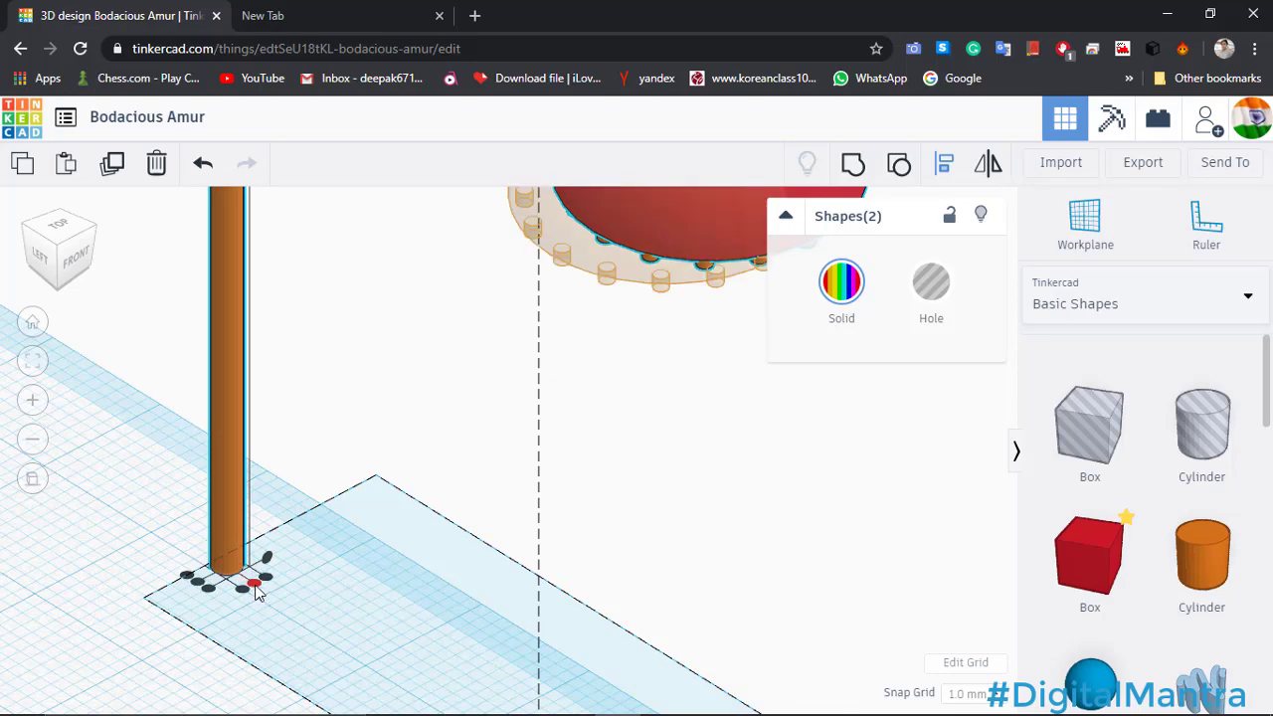
click(252, 593)
scroll(305, 560, down, 5)
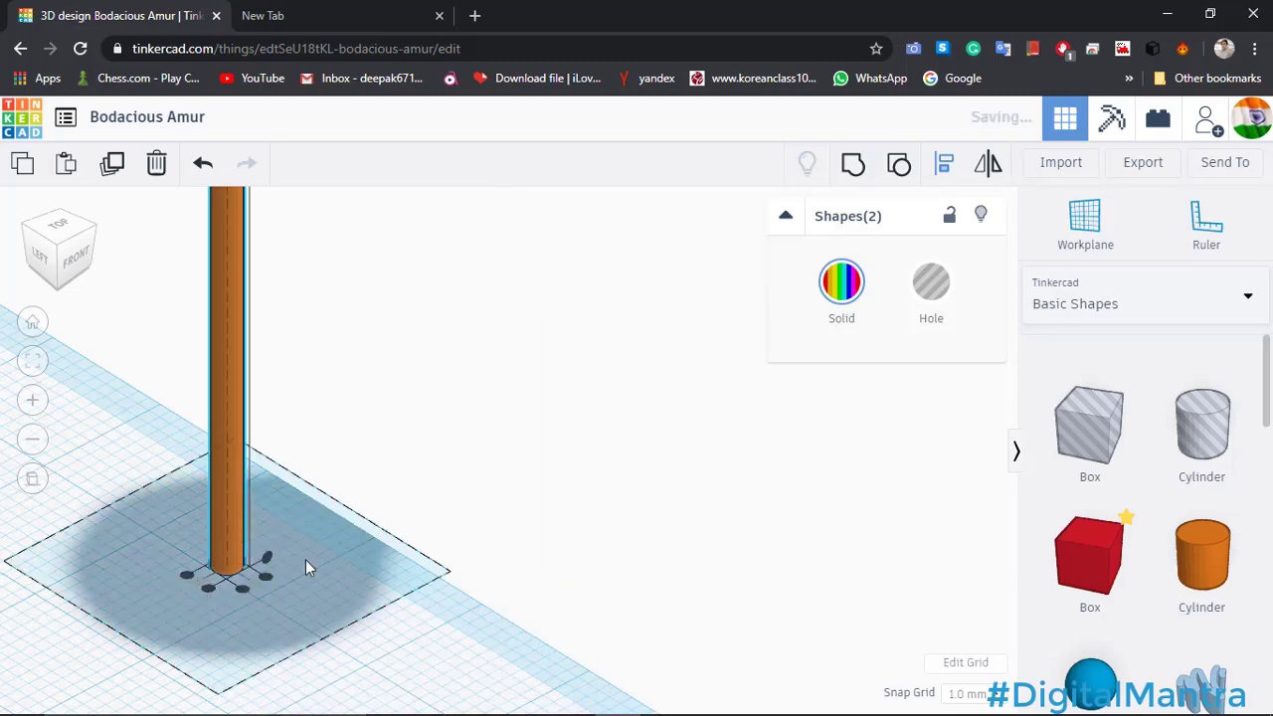
scroll(366, 506, down, 5)
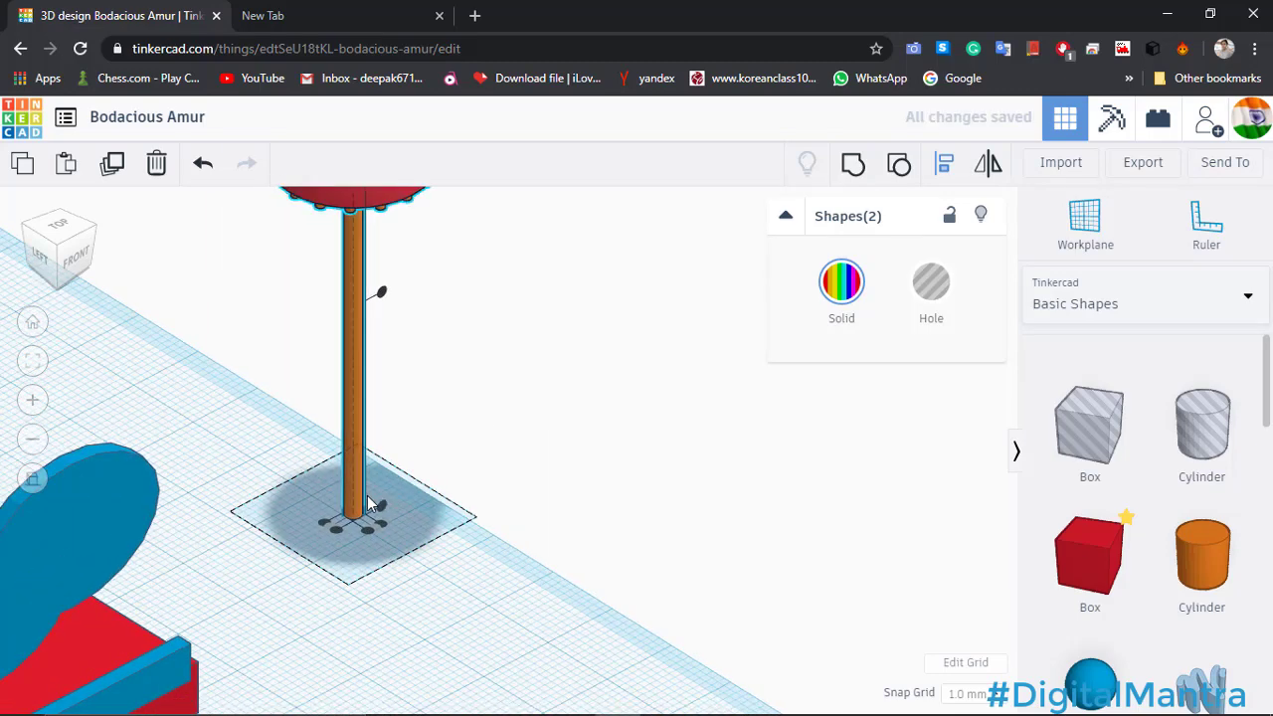
Raise the half sphere one nudge on the pole, then group the two into one multicolour umbrella.
click(502, 328)
click(445, 335)
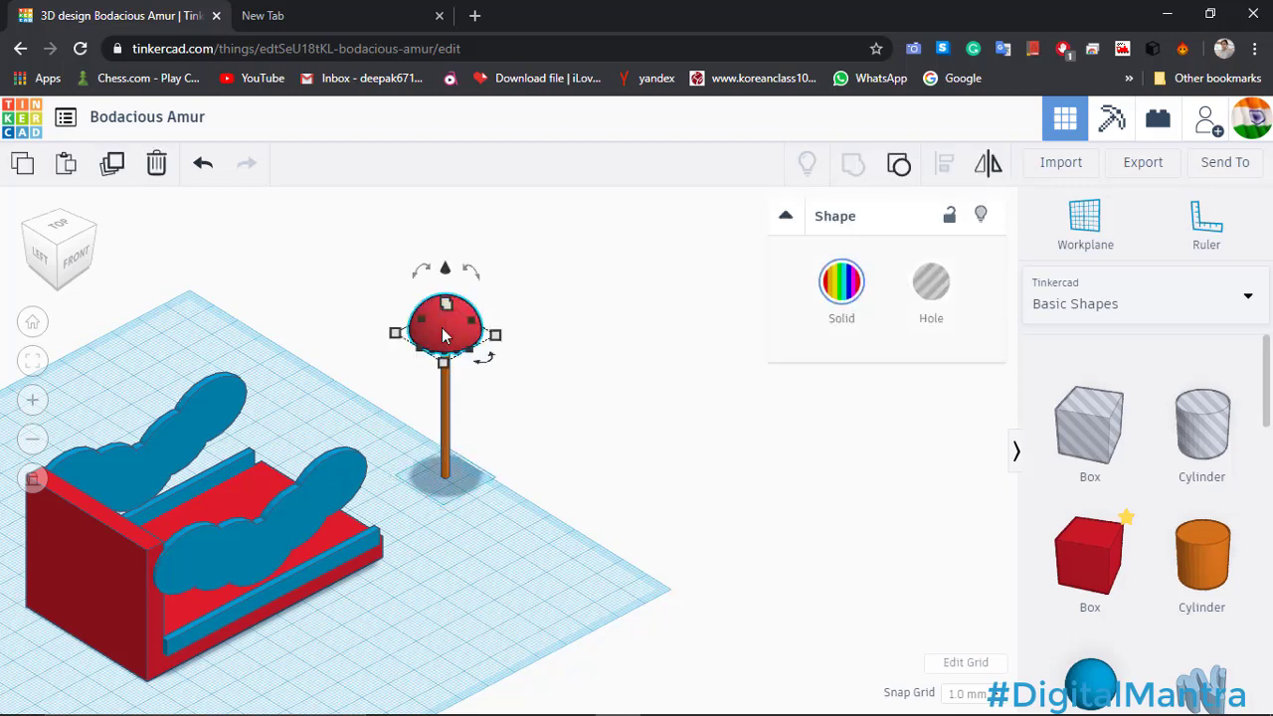
key(ctrl+Up)
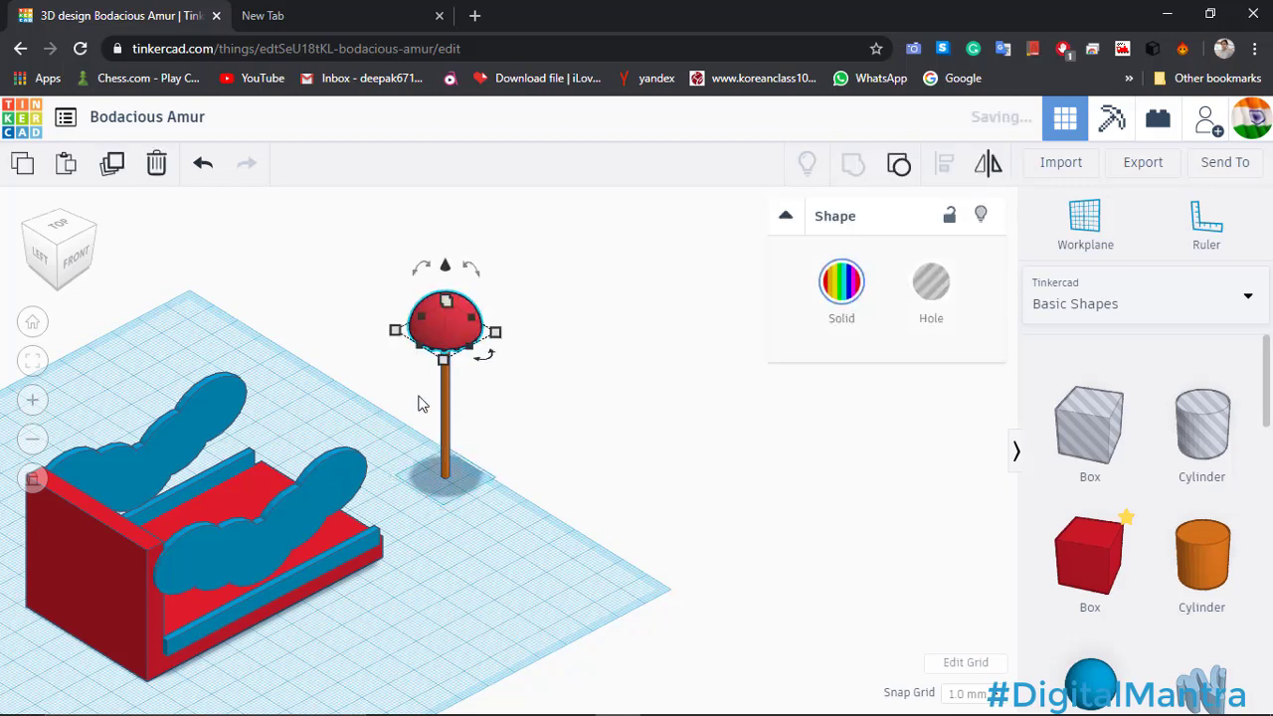
click(480, 387)
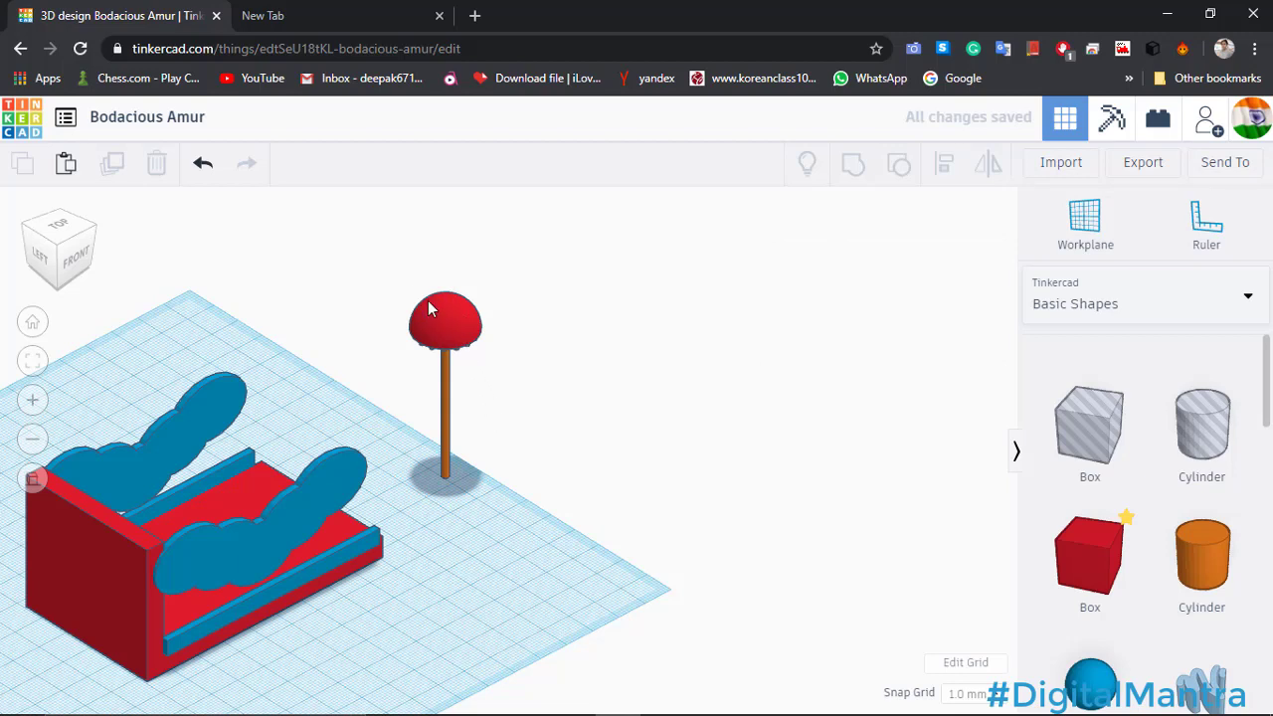
drag(390, 271, 572, 507)
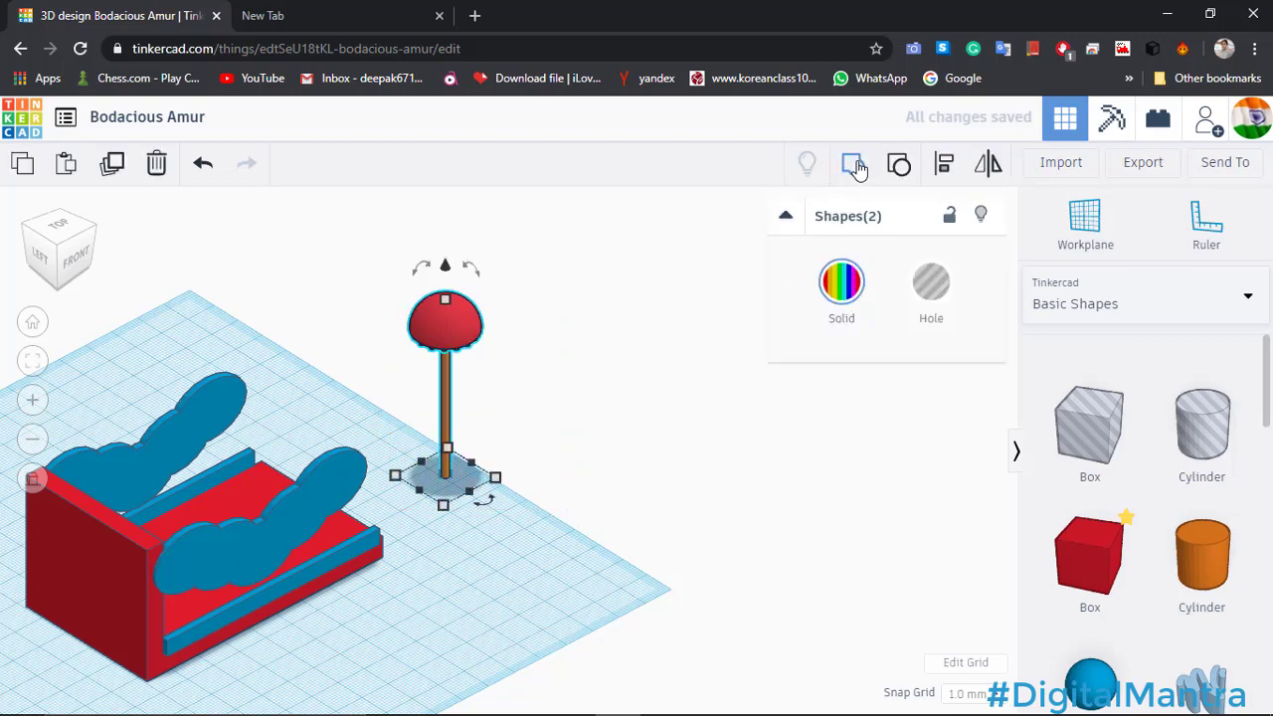
click(654, 348)
click(444, 467)
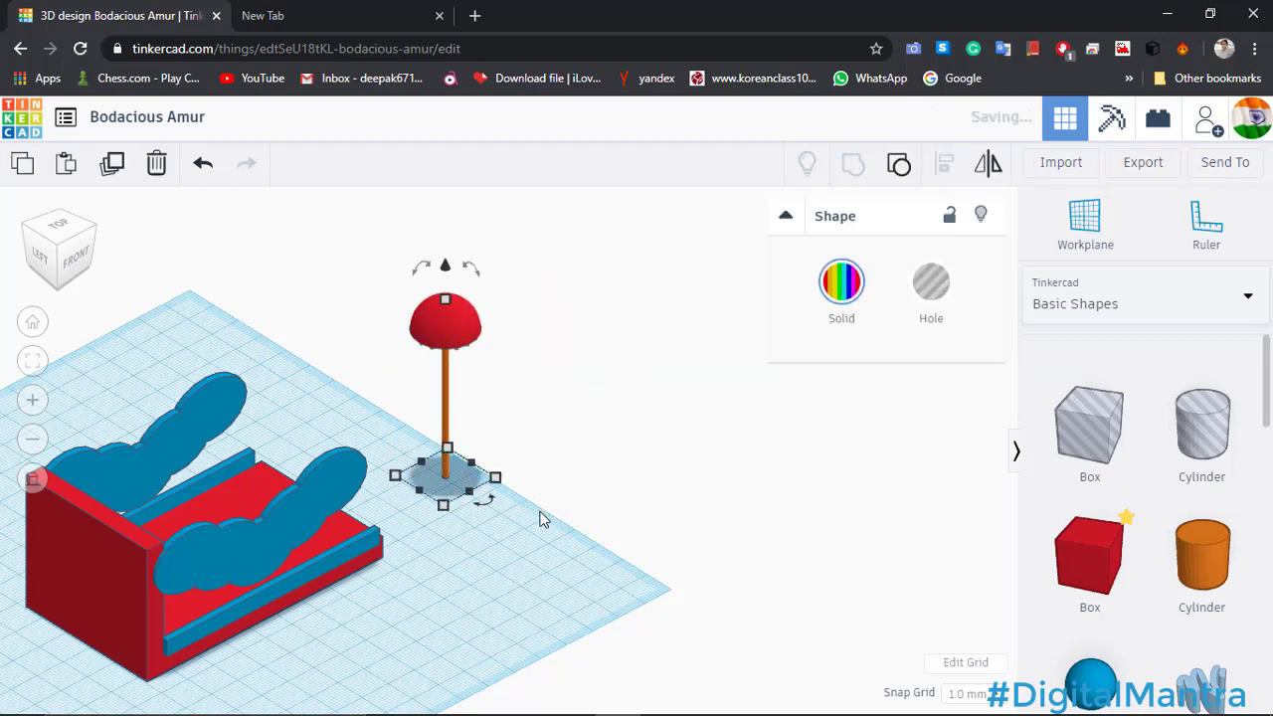
Move the umbrella across the workplane until it stands just beyond the open end of the red body.
right_drag(540, 511, 384, 510)
key(Left)
key(Left)
key(Left)
key(Left)
key(Left)
key(Left)
key(Left)
key(Left)
key(Left)
key(Left)
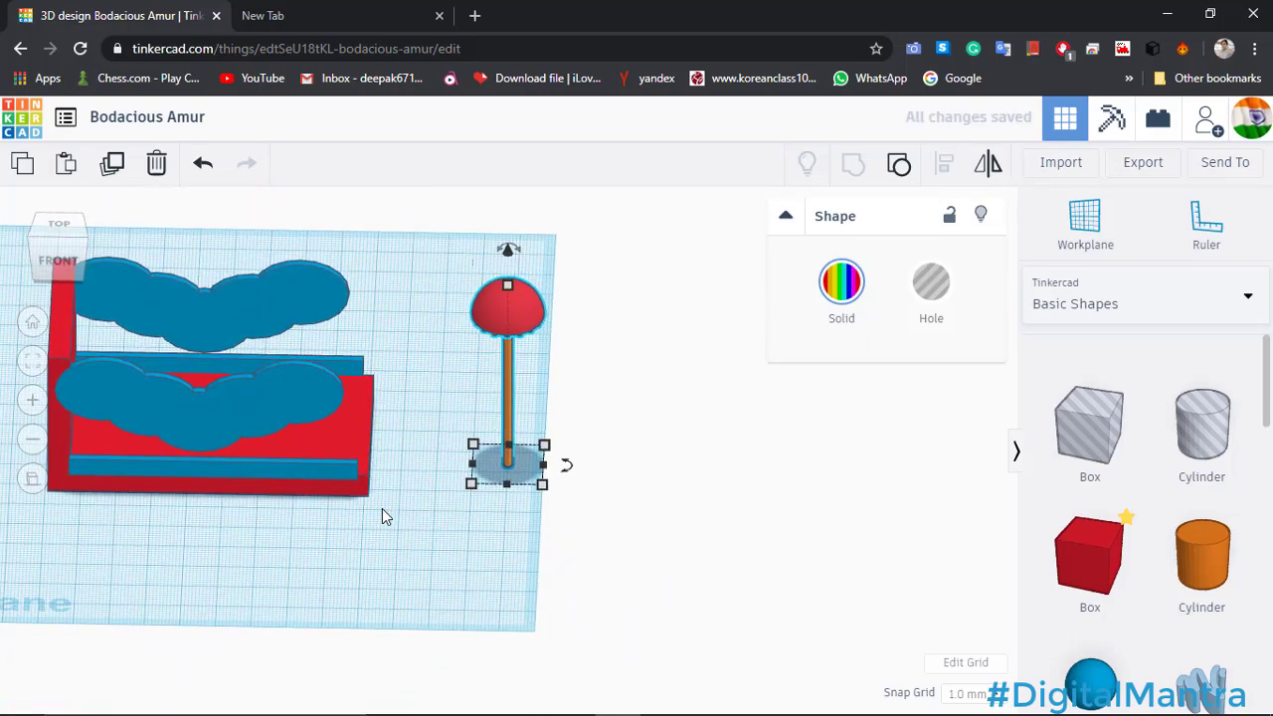
key(Left)
key(Left)
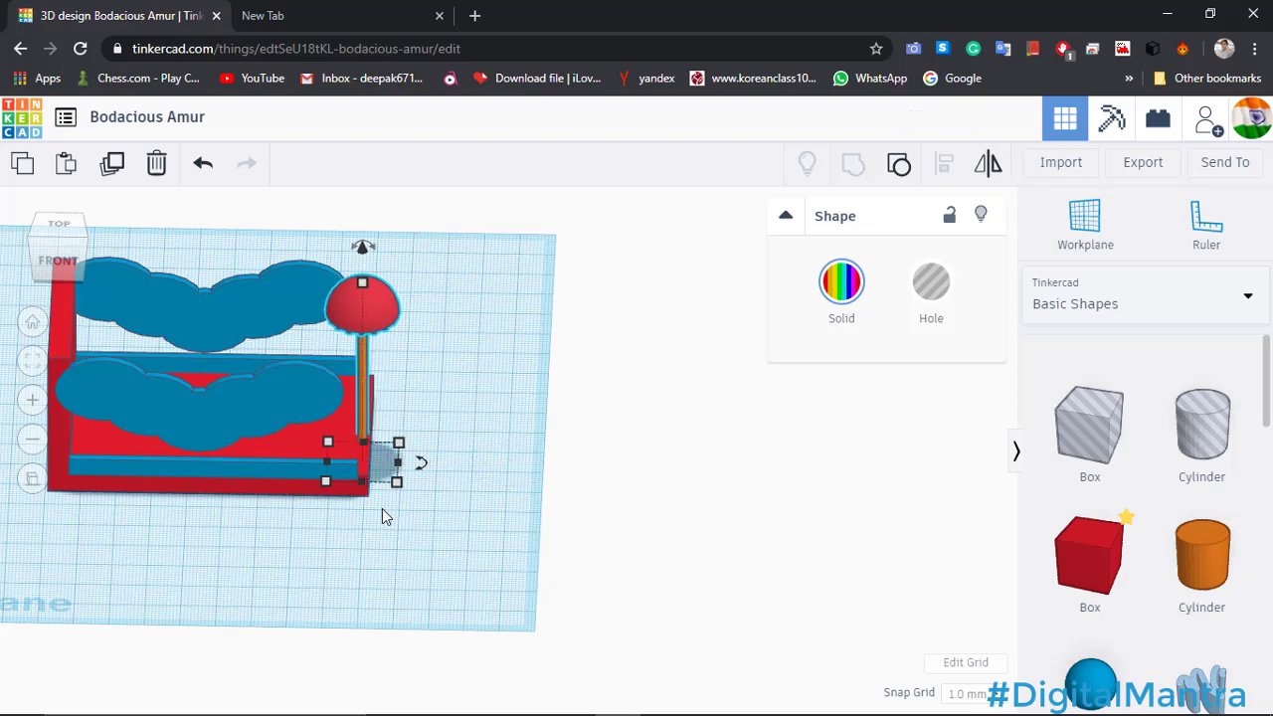
key(Up)
key(Up)
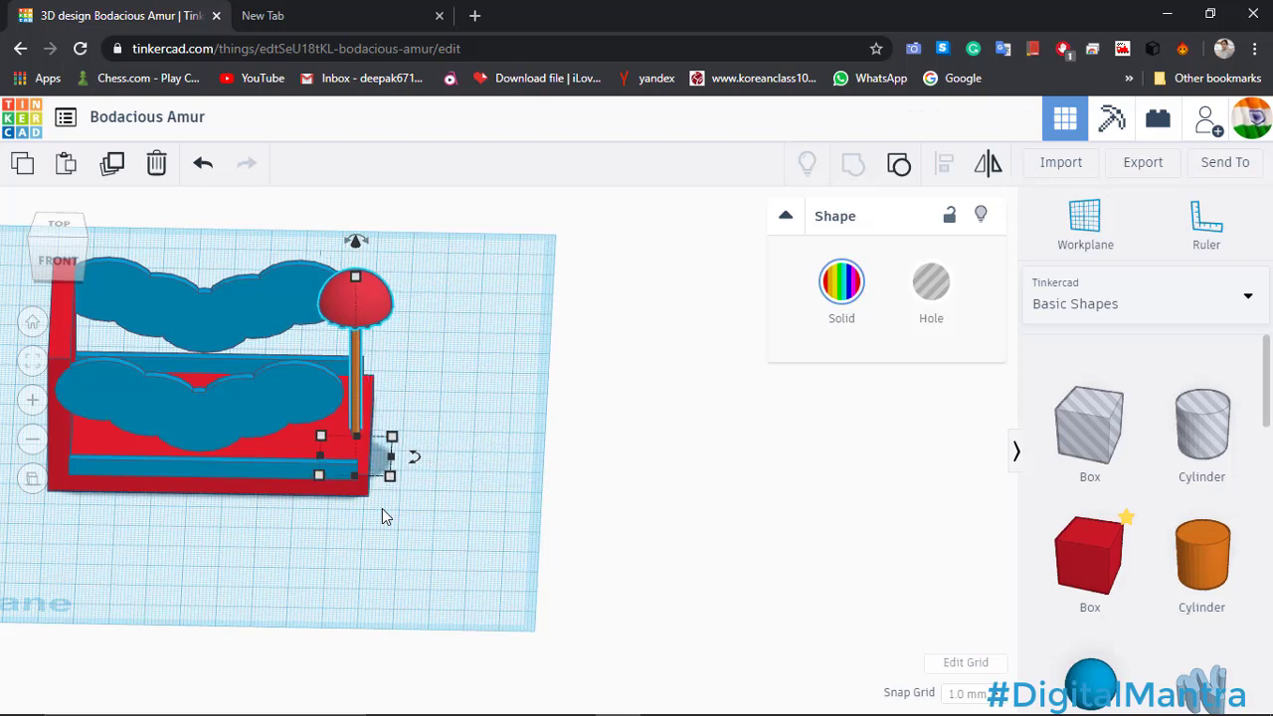
key(Right)
key(Right)
key(Right)
key(Right)
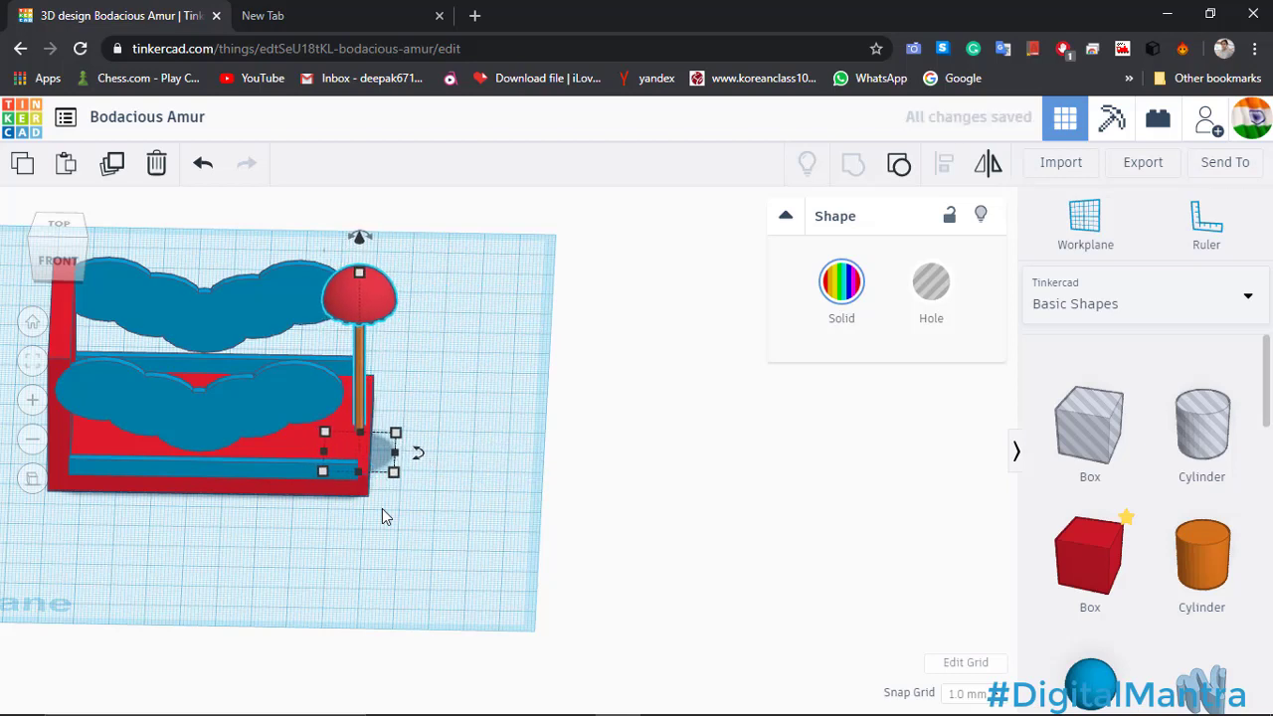
scroll(382, 510, down, 3)
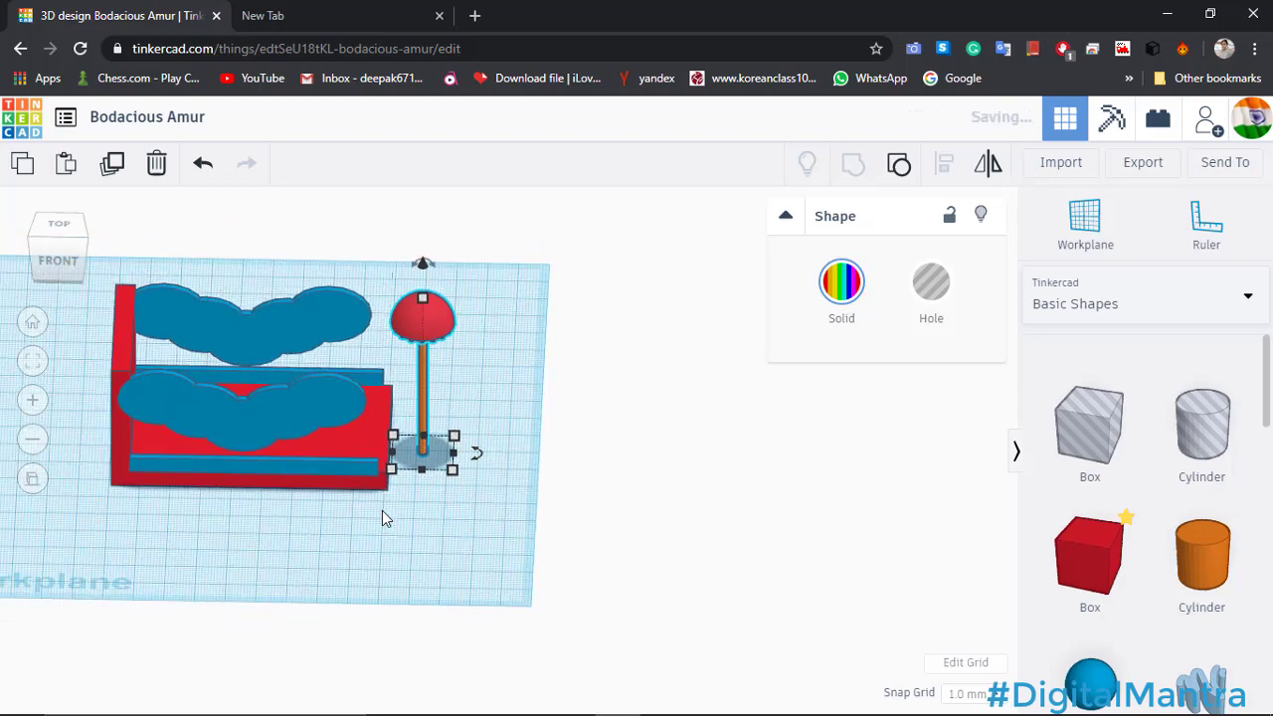
Group the red body with its blue cloud sides and turn on Multicolor for the group.
middle_drag(382, 510, 525, 516)
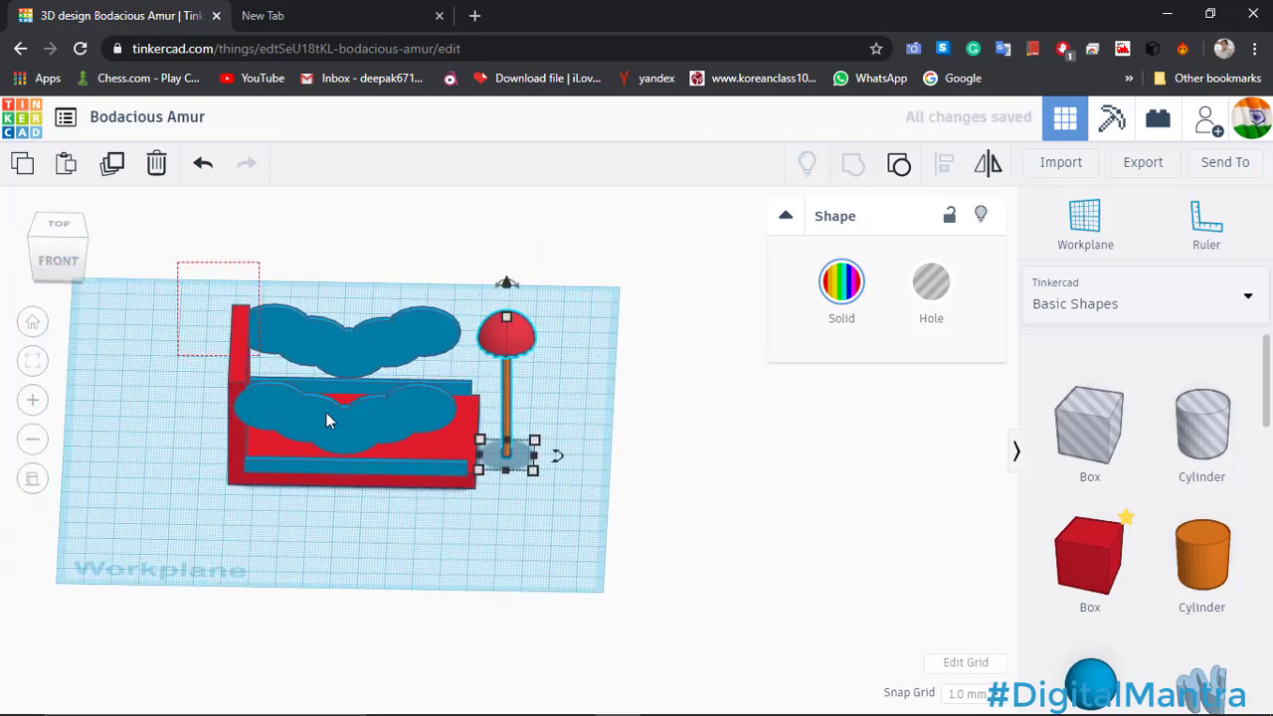
drag(326, 420, 462, 523)
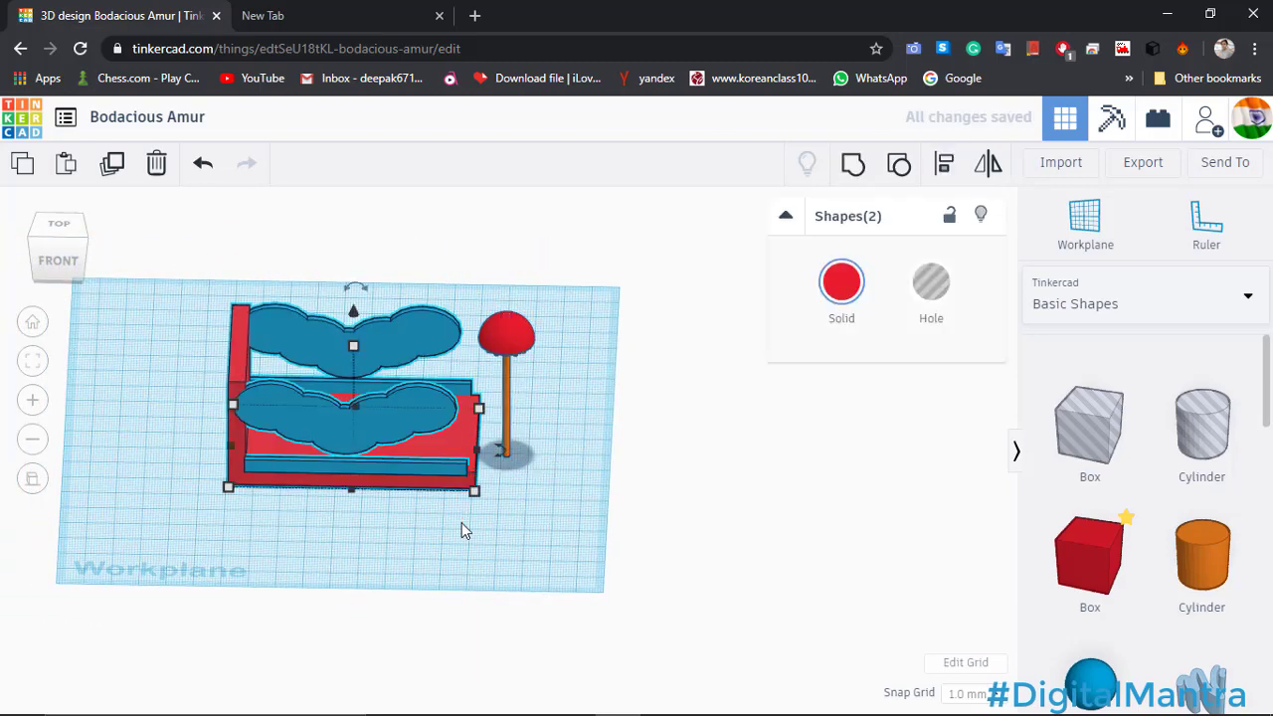
right_drag(418, 567, 454, 584)
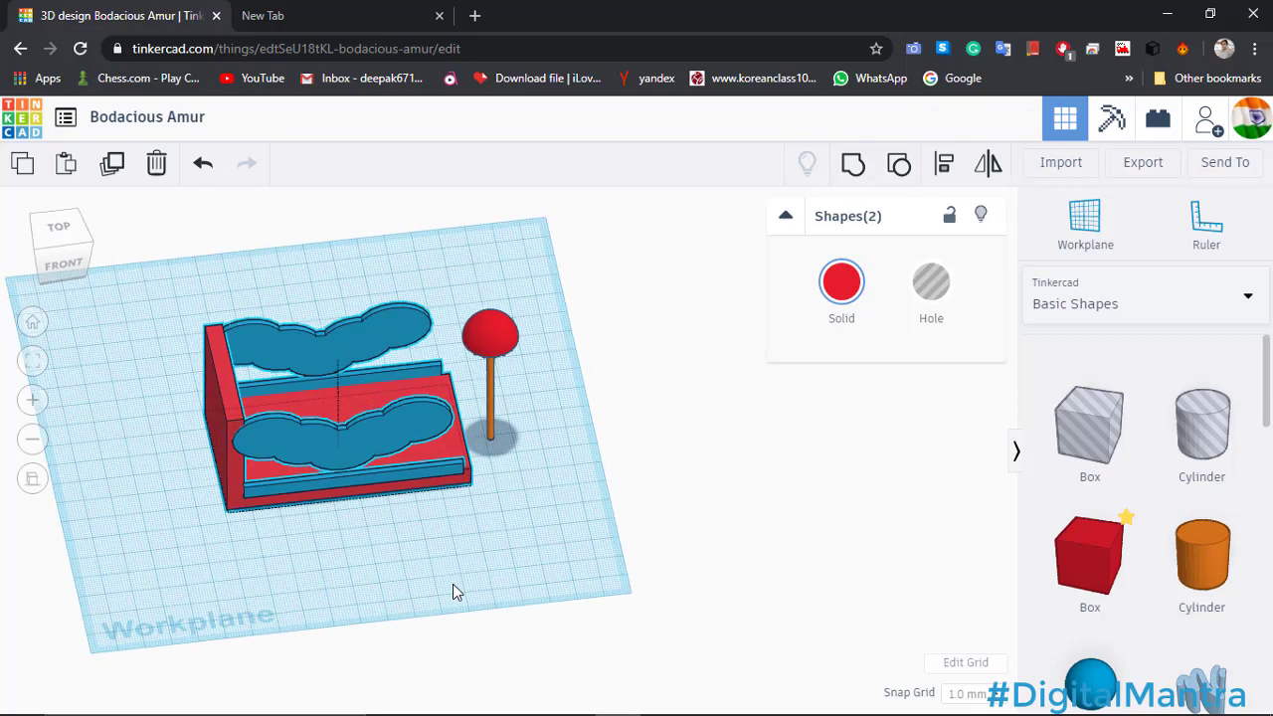
click(853, 165)
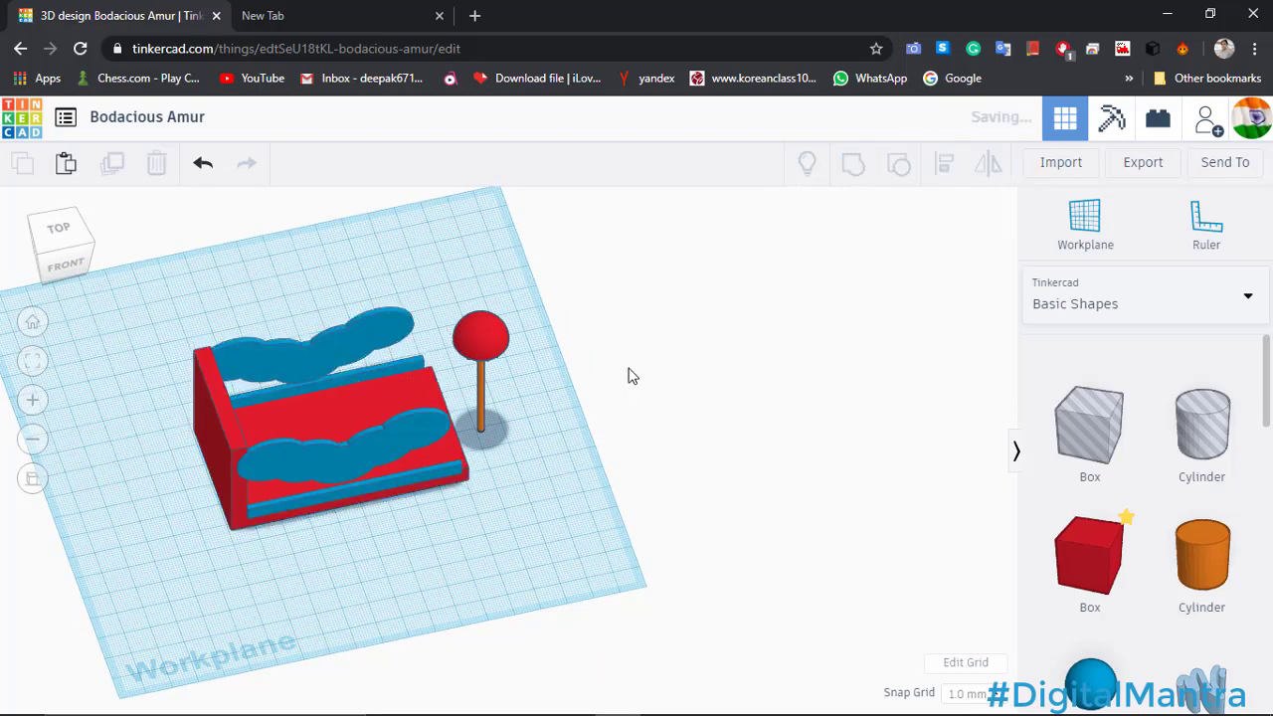
click(841, 274)
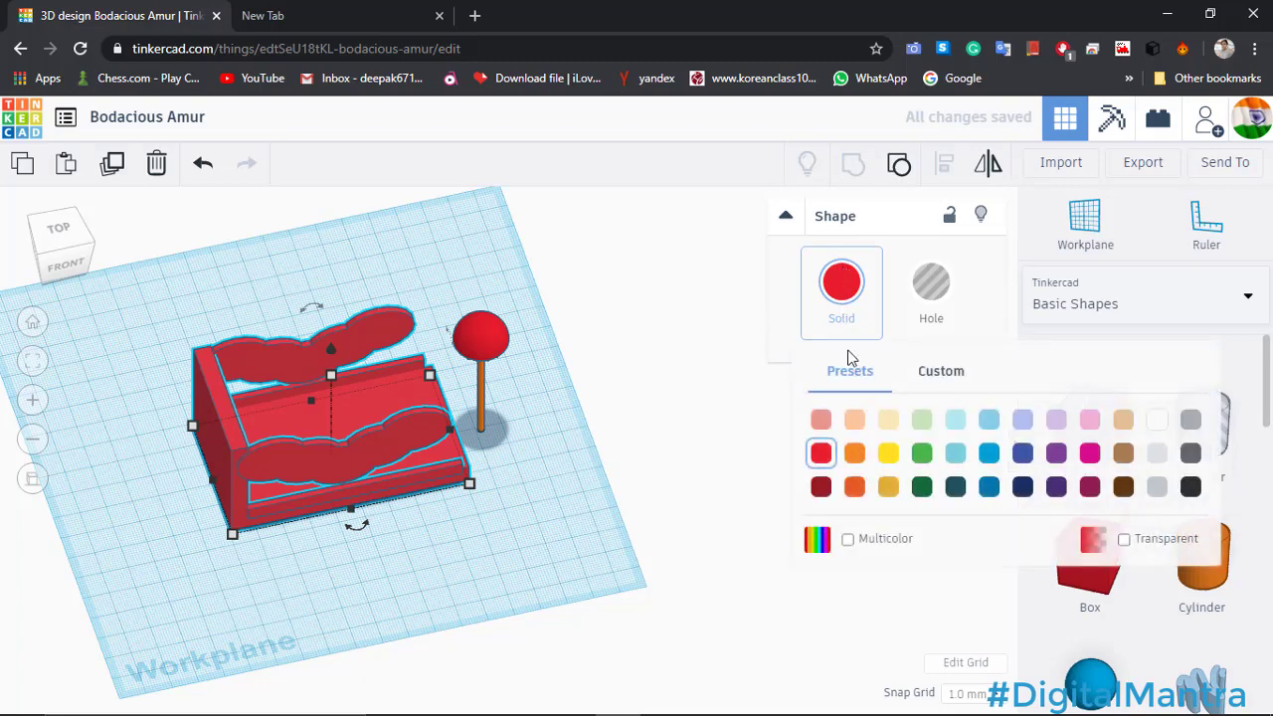
click(870, 541)
click(626, 495)
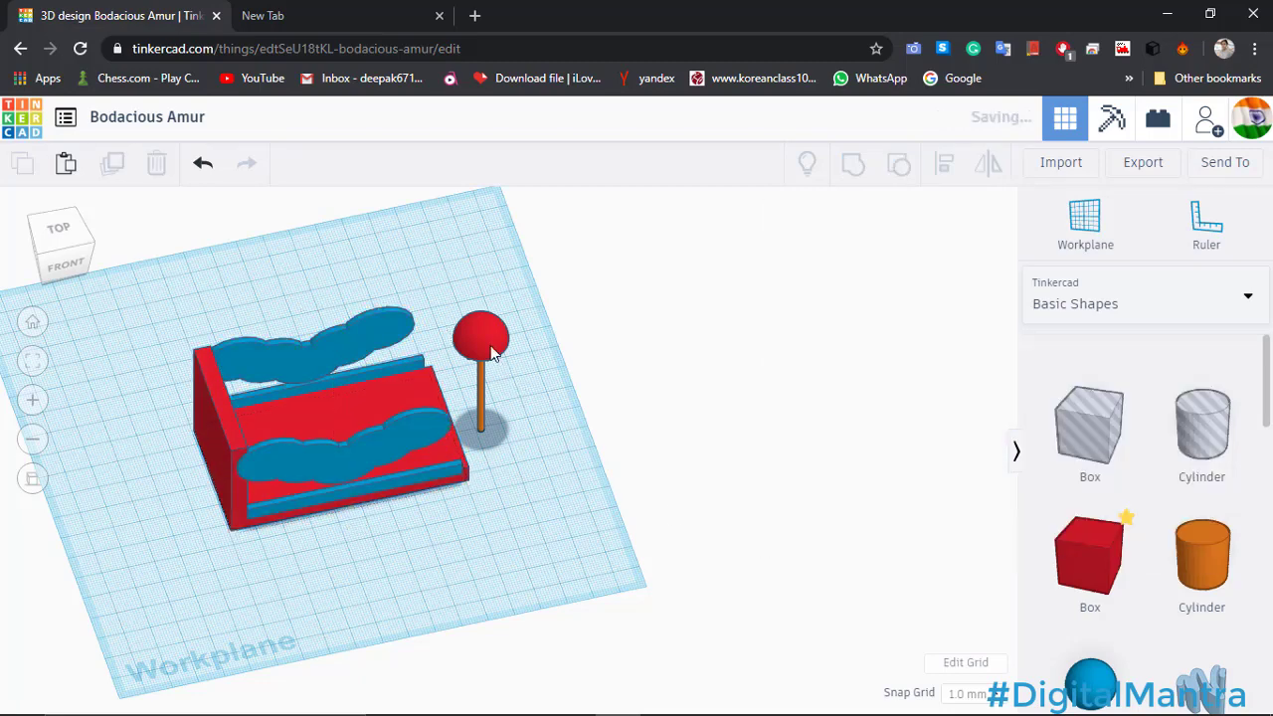
Nudge the umbrella onto the open end of the red base so the pole stands just inside its edge.
click(490, 350)
key(Left)
key(Left)
key(Left)
key(Left)
key(Left)
key(Left)
key(Left)
key(Left)
key(Left)
key(Left)
key(Left)
key(Left)
key(Left)
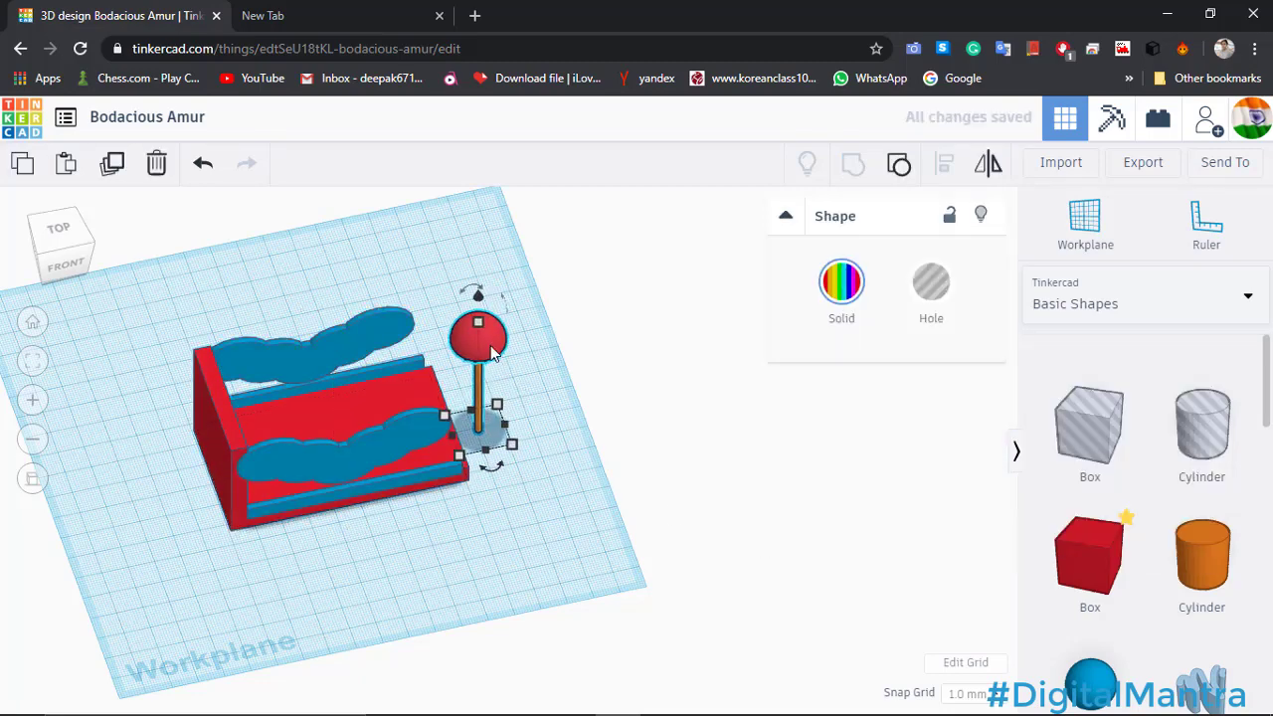
key(Left)
key(Left)
key(Left)
key(Left)
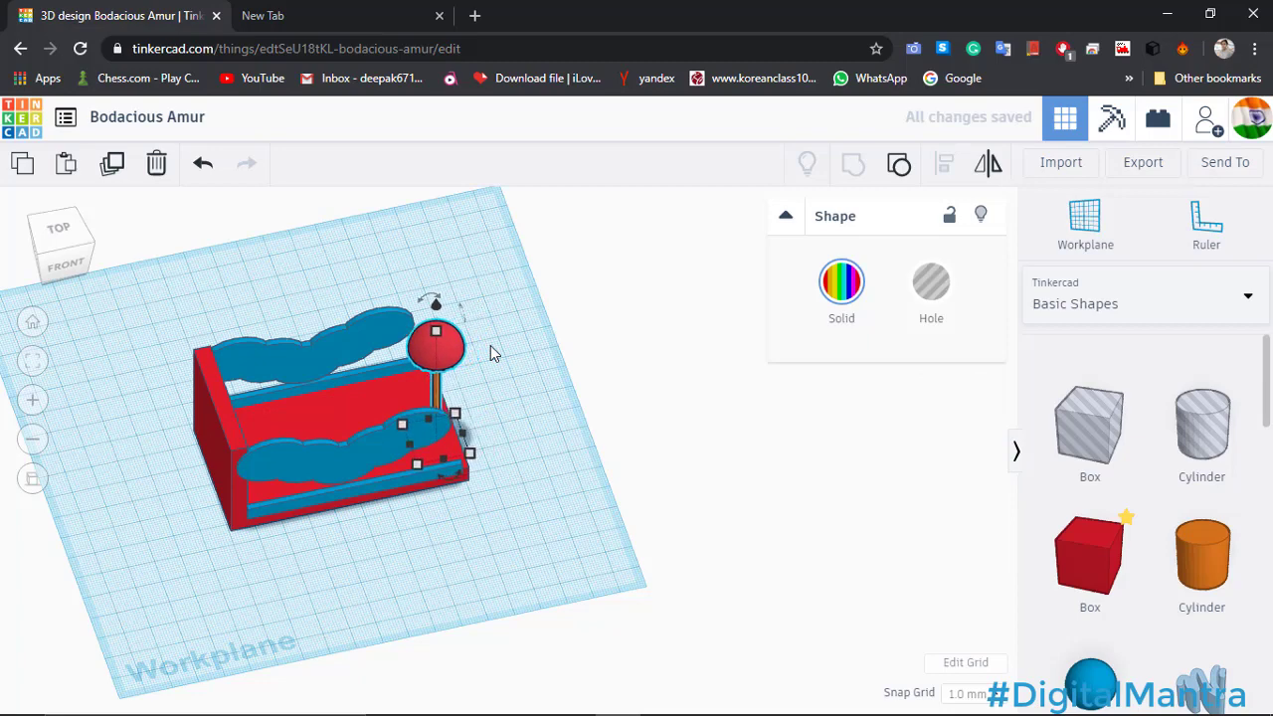
key(Escape)
Align the umbrella and the body on their centres across the body's width.
key(ctrl+a)
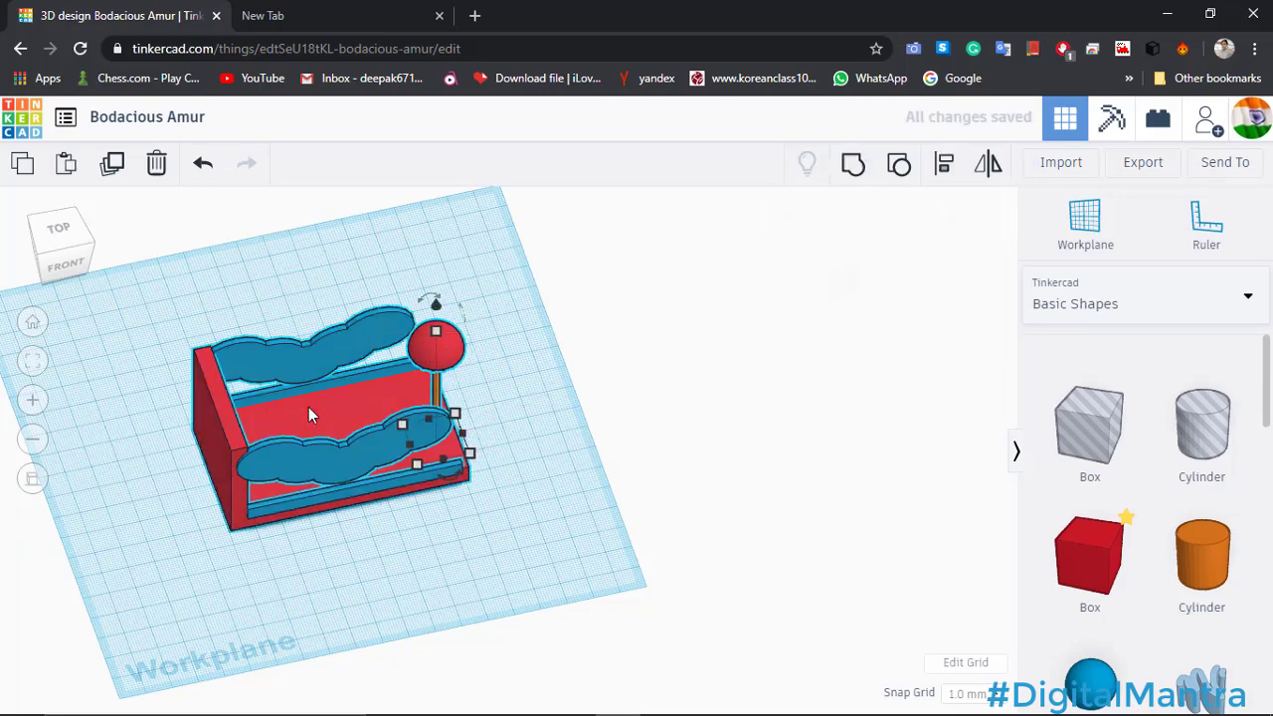
key(l)
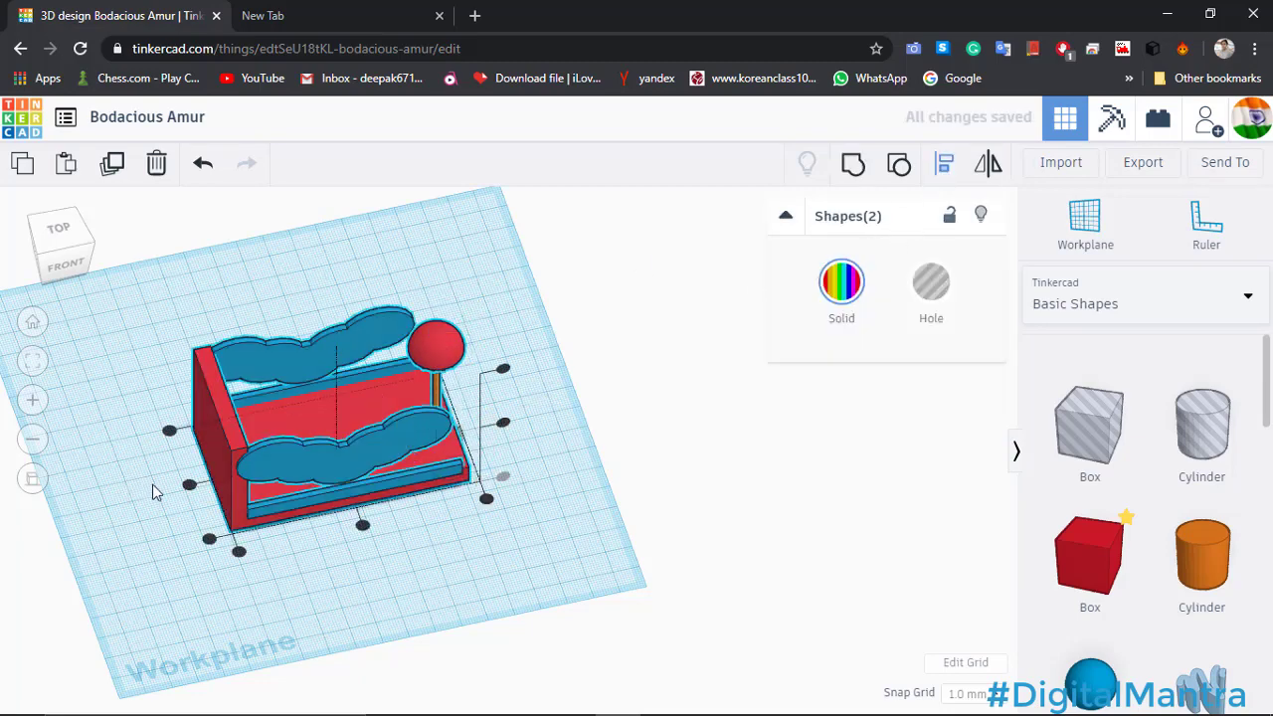
click(189, 485)
click(163, 358)
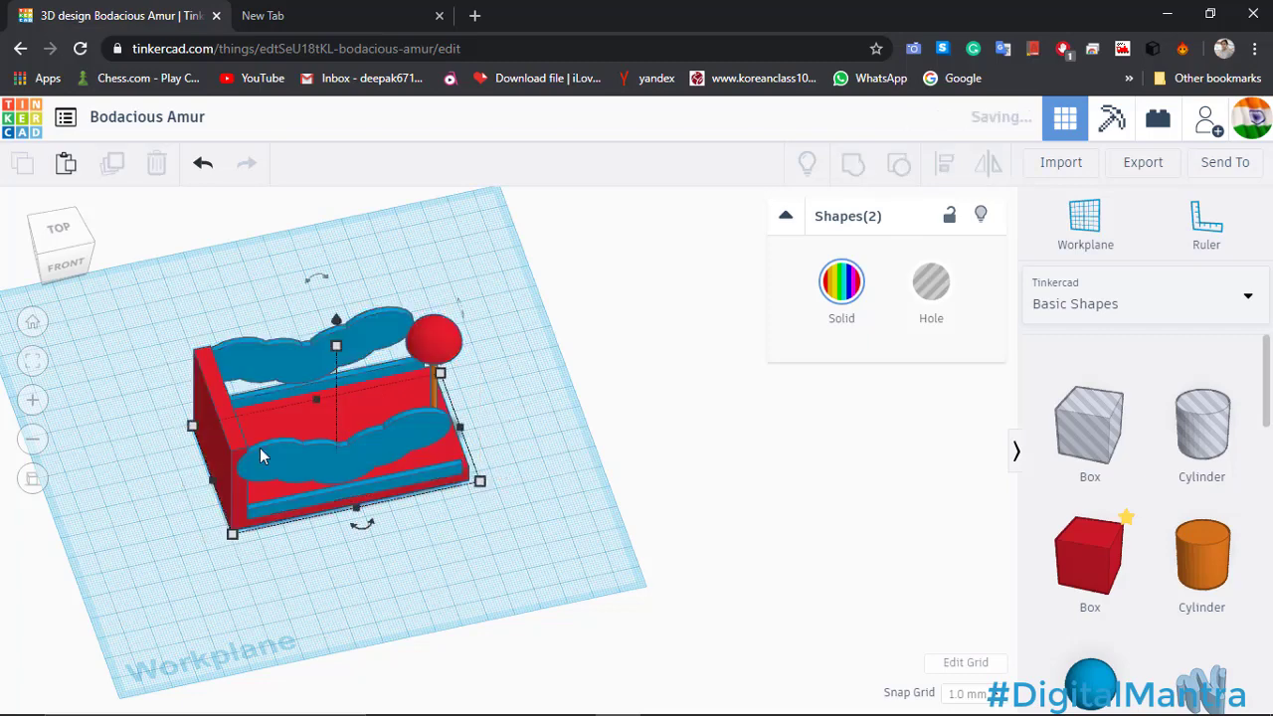
click(524, 557)
right_drag(502, 535, 458, 480)
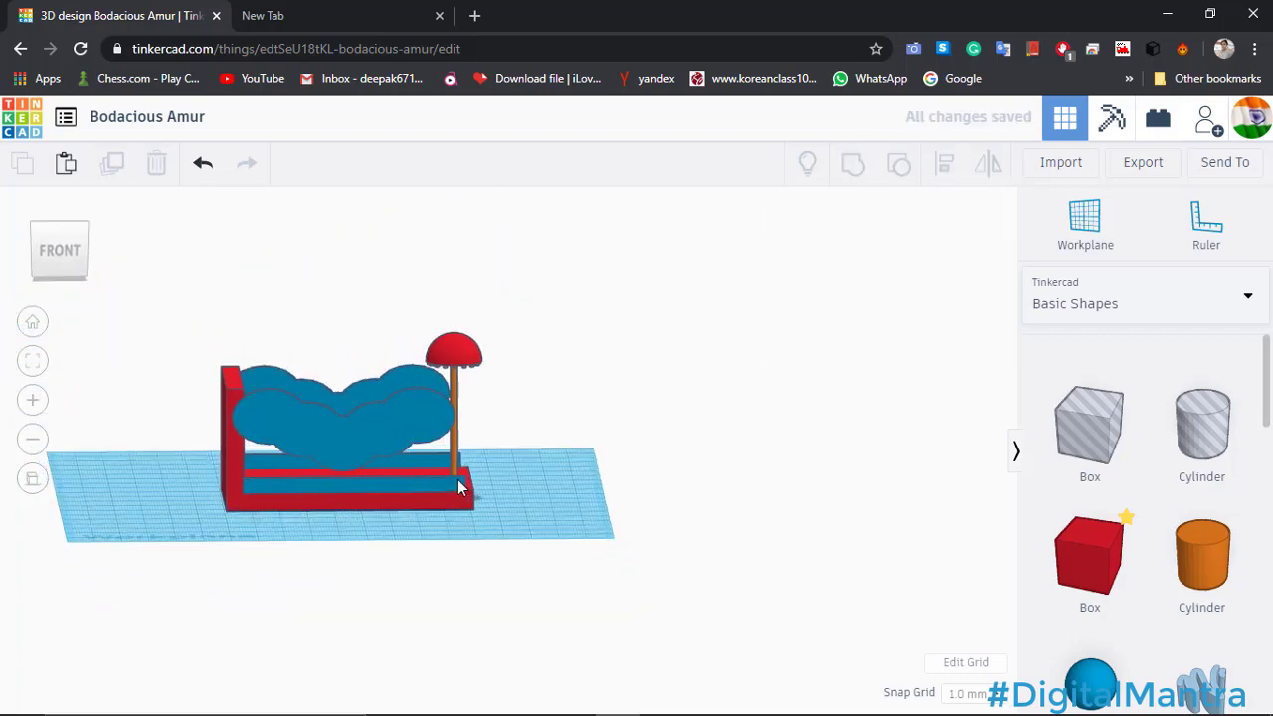
Shorten the umbrella to a height of 57 mm.
click(450, 357)
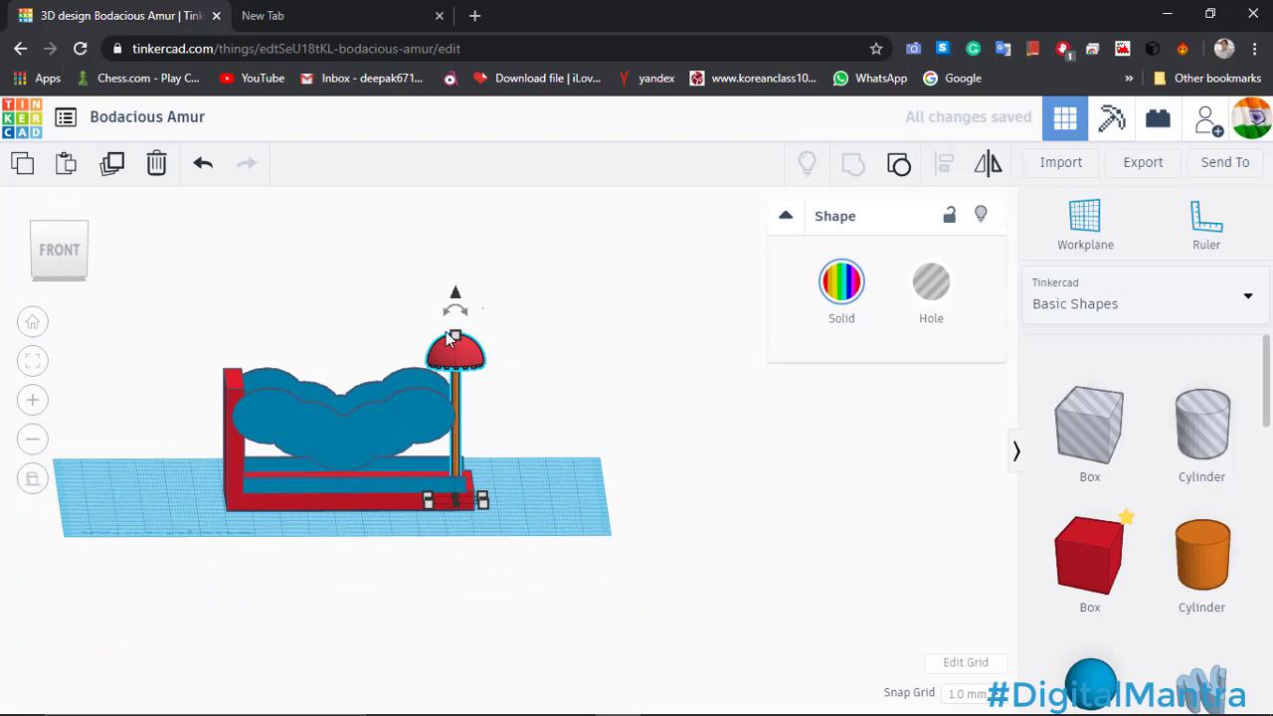
mouse_move(457, 337)
drag(452, 335, 451, 349)
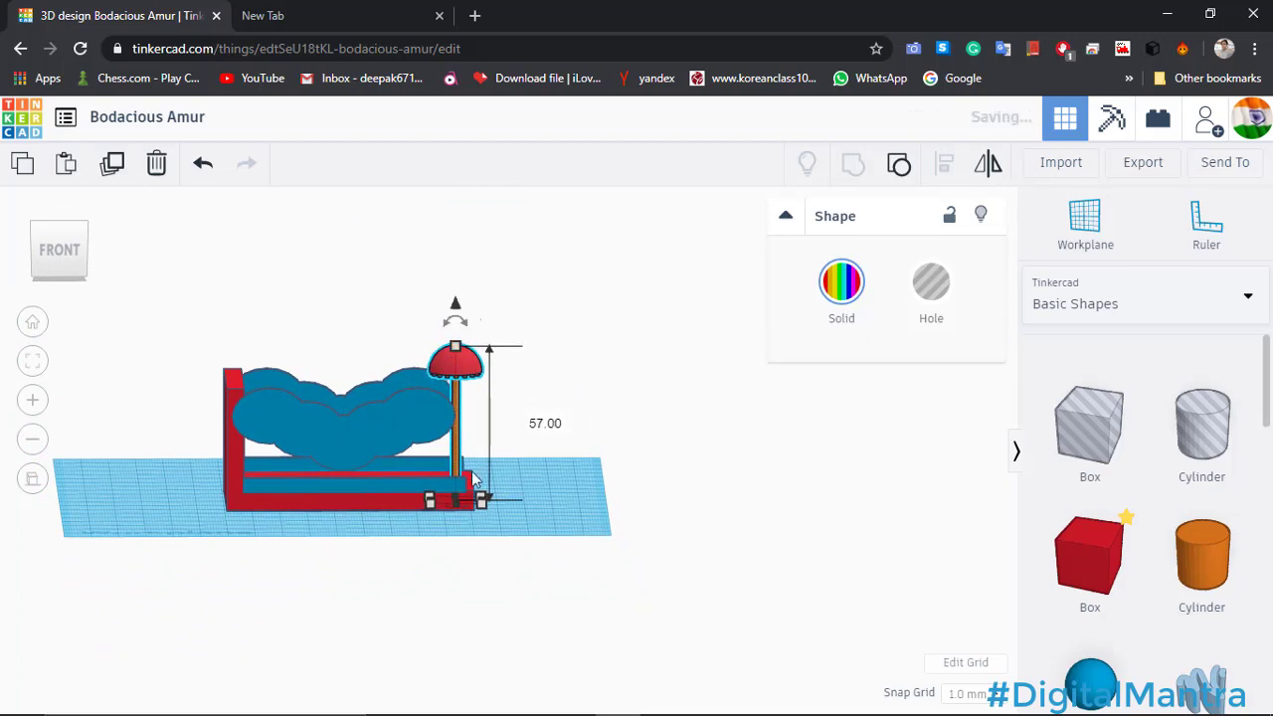
right_drag(586, 396, 481, 450)
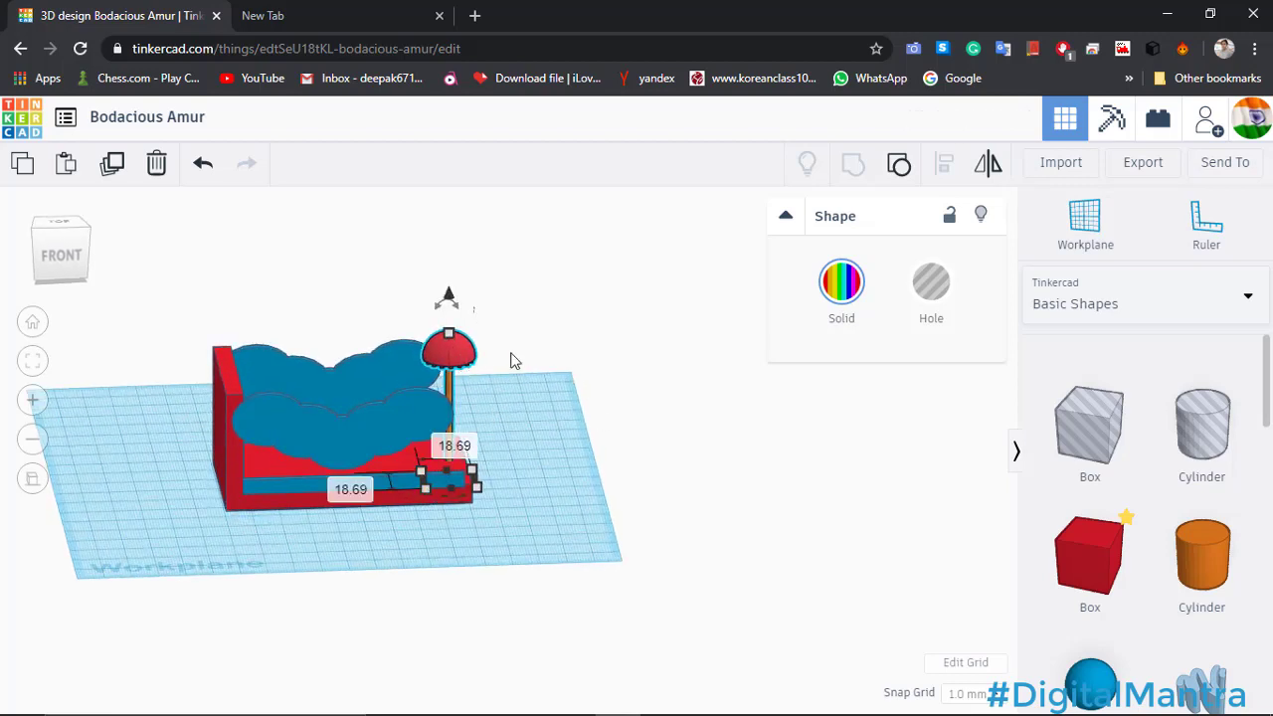
Scale the umbrella up proportionally to a footprint of about 38 mm square and reduce its height again.
click(512, 355)
click(442, 353)
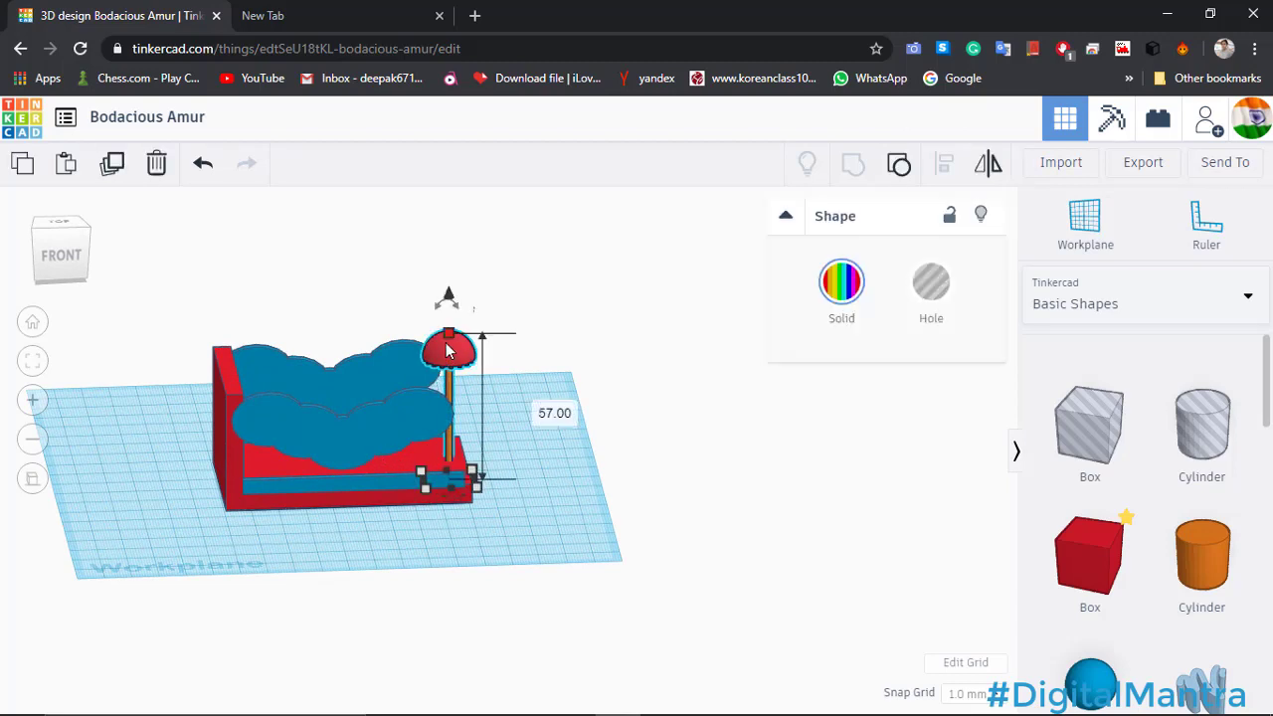
drag(426, 488, 369, 475)
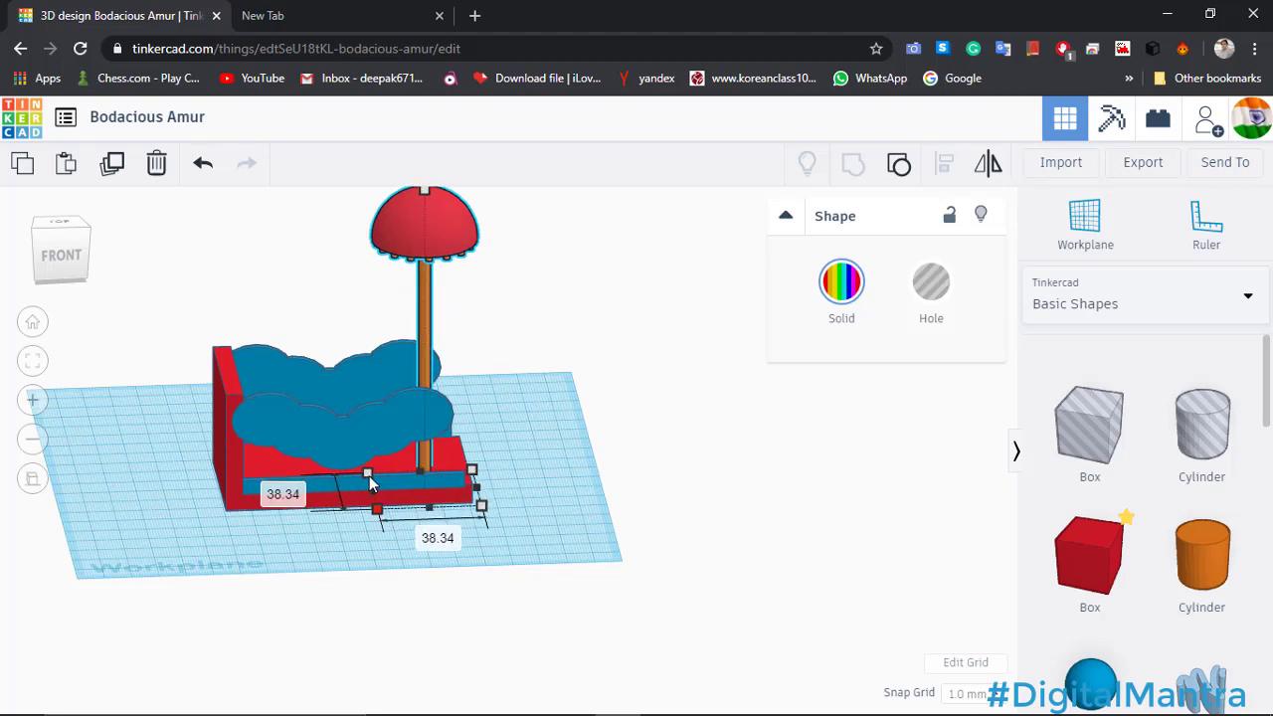
drag(425, 188, 425, 256)
click(590, 427)
right_drag(438, 463, 502, 449)
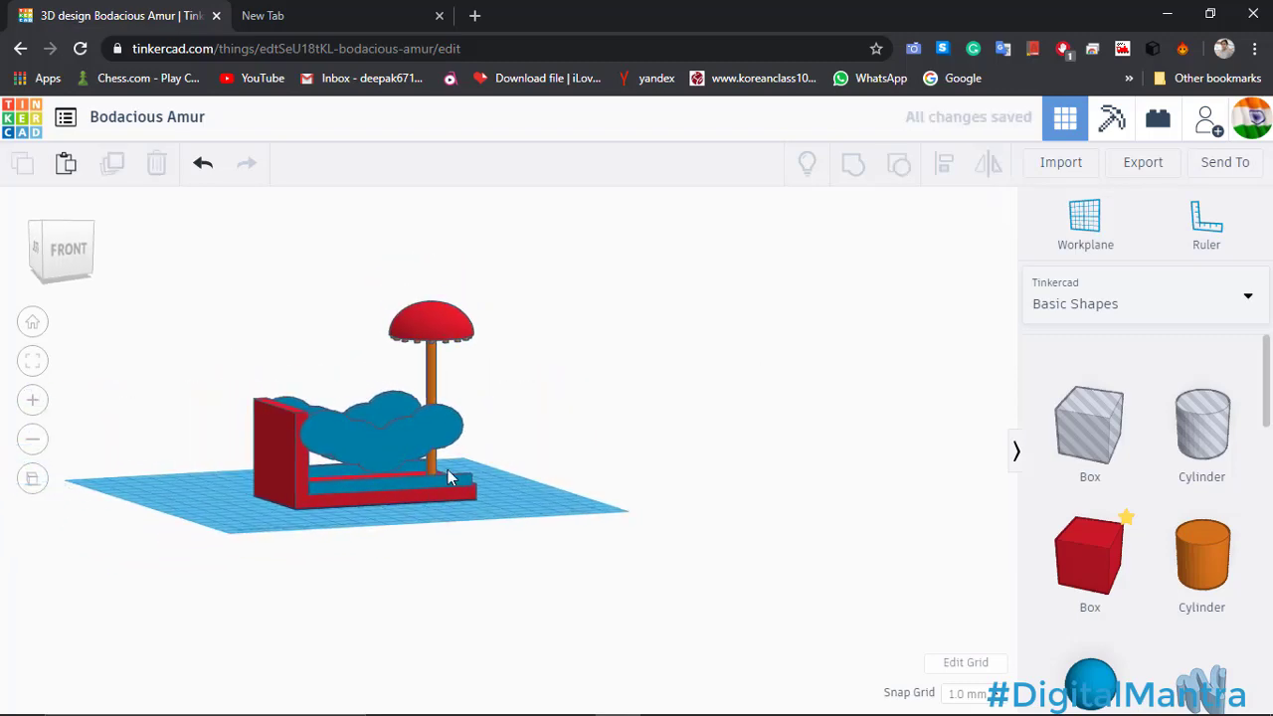
right_drag(389, 459, 945, 582)
Add a red box in front of the workplane, stretch it to 72 mm long and set its thickness to 1 mm.
scroll(1184, 594, down, 1)
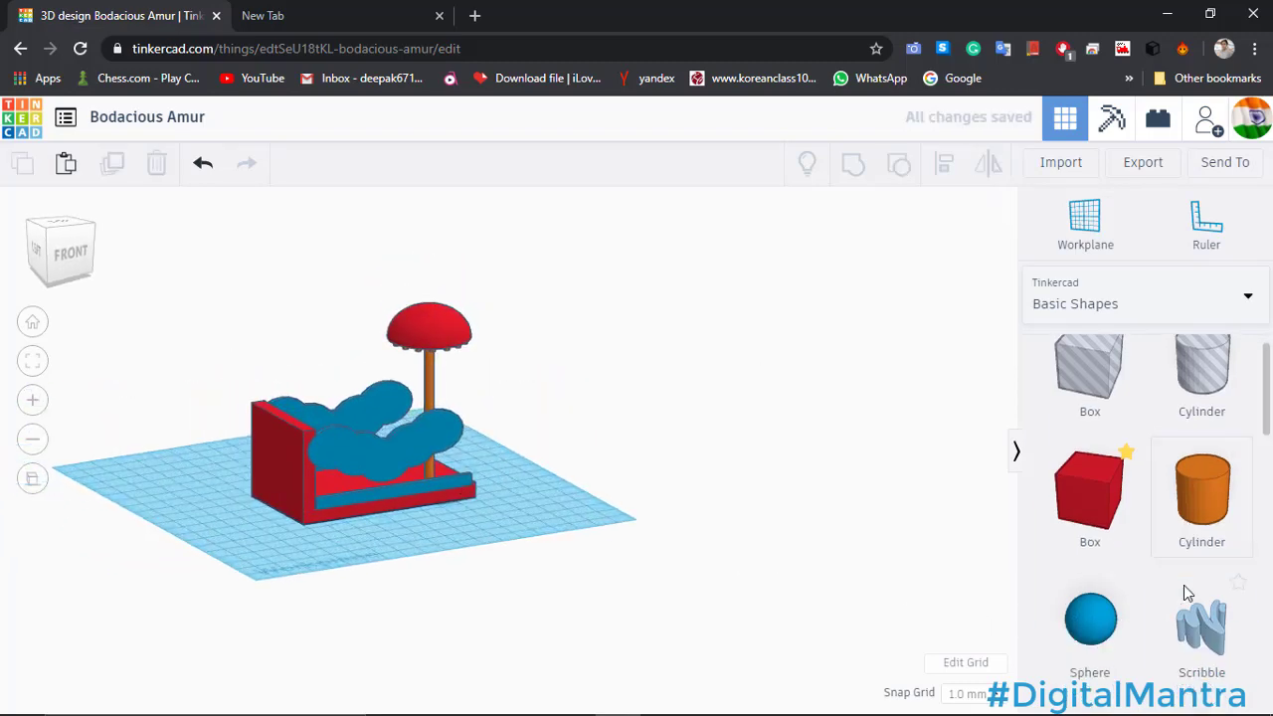
scroll(1243, 560, up, 1)
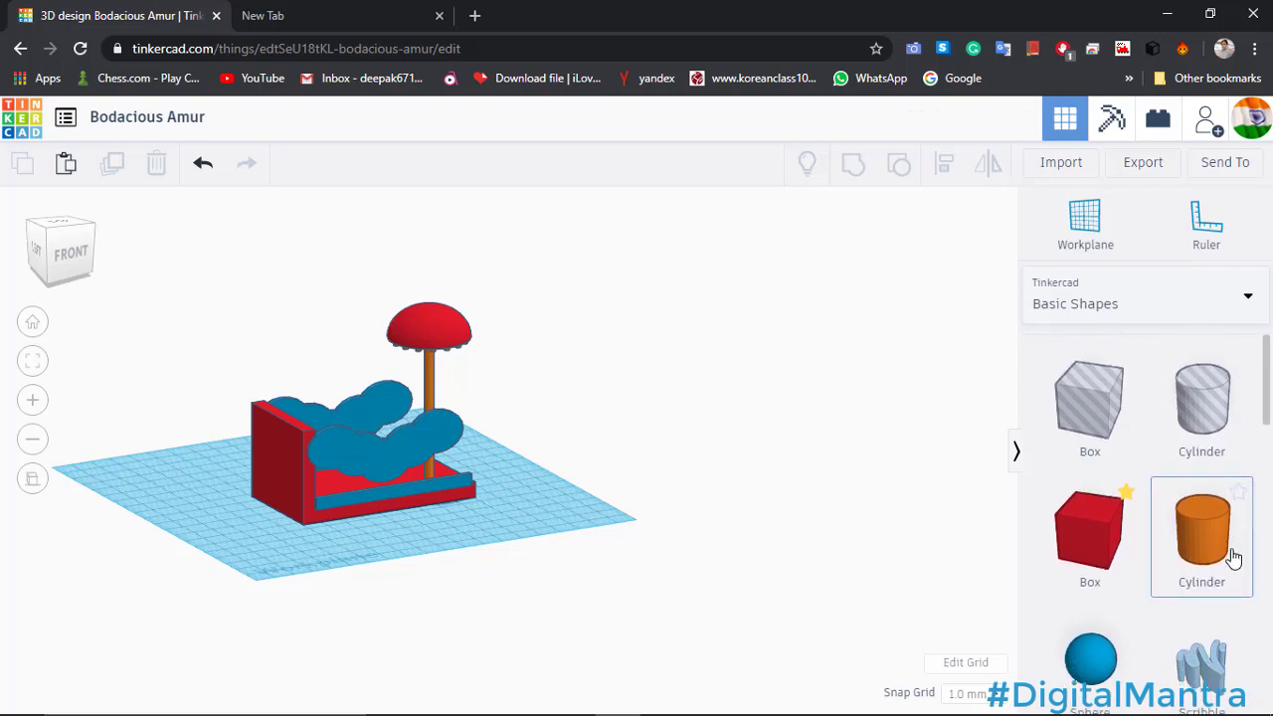
drag(756, 569, 609, 587)
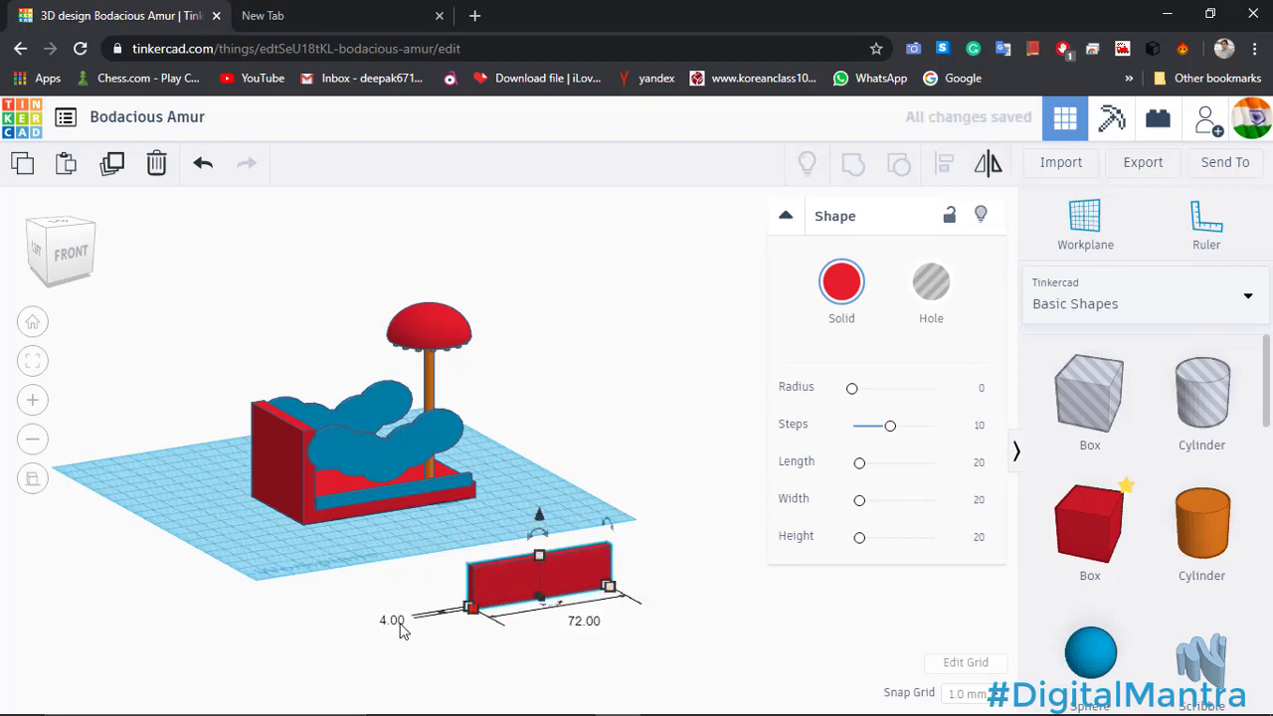
key(Return)
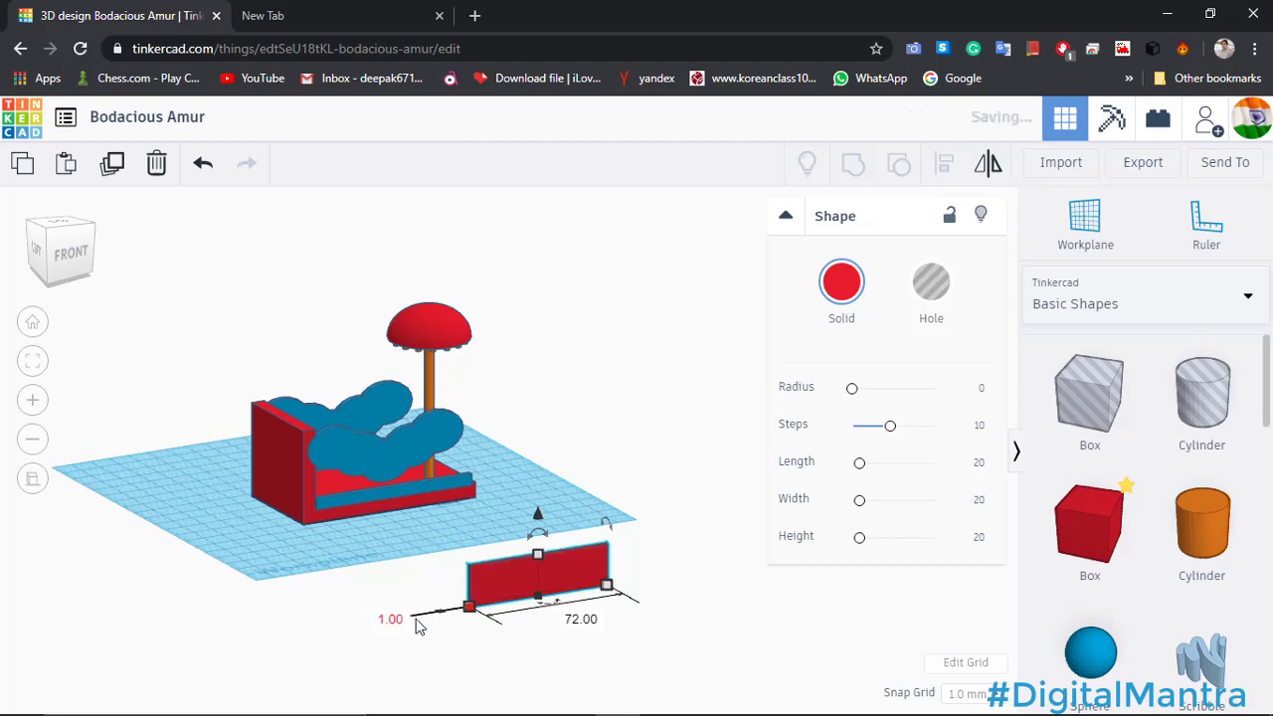
Set the height of the thin red box to 2 mm.
right_drag(750, 568, 750, 593)
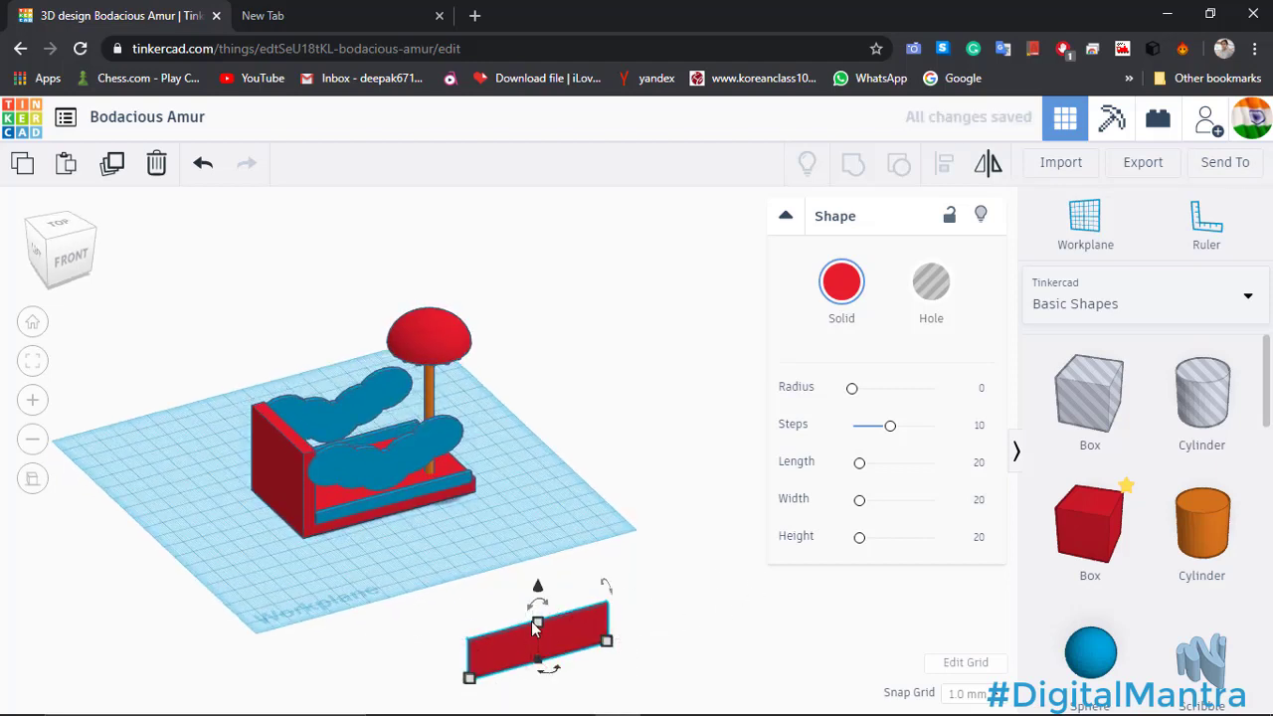
click(537, 624)
key(Return)
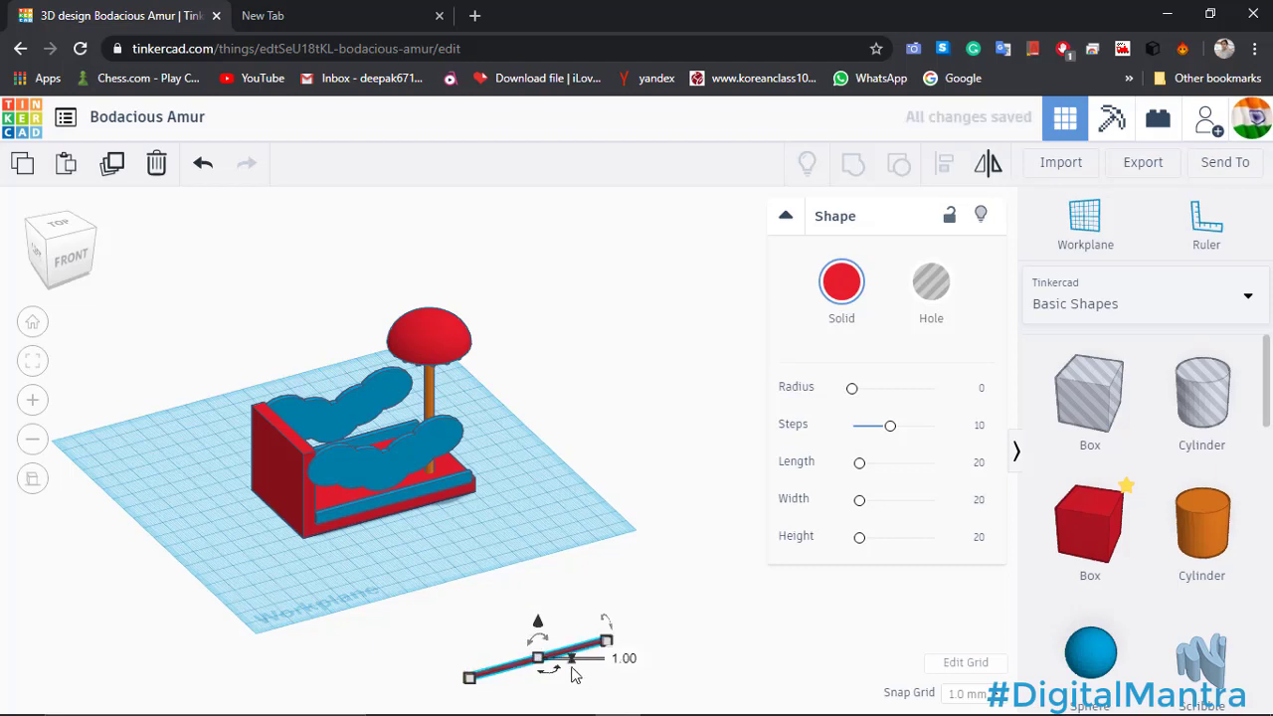
click(625, 657)
text(2)
key(Return)
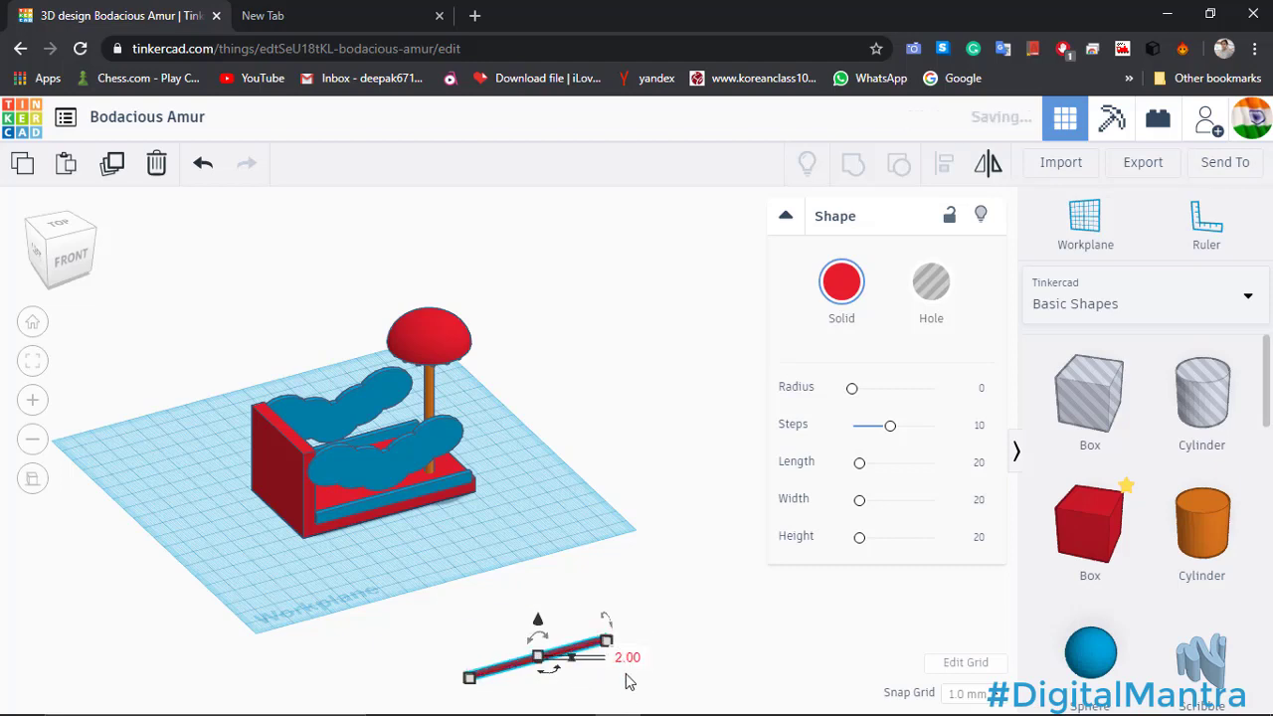
click(645, 648)
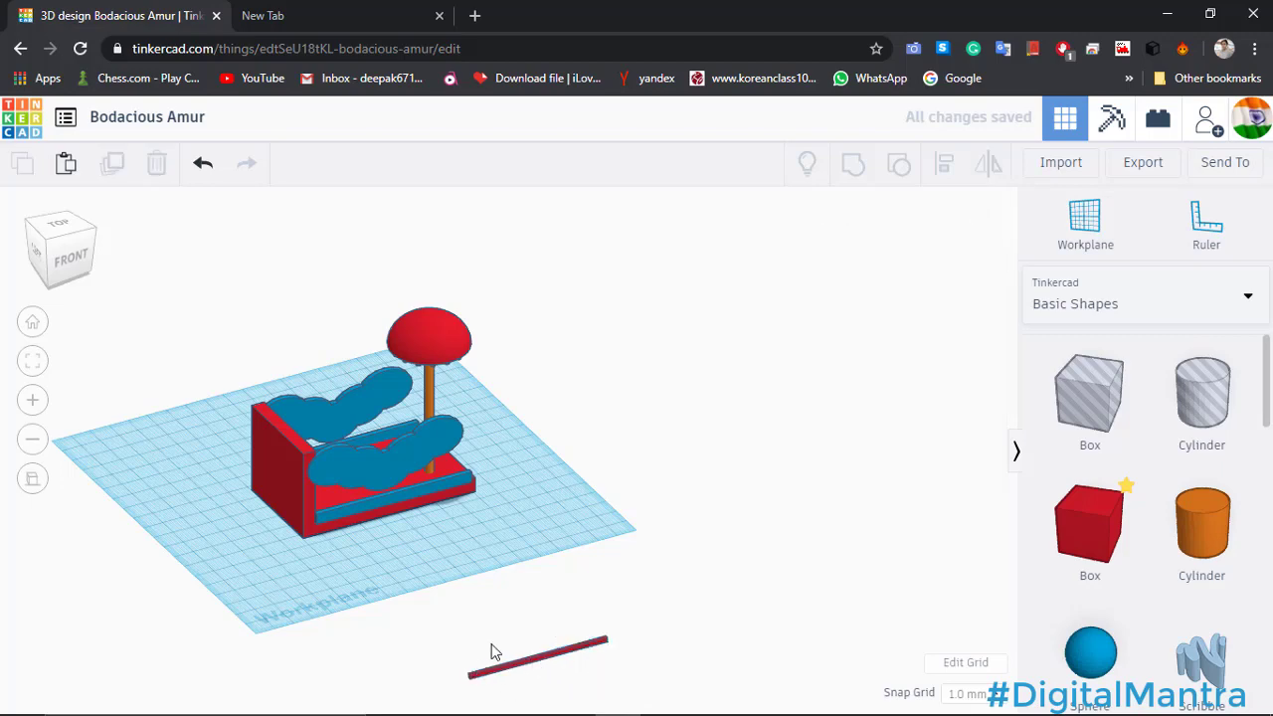
Duplicate the thin red bar in front of the workplane and rotate the copy by -13° in the top view.
click(57, 224)
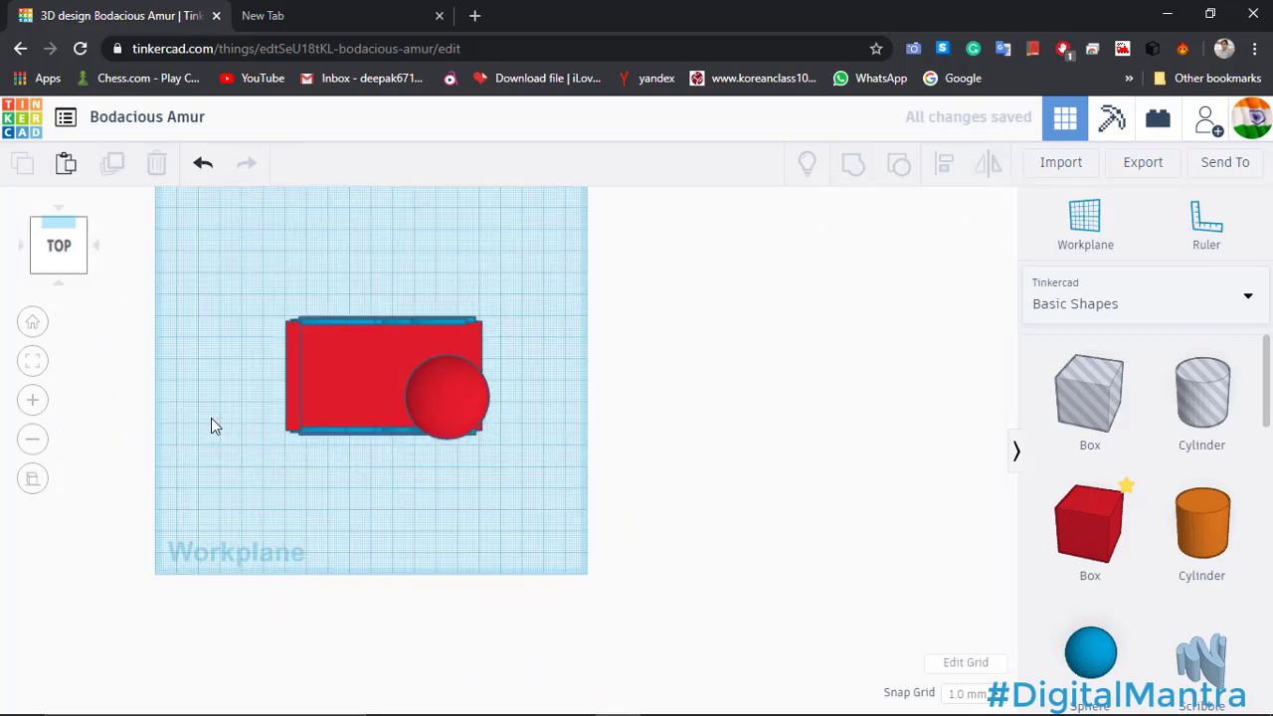
scroll(337, 528, down, 3)
middle_drag(473, 569, 481, 441)
scroll(309, 588, up, 3)
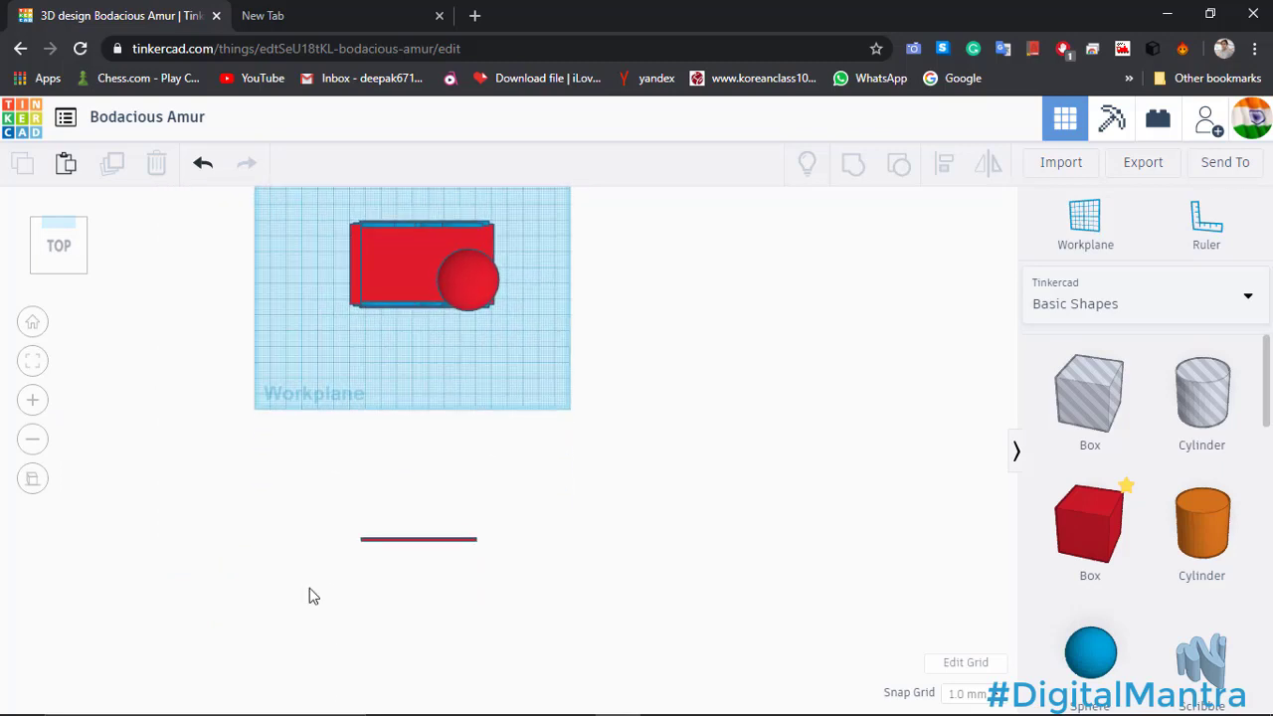
middle_drag(386, 564, 434, 487)
drag(339, 468, 505, 589)
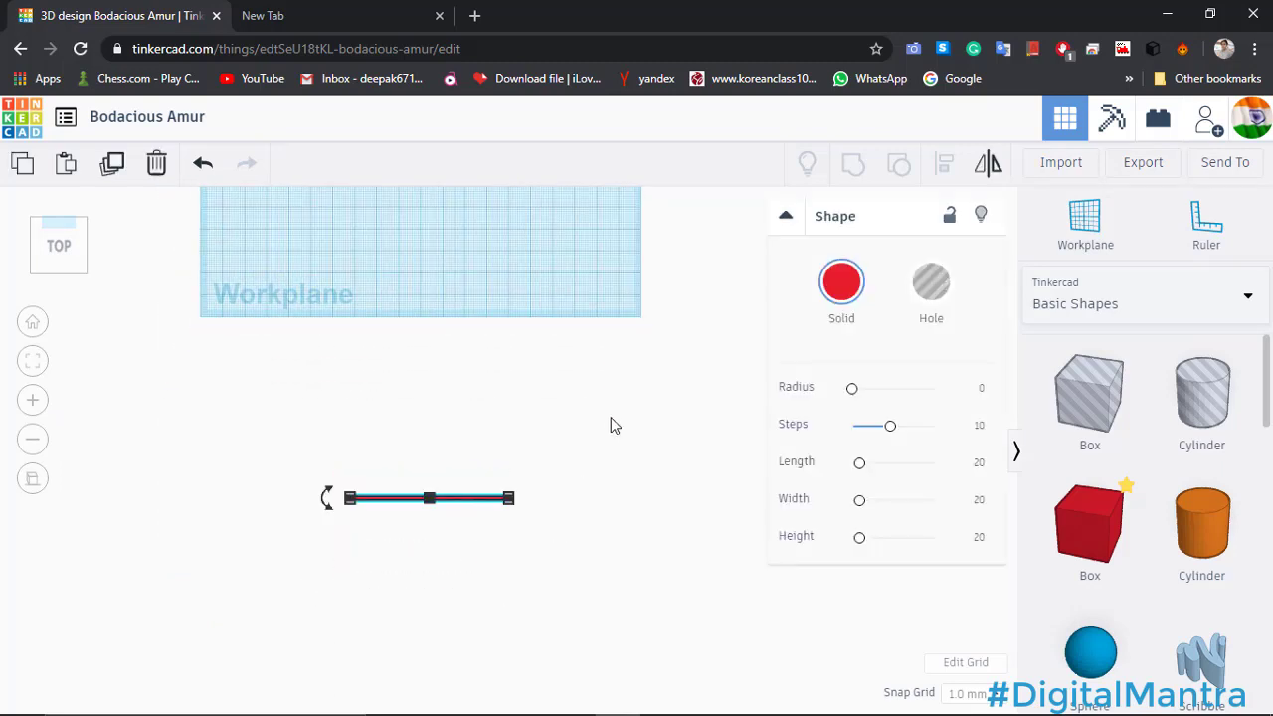
key(ctrl+d)
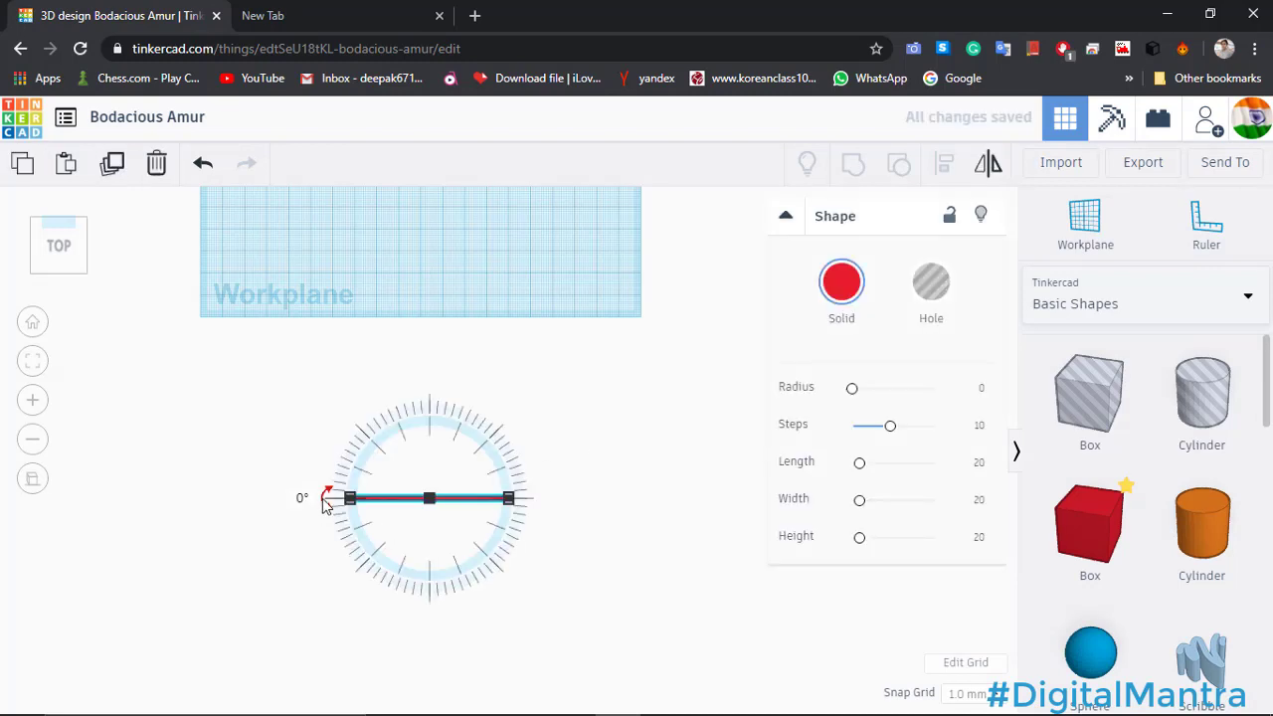
drag(323, 498, 329, 479)
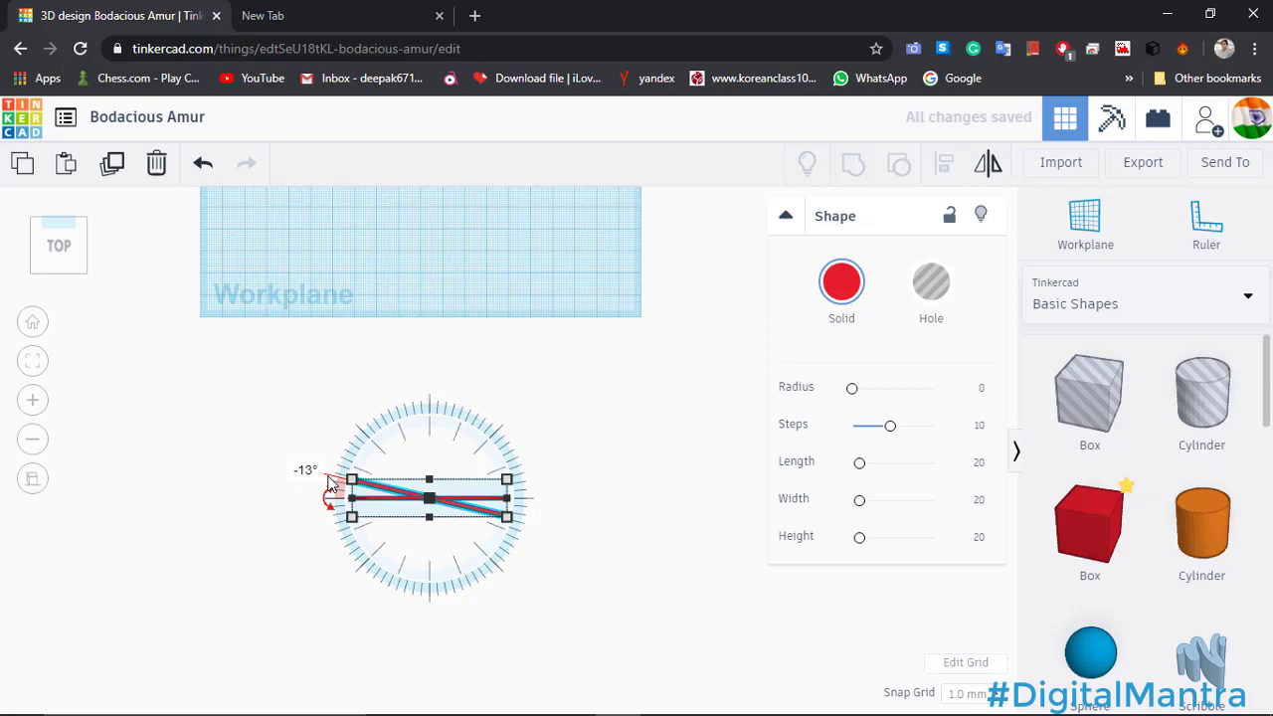
Repeat the rotated duplication of the thin bar until the copies form a full circle of spokes.
key(ctrl+d)
key(ctrl+d)
key(ctrl+d)
key(ctrl+d)
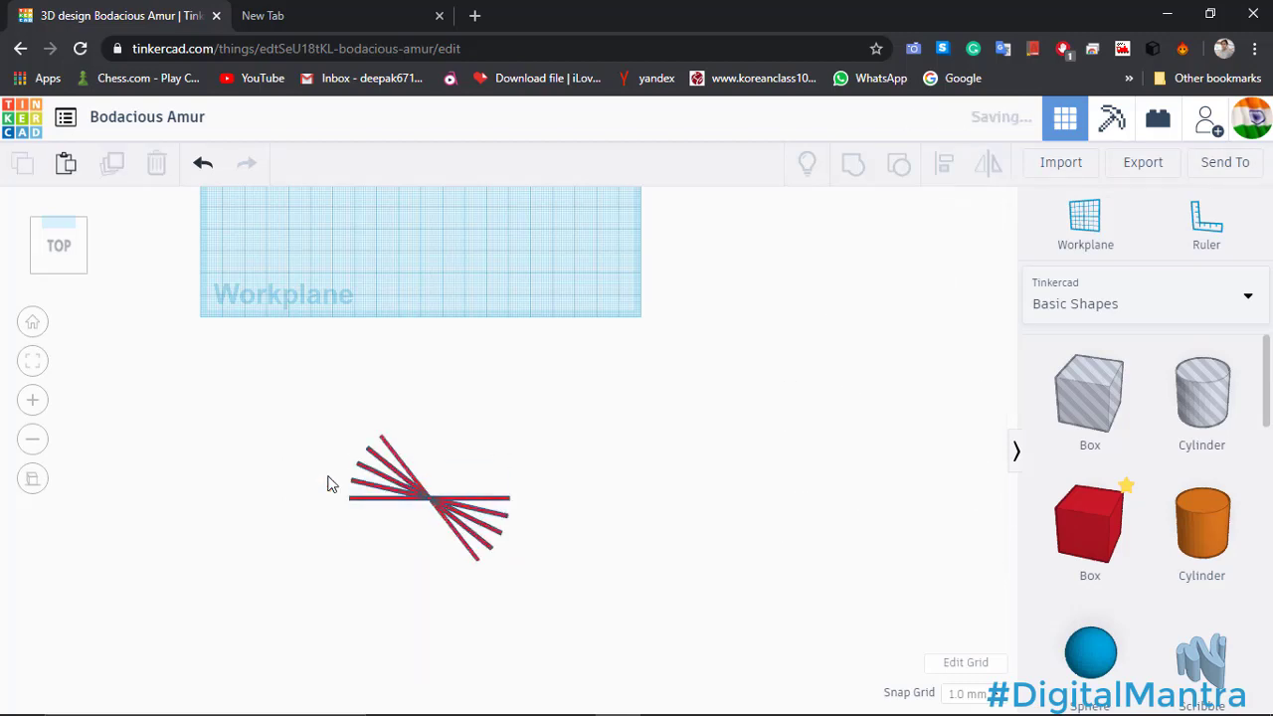
key(ctrl+d)
key(ctrl+d)
key(ctrl+d)
key(ctrl+d)
key(ctrl+d)
key(ctrl+d)
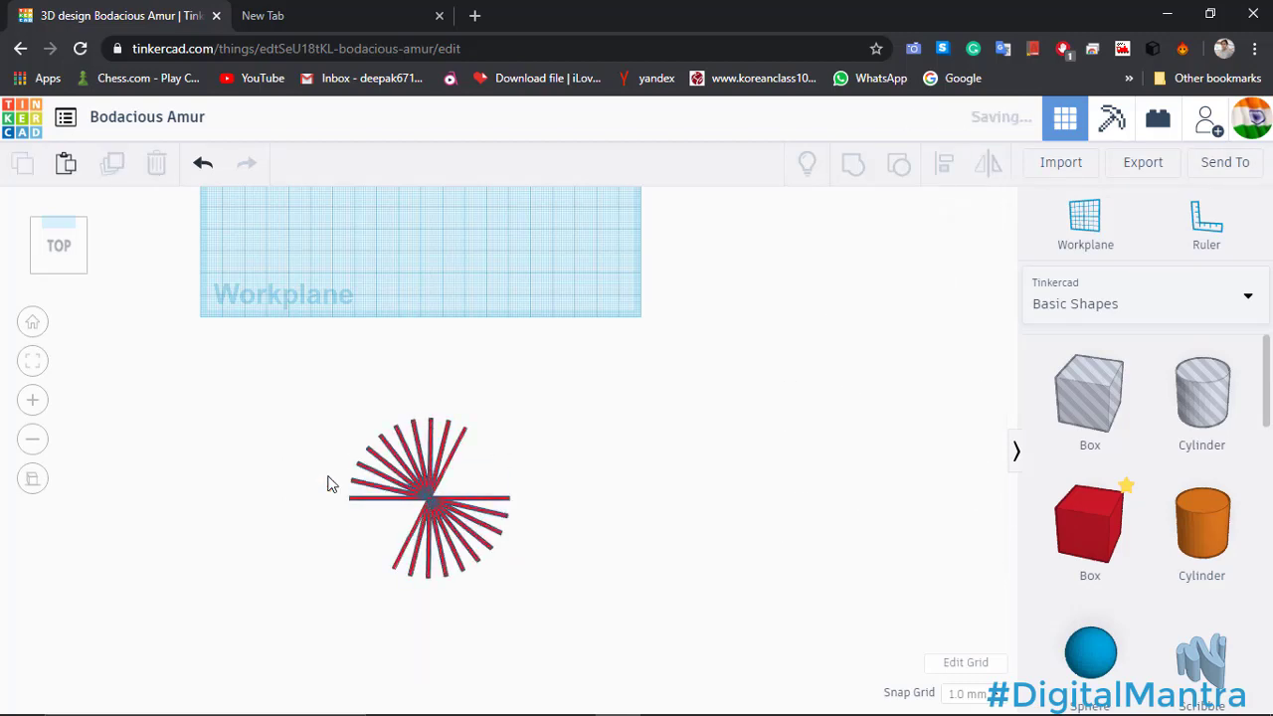
key(ctrl+d)
key(ctrl+d)
key(ctrl+d)
key(ctrl+d)
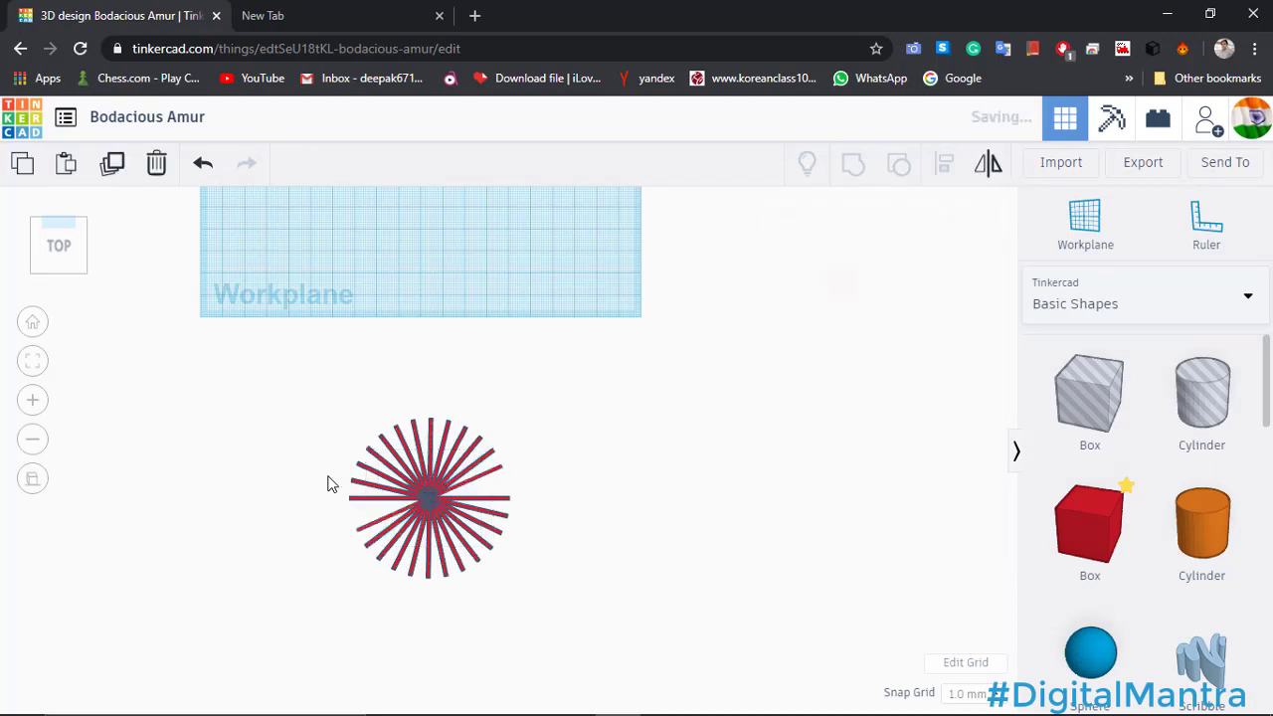
key(ctrl+d)
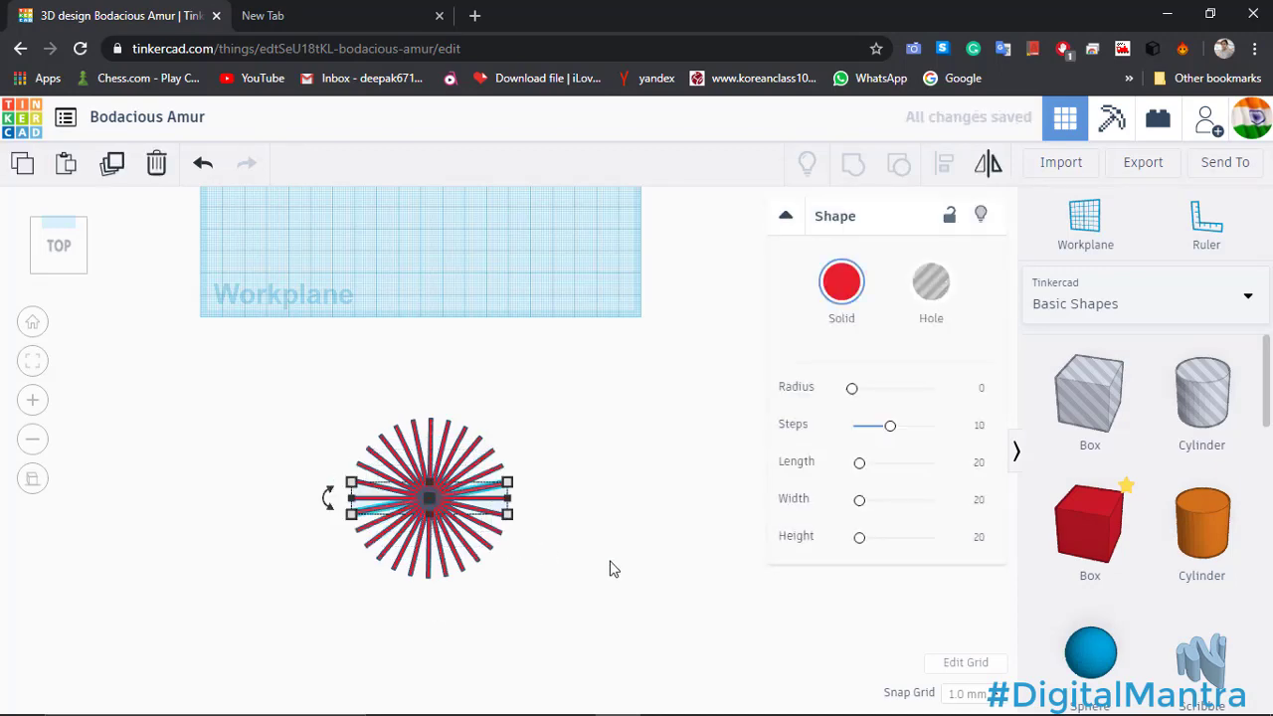
Place a solid cylinder from the basic shapes beside the circle of spokes.
click(610, 569)
right_drag(608, 568, 646, 517)
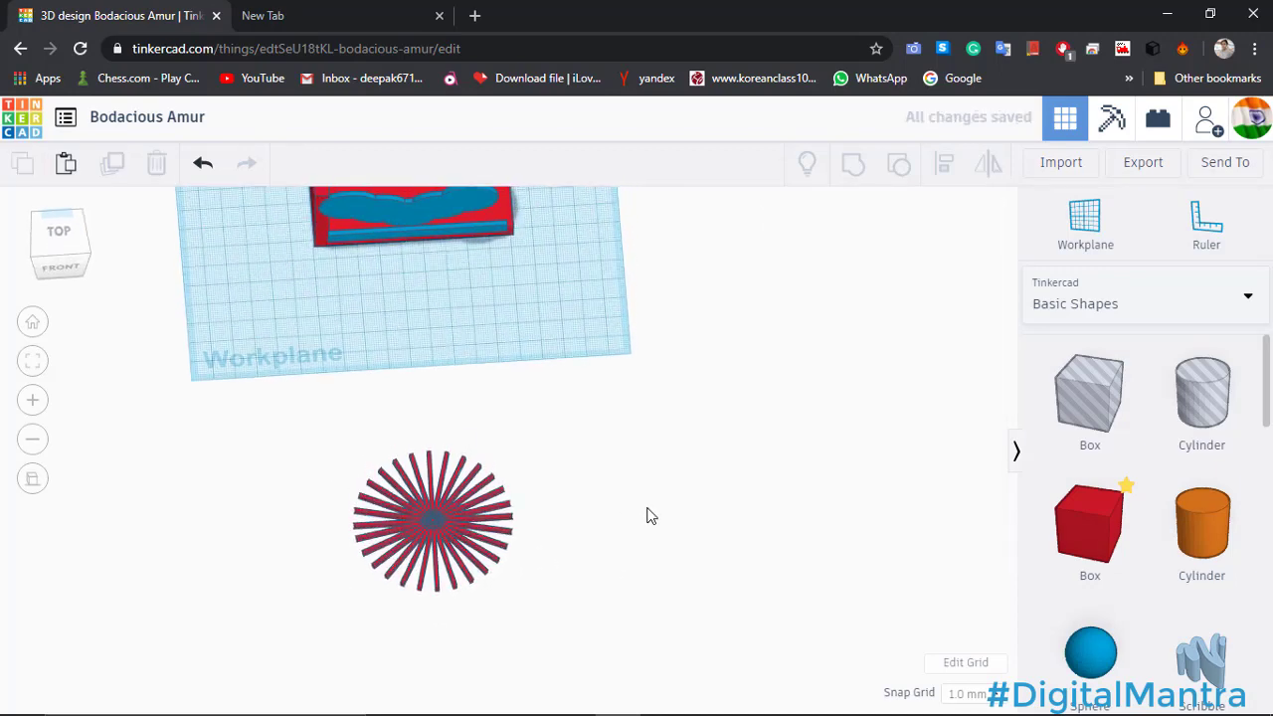
click(1202, 528)
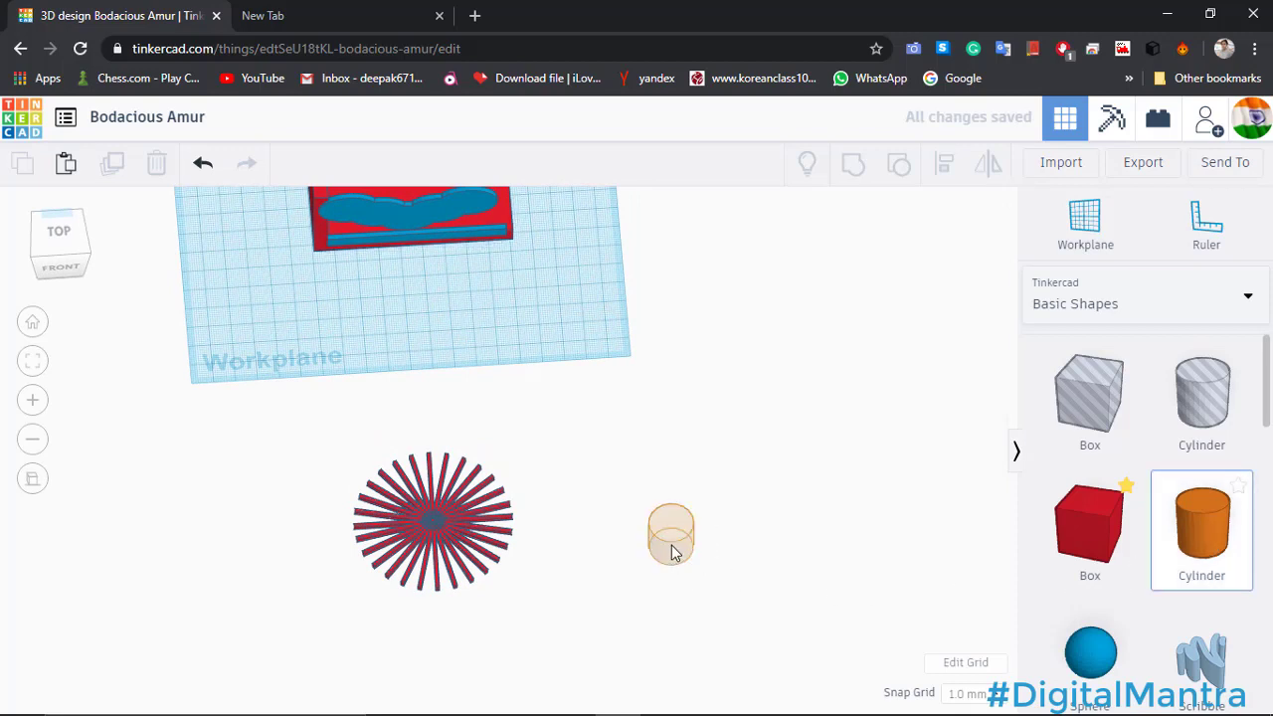
click(671, 553)
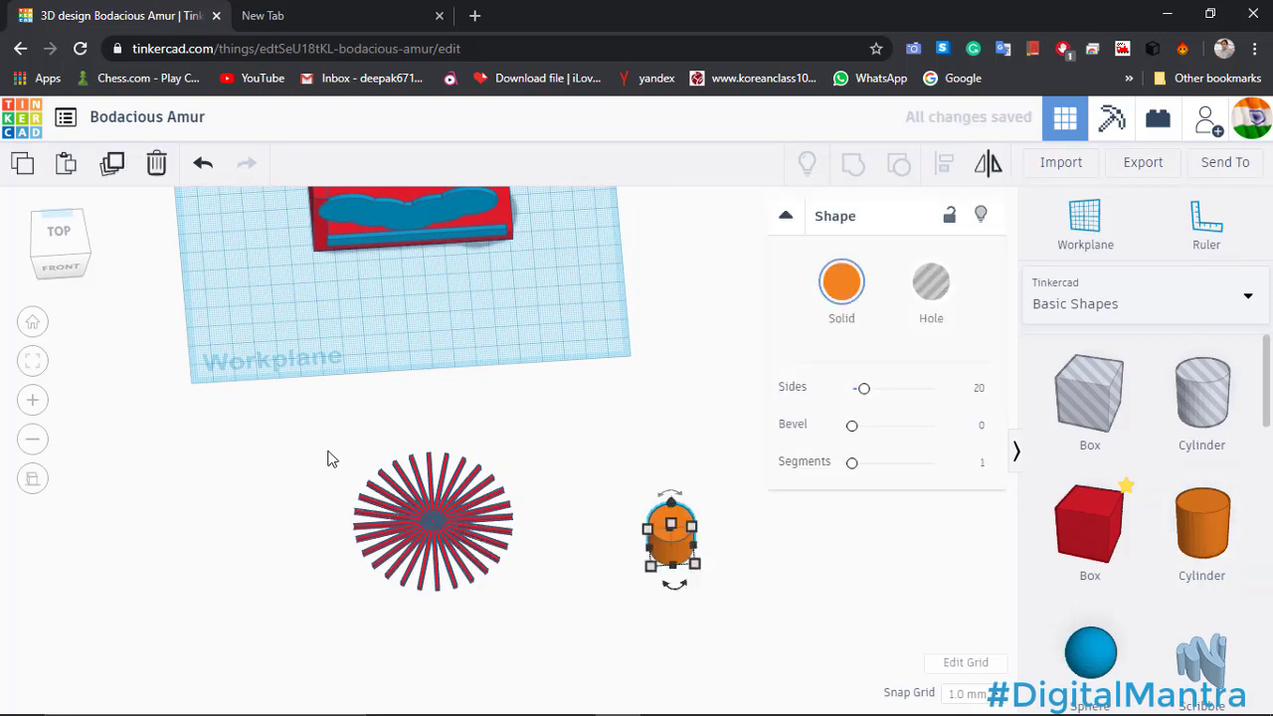
Group all 14 spoke bars into one shape and colour it light grey.
drag(313, 433, 548, 612)
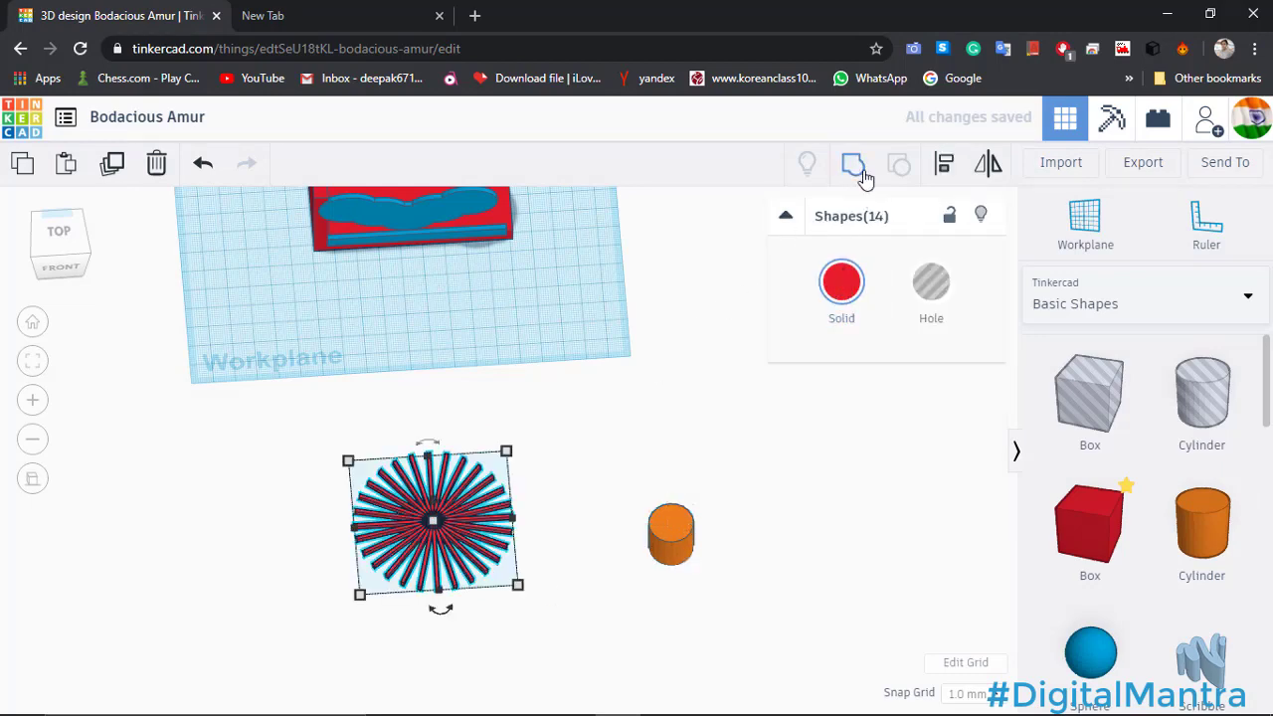
key(ctrl+g)
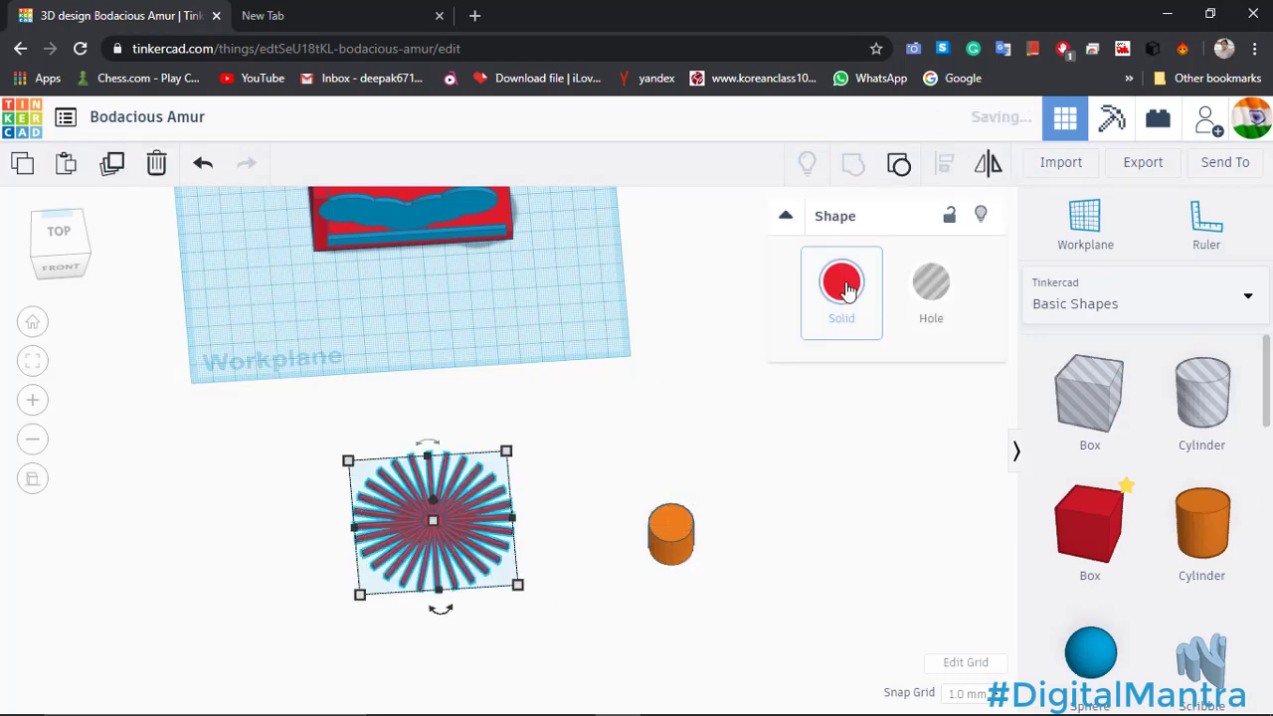
click(843, 282)
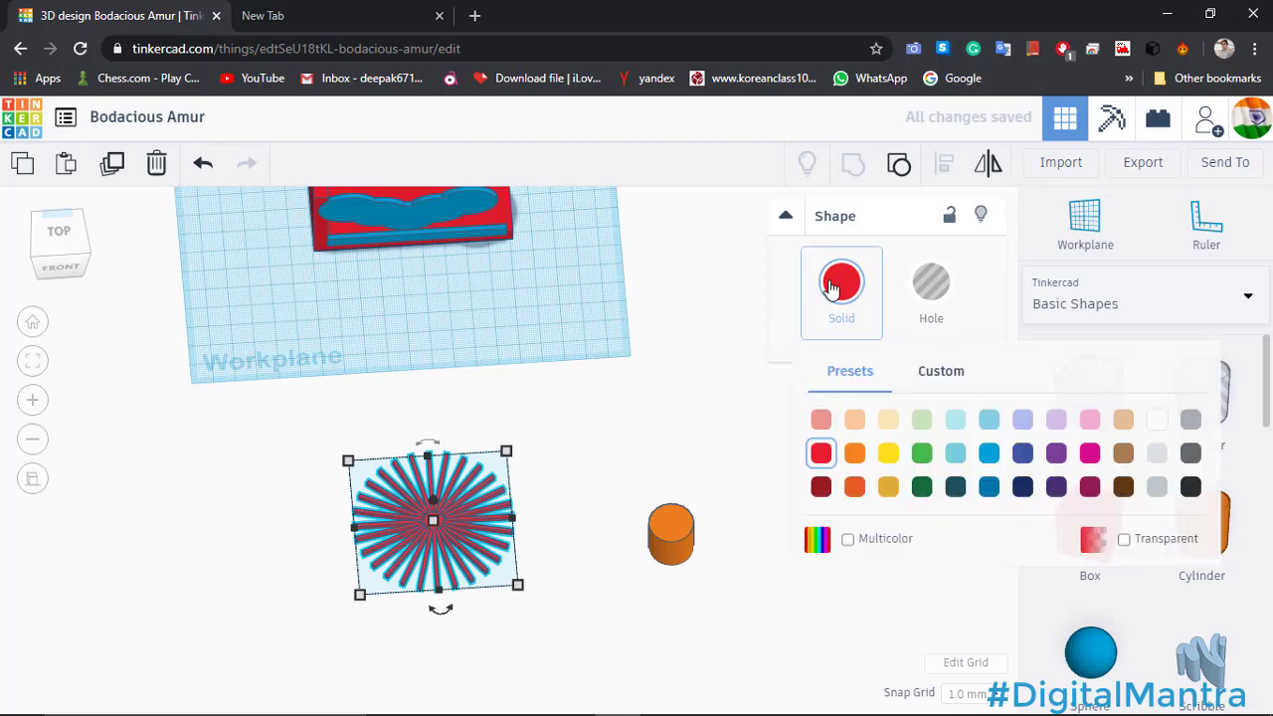
click(1157, 454)
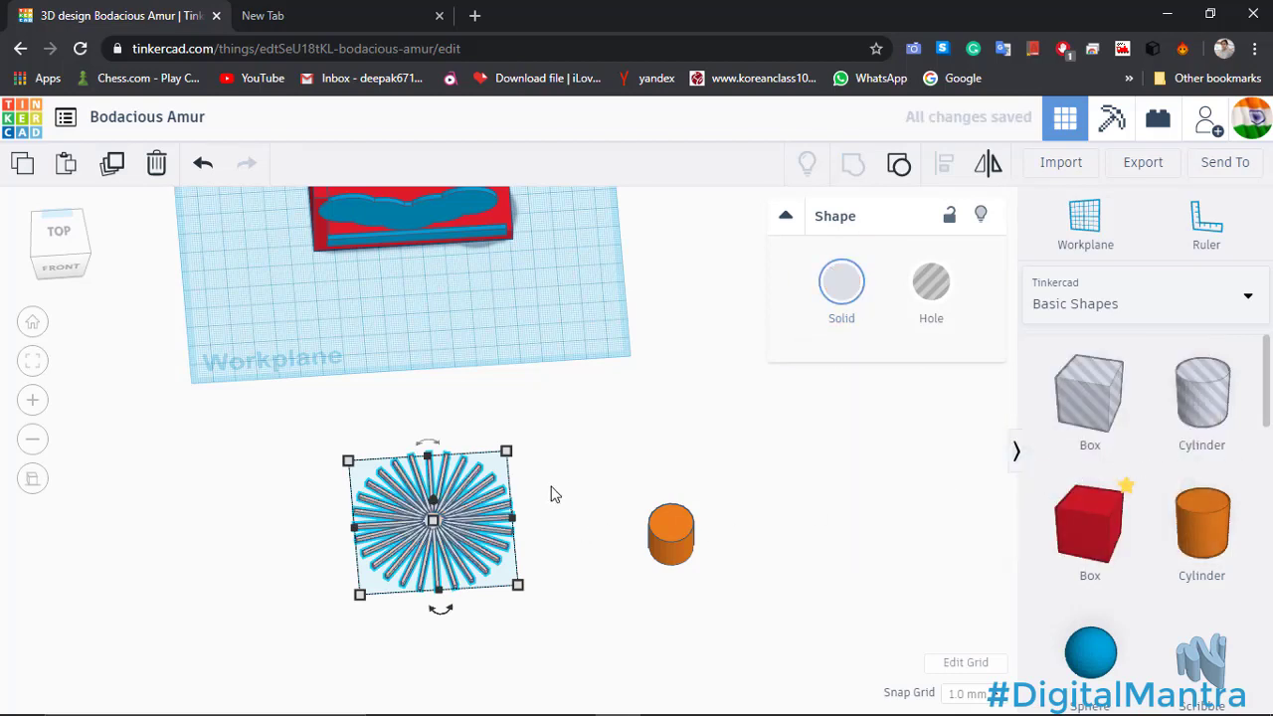
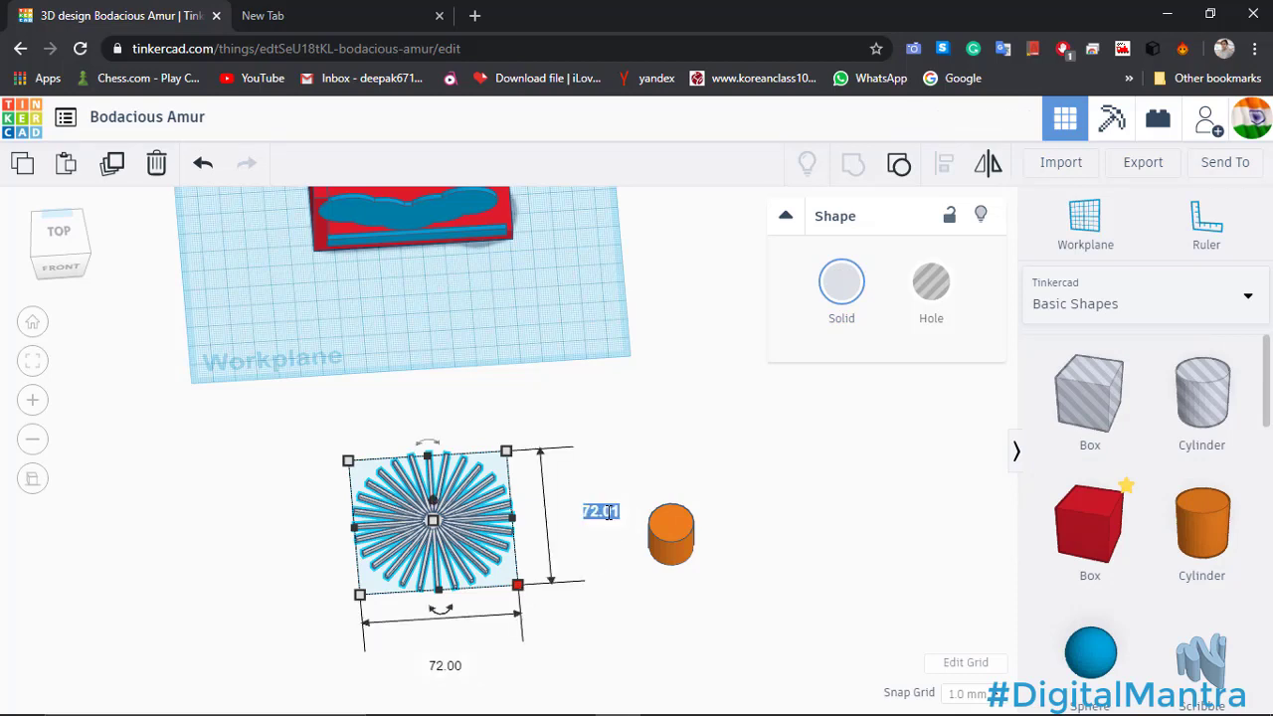
Set the orange cylinder to 64 sides and resize it to 73 mm long and 73 mm wide.
click(666, 520)
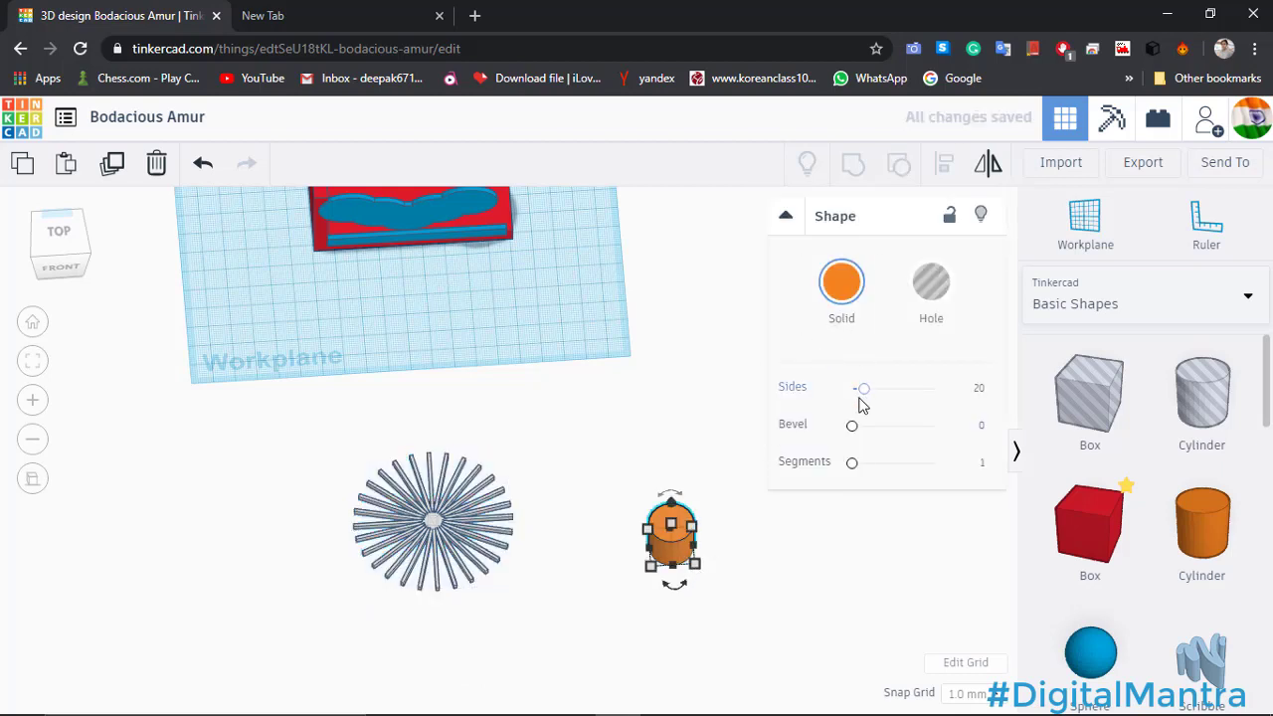
drag(895, 398, 933, 389)
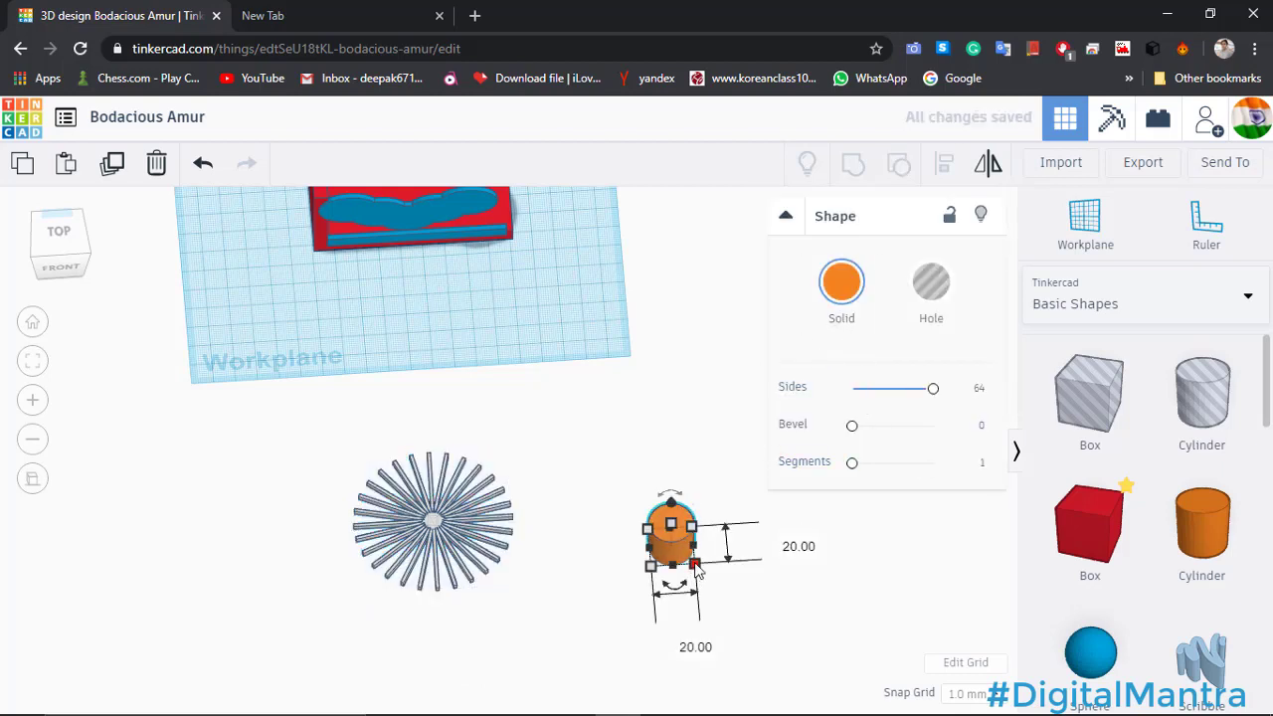
drag(695, 564, 775, 598)
click(719, 677)
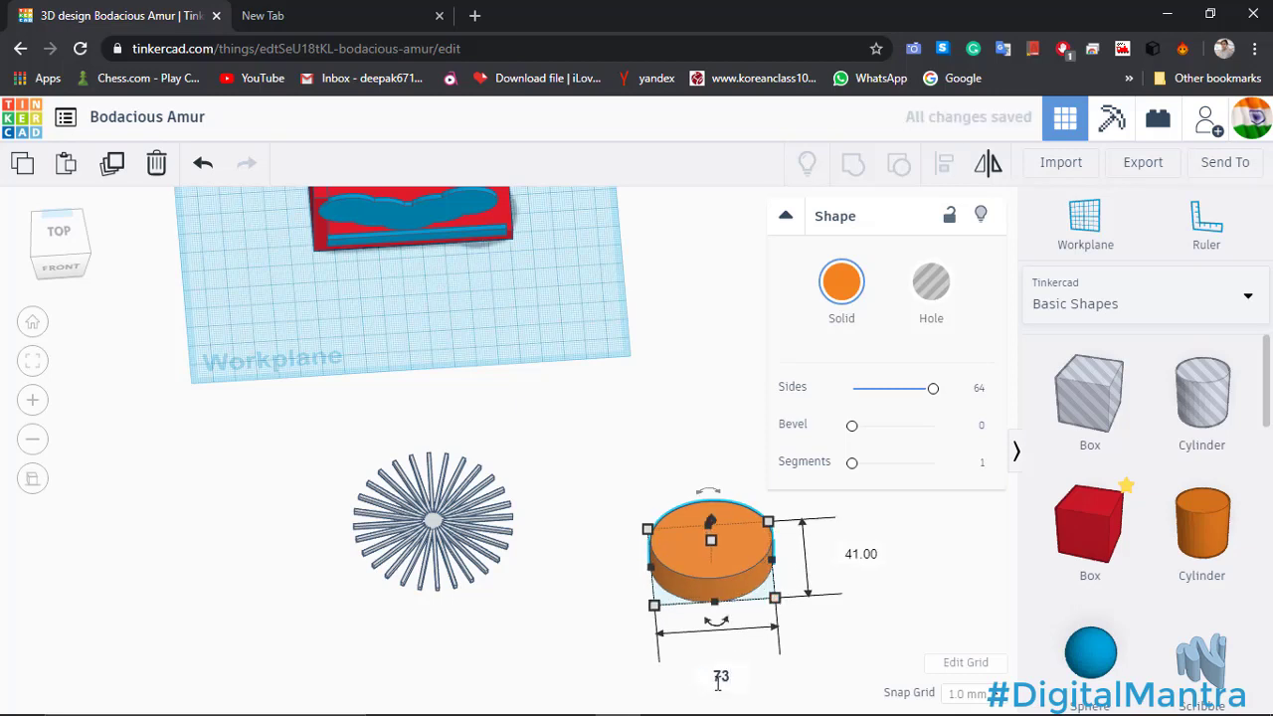
key(Tab)
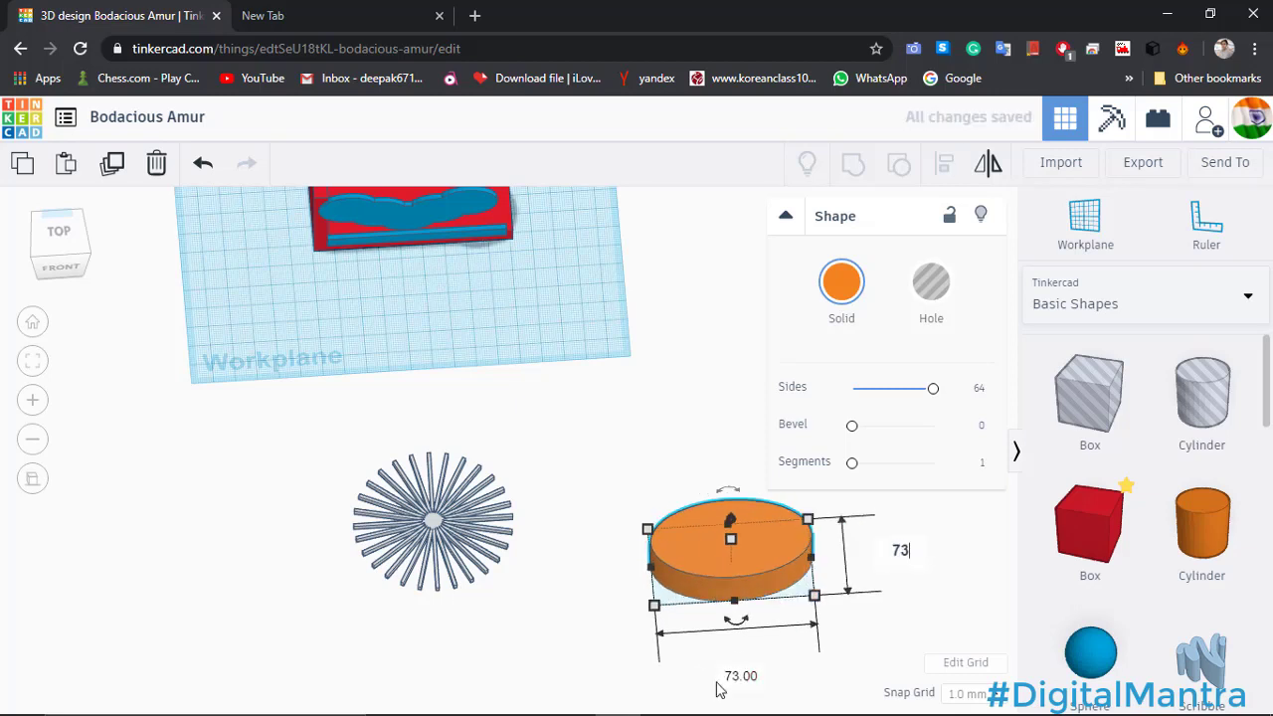
key(Return)
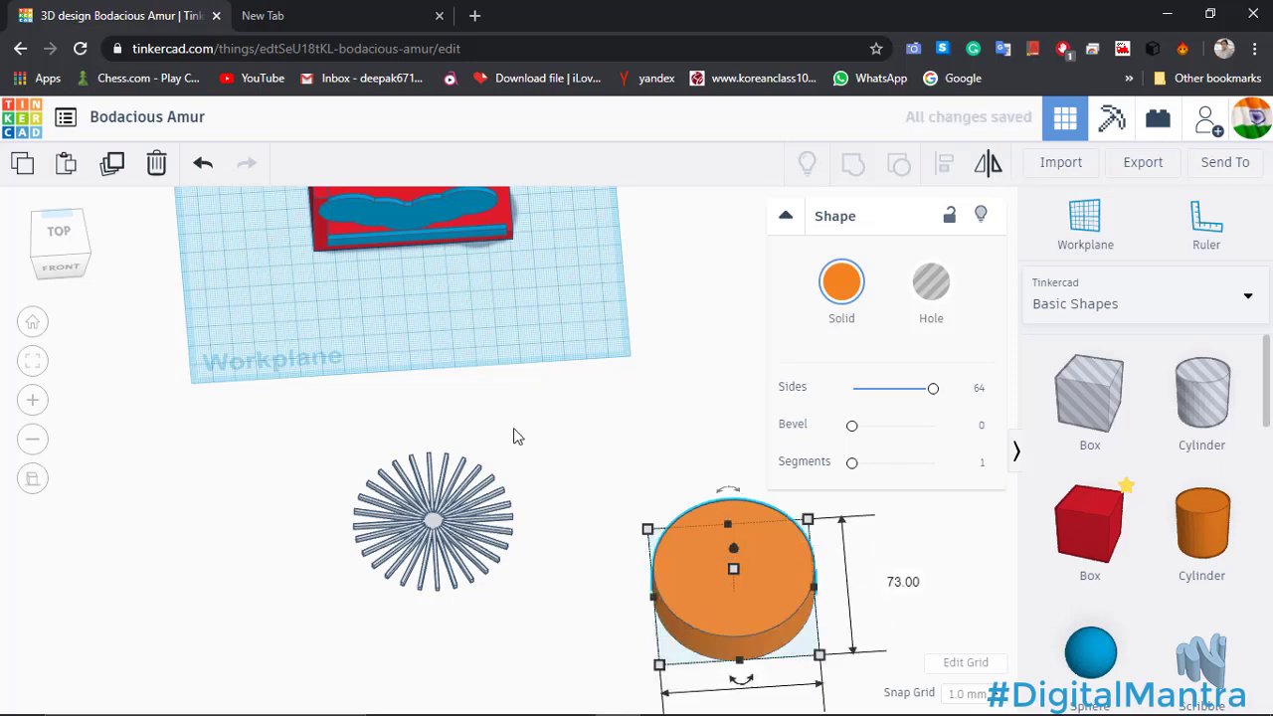
Reduce the orange cylinder's height to 3 mm to make a flat disc.
middle_drag(515, 435, 369, 401)
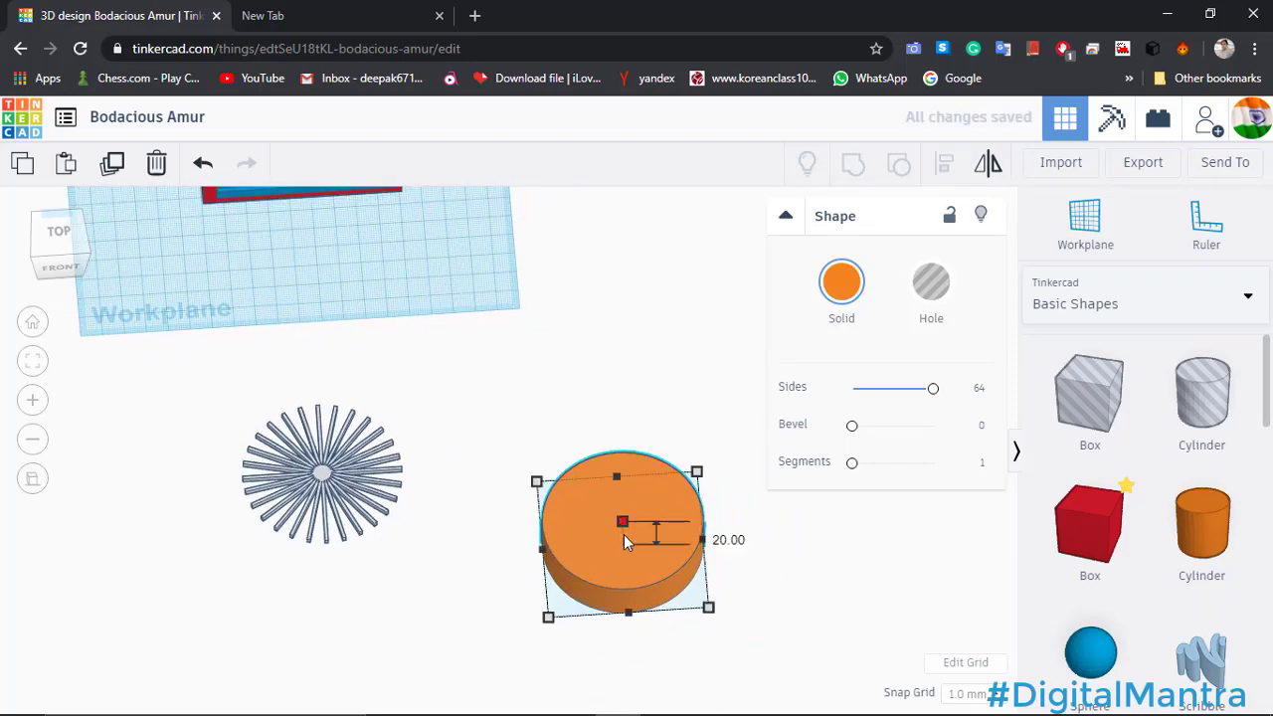
drag(620, 526, 623, 537)
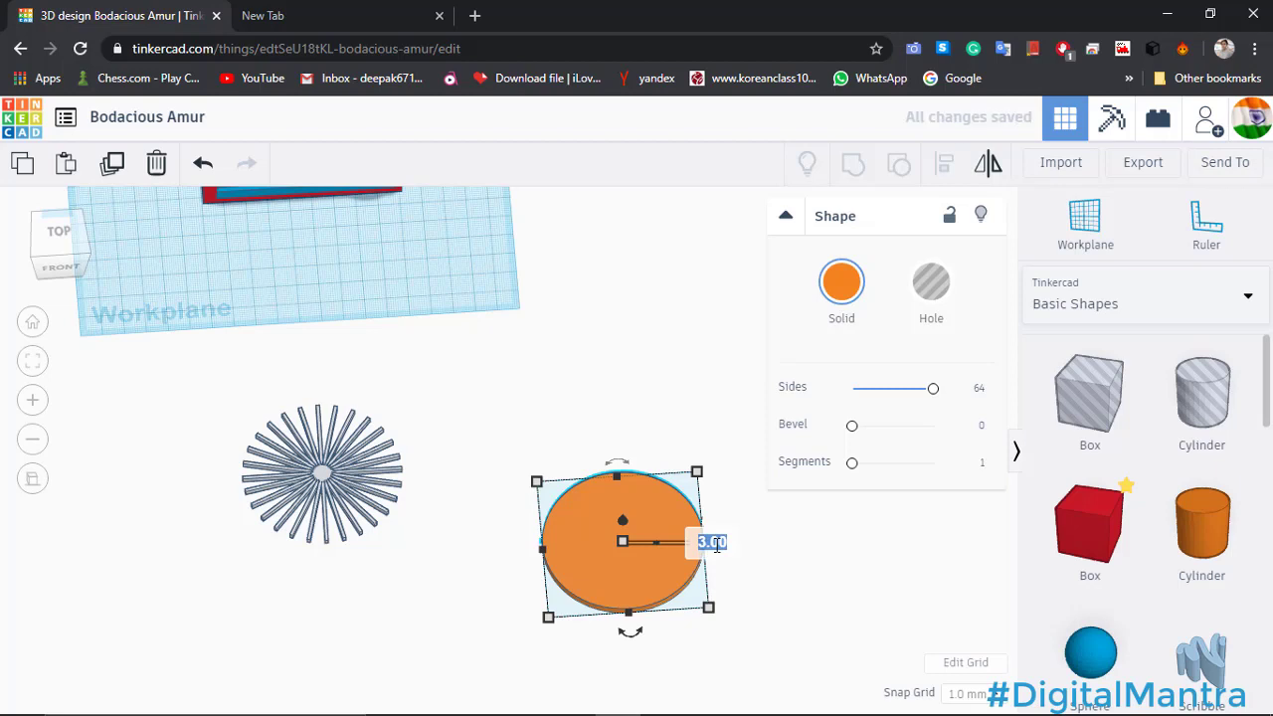
key(Return)
Duplicate the disc, shrink the copy concentrically to 63 mm across as a hole, and group both discs into a ring.
click(618, 558)
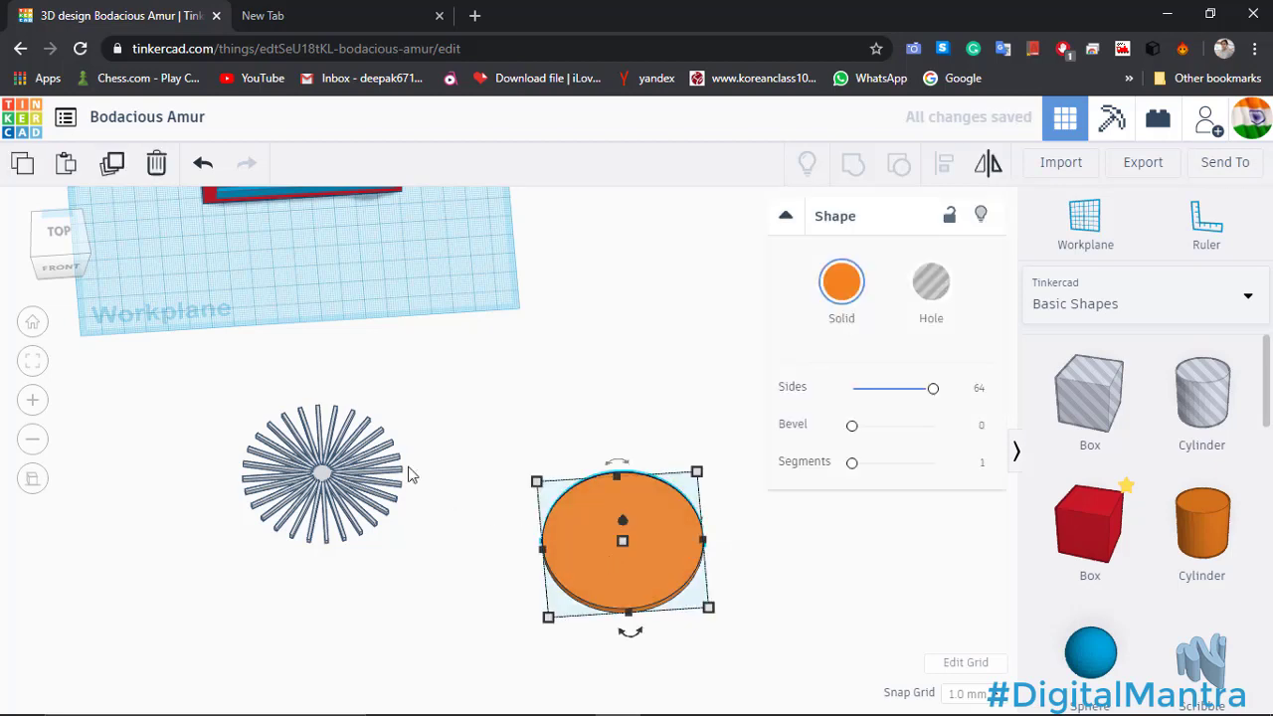
click(111, 164)
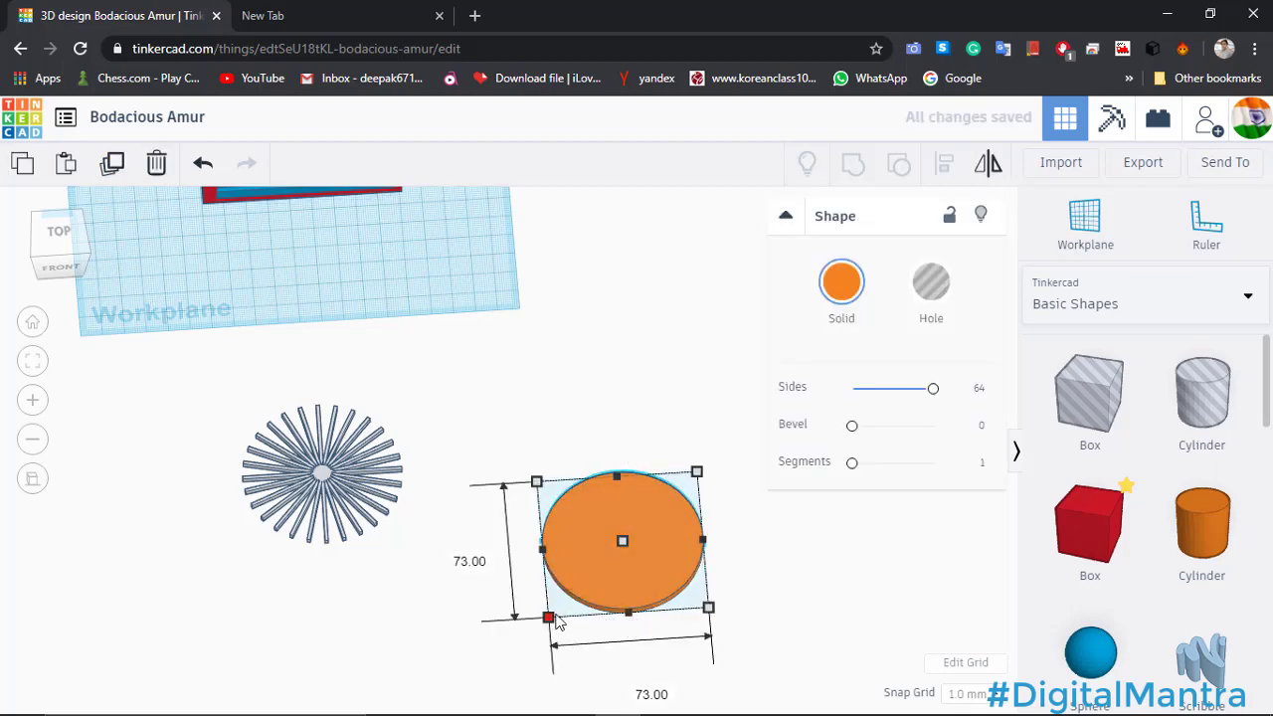
drag(554, 620, 564, 612)
click(948, 289)
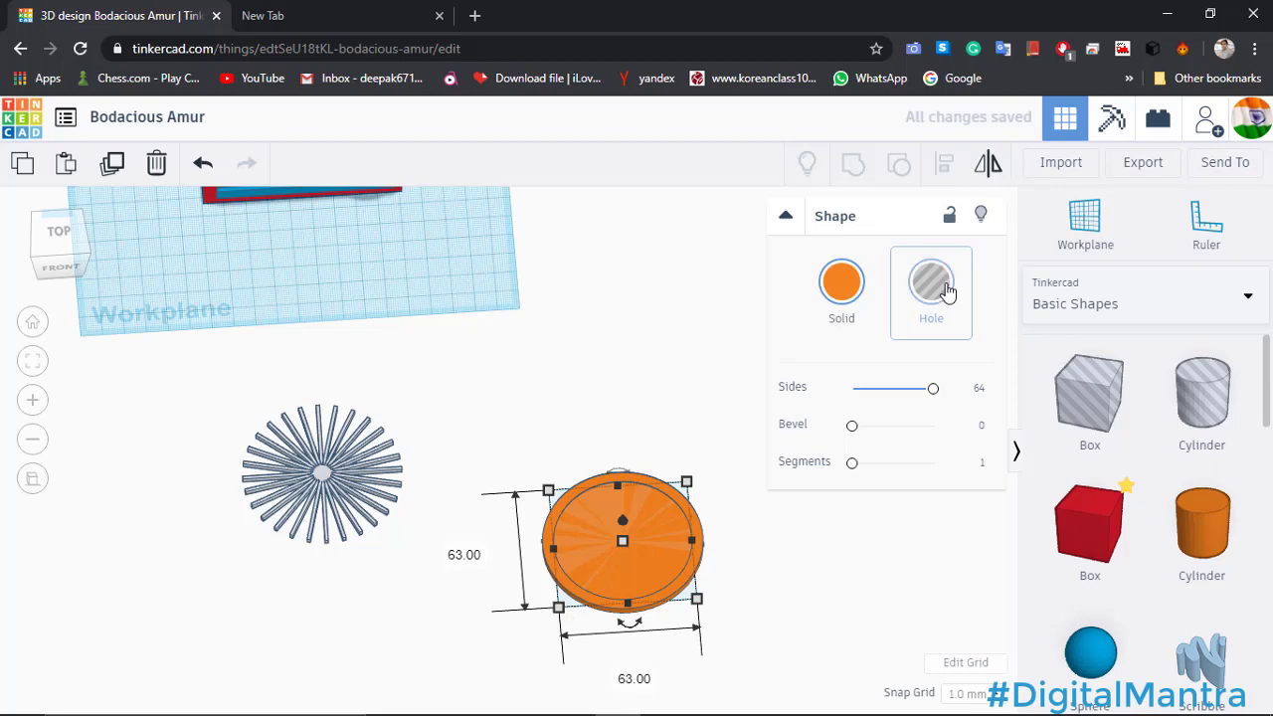
drag(773, 605, 794, 636)
click(853, 164)
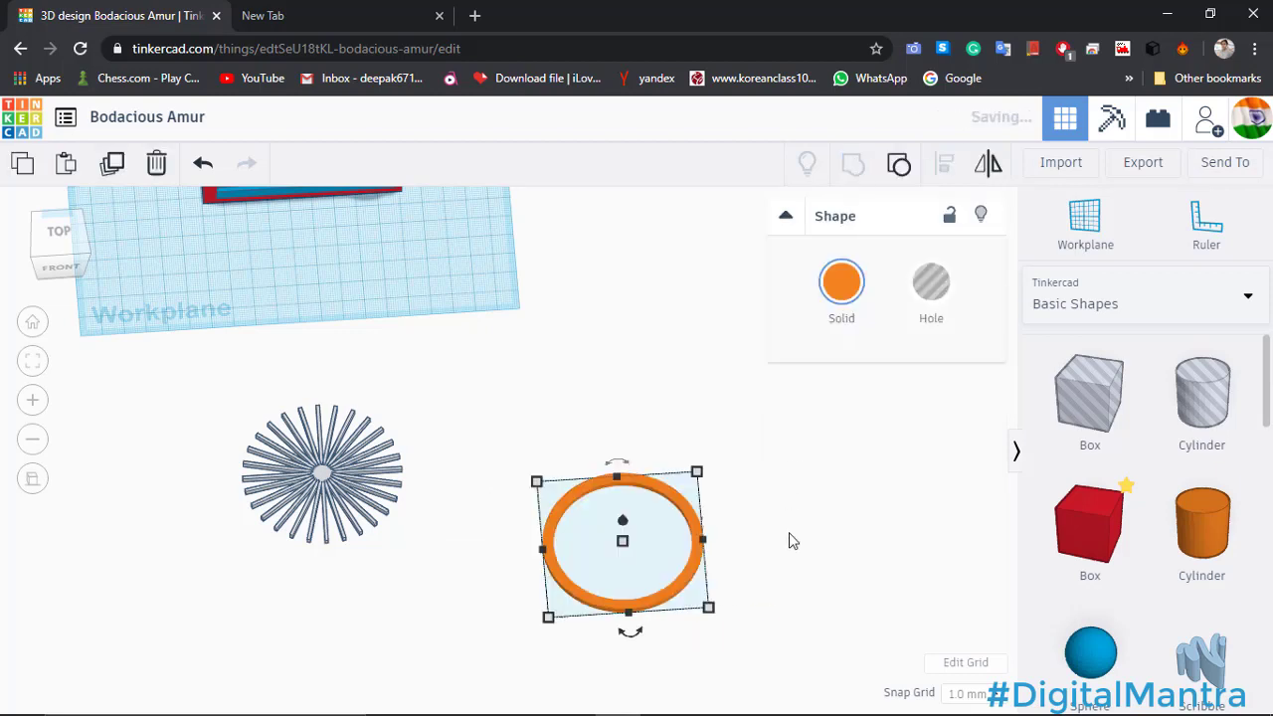
Align the spokes and the orange ring on their centres in both horizontal directions.
click(747, 534)
drag(185, 406, 806, 611)
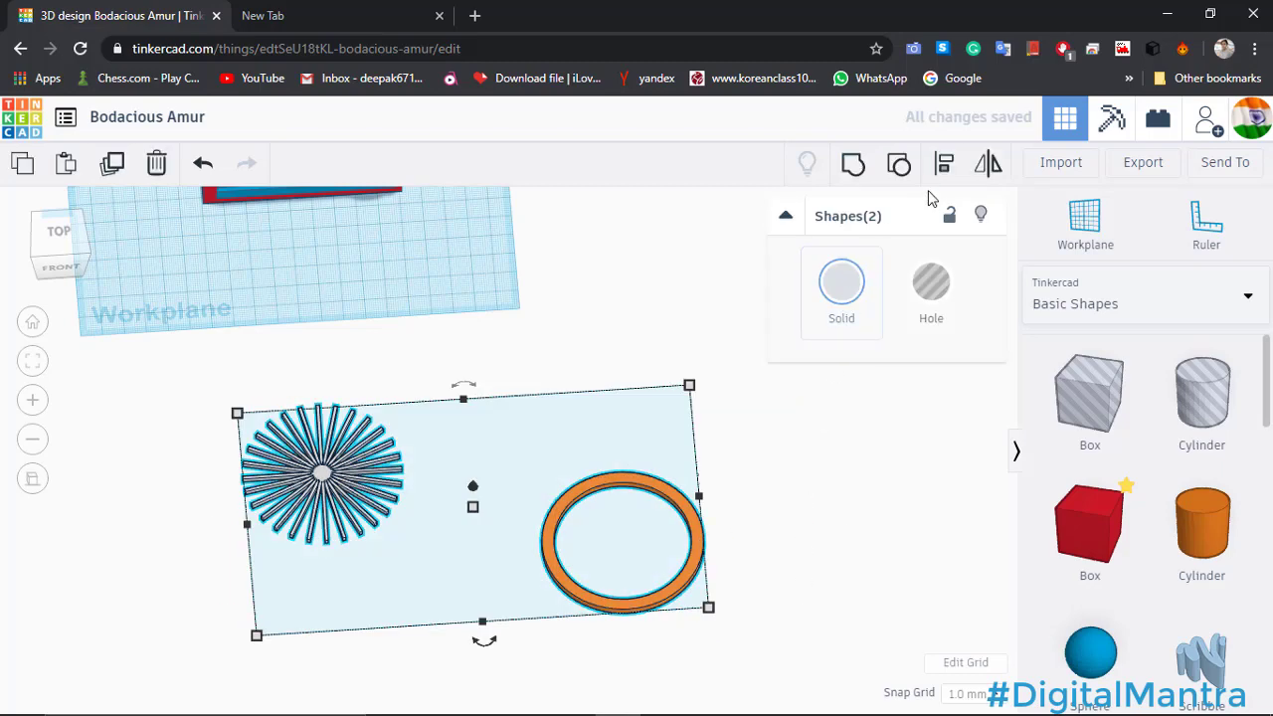
click(944, 164)
click(485, 642)
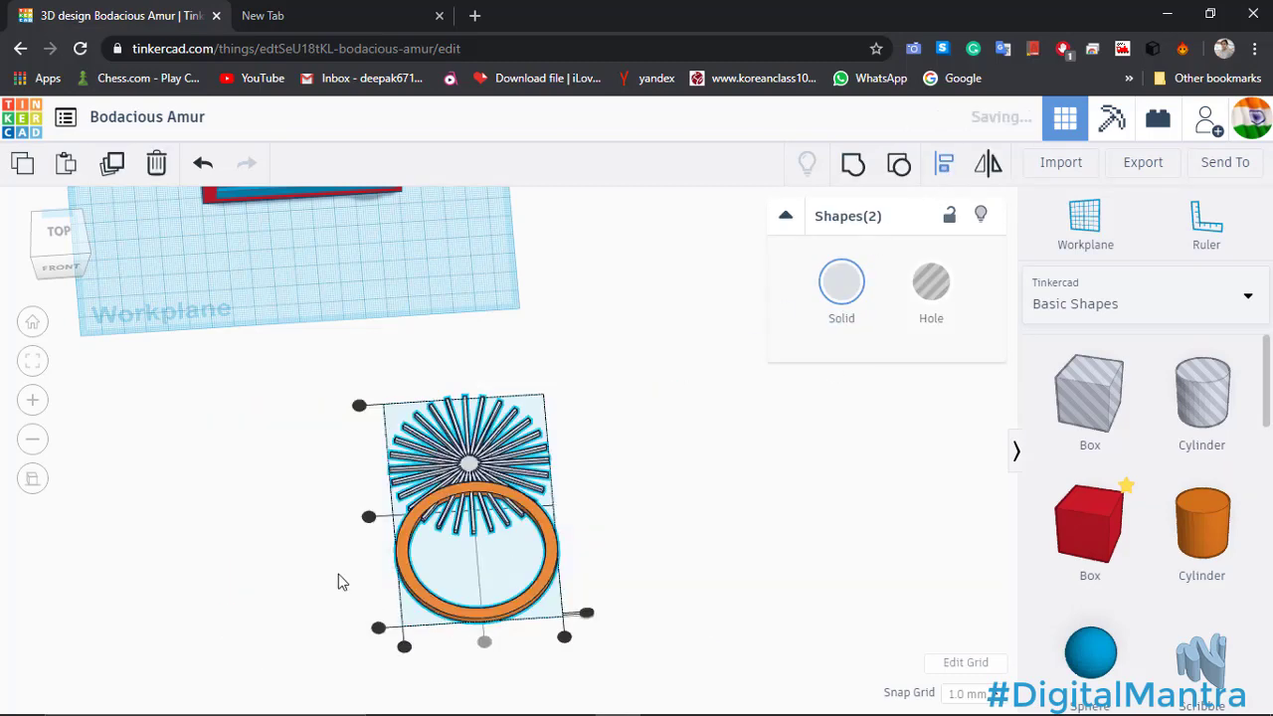
click(370, 520)
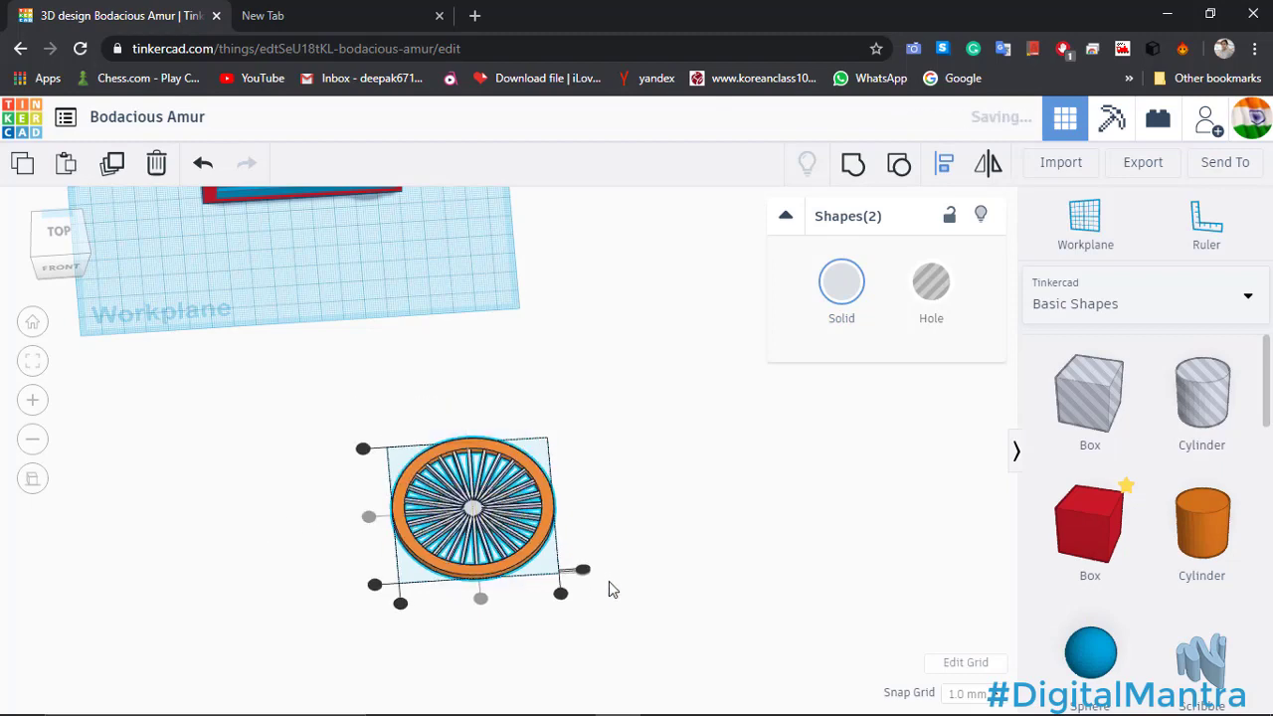
Align the spokes and the orange ring at their middle height and finish the alignment.
right_drag(609, 581, 647, 497)
scroll(708, 583, up, 5)
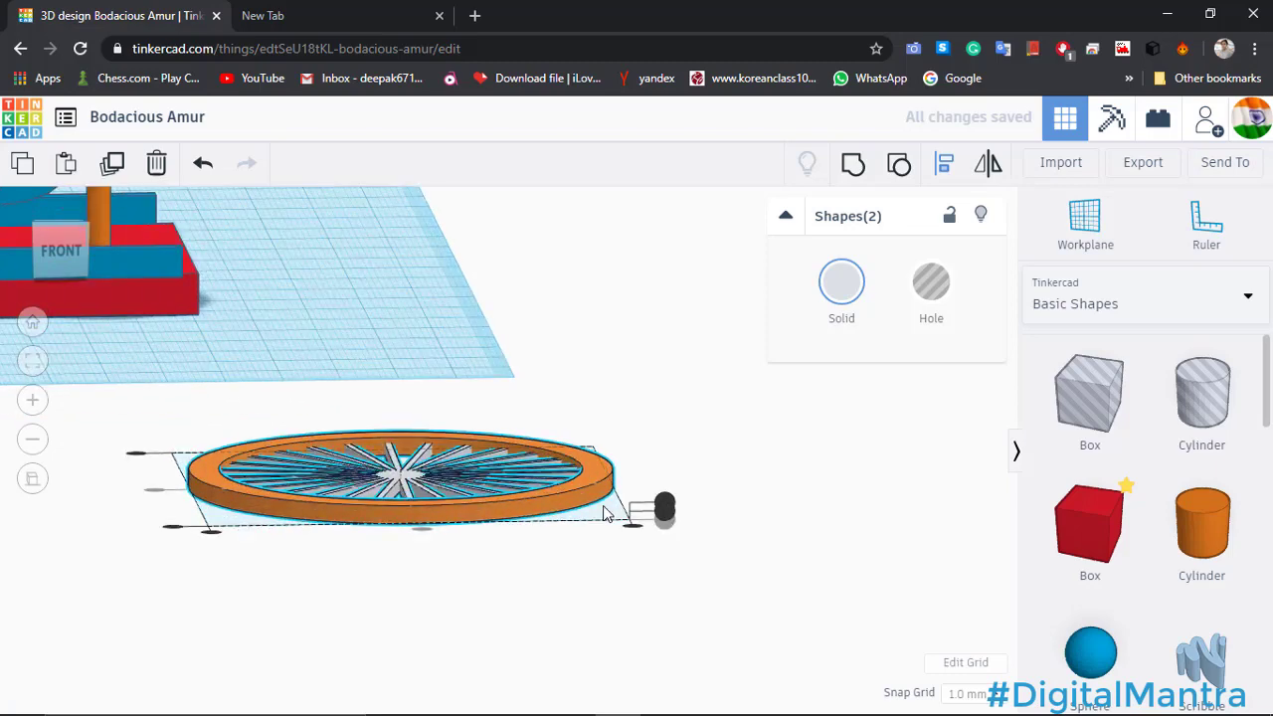
scroll(709, 581, up, 3)
scroll(710, 583, down, 2)
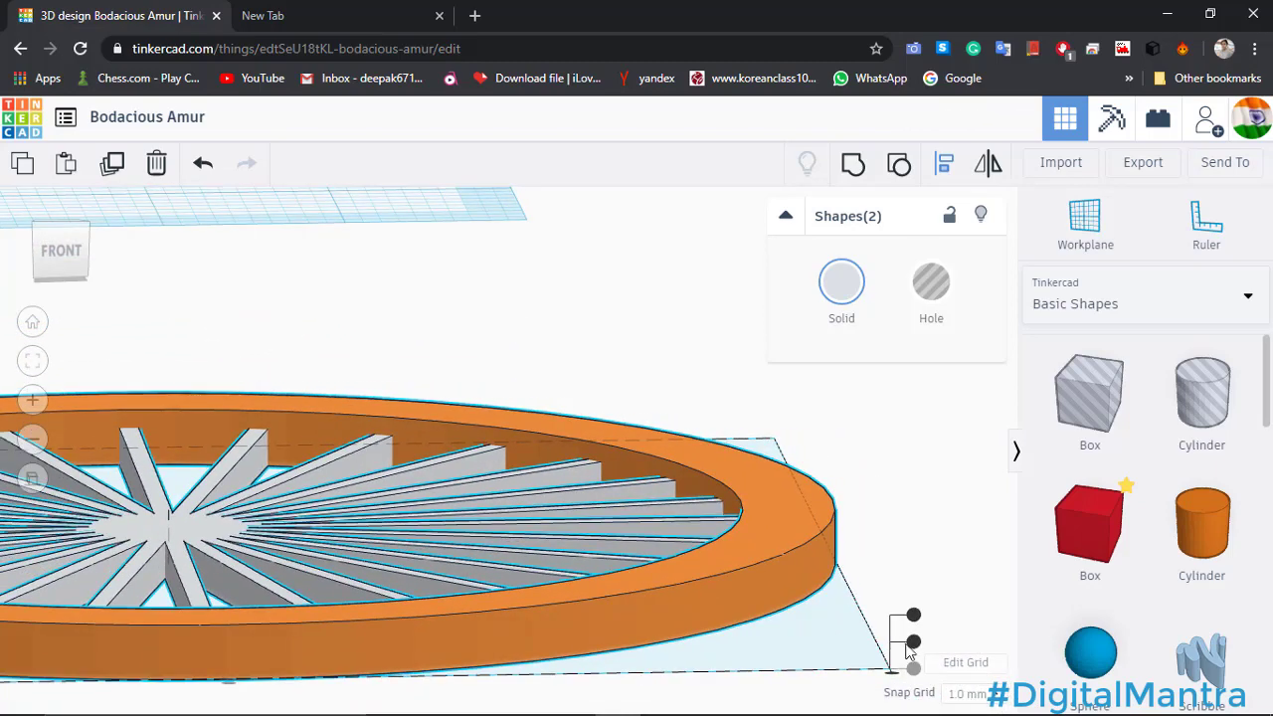
click(913, 641)
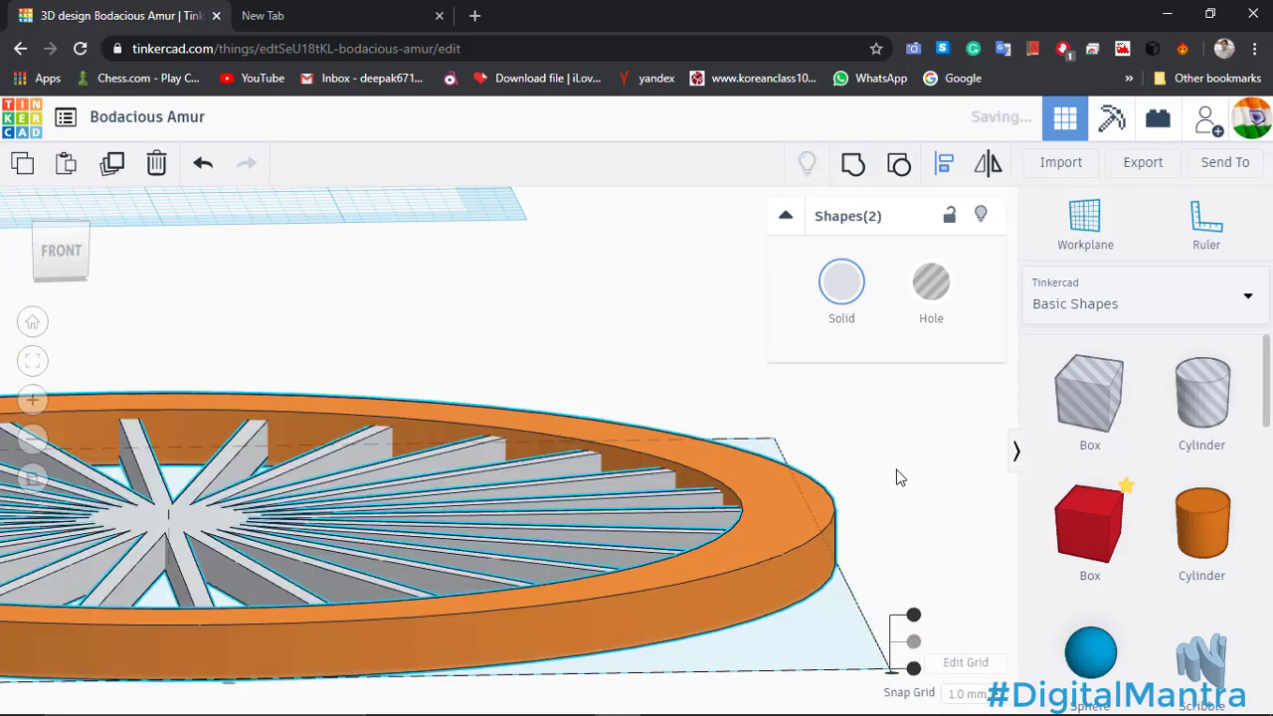
click(718, 554)
scroll(718, 554, down, 5)
right_drag(733, 521, 736, 552)
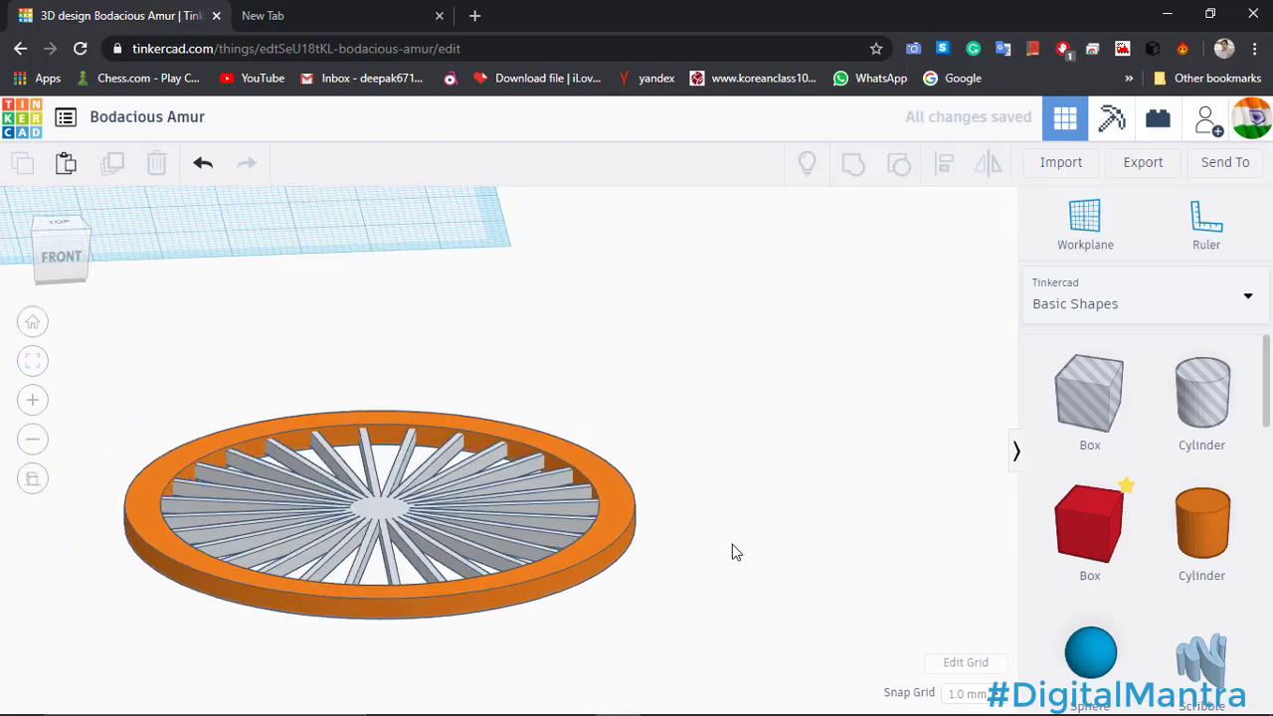
Try grouping the spokes and the orange ring with Multicolor on, and ungroup them again.
scroll(213, 403, down, 3)
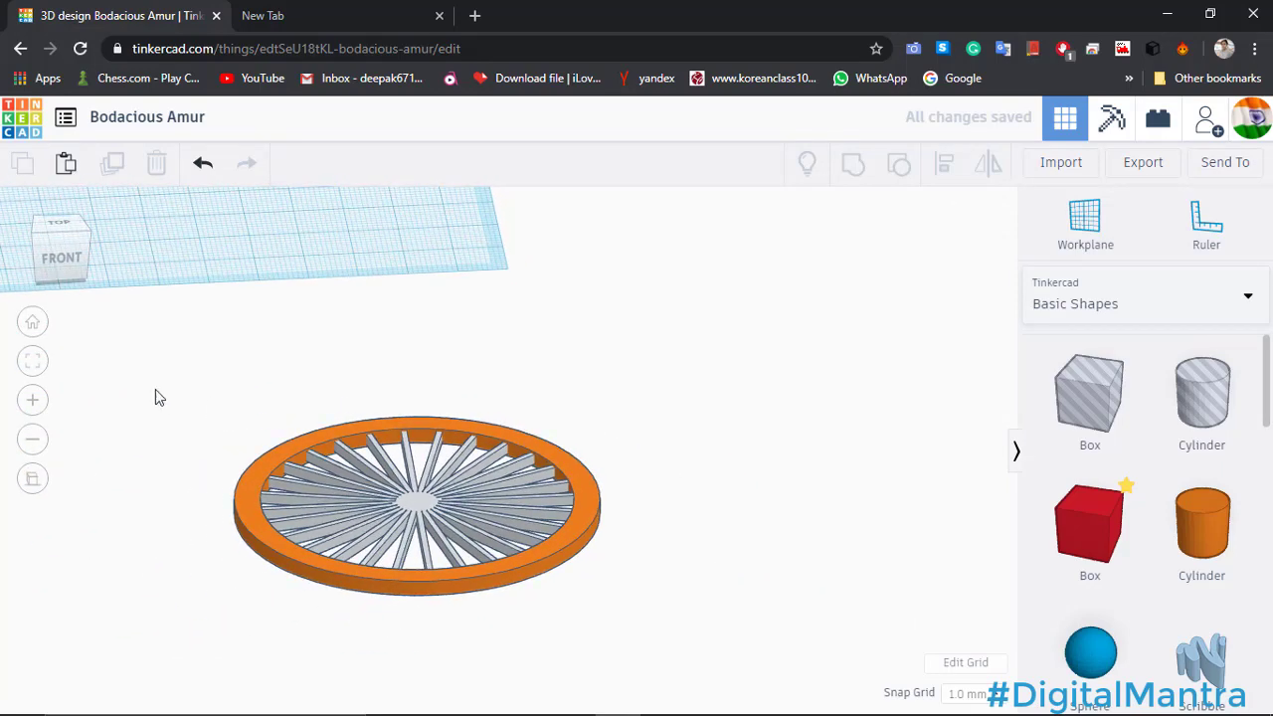
drag(142, 380, 692, 646)
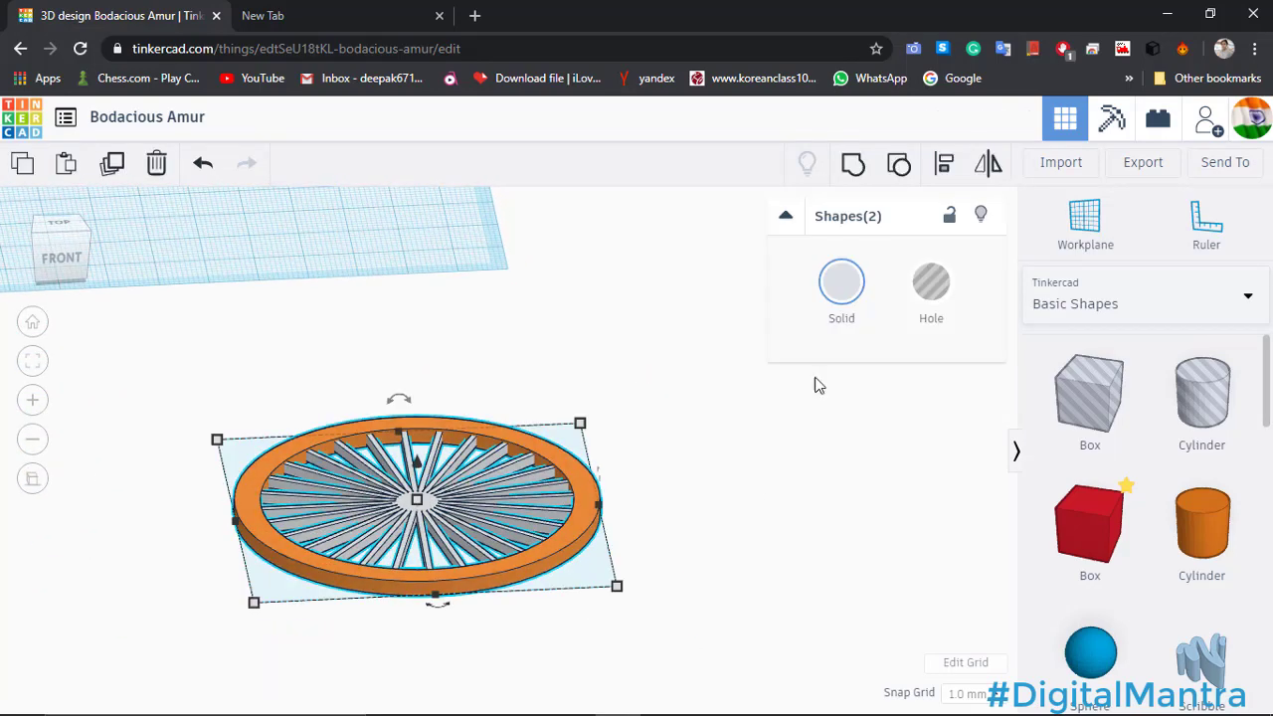
click(852, 165)
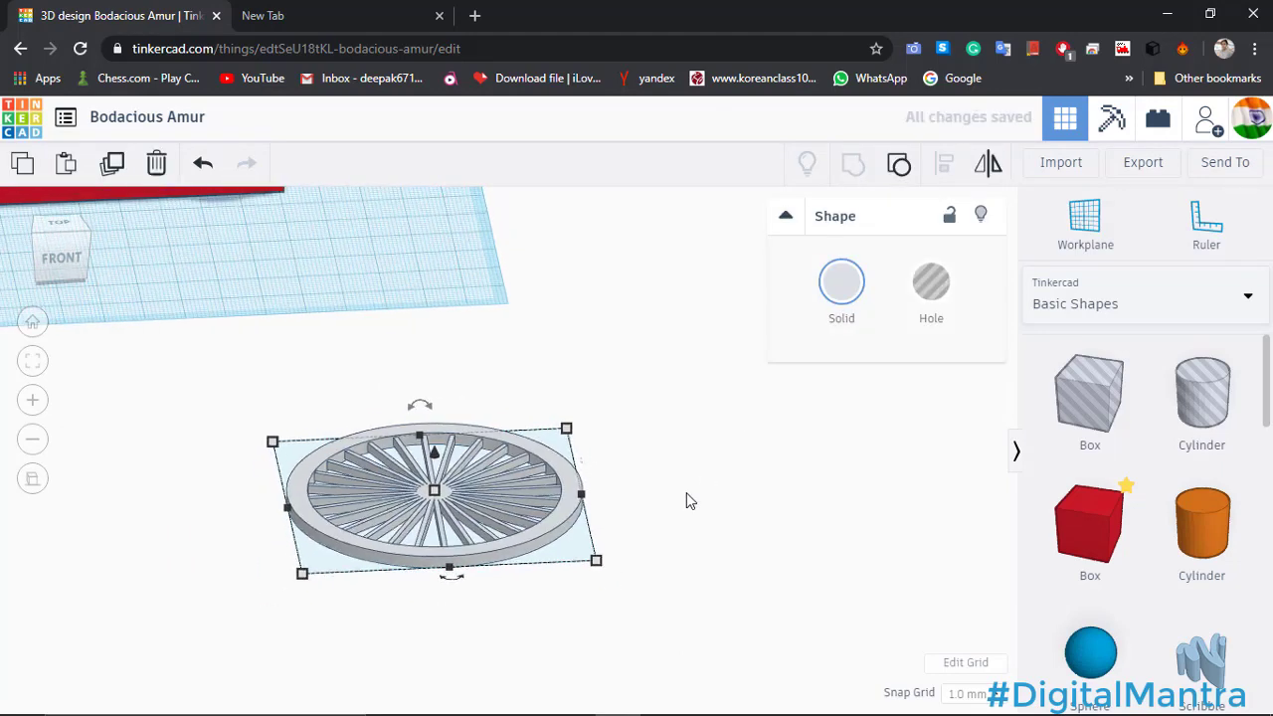
scroll(687, 492, down, 3)
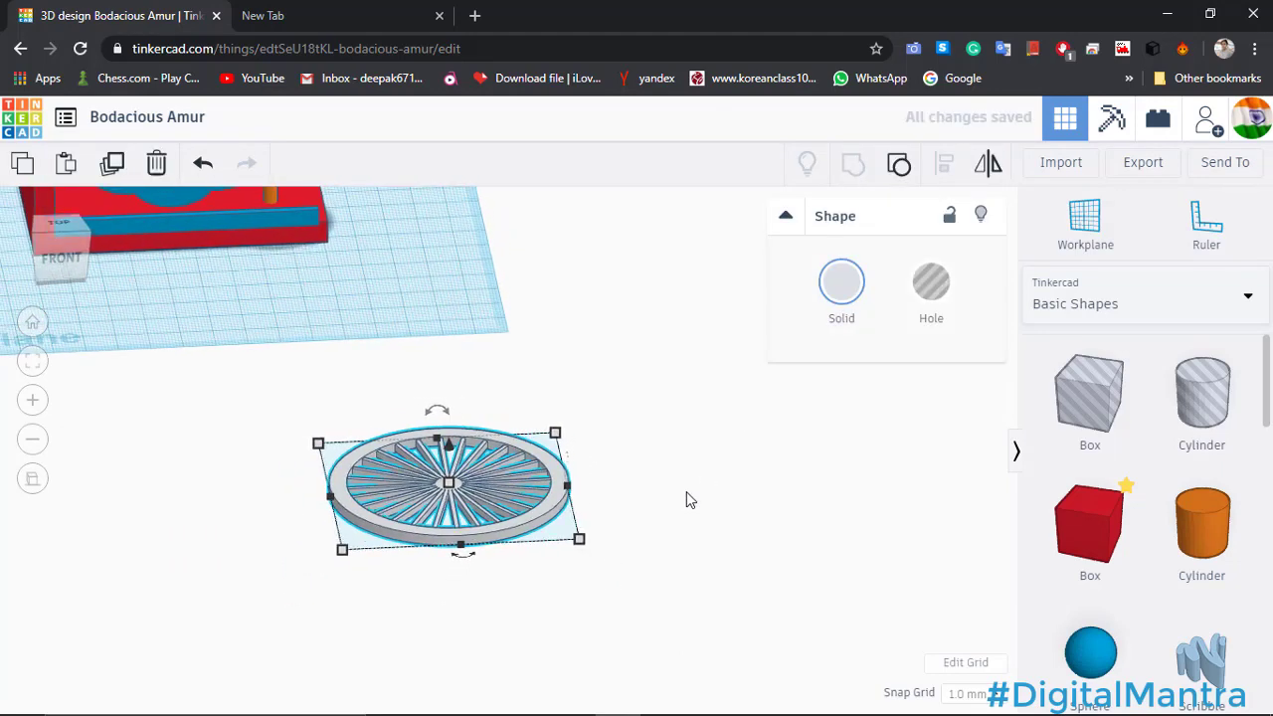
click(848, 298)
click(873, 539)
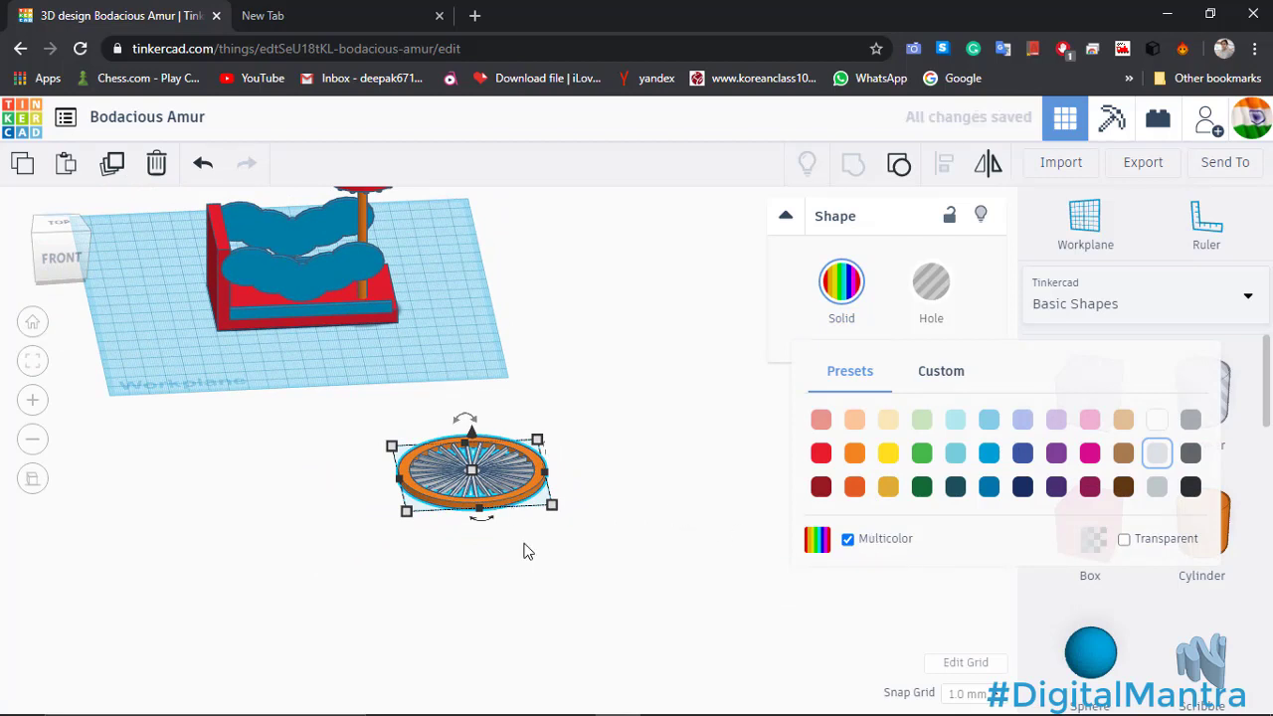
click(900, 165)
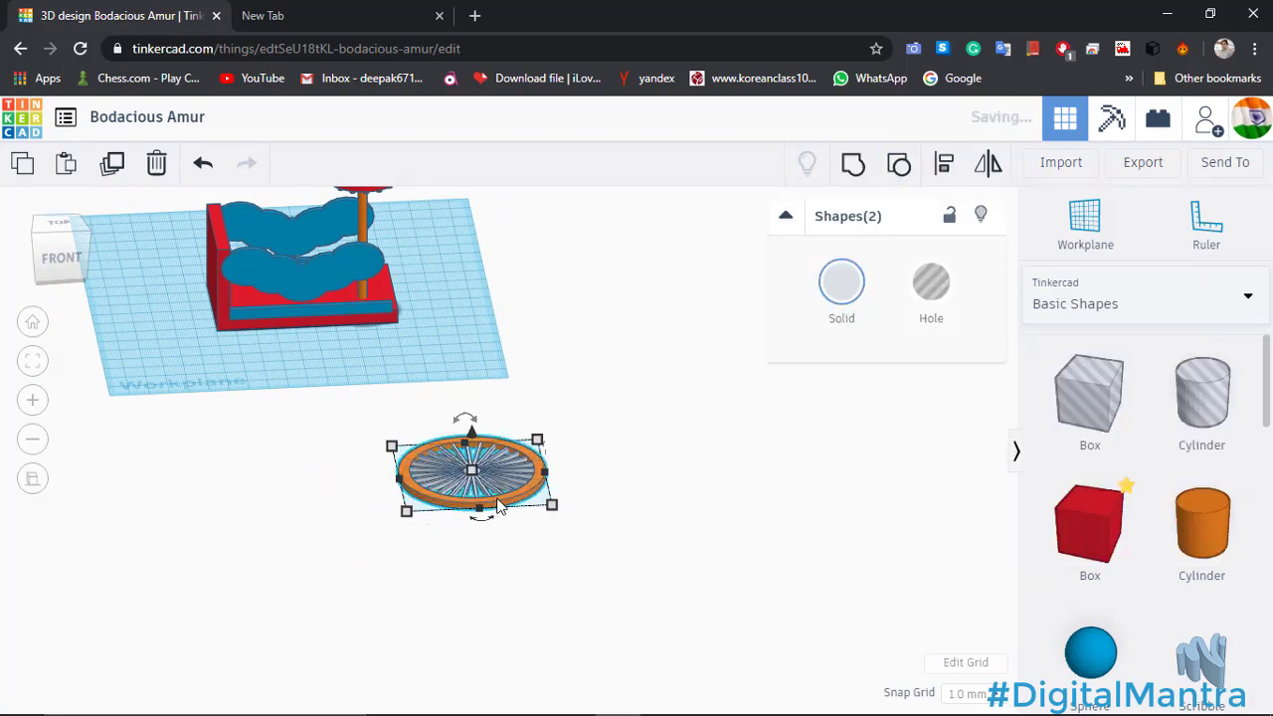
Recolour the orange outer ring with the black preset colour.
click(531, 508)
click(526, 502)
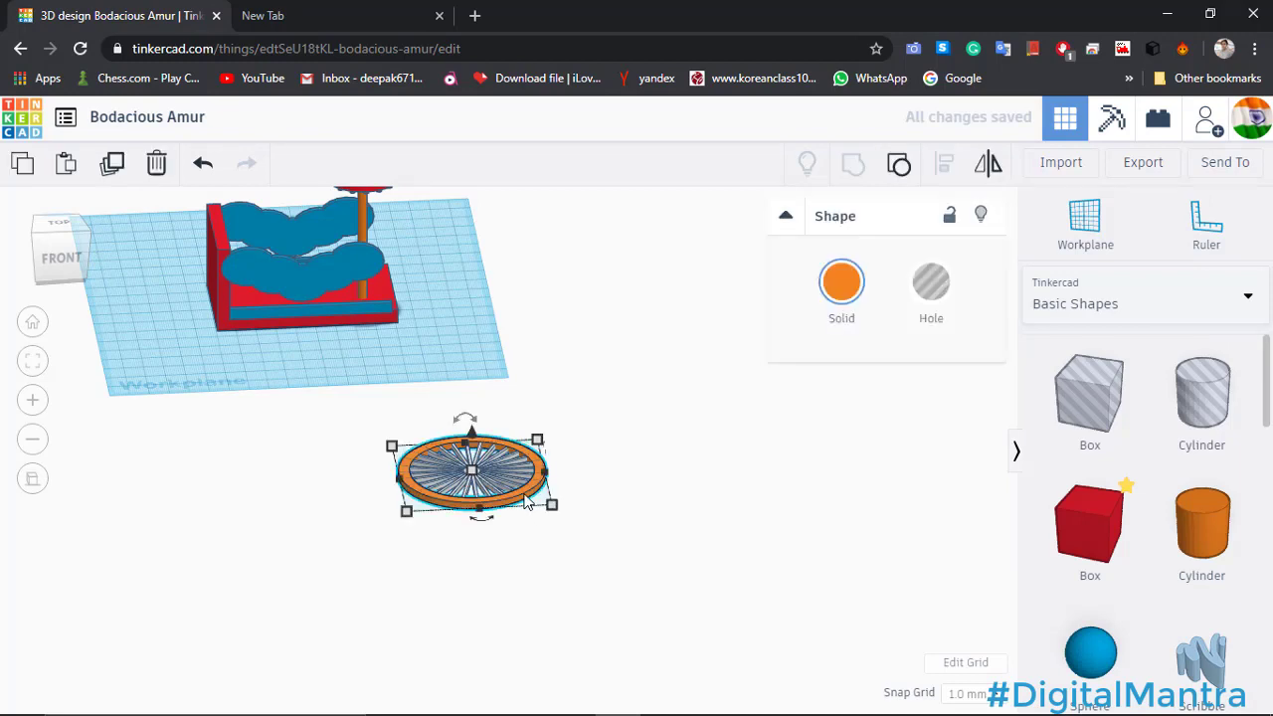
click(856, 300)
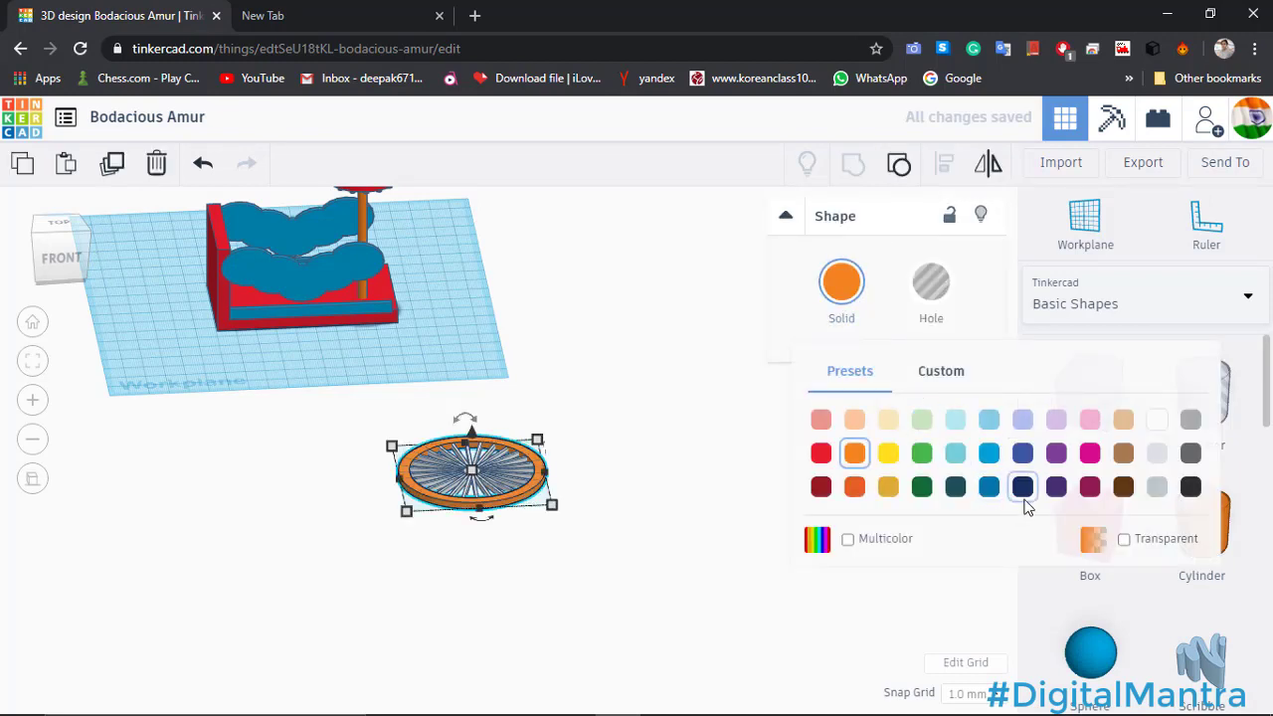
click(1192, 483)
click(666, 570)
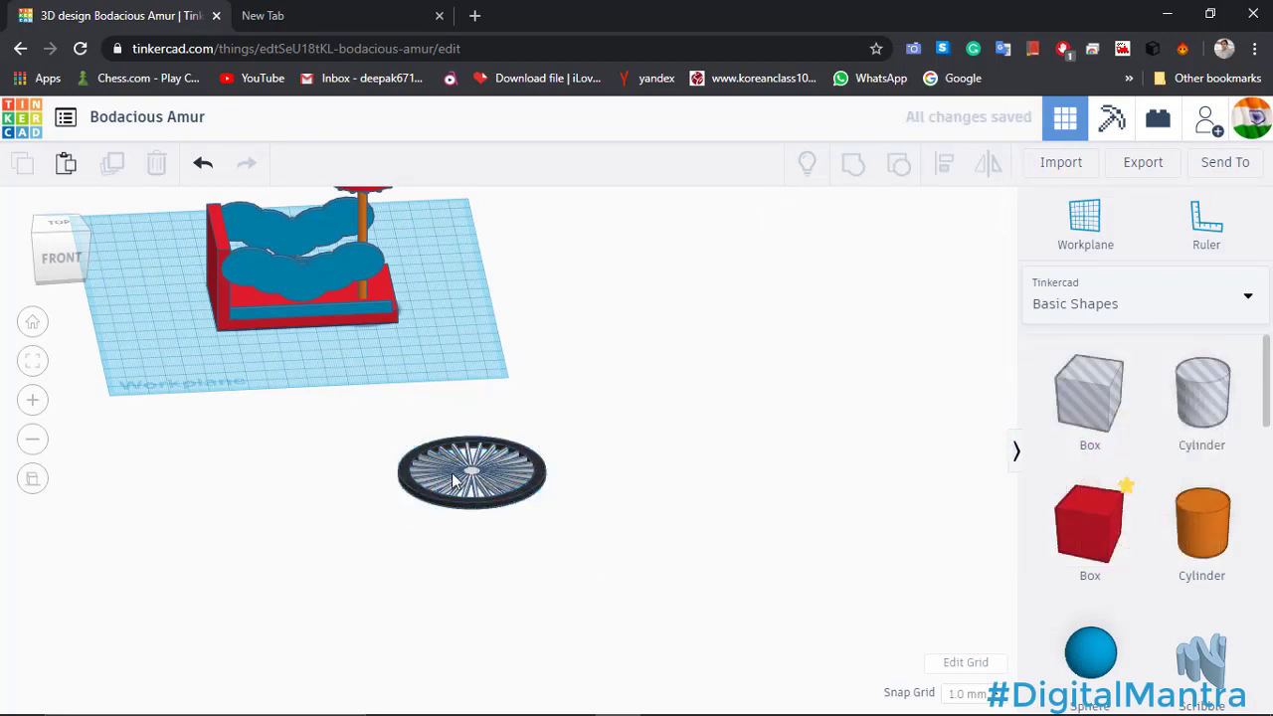
Group the spokes and the black ring into one wheel and turn on Multicolor so both colours are kept.
drag(380, 422, 662, 579)
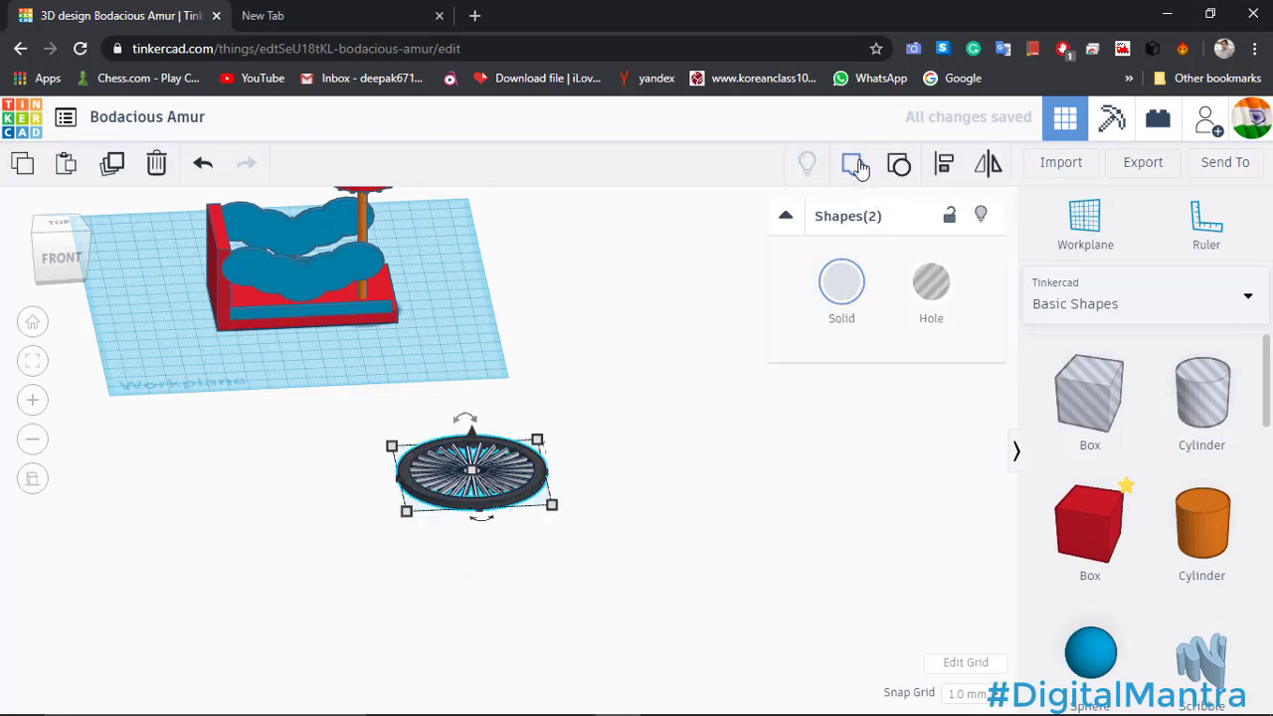
key(ctrl+z)
key(ctrl+z)
key(ctrl+z)
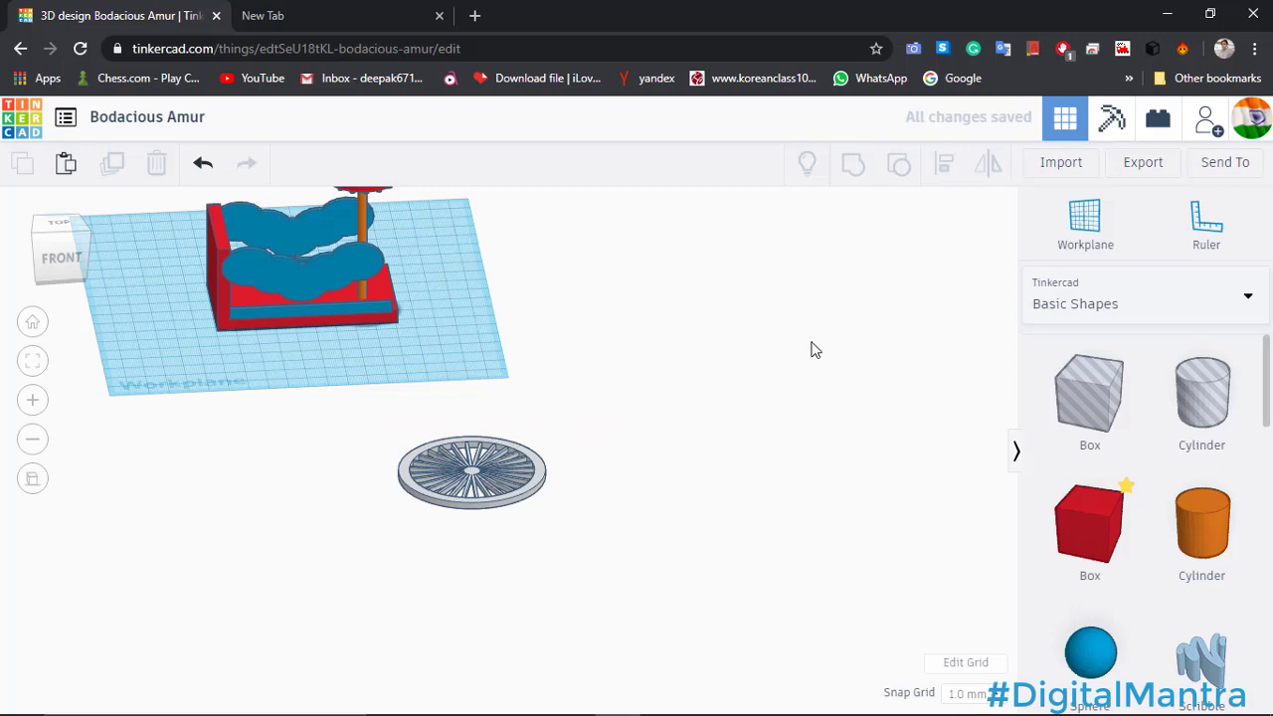
click(470, 497)
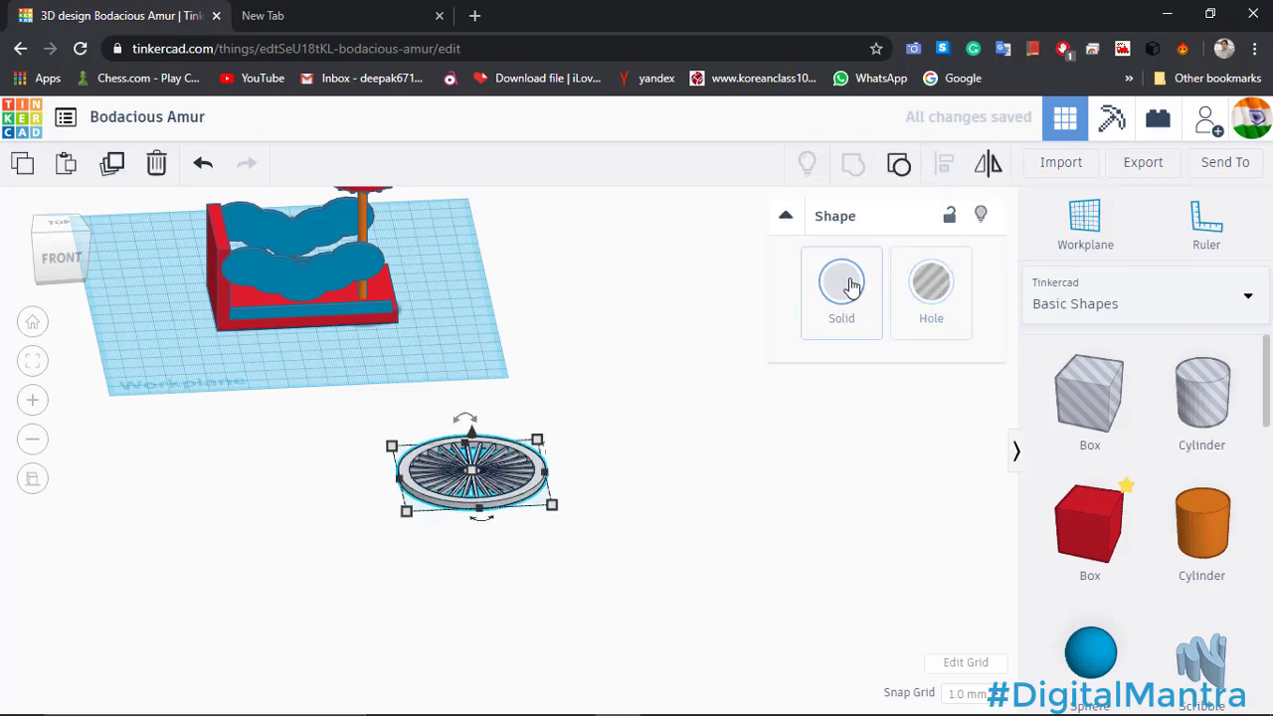
click(844, 283)
click(885, 538)
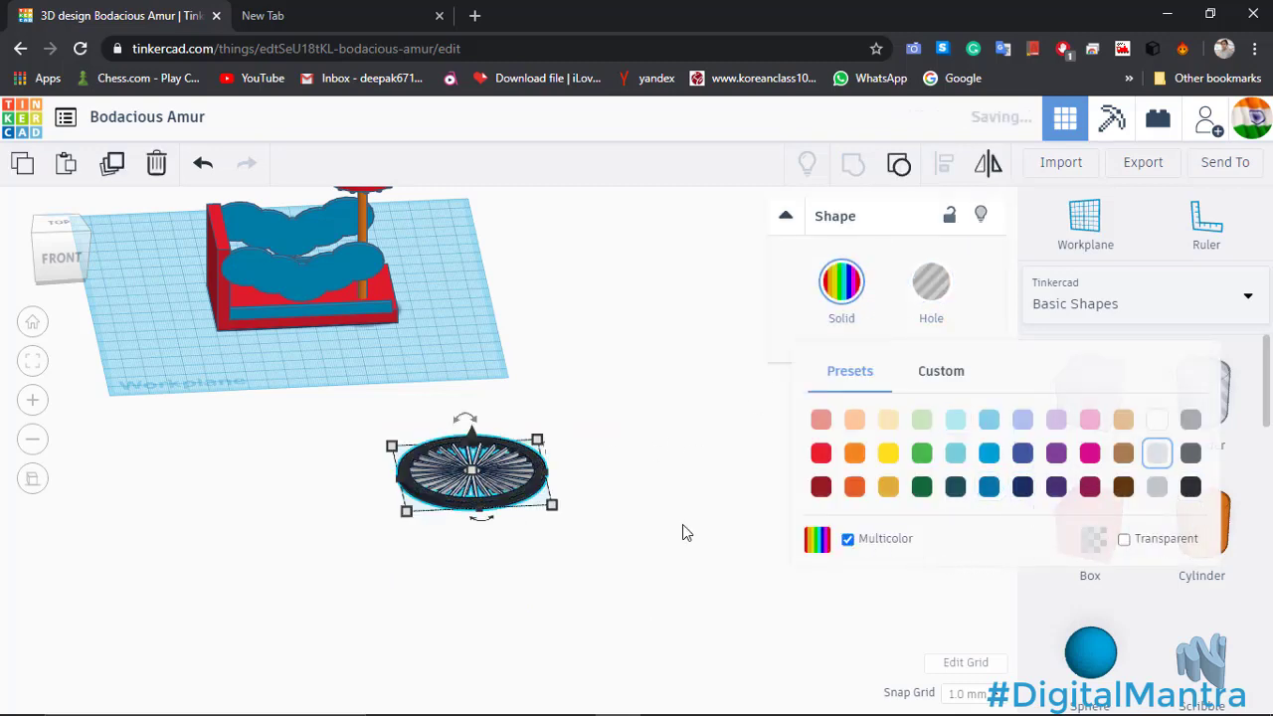
click(529, 519)
Place a cylinder beside the workplane, behind the wheel, and stretch it to about 73 mm tall.
middle_drag(633, 550, 771, 574)
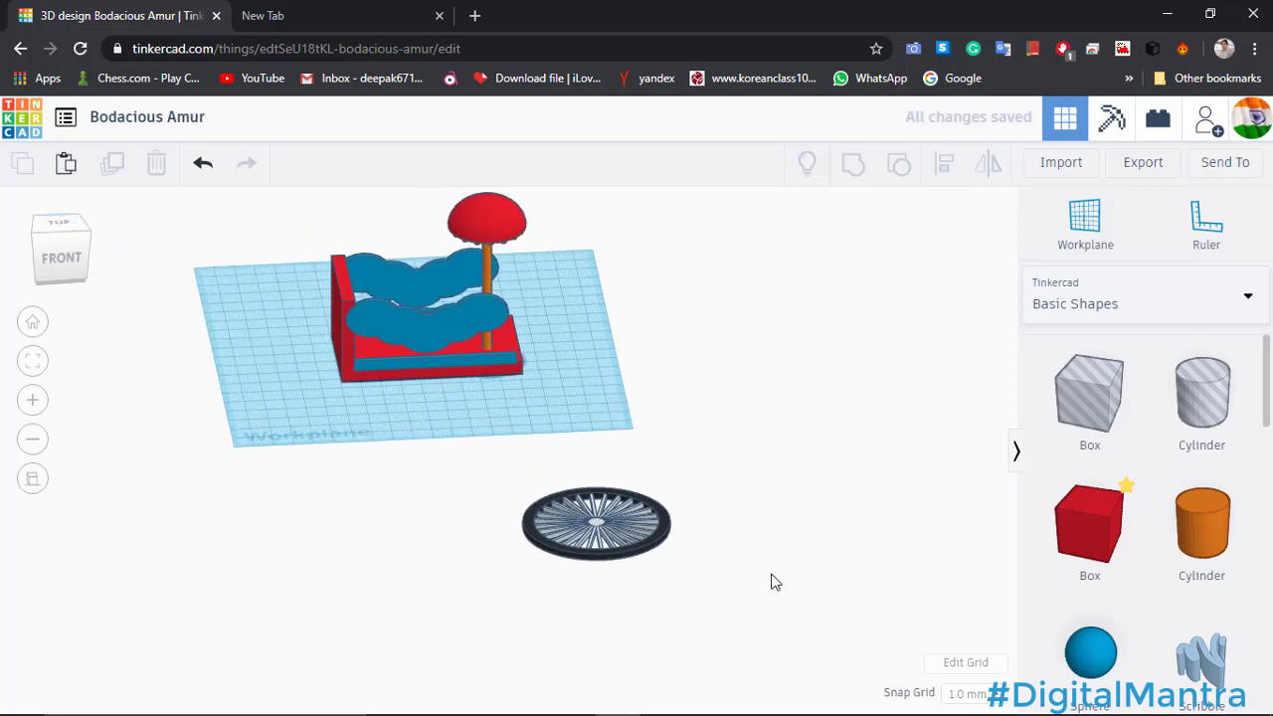
click(1210, 530)
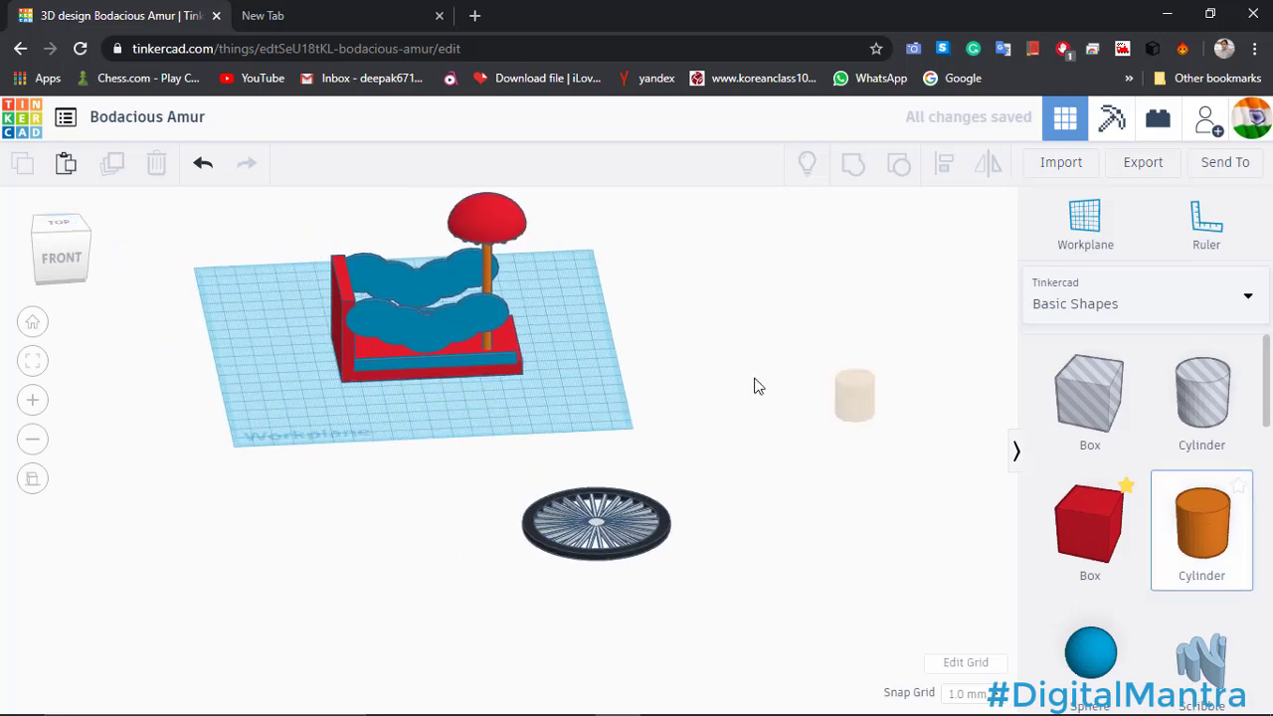
click(727, 413)
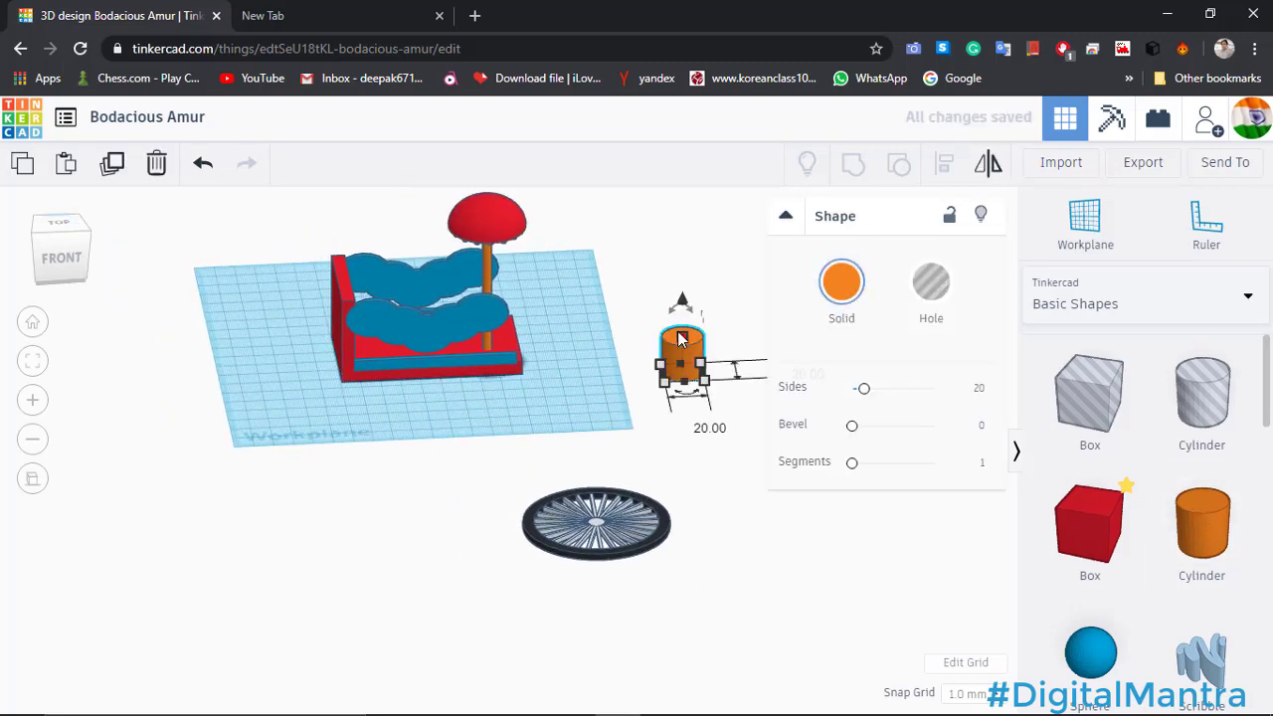
drag(682, 301, 682, 243)
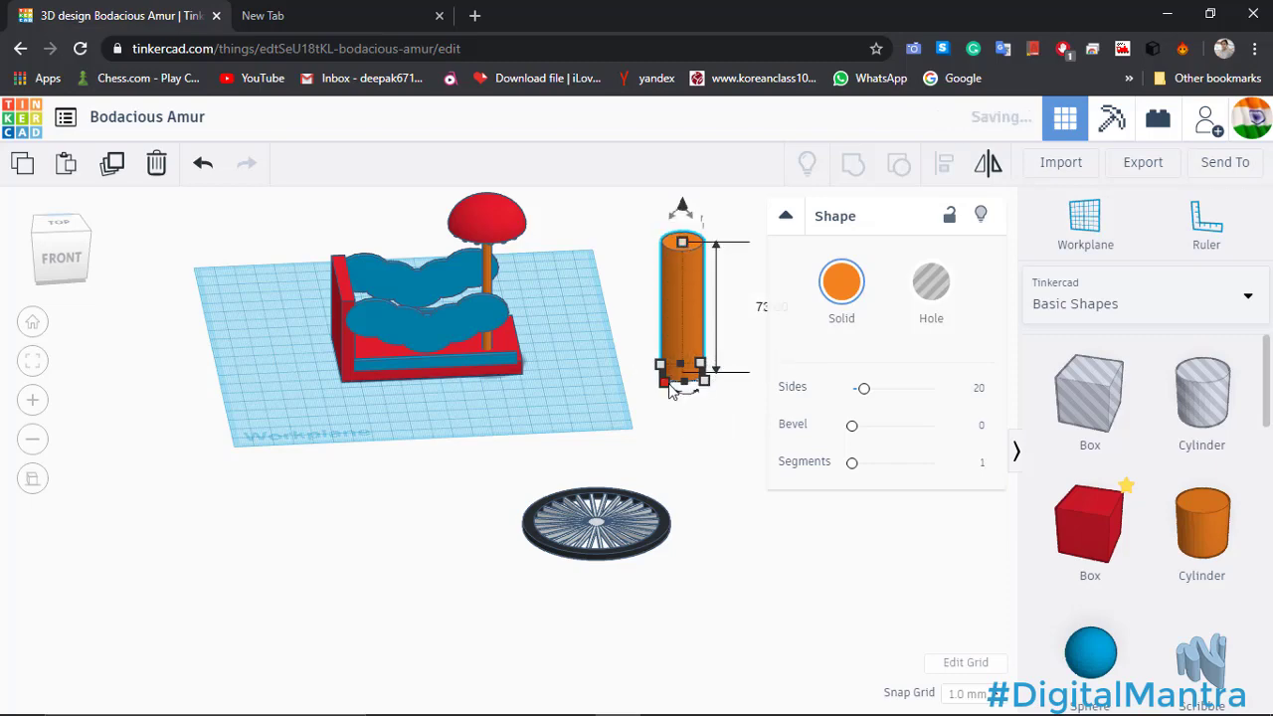
Set the new cylinder's height to 55 mm.
right_drag(379, 405, 308, 315)
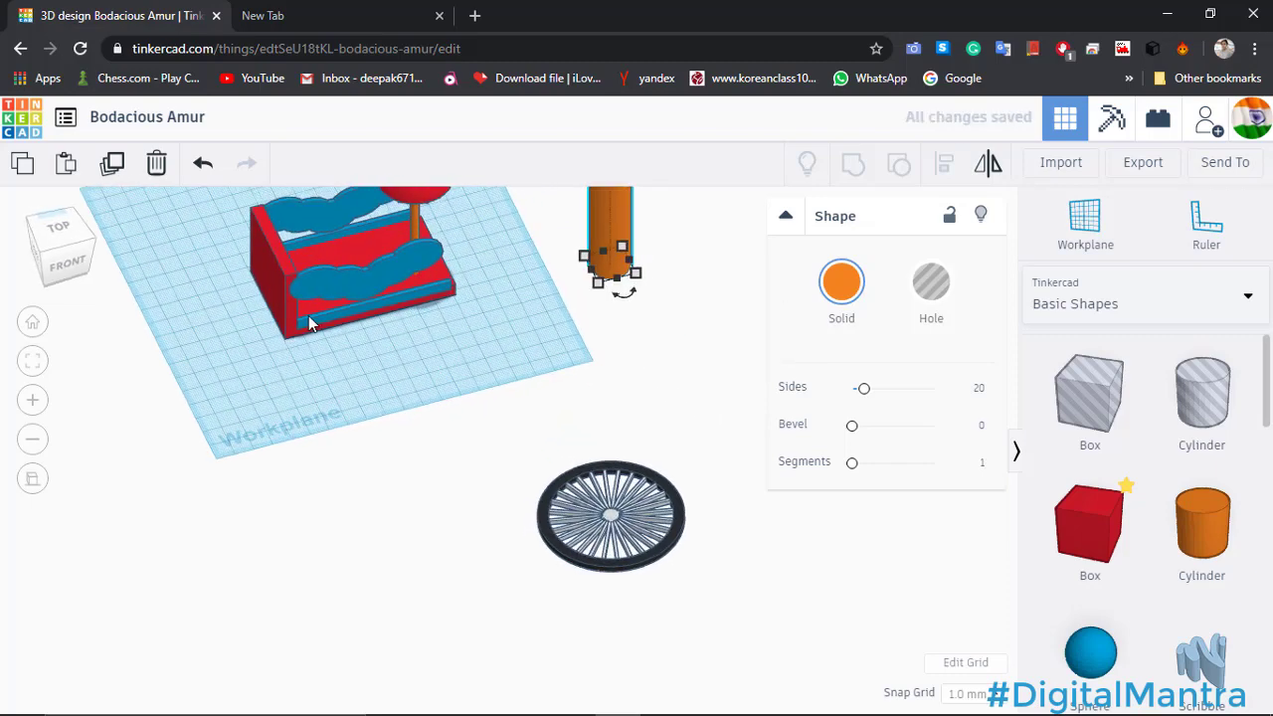
click(309, 316)
click(547, 355)
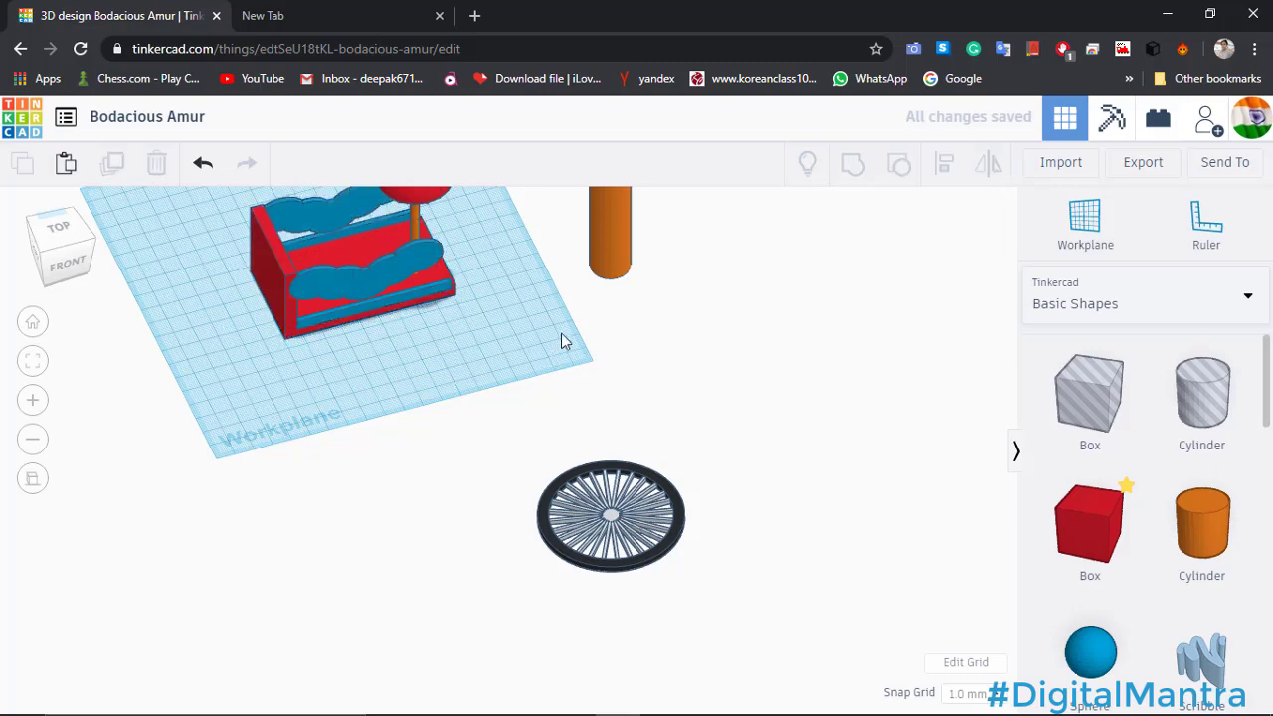
scroll(566, 321, down, 3)
middle_drag(584, 335, 588, 376)
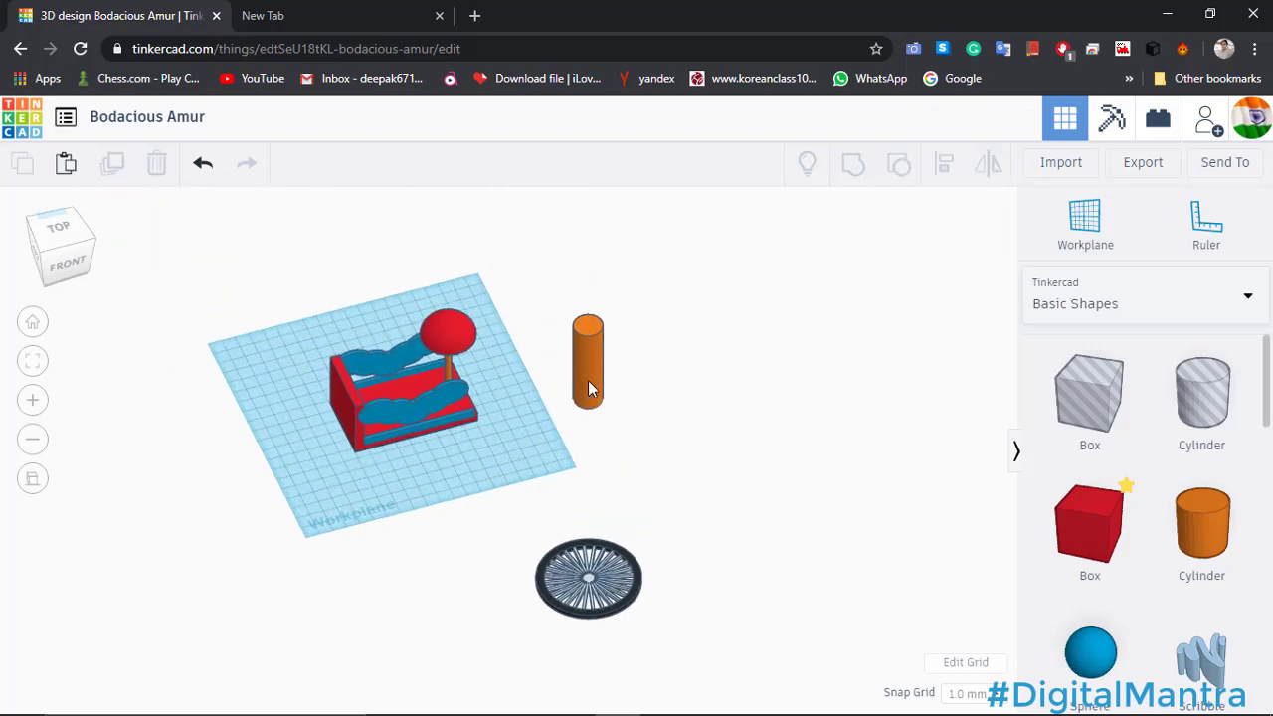
click(588, 380)
mouse_move(590, 324)
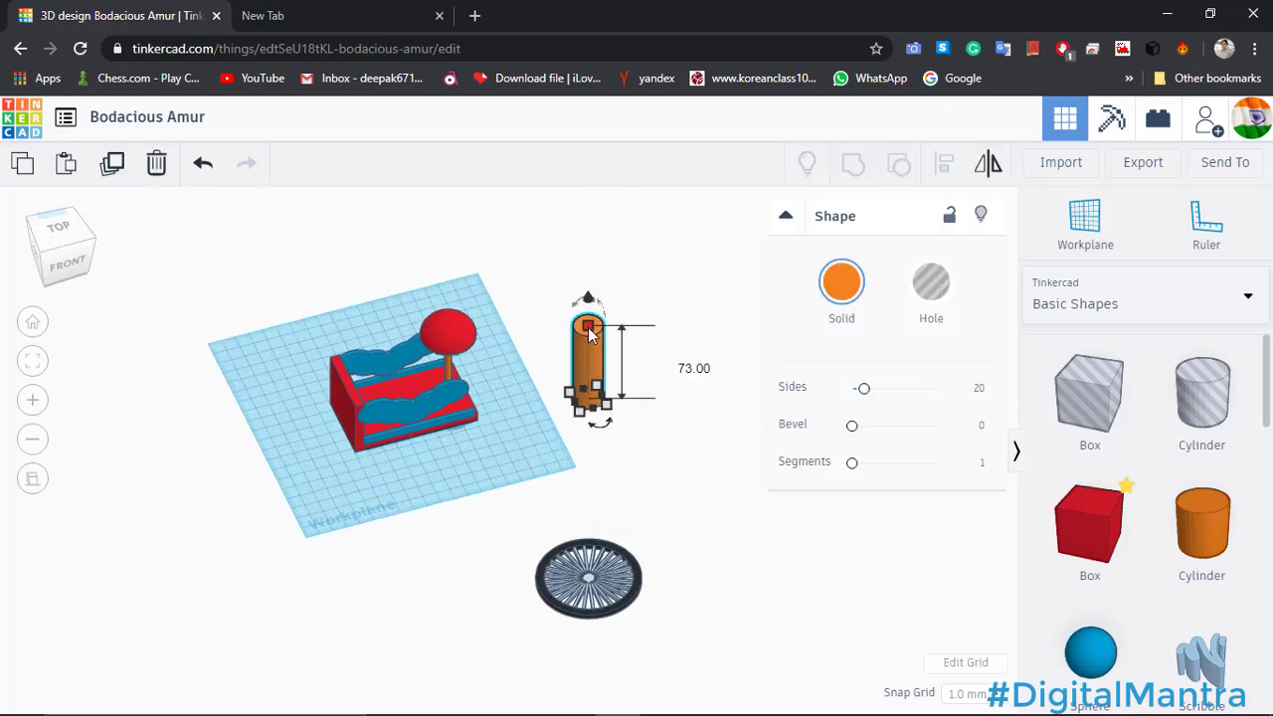
click(681, 360)
text(56)
key(Return)
key(BackSpace)
text(5)
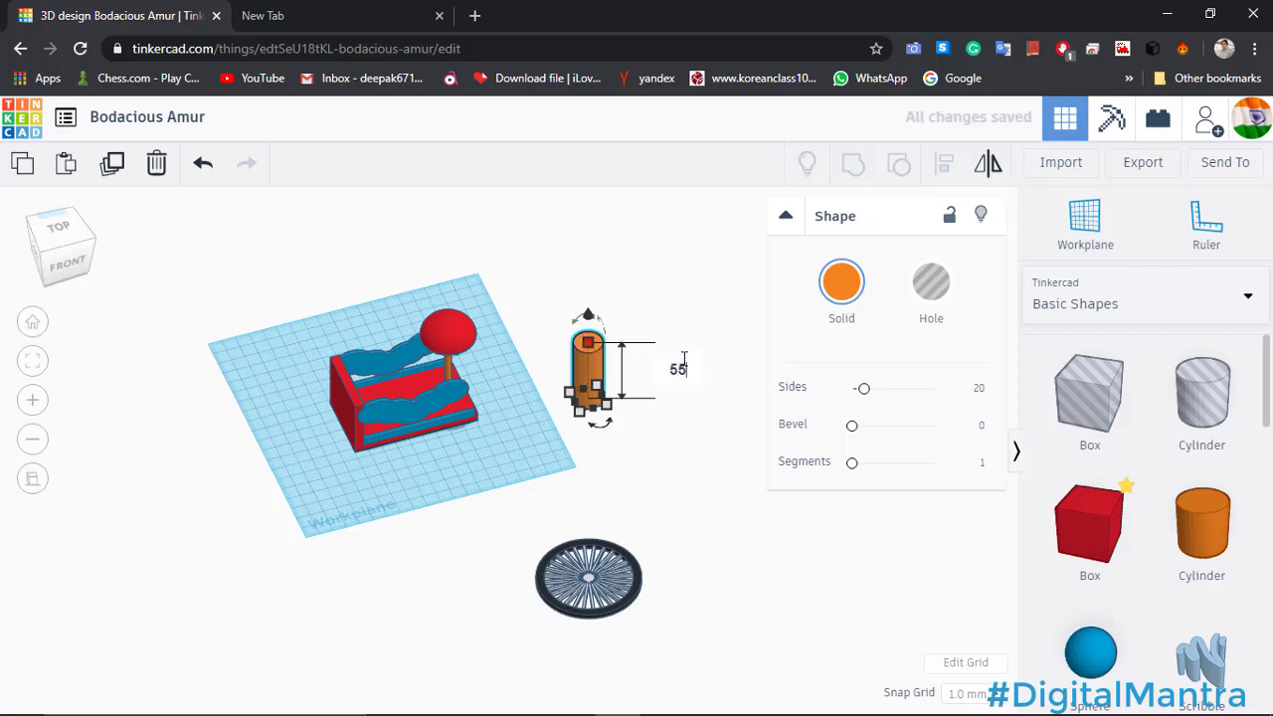
key(Return)
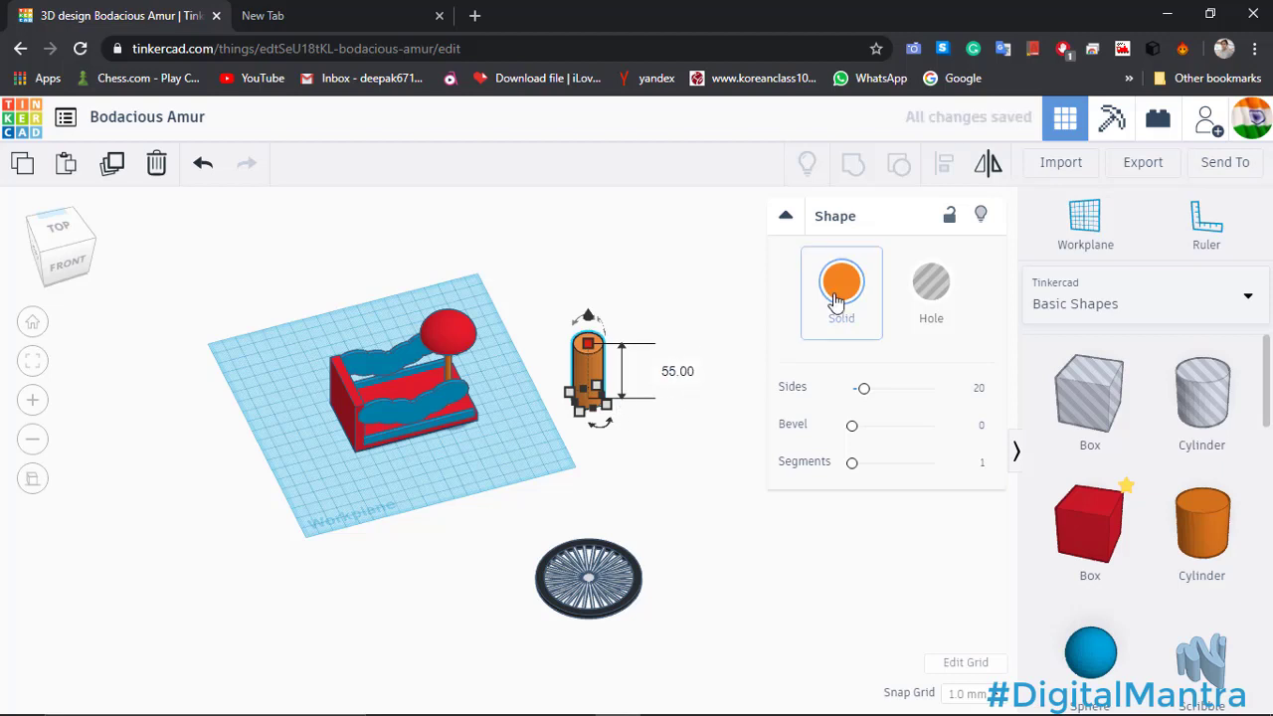
Colour the cylinder dark grey and set its length and width to 4 mm to make a thin rod.
click(836, 289)
click(1190, 452)
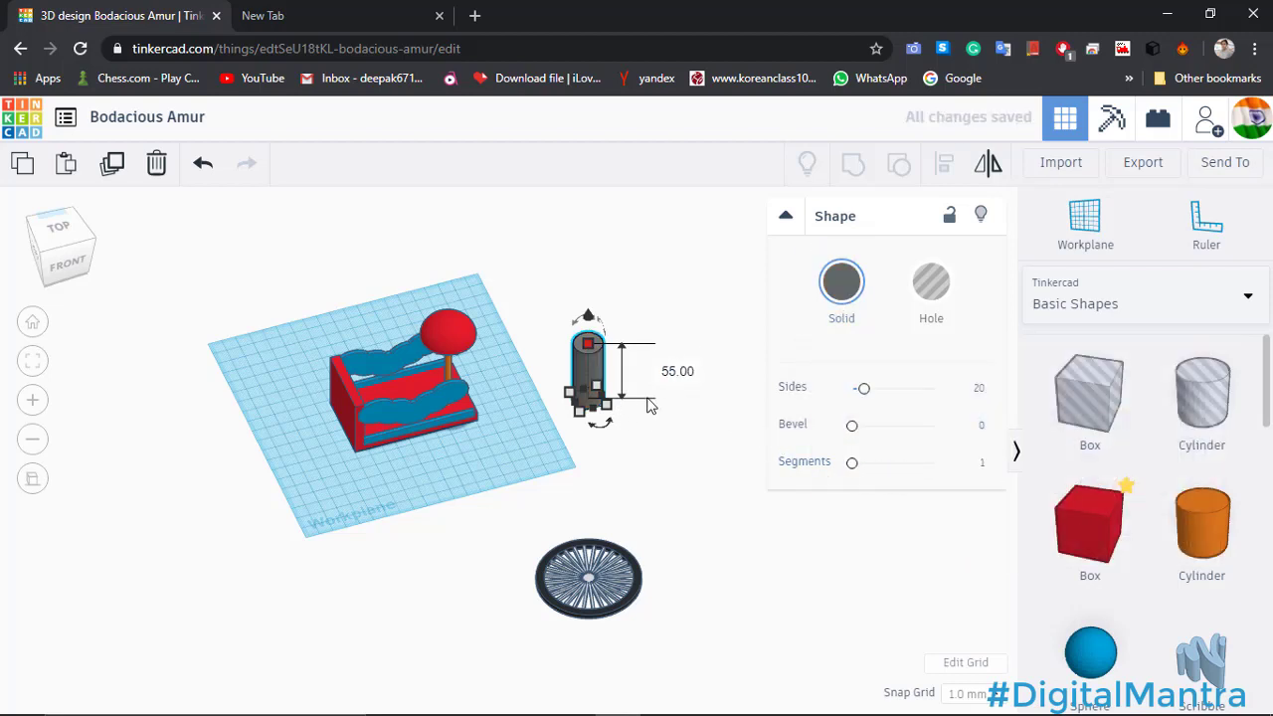
click(624, 469)
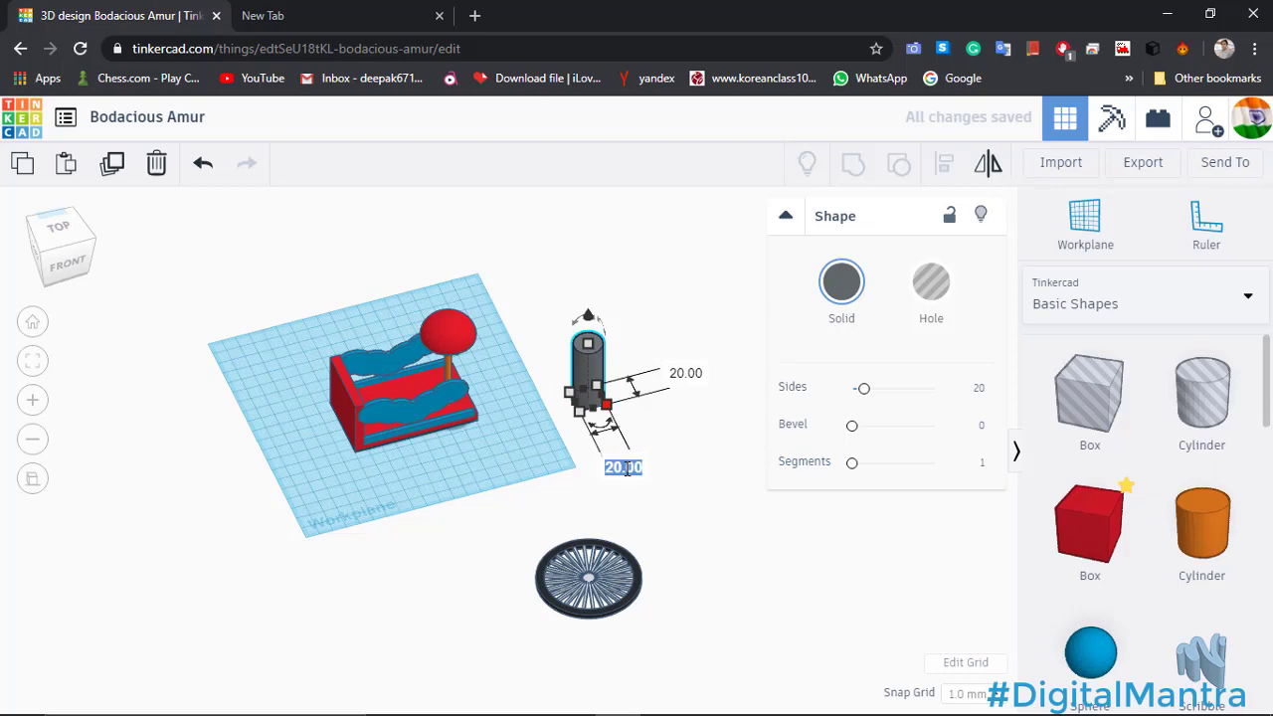
text(4)
key(Tab)
text(4)
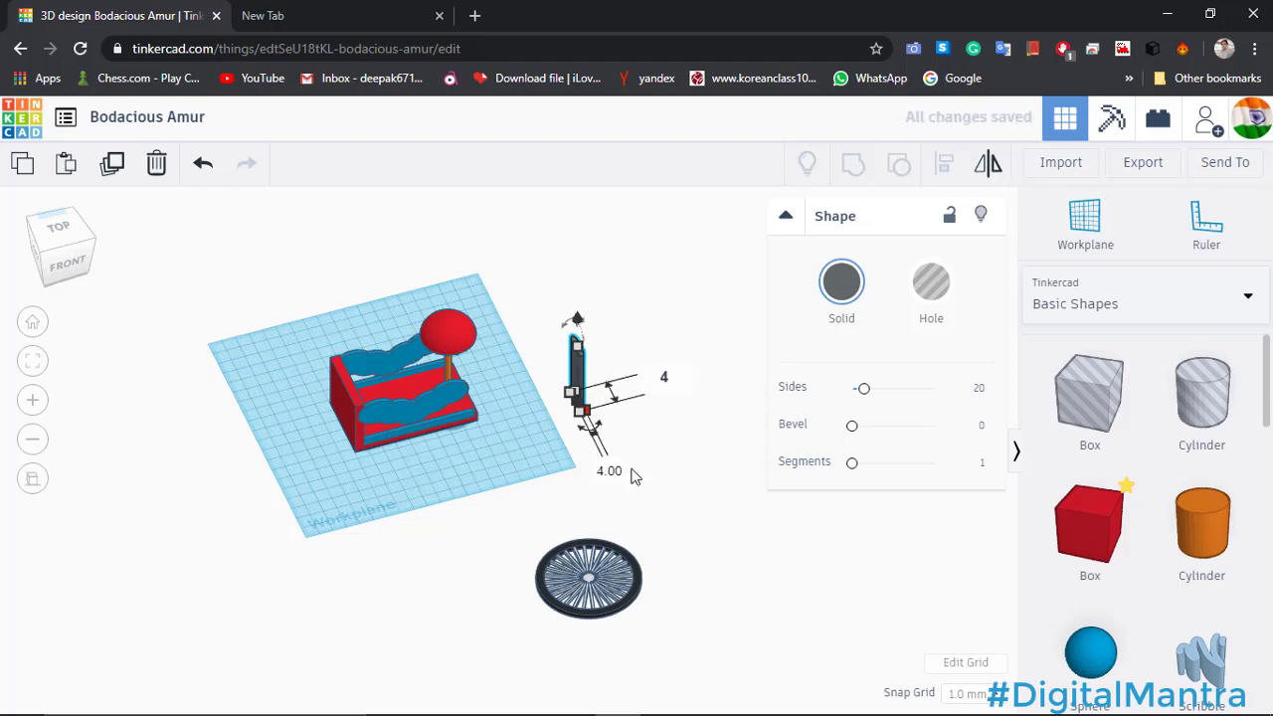
key(Return)
click(603, 374)
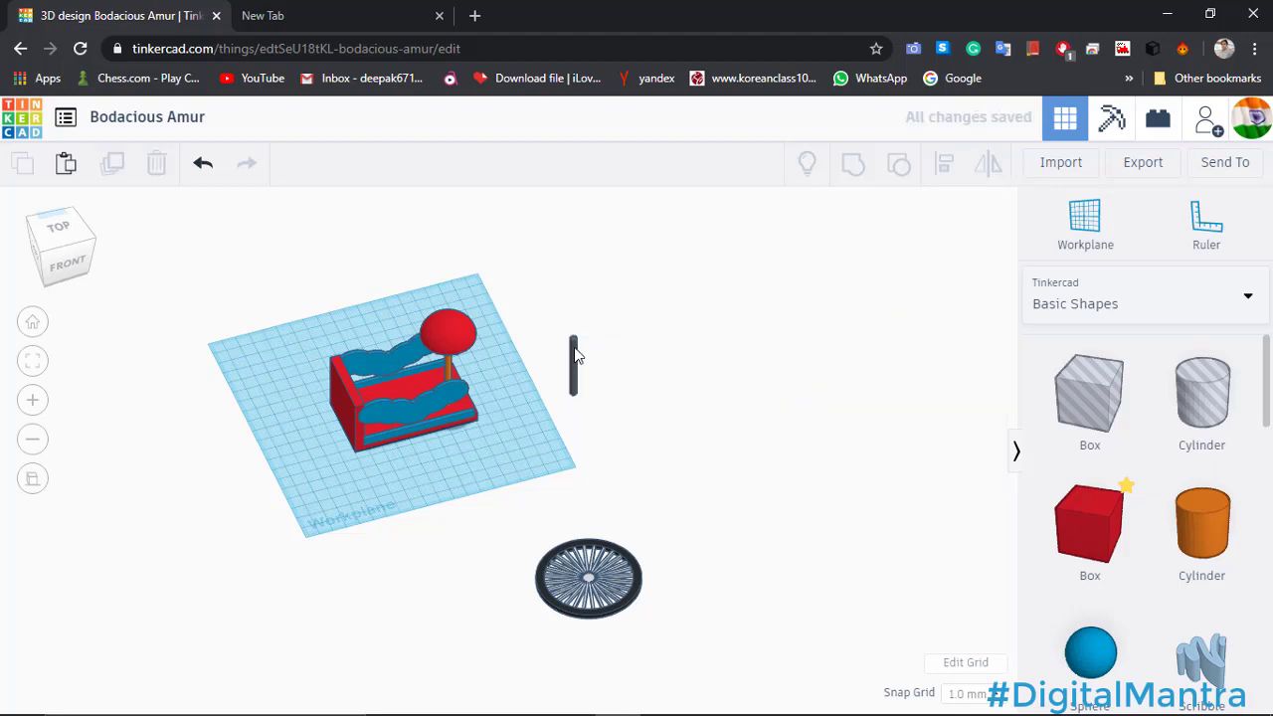
Tip the thin rod over by 90° so it lies flat, and turn it crosswise to the cart.
click(575, 364)
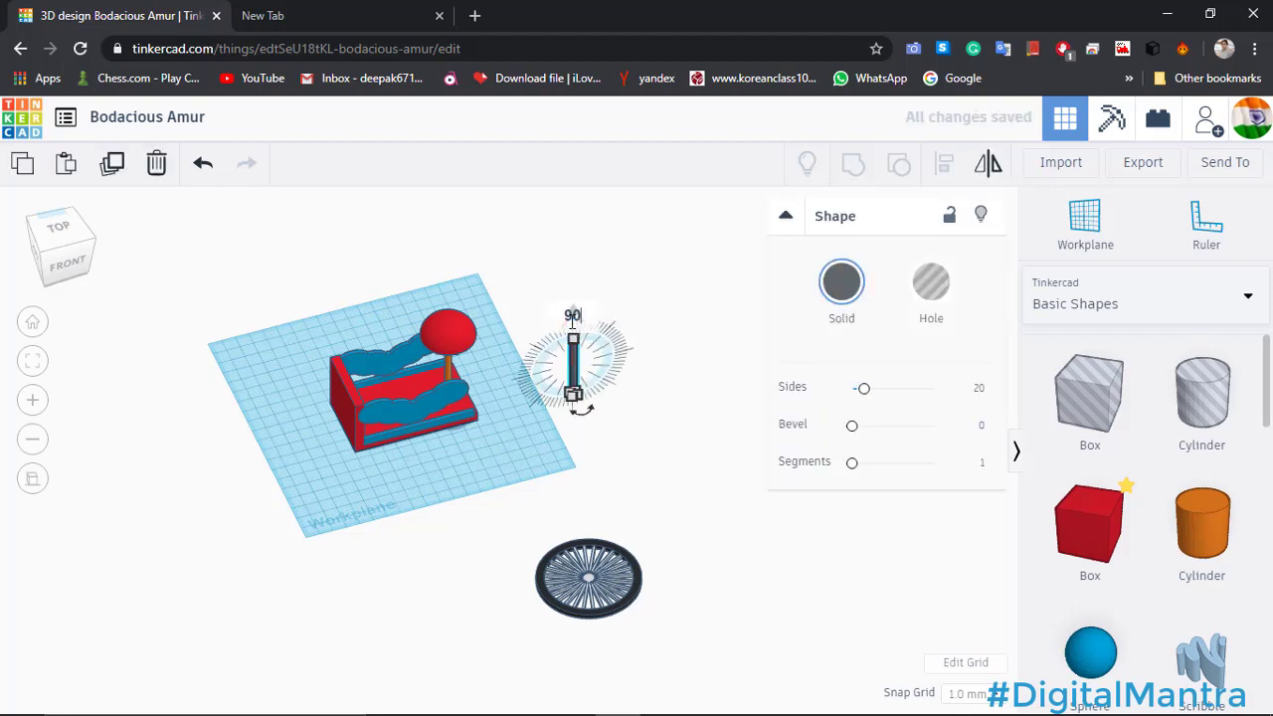
drag(573, 320, 509, 378)
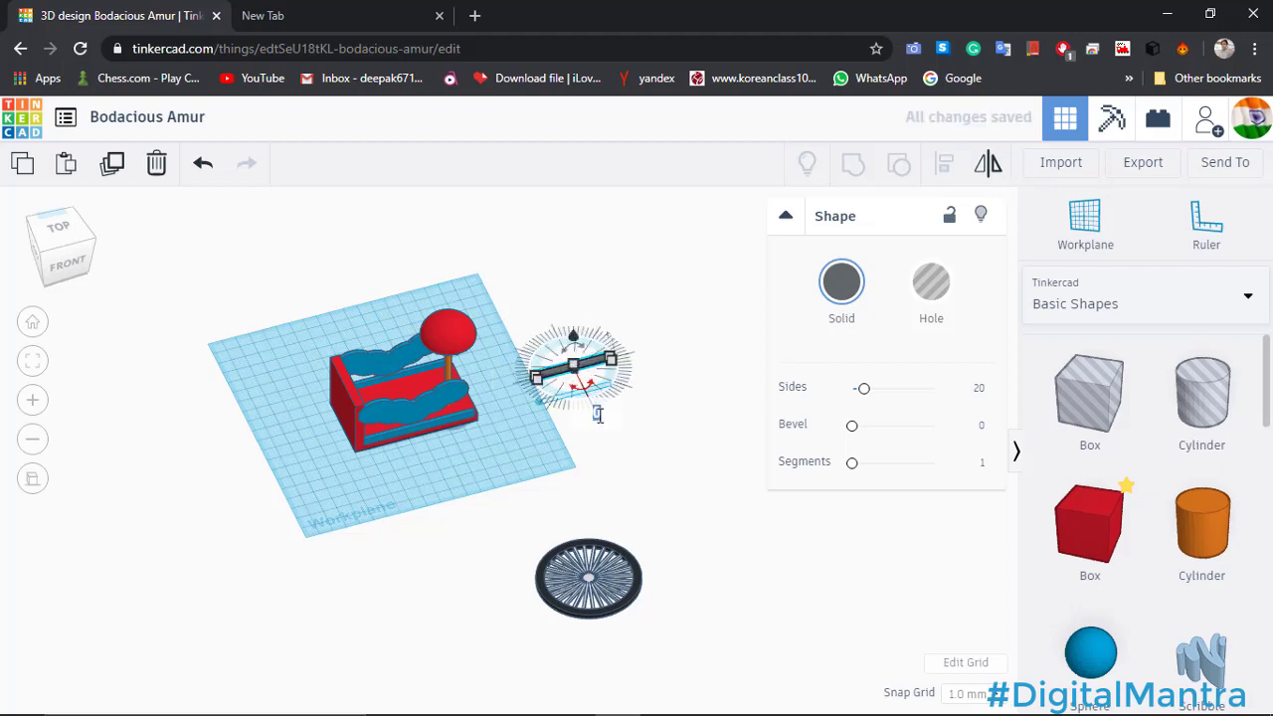
key(Return)
click(621, 475)
Rotate the wheel so it stands upright with its face parallel to the cart's long side.
right_drag(559, 461, 651, 559)
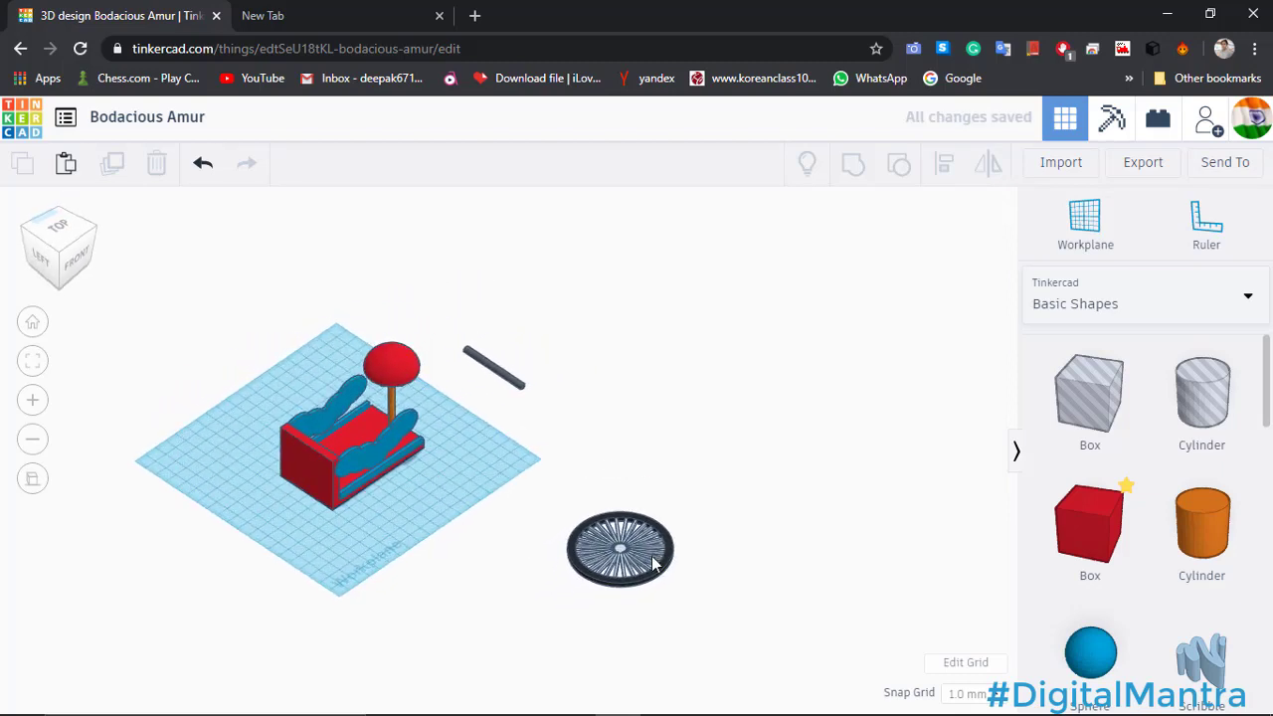
click(644, 549)
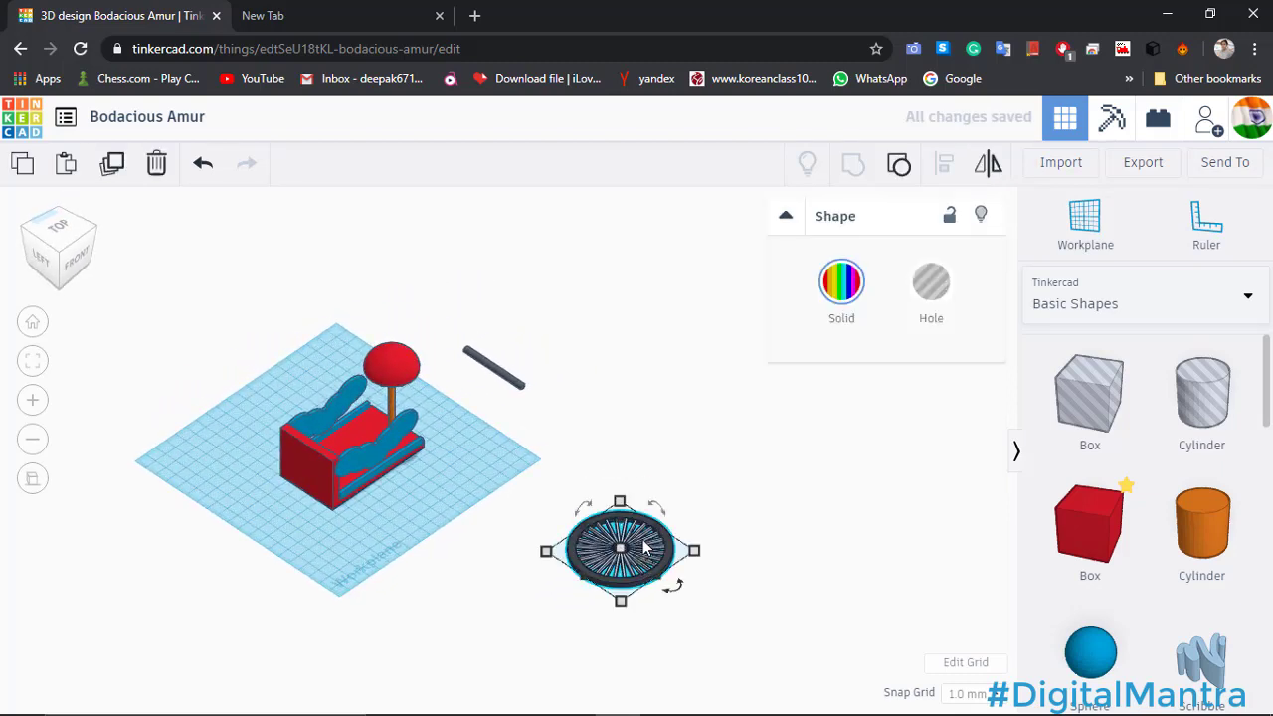
drag(656, 509, 759, 472)
click(623, 486)
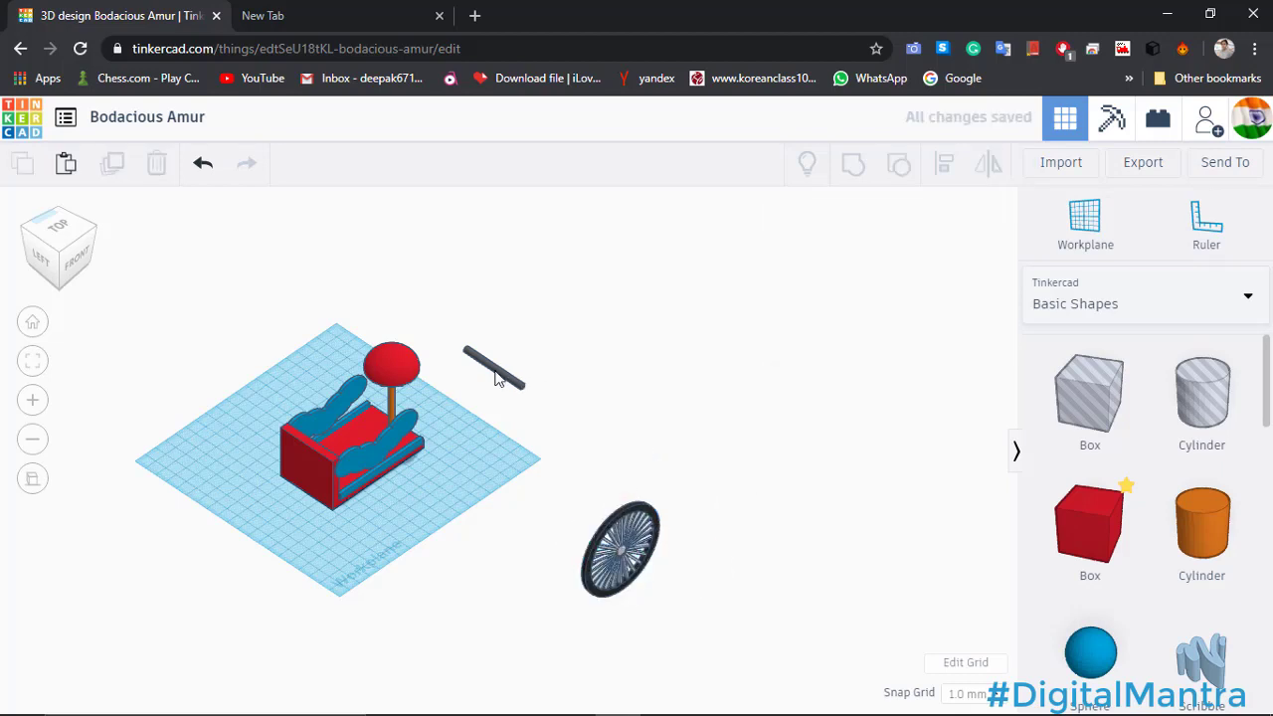
Move the thin rod close to the upright wheel and duplicate the wheel in place.
drag(497, 378, 512, 525)
click(632, 555)
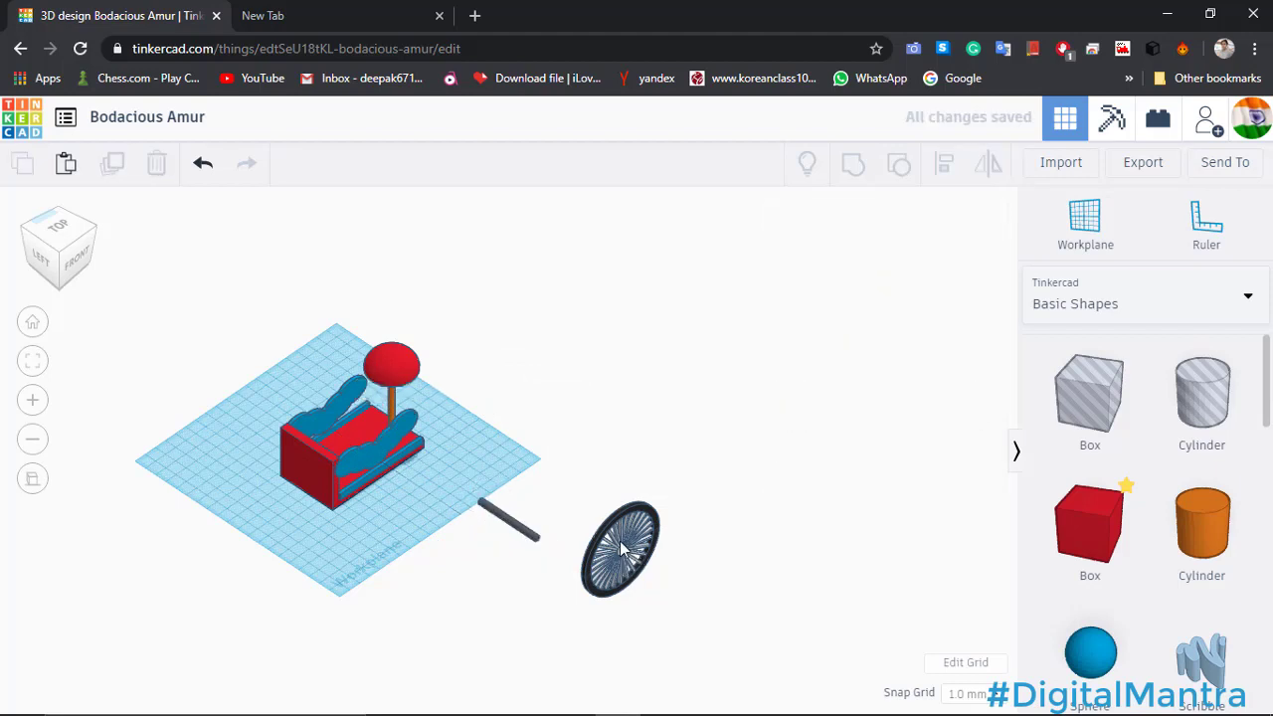
click(621, 559)
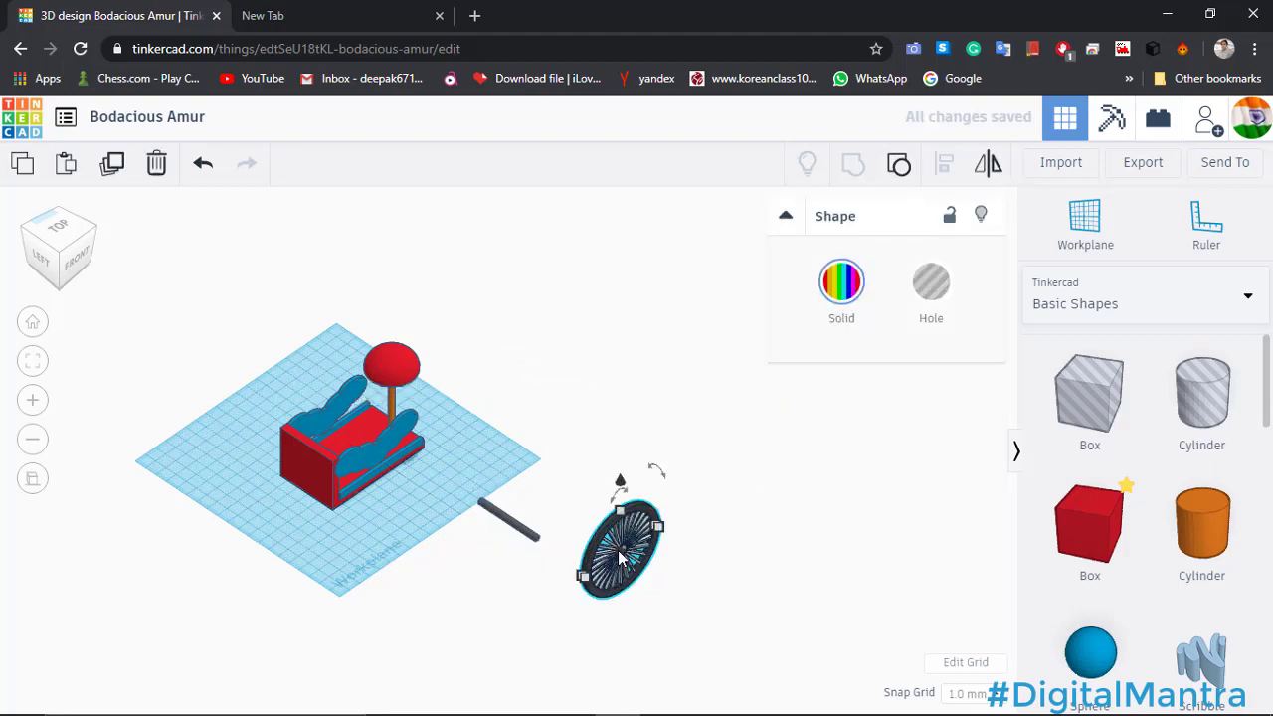
drag(619, 559, 612, 564)
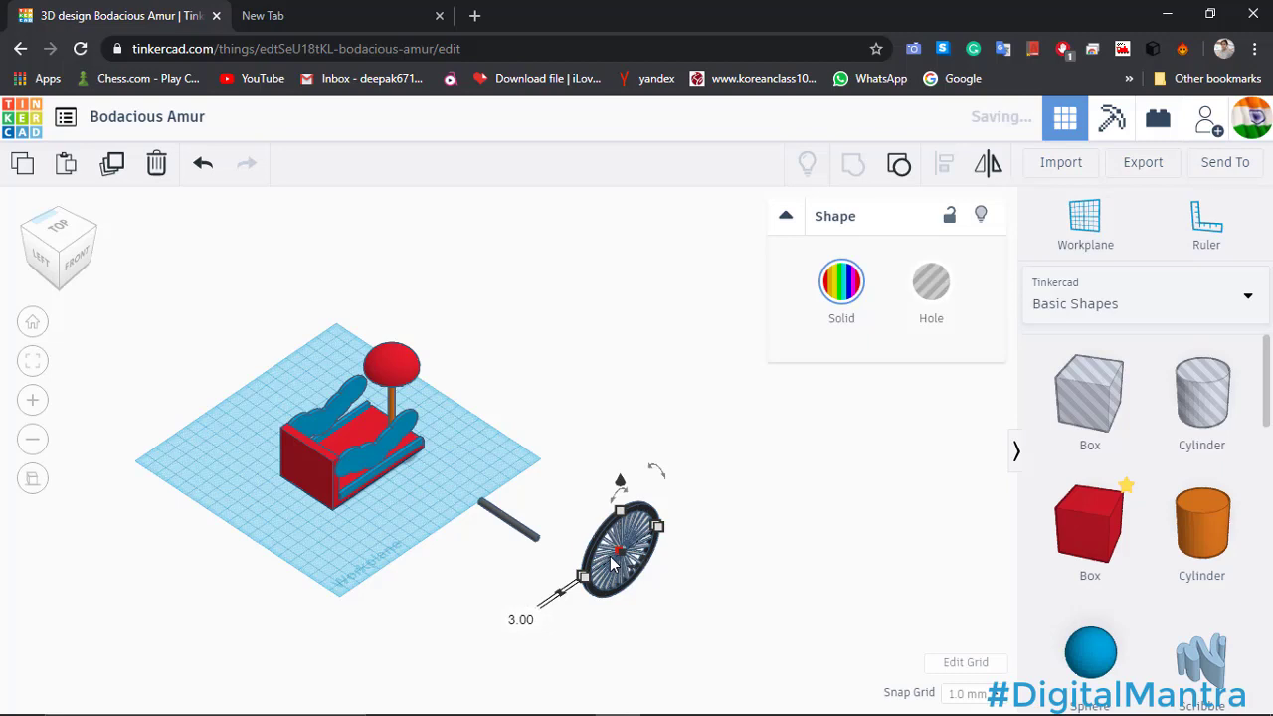
key(ctrl+d)
key(Up)
key(Up)
key(Up)
key(Up)
key(Up)
key(Up)
key(Up)
key(Up)
key(Up)
key(Up)
key(Up)
key(Up)
key(Up)
key(Up)
key(Up)
key(Up)
key(Up)
key(Up)
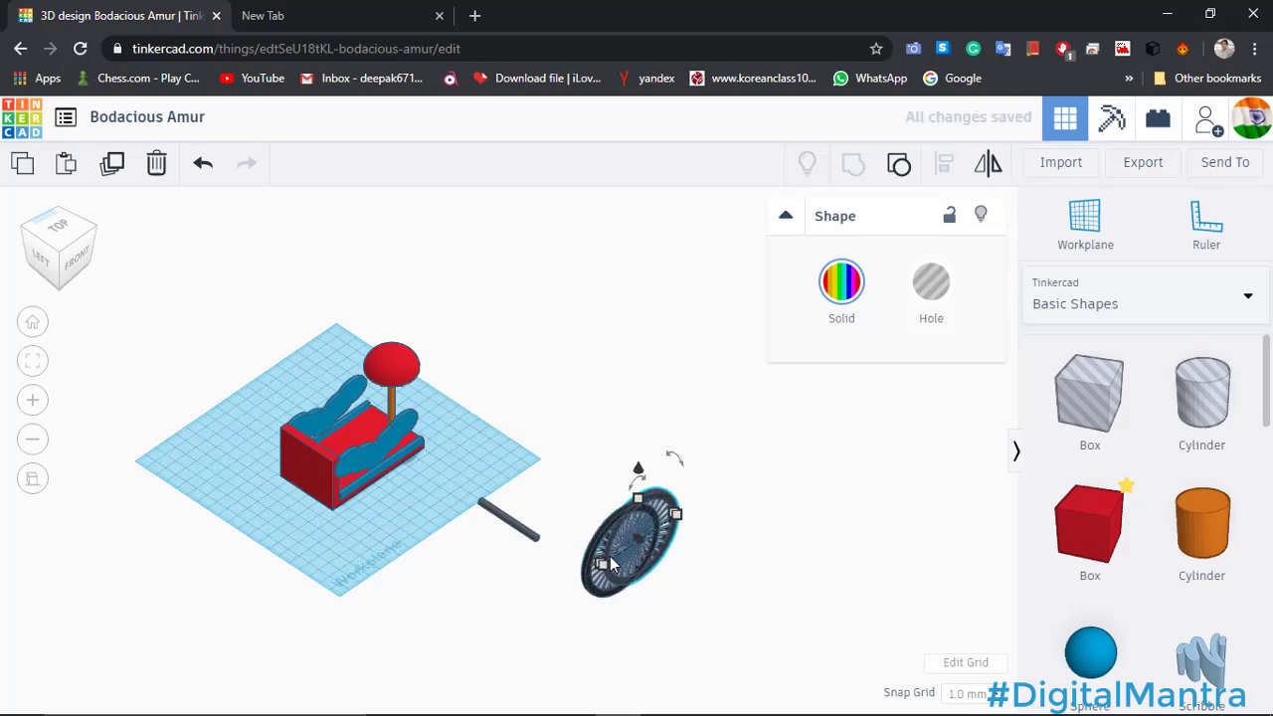
key(ctrl+z)
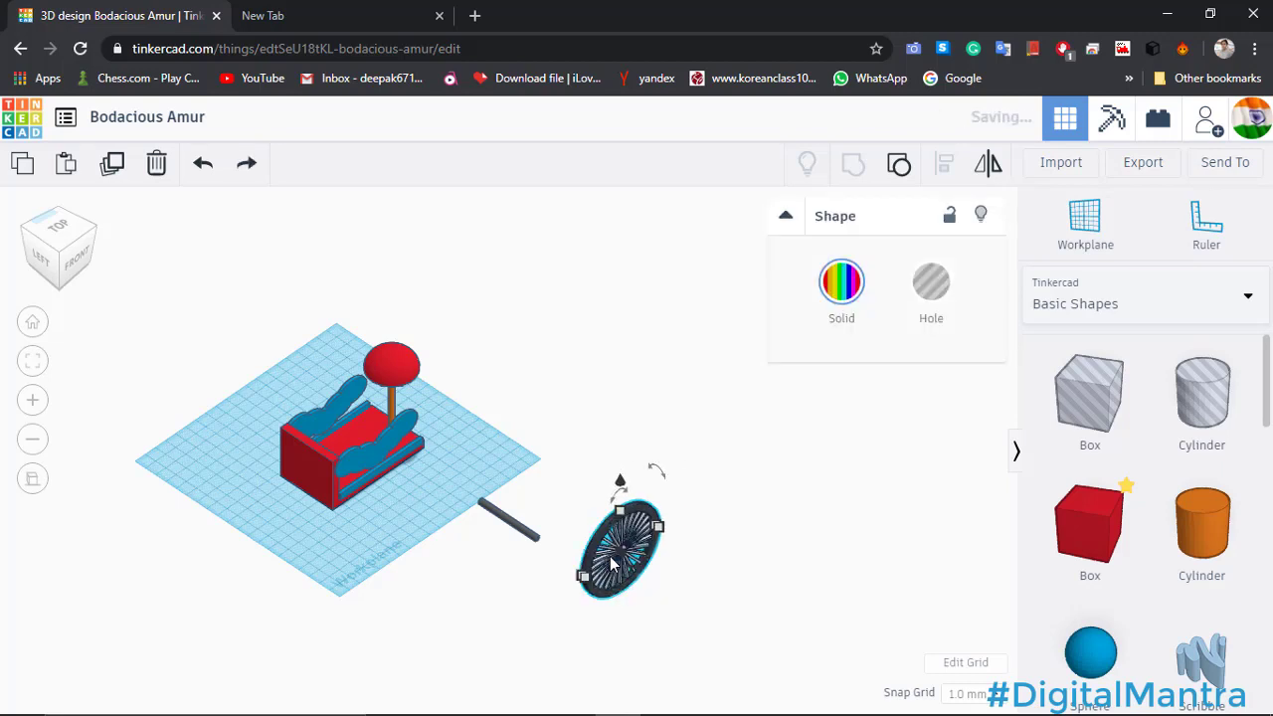
Shift the duplicate wheel sideways toward the cart, leaving an axle-length gap to the original wheel.
key(Up)
key(Up)
key(Up)
key(Up)
key(Up)
key(Up)
key(Up)
key(Up)
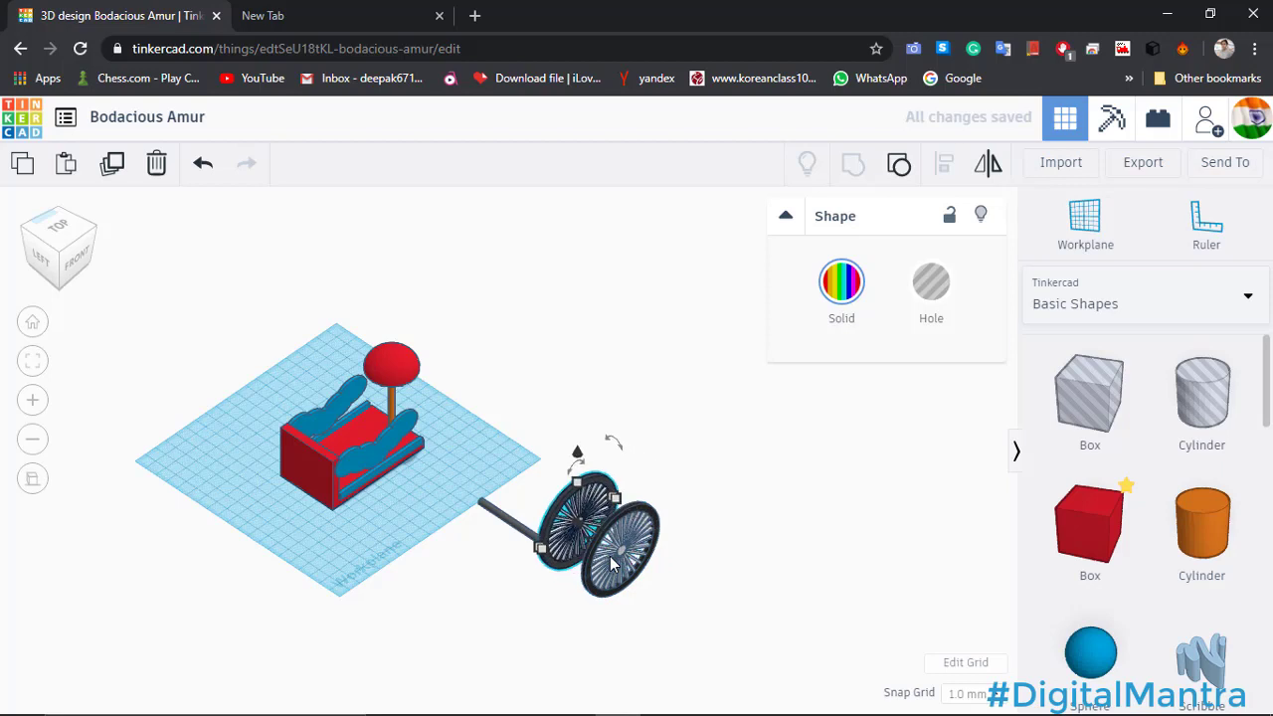
key(Up)
key(Up)
key(Up)
key(Up)
key(Up)
key(Up)
key(Up)
key(Up)
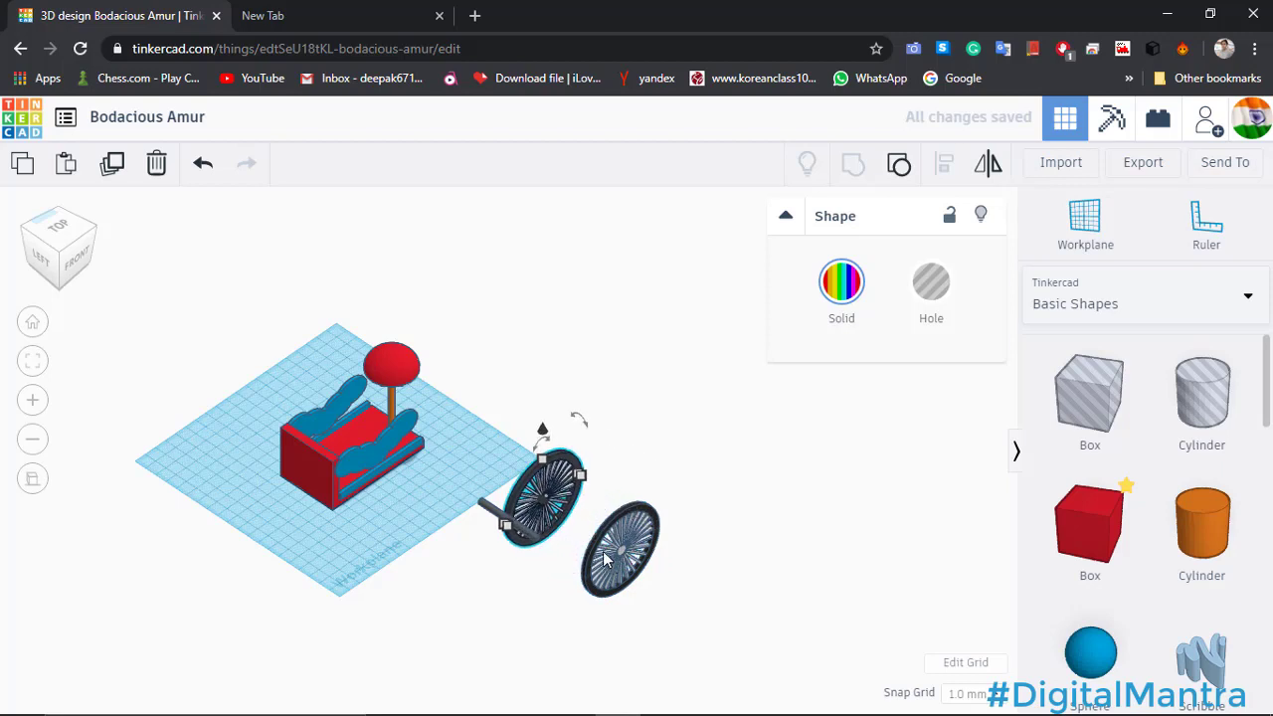
Move the thin rod into the gap between the two wheels.
right_drag(488, 608, 538, 525)
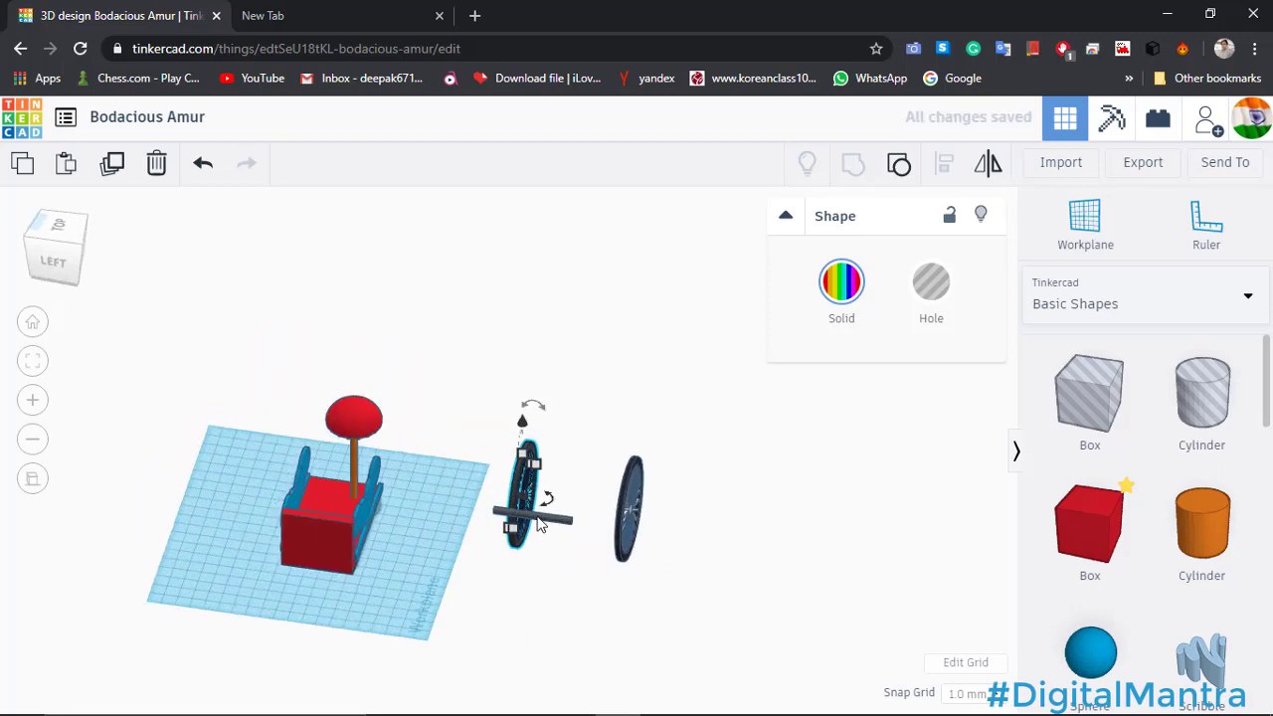
drag(538, 517, 573, 525)
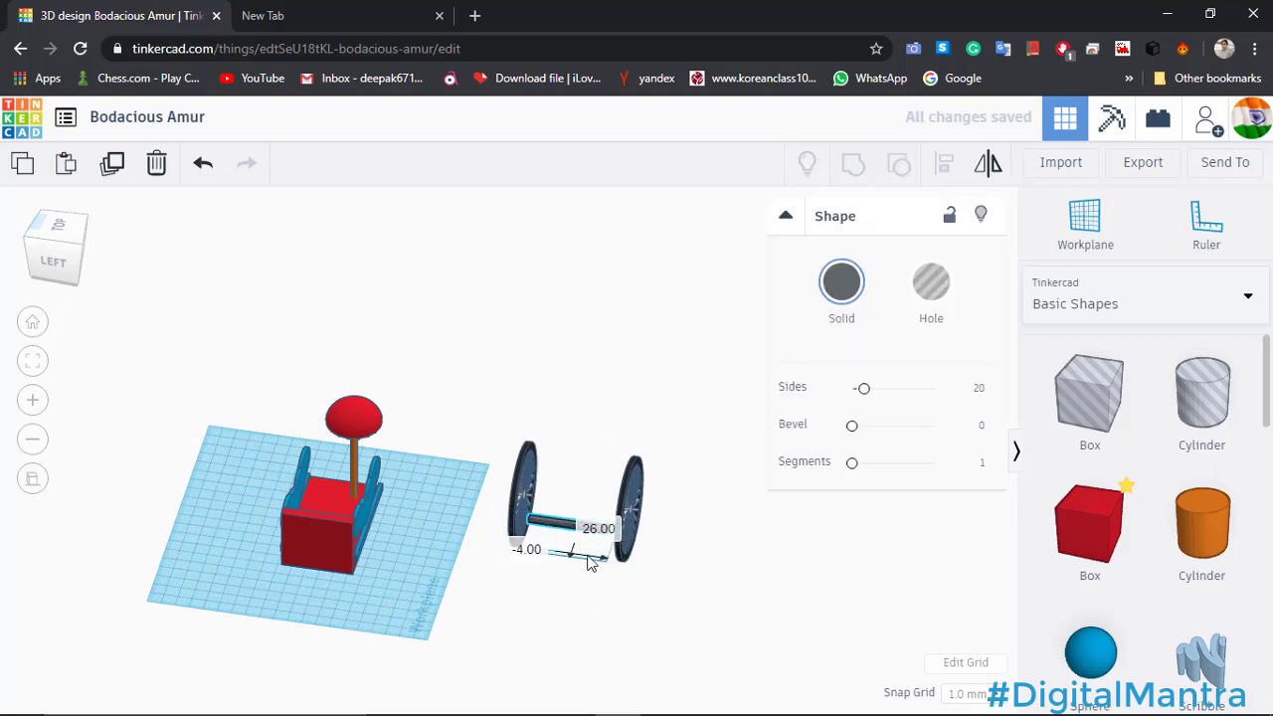
click(626, 599)
Align the duplicate wheel with the cart-side end of the rod along the rod's length.
scroll(535, 535, up, 5)
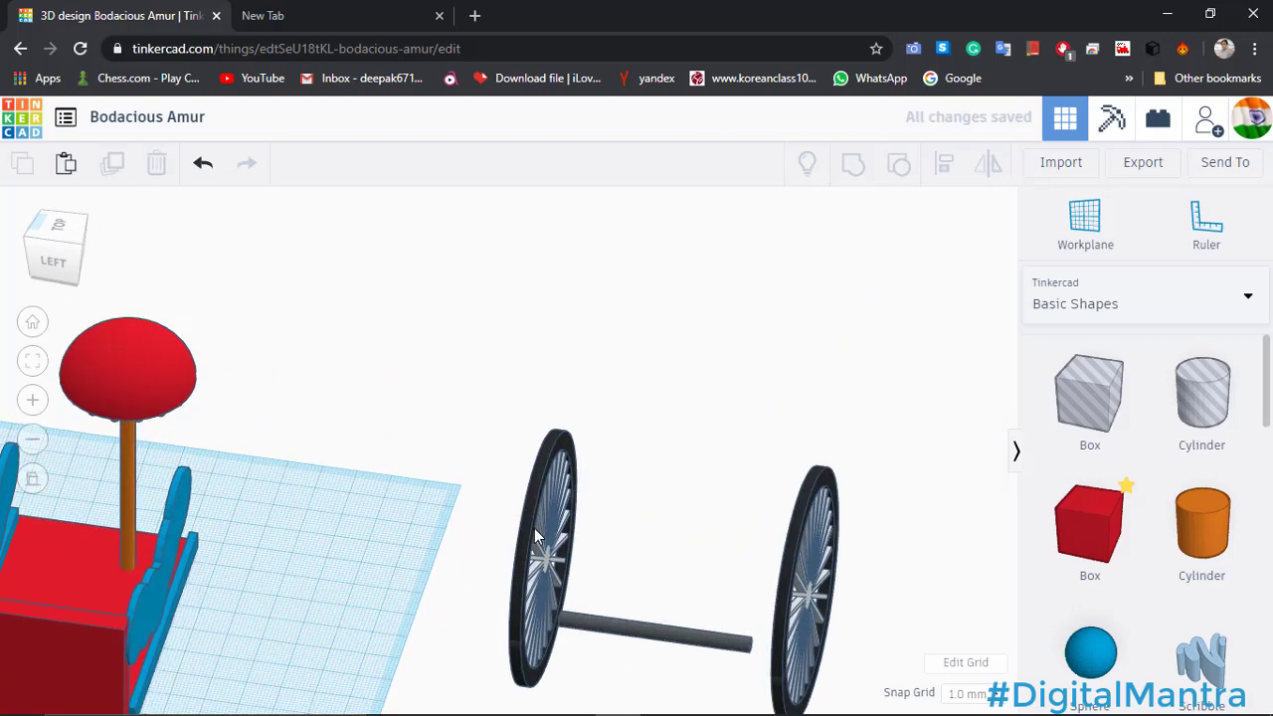
click(535, 535)
shift+click(624, 633)
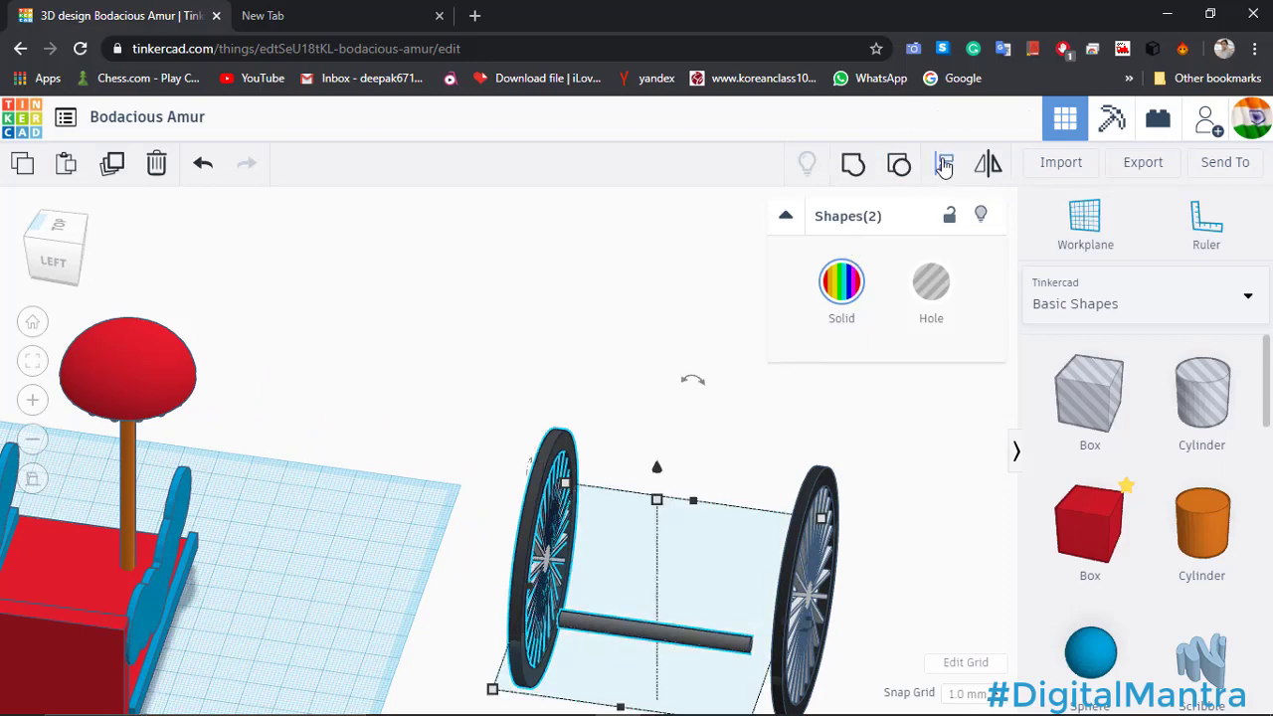
click(944, 167)
scroll(821, 438, down, 2)
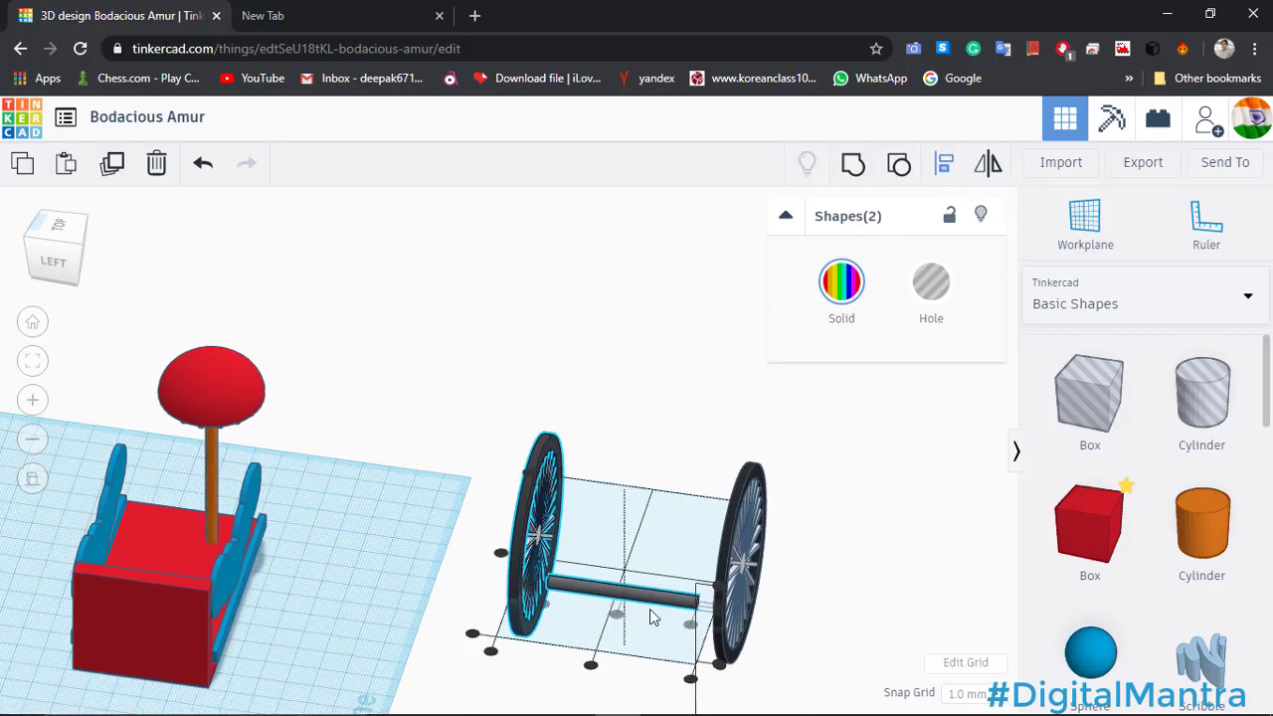
click(648, 600)
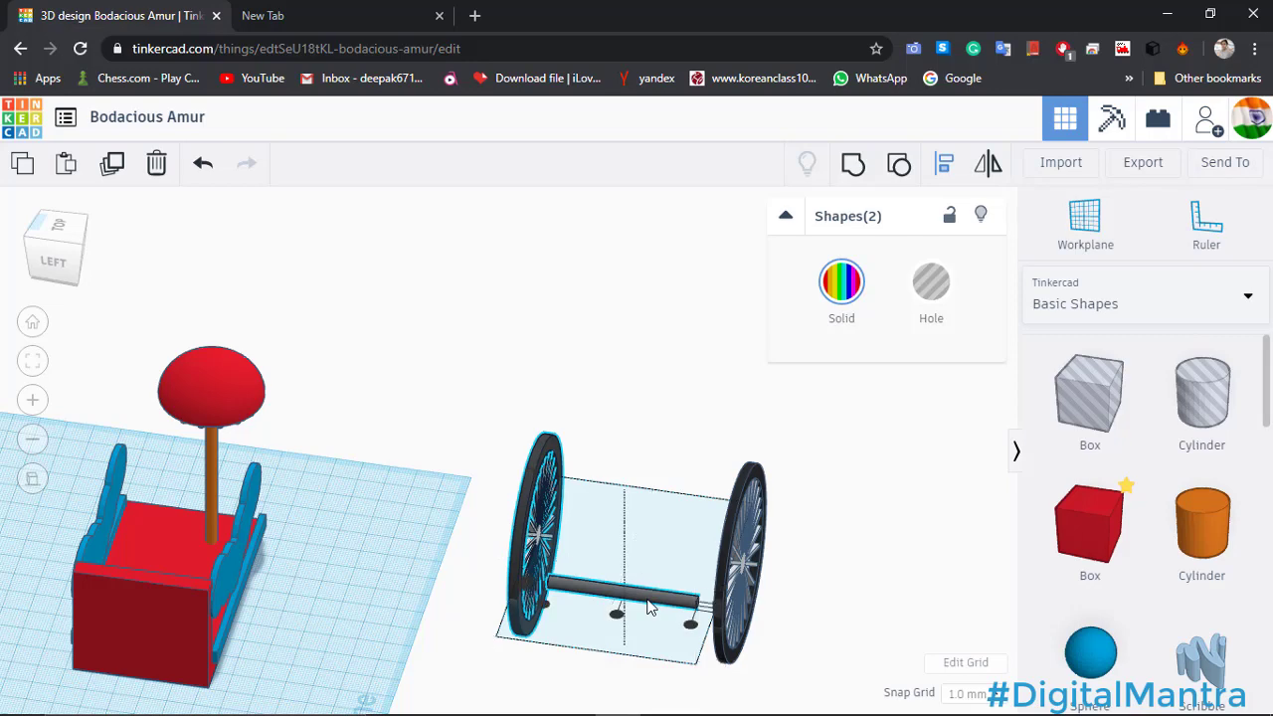
click(543, 607)
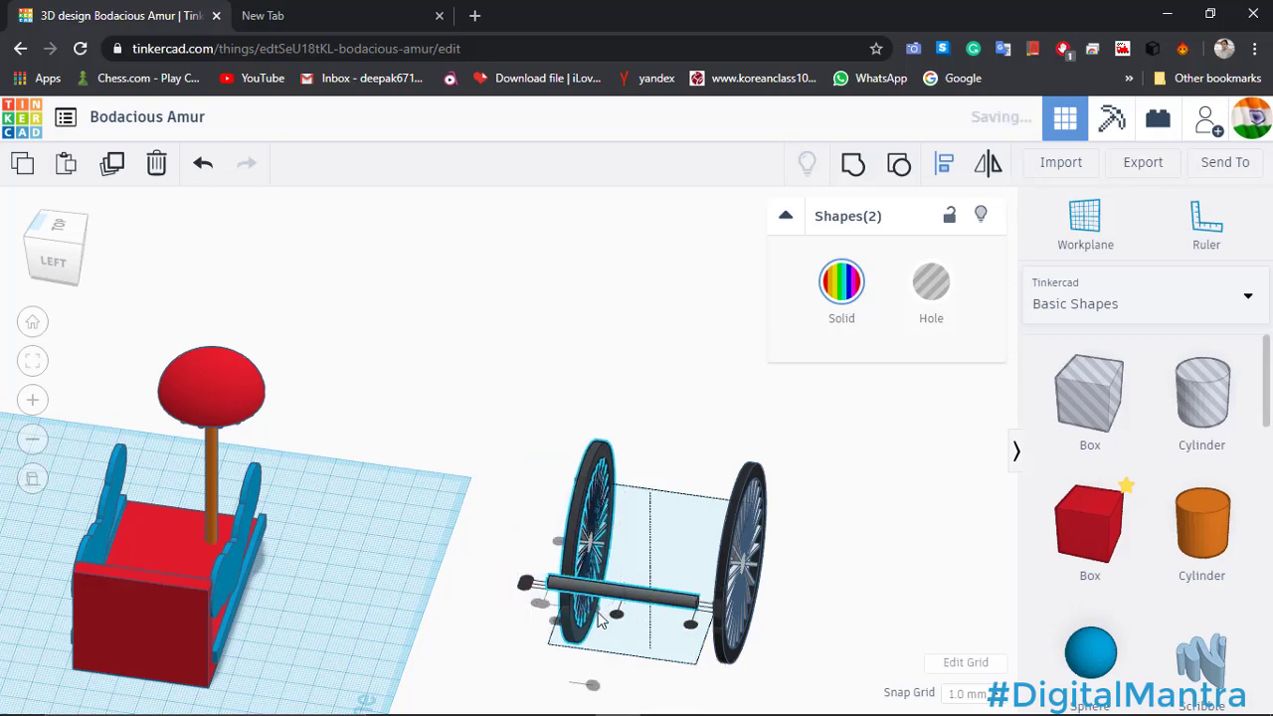
Centre the duplicate wheel and the rod on each other in depth and height using Align.
scroll(547, 592, up, 3)
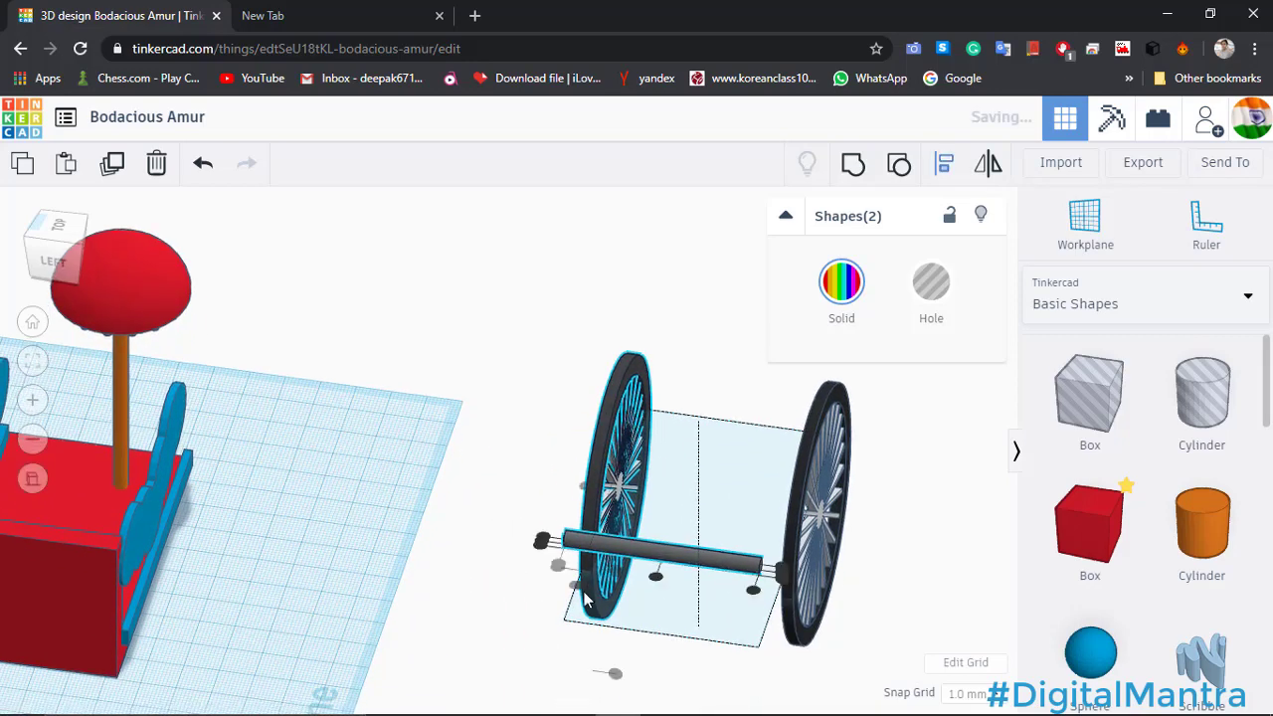
scroll(574, 585, up, 2)
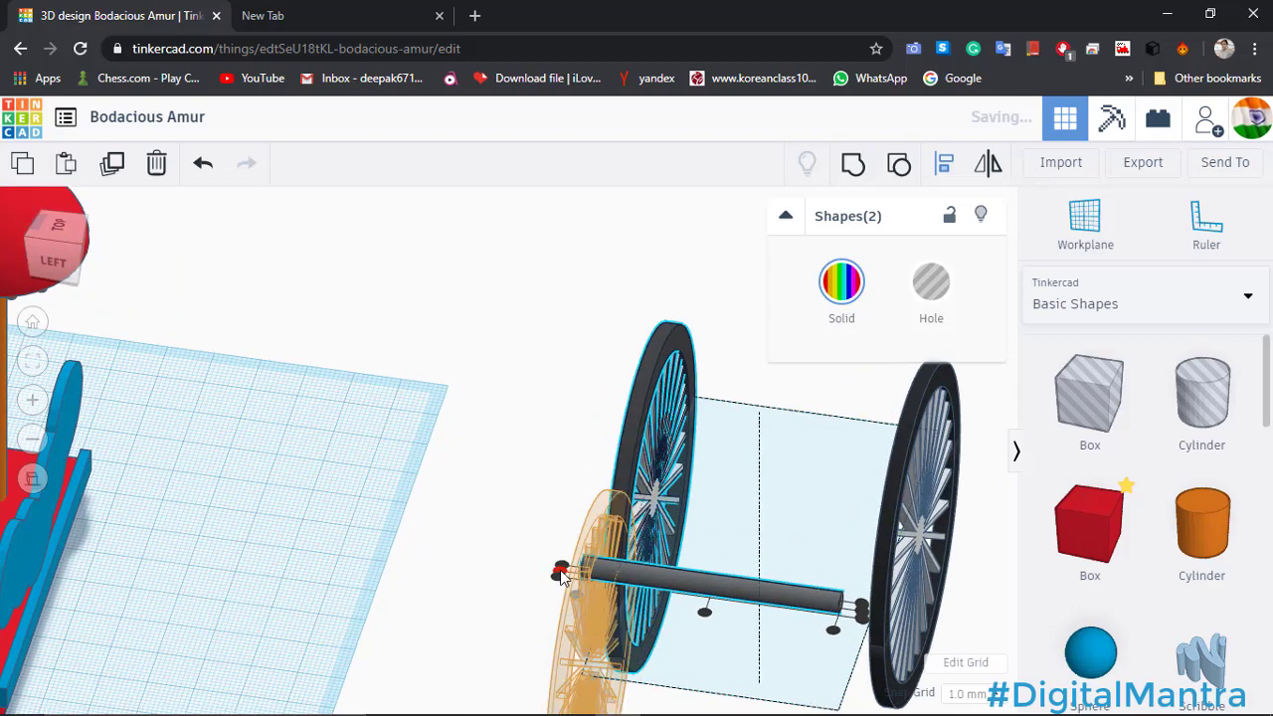
scroll(714, 639, down, 2)
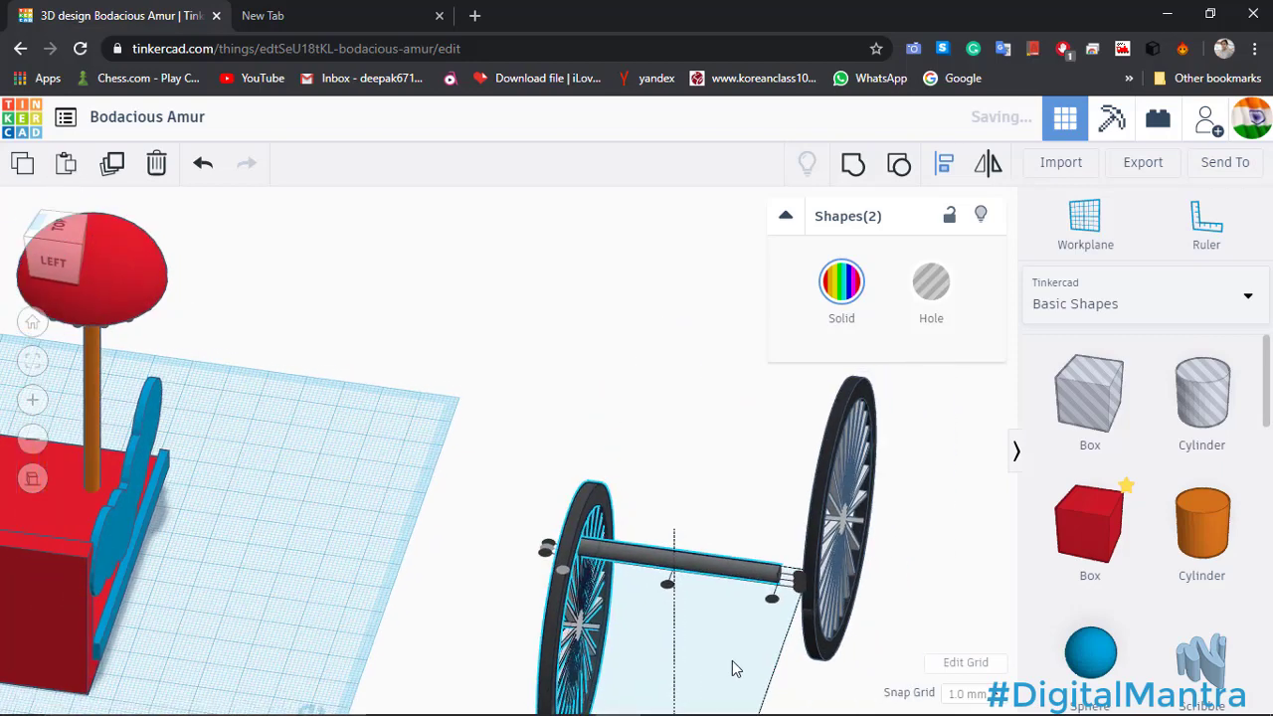
middle_drag(724, 579, 739, 503)
scroll(794, 475, up, 2)
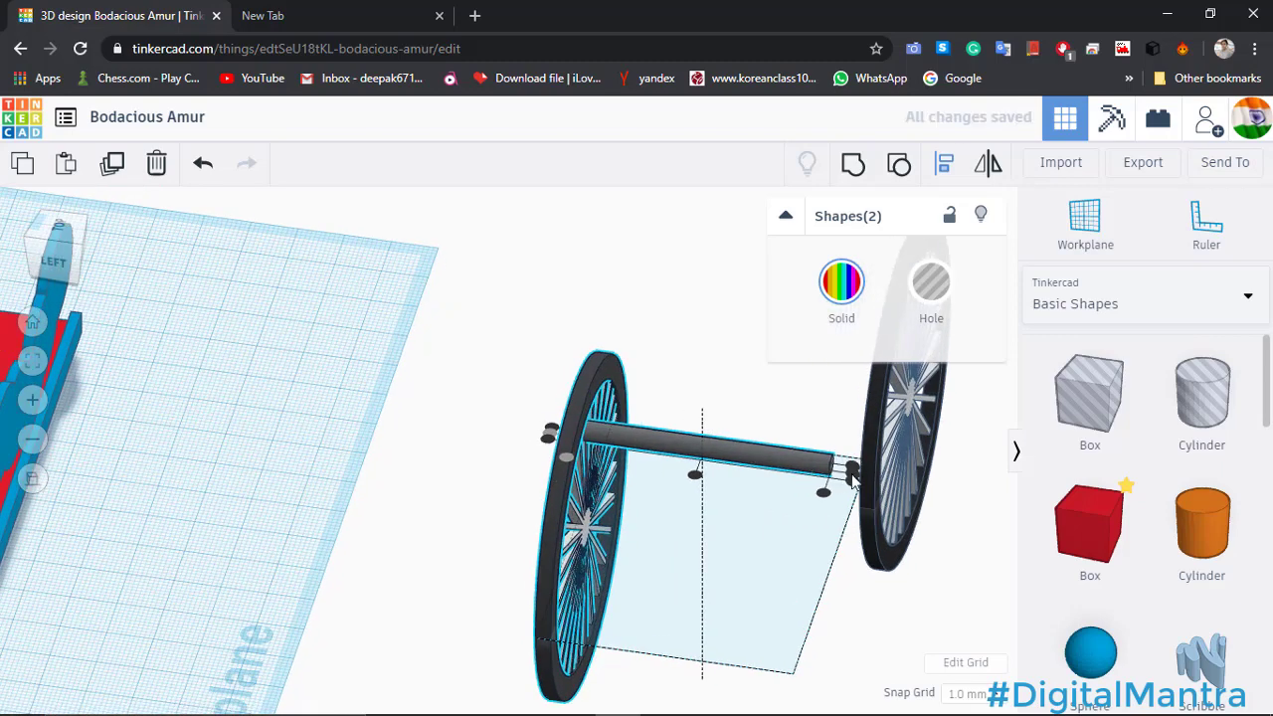
click(853, 469)
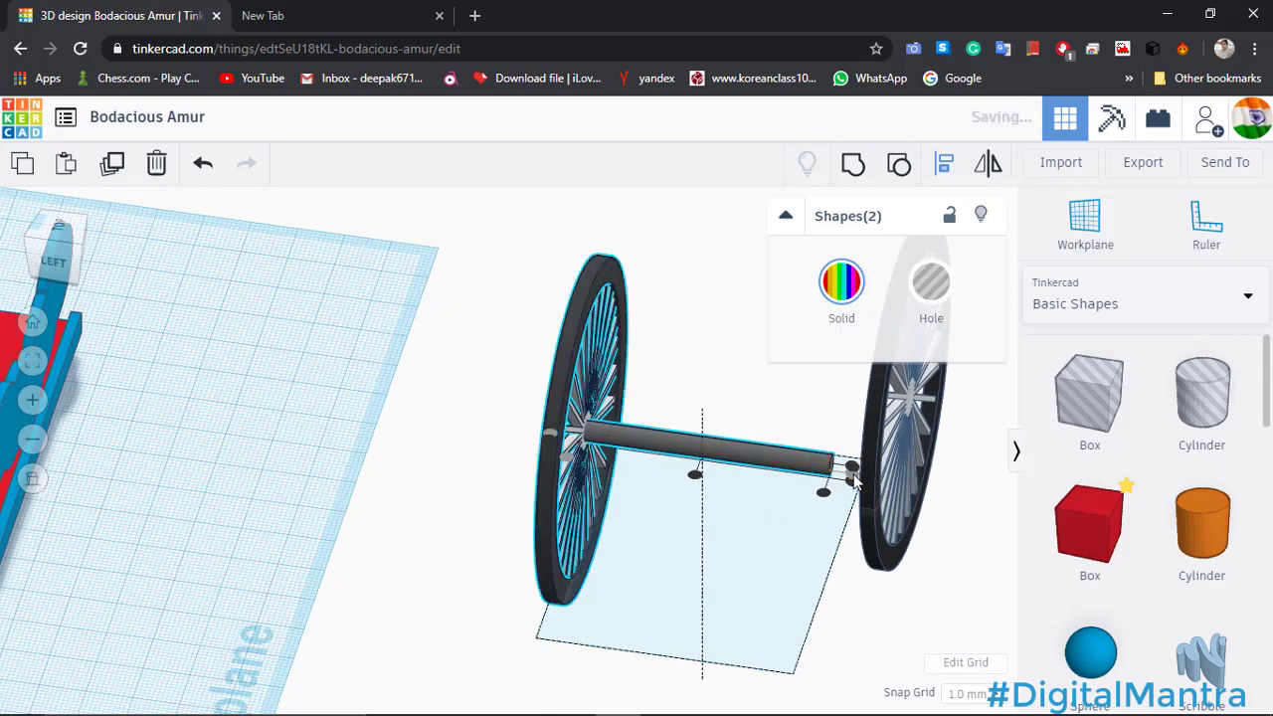
click(892, 627)
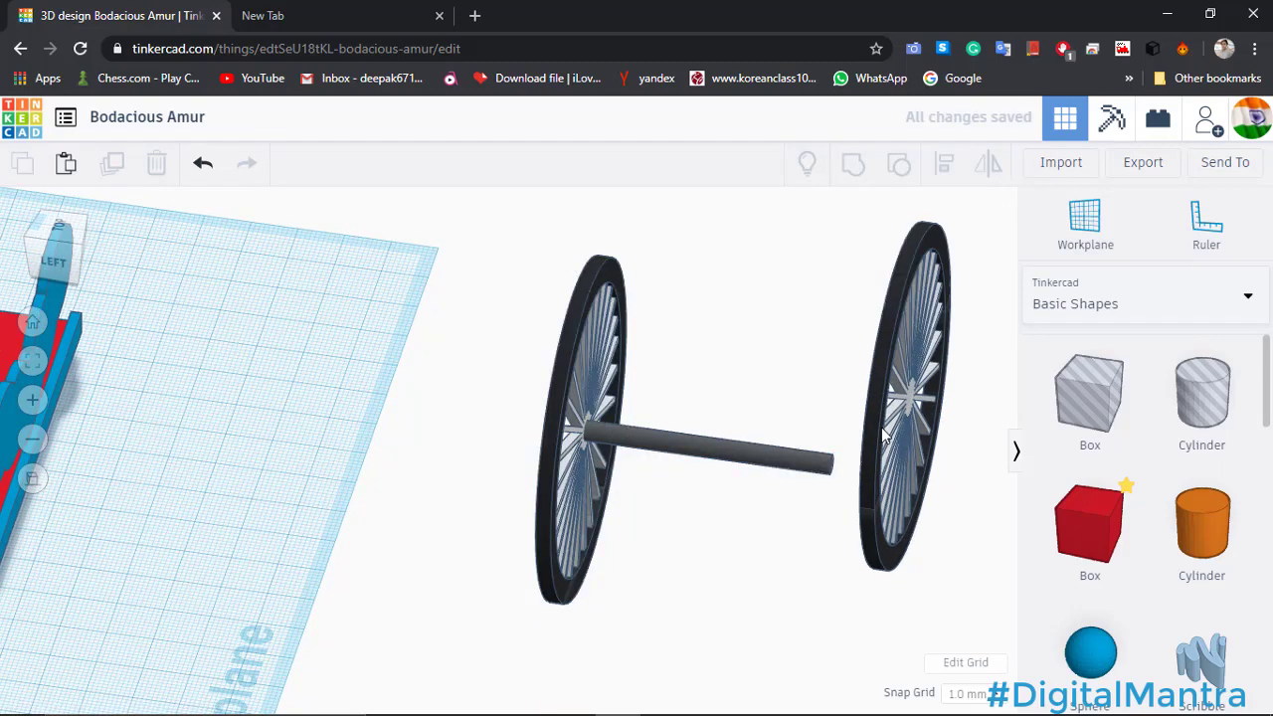
Delete the original wheel that stands apart from the rod's free end.
middle_drag(883, 434, 622, 417)
click(747, 371)
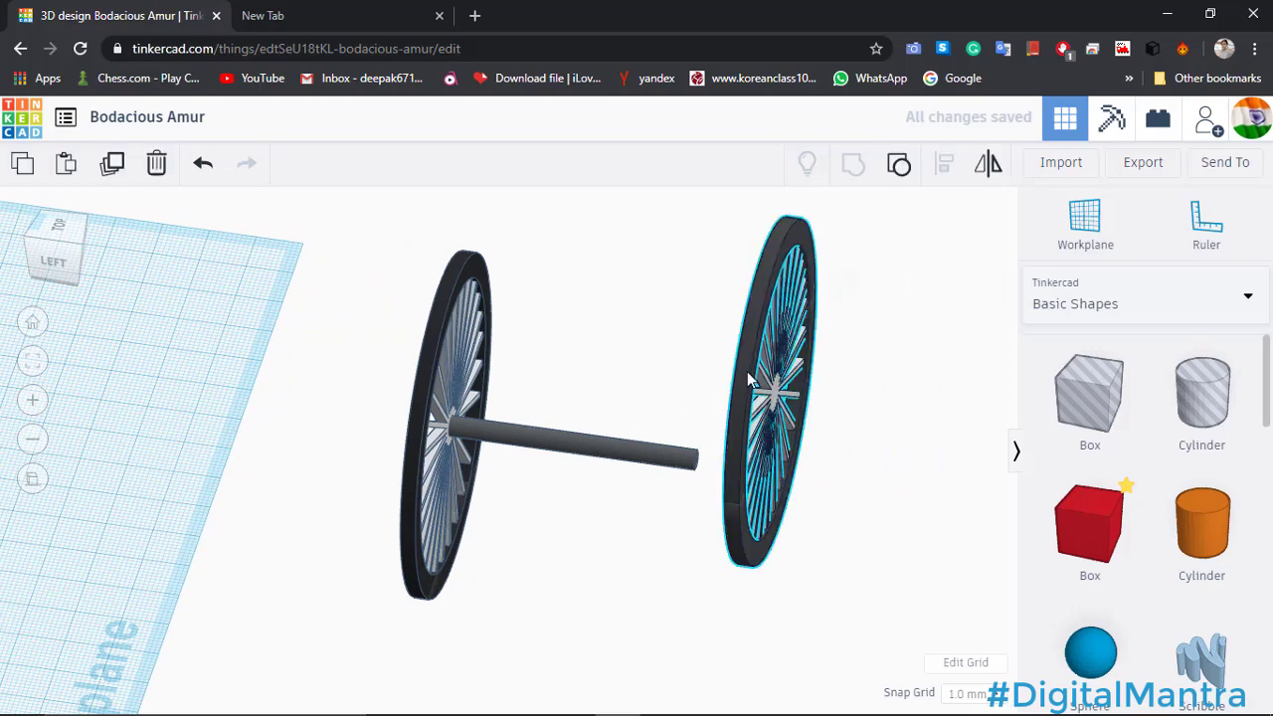
key(Delete)
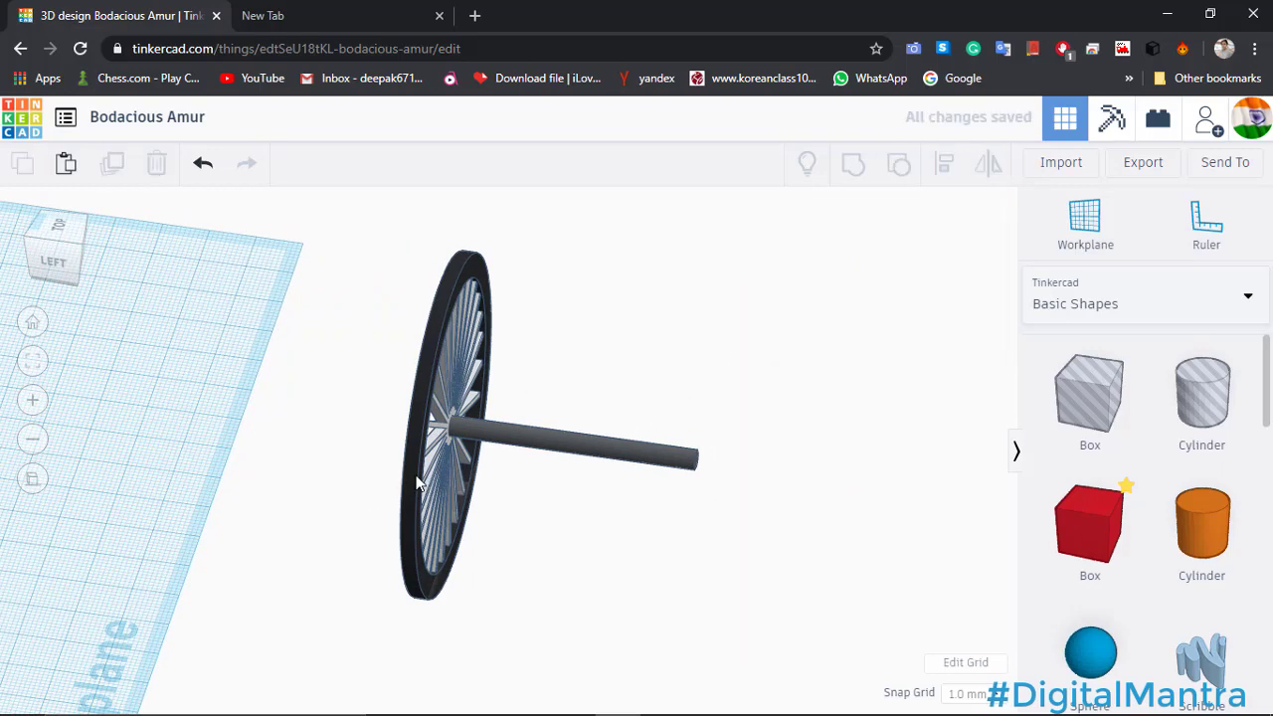
Duplicate the aligned wheel and shift the copy along the rod to its free end.
click(416, 483)
key(ctrl+d)
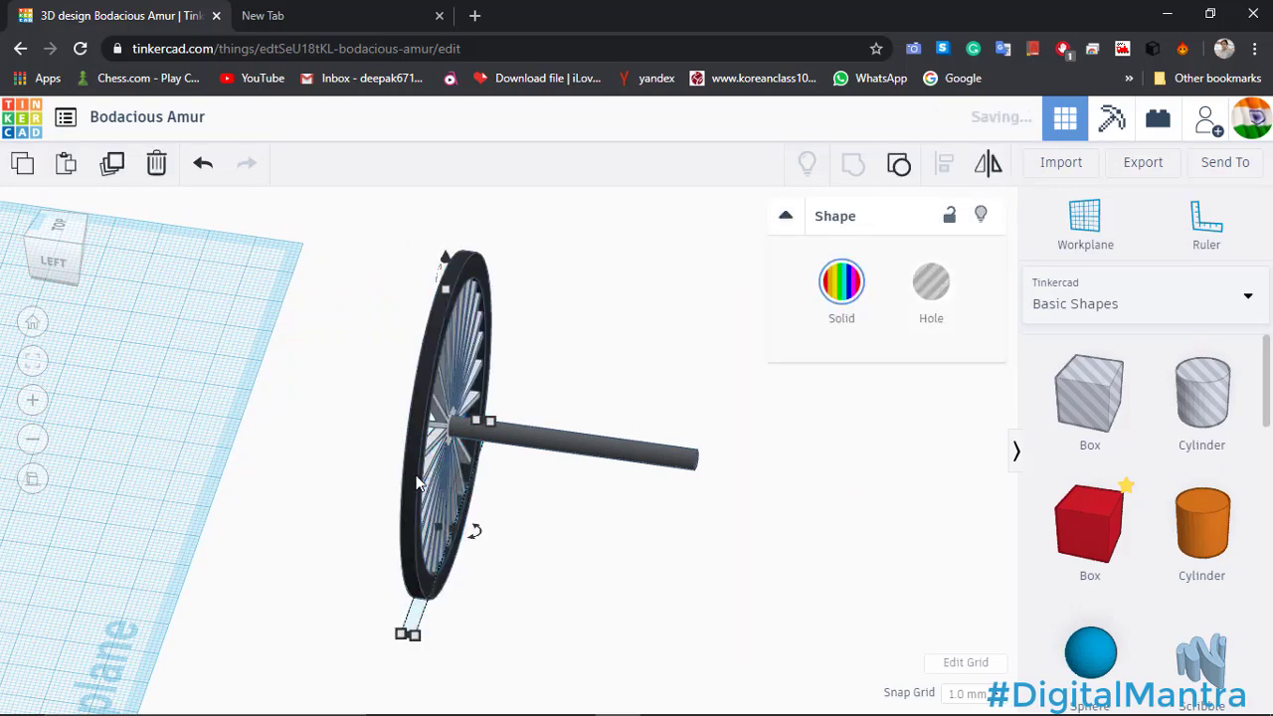
key(shift+Right)
key(shift+Right)
key(shift+Right)
key(shift+Right)
key(shift+Right)
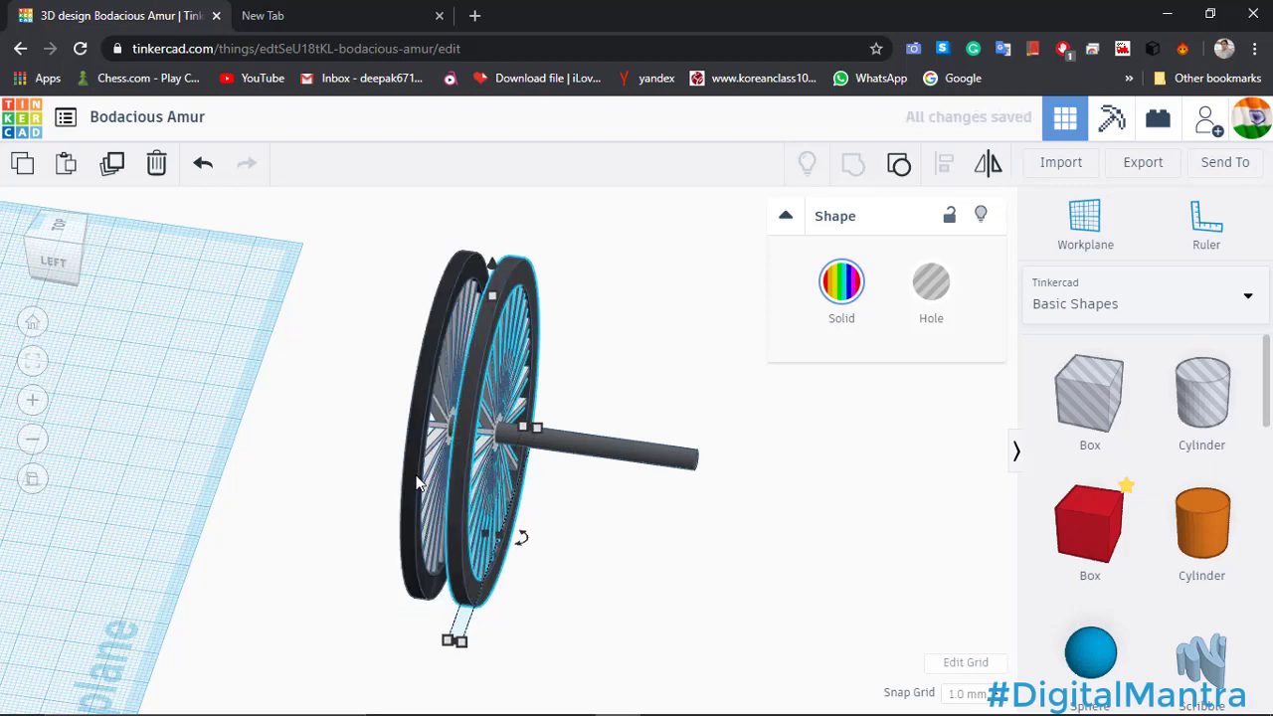
key(shift+Right)
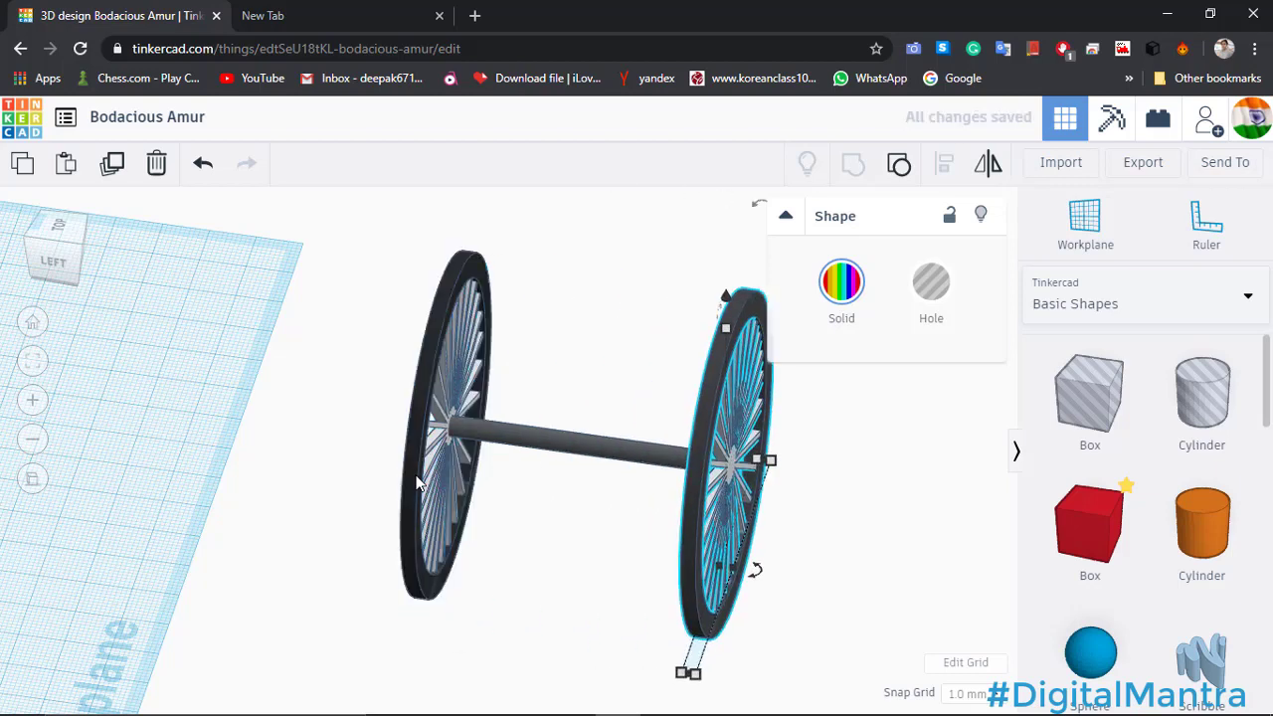
Nudge the new wheel back inward until its hub sits on the rod's free end.
key(Left)
key(Left)
key(Left)
key(Left)
key(Left)
key(Left)
key(Left)
key(Left)
key(Left)
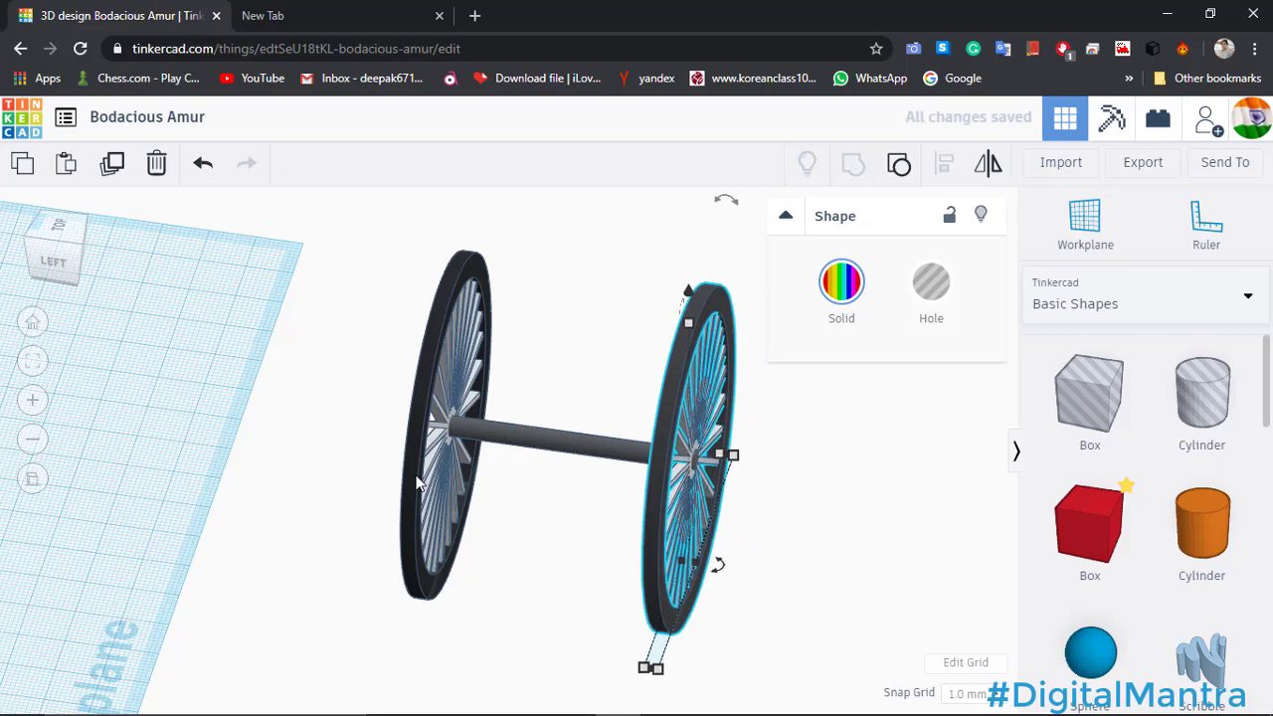
key(Right)
key(Right)
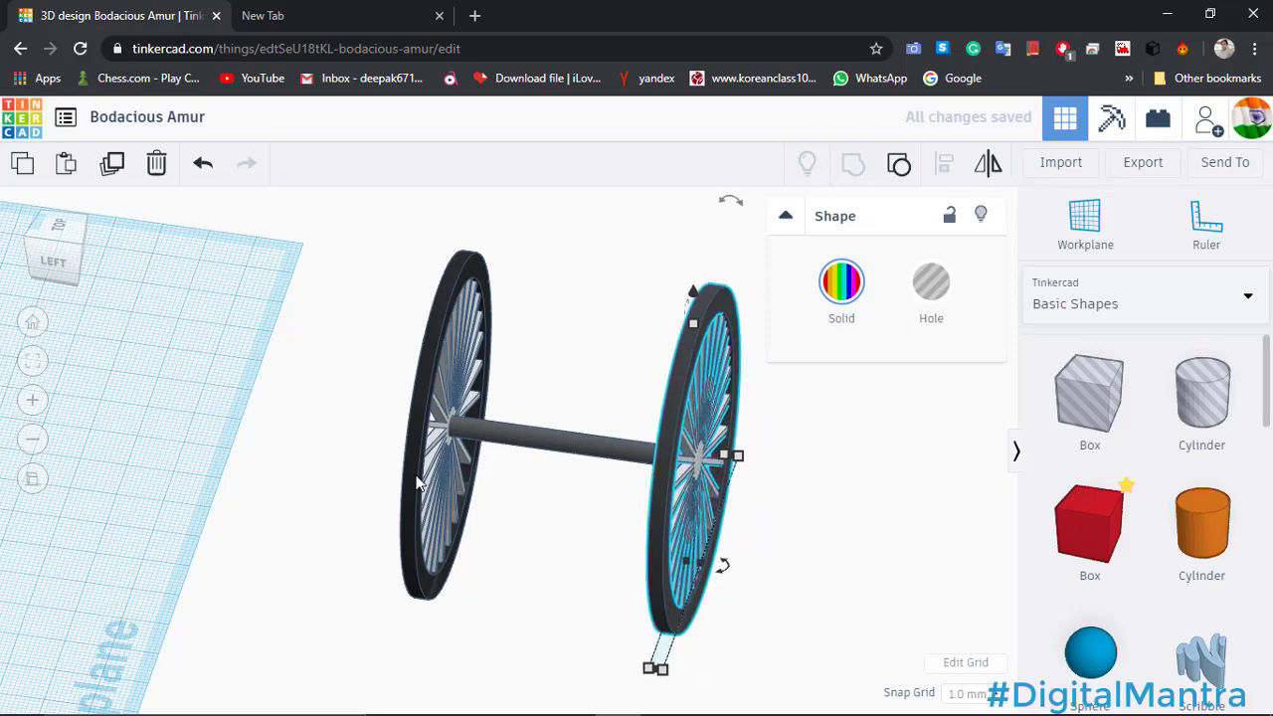
right_drag(607, 598, 588, 549)
click(507, 542)
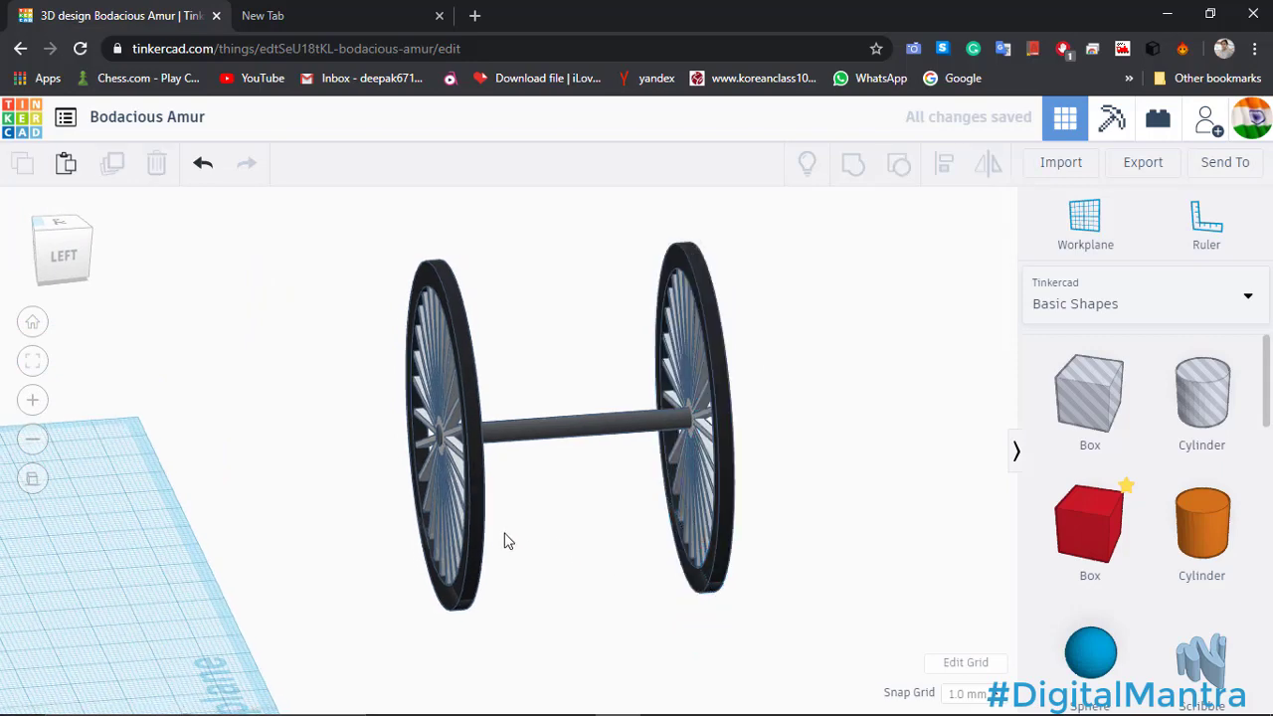
Nudge the cart-side wheel 1 mm outward along the rod.
click(476, 538)
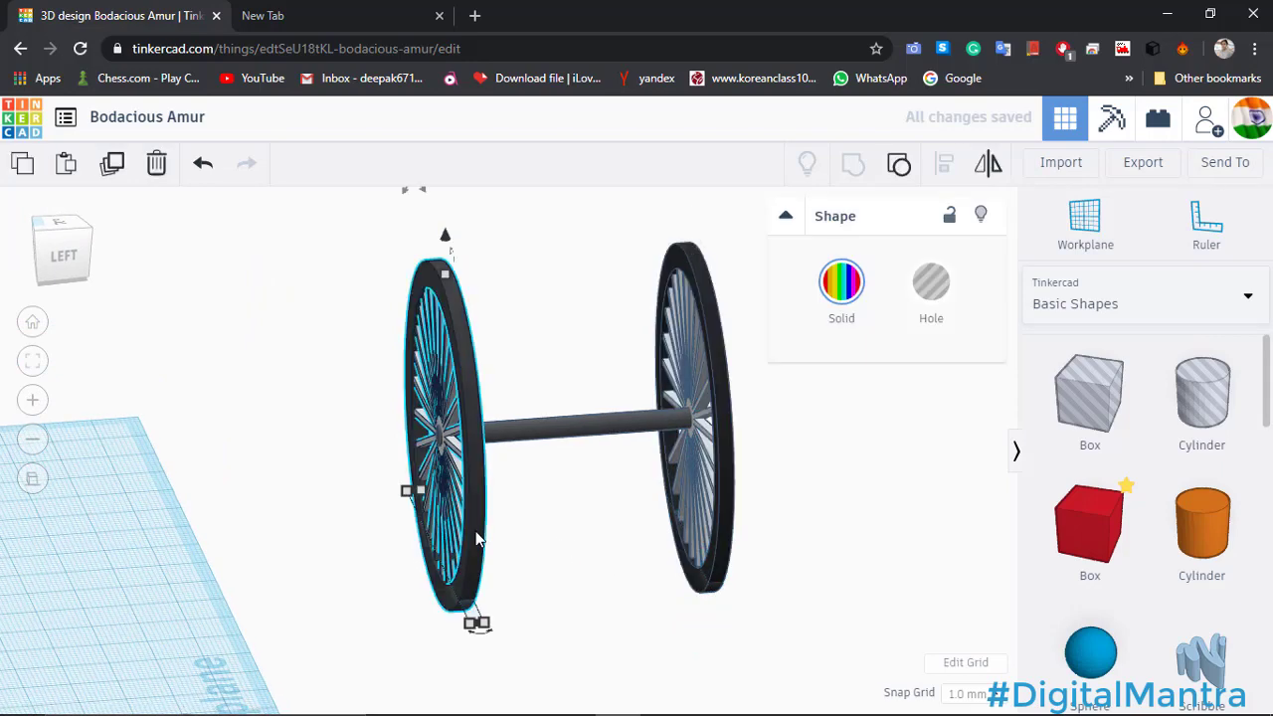
key(Left)
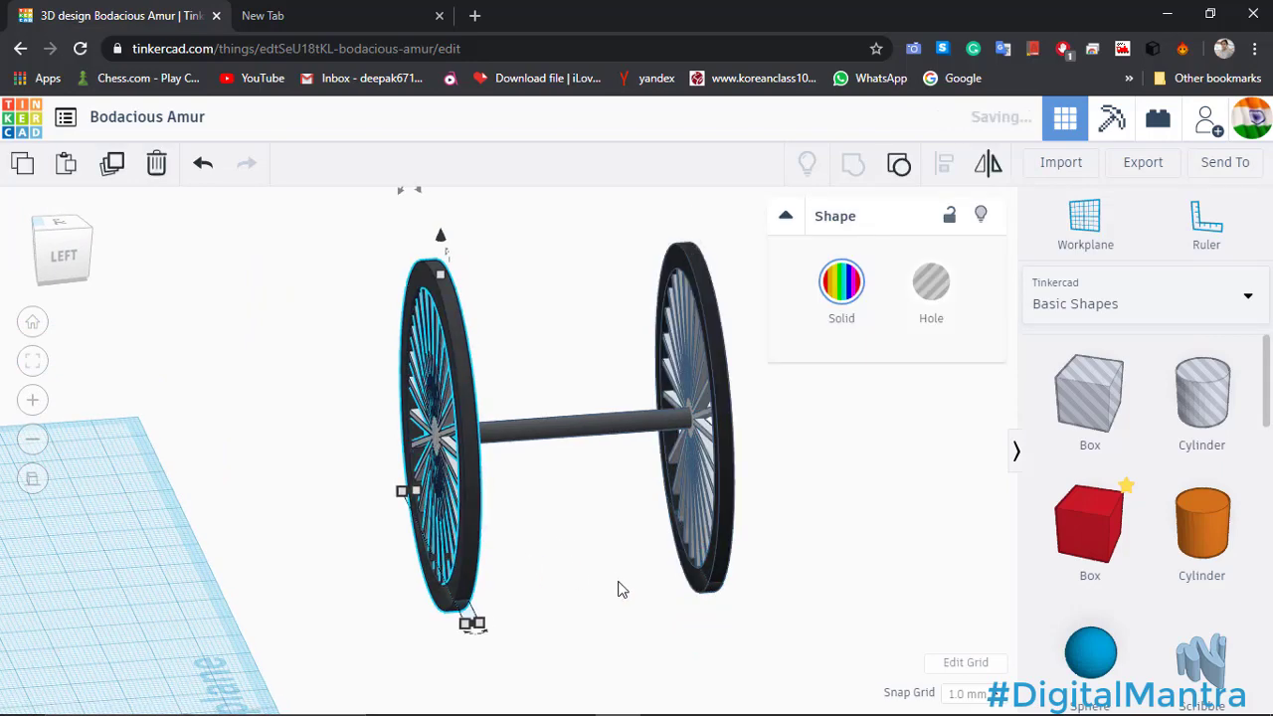
click(620, 590)
Group the two wheels and the axle rod into one multicoloured shape.
right_drag(594, 564, 549, 477)
drag(301, 278, 868, 602)
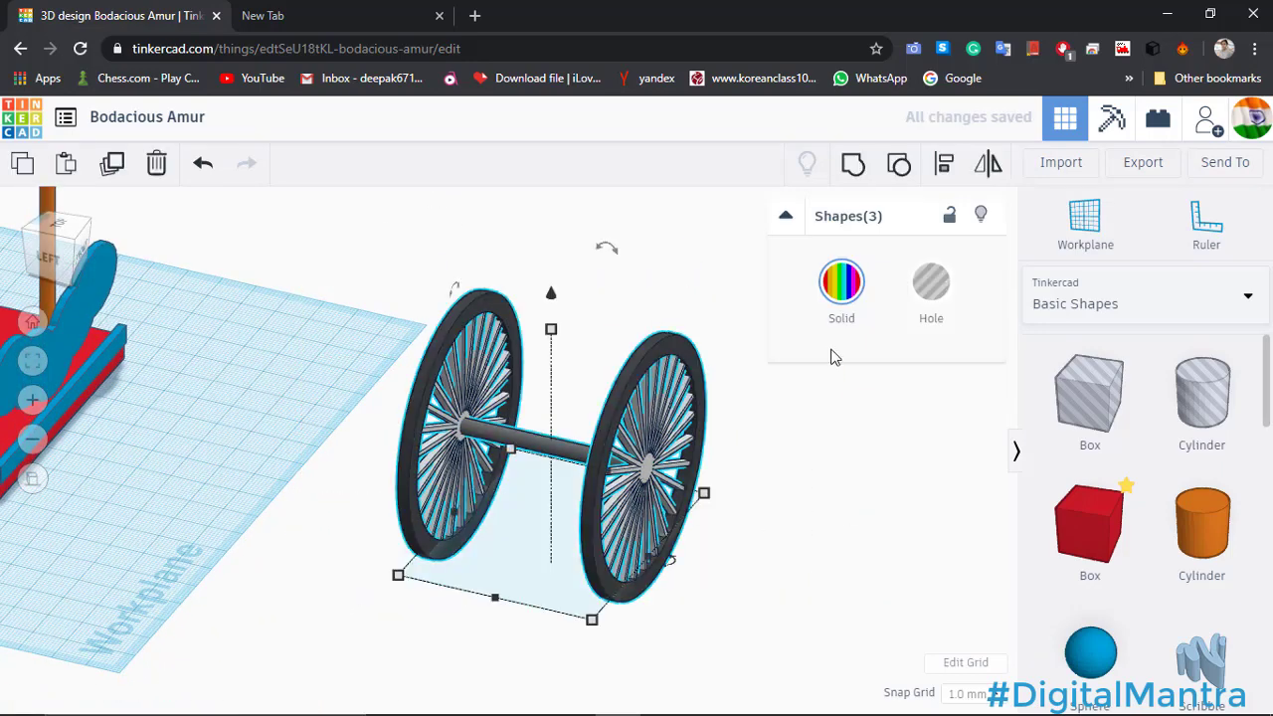
click(774, 598)
Group the cart body, its side pieces and the umbrella into one multicoloured shape.
click(473, 470)
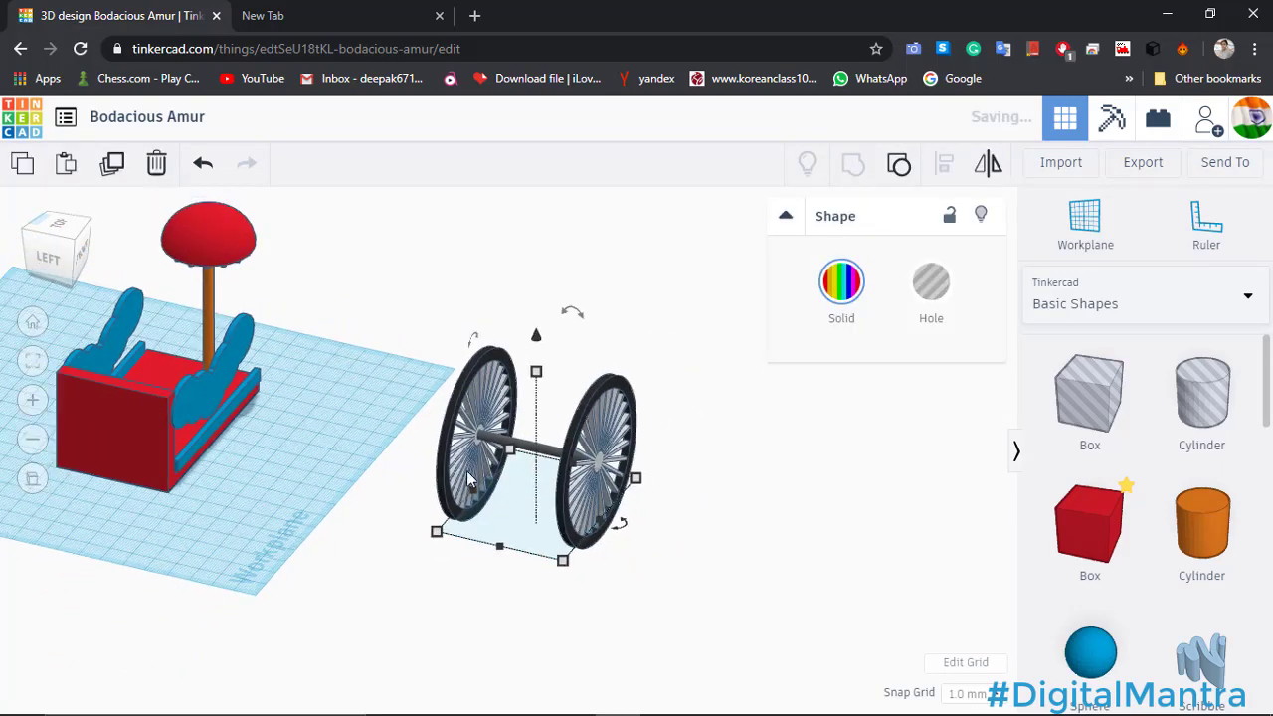
shift+click(170, 444)
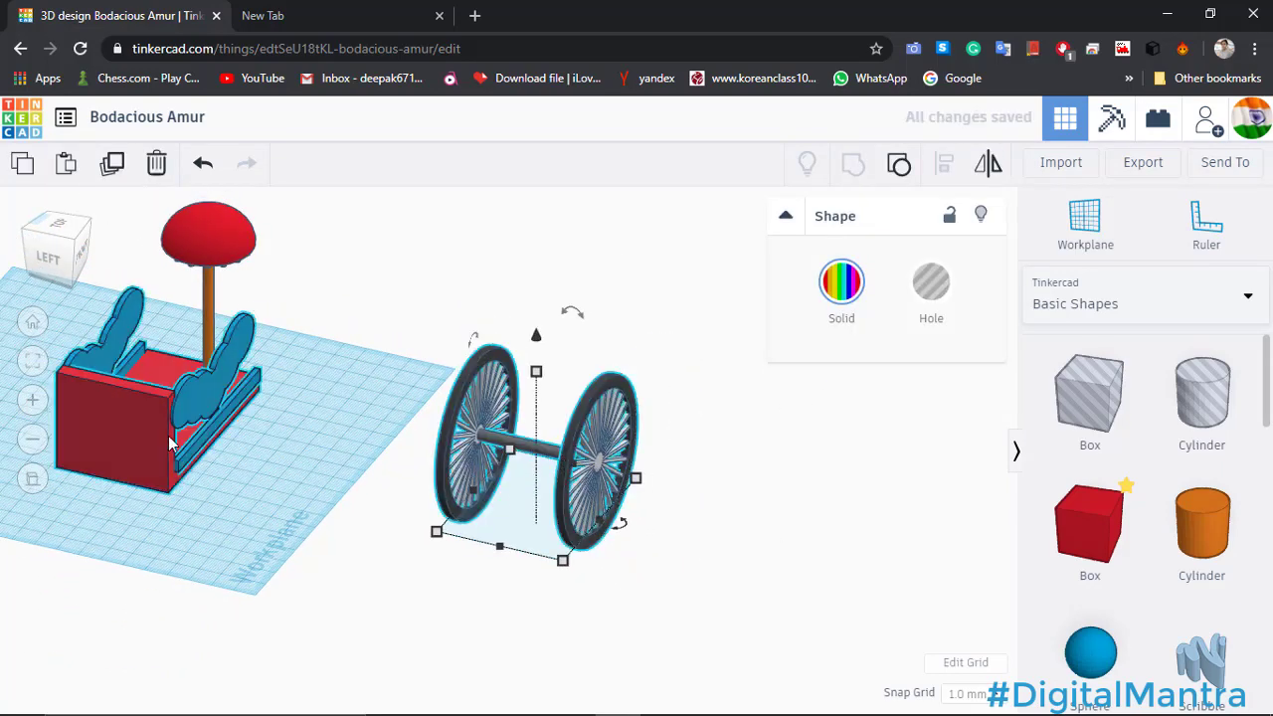
click(253, 484)
scroll(246, 461, down, 3)
drag(168, 281, 375, 491)
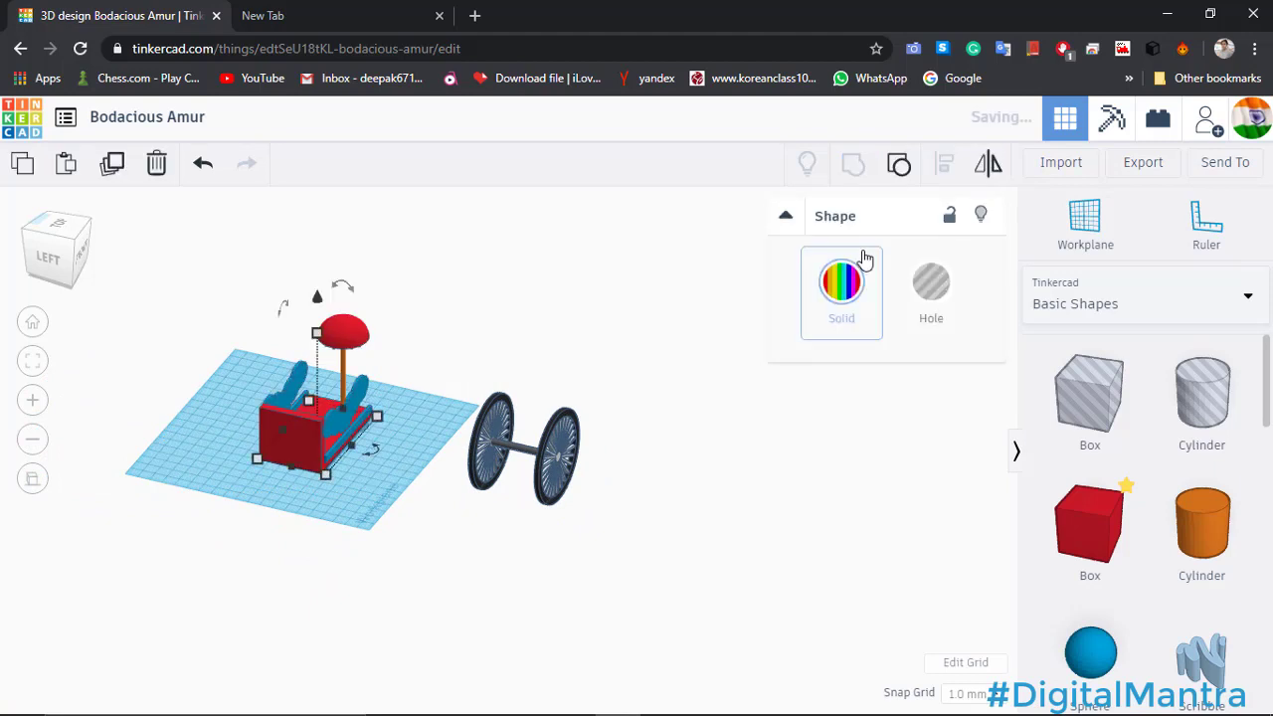
Align the wheel-and-axle group with the cart at their lowest level and centre it across the cart's width.
shift+click(562, 460)
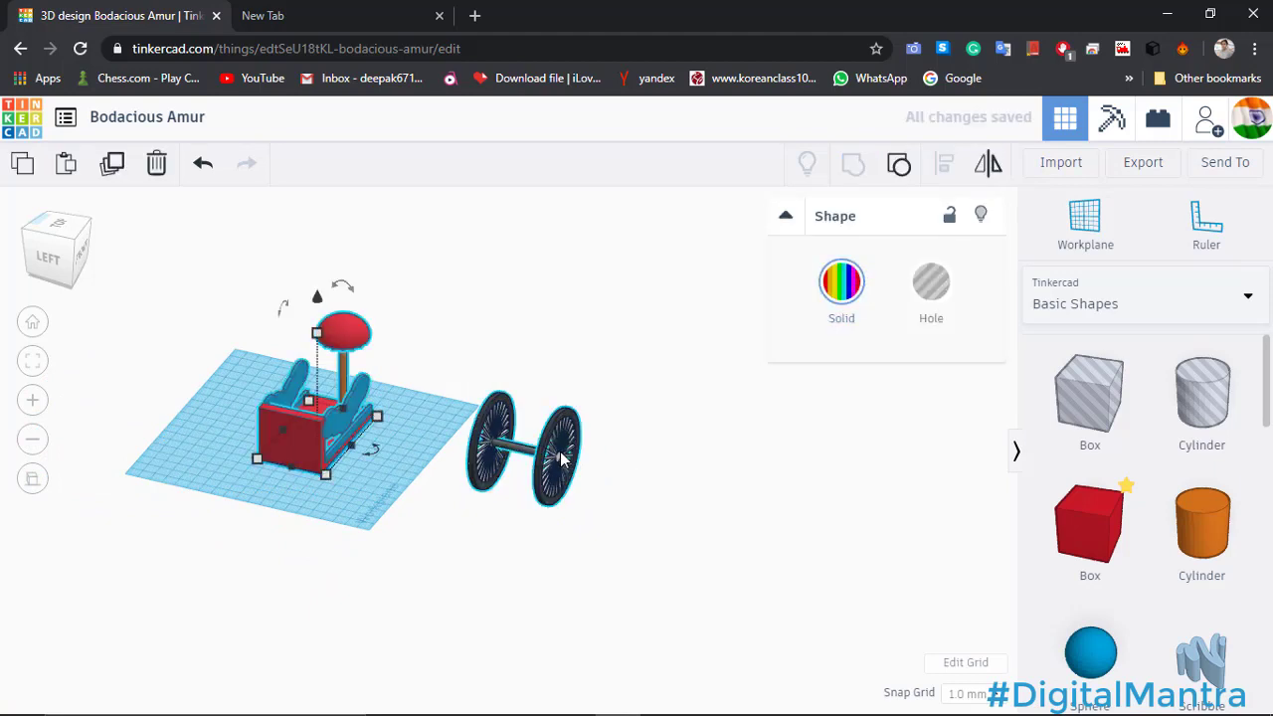
click(946, 167)
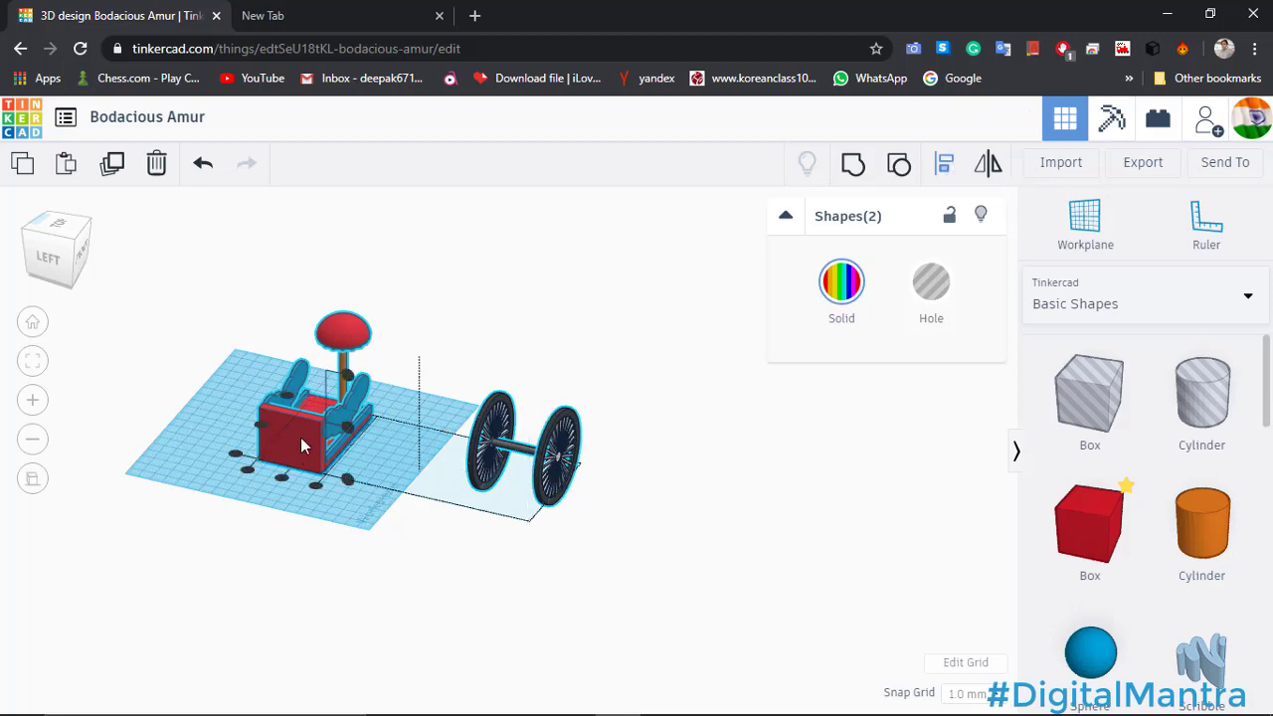
scroll(298, 493, up, 3)
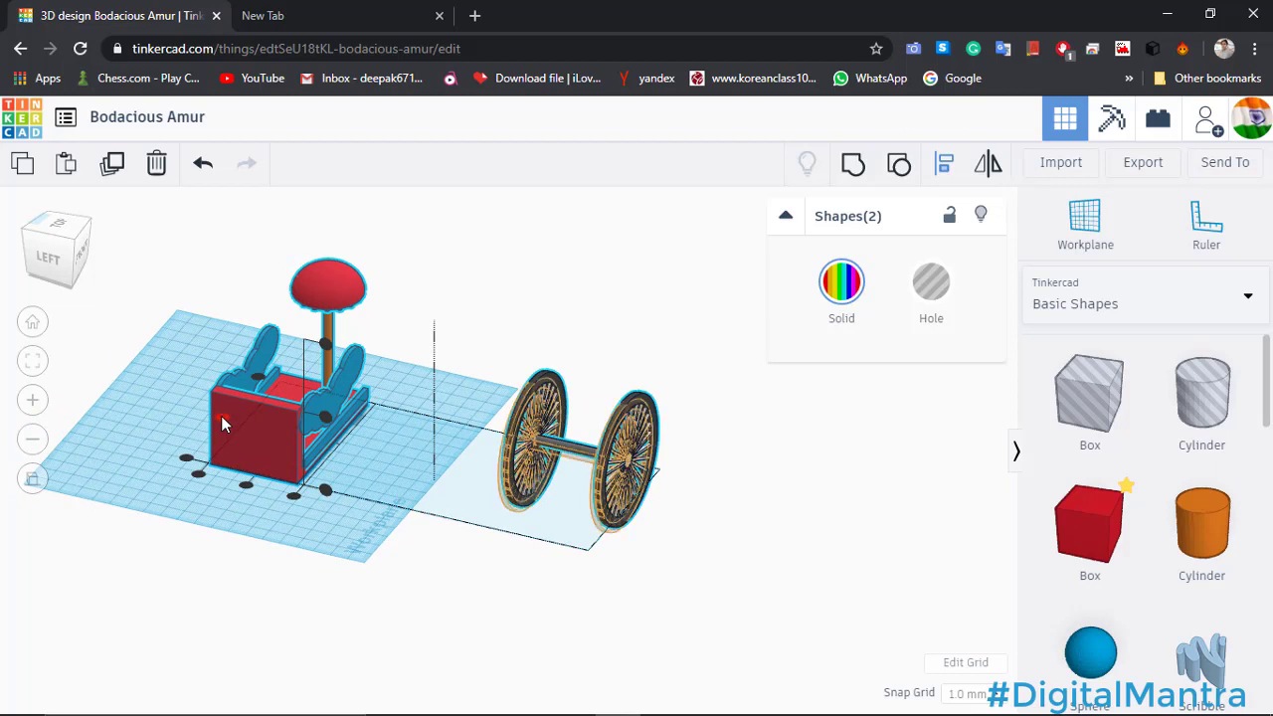
click(326, 492)
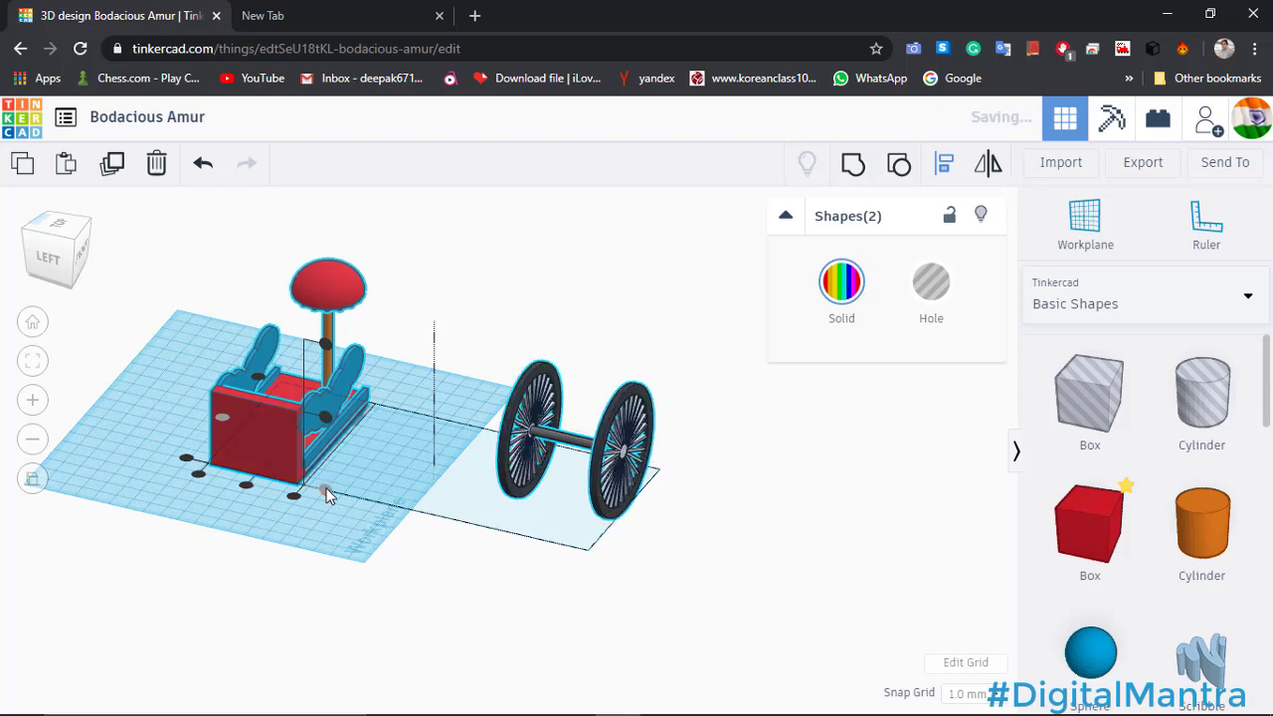
click(247, 489)
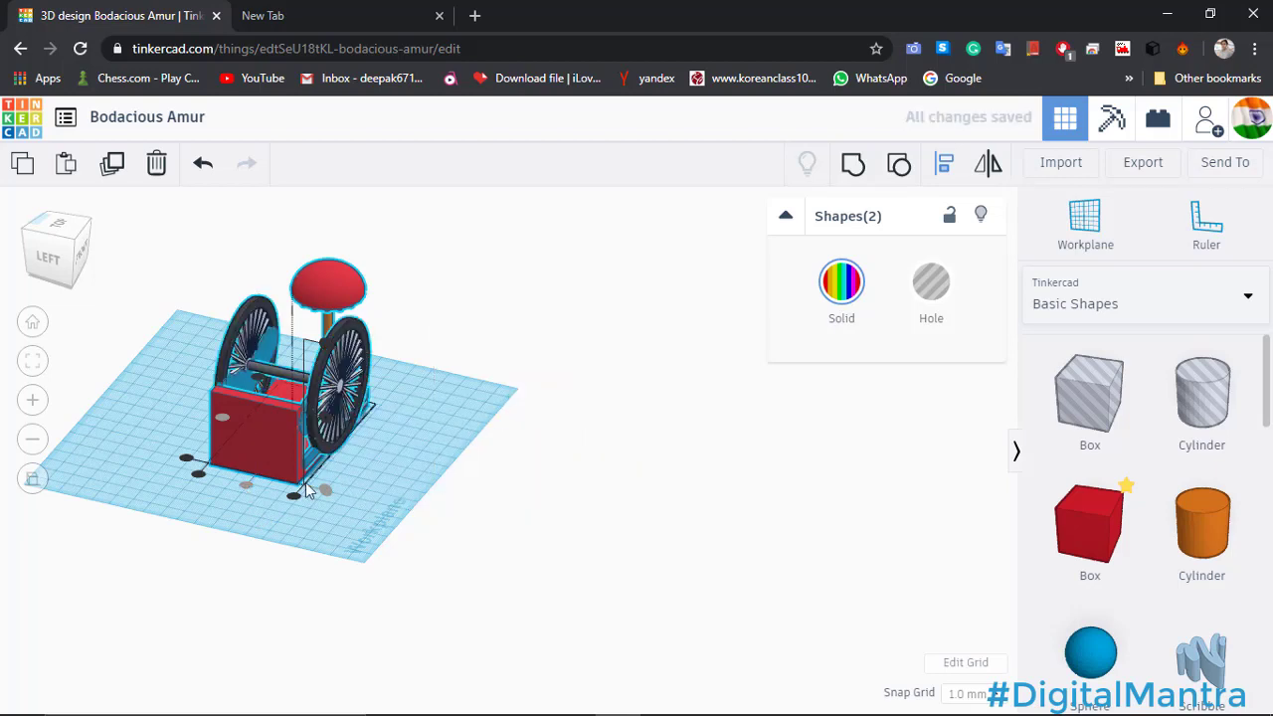
click(365, 476)
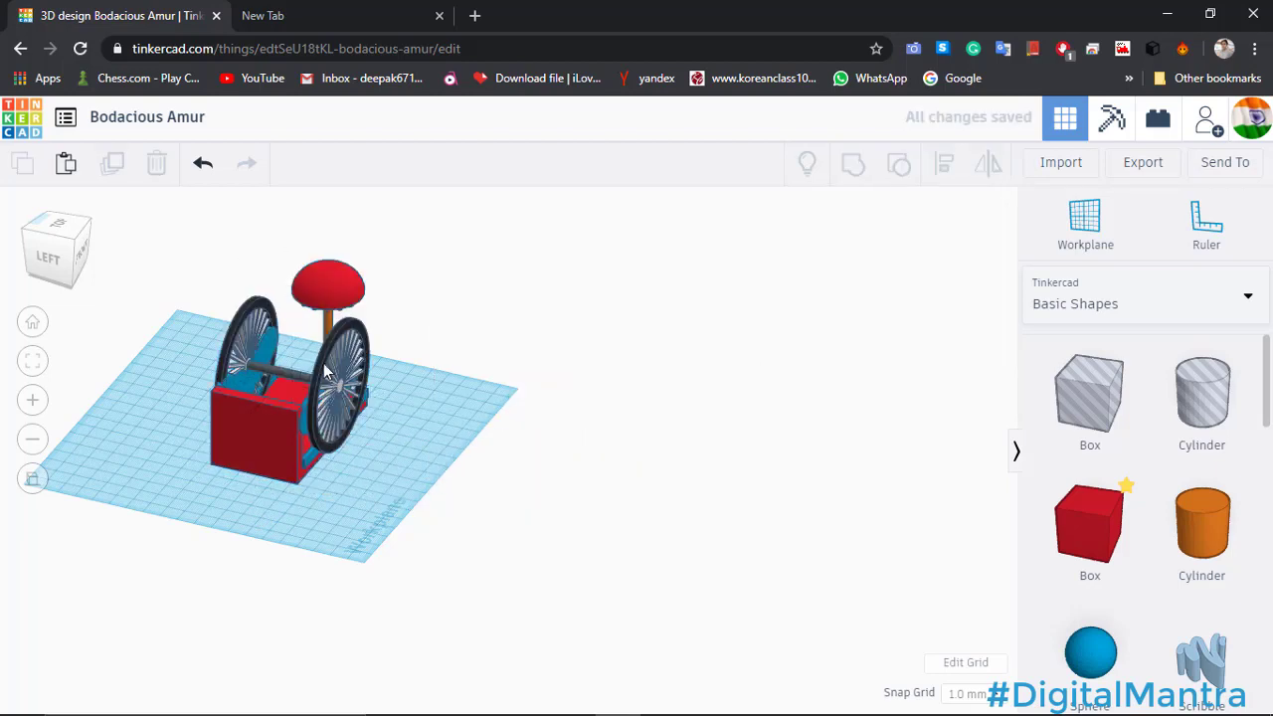
Lower the wheel-and-axle group until the axle sits just beneath the cart body.
click(324, 373)
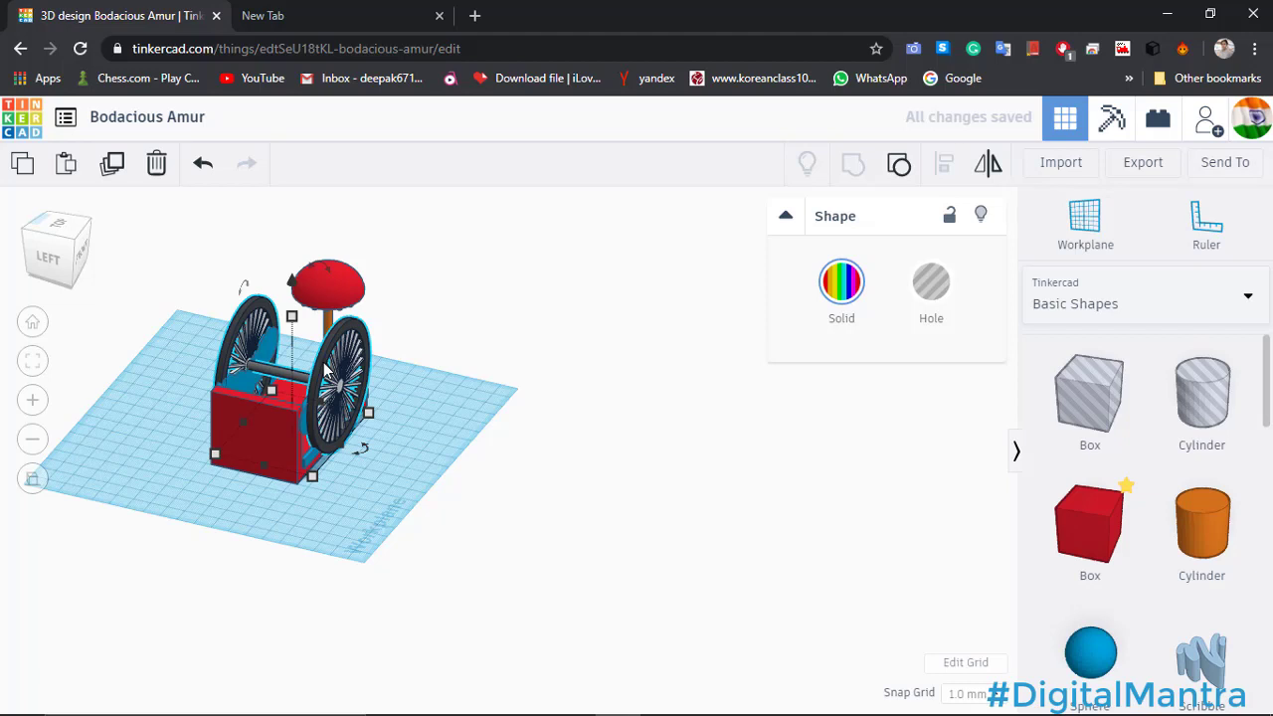
key(ctrl+Down)
key(ctrl+Down)
key(ctrl+Down)
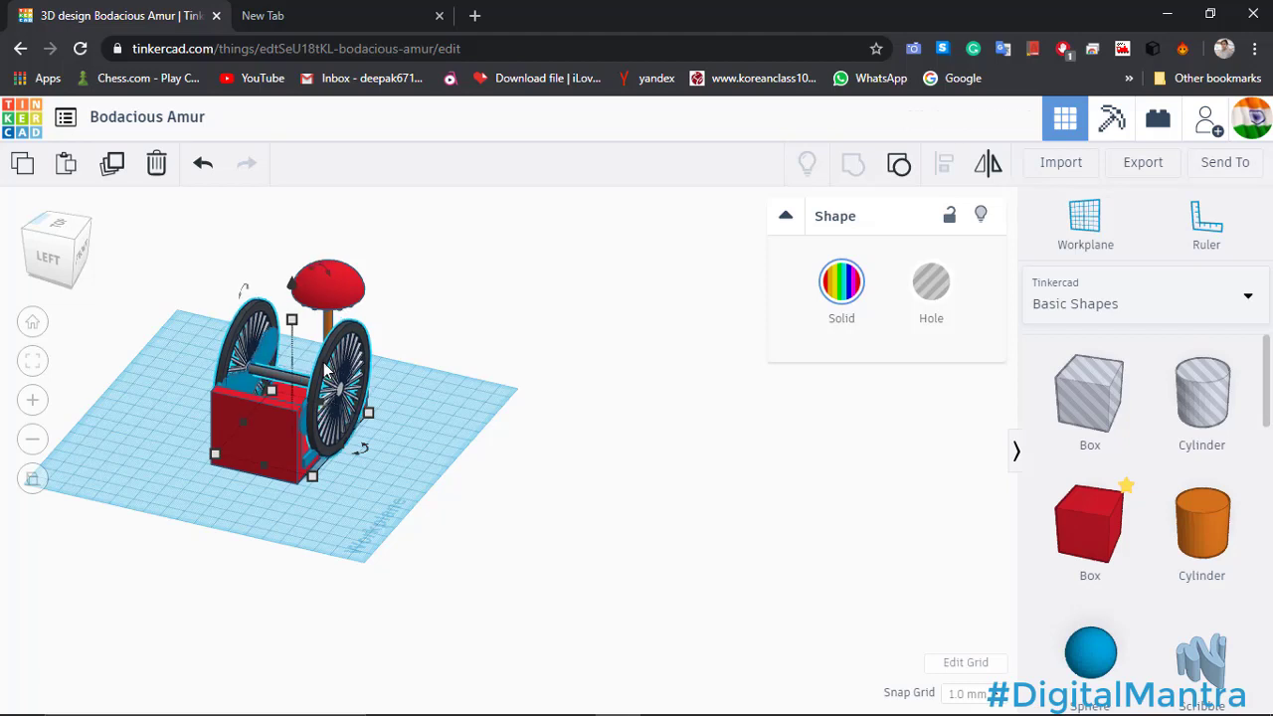
key(ctrl+Down)
key(ctrl+Down)
key(ctrl+Down)
key(ctrl+Down)
key(ctrl+Down)
key(ctrl+Down)
key(ctrl+Down)
key(ctrl+Down)
key(ctrl+Down)
key(ctrl+Down)
key(ctrl+Down)
key(ctrl+Down)
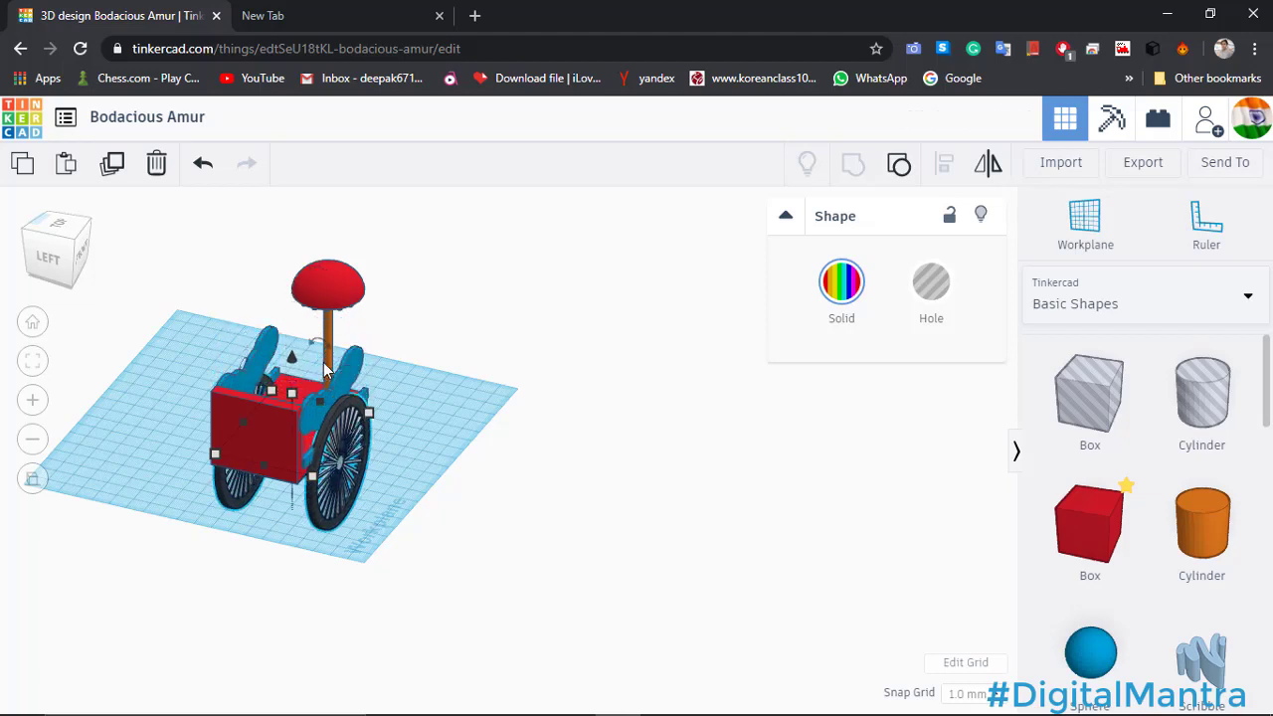
key(ctrl+Up)
key(ctrl+Up)
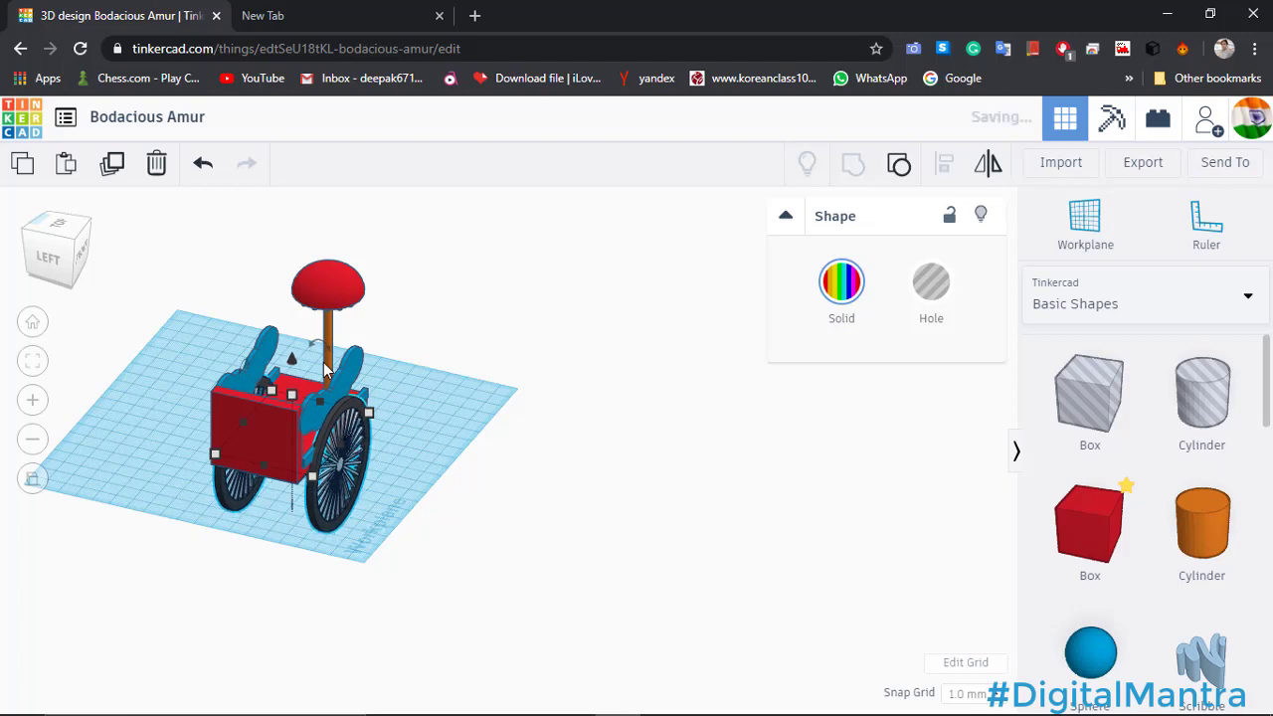
key(ctrl+Up)
key(ctrl+Down)
key(ctrl+Down)
key(ctrl+Down)
key(ctrl+Down)
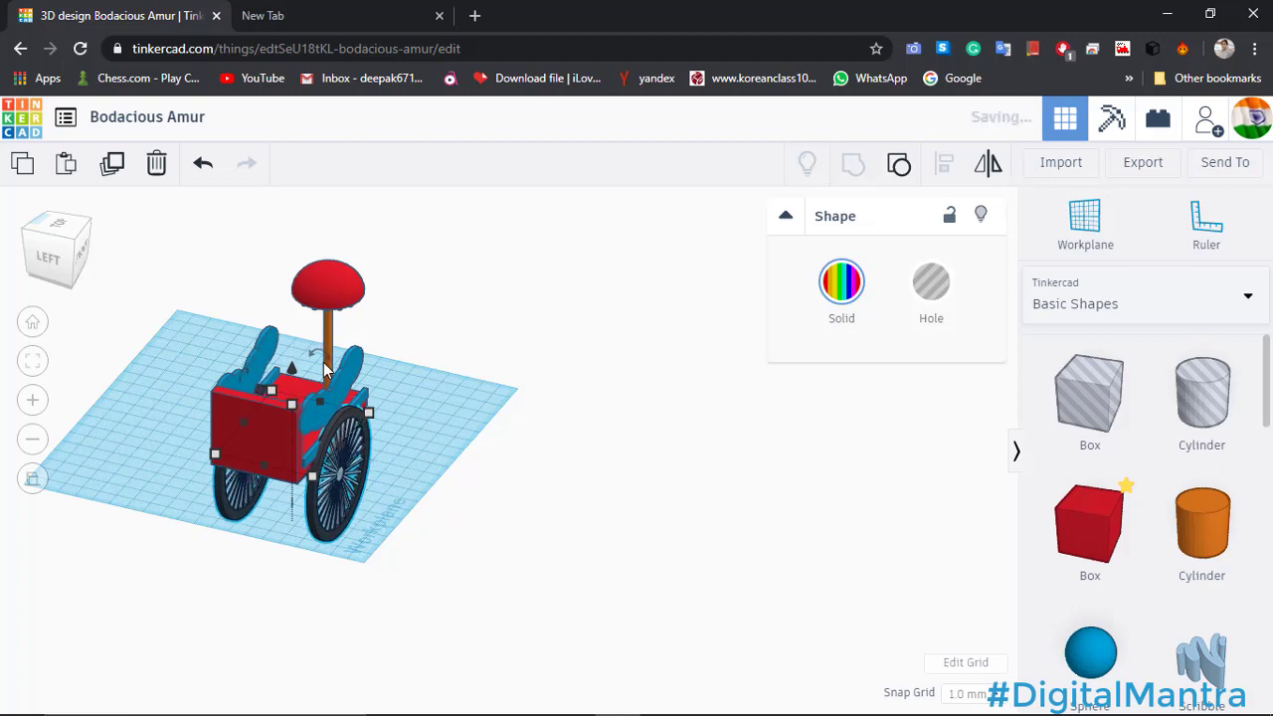
click(557, 454)
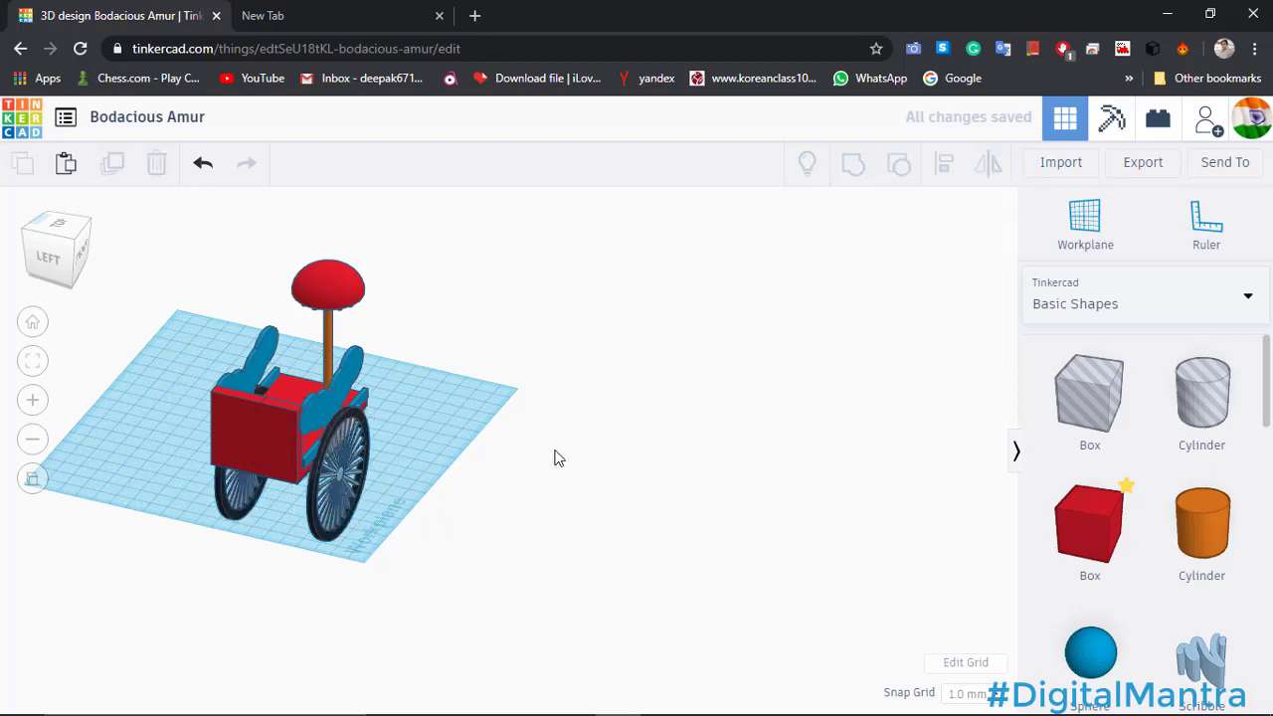
Try scaling the wheel-and-axle group down proportionally to about 57 by 44.5 mm.
right_drag(557, 454, 424, 543)
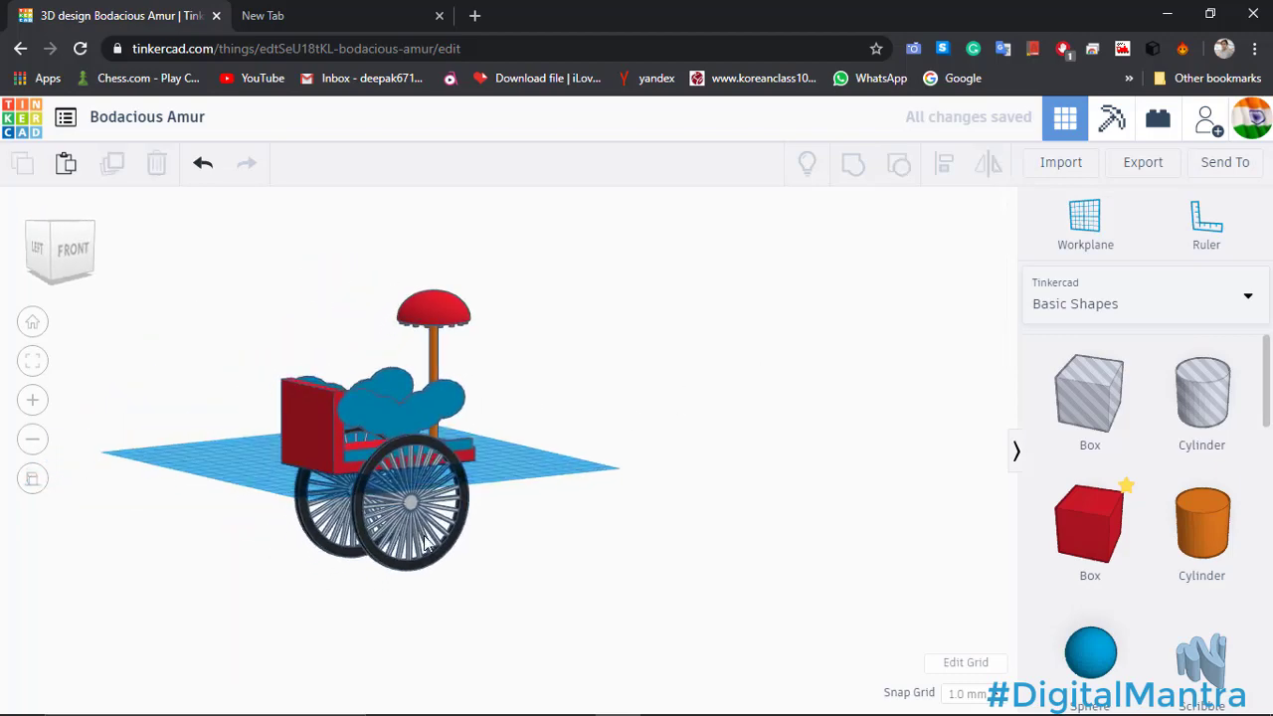
click(424, 543)
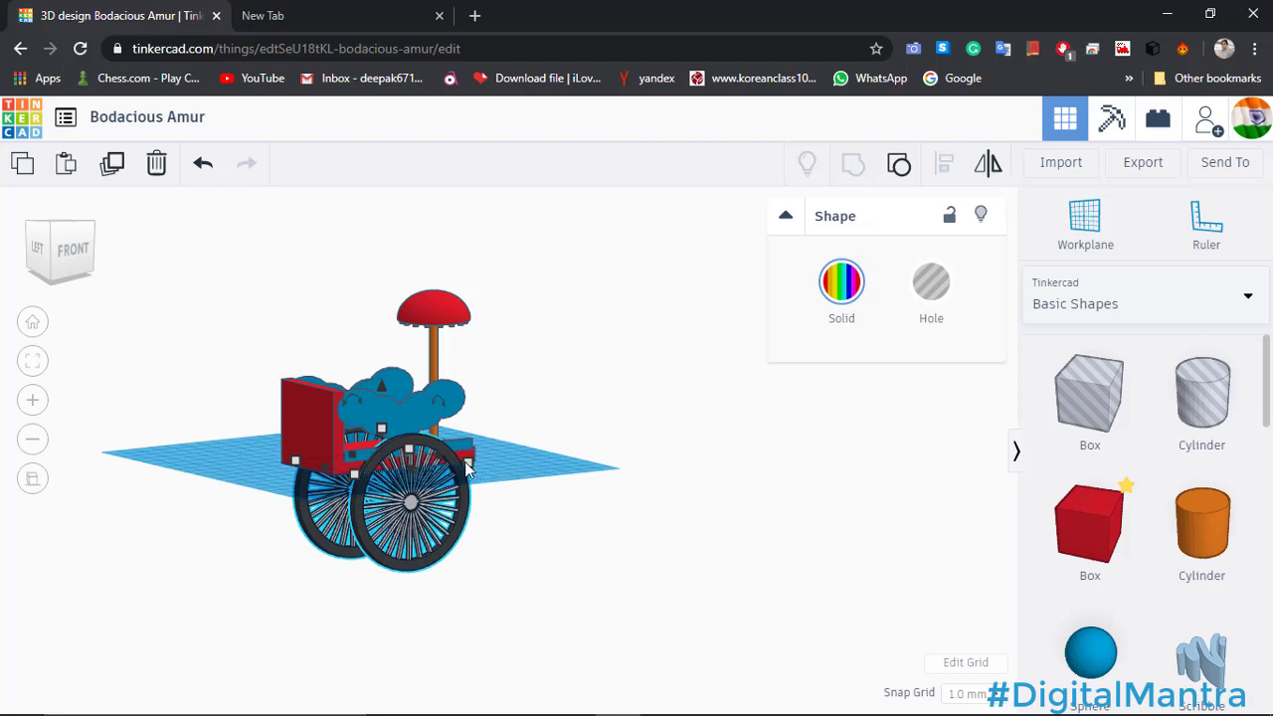
mouse_move(470, 466)
shift+drag(468, 460, 425, 461)
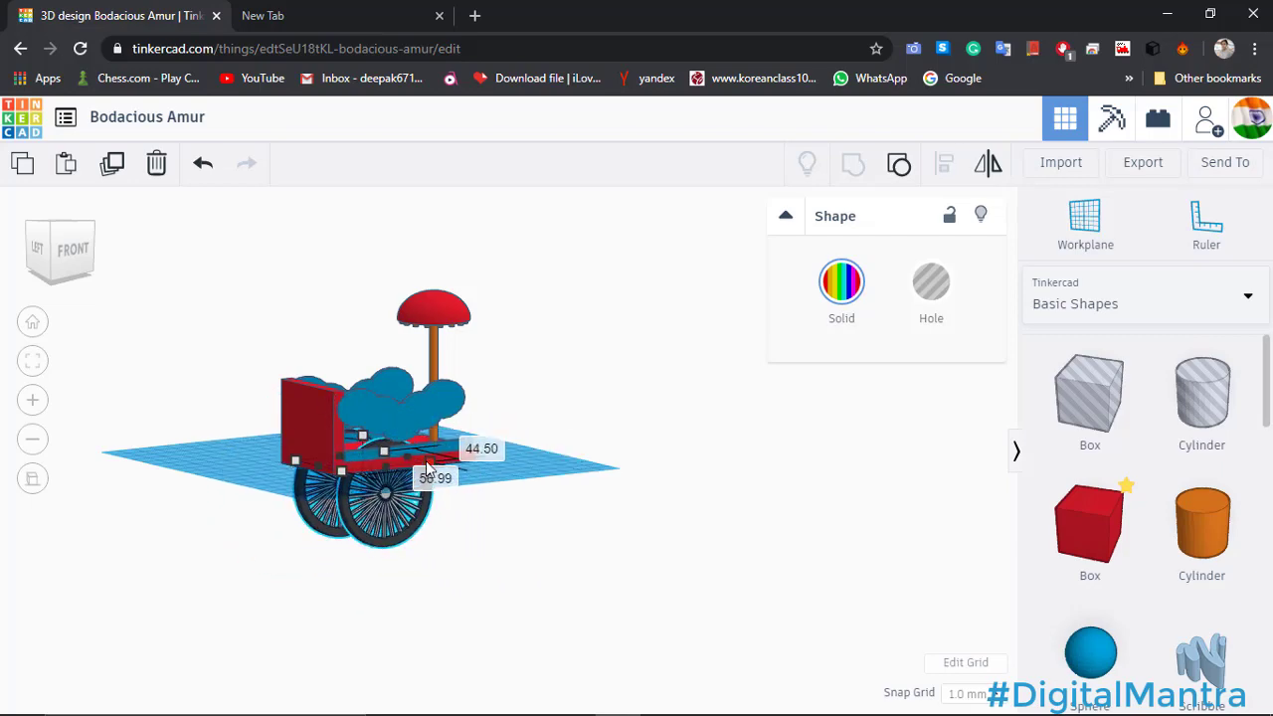
click(535, 588)
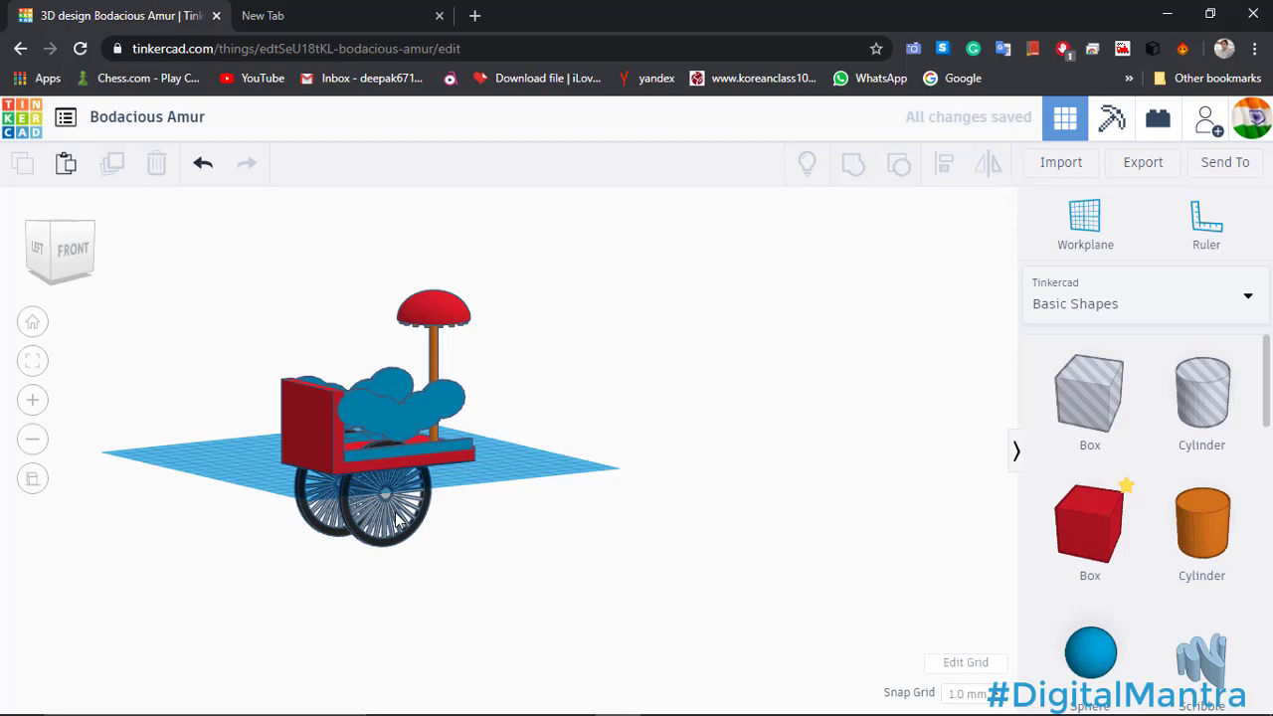
Centre the scaled-down wheel-and-axle group across the cart's width.
click(360, 535)
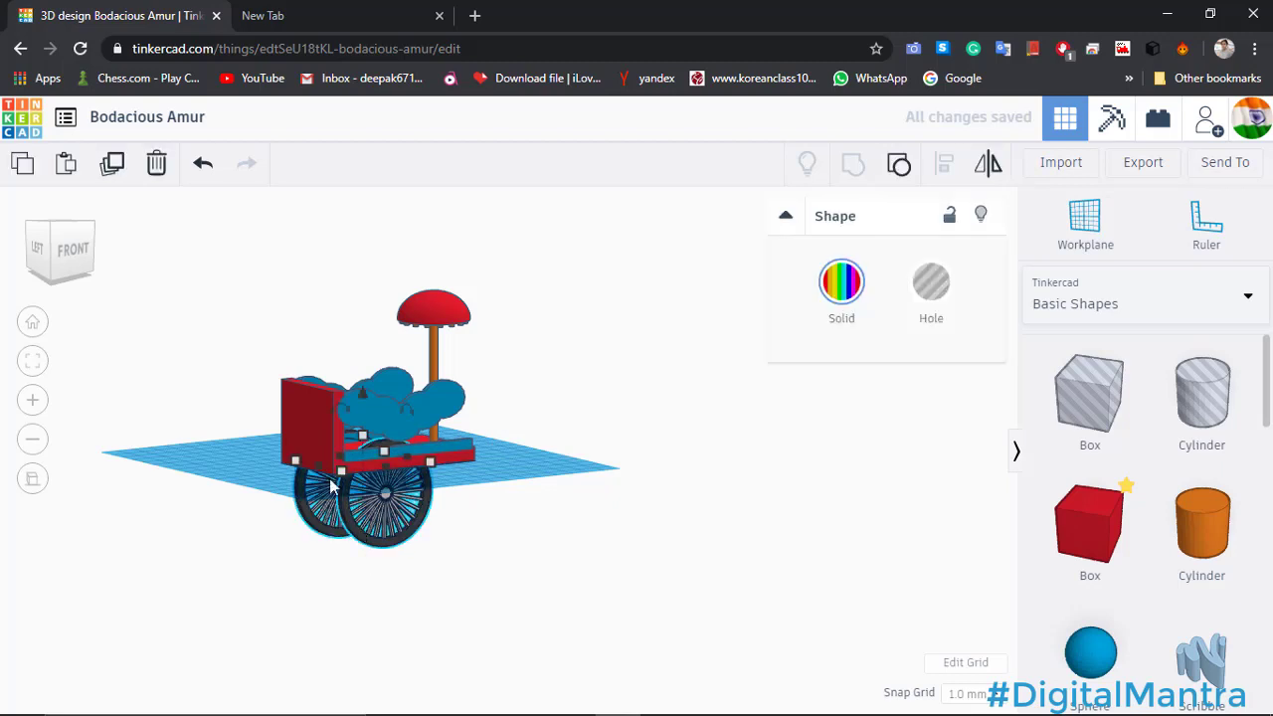
shift+click(309, 424)
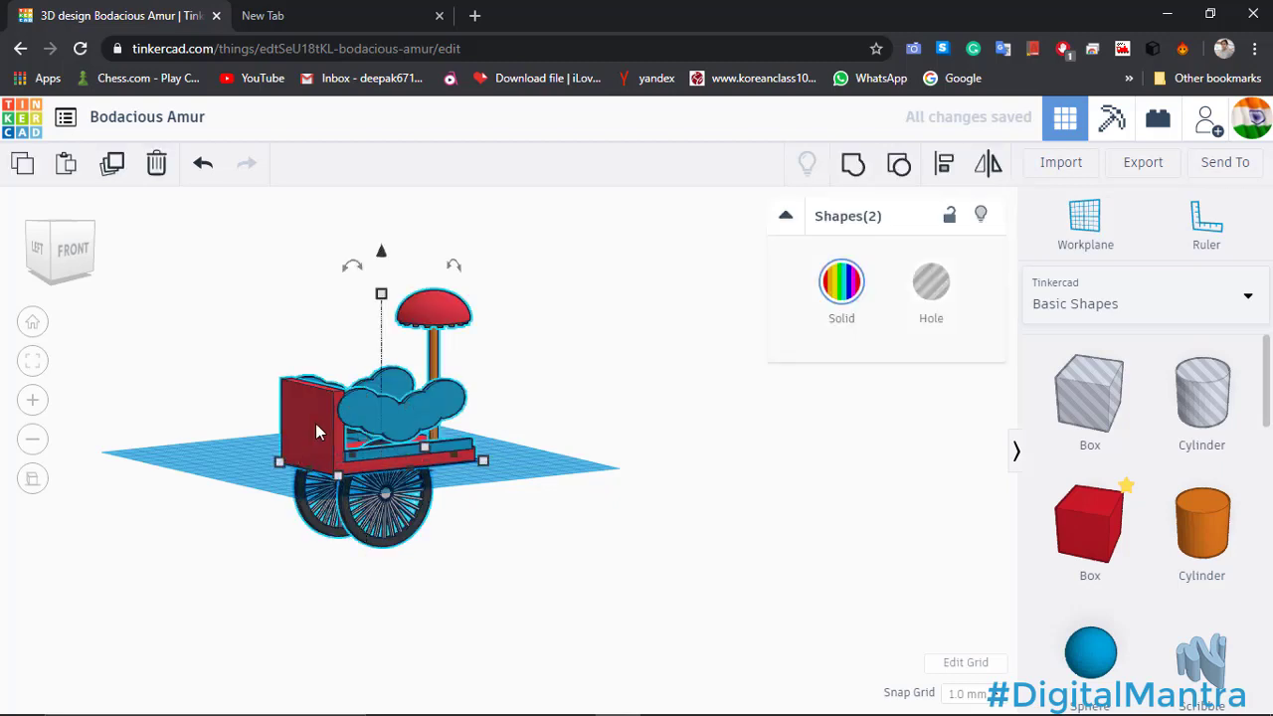
click(944, 163)
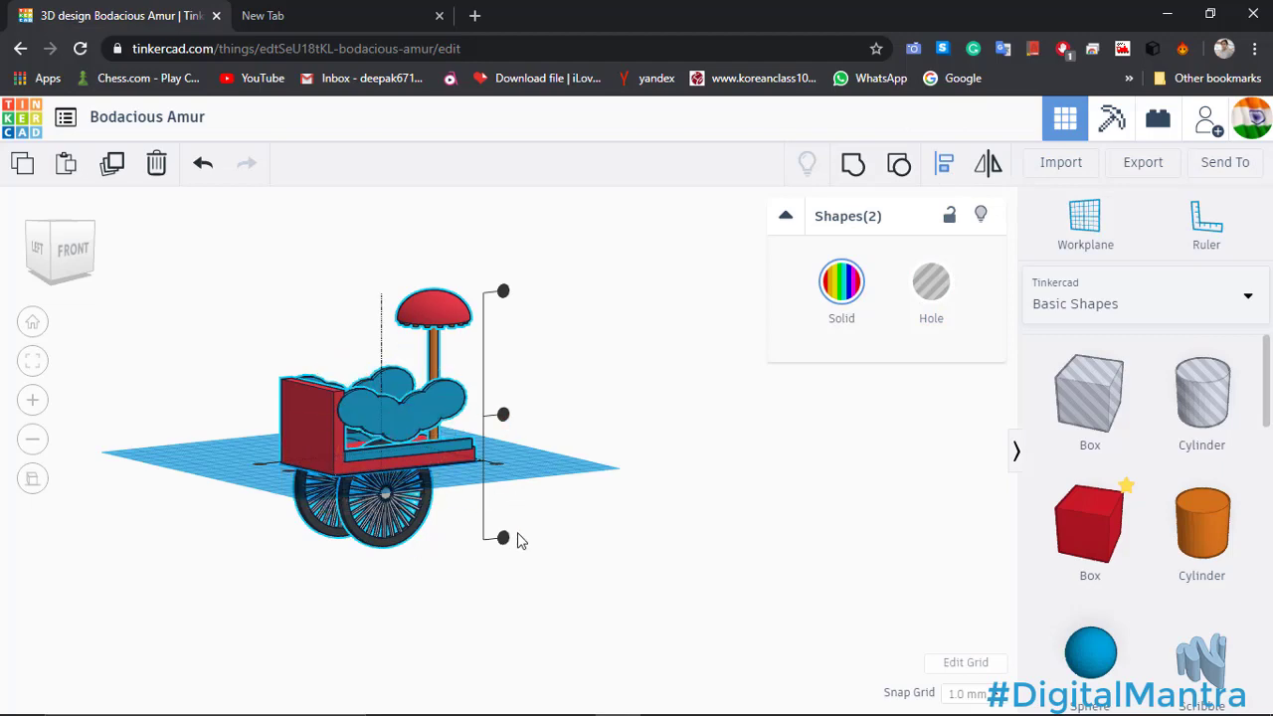
right_drag(557, 514, 207, 489)
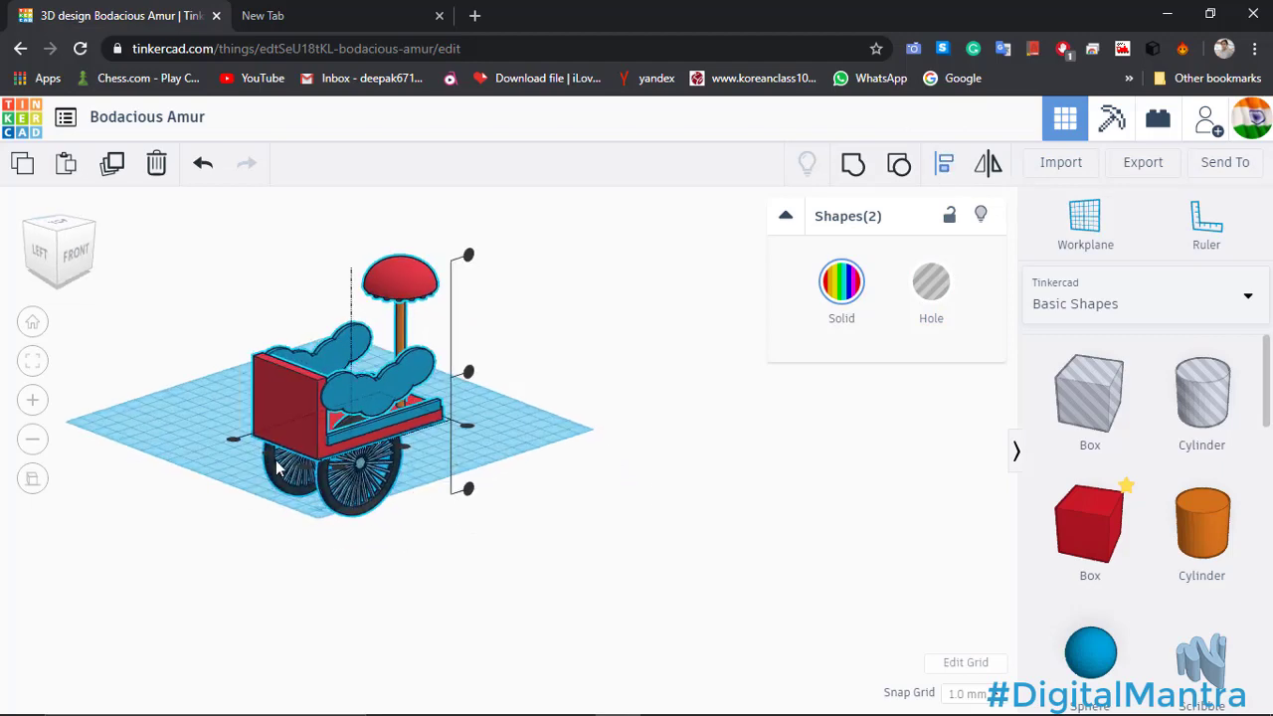
right_drag(267, 458, 243, 483)
click(244, 483)
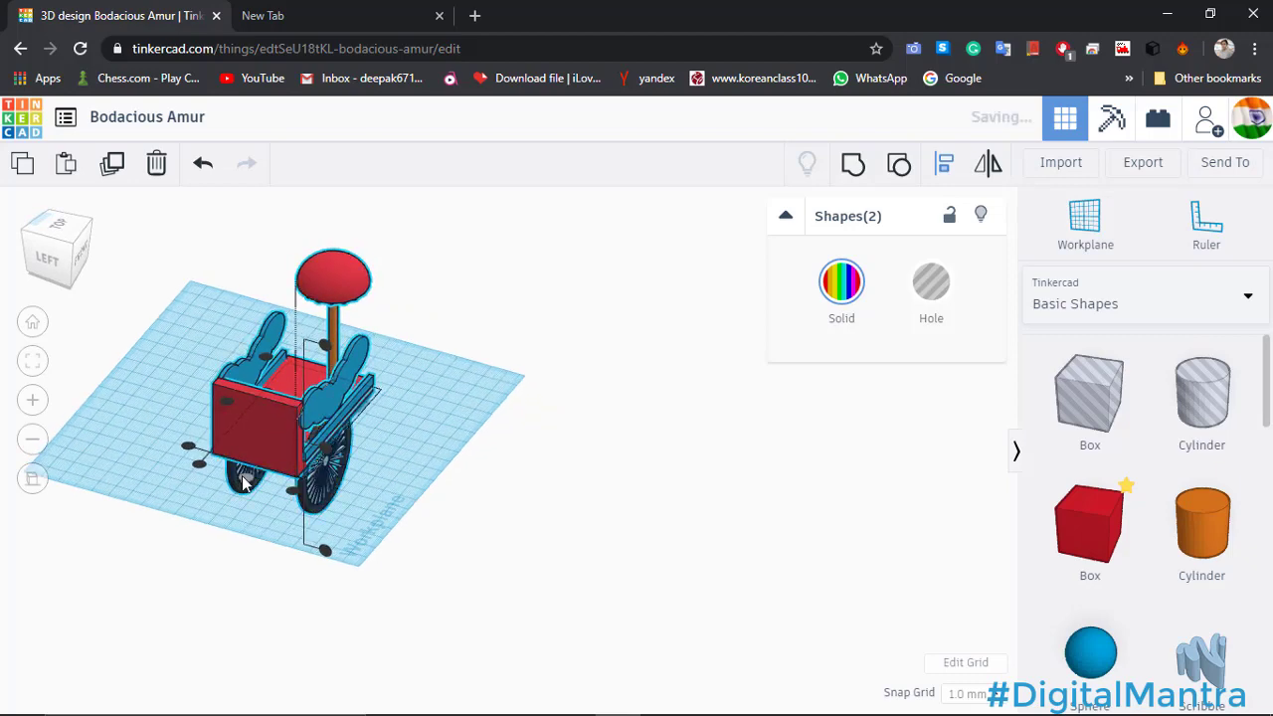
click(430, 525)
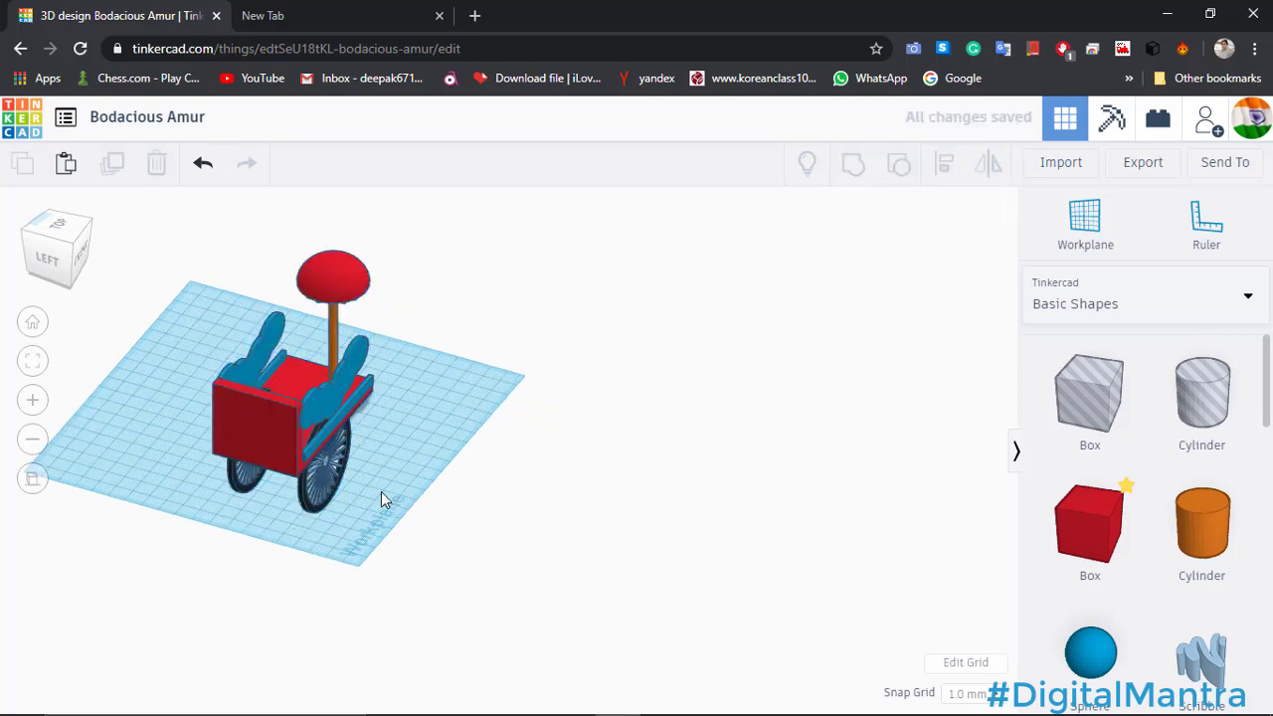
Undo the wheel group's centring and downscaling, and check the group's dimensions.
right_drag(381, 492, 339, 494)
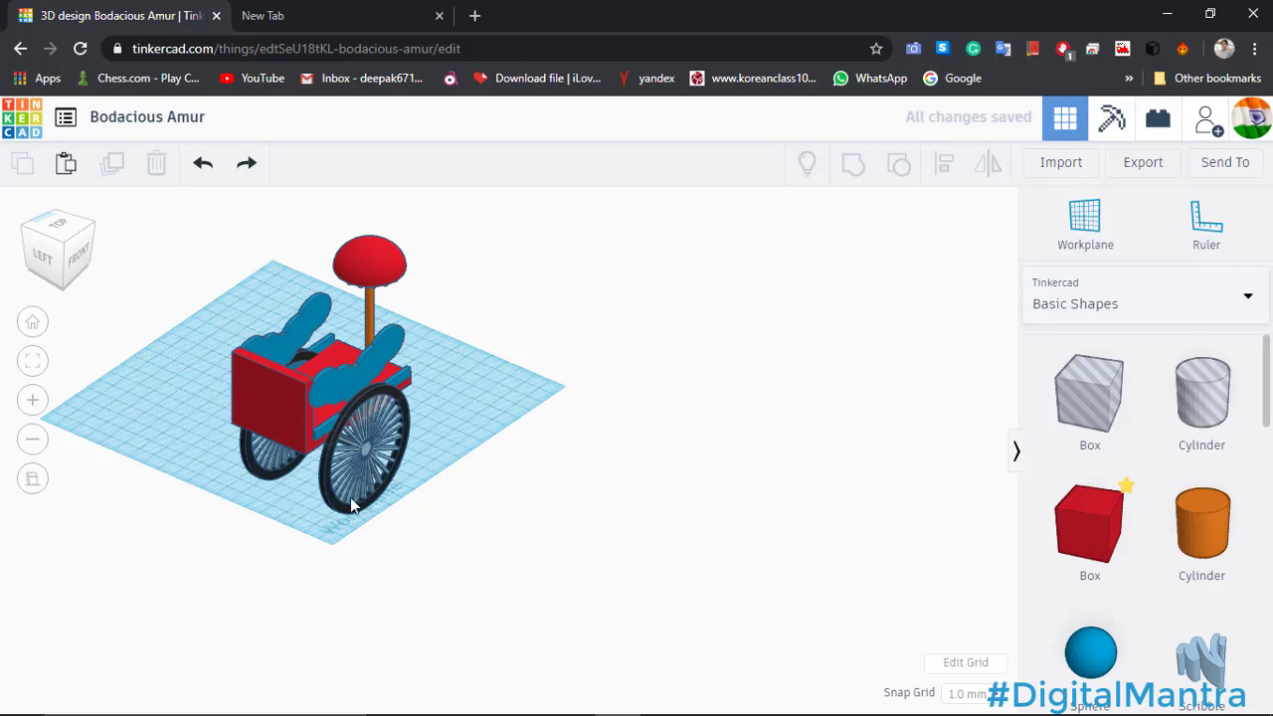
click(350, 497)
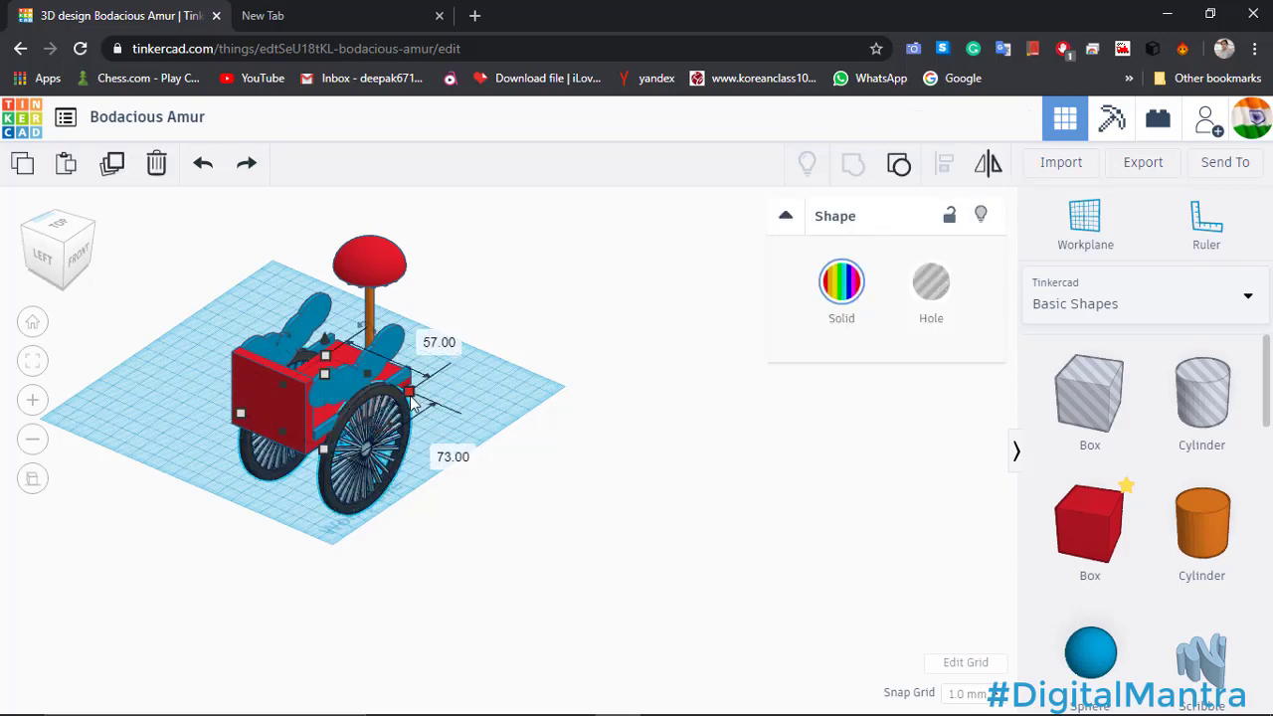
click(446, 571)
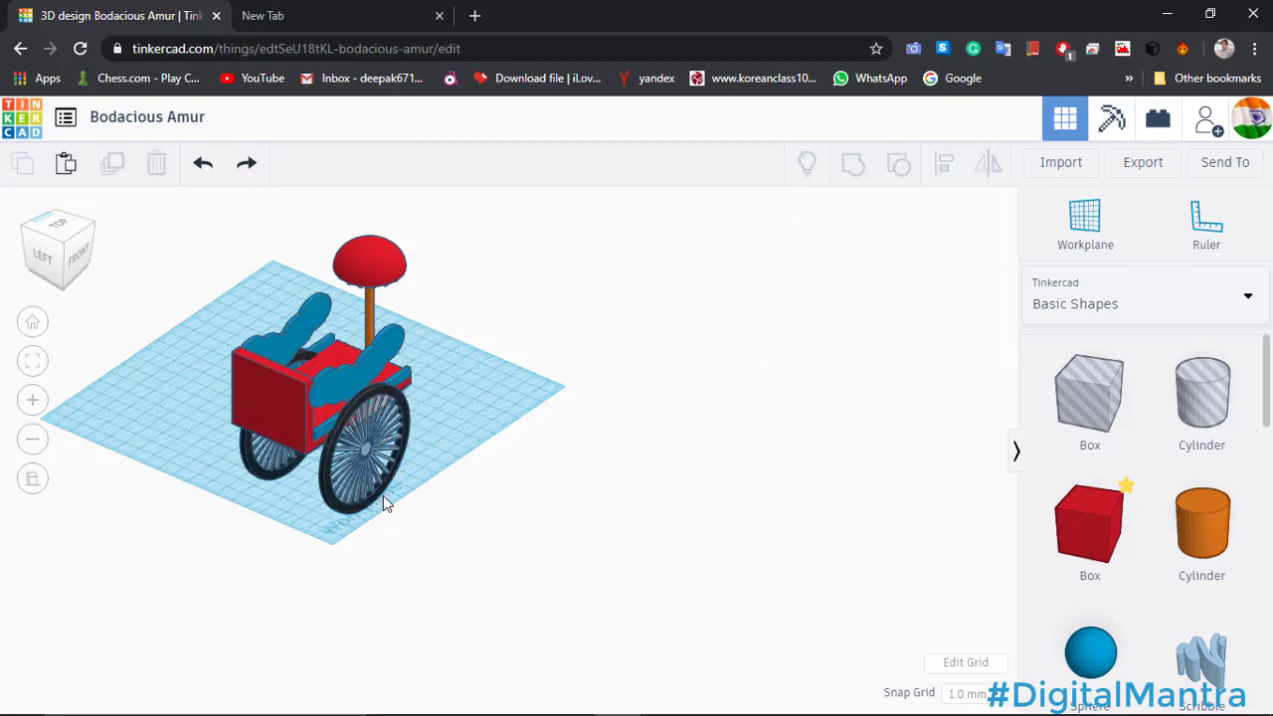
scroll(383, 496, down, 3)
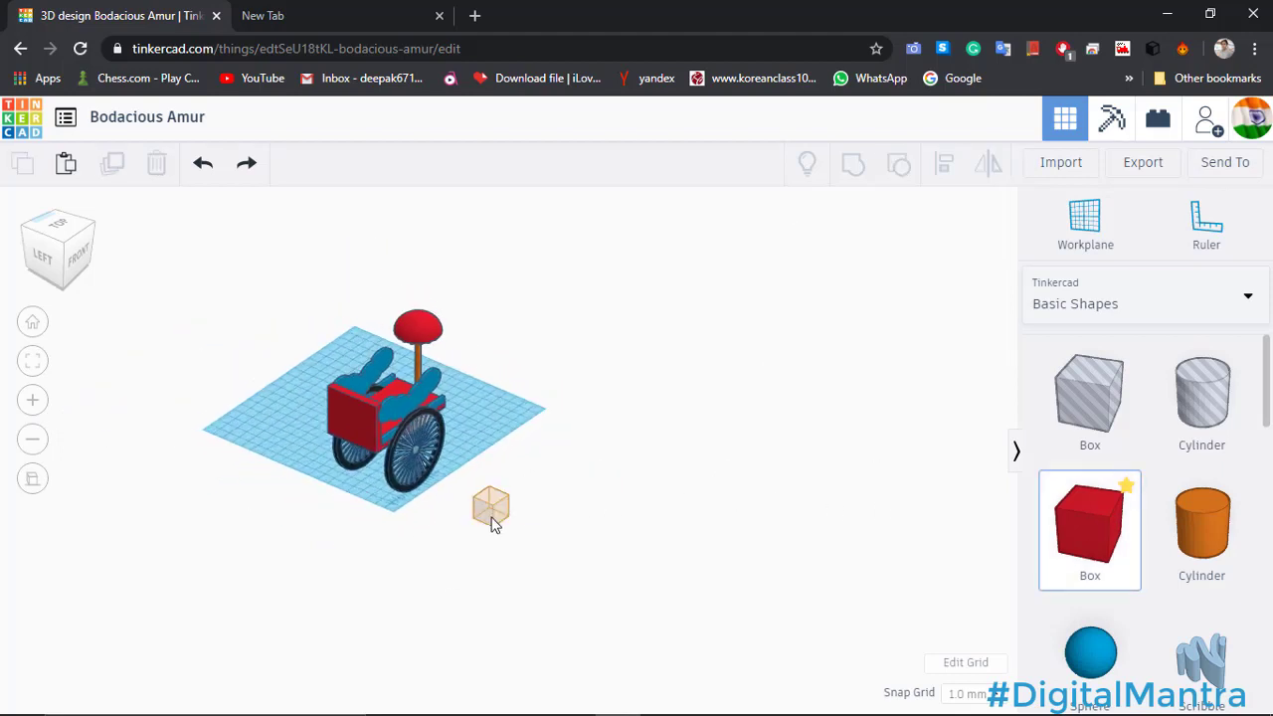
click(497, 523)
drag(517, 528, 580, 455)
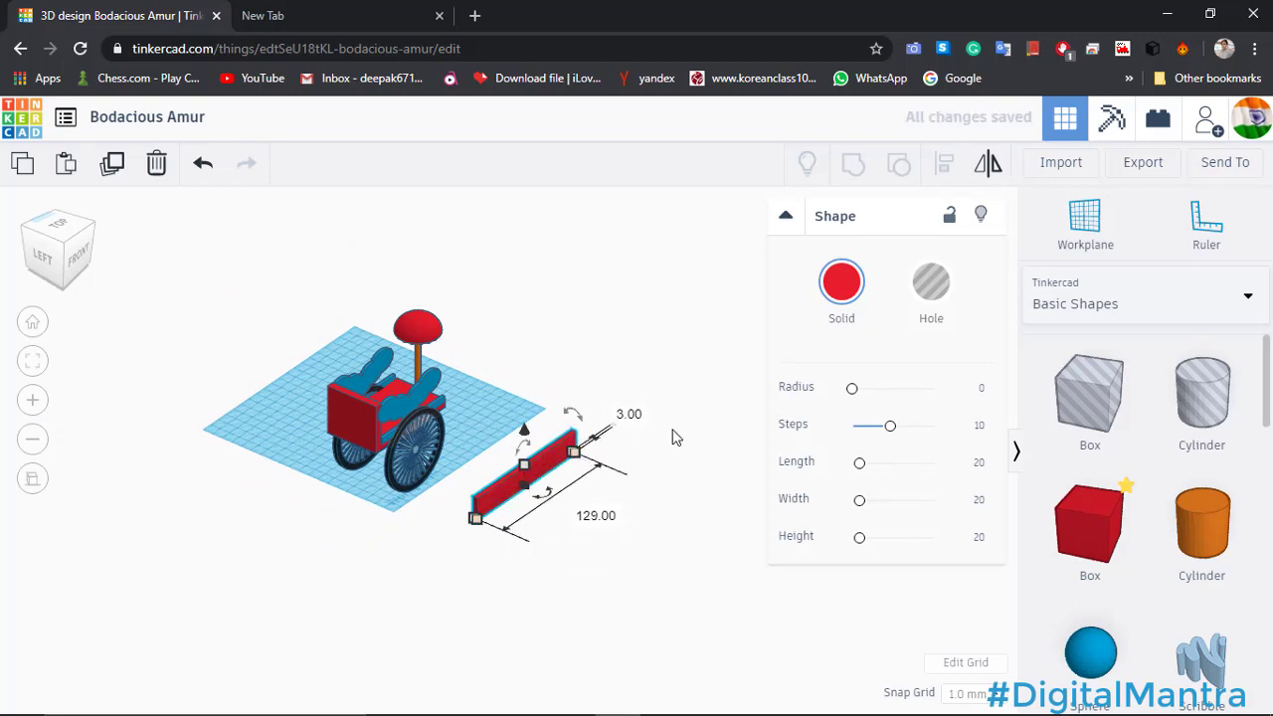
key(Delete)
Place a cylinder beside the cart and set its height, trying 40 mm and settling on 60 mm.
click(1193, 534)
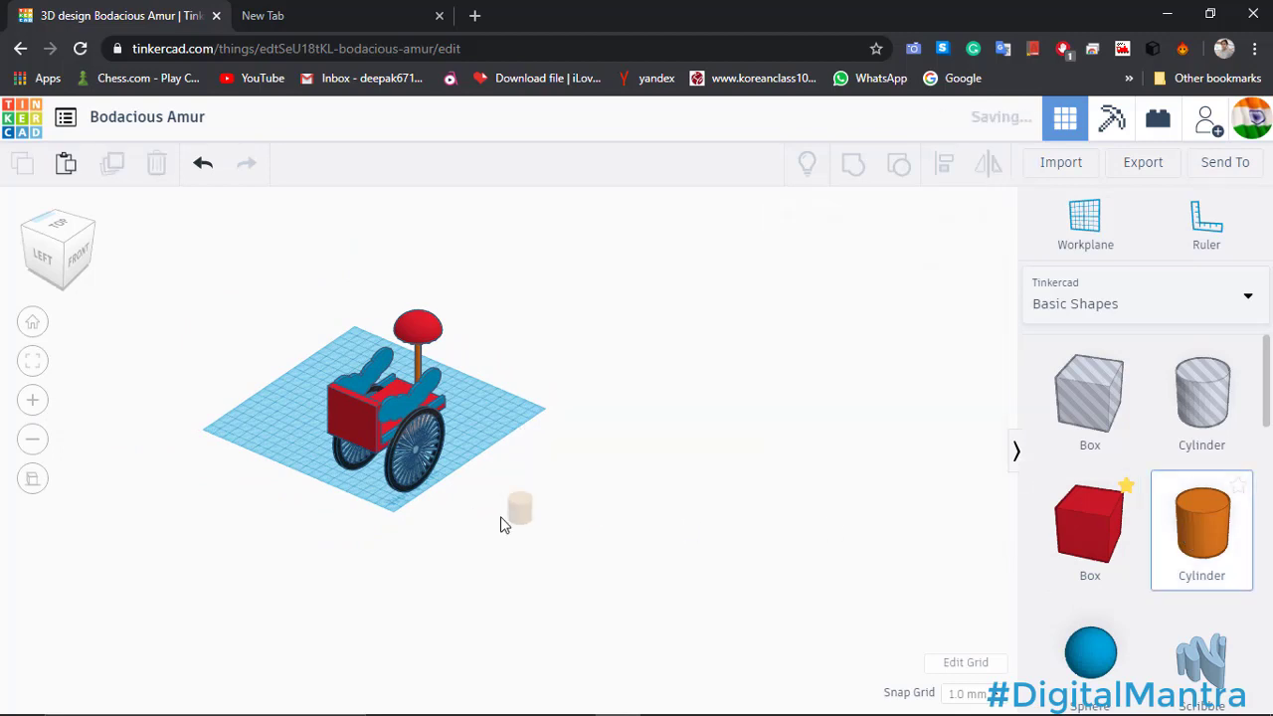
click(505, 517)
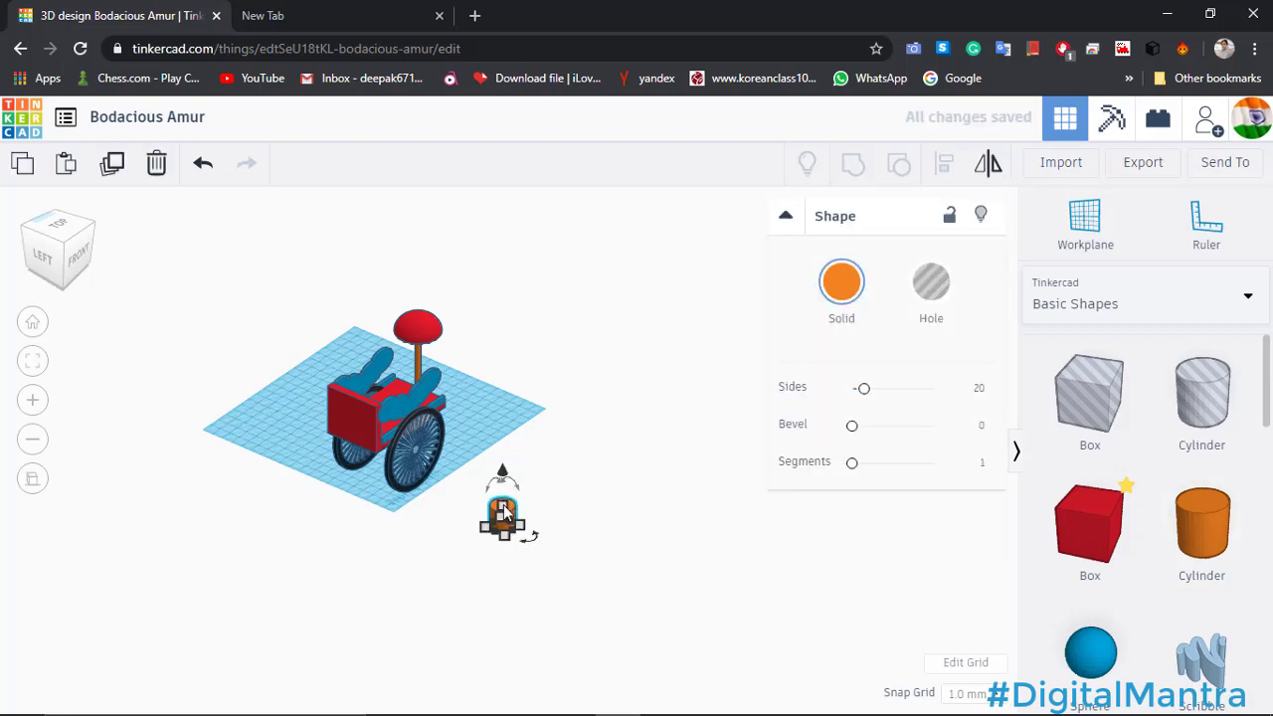
drag(503, 499, 525, 480)
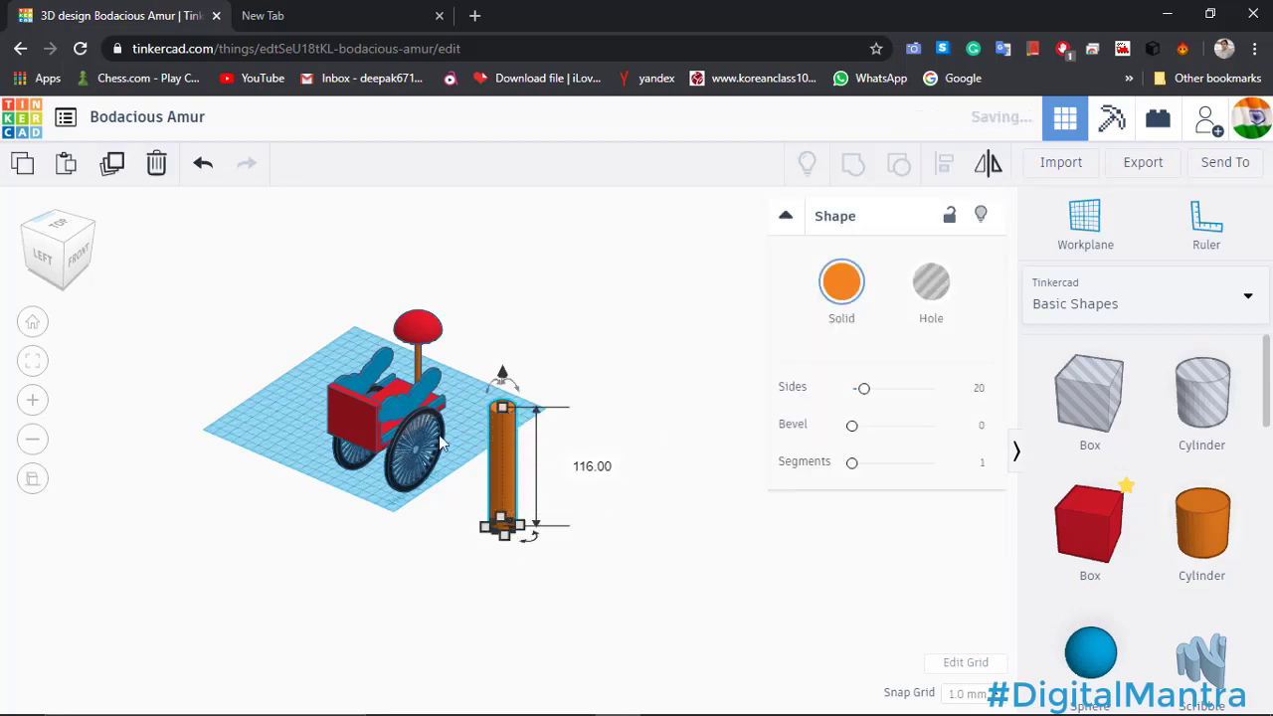
click(586, 466)
text(4)
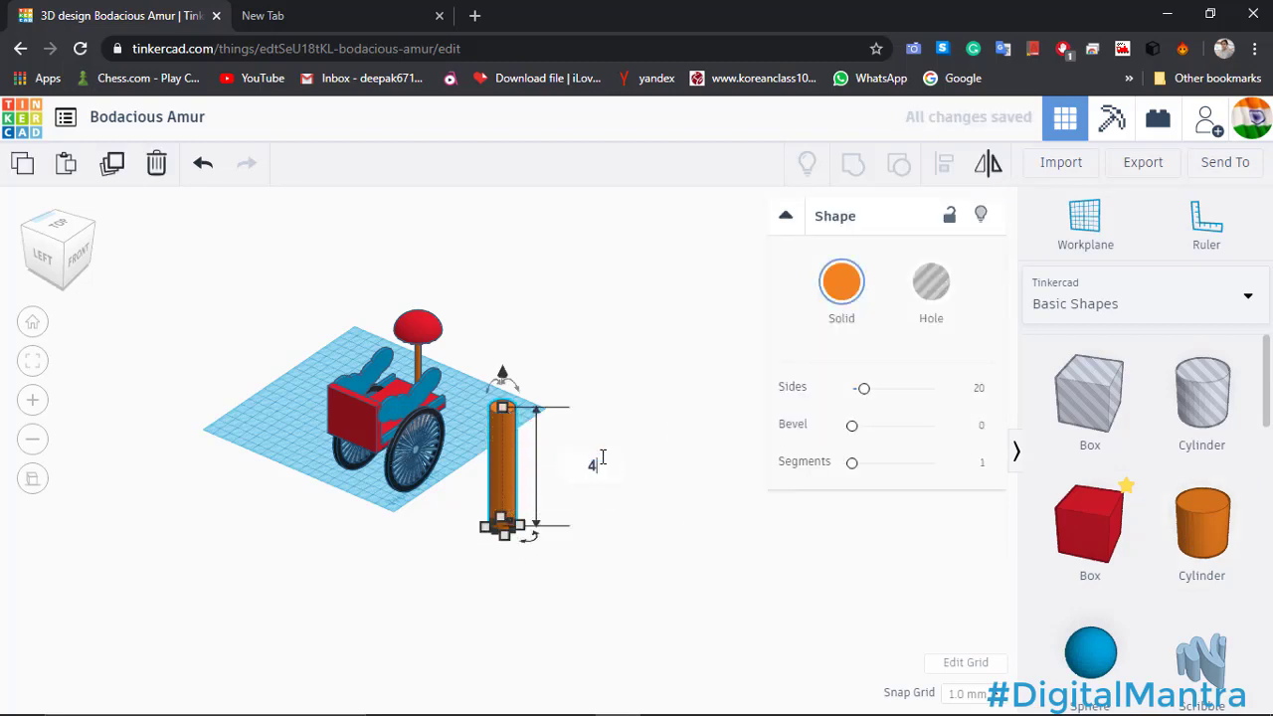
text(0)
key(Return)
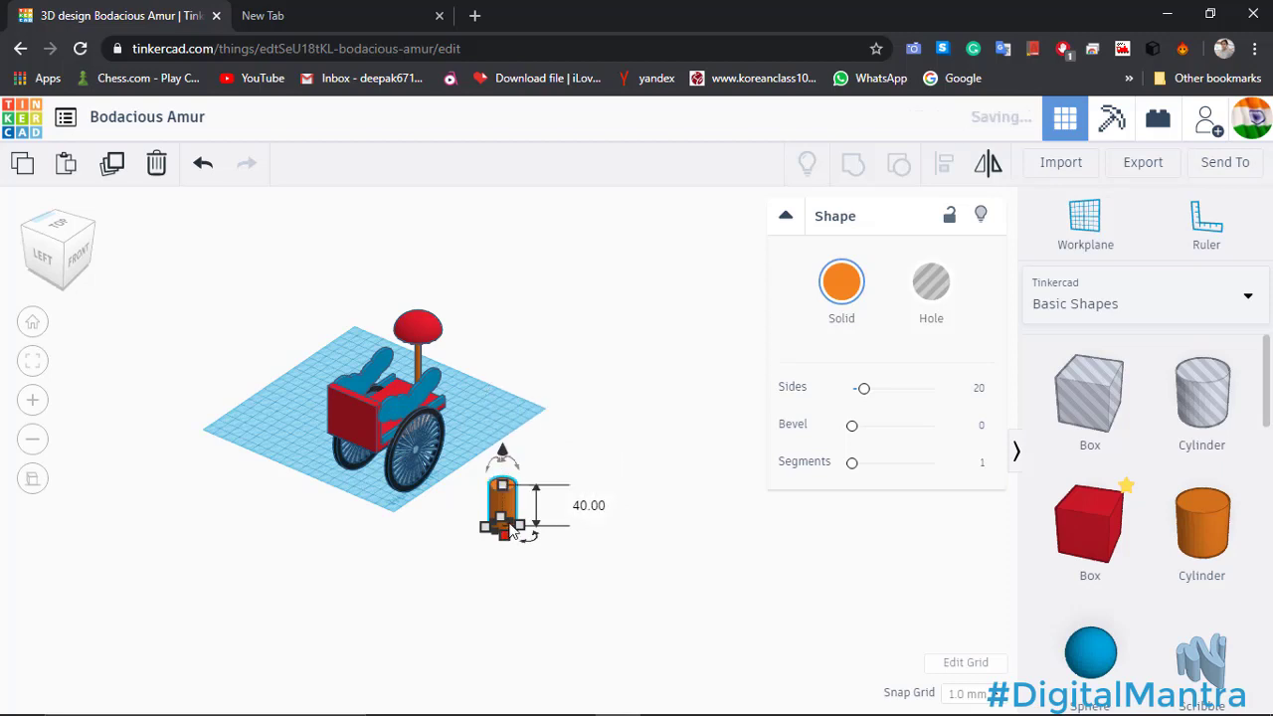
text(60)
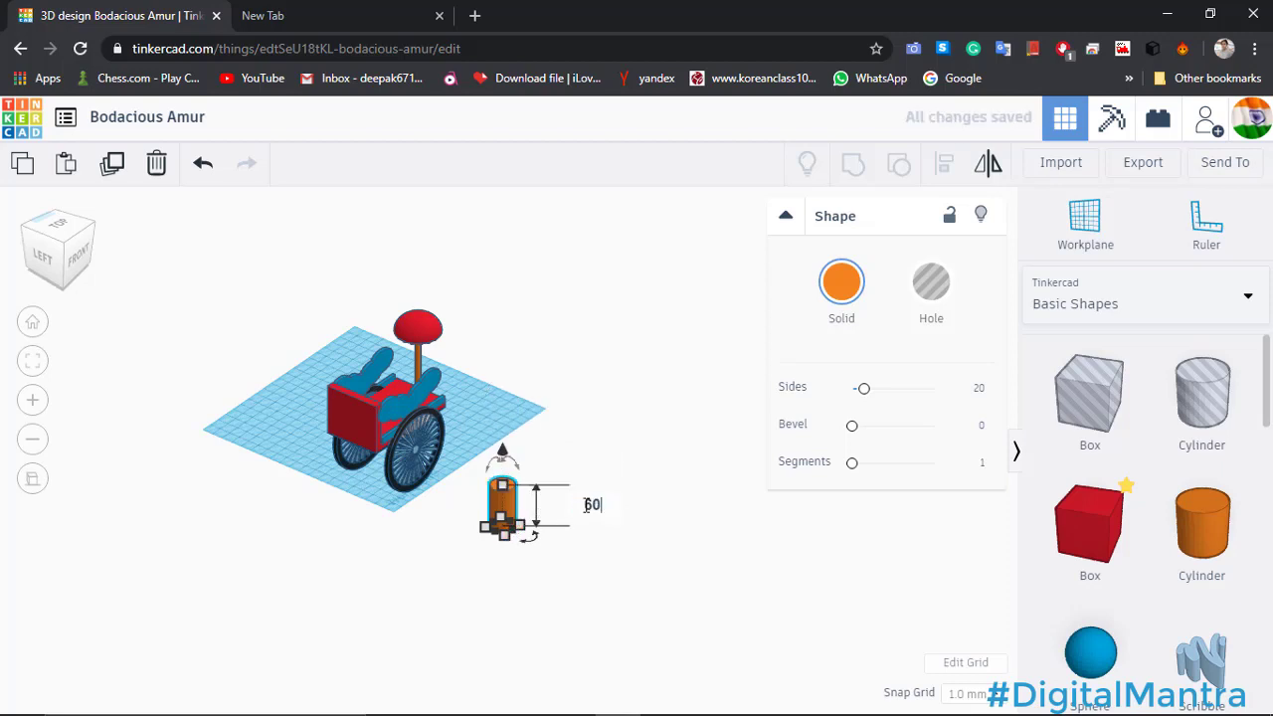
key(Return)
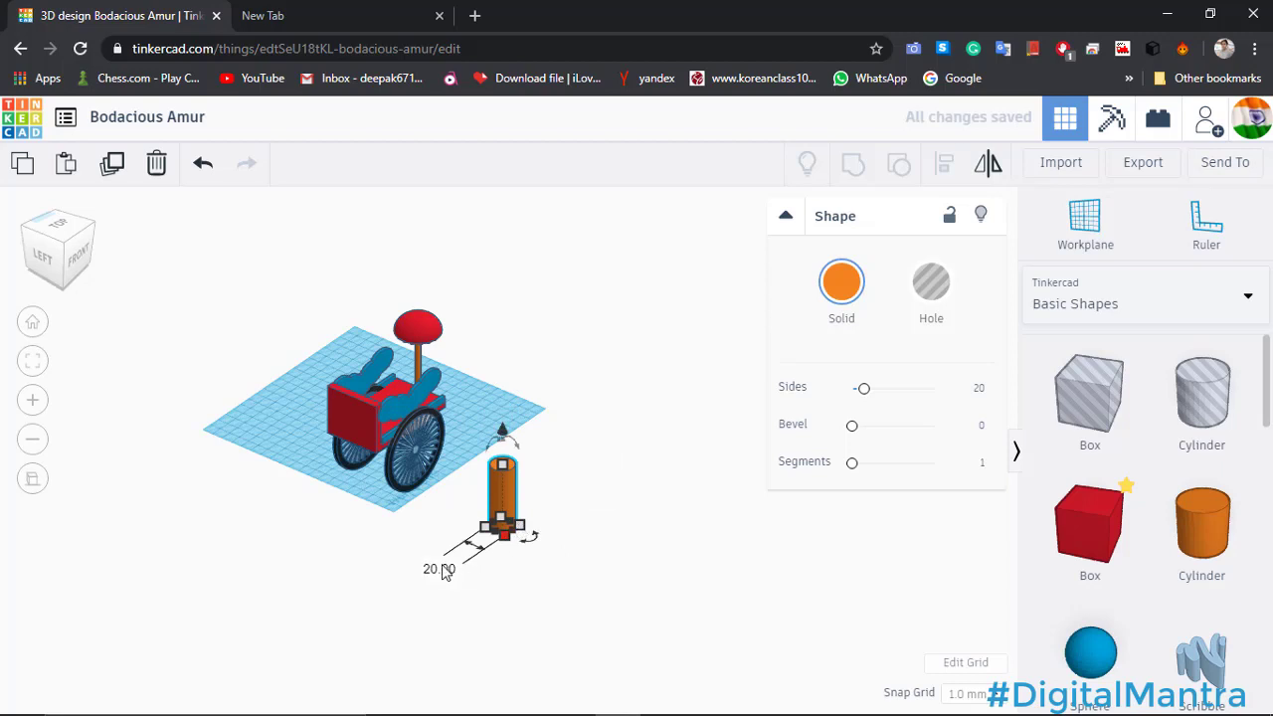
Set the tall cylinder's length and width both to 5 mm, making it a thin rod.
click(444, 565)
text(5)
key(BackSpace)
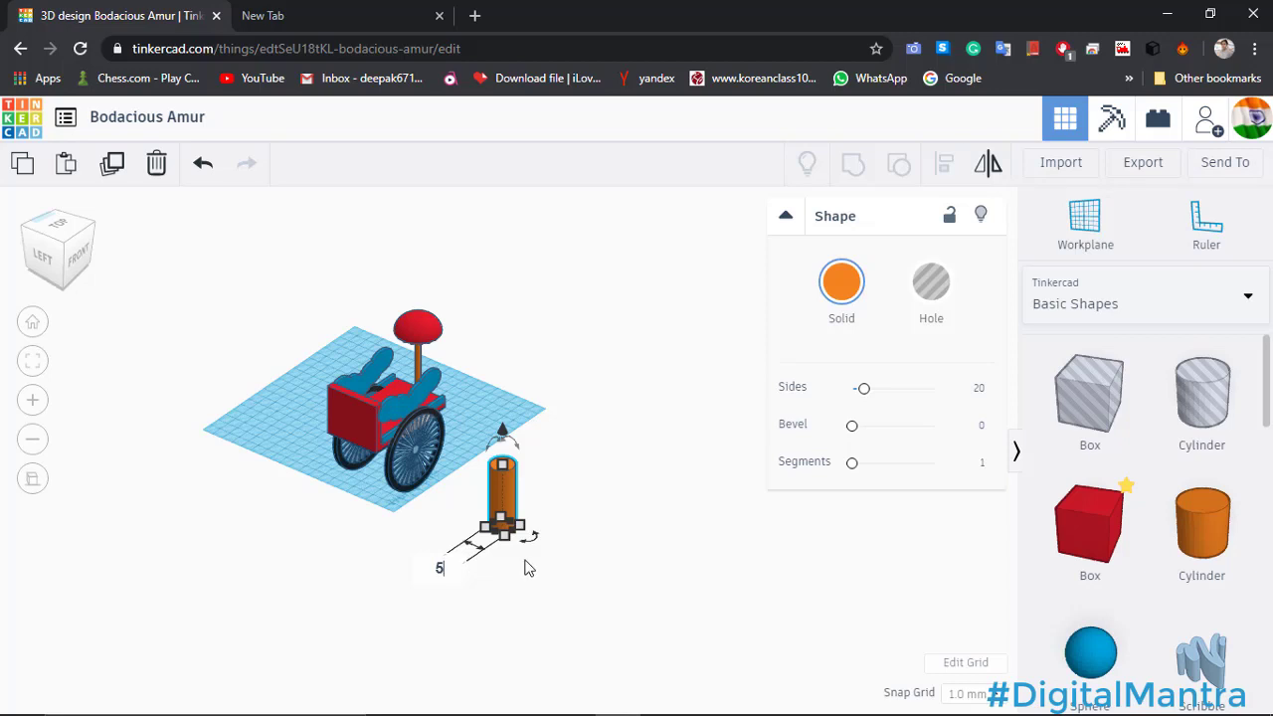
key(Return)
mouse_move(511, 531)
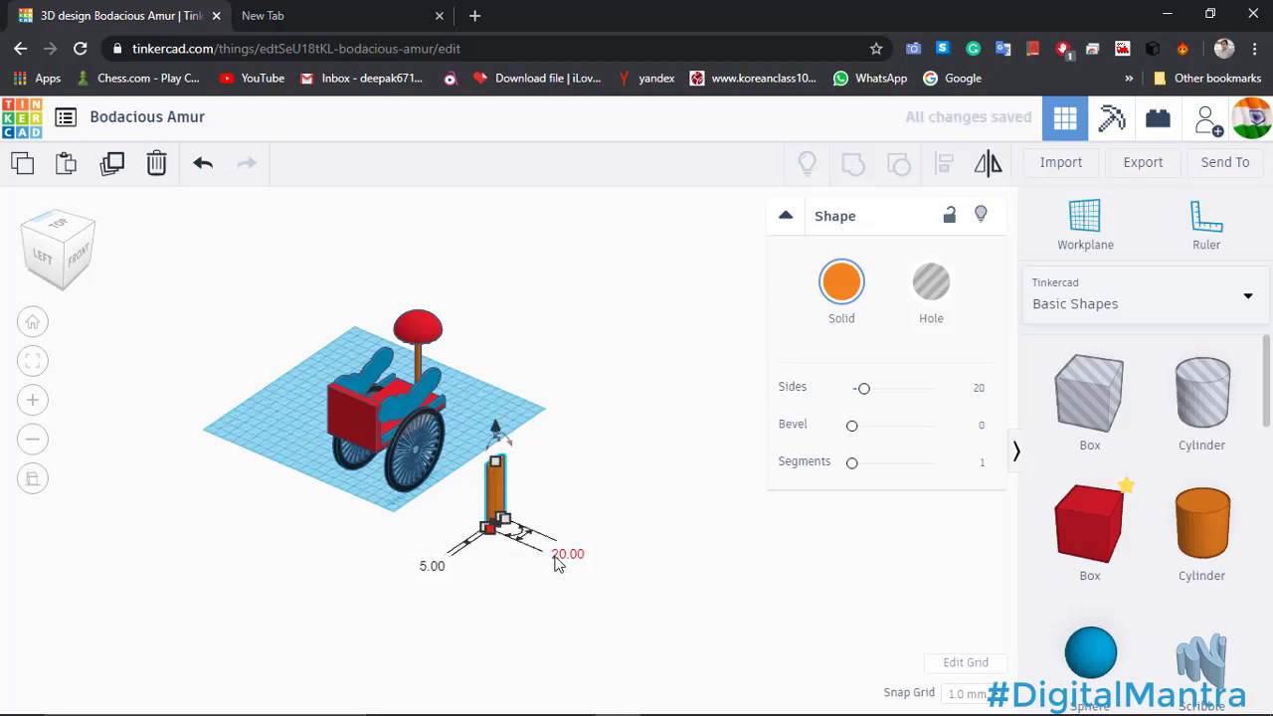
click(559, 554)
text(5)
key(Return)
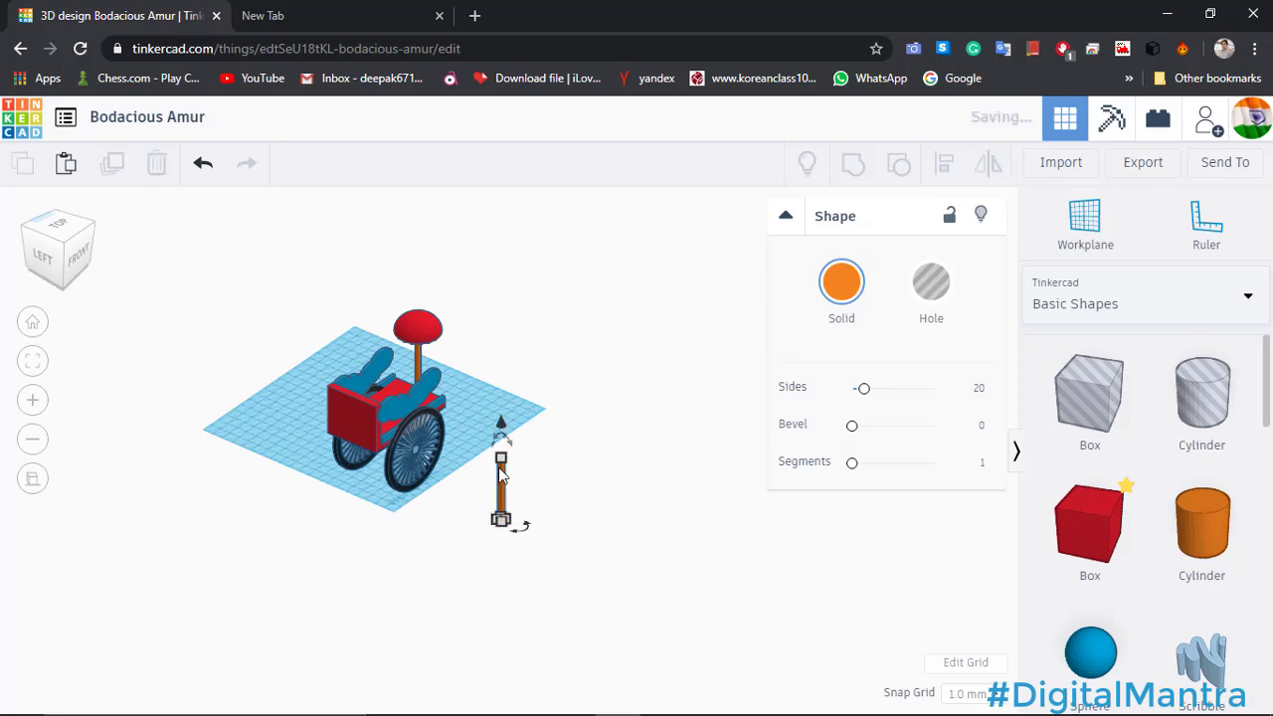
Rotate the thin rod from upright to horizontal so it points along the cart's length.
click(501, 475)
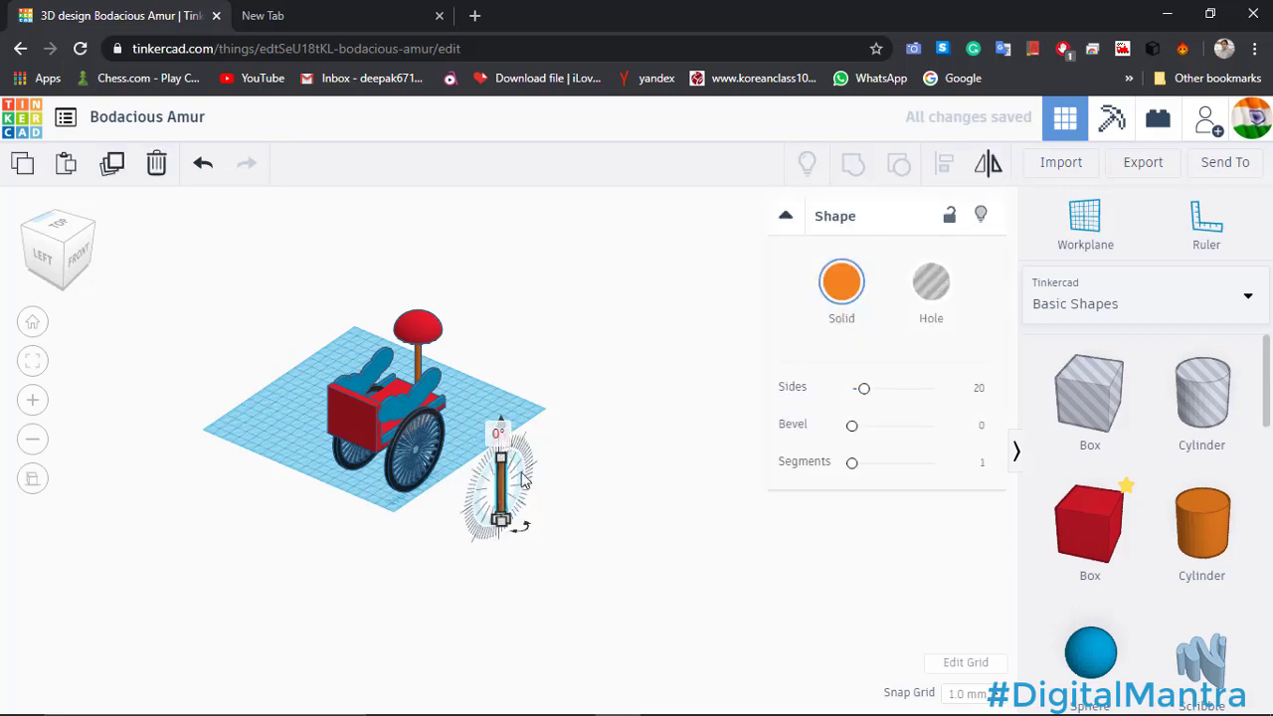
mouse_move(499, 447)
key(Return)
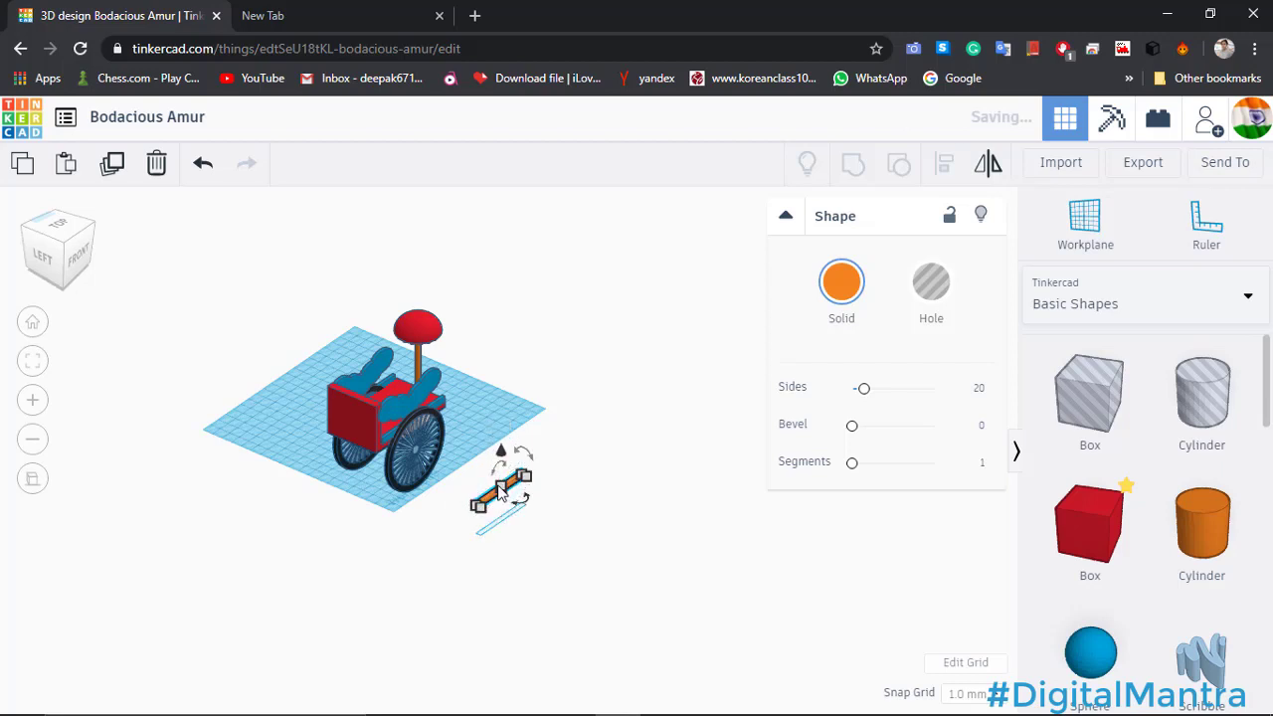
mouse_move(491, 502)
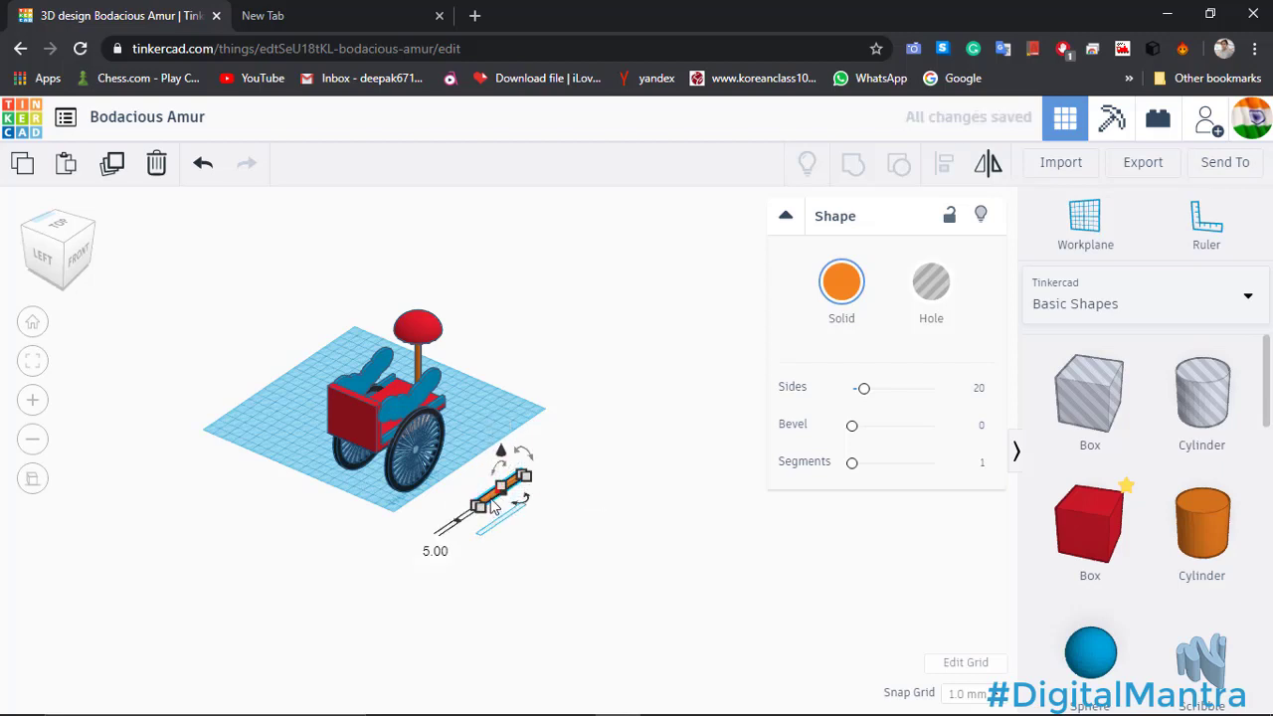
drag(491, 503, 380, 495)
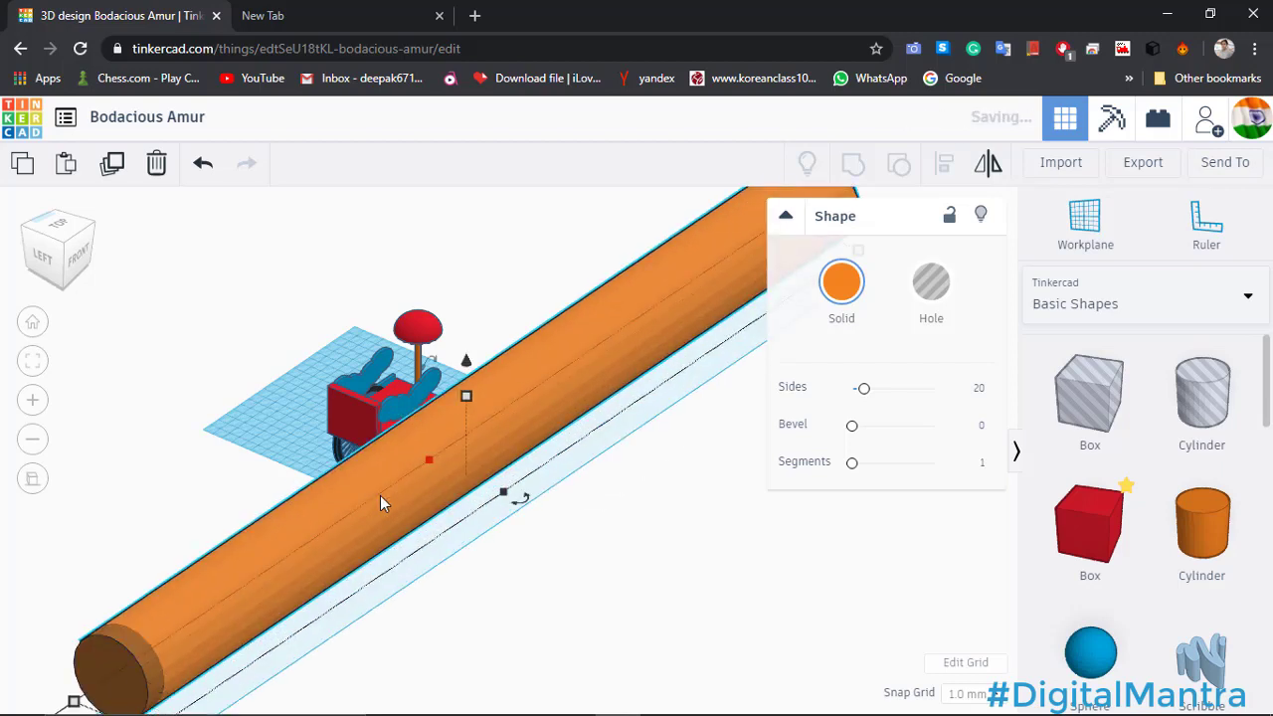
key(ctrl+z)
Move the rod about -152 mm by -43.5 mm, placing it just ahead of the cart's front panel.
drag(483, 493, 370, 484)
click(522, 549)
drag(500, 488, 323, 453)
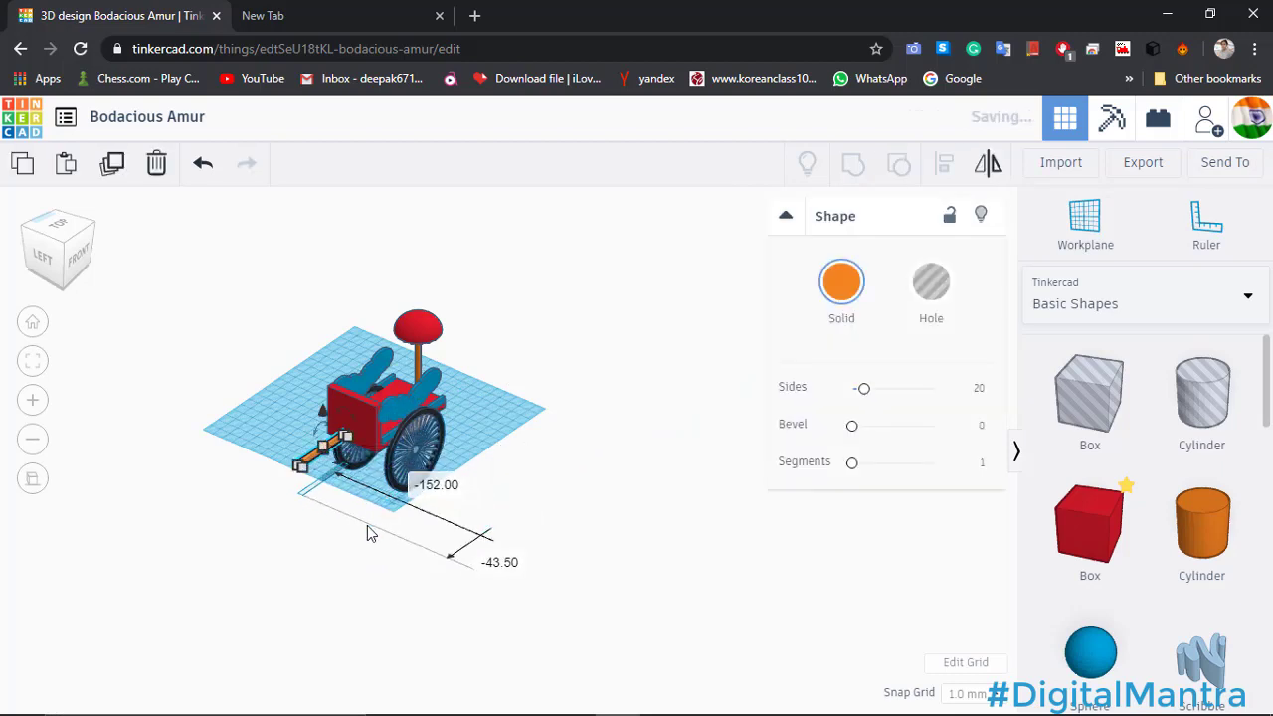
Nudge the rod sideways and inward until its end meets the face of the cart's front panel.
right_drag(367, 525, 395, 563)
key(Left)
key(Left)
key(Left)
key(Left)
key(Left)
key(Left)
key(Left)
key(Left)
key(Left)
key(Left)
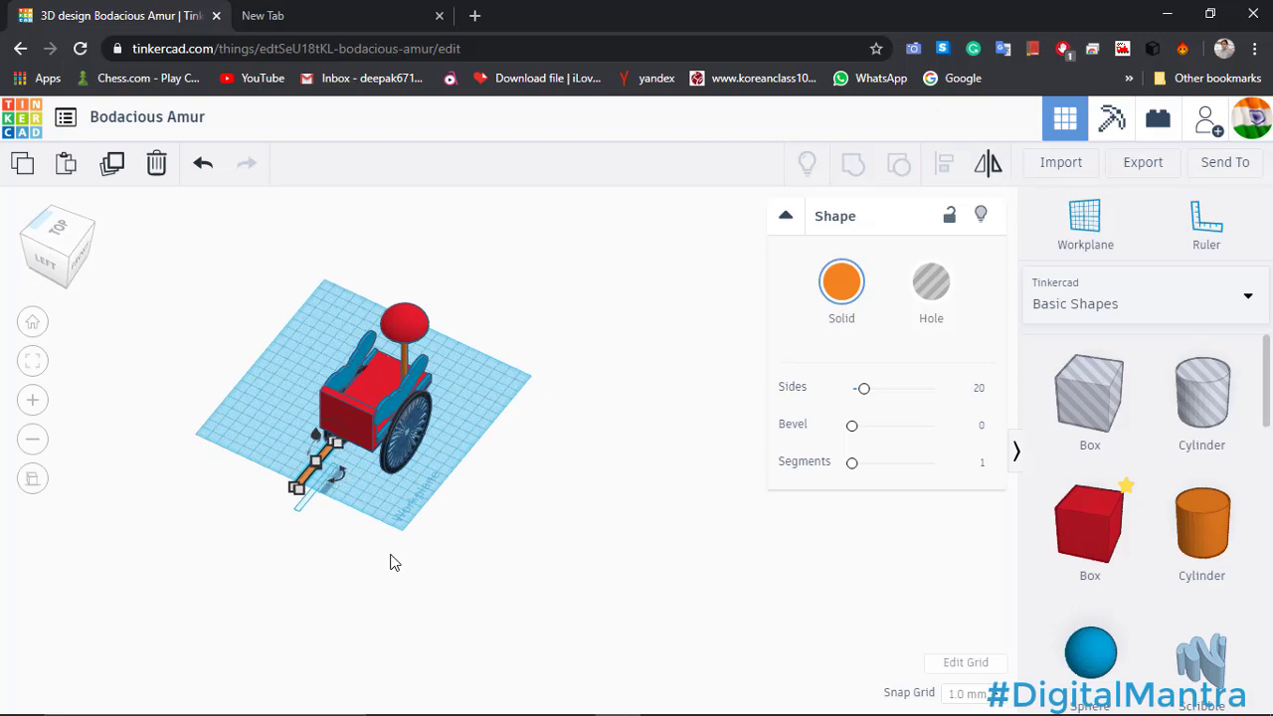
key(Up)
key(Up)
key(Up)
key(Up)
key(Up)
key(Up)
key(Up)
key(Up)
key(Up)
key(Up)
key(Up)
key(Up)
key(Up)
key(Up)
key(Up)
key(Up)
key(Up)
key(Up)
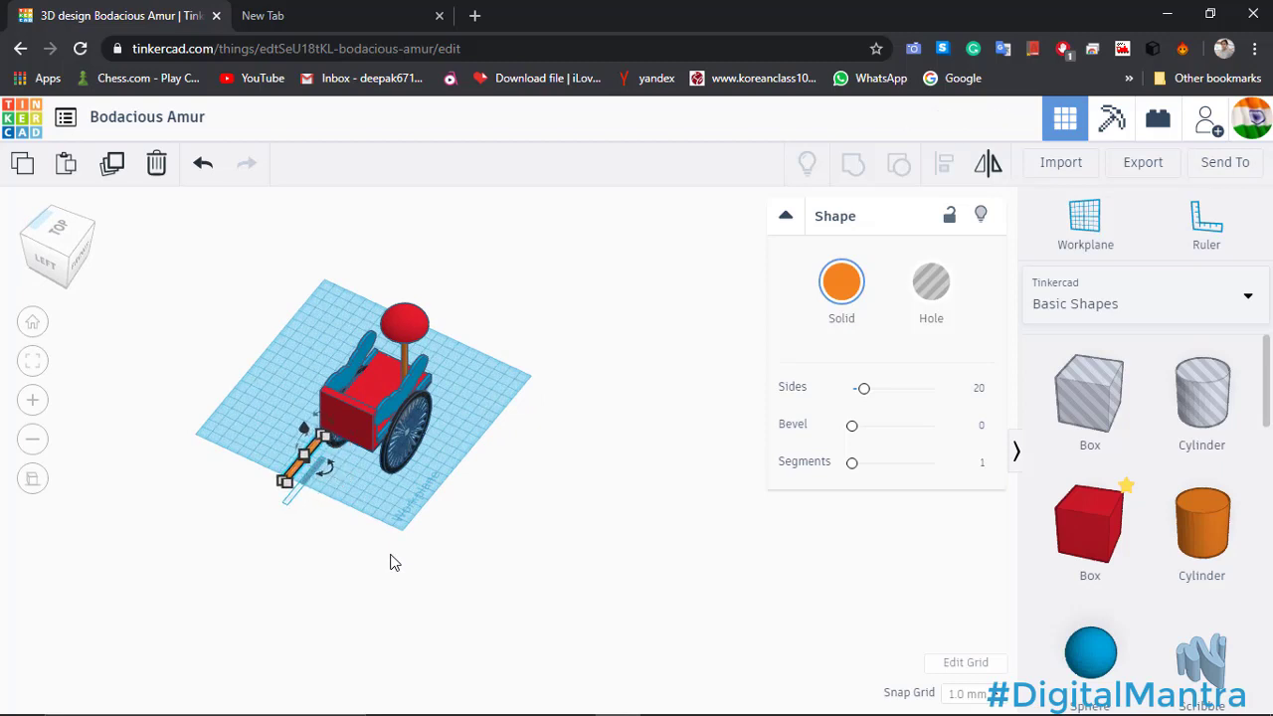
key(Up)
key(Up)
key(Up)
key(Up)
key(Up)
key(Up)
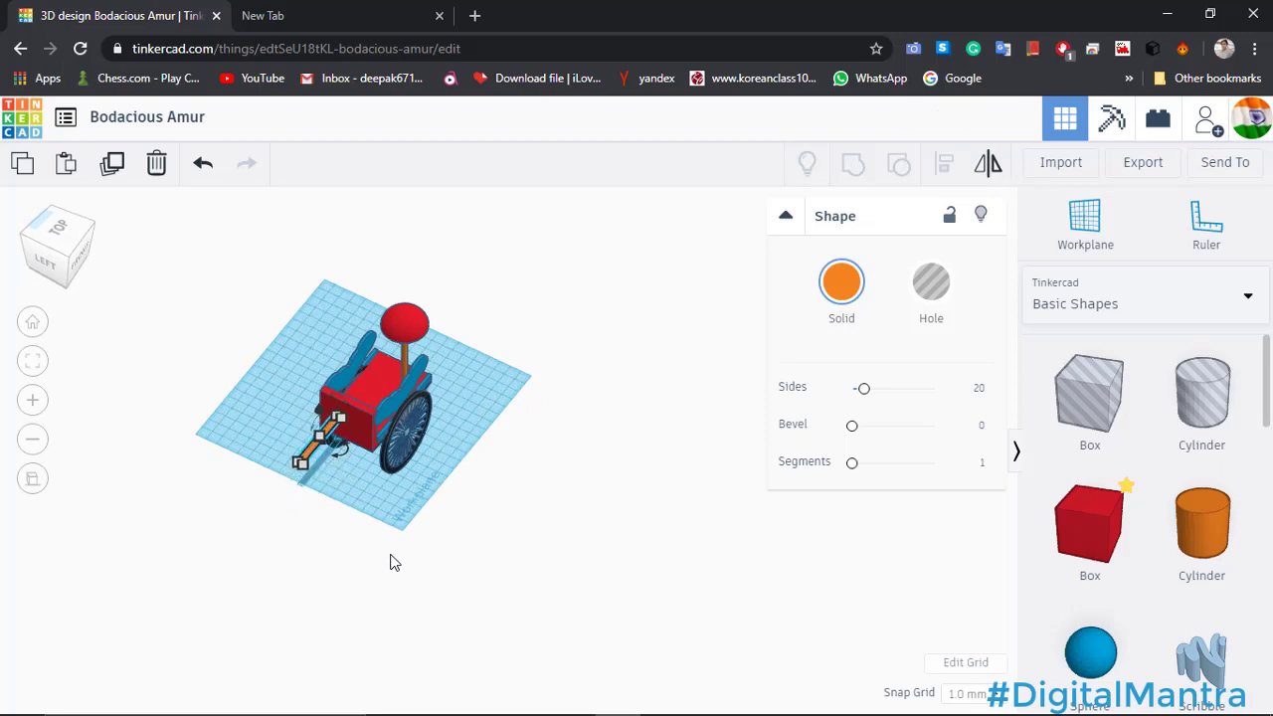
key(Up)
key(Up)
key(Up)
key(Up)
Lower the rod until its end sits at the bottom edge of the cart's front panel.
scroll(329, 505, up, 5)
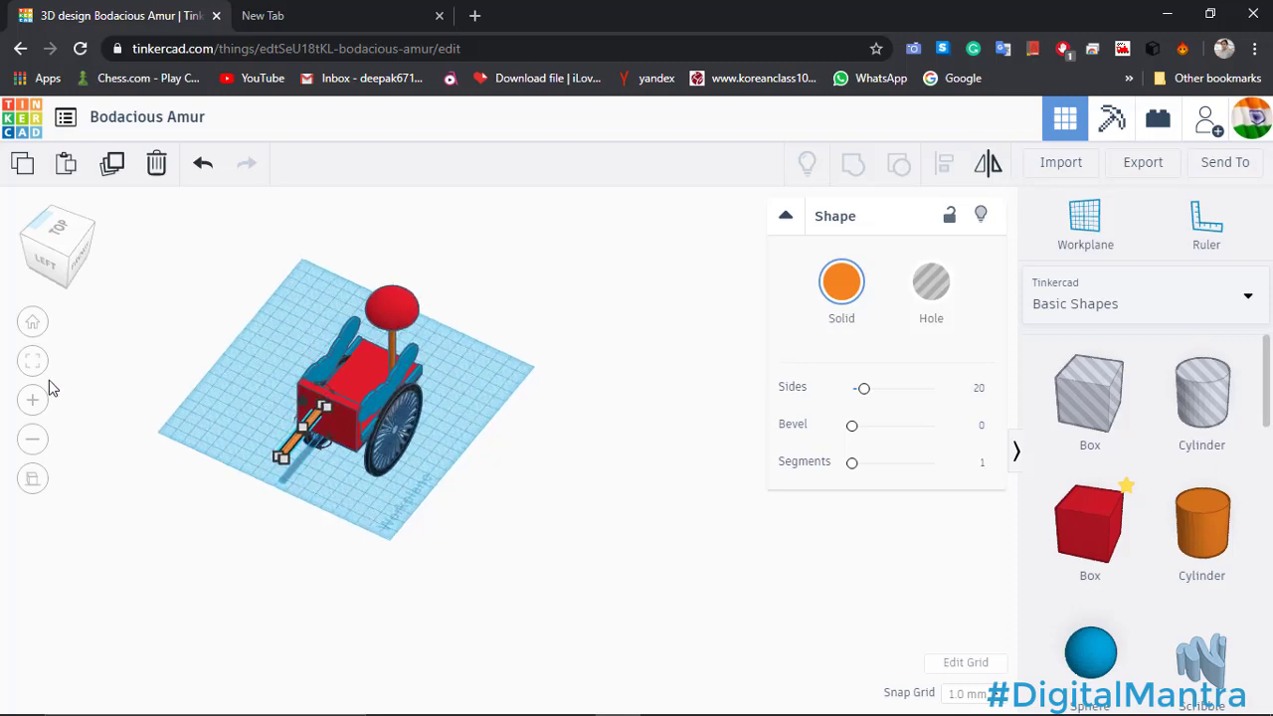
click(28, 365)
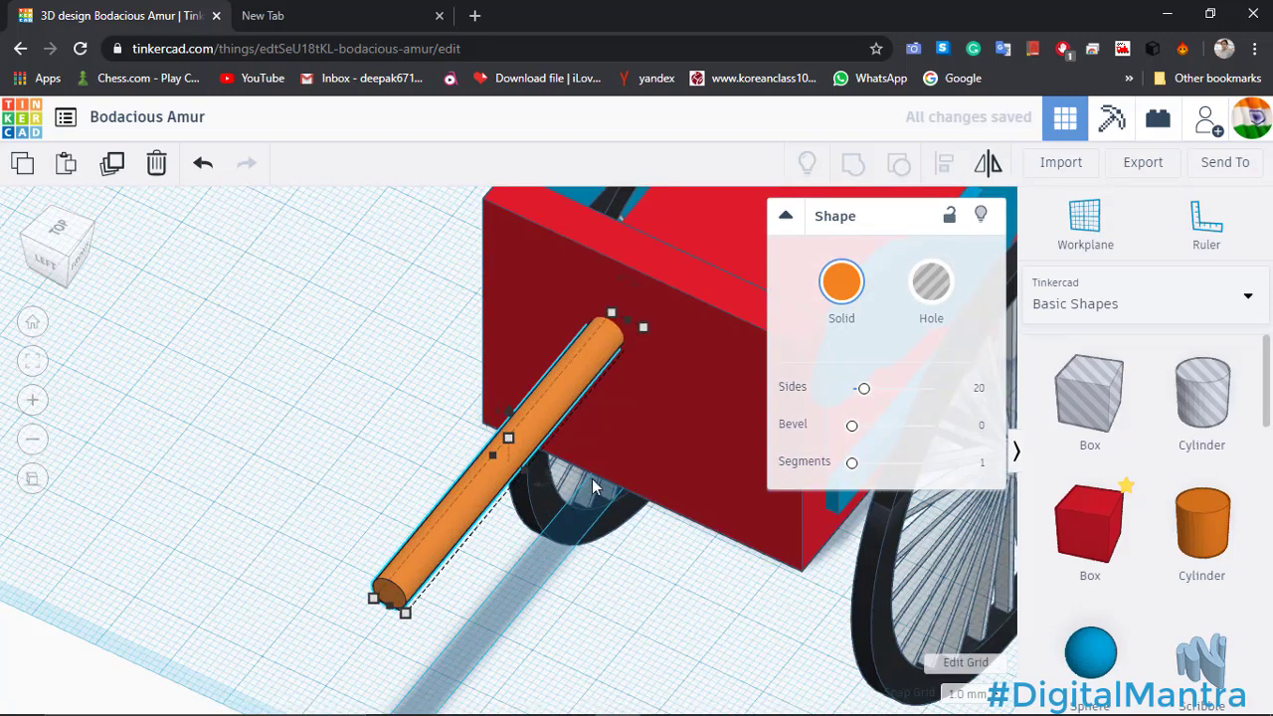
key(ctrl+Down)
key(ctrl+Down)
key(ctrl+Down)
key(ctrl+Down)
key(ctrl+Down)
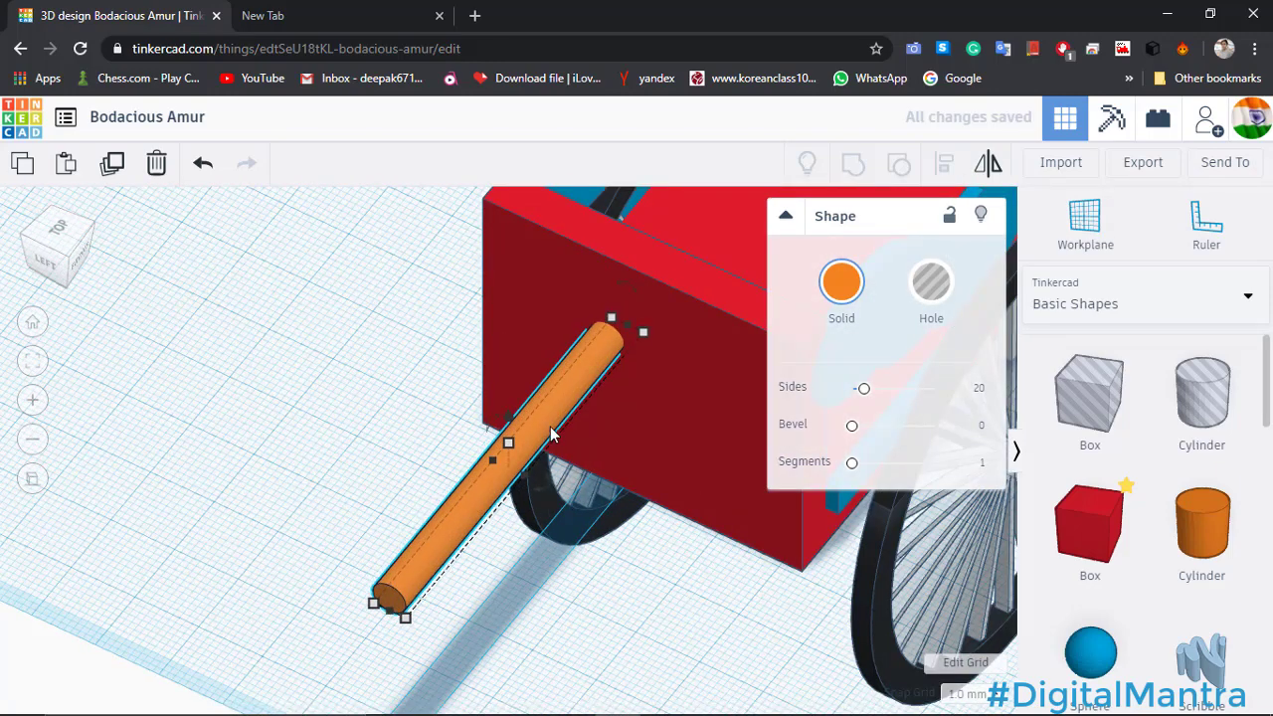
key(ctrl+Down)
key(ctrl+Down)
key(ctrl+Down)
key(ctrl+Down)
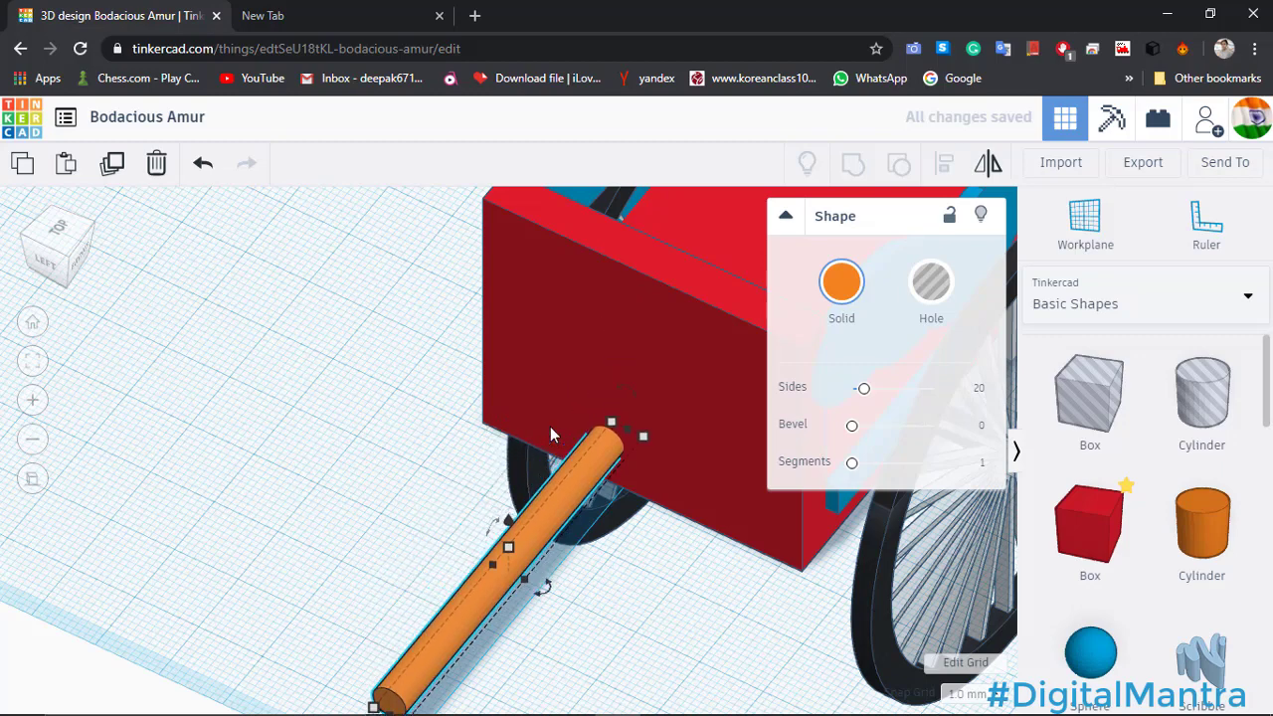
Shift the rod sideways to the front panel's lower outer corner and fine-tune how far it reaches into the panel.
key(shift+Left)
key(shift+Left)
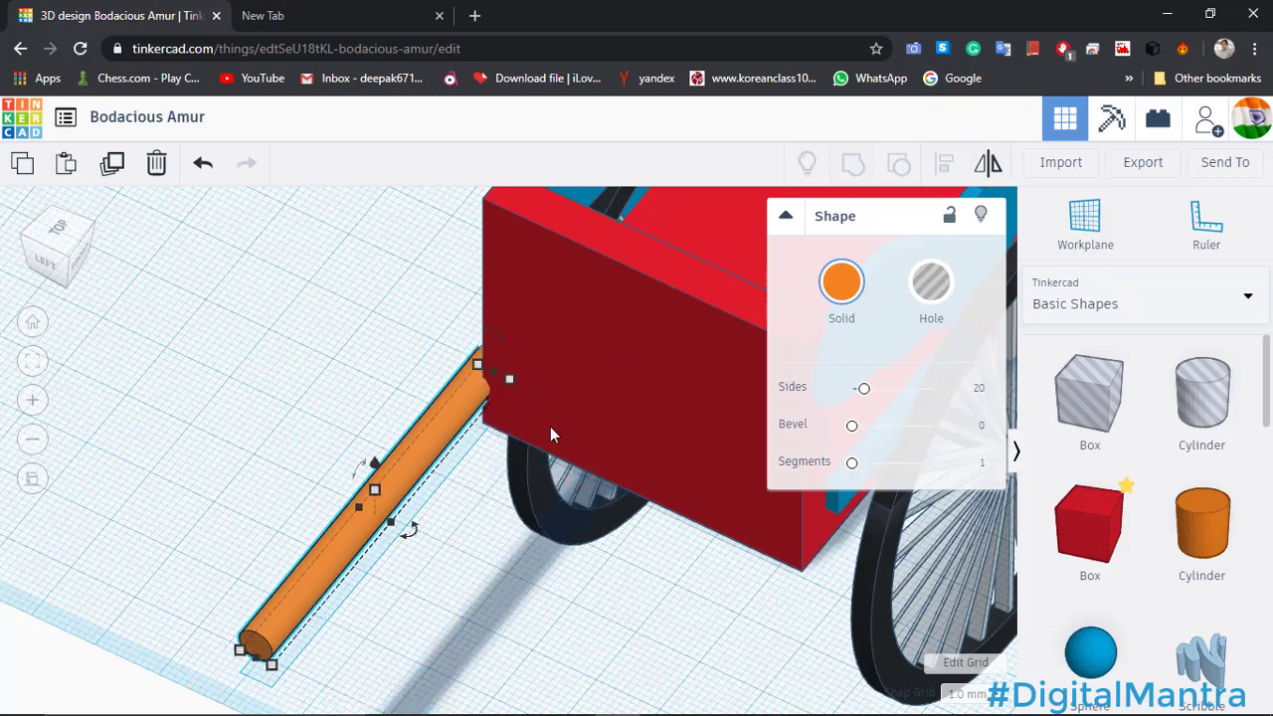
key(Right)
key(Right)
key(Right)
key(Right)
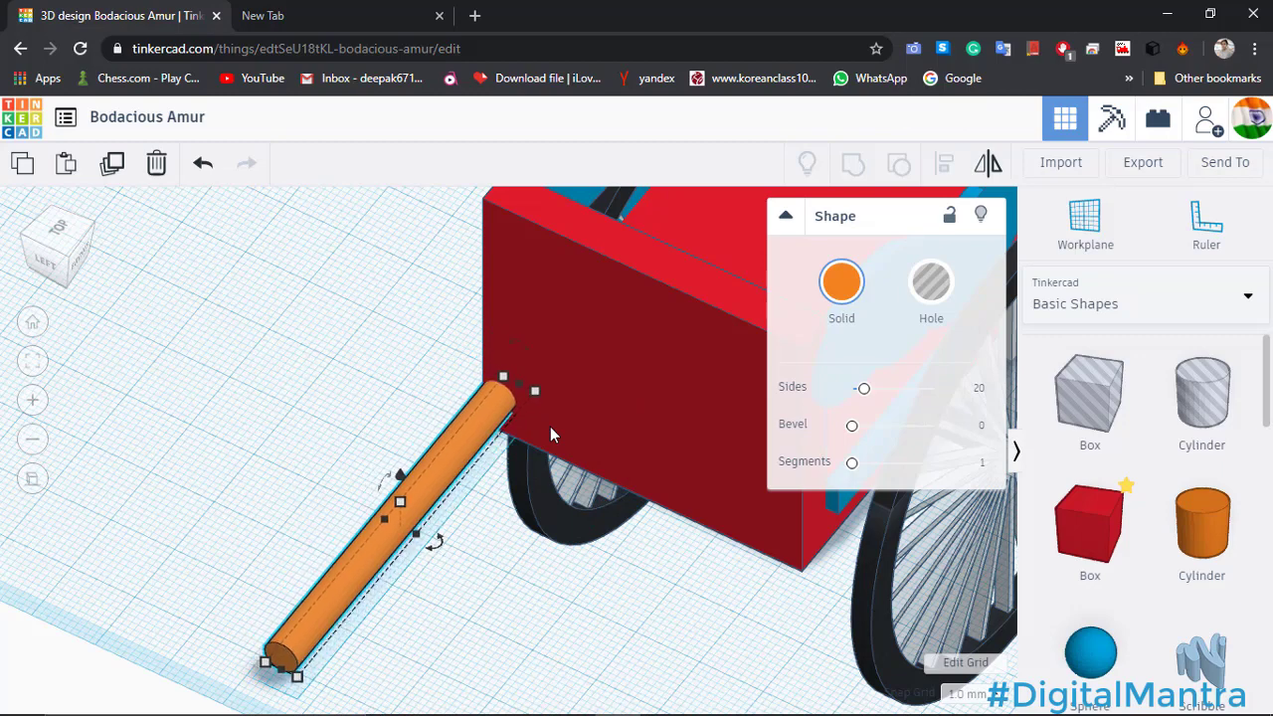
key(Down)
key(Down)
key(Down)
key(Down)
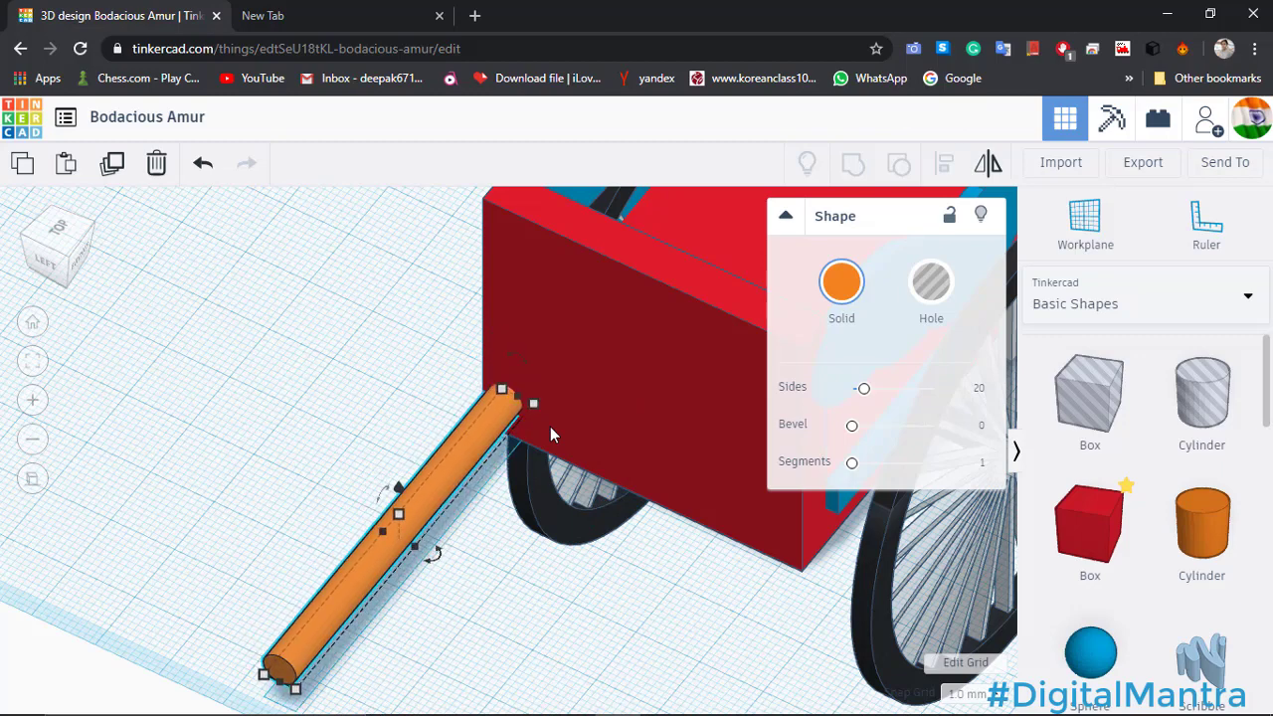
key(Up)
key(Up)
key(Up)
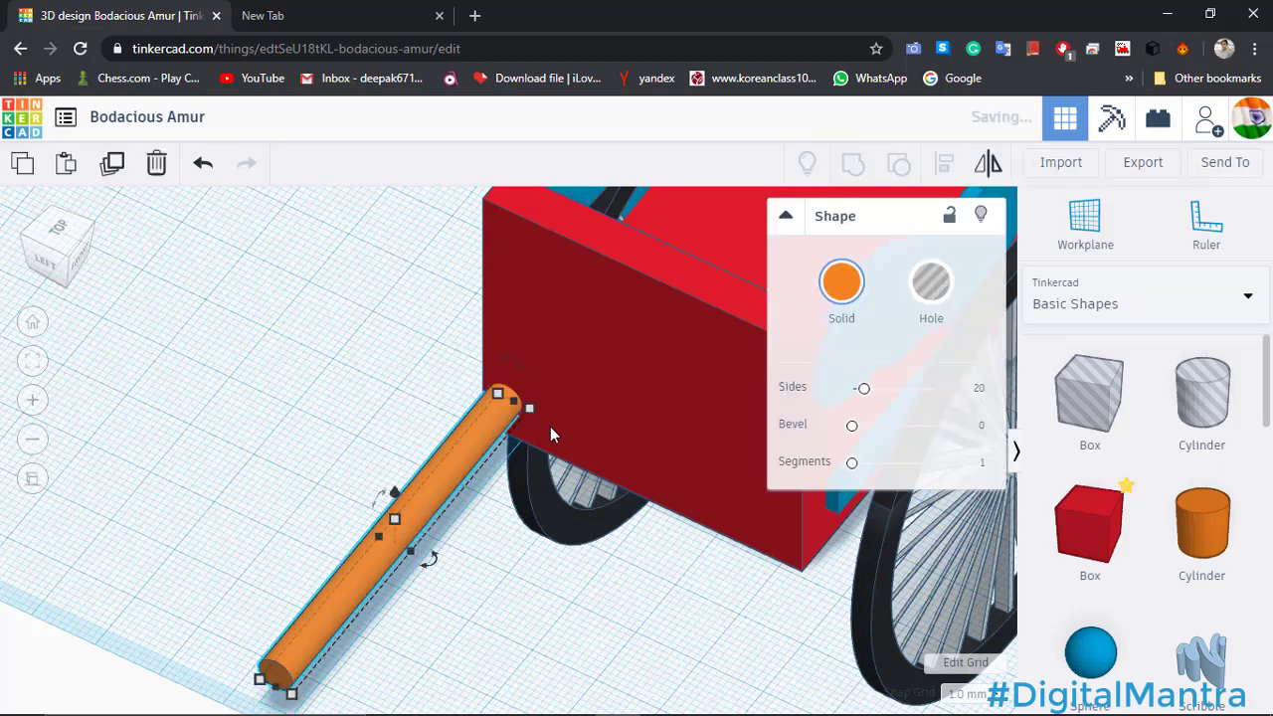
Duplicate the rod and move the copy about 40 mm across to the front panel's opposite lower corner.
key(ctrl+d)
key(Right)
key(Right)
key(Right)
key(Right)
key(Right)
key(Right)
key(Right)
key(Right)
key(Right)
key(Right)
key(Right)
key(Right)
key(Right)
key(Right)
key(Right)
key(Right)
key(Right)
key(Right)
key(Right)
key(Right)
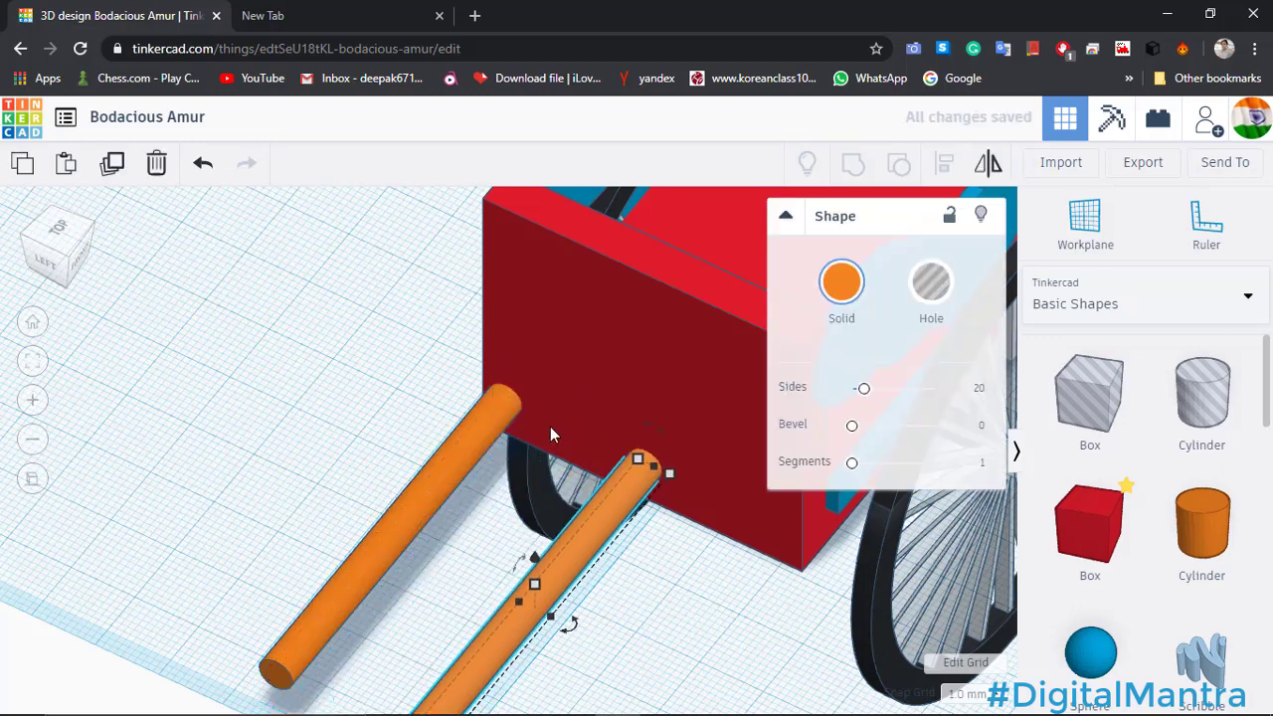
key(Right)
key(Right)
key(Right)
key(Right)
key(Right)
key(Right)
key(Right)
key(Right)
key(Right)
key(Right)
key(Right)
key(Right)
key(Right)
key(Right)
key(Right)
key(Right)
key(Right)
key(Right)
key(Right)
key(Right)
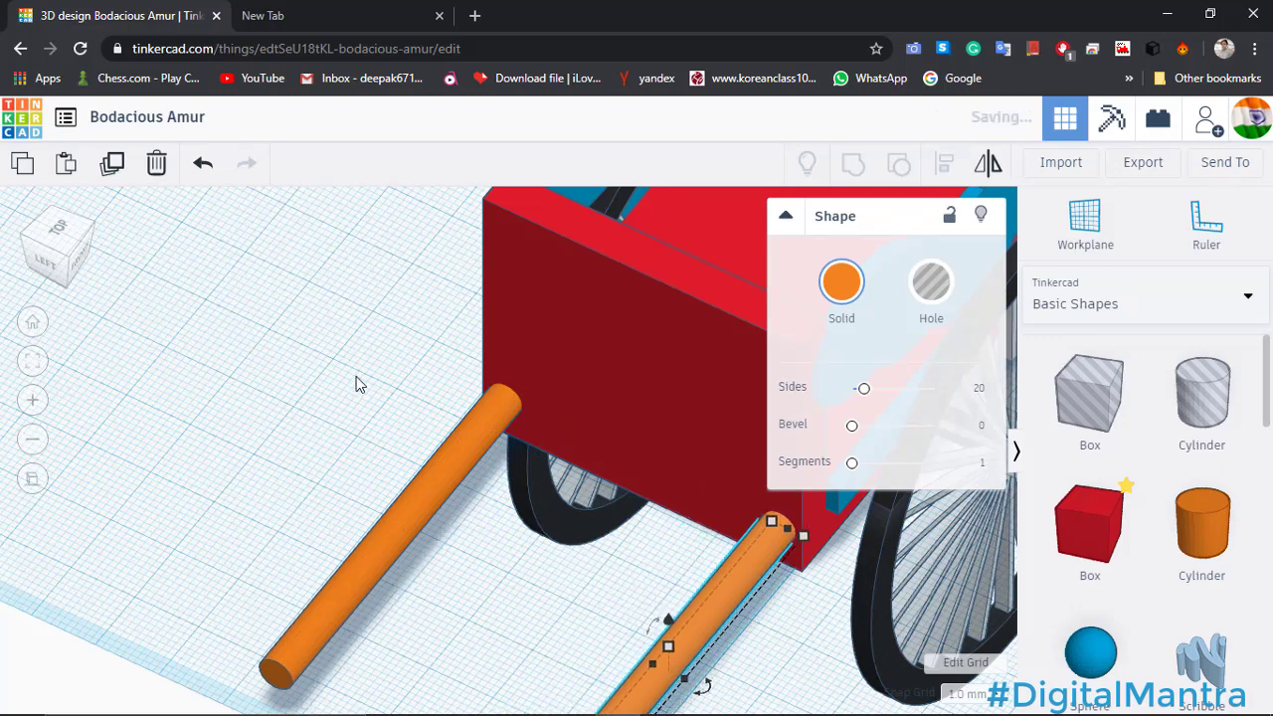
Group the two front rods into one object.
click(452, 461)
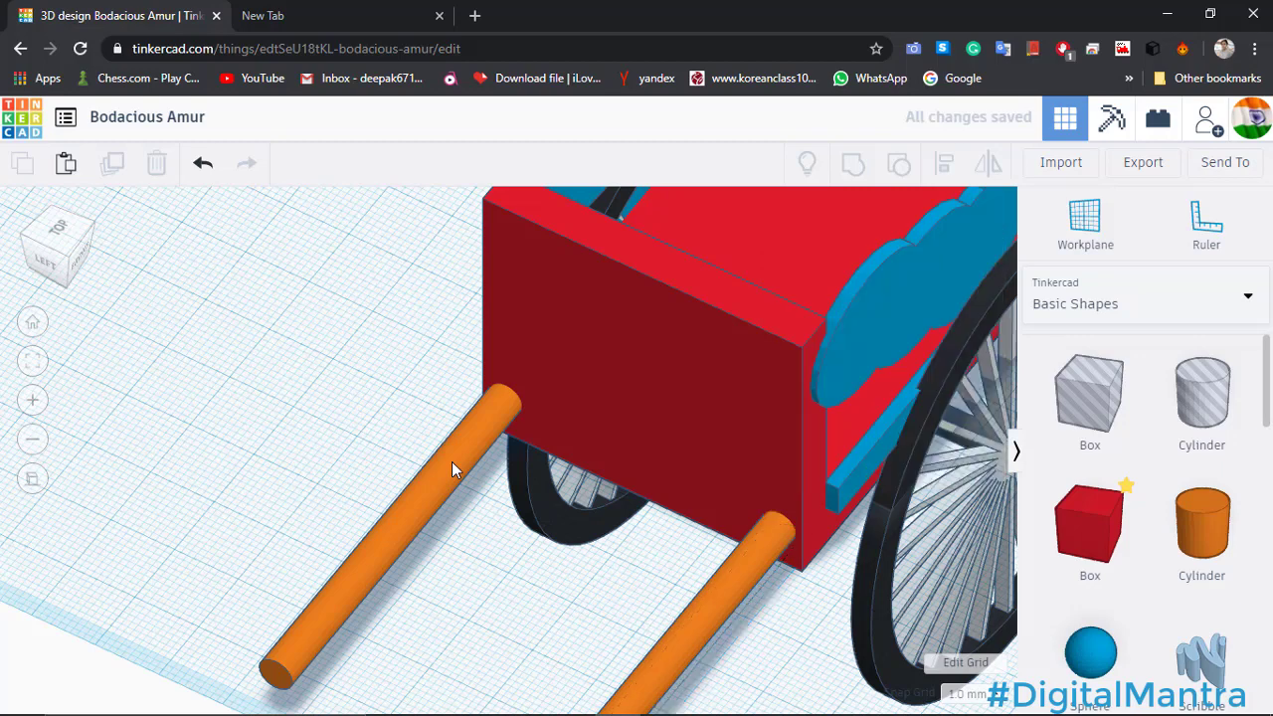
click(452, 462)
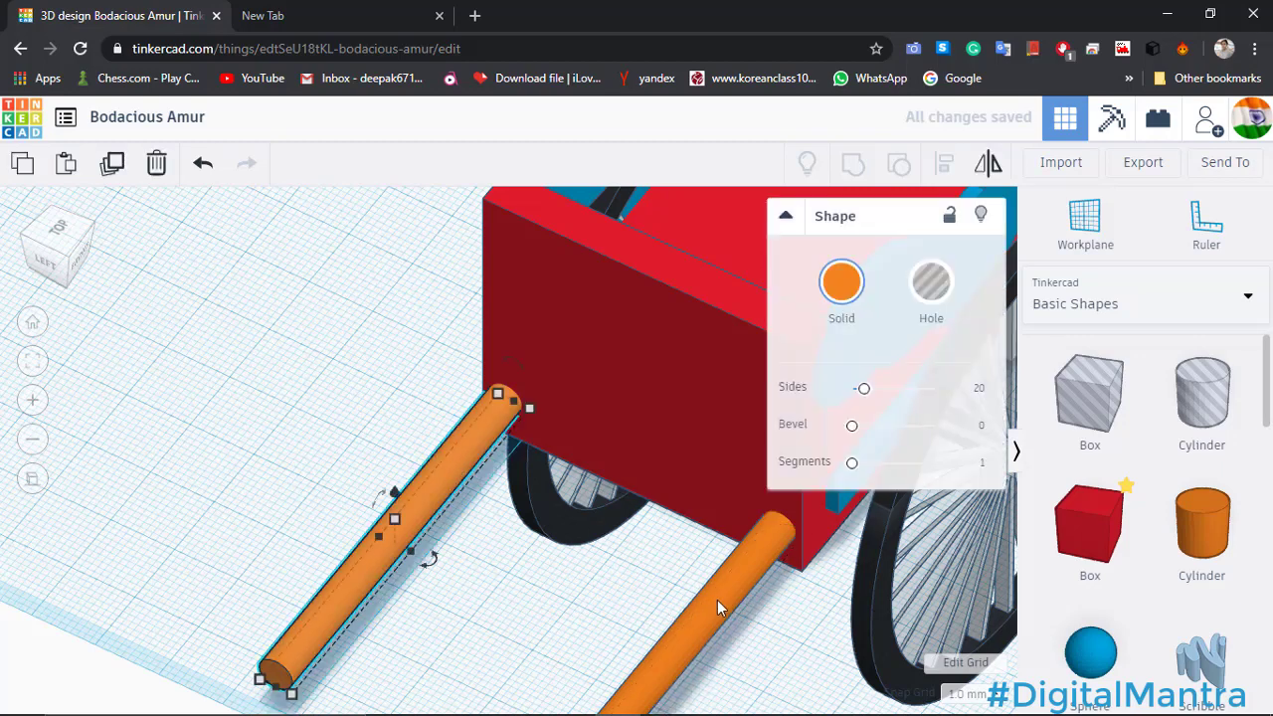
click(853, 165)
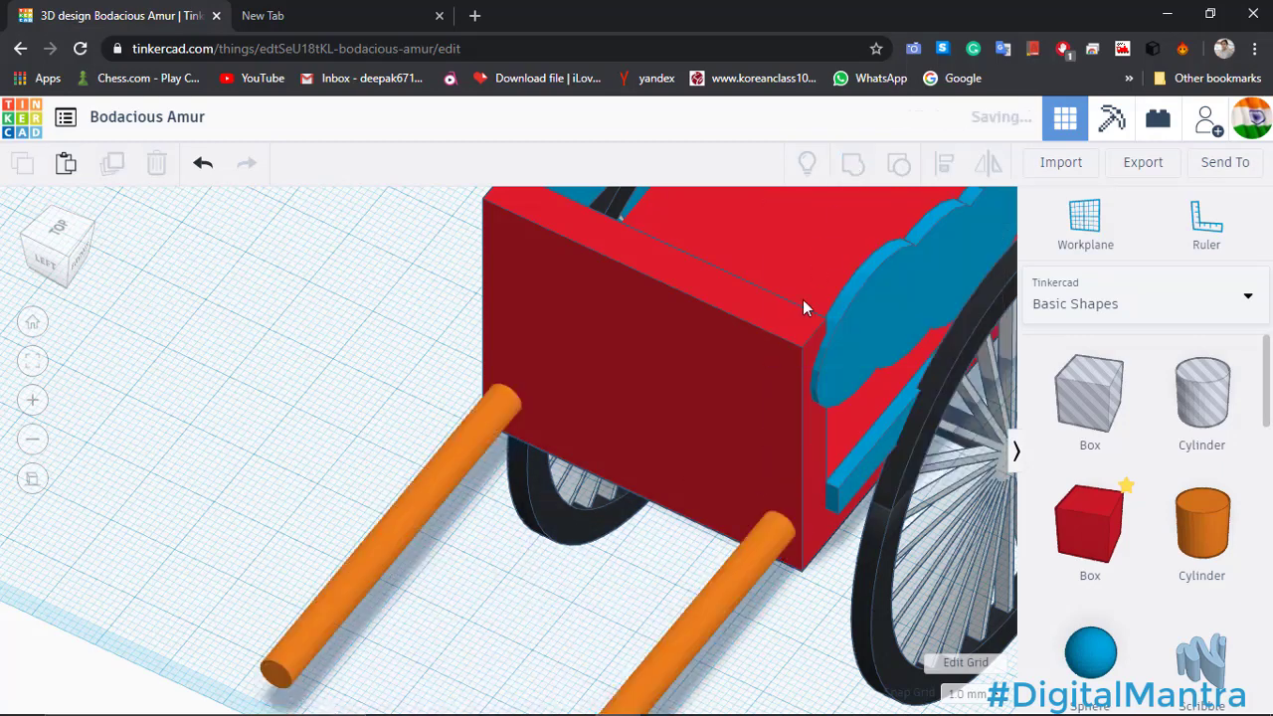
Align the grouped front rods with the cart body so they are centred across its width.
shift+click(706, 406)
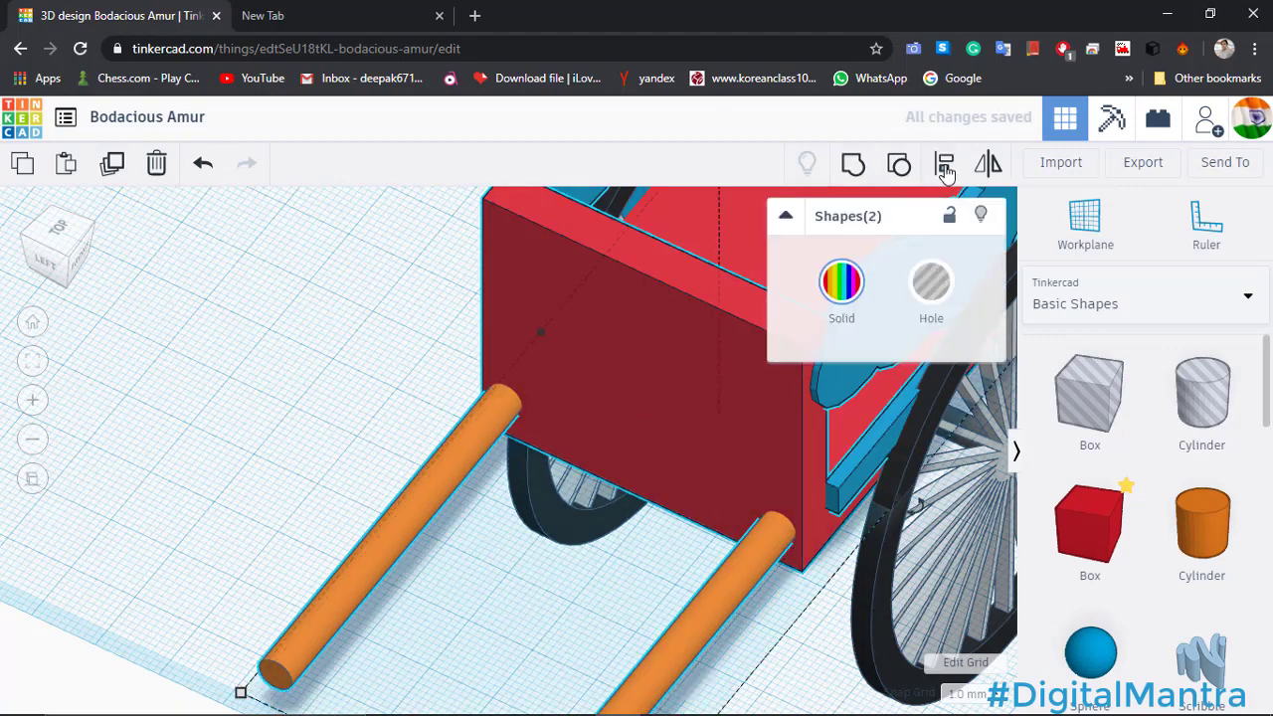
click(945, 166)
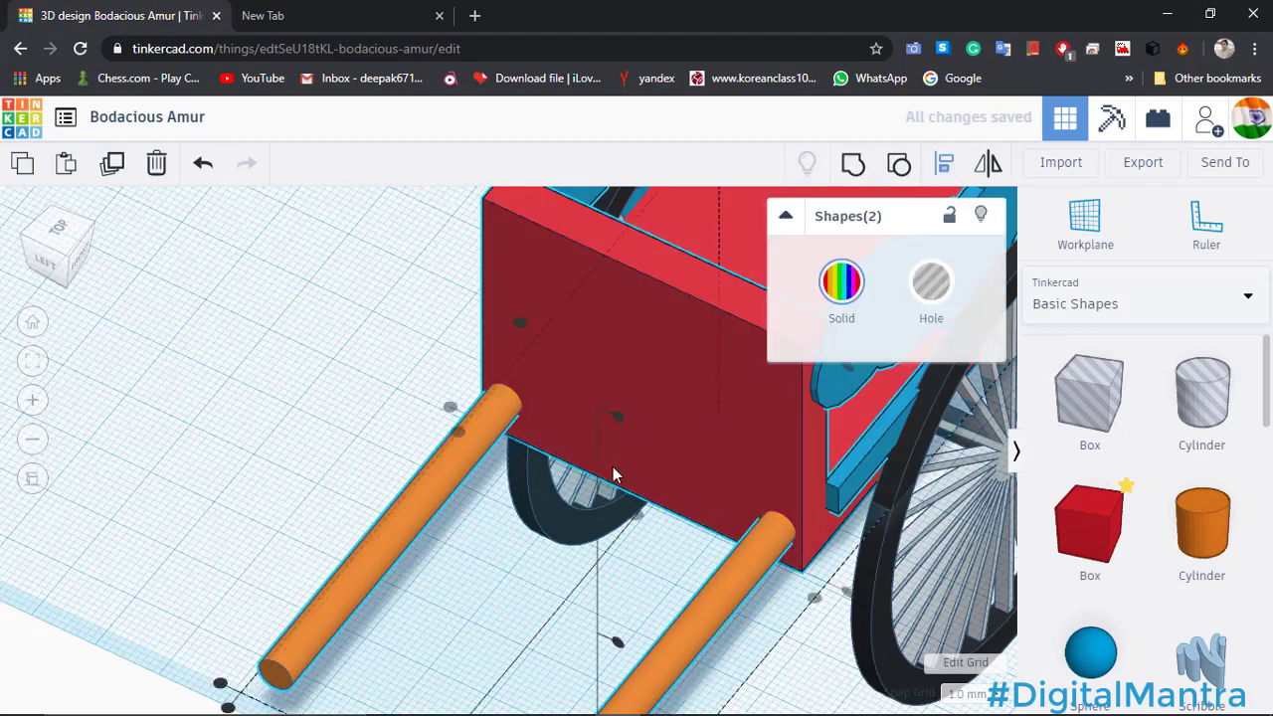
scroll(610, 473, down, 3)
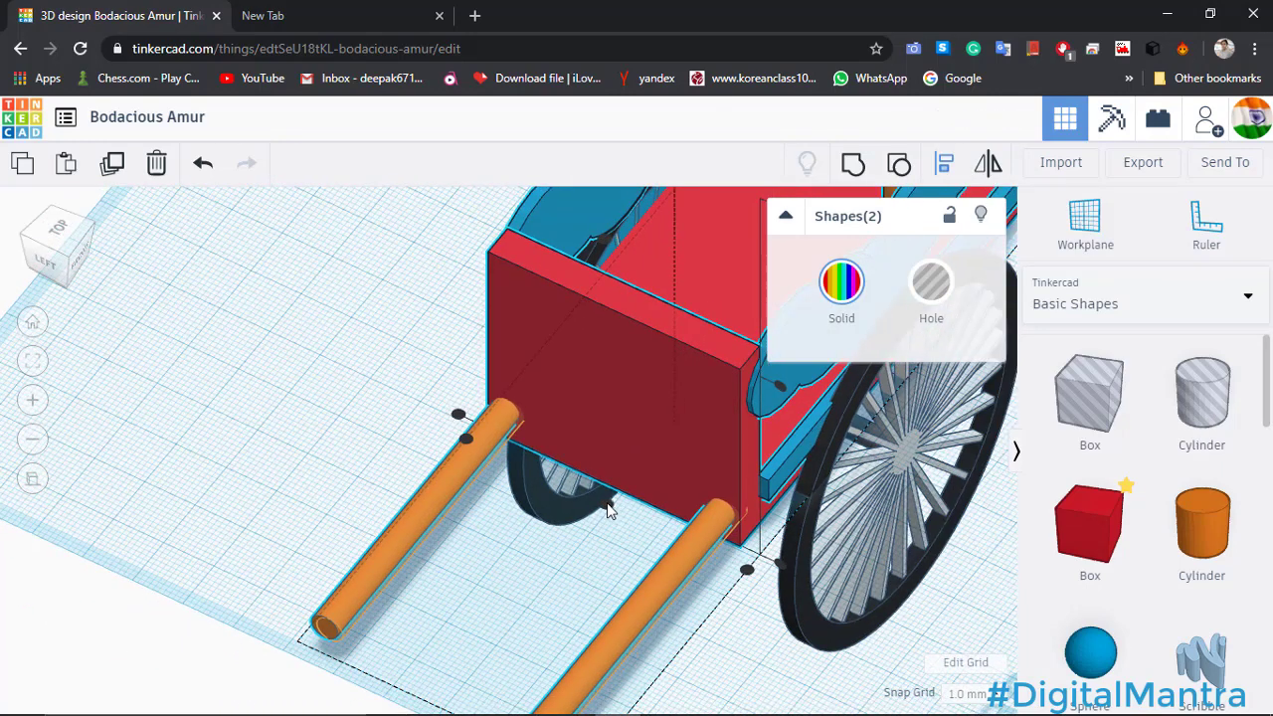
click(607, 502)
click(373, 431)
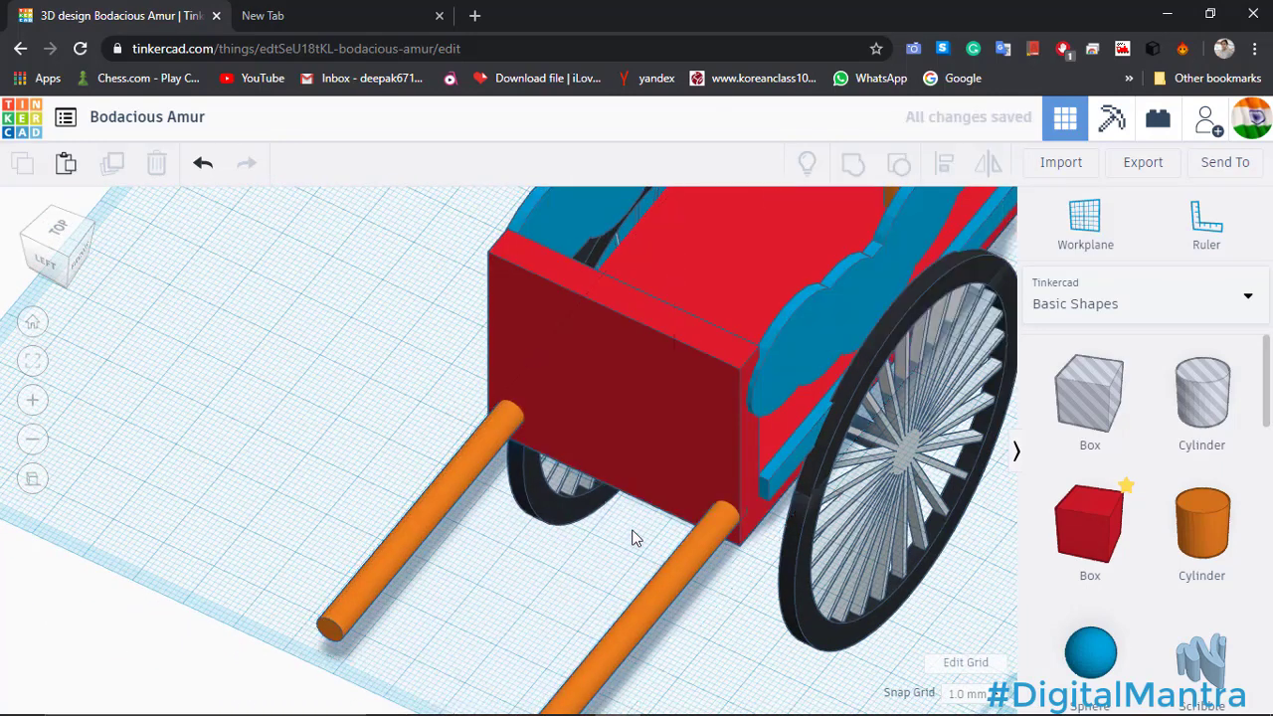
Examine the whole cart with its wheels, umbrella and front rods from a front corner angle.
scroll(633, 531, down, 1)
scroll(636, 537, down, 5)
right_drag(611, 523, 569, 477)
scroll(527, 453, up, 5)
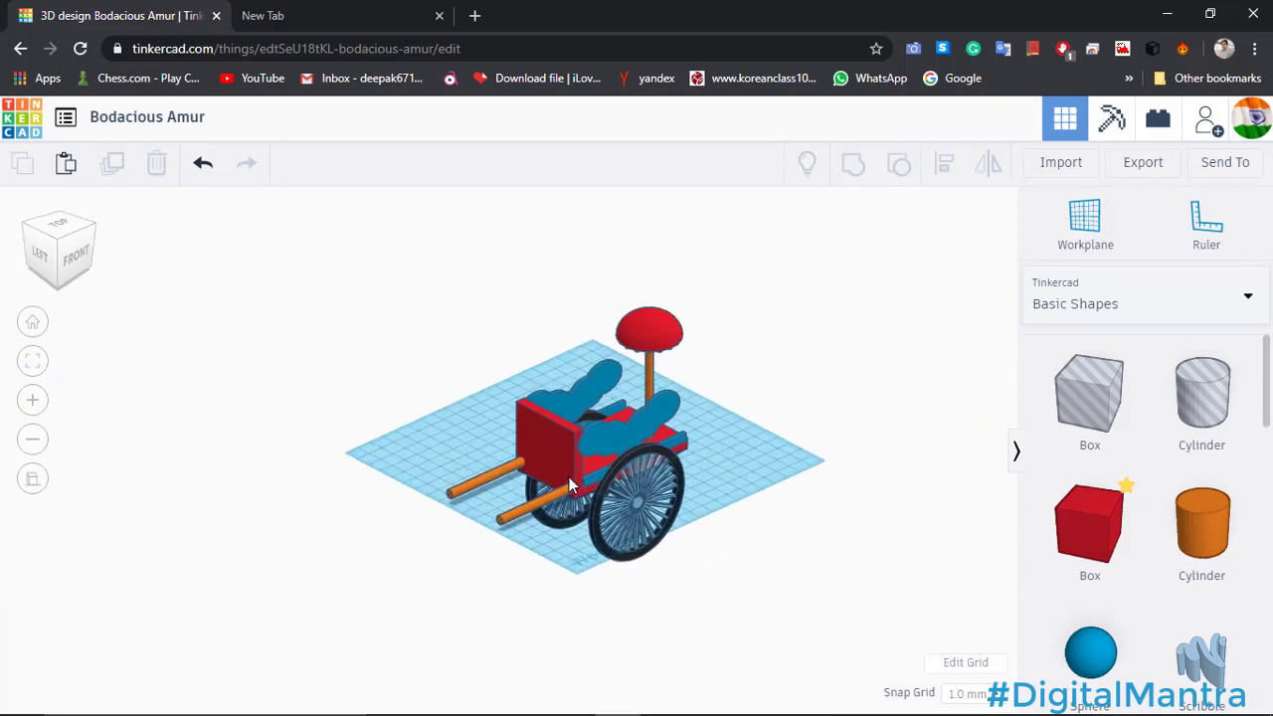
scroll(570, 475, up, 3)
middle_drag(571, 475, 569, 440)
scroll(570, 440, up, 3)
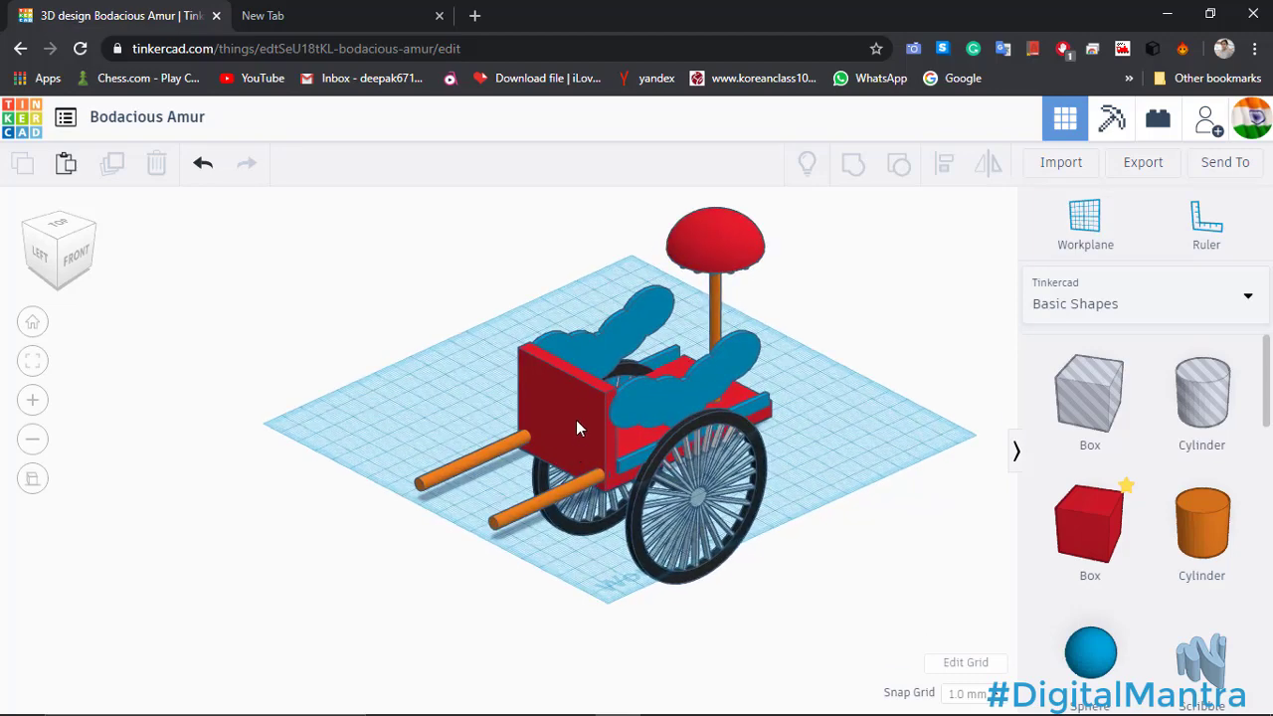
Place a four-sided pyramid from the basic shapes beside the cart, duplicate it in place and deselect it.
scroll(1197, 594, down, 4)
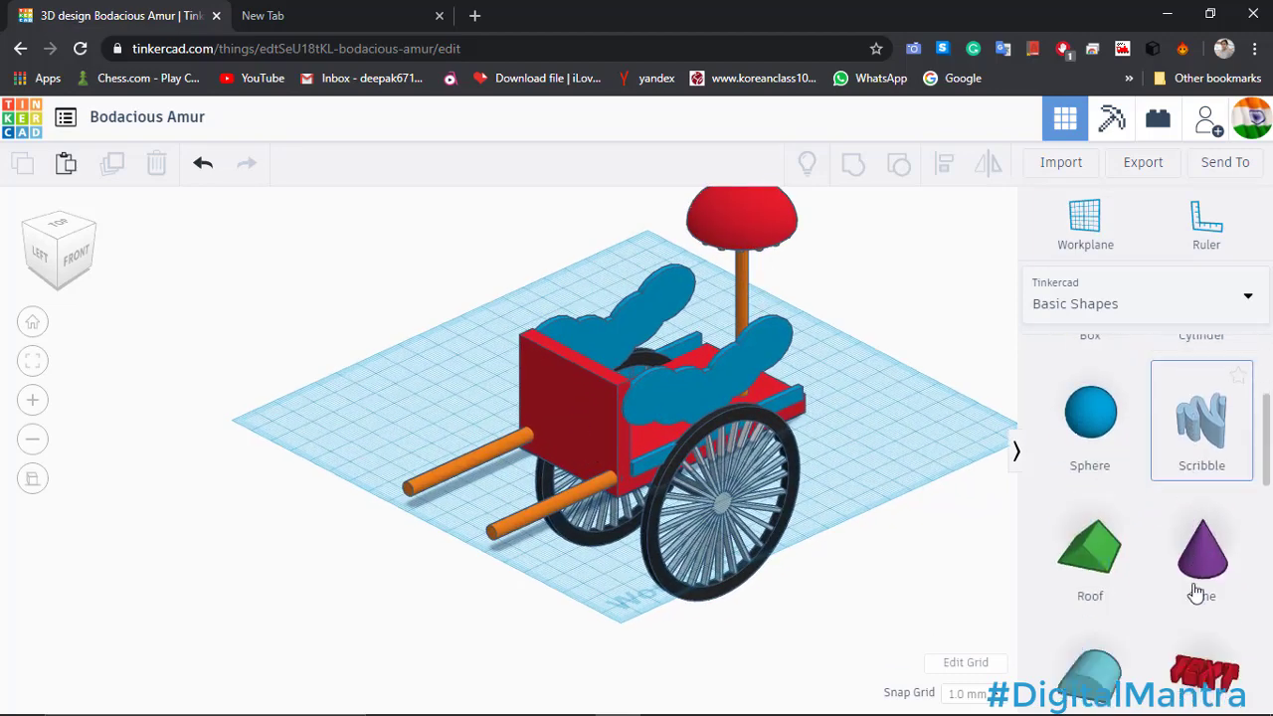
scroll(1200, 587, down, 2)
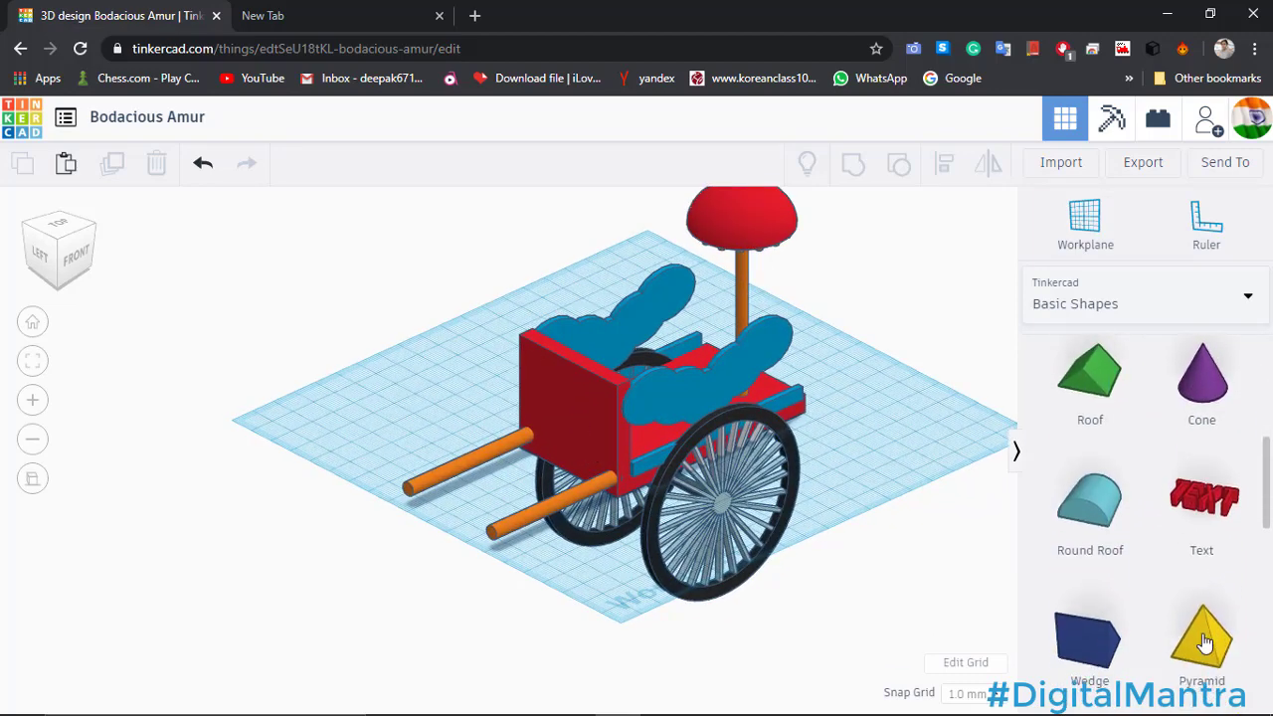
drag(1202, 606, 478, 634)
click(550, 690)
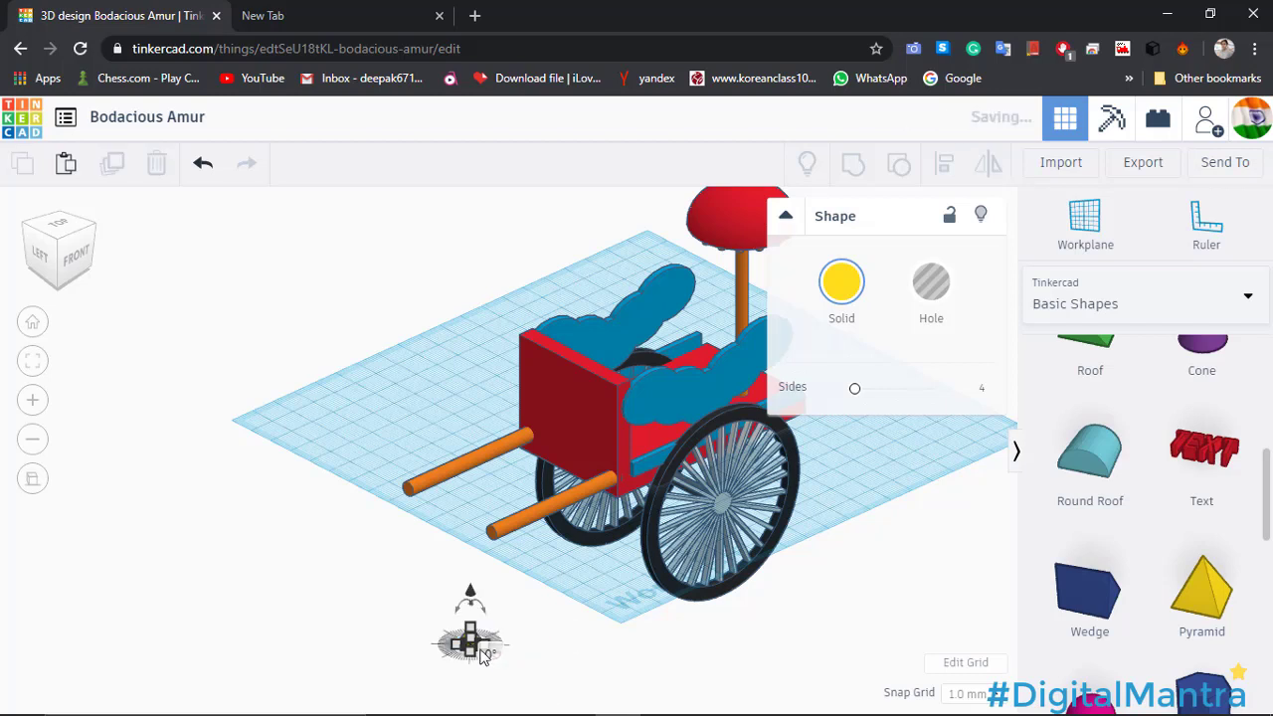
click(473, 646)
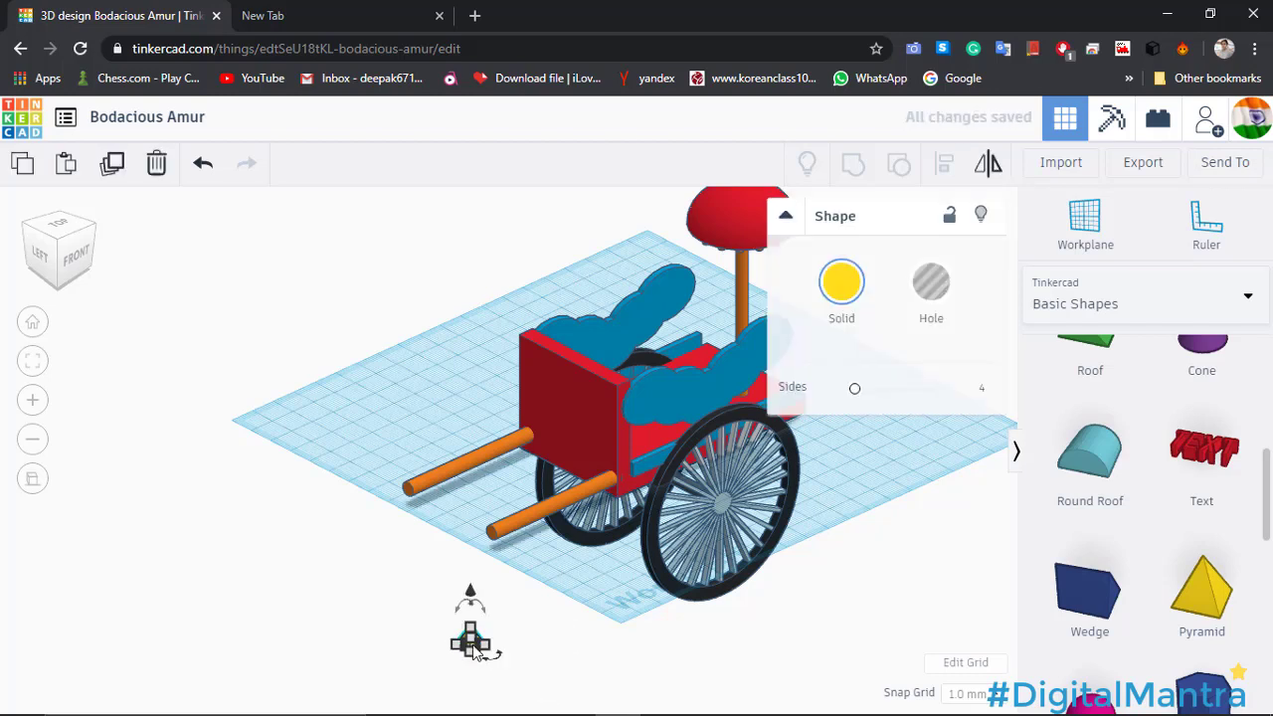
key(ctrl+d)
click(514, 640)
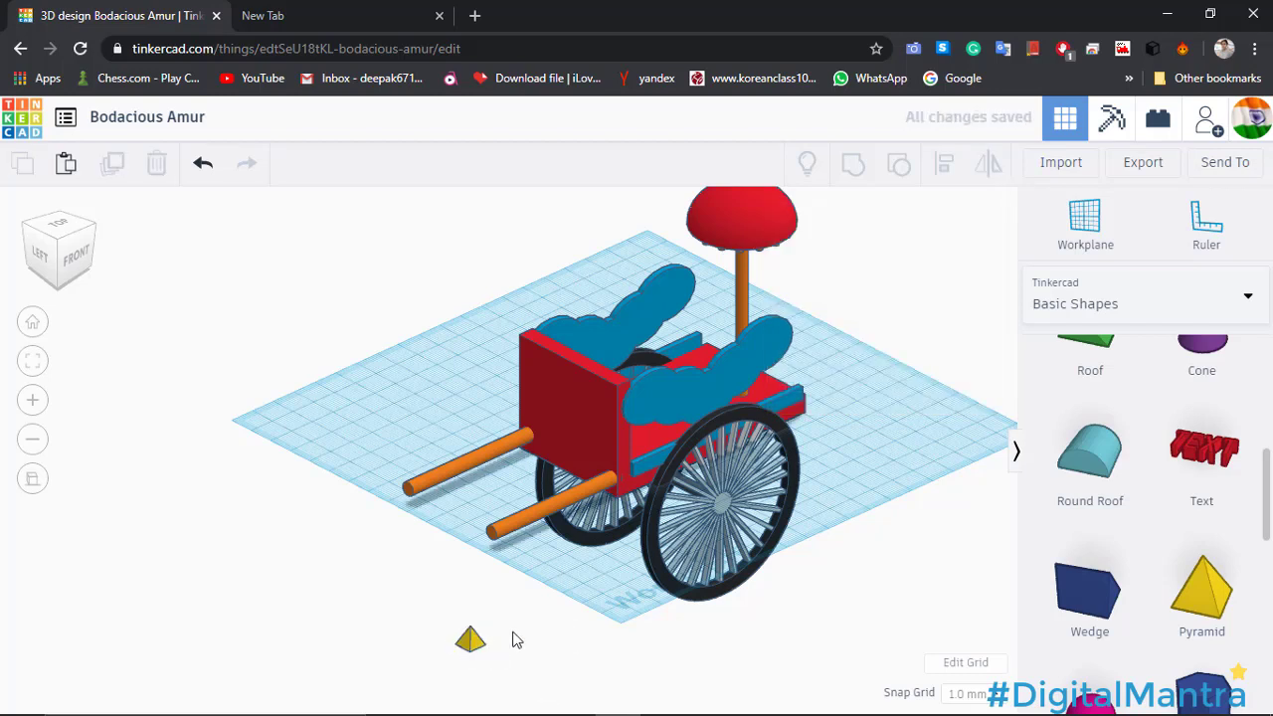
Move the pyramid next to the cart's front panel and raise it 70 mm above the workplane.
drag(474, 642, 487, 430)
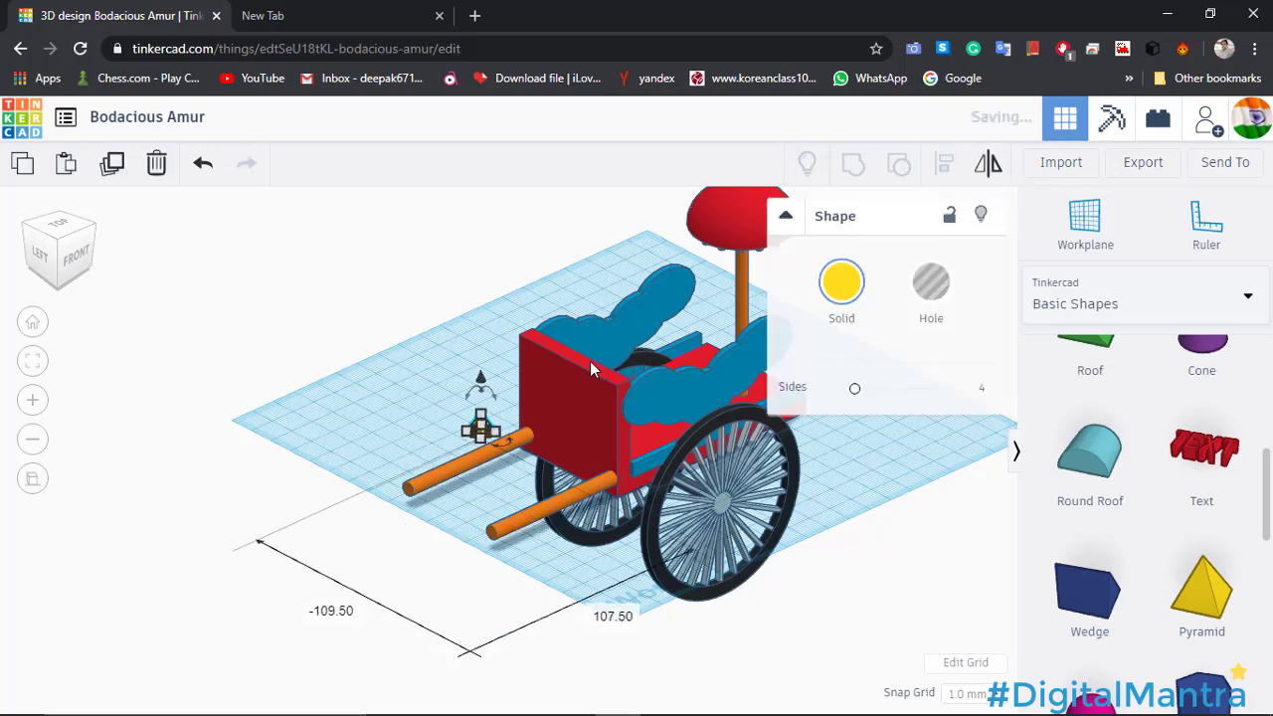
scroll(590, 361, up, 2)
middle_drag(585, 467, 586, 538)
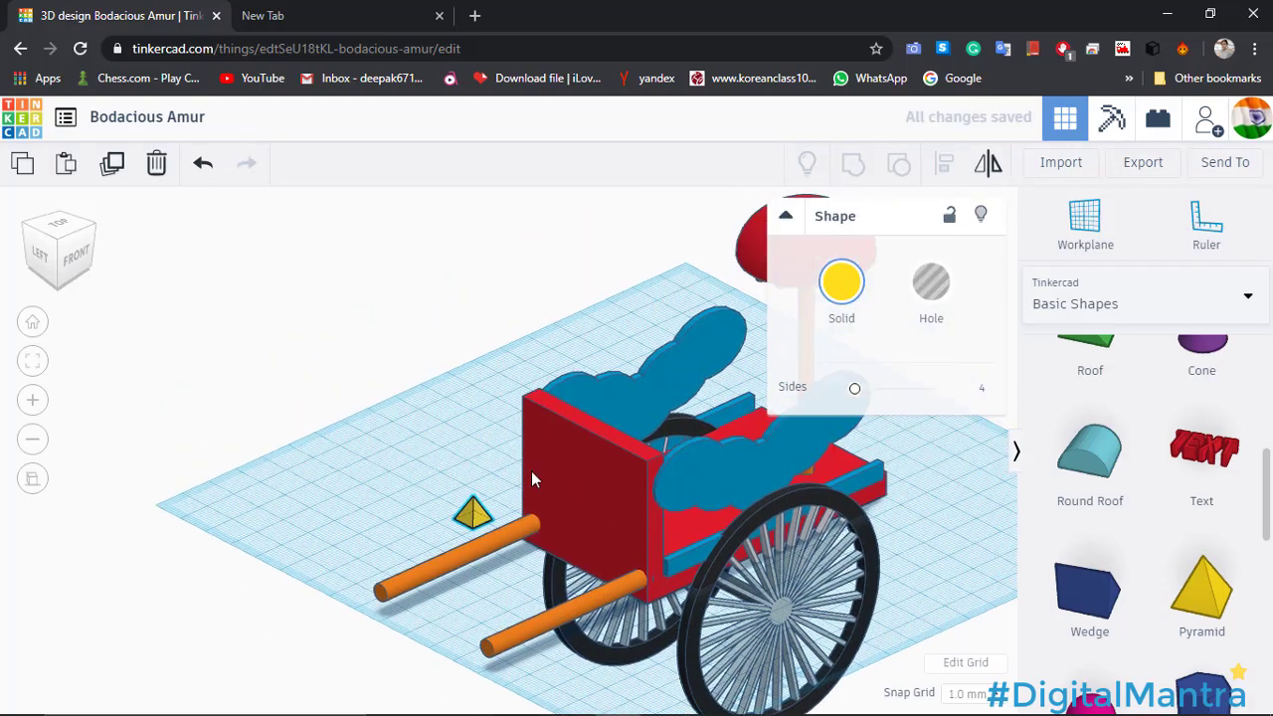
click(466, 424)
click(473, 517)
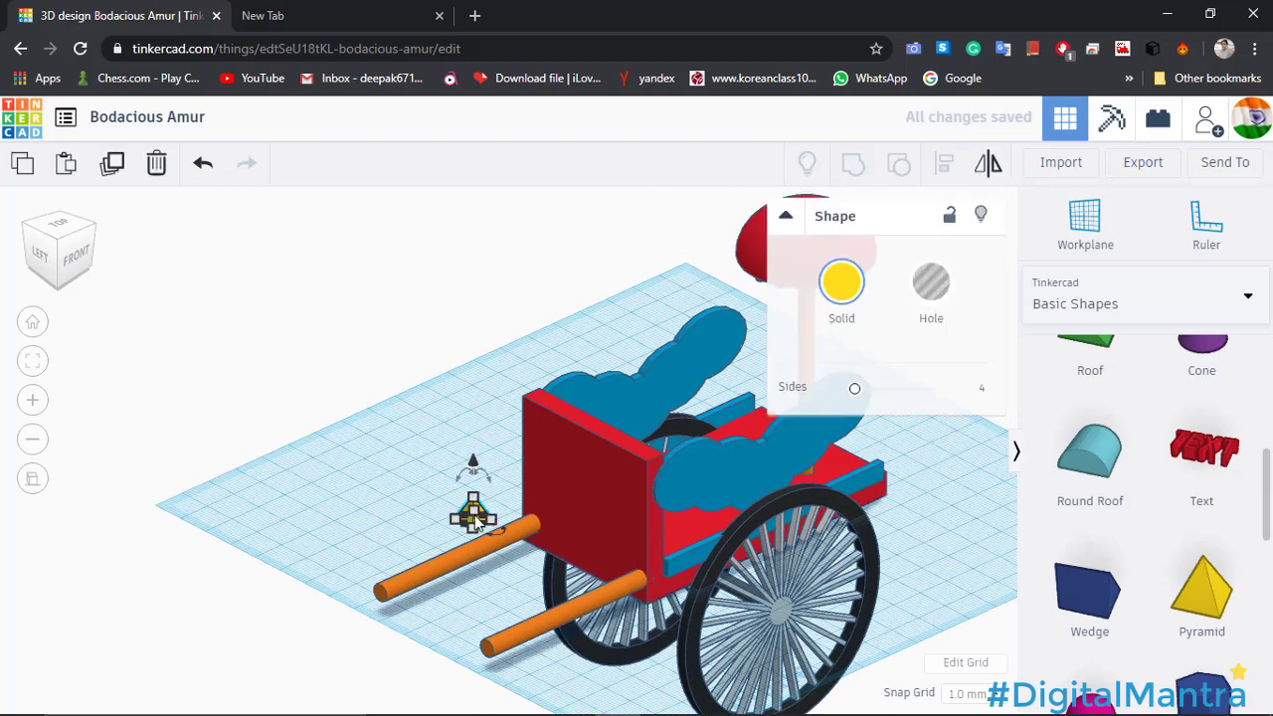
drag(473, 463, 512, 231)
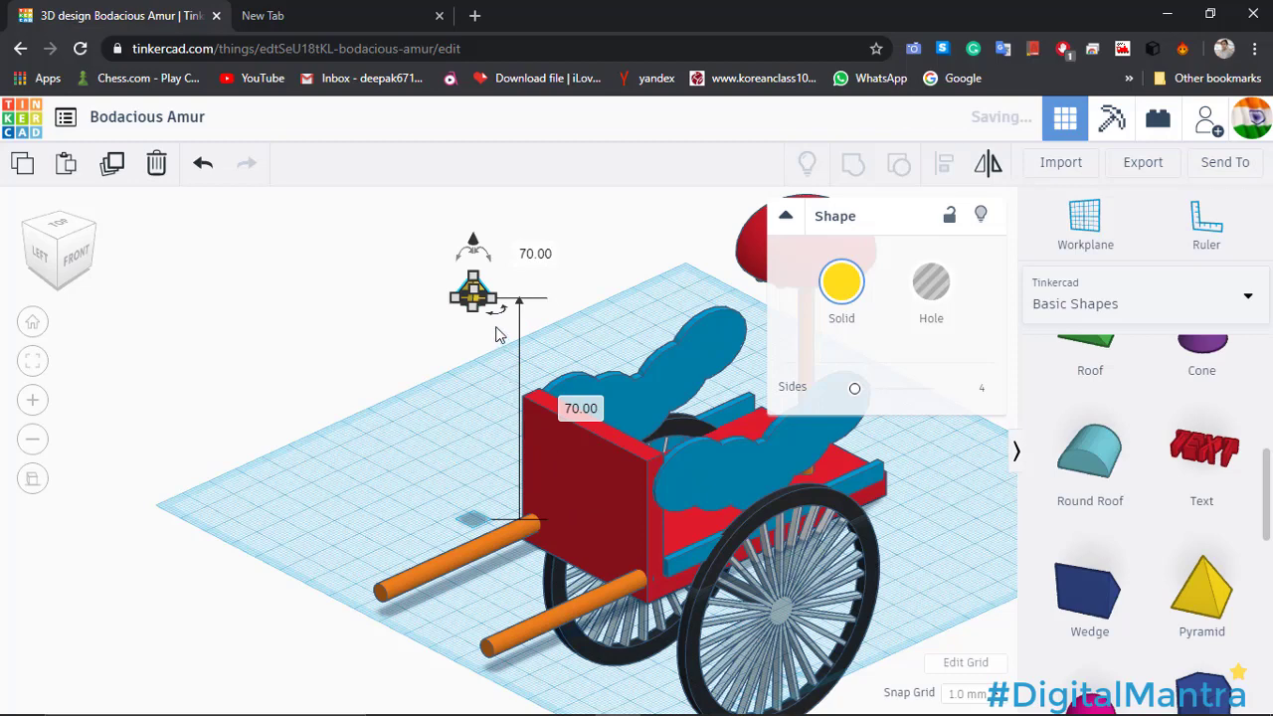
click(503, 370)
right_drag(520, 412, 483, 322)
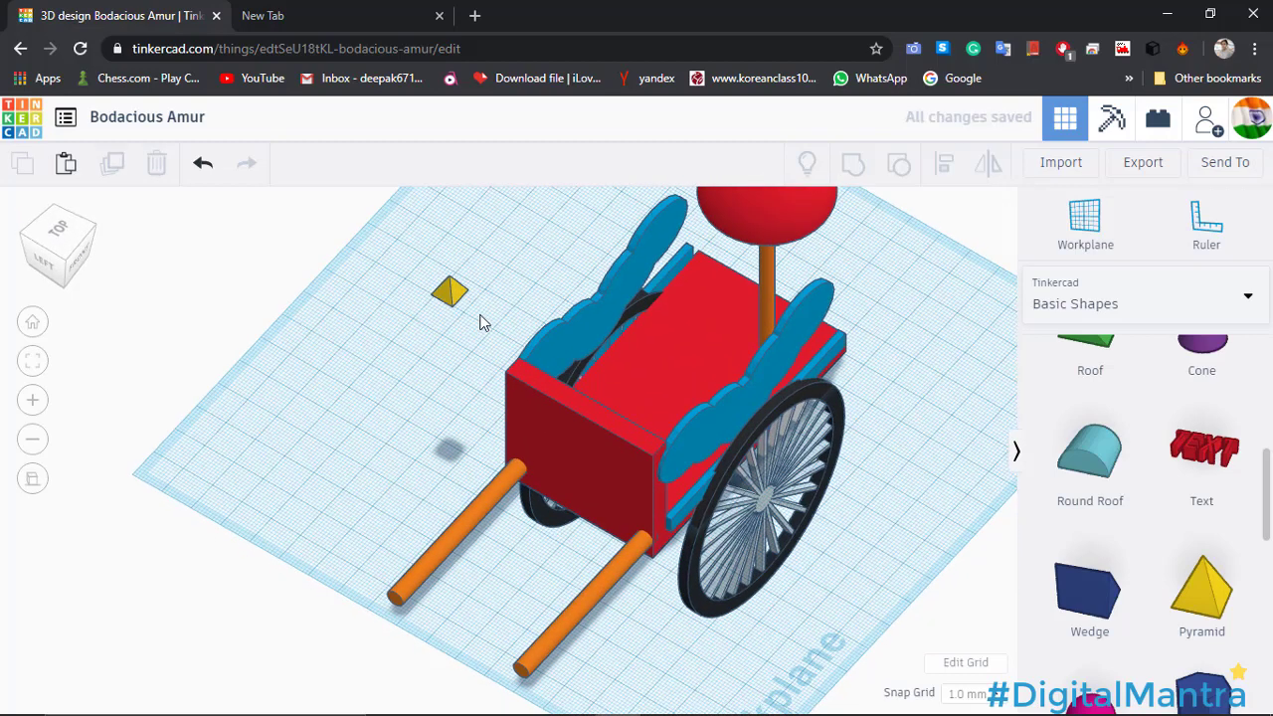
Position the pyramid over the middle of the front panel and lower it towards the panel's upper edge.
drag(450, 291, 595, 444)
right_drag(594, 436, 592, 384)
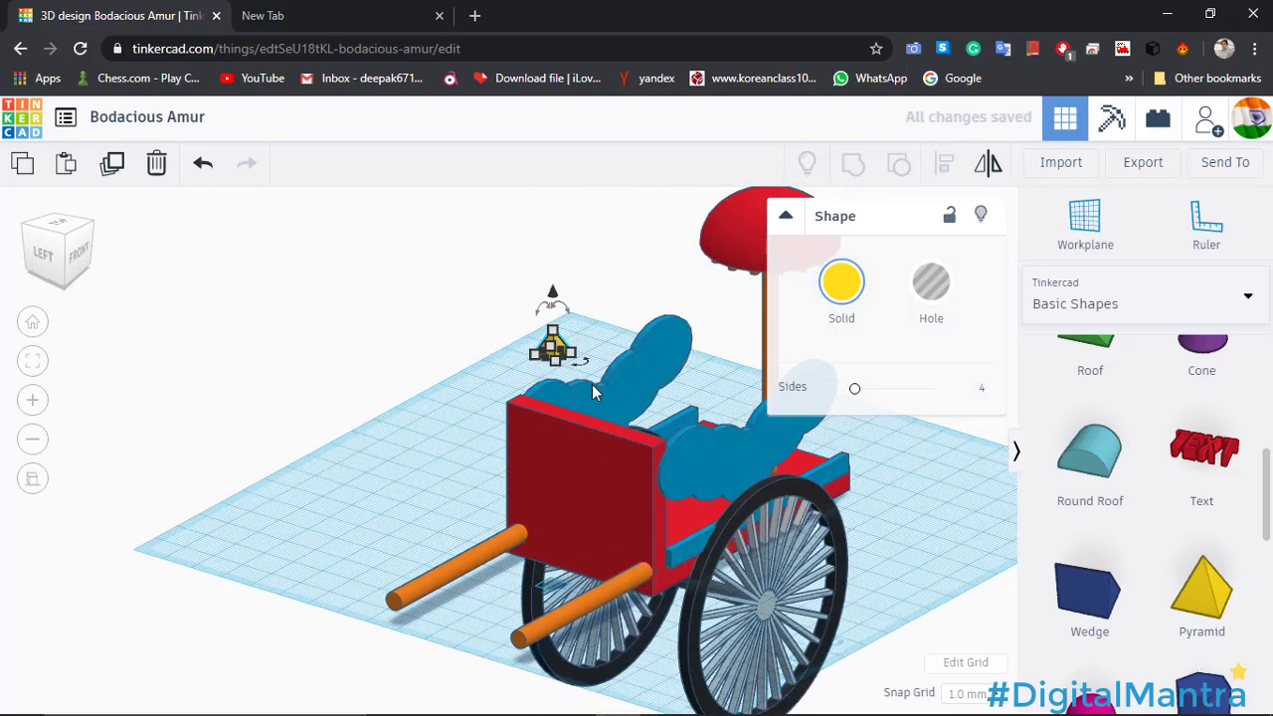
drag(555, 299, 559, 366)
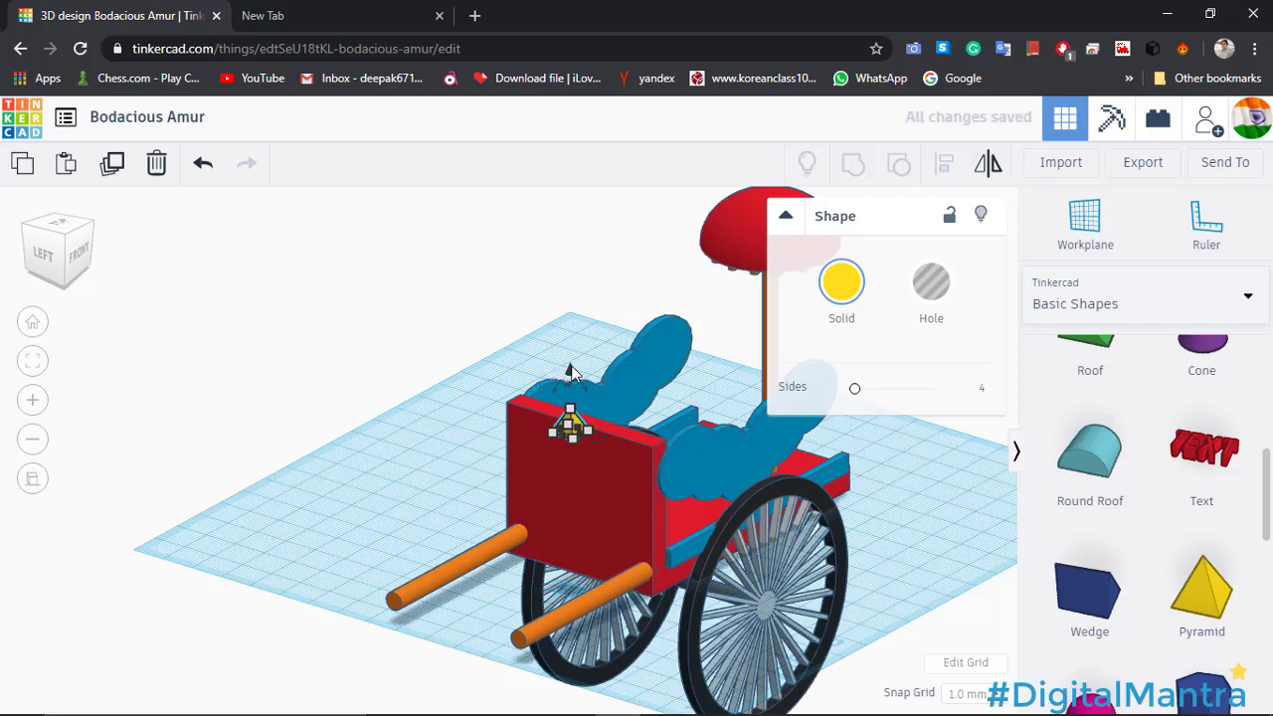
Nudge the pyramid back onto the front panel's top face and lower it until its base sinks into the panel.
key(Up)
key(Up)
key(Up)
key(Up)
key(Up)
key(Up)
key(Up)
key(Up)
key(Up)
key(Up)
key(Left)
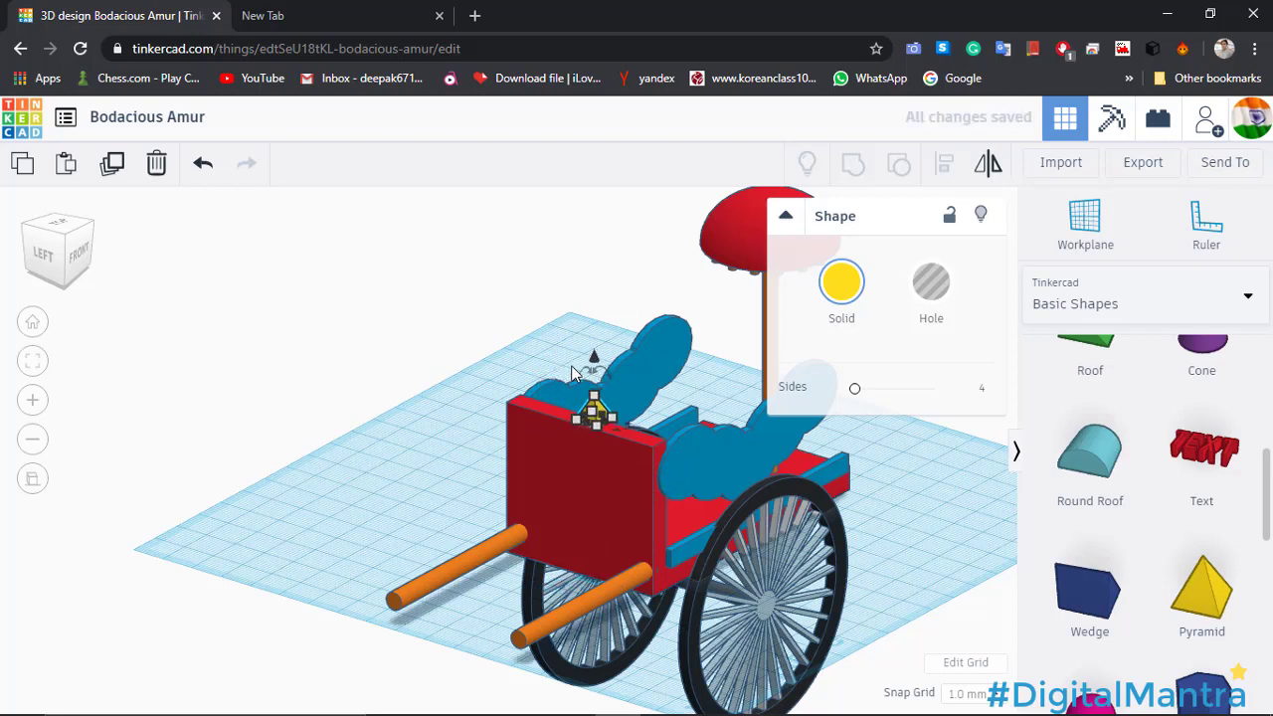
key(ctrl+Down)
key(ctrl+Down)
key(ctrl+Down)
key(ctrl+Down)
key(ctrl+Down)
key(ctrl+Down)
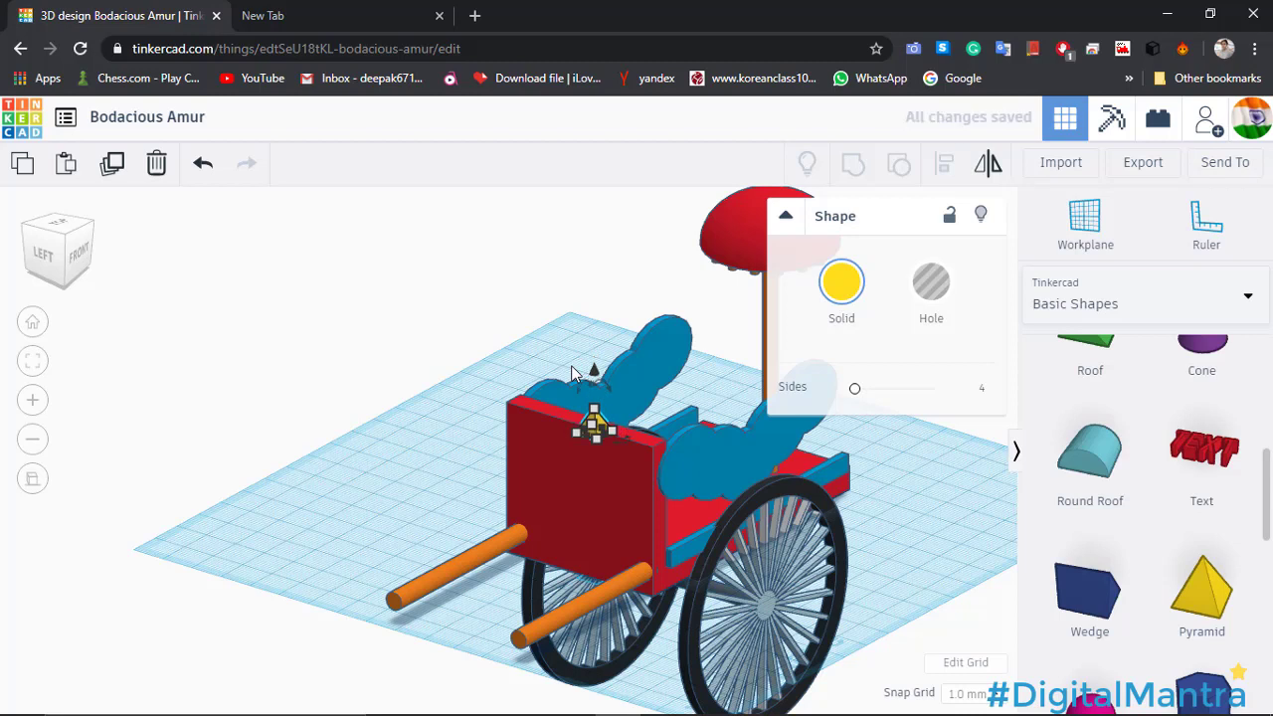
key(Up)
key(Up)
key(Up)
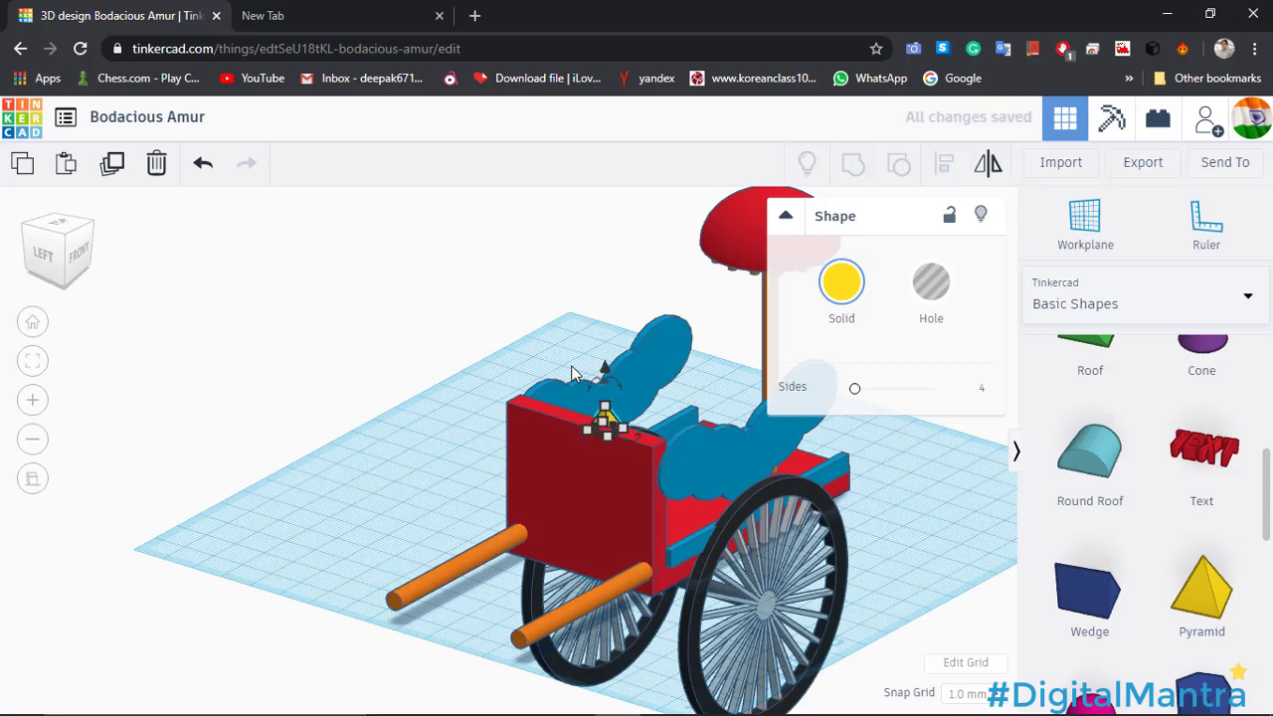
Shift the pyramid along the front panel's top face to its far corner, away from the nearer wheel.
key(Left)
key(Left)
key(Left)
key(Left)
key(Left)
key(Left)
key(Left)
key(Left)
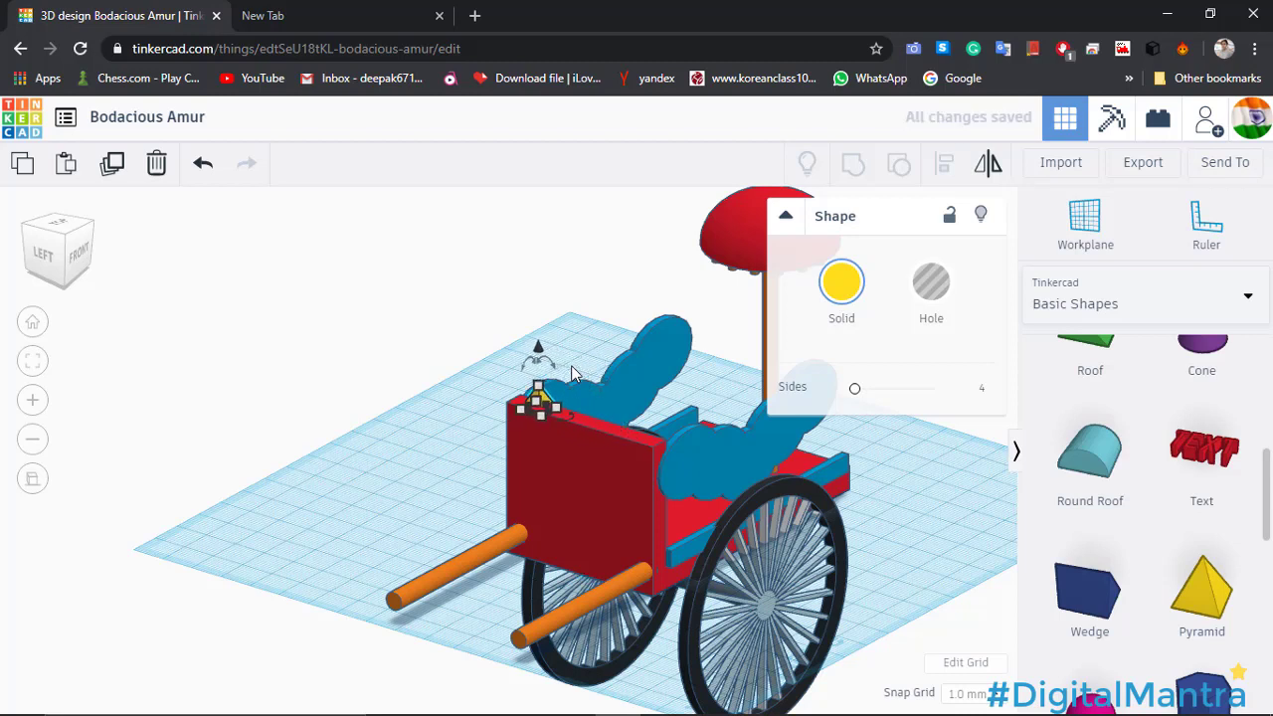
key(Left)
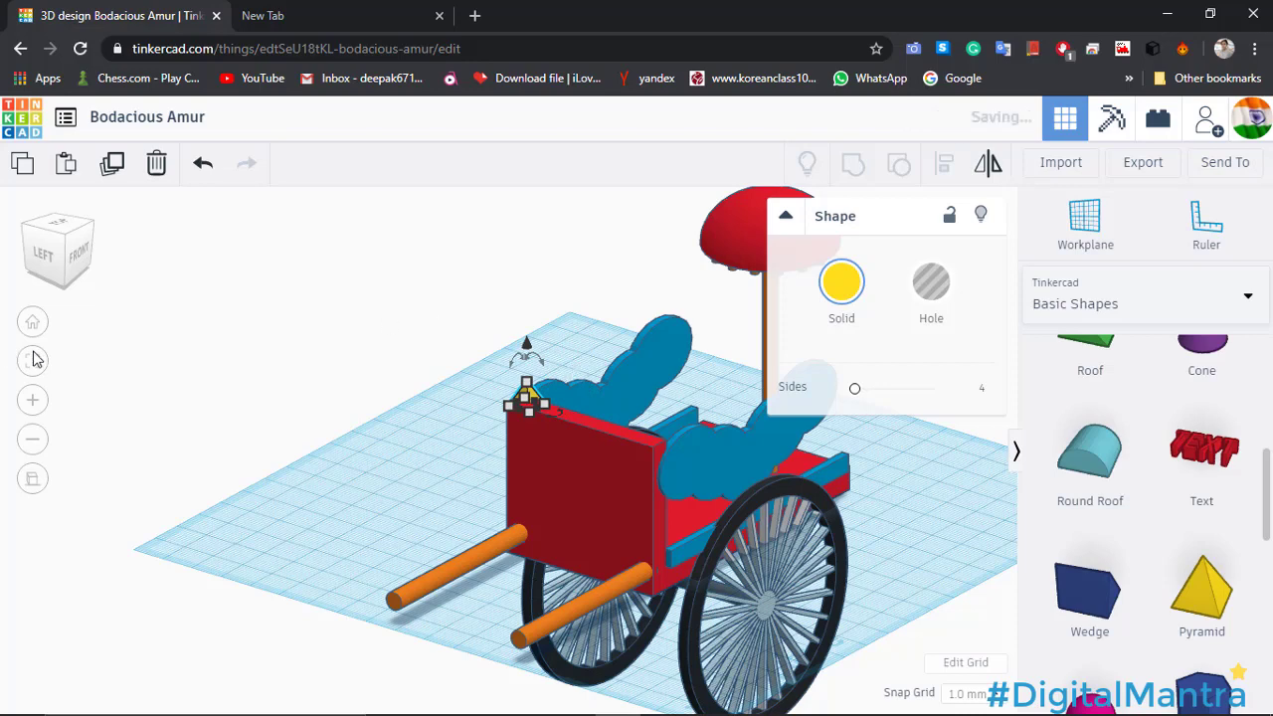
Fine-tune the pyramid's position at the corner of the front panel's top face, working in a close-up view.
click(33, 361)
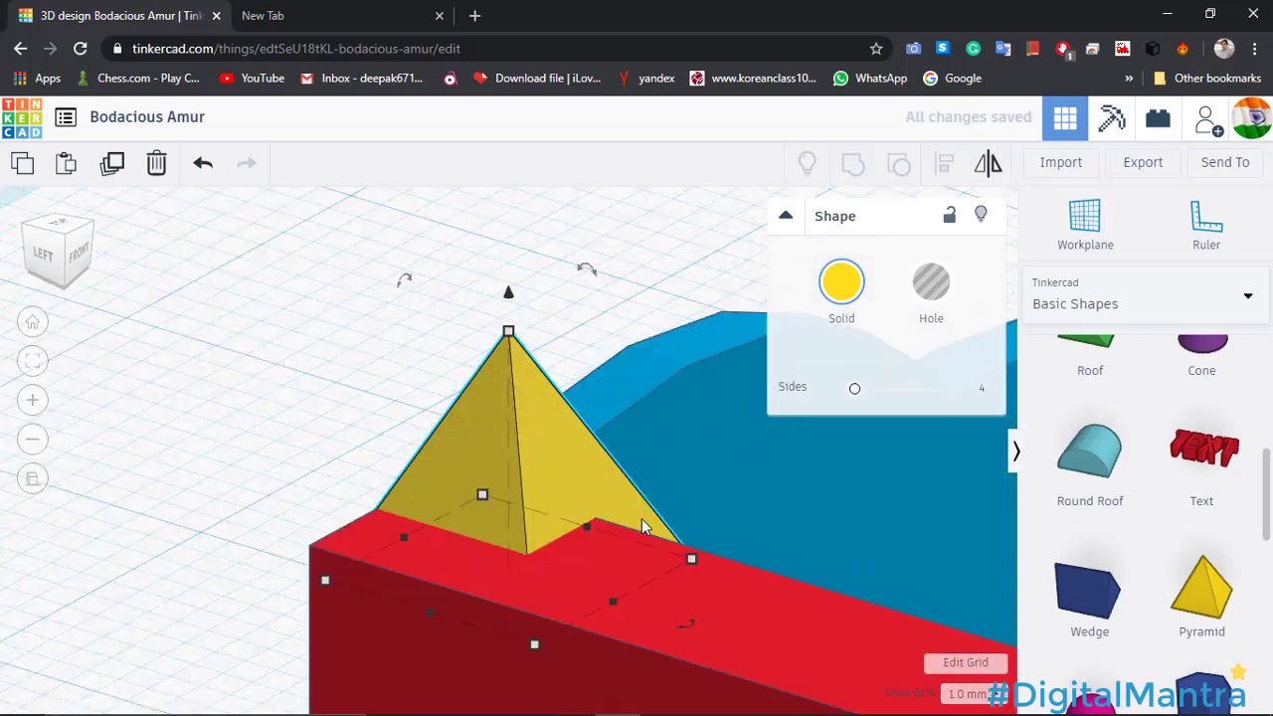
key(Down)
key(Down)
key(Down)
key(Down)
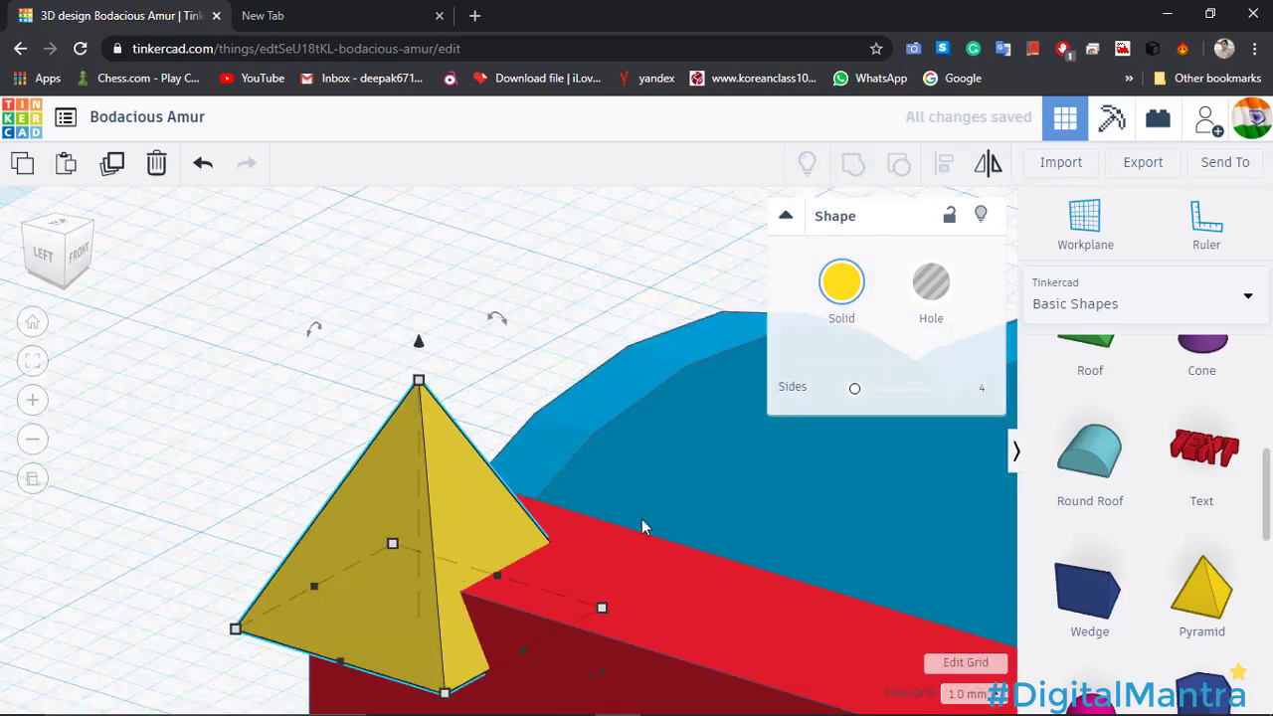
key(Up)
key(Up)
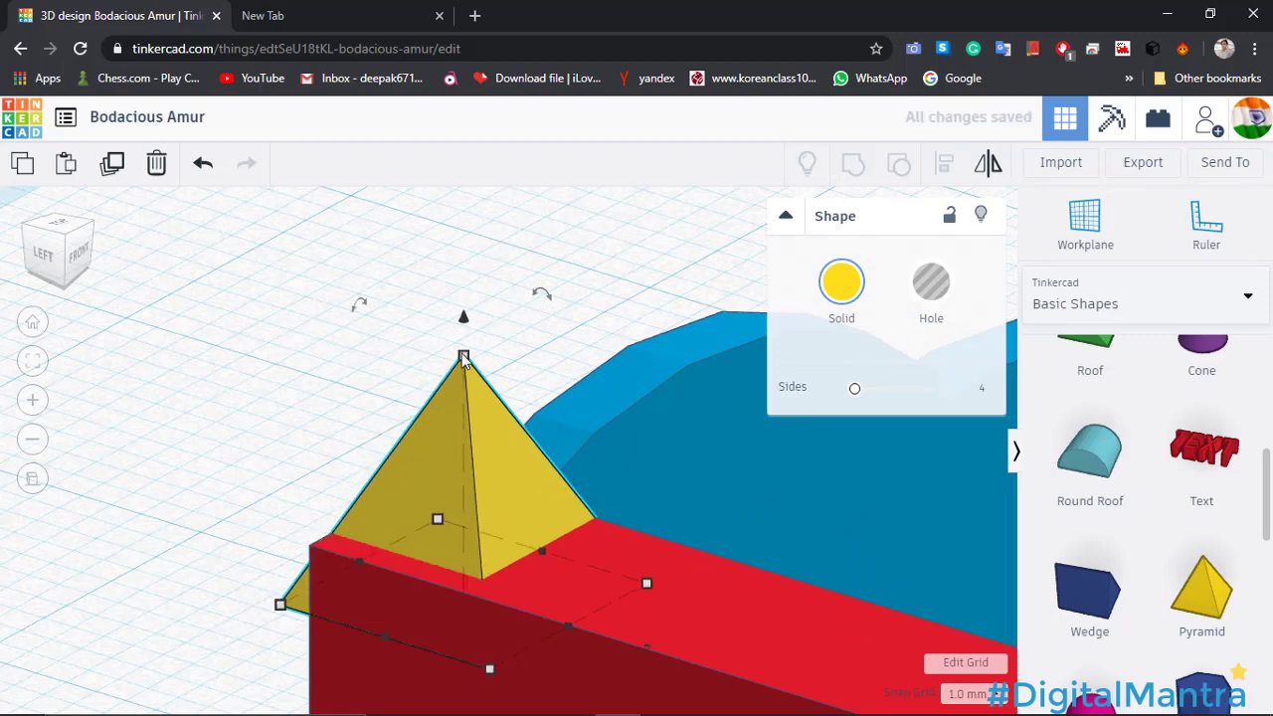
Scale the pyramid down proportionally to a height of 5 mm so it fits the panel's thickness.
drag(463, 358, 465, 386)
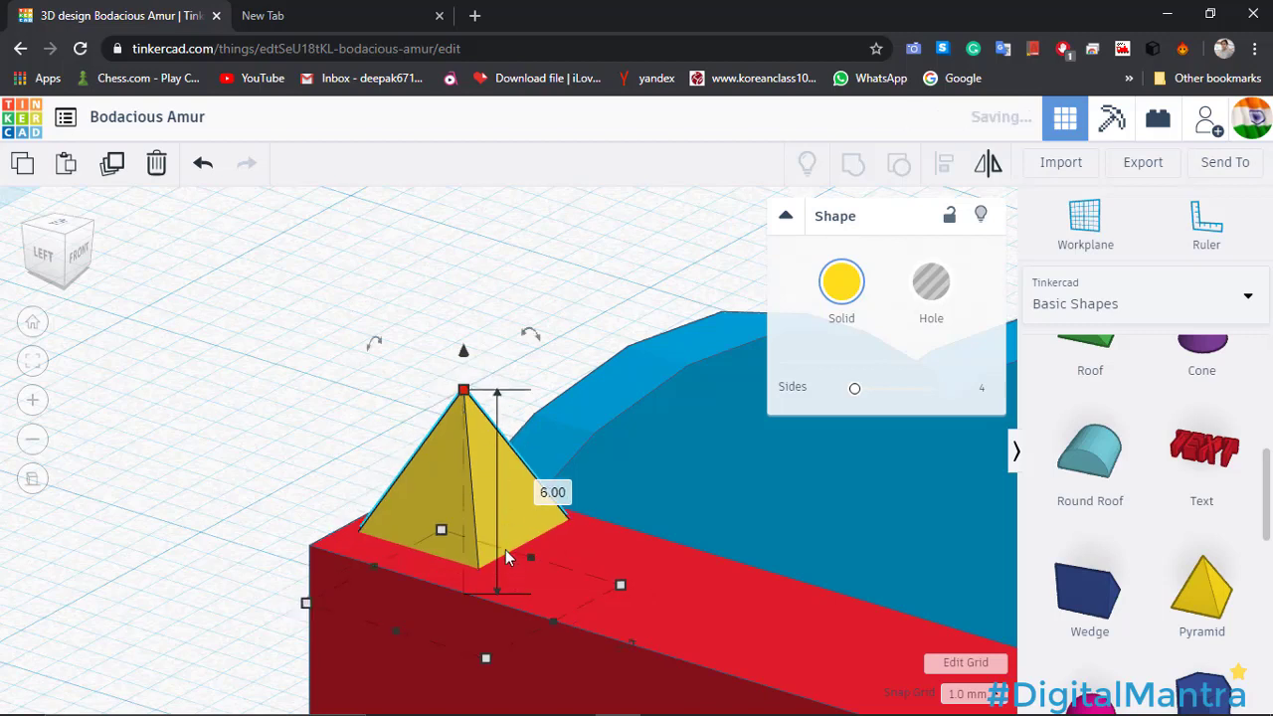
key(ctrl+z)
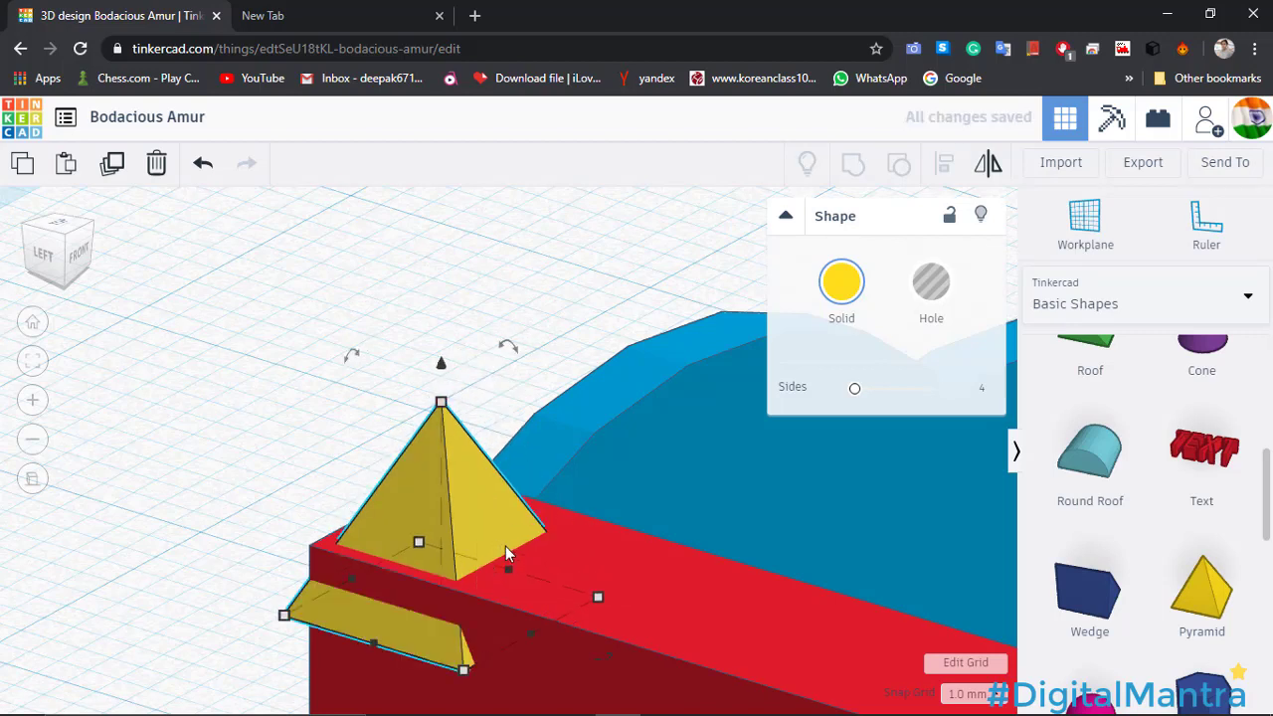
key(ctrl+y)
right_drag(506, 546, 333, 495)
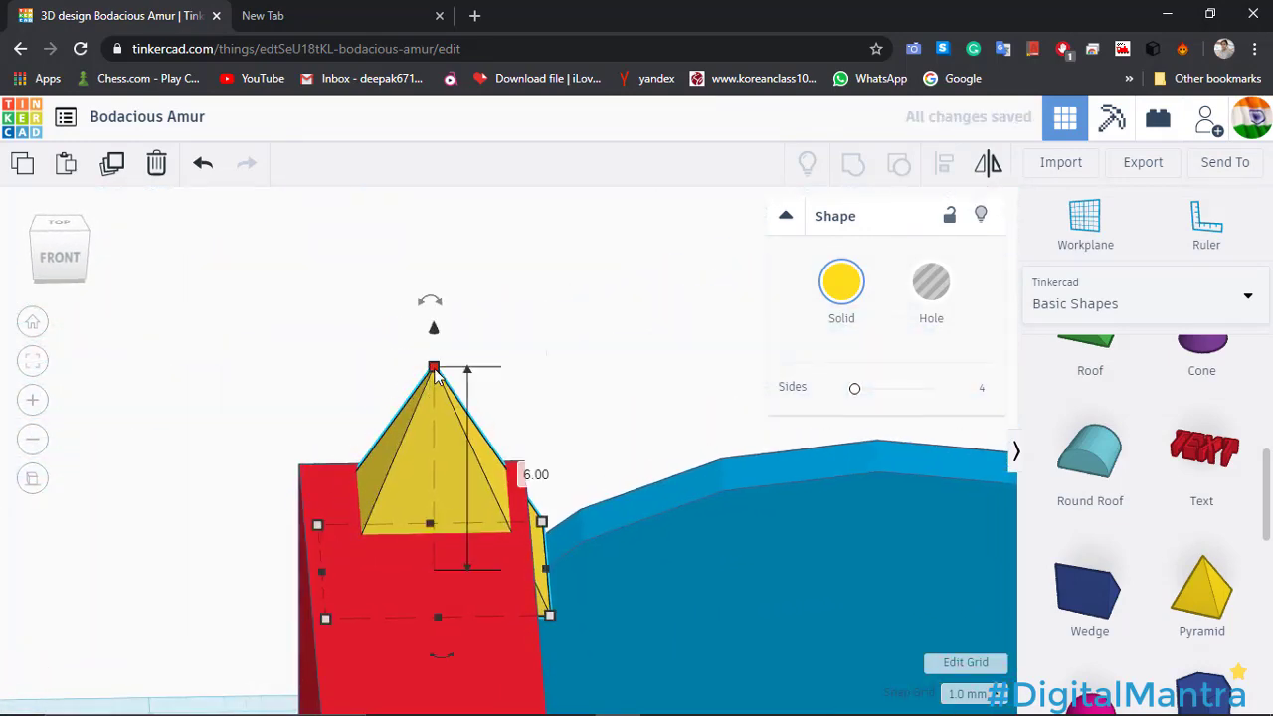
shift+drag(435, 369, 438, 400)
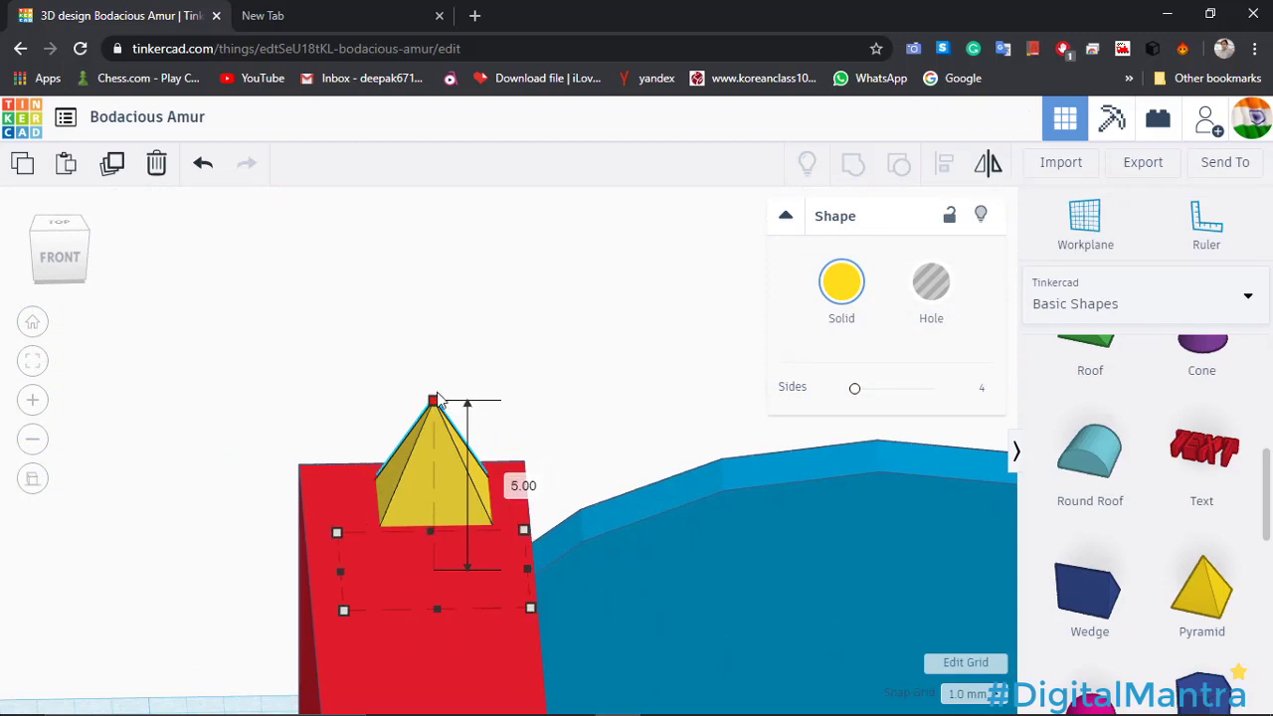
Raise the pyramid by 1 mm so more of it stands out of the panel's top face.
right_drag(532, 524, 468, 518)
key(Left)
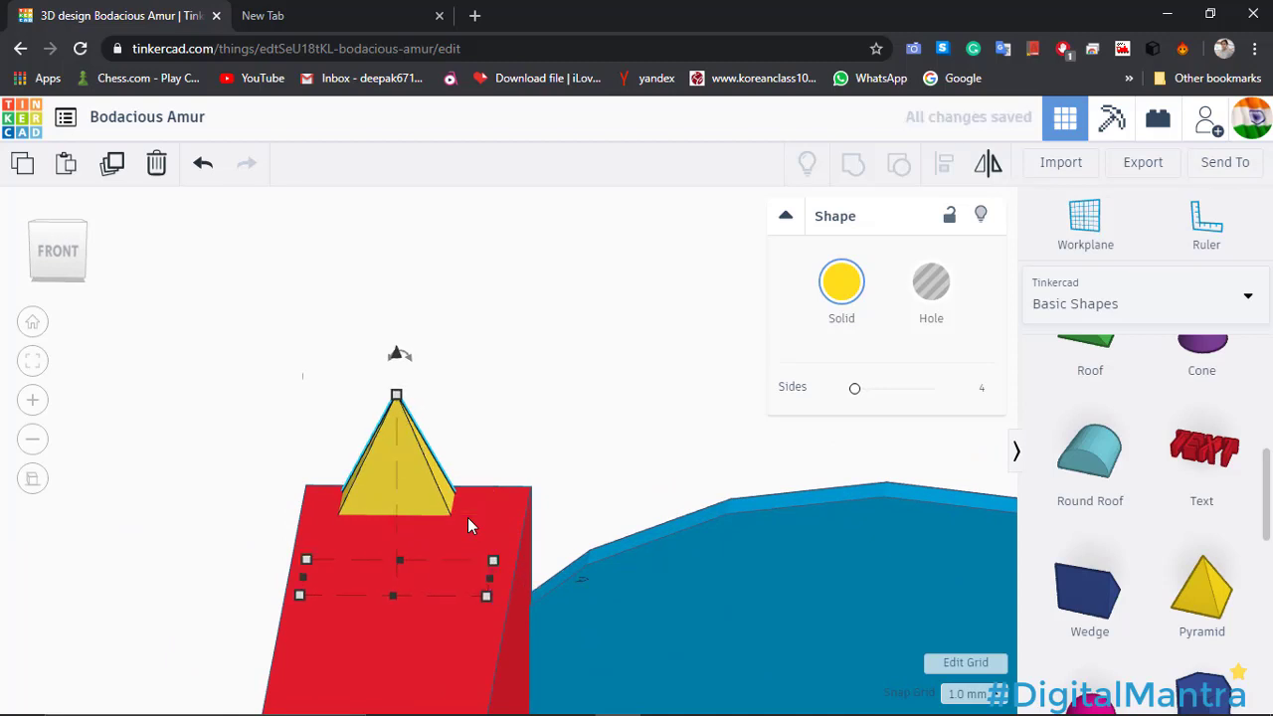
key(ctrl+Up)
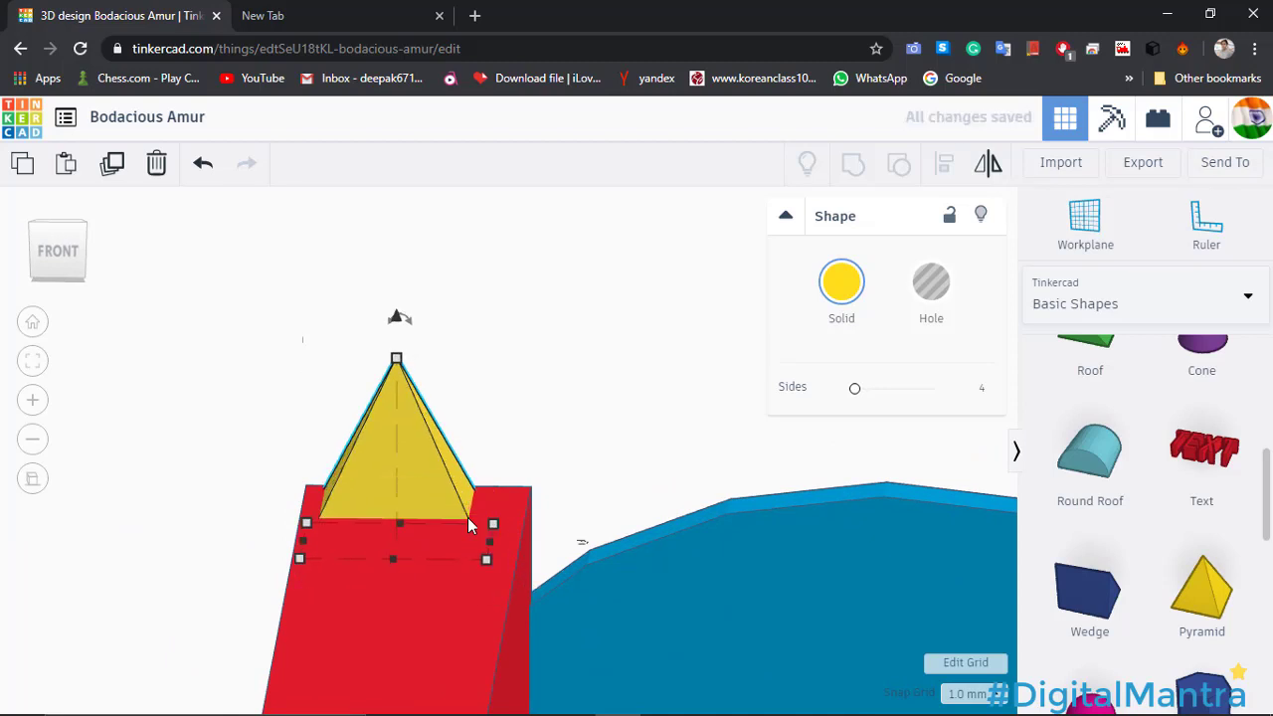
key(Right)
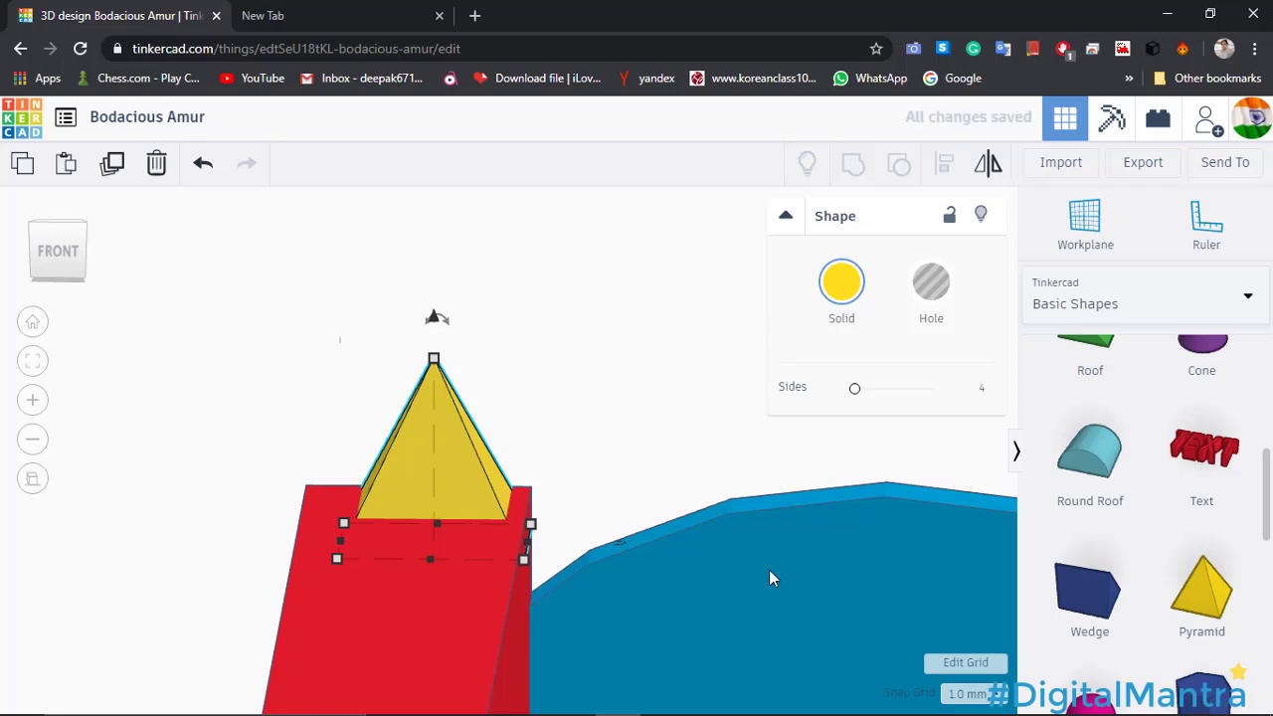
Set the snap grid to 0.25 mm and nudge the pyramid two increments to centre it across the panel's thickness.
click(994, 688)
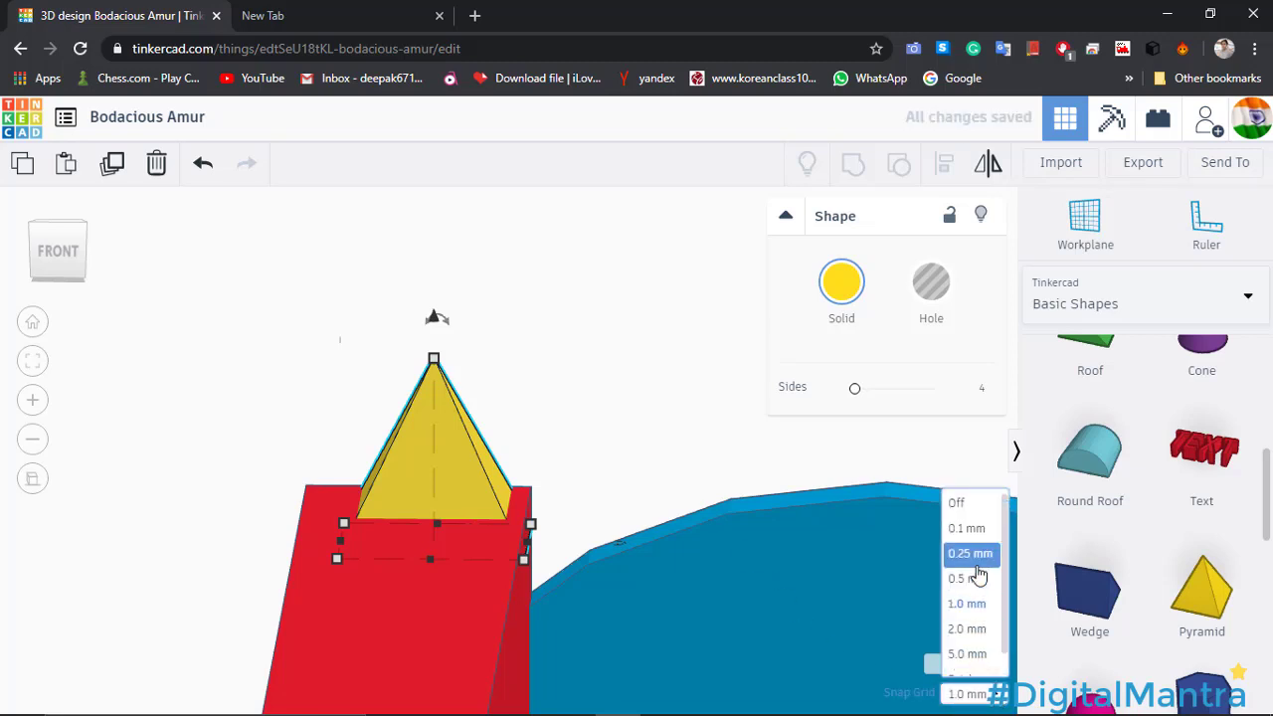
click(979, 552)
key(Left)
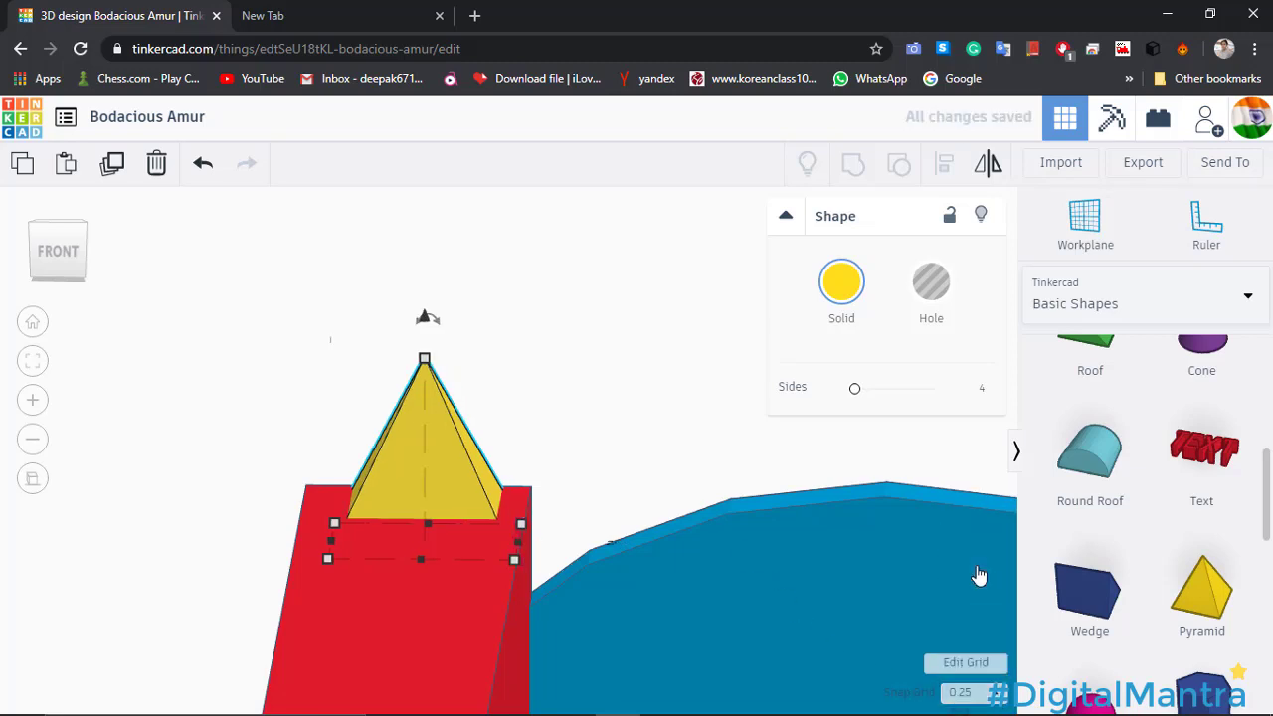
key(Left)
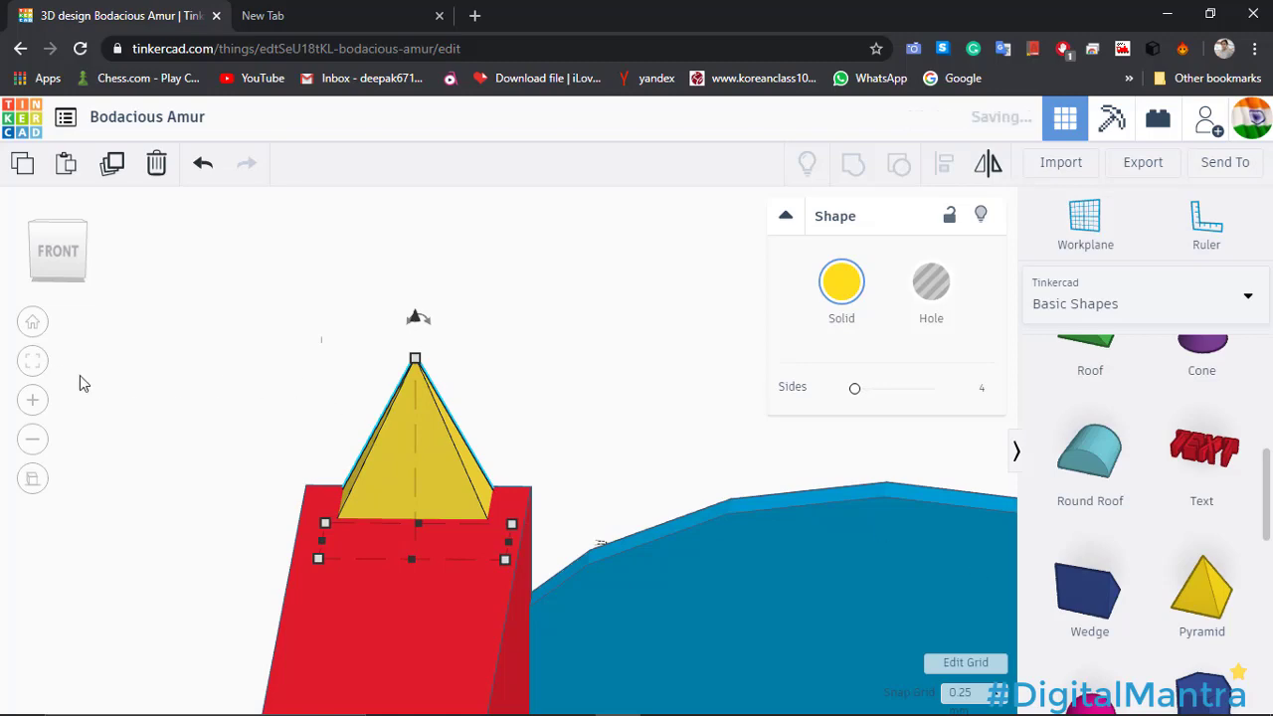
Duplicate the pyramid and shift the copy along the panel's top face until it sits directly beside the original.
click(33, 362)
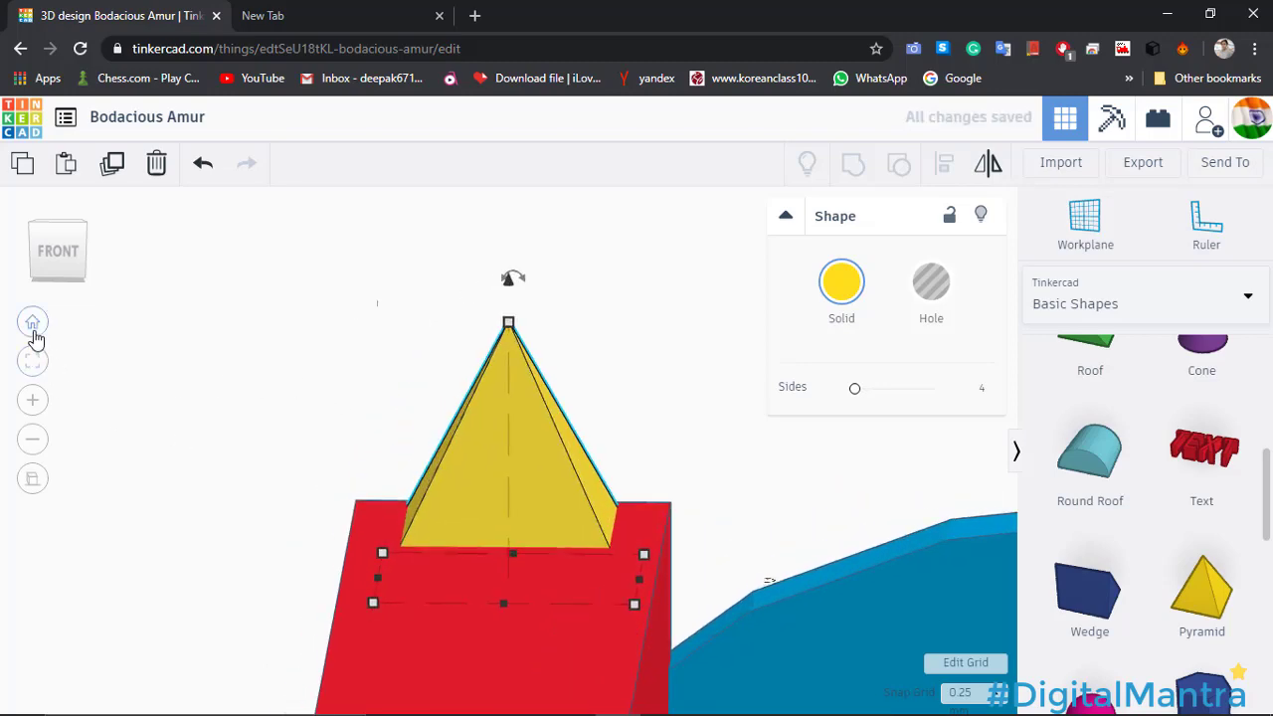
click(32, 329)
right_drag(402, 492, 726, 532)
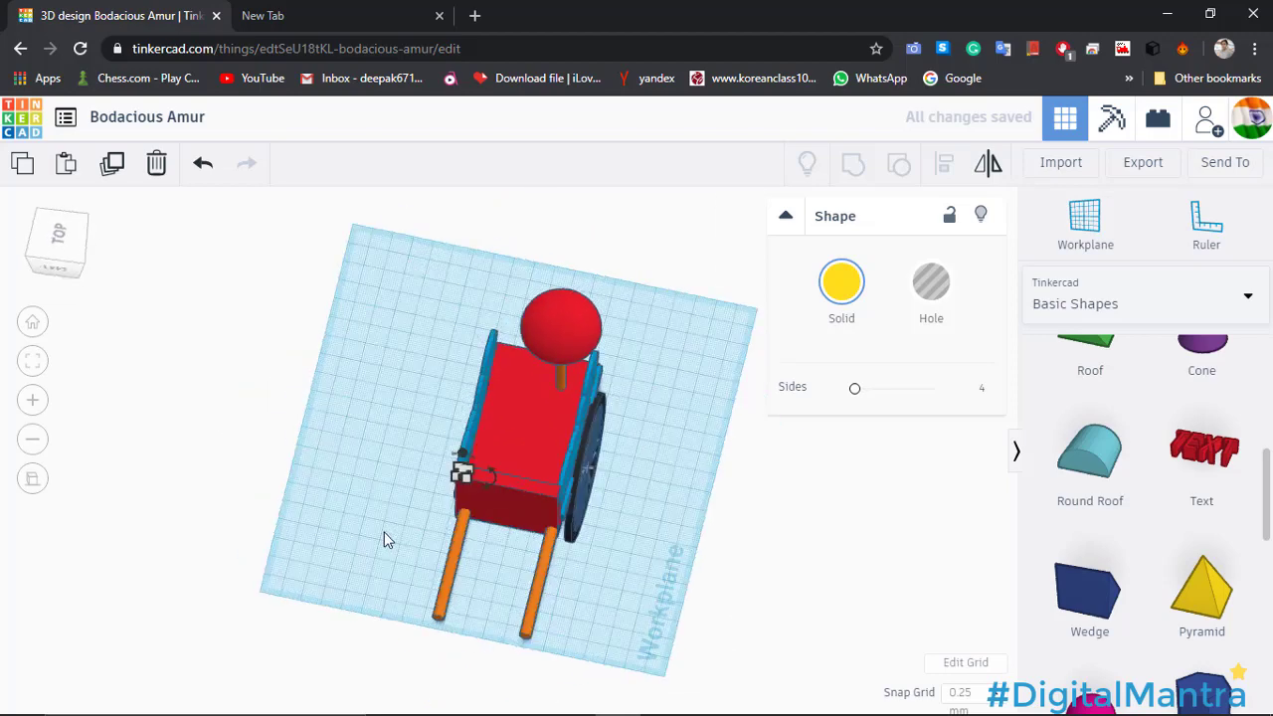
scroll(502, 500, up, 3)
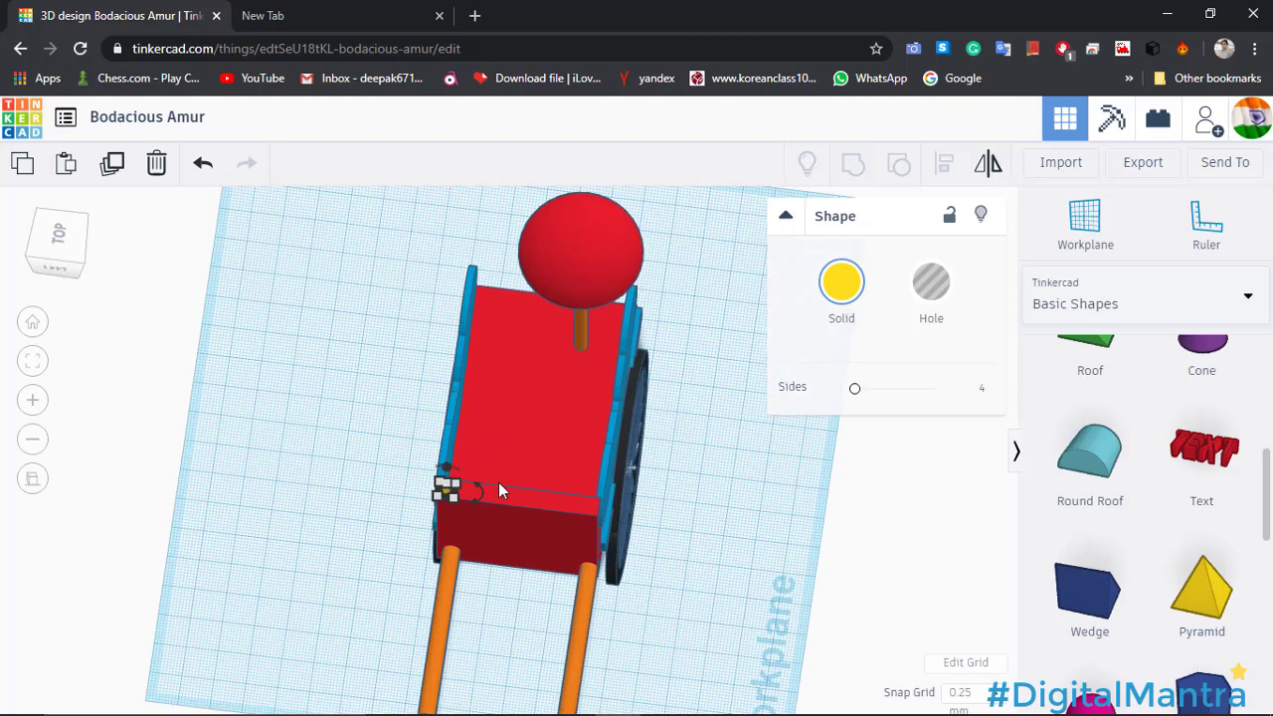
scroll(498, 483, up, 5)
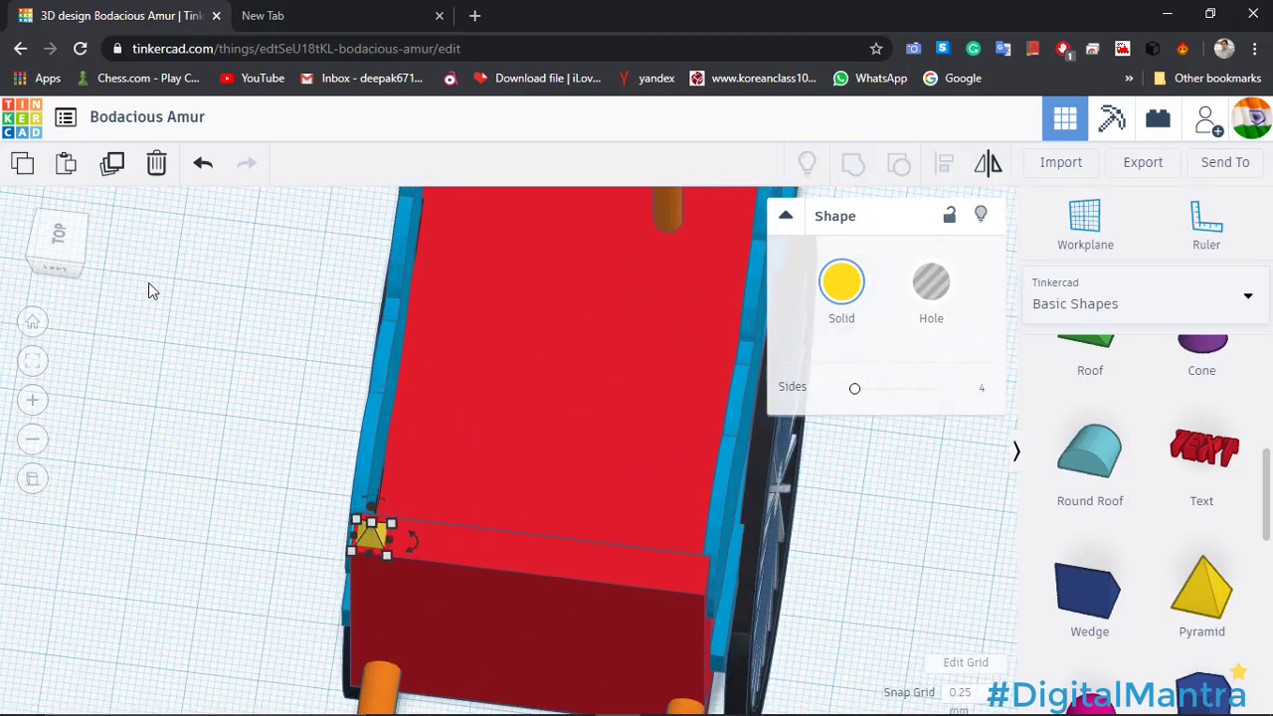
click(112, 165)
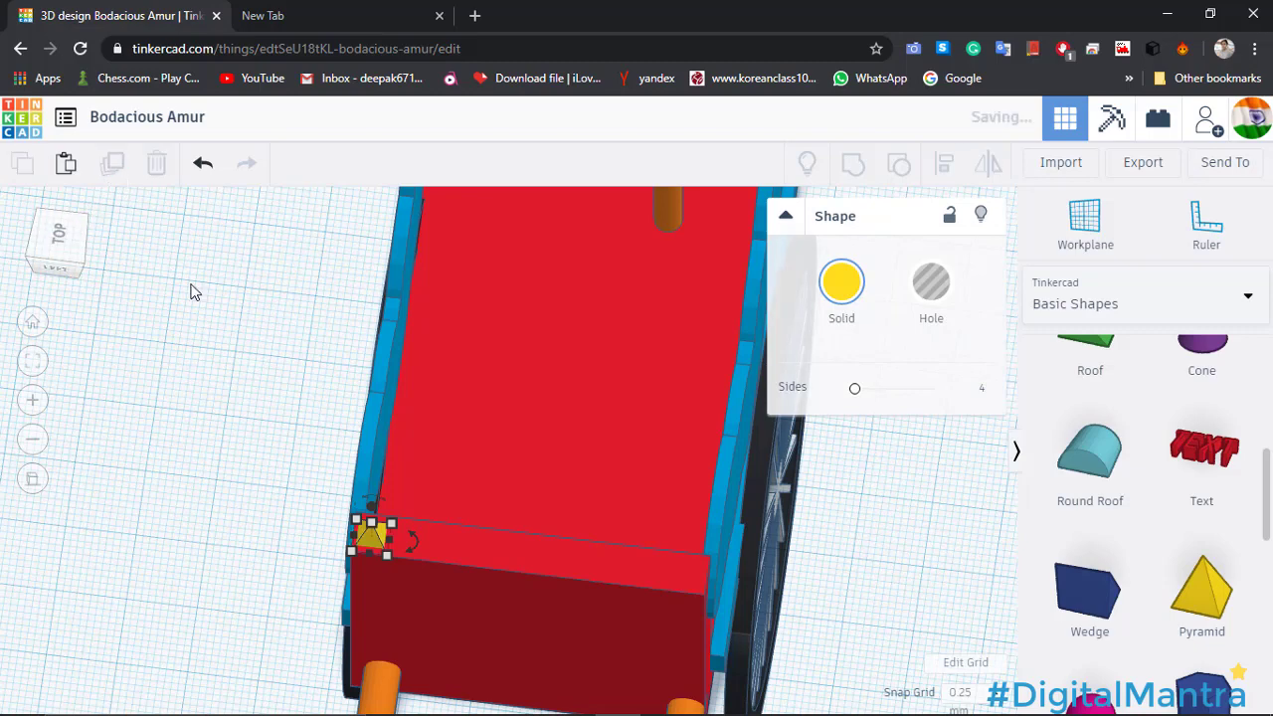
key(Right)
key(Right)
key(Right)
key(Right)
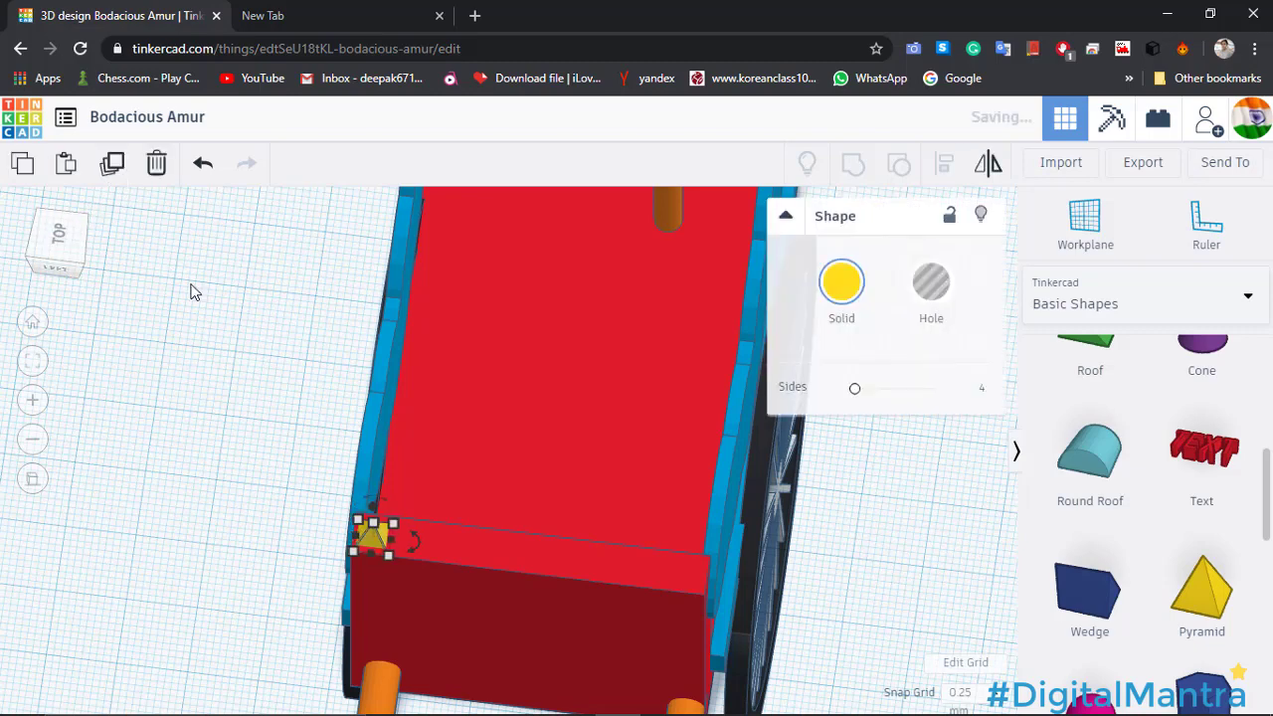
key(Left)
key(Left)
key(Left)
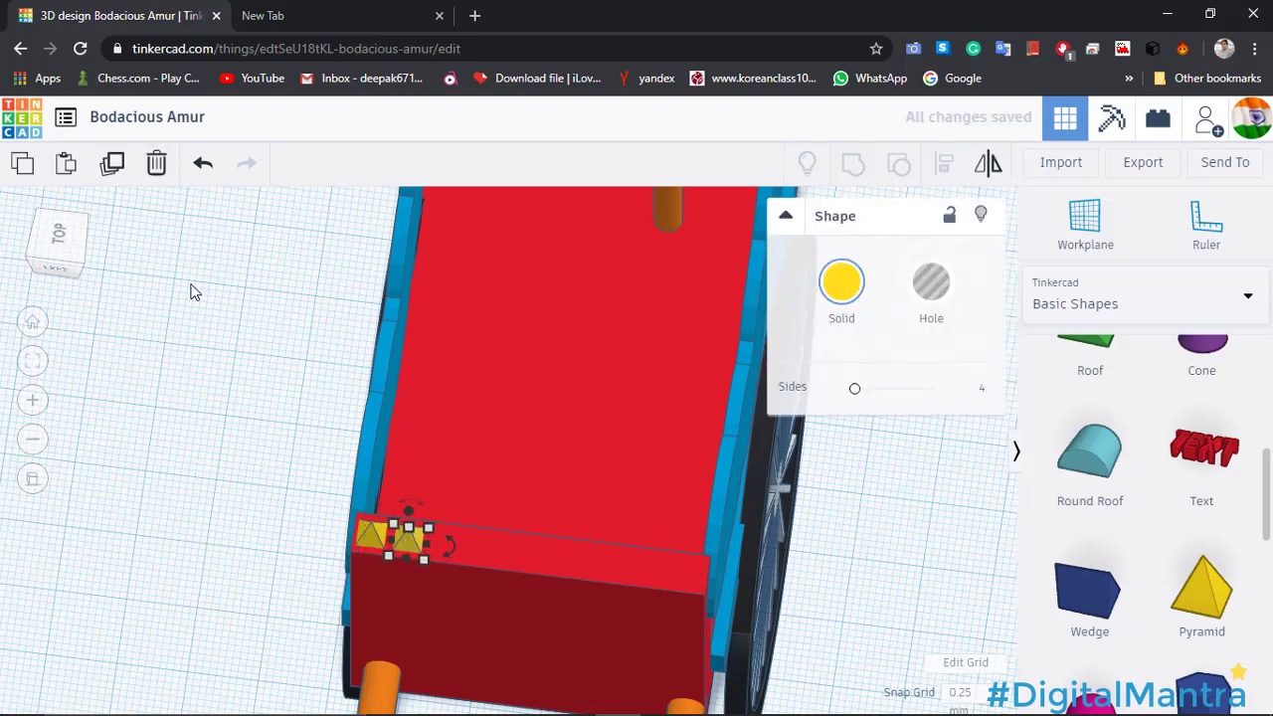
Repeat the offset duplication to form a row of ten pyramids along the front panel's top face.
key(ctrl+d)
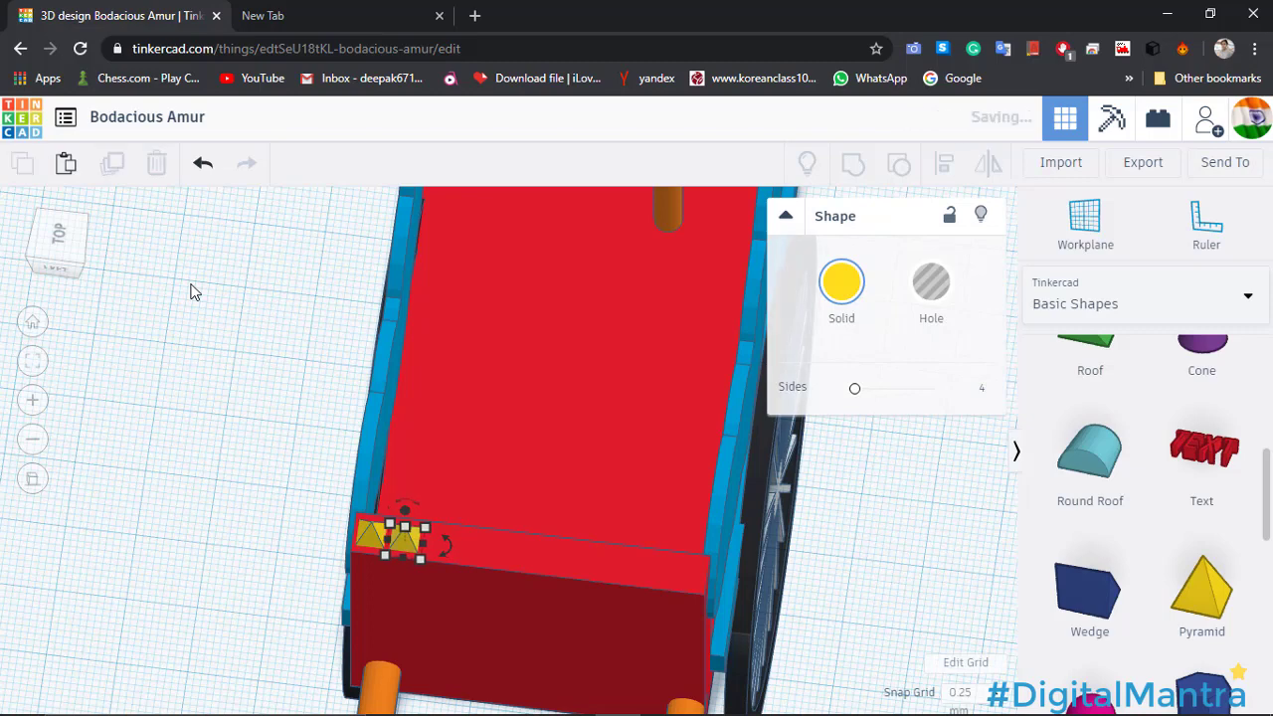
key(ctrl+d)
key(ctrl+d)
key(ctrl+d)
key(ctrl+d)
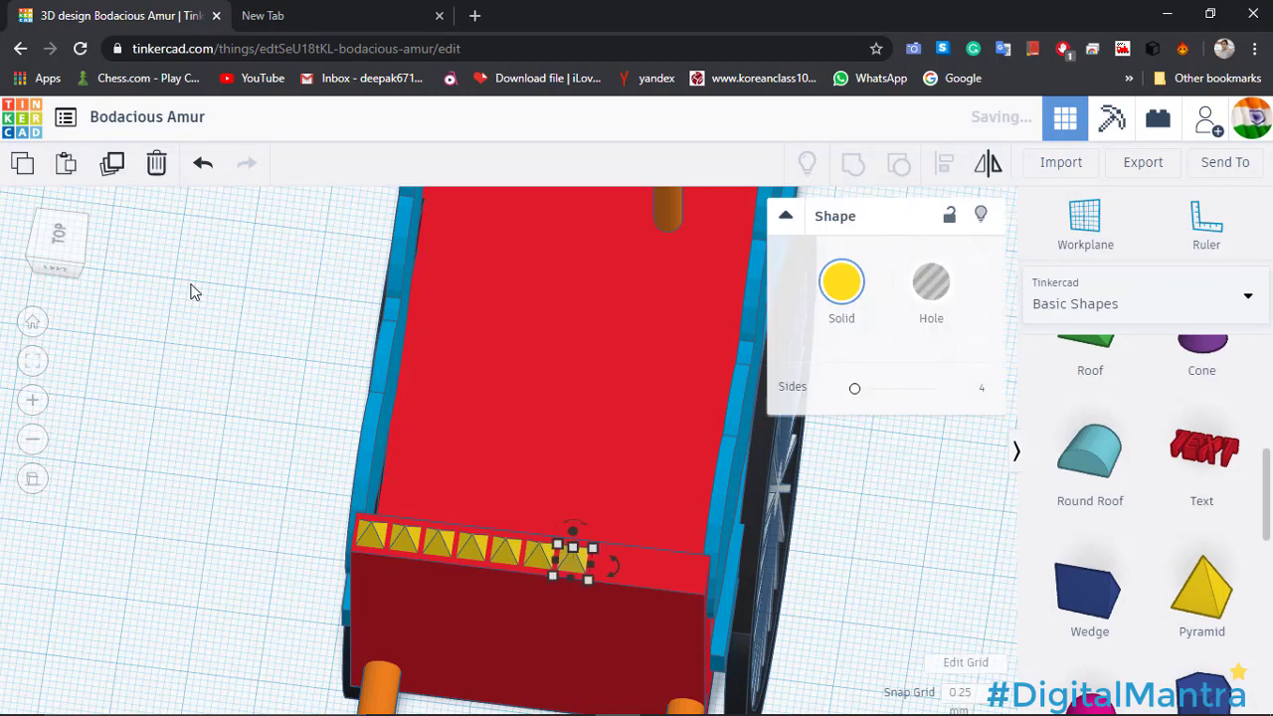
key(ctrl+d)
key(ctrl+d)
key(ctrl+d)
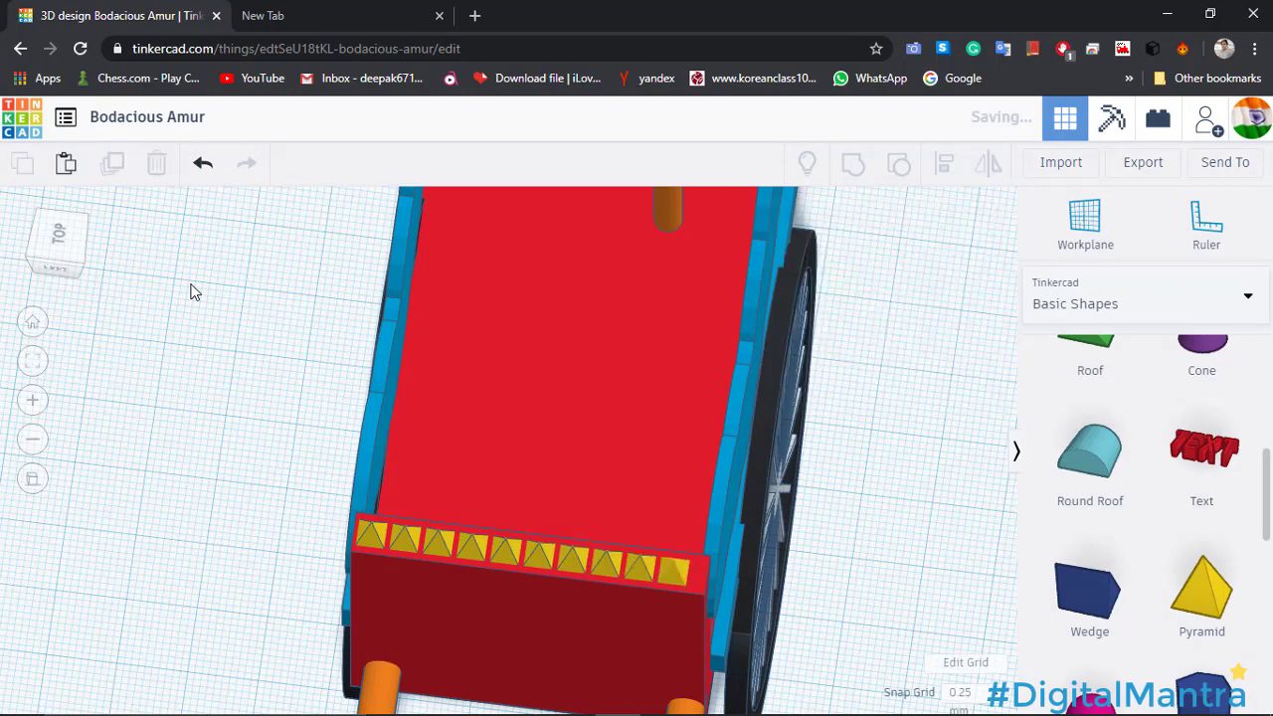
Duplicate the last pyramid once more, delete the overhanging copy, and group the row of ten pyramids into one object.
key(ctrl+d)
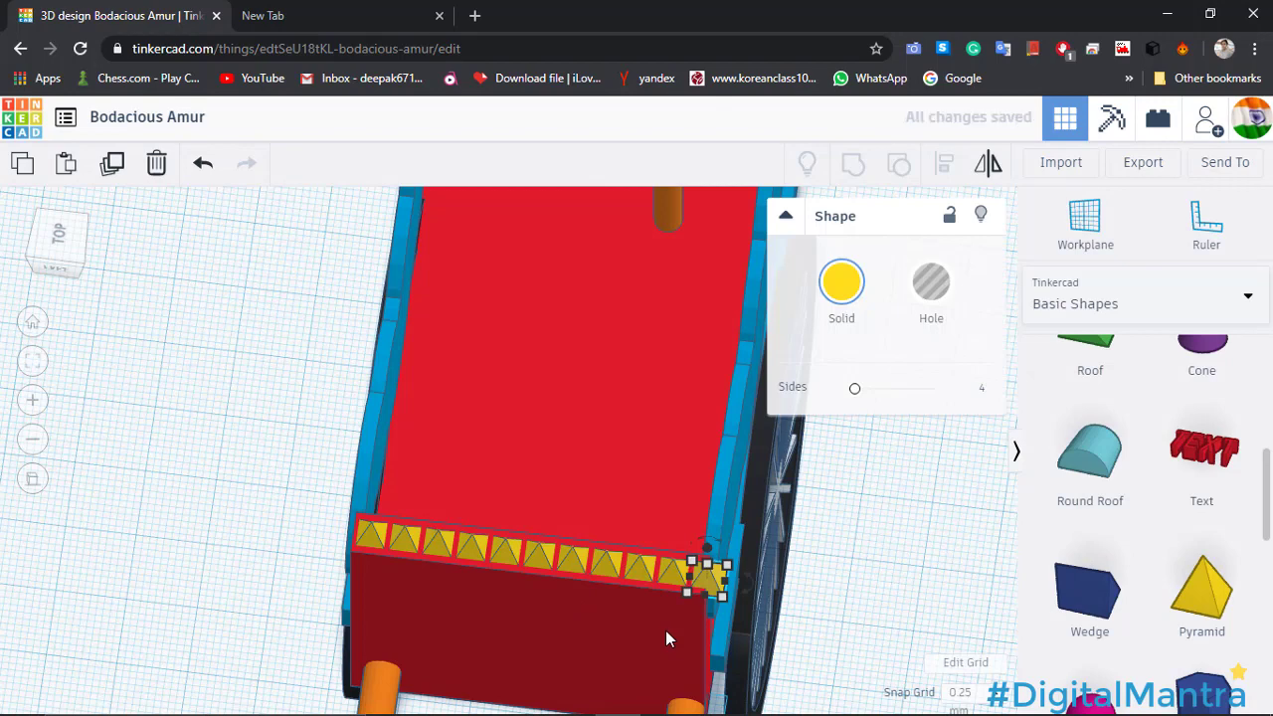
key(Delete)
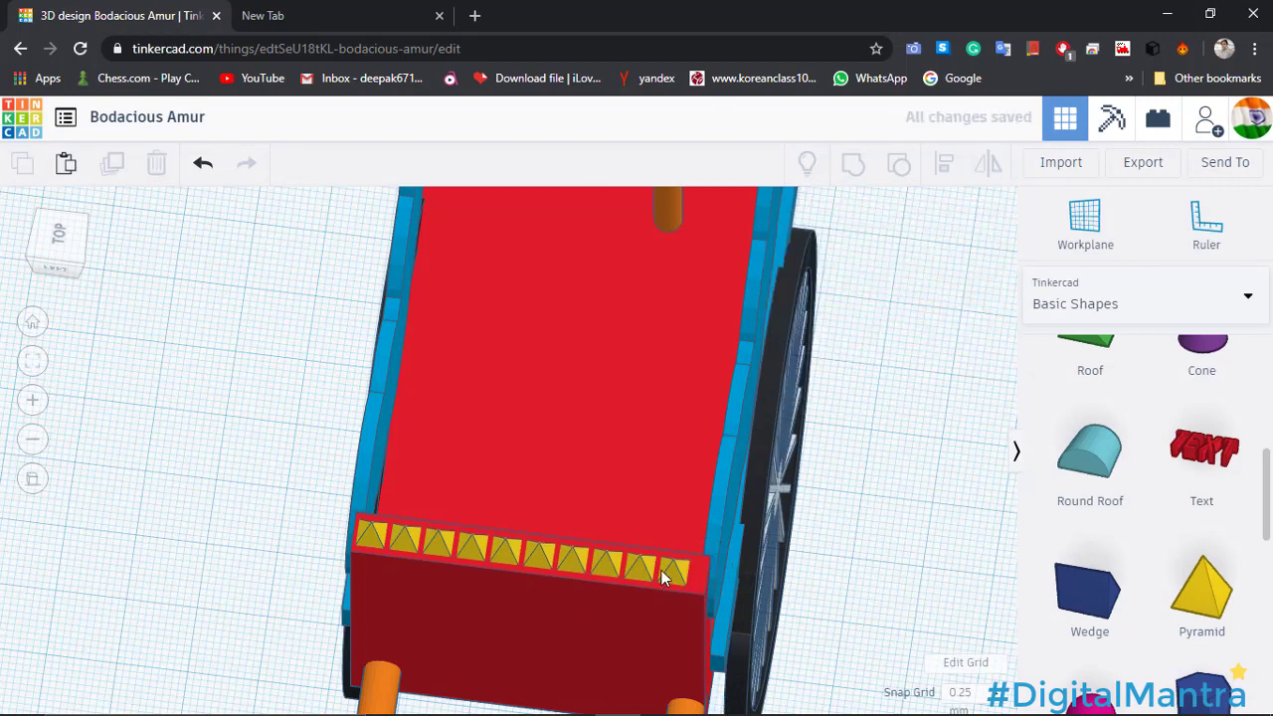
click(662, 570)
shift+click(605, 565)
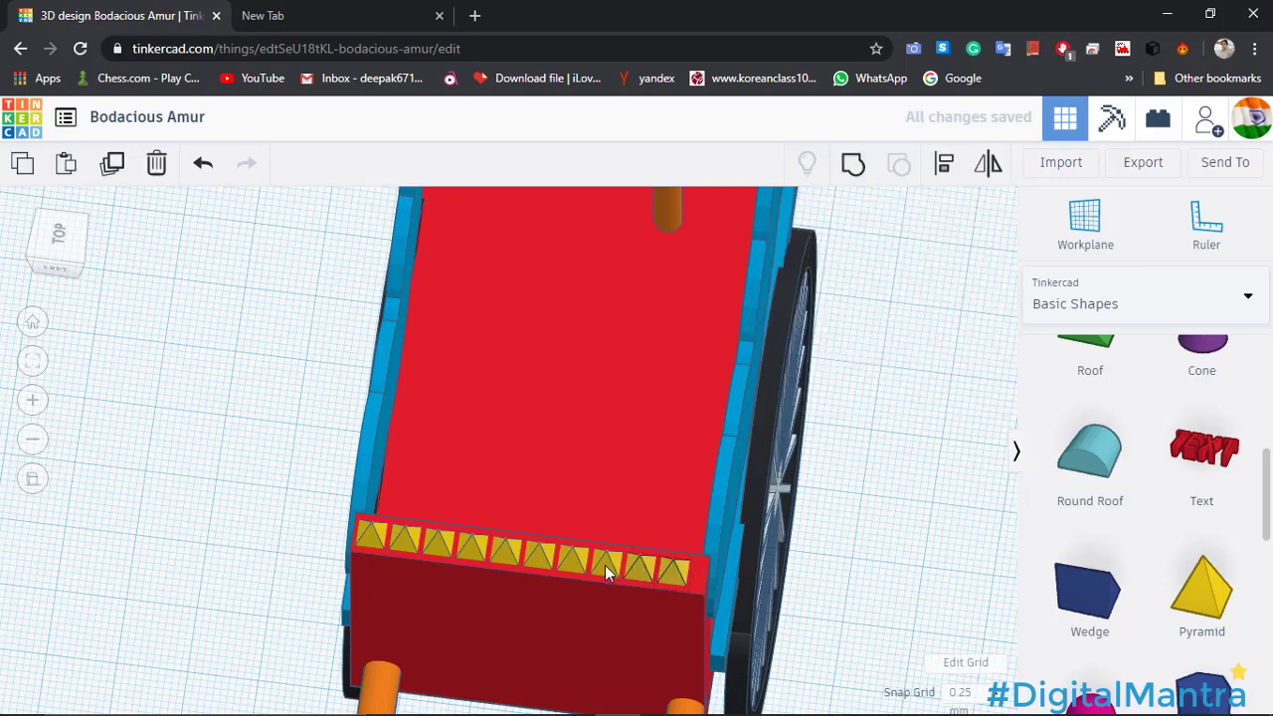
shift+click(573, 564)
shift+click(535, 561)
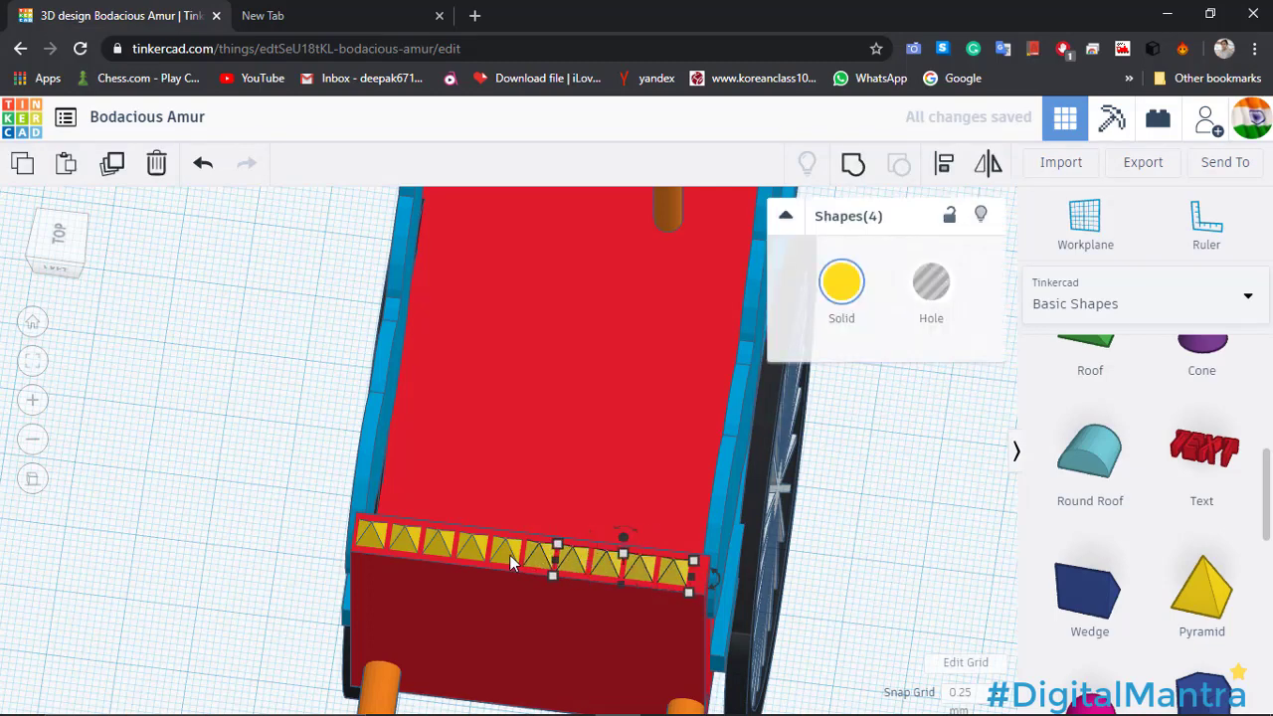
shift+click(442, 552)
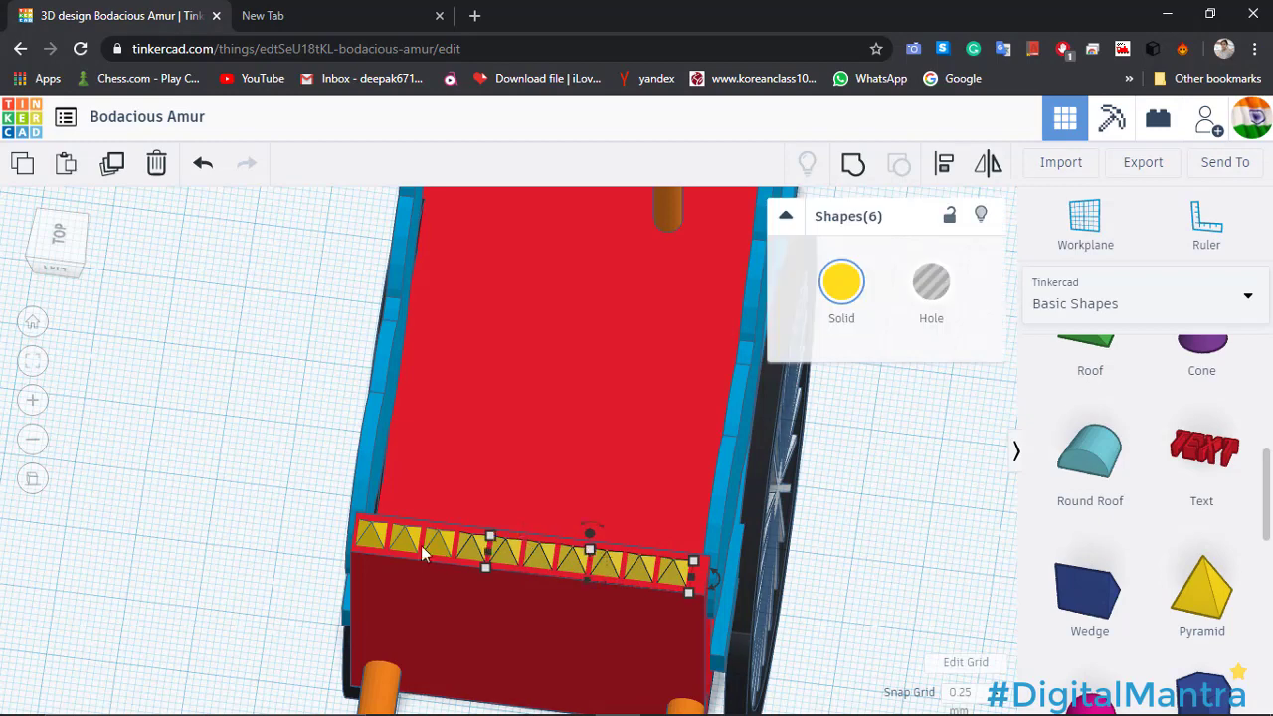
shift+click(402, 544)
shift+click(372, 539)
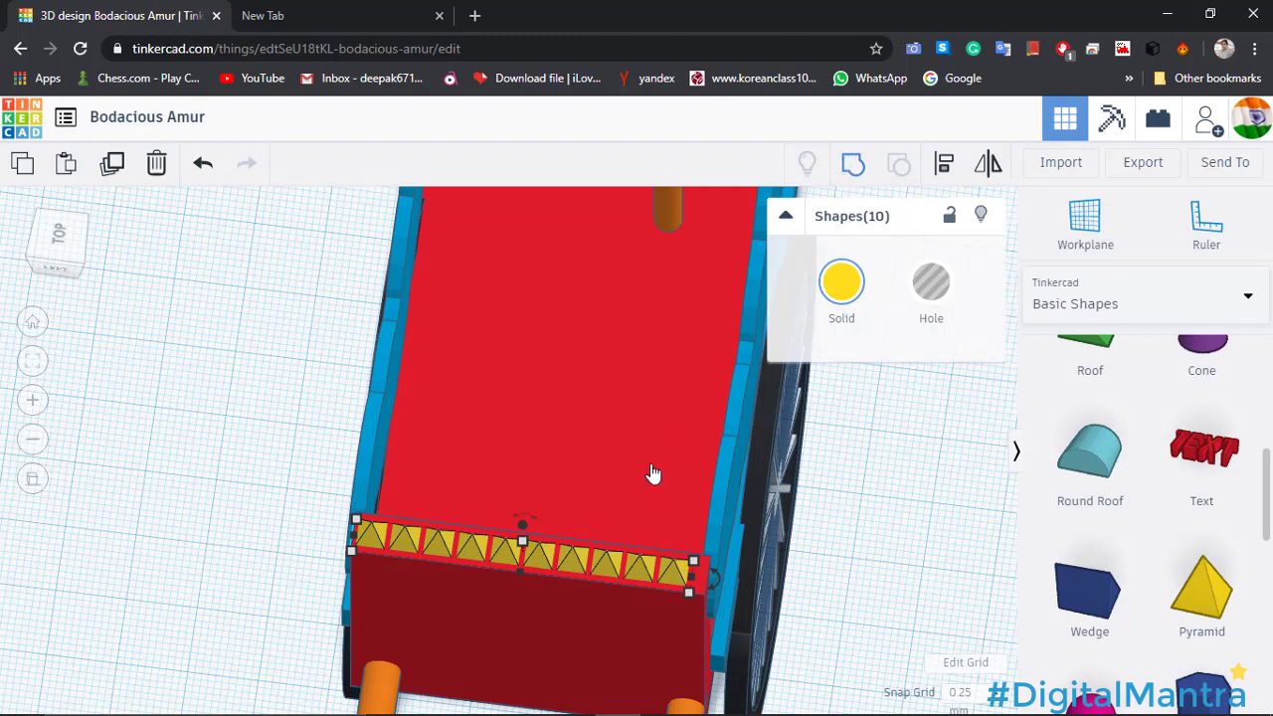
key(ctrl+g)
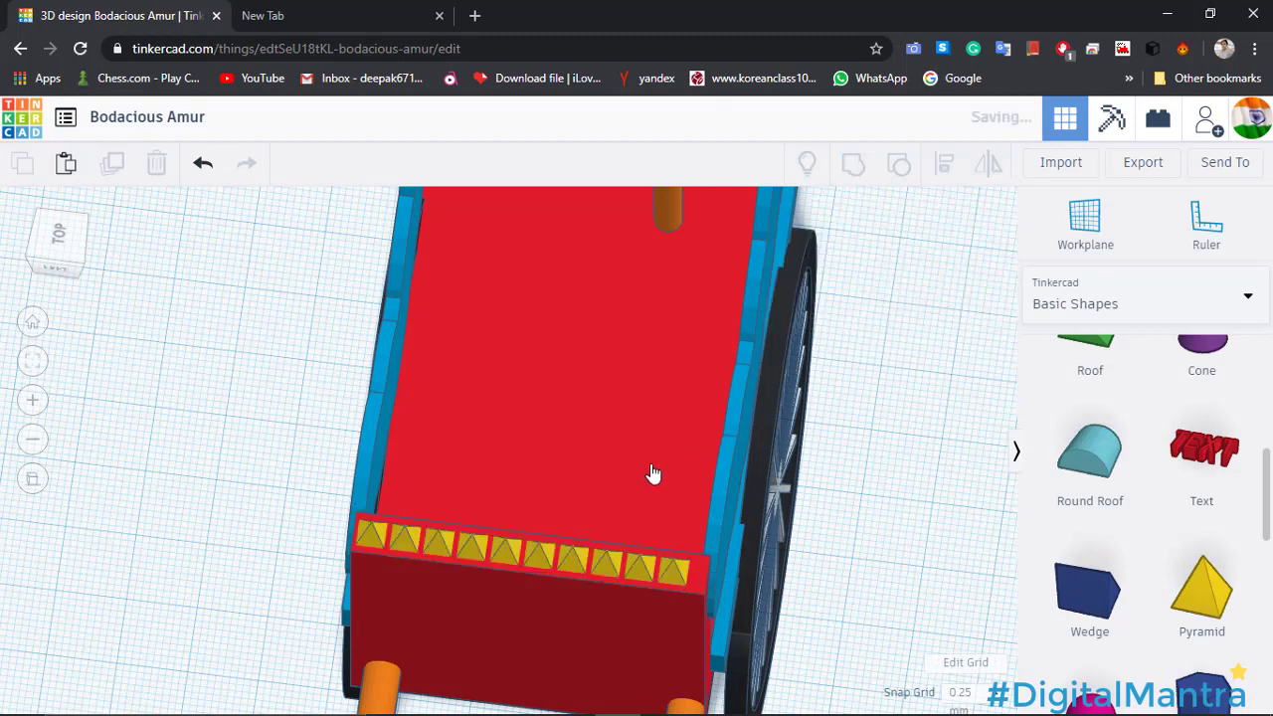
Align the grouped pyramid row with the cart, centring it across the cart's width.
shift+click(651, 468)
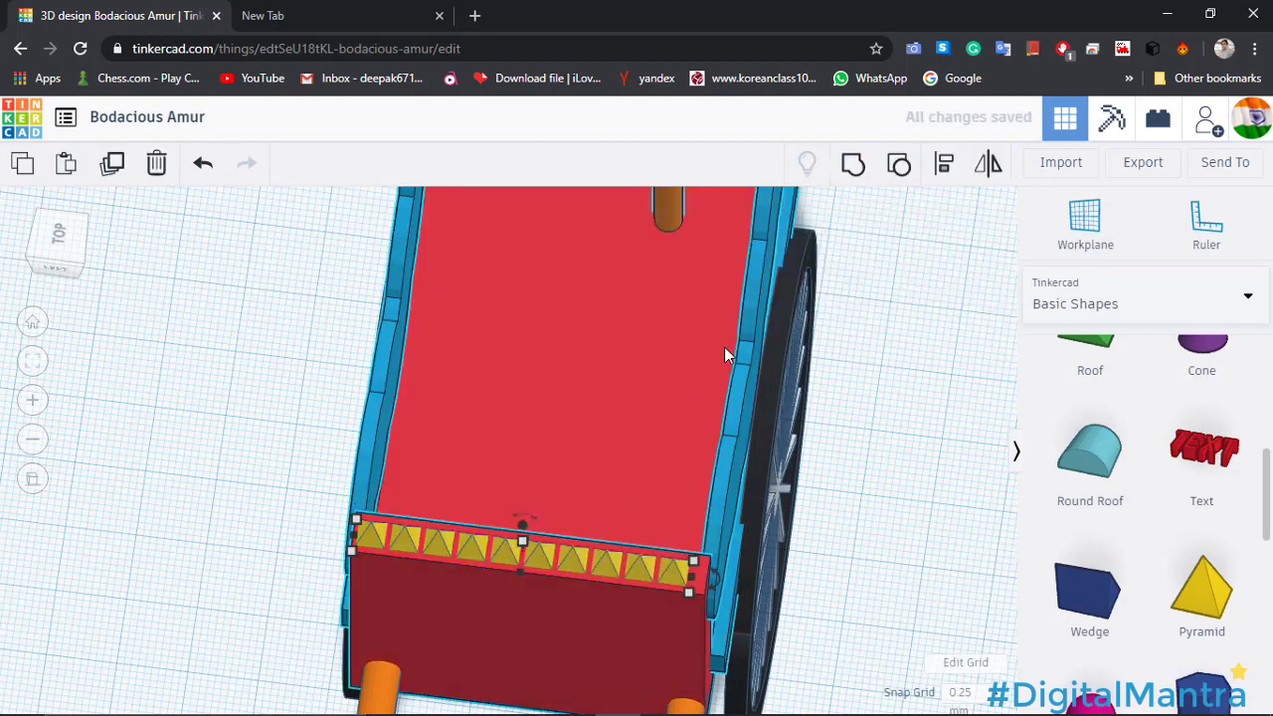
click(943, 165)
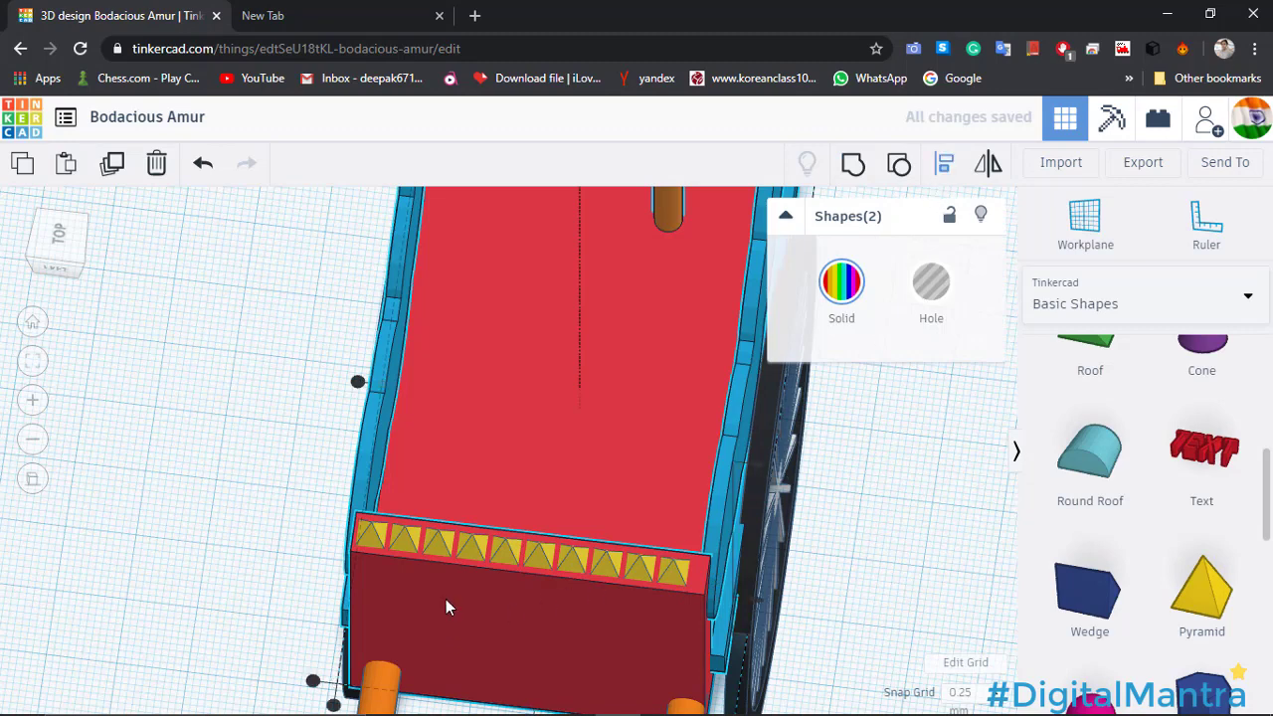
scroll(527, 601, down, 3)
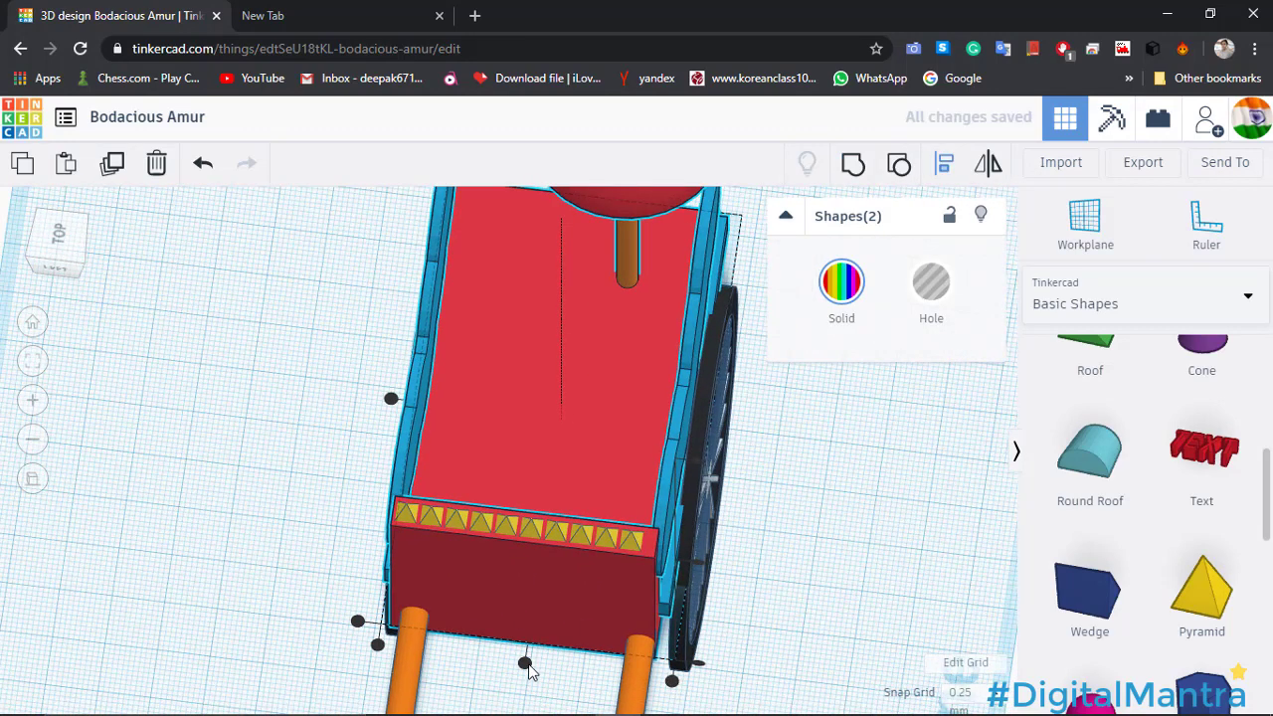
click(527, 665)
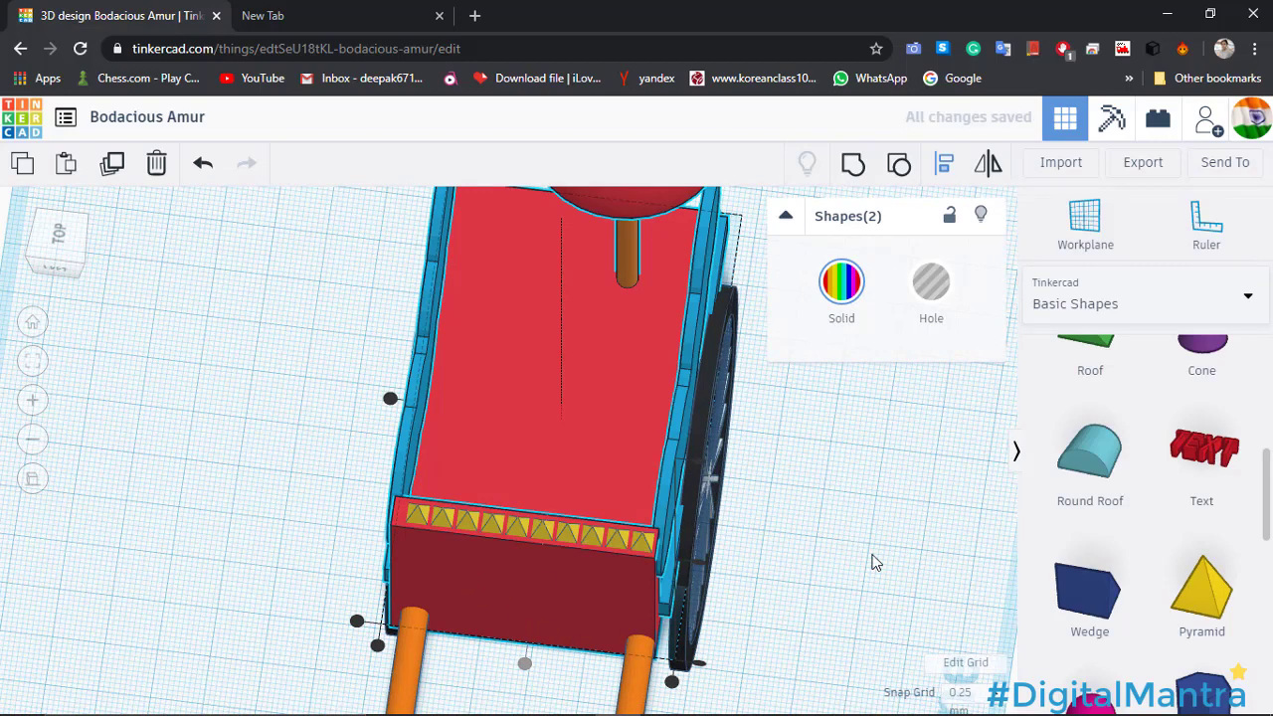
Nudge the pyramid row two 0.25 mm increments along the front panel, away from the visible wheel.
click(540, 529)
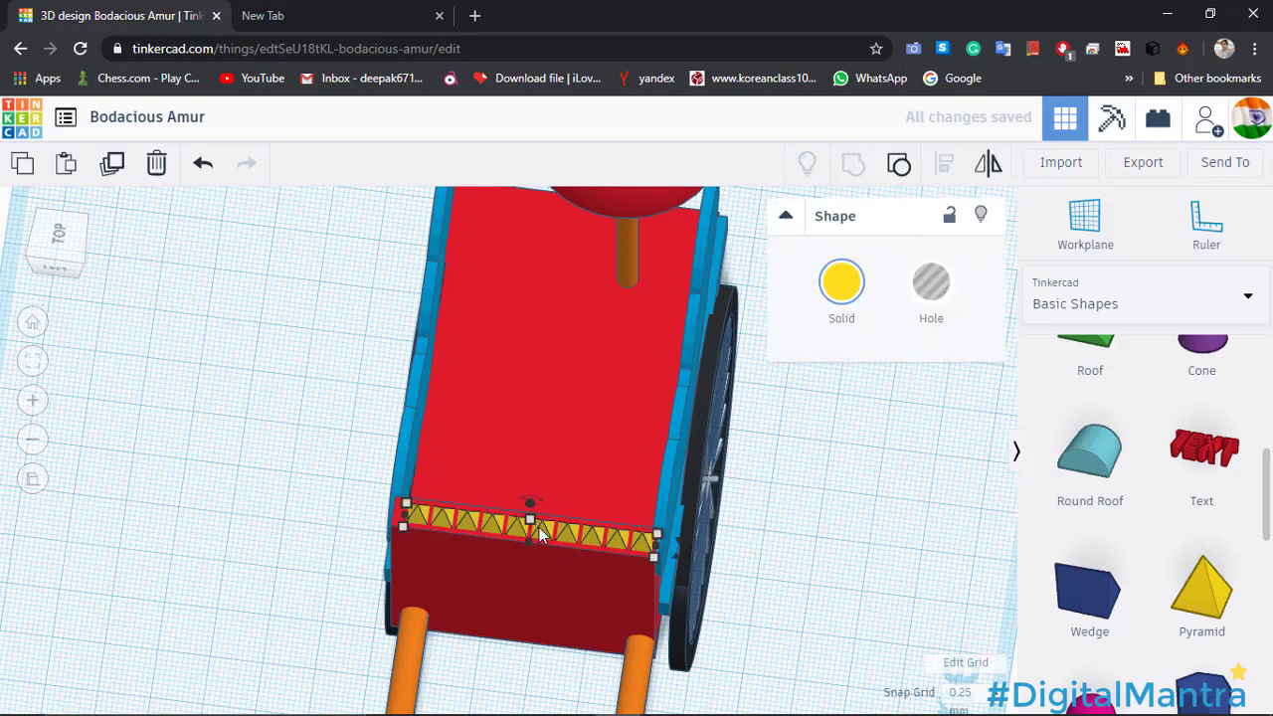
key(Left)
key(Left)
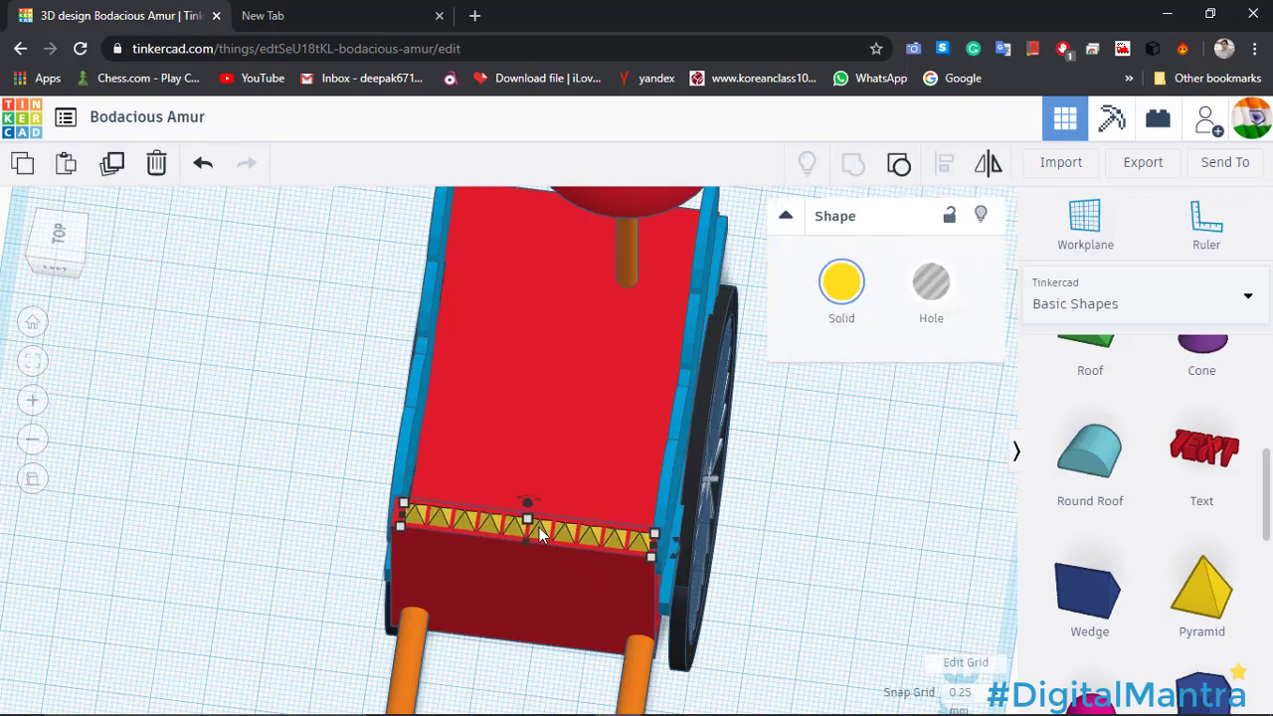
click(718, 592)
Group all parts of the cart, including the pyramid row and handle rods, into one multicolour object.
right_drag(710, 585, 500, 482)
scroll(499, 482, down, 5)
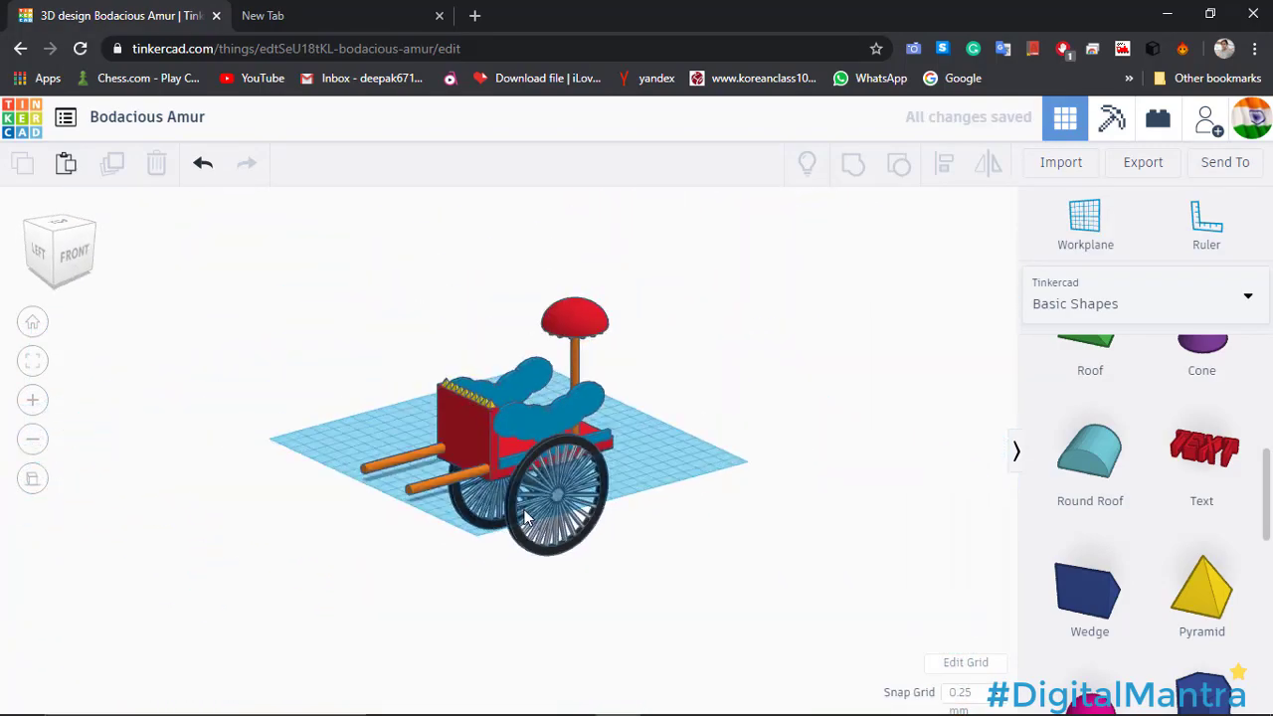
key(ctrl+a)
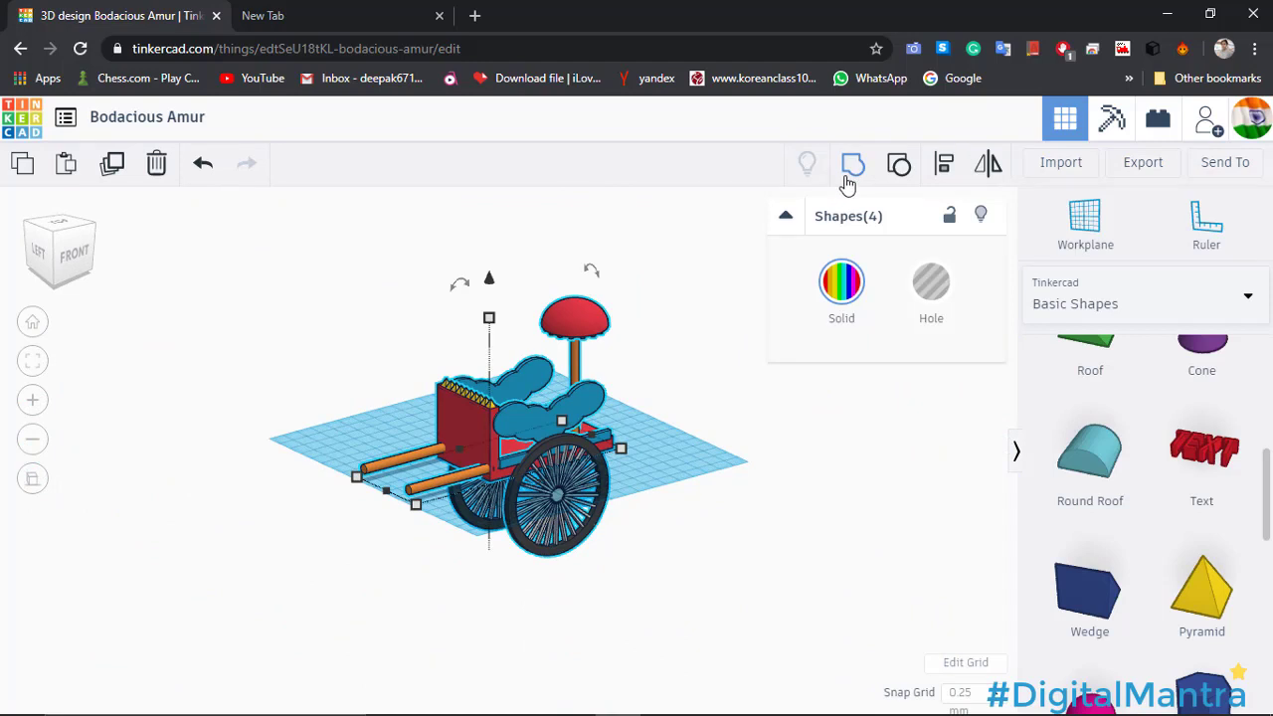
click(673, 456)
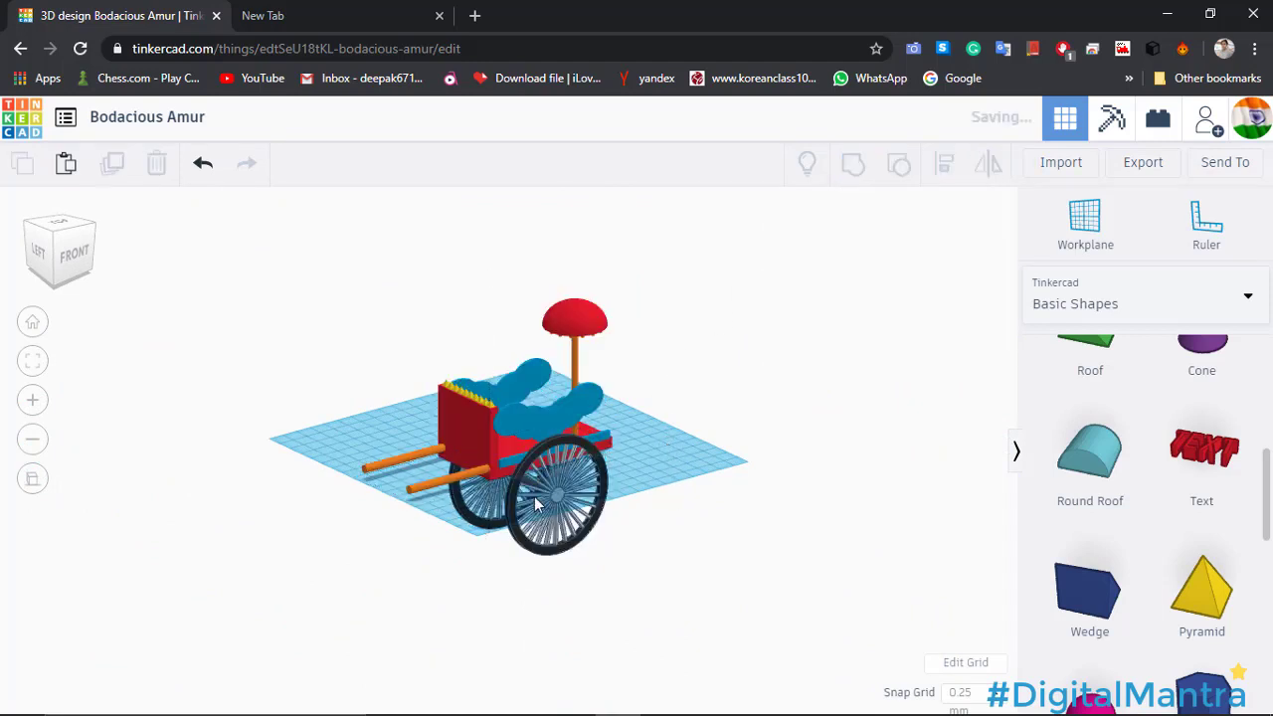
scroll(532, 497, up, 3)
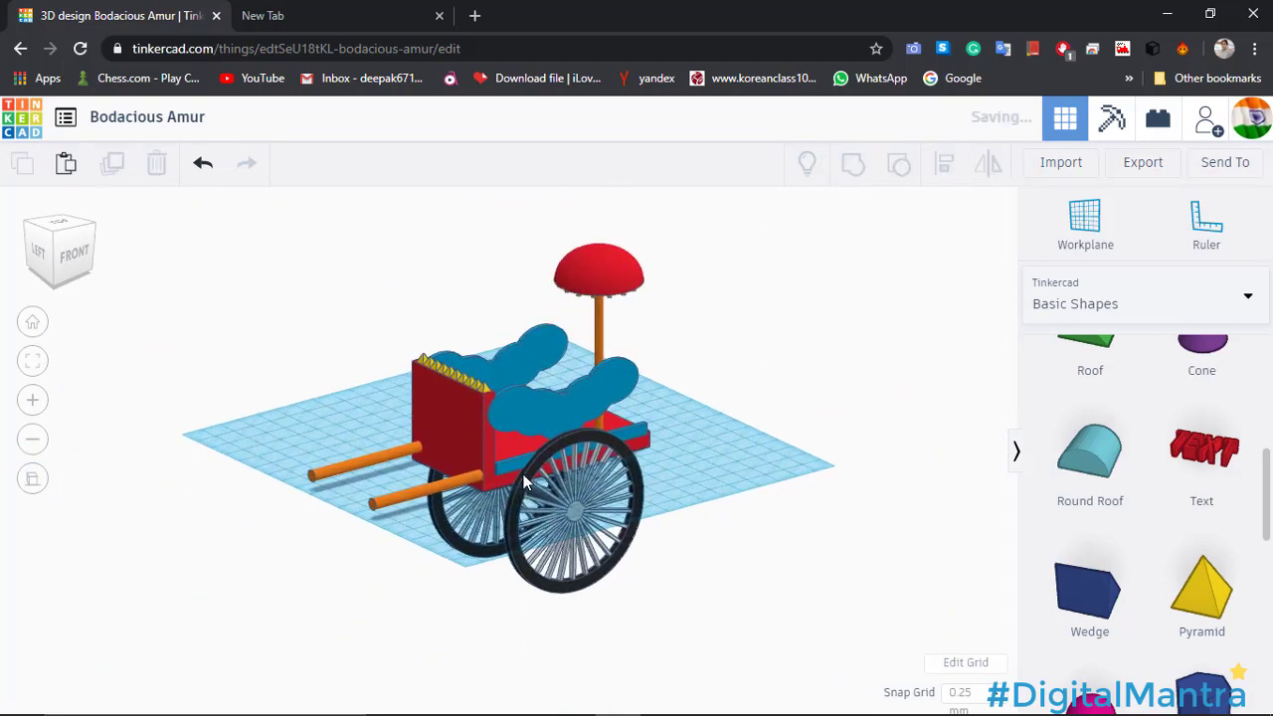
right_drag(528, 483, 626, 530)
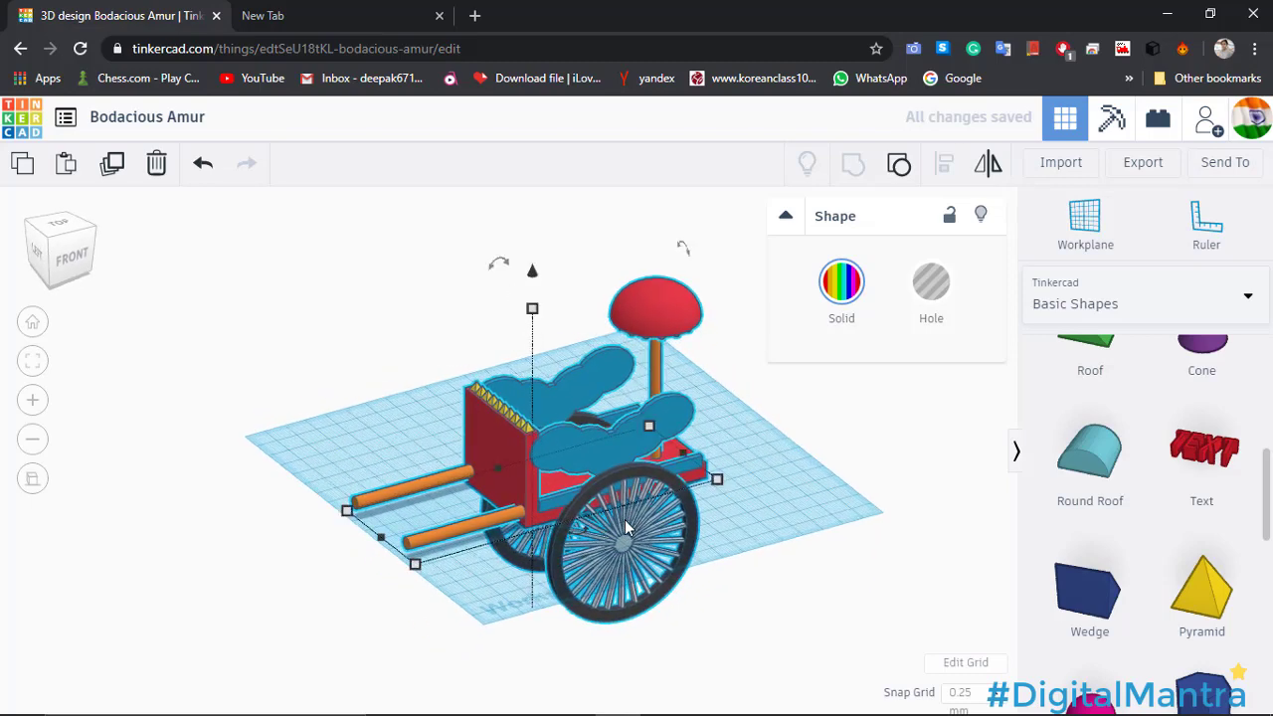